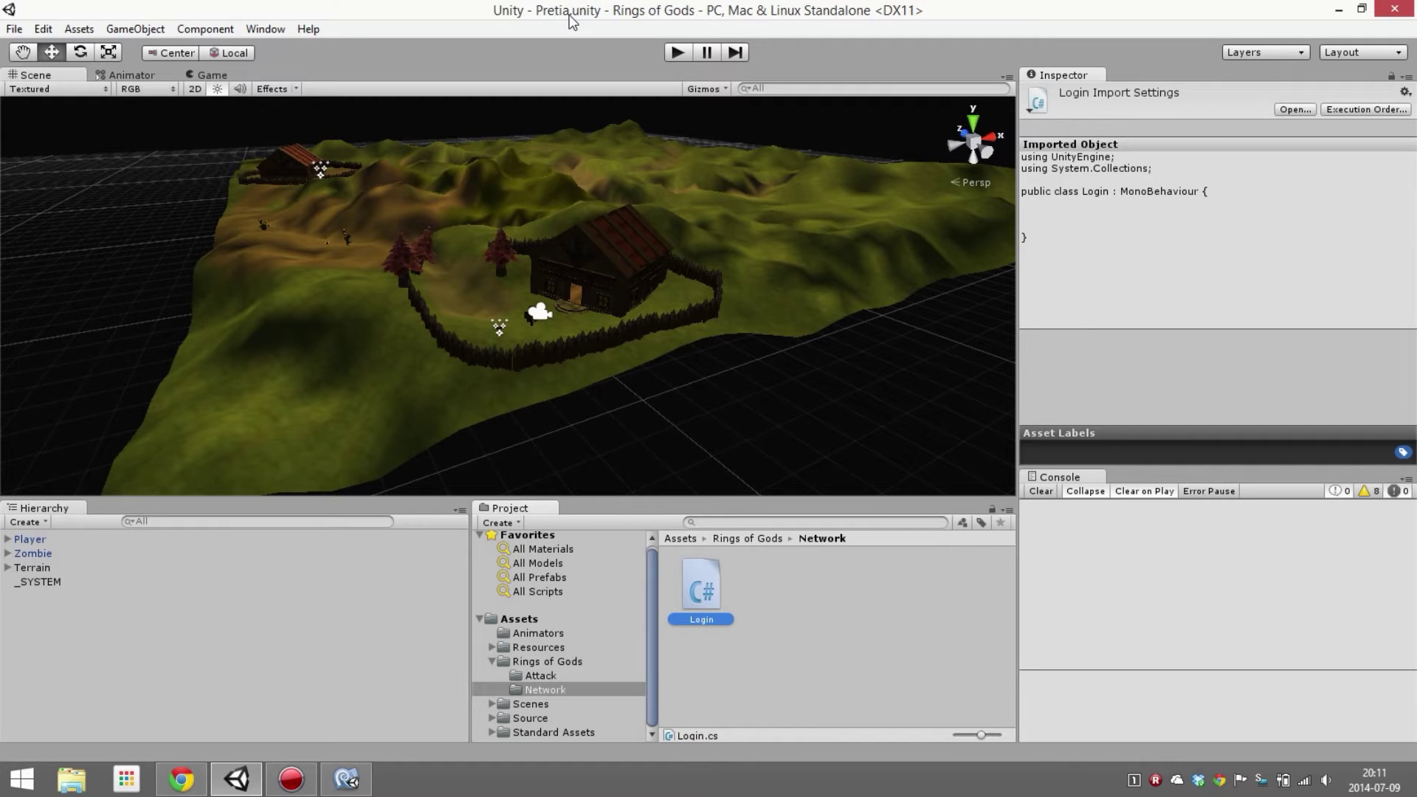
- Delete the _SYSTEM object from the Pretia scene and save the scene
left_click(44, 583)
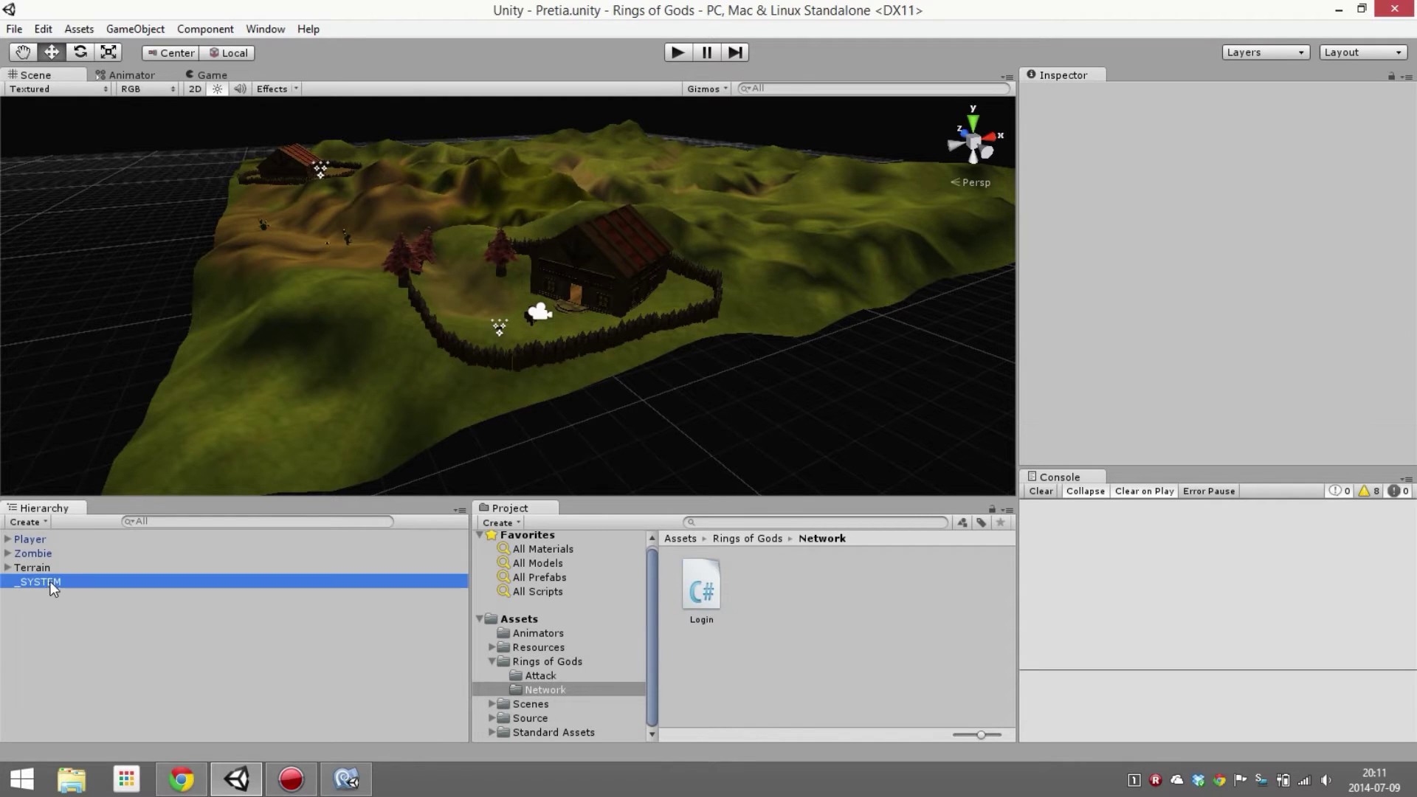
key("Delete")
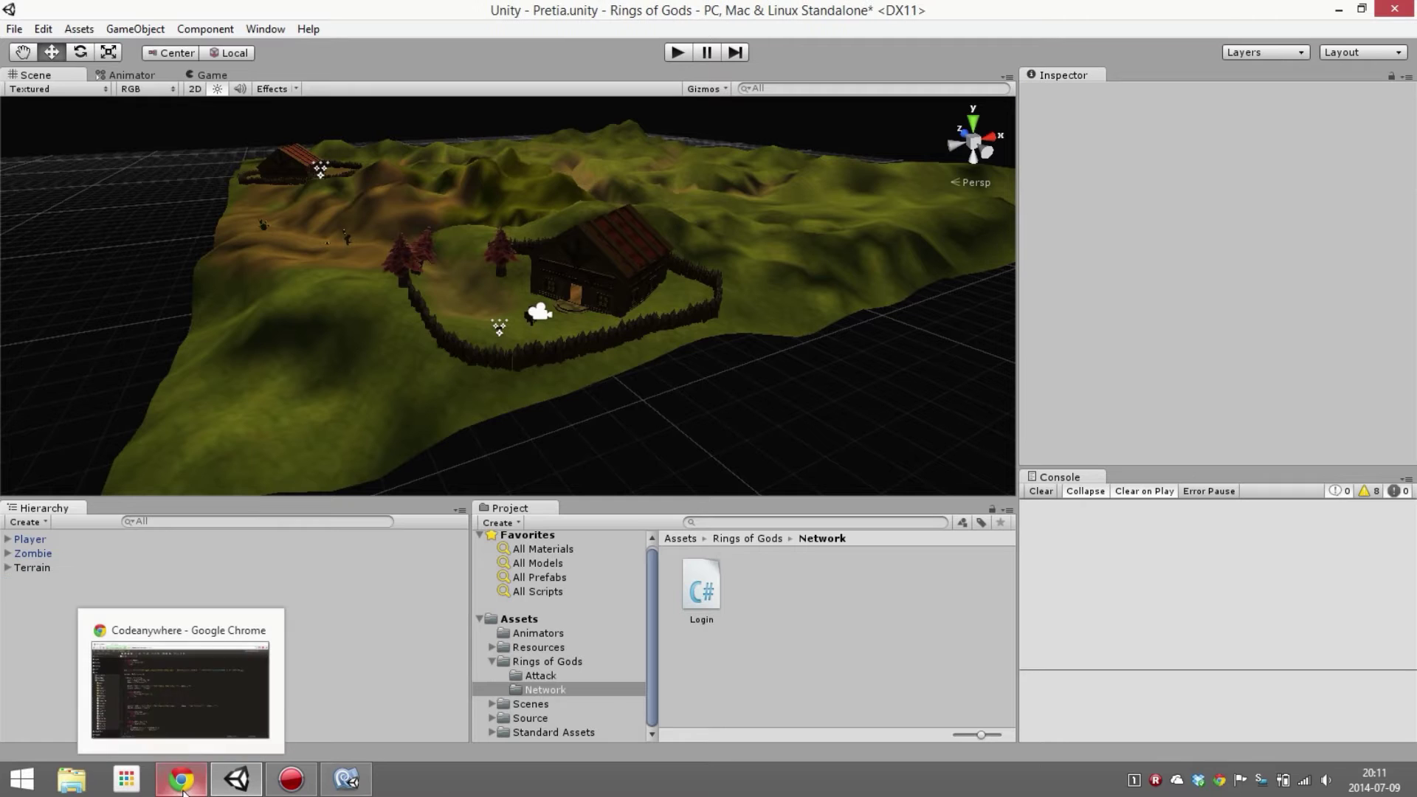
key("ctrl+s")
- Create a new empty scene and select its Main Camera
left_click(16, 29)
left_click(29, 49)
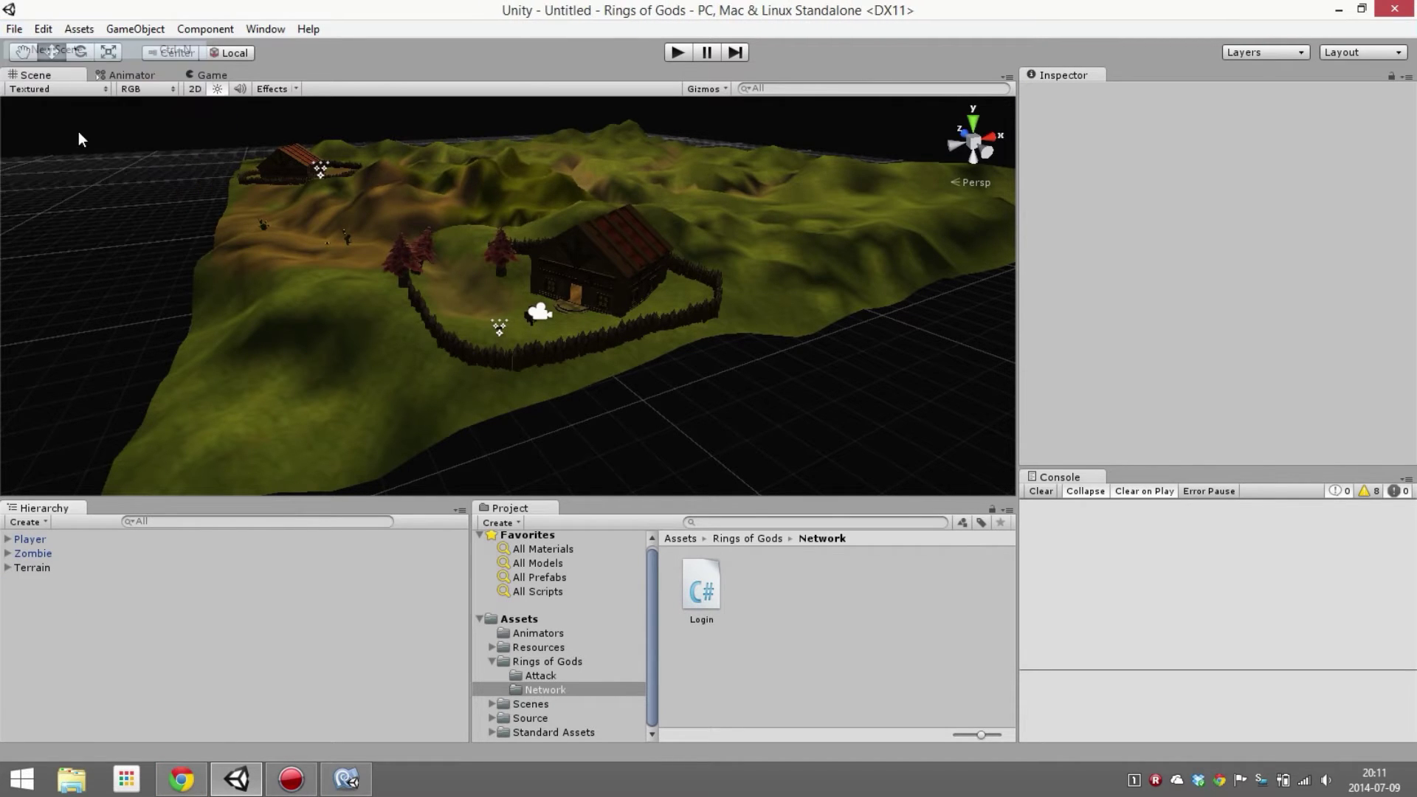
scroll(684, 354, "up", 3)
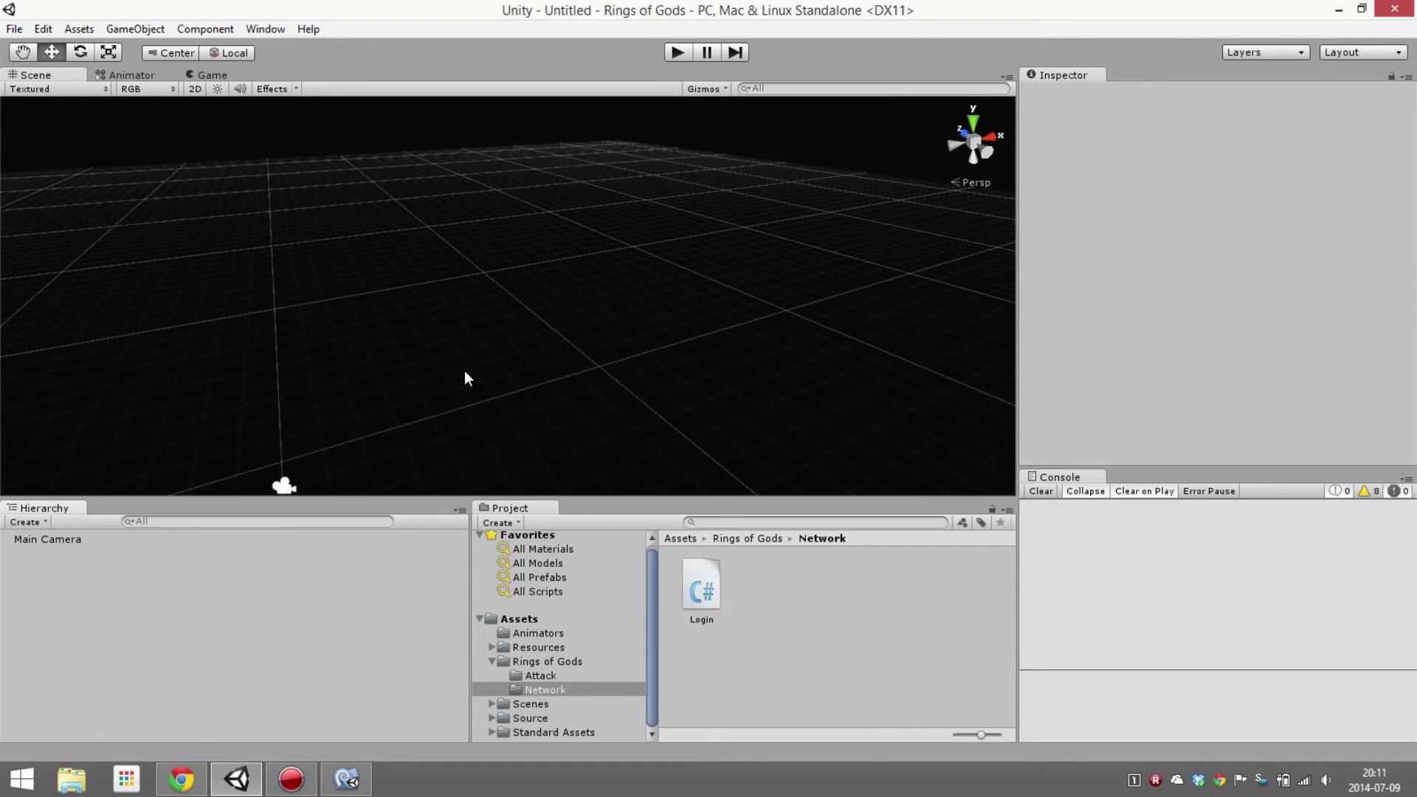
left_click(44, 539)
- Rename Main Camera to _SYSTEM
key("F2")
type("_SYSTEM")
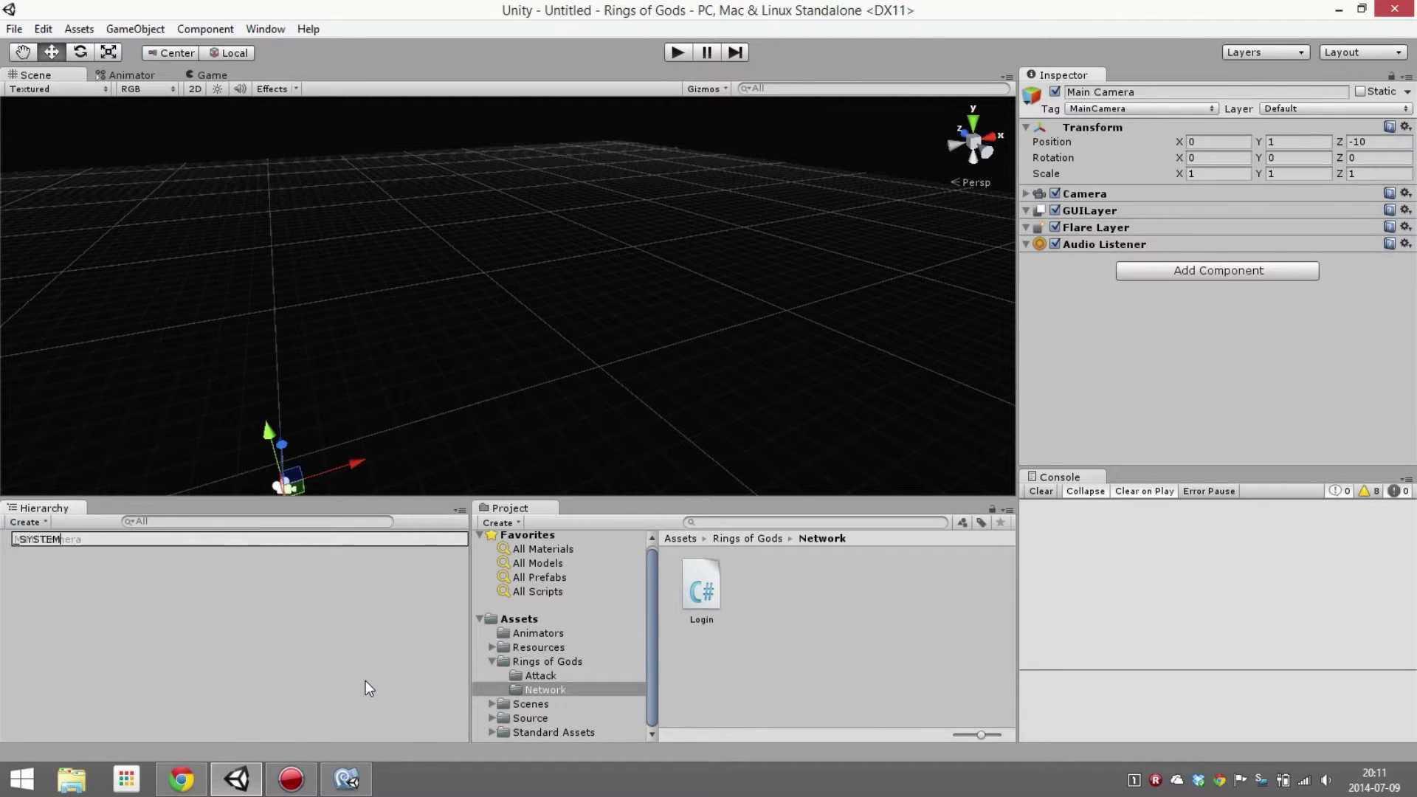
key("Return")
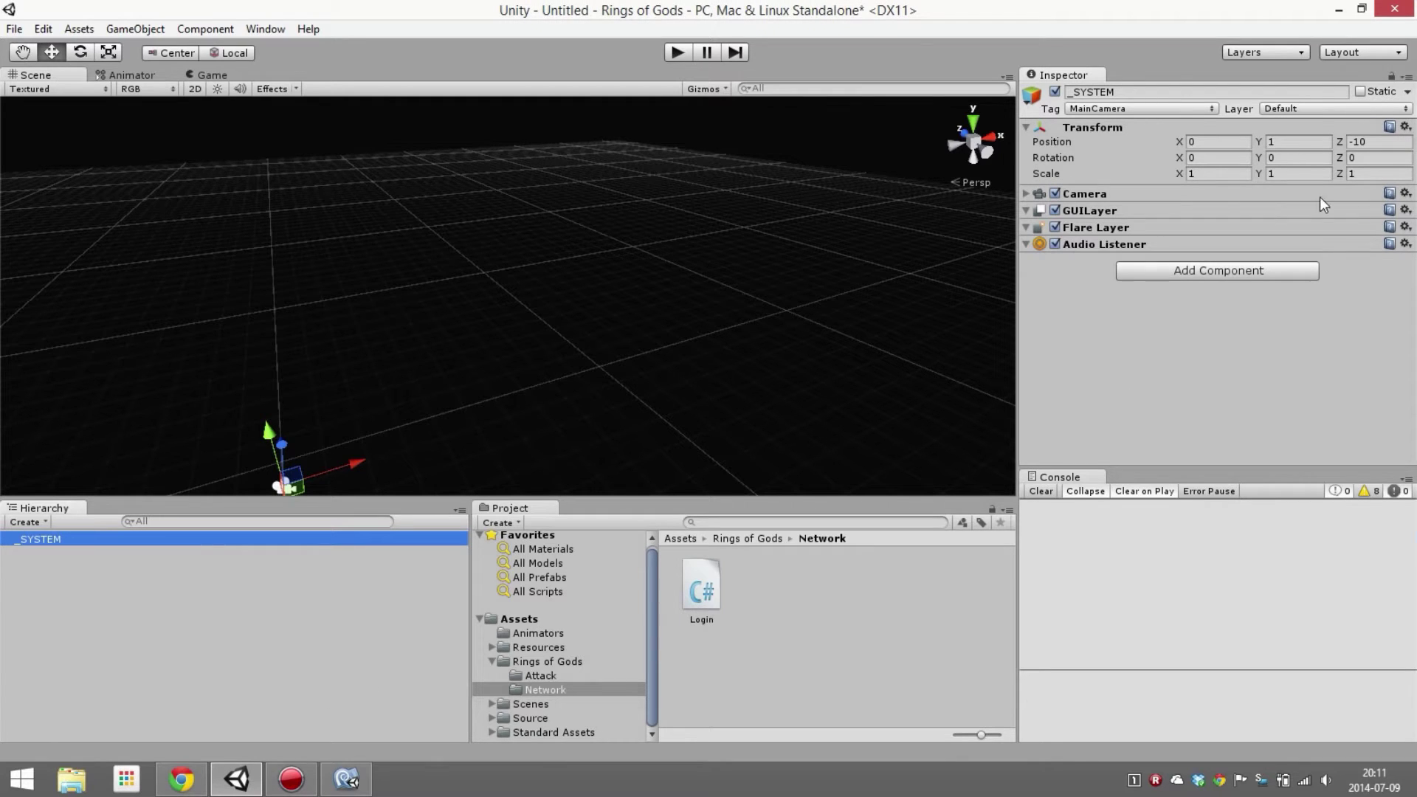
- Remove the Audio Listener and Flare Layer components after Camera refuses removal
left_click(1402, 193)
left_click(1353, 277)
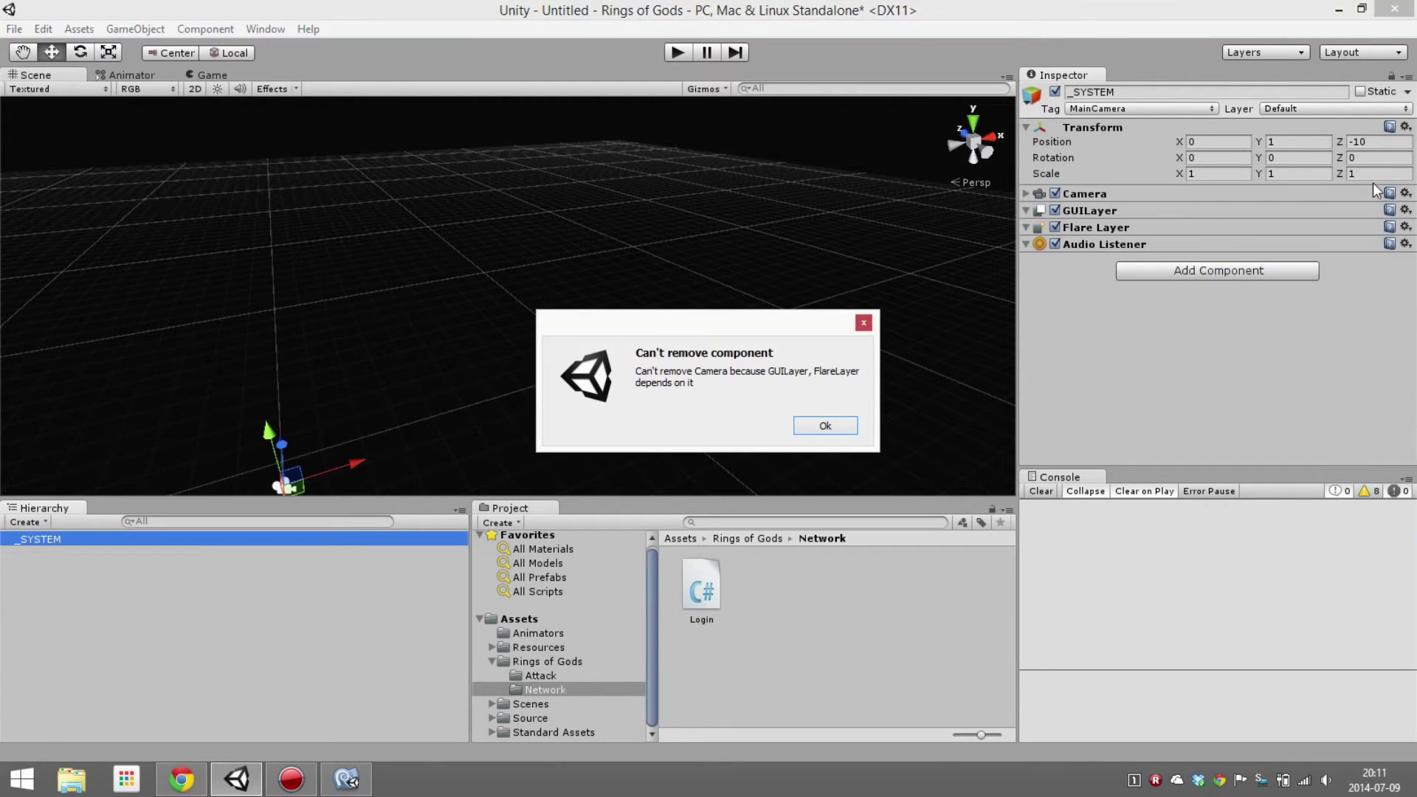
left_click(827, 424)
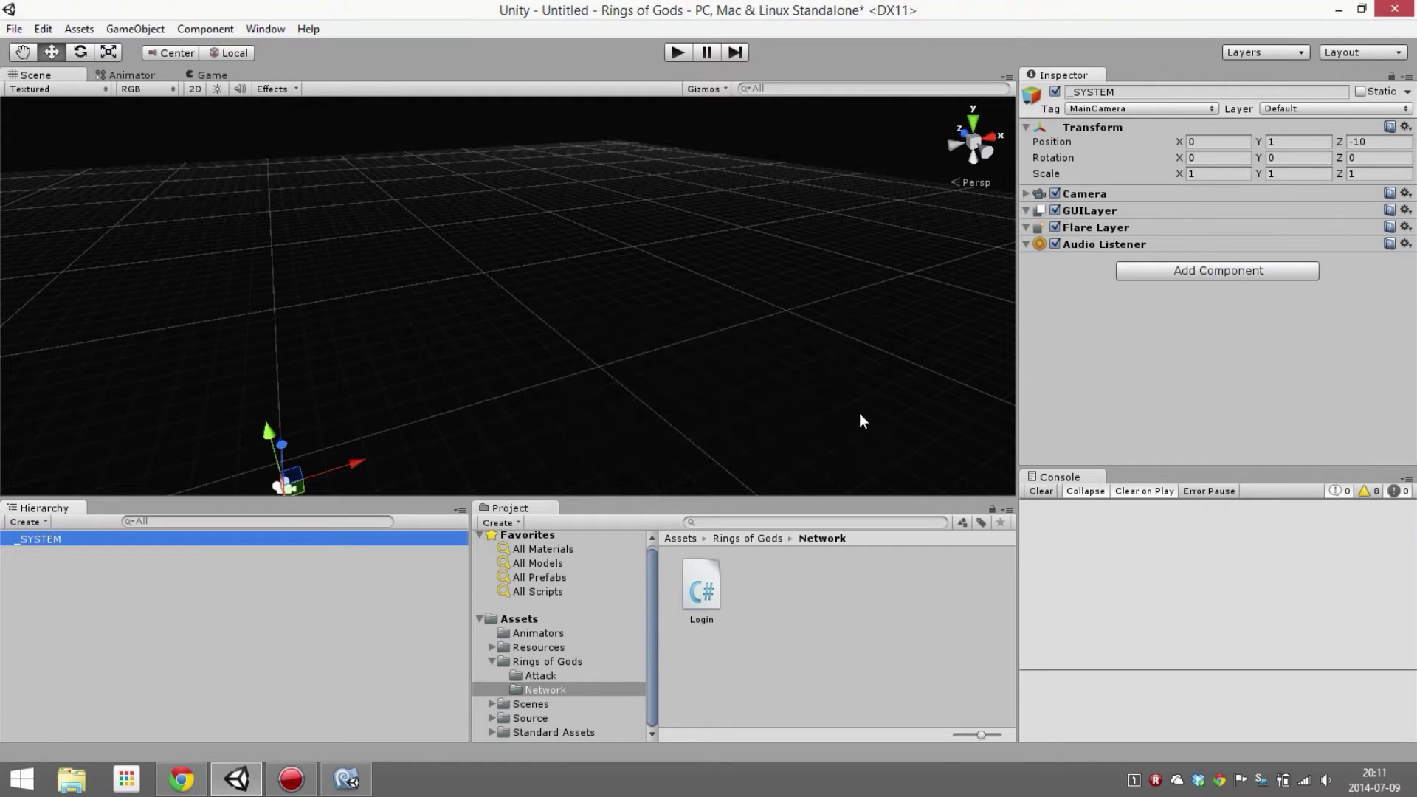
left_click(1404, 245)
left_click(1335, 326)
left_click(1404, 226)
left_click(1328, 311)
- Remove the GUILayer and Camera components, then attach the Login script to _SYSTEM
left_click(1405, 210)
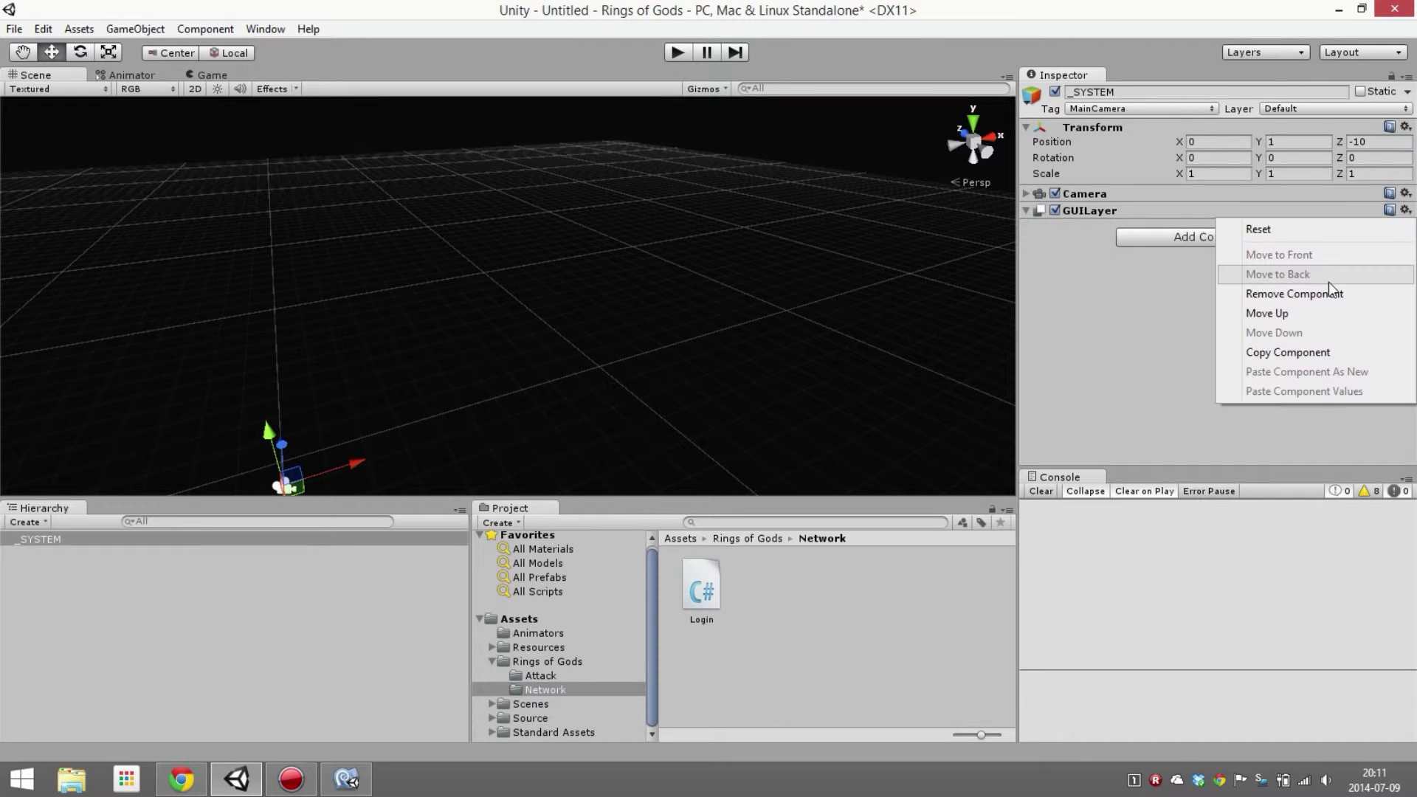
left_click(1328, 294)
left_click(1405, 193)
left_click(1328, 276)
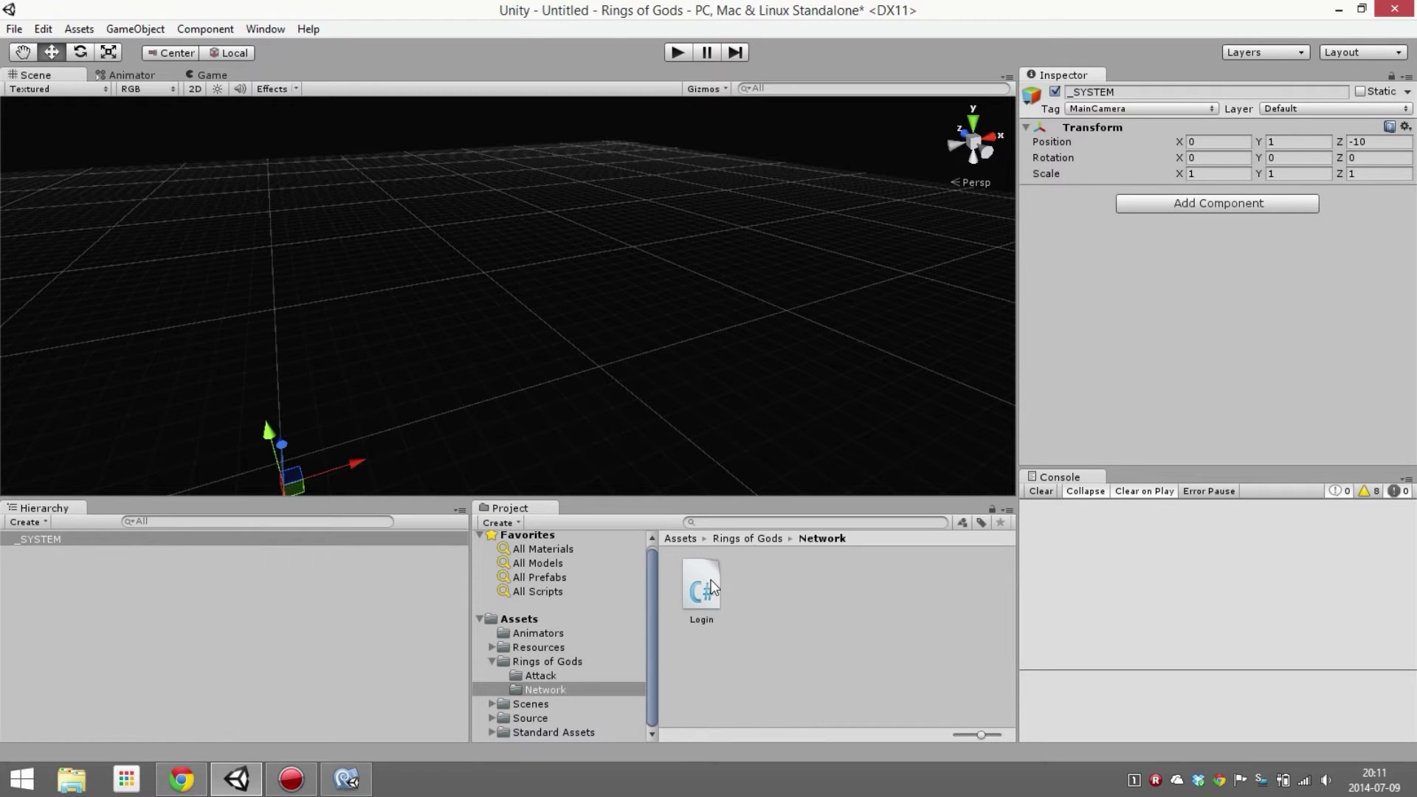
left_click_drag(728, 601, 1063, 361)
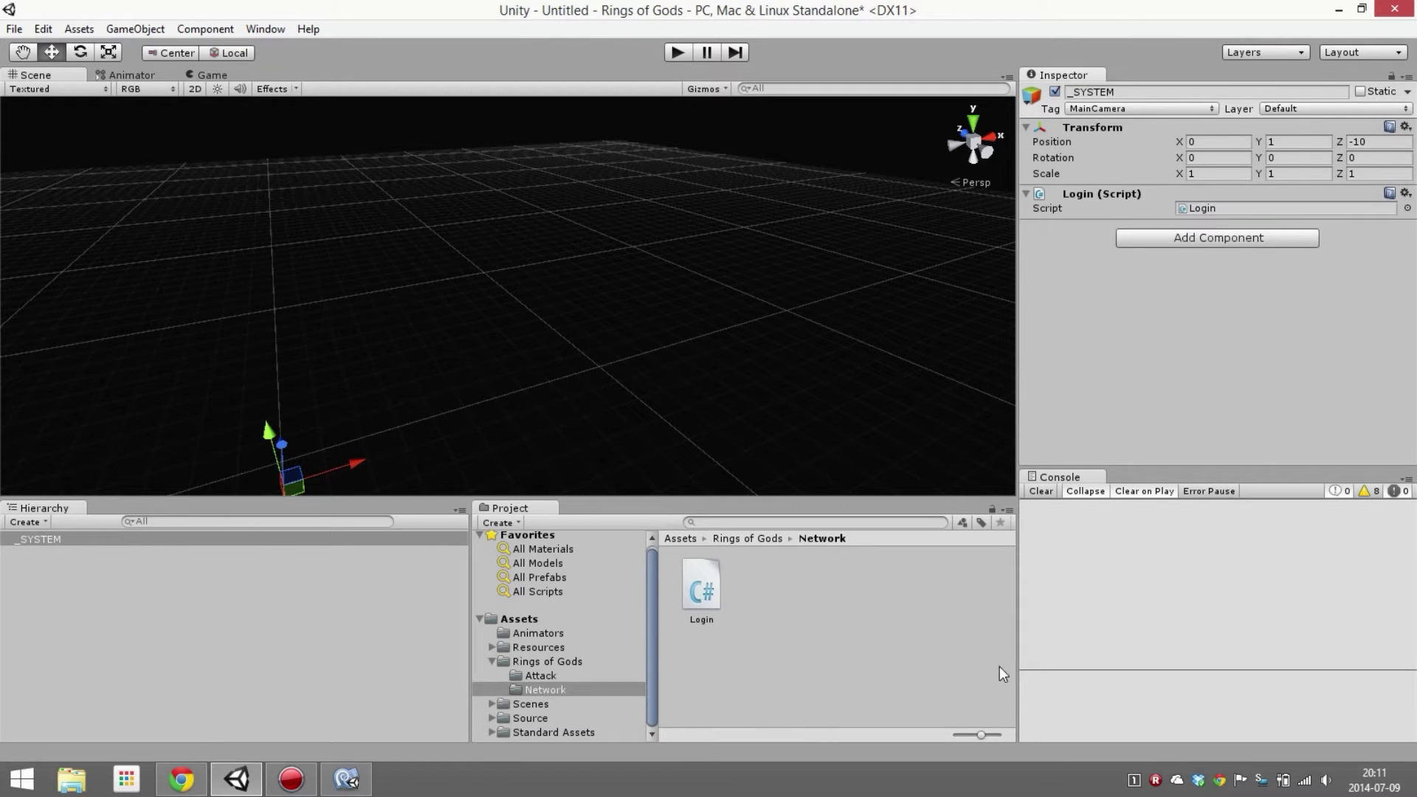
left_click(348, 781)
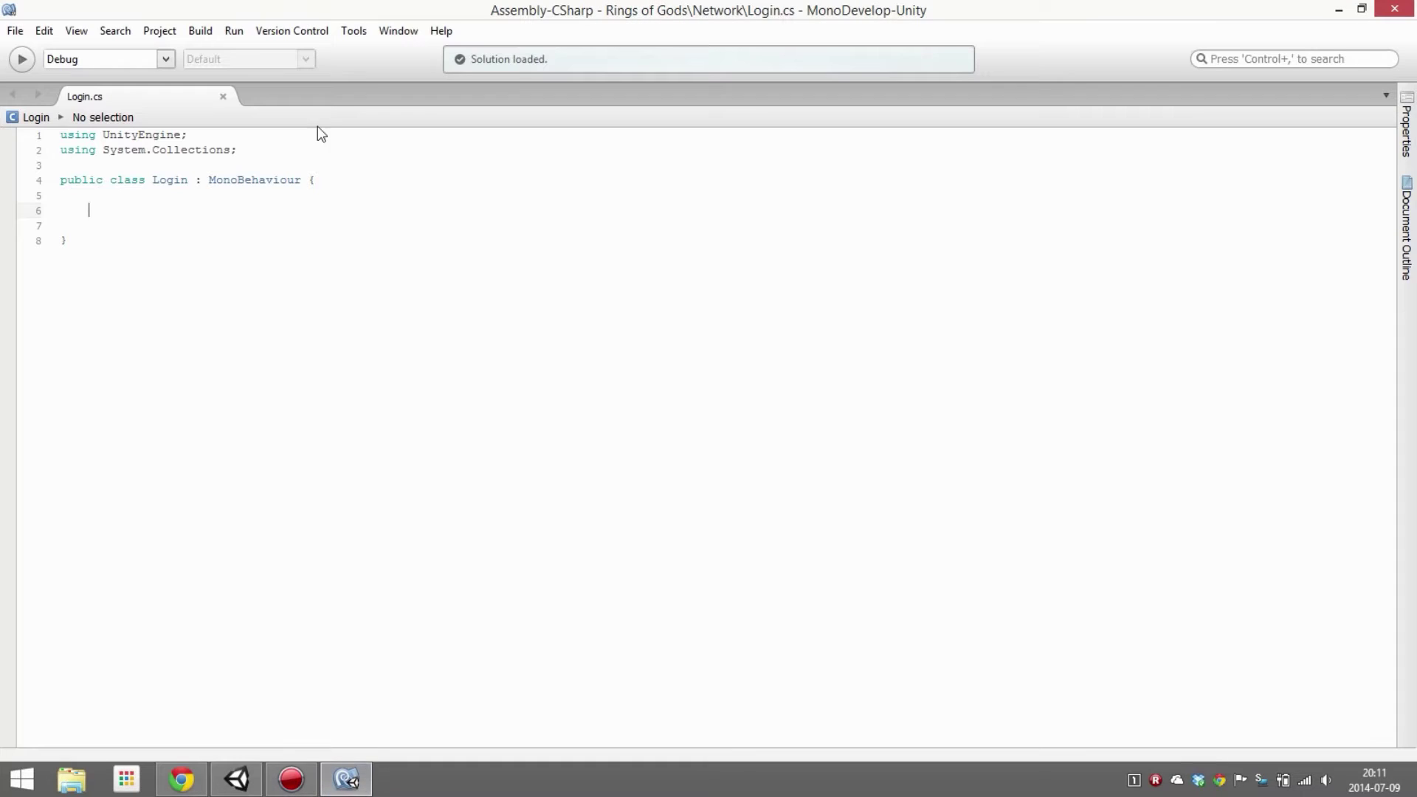
- Add an Awake method calling DontDestroyOnLoad(this) to Login.cs and save
type("void ")
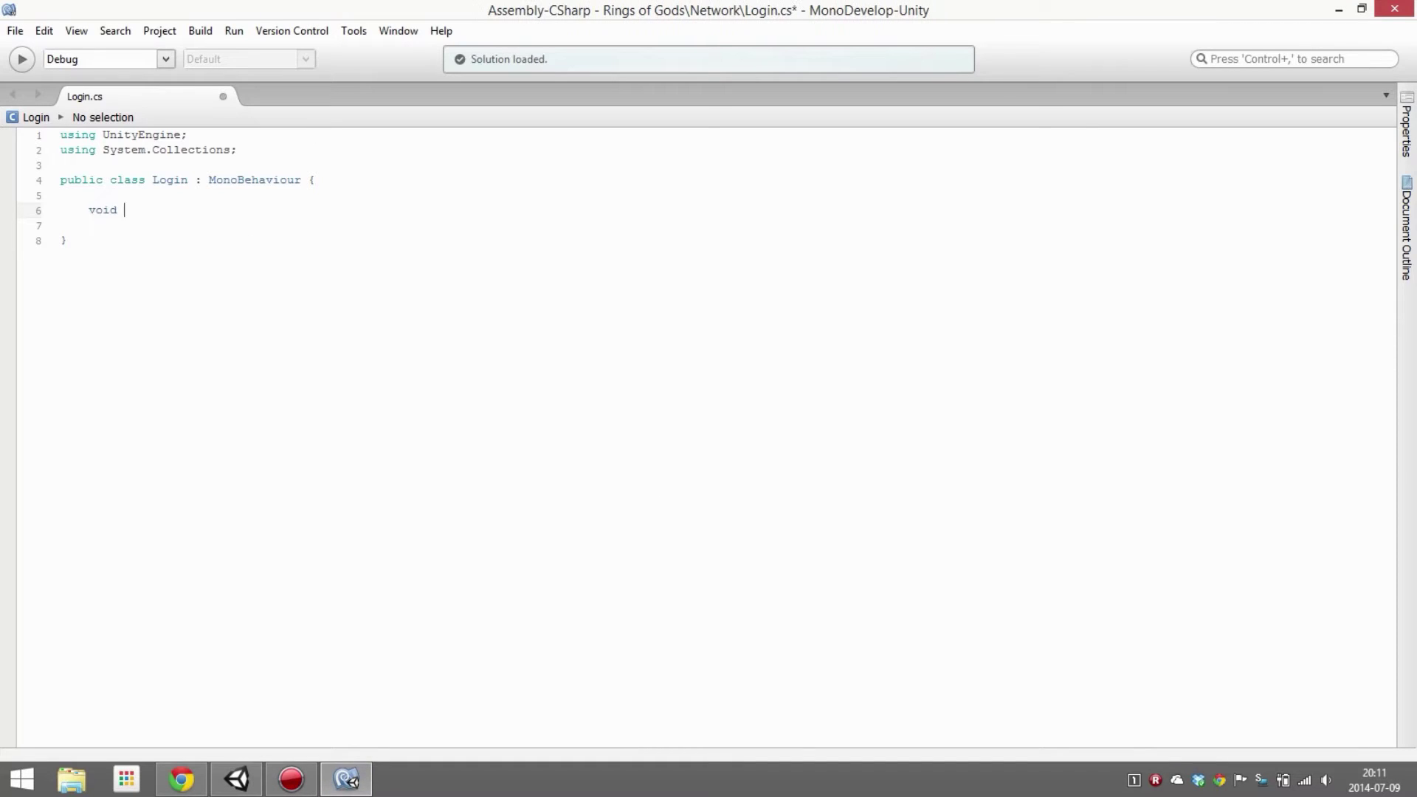
type("Awake(){")
key("Return")
type("}")
key("Left")
key("Return")
type("Don")
key("BackSpace")
key("BackSpace")
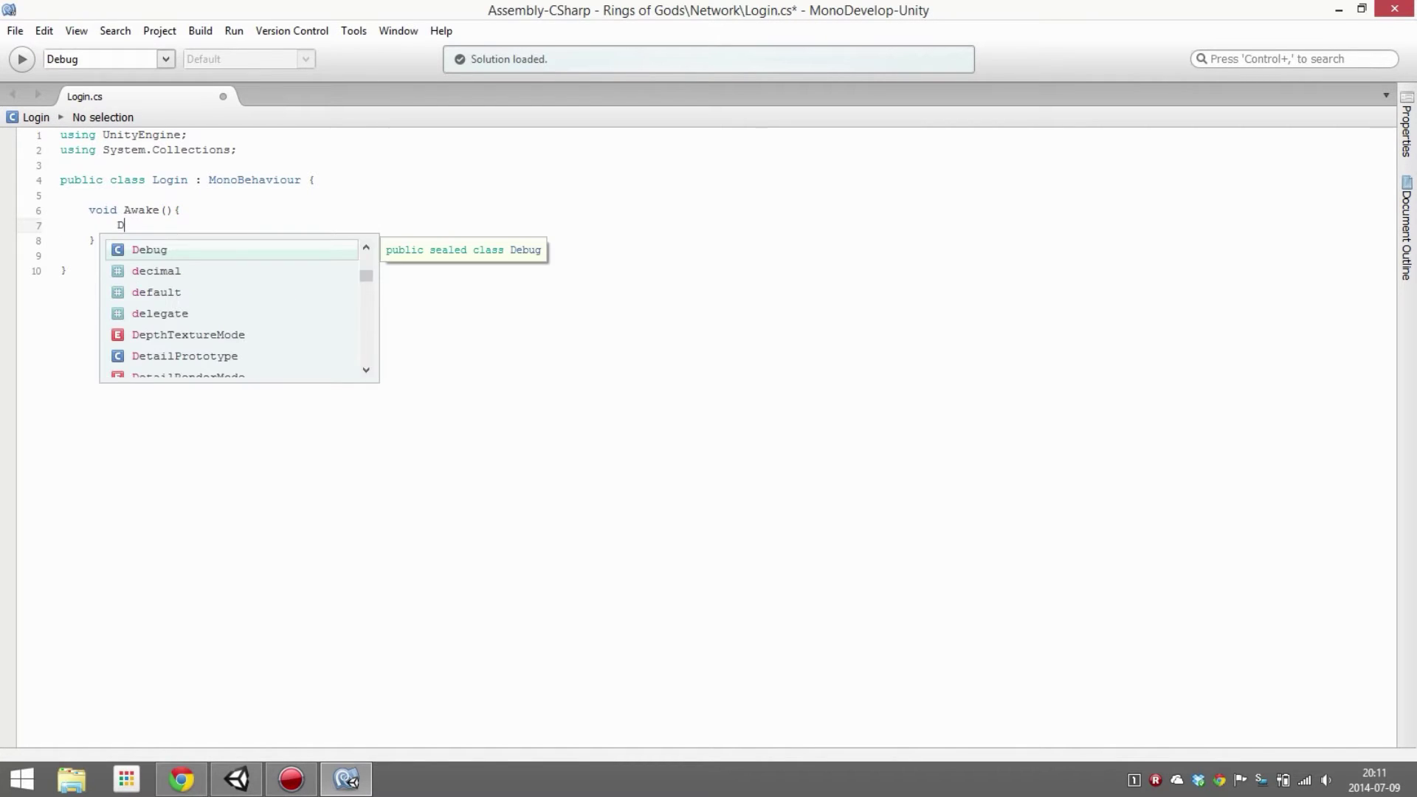
key("BackSpace")
type("Des")
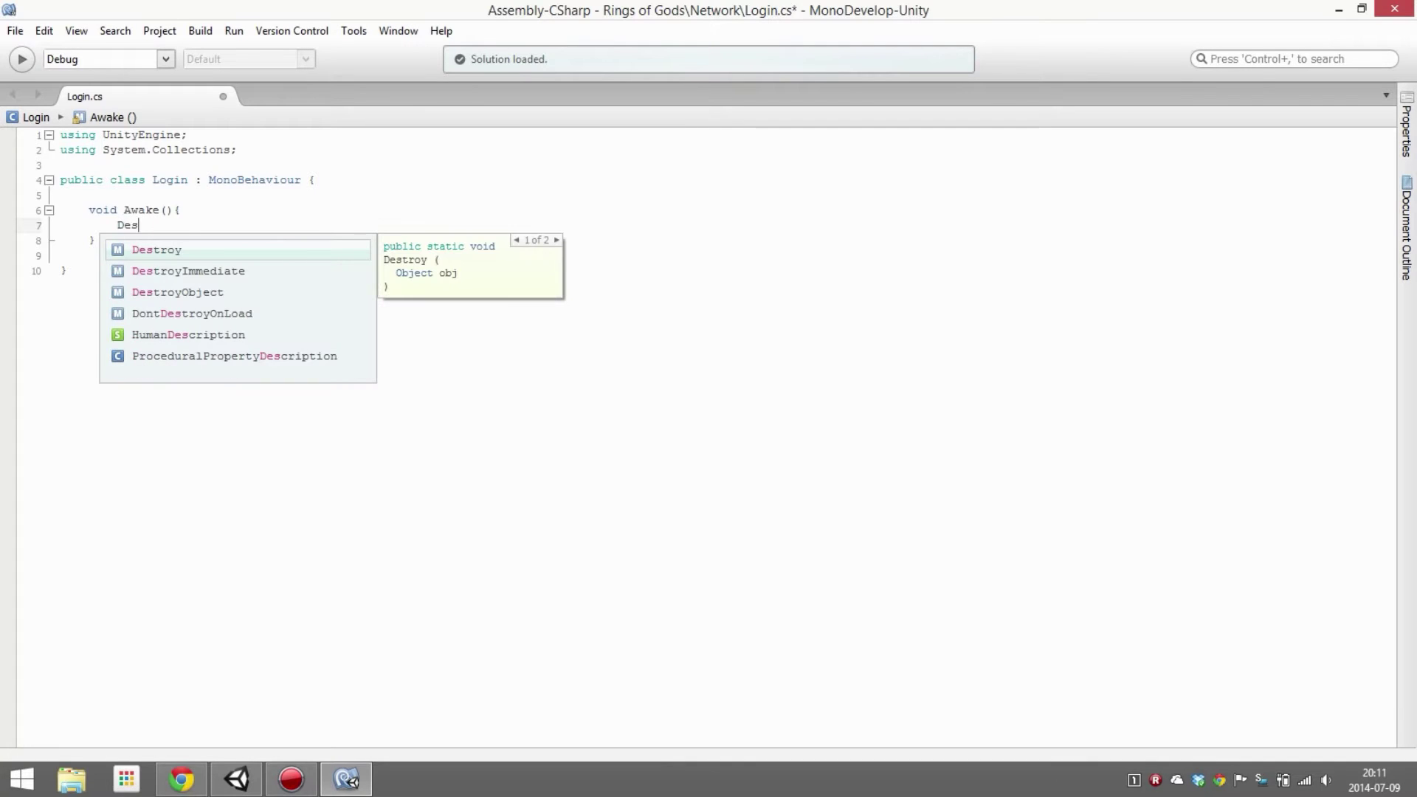
key("Down")
key("Down")
key("Down")
key("Return")
type("(")
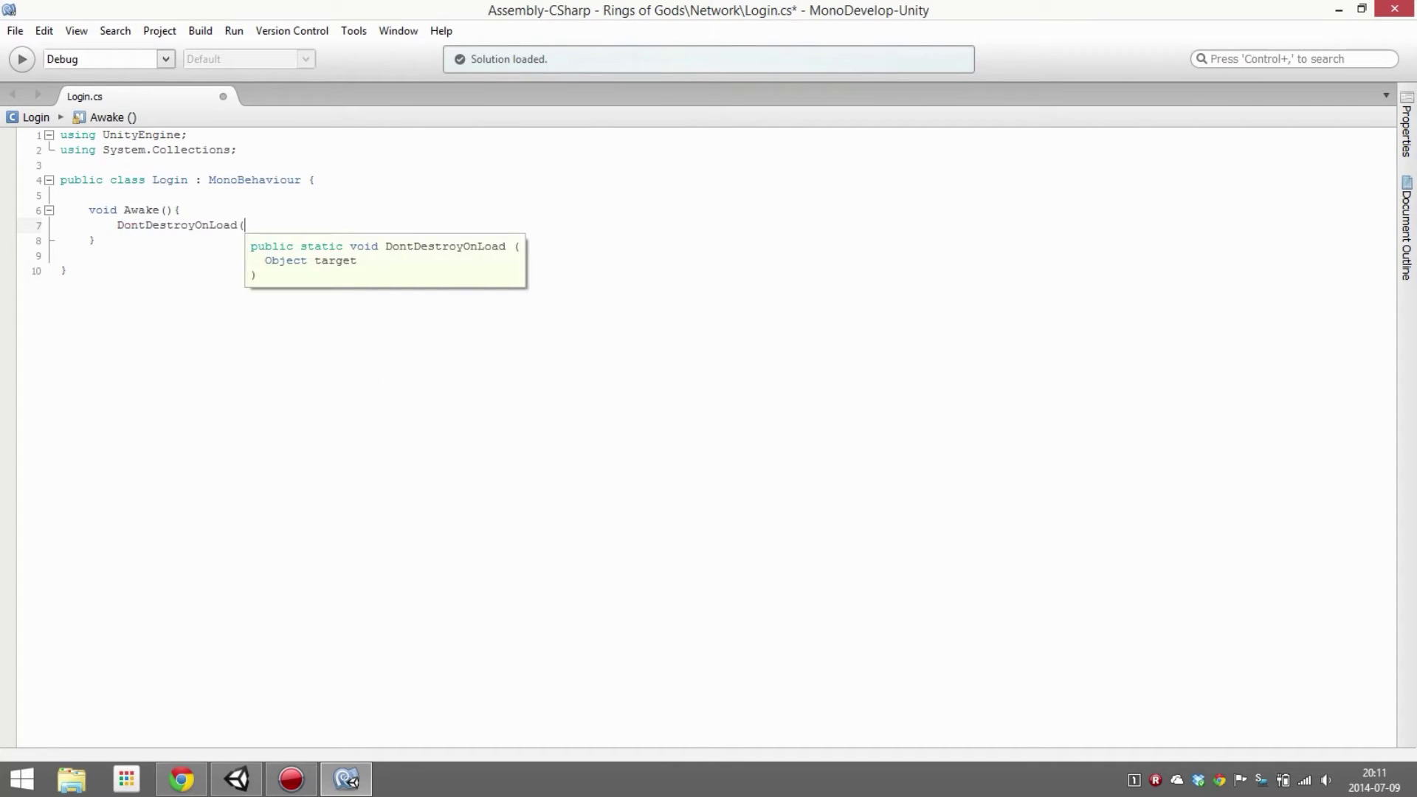
type("this);")
key("ctrl+s")
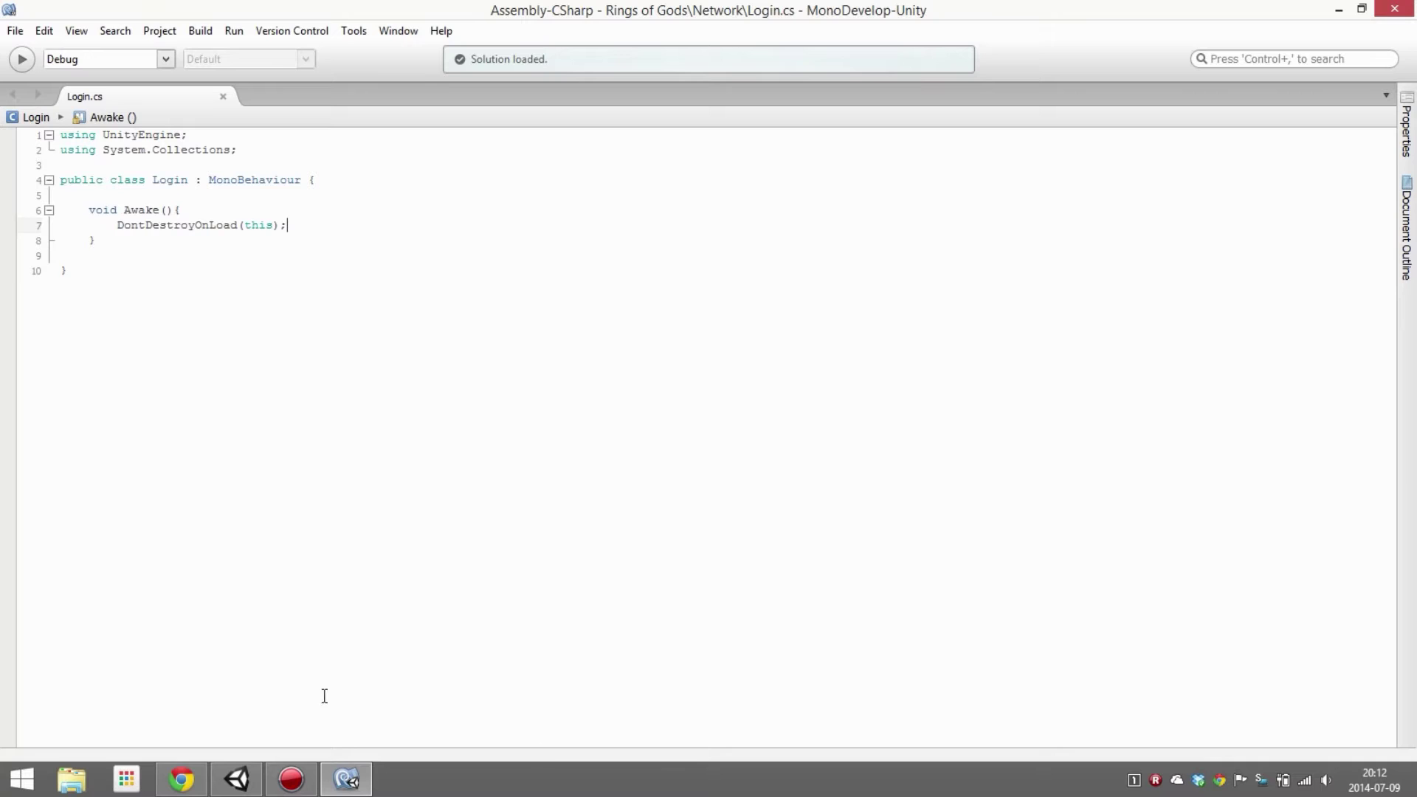
left_click(236, 778)
left_click(347, 780)
- Add a Start method calling Application.LoadLevel("Pretia") and save Login.cs
left_click(288, 247)
key("Return")
type("void Start()")
key("Return")
type("{")
key("Return")
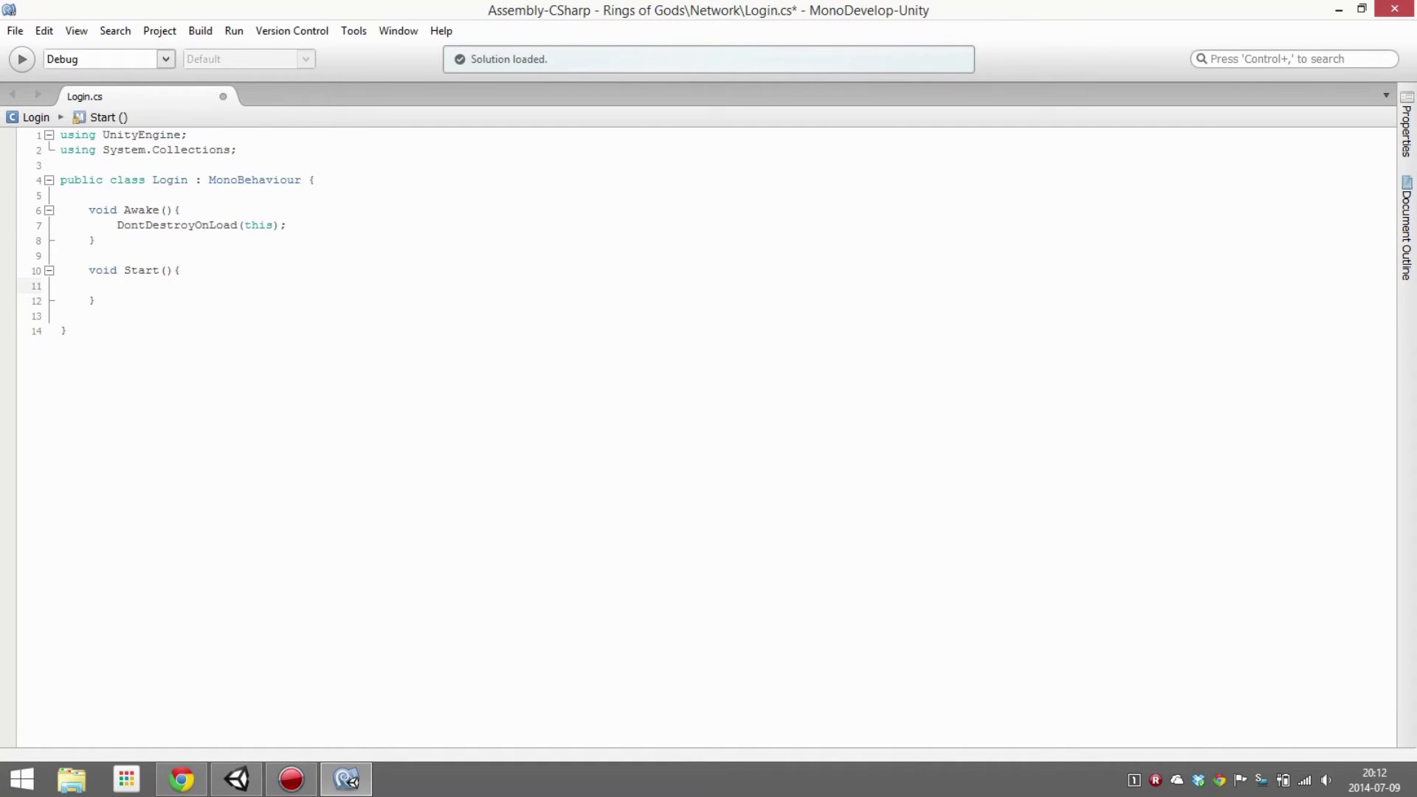
type("Ap")
key("Return")
type(".lo")
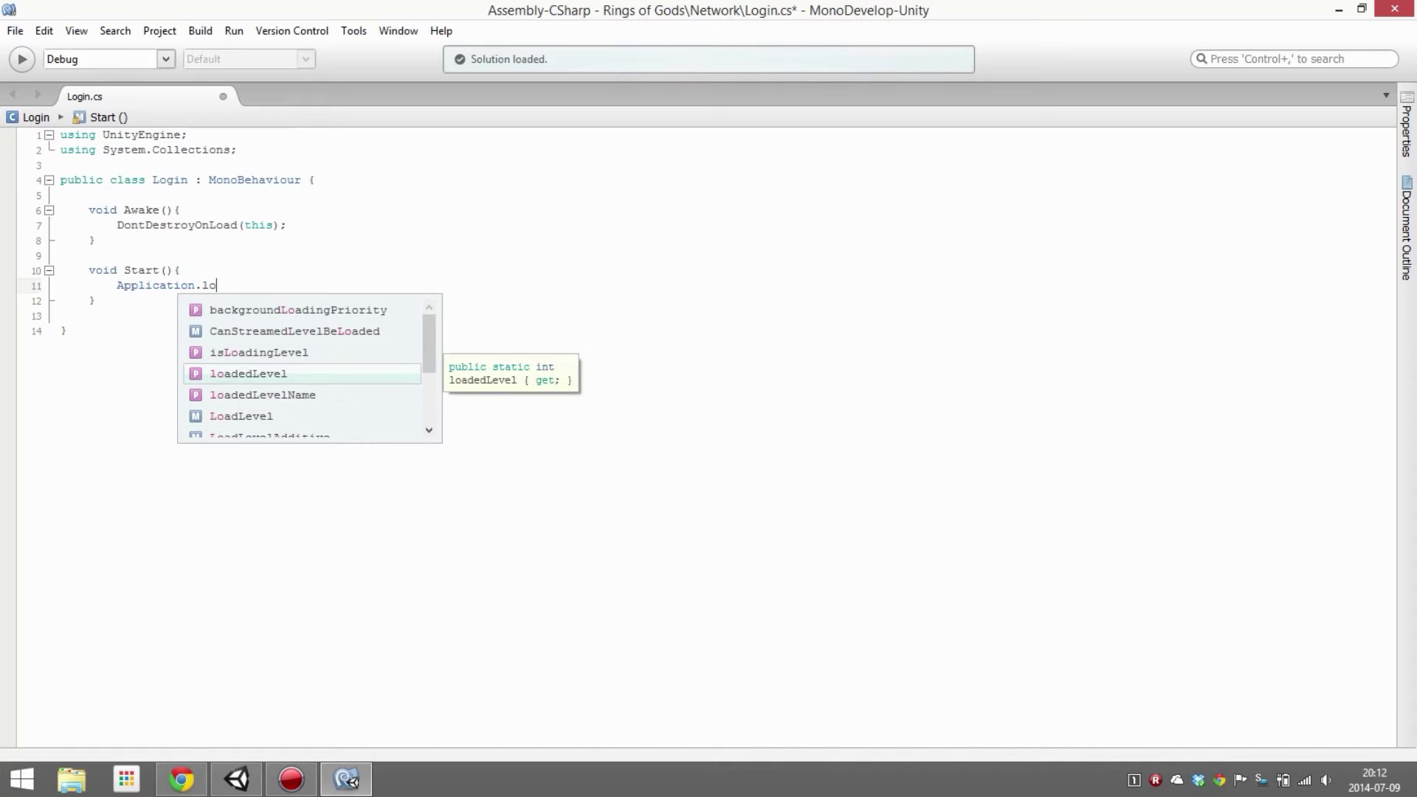
key("Down")
key("Down")
type("(")
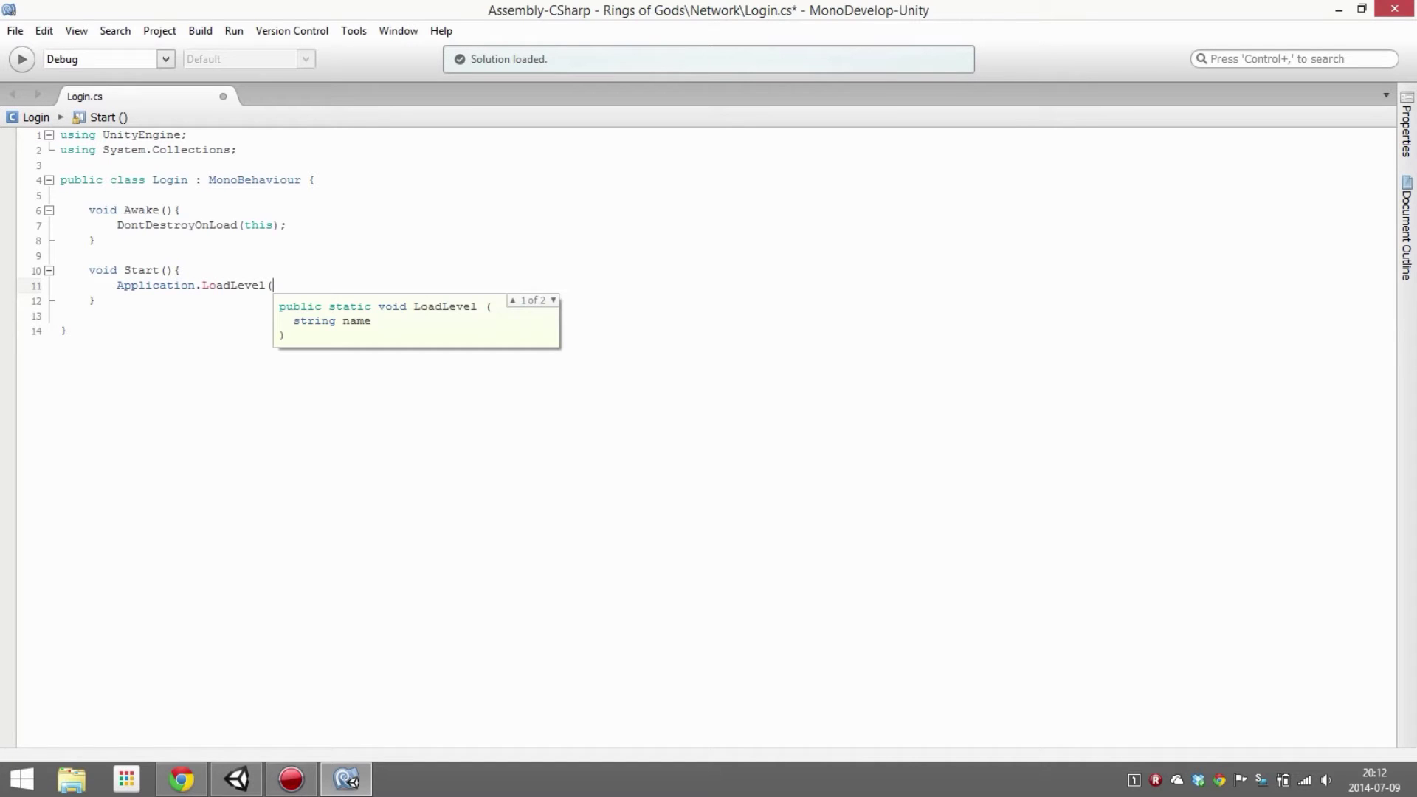
type("\"Pretia\");")
key("ctrl+s")
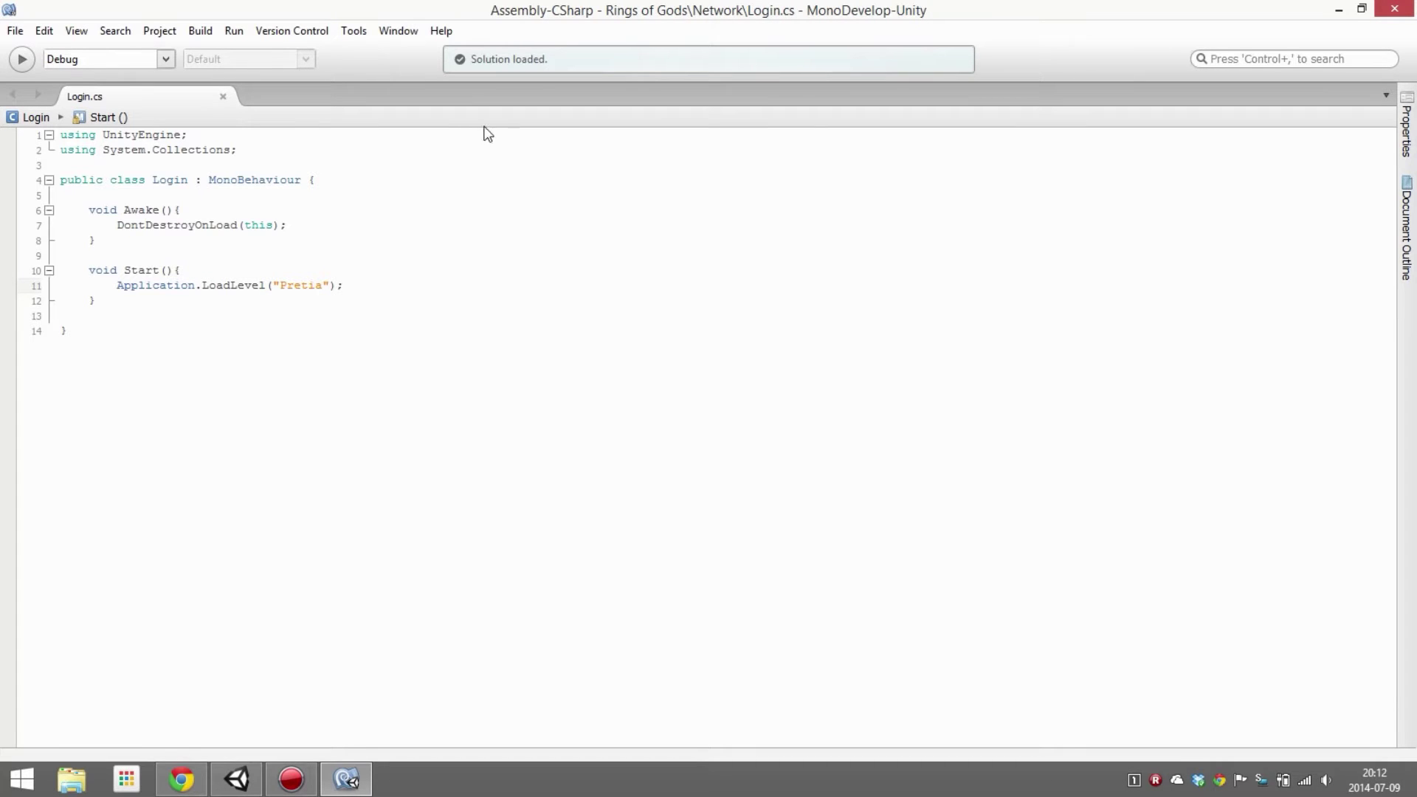
left_click(239, 792)
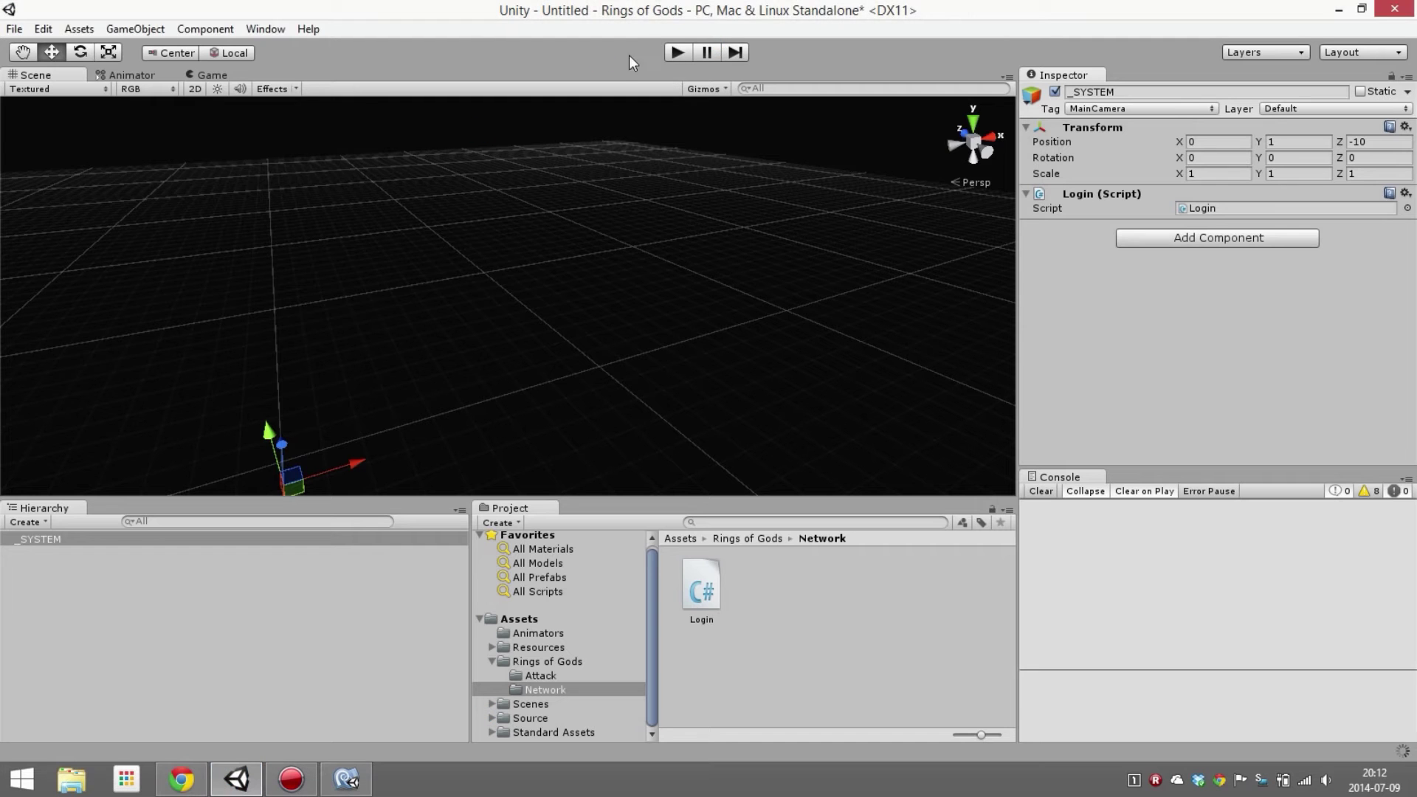
- Save the new scene as MainMenu.unity in the Assets/Scenes folder
key("ctrl+o")
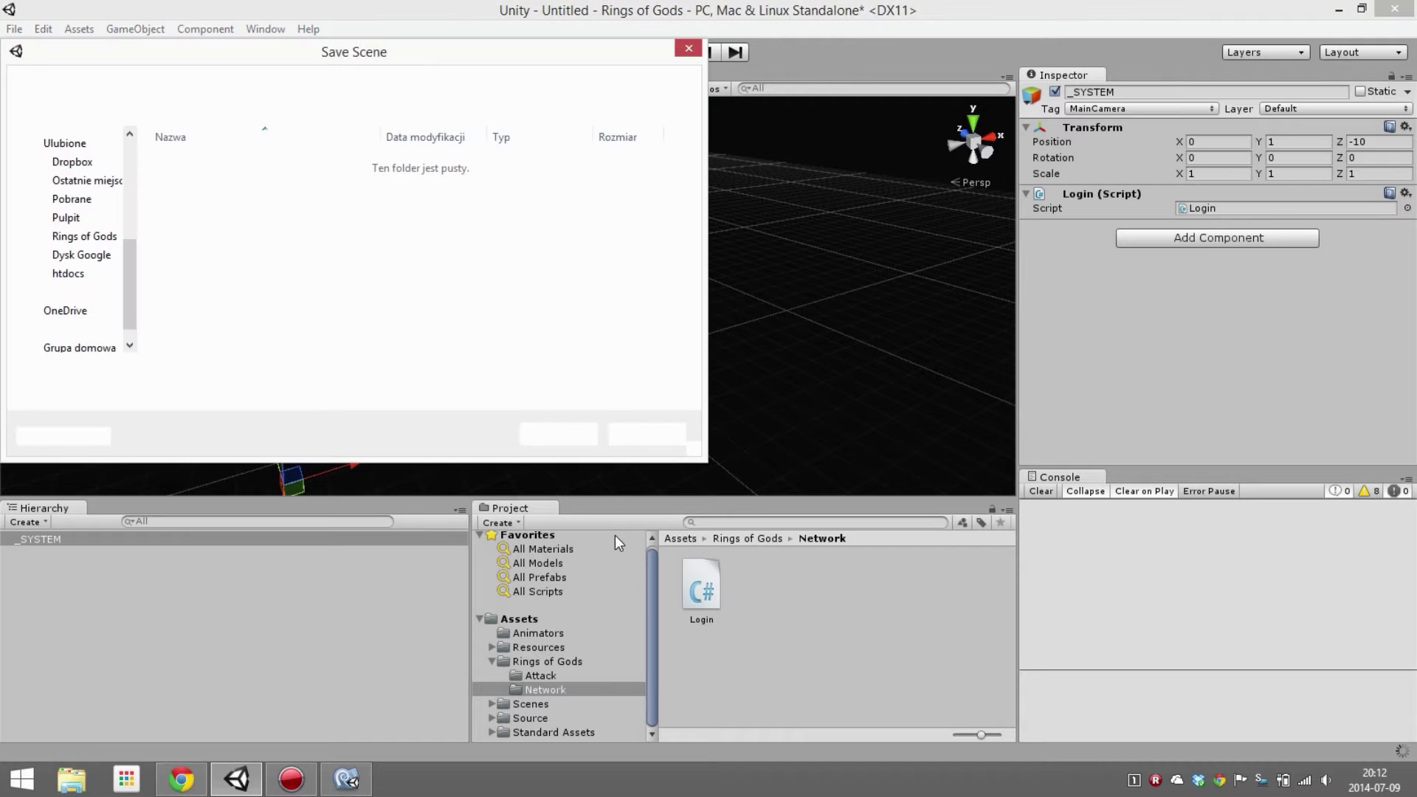
left_click(601, 423)
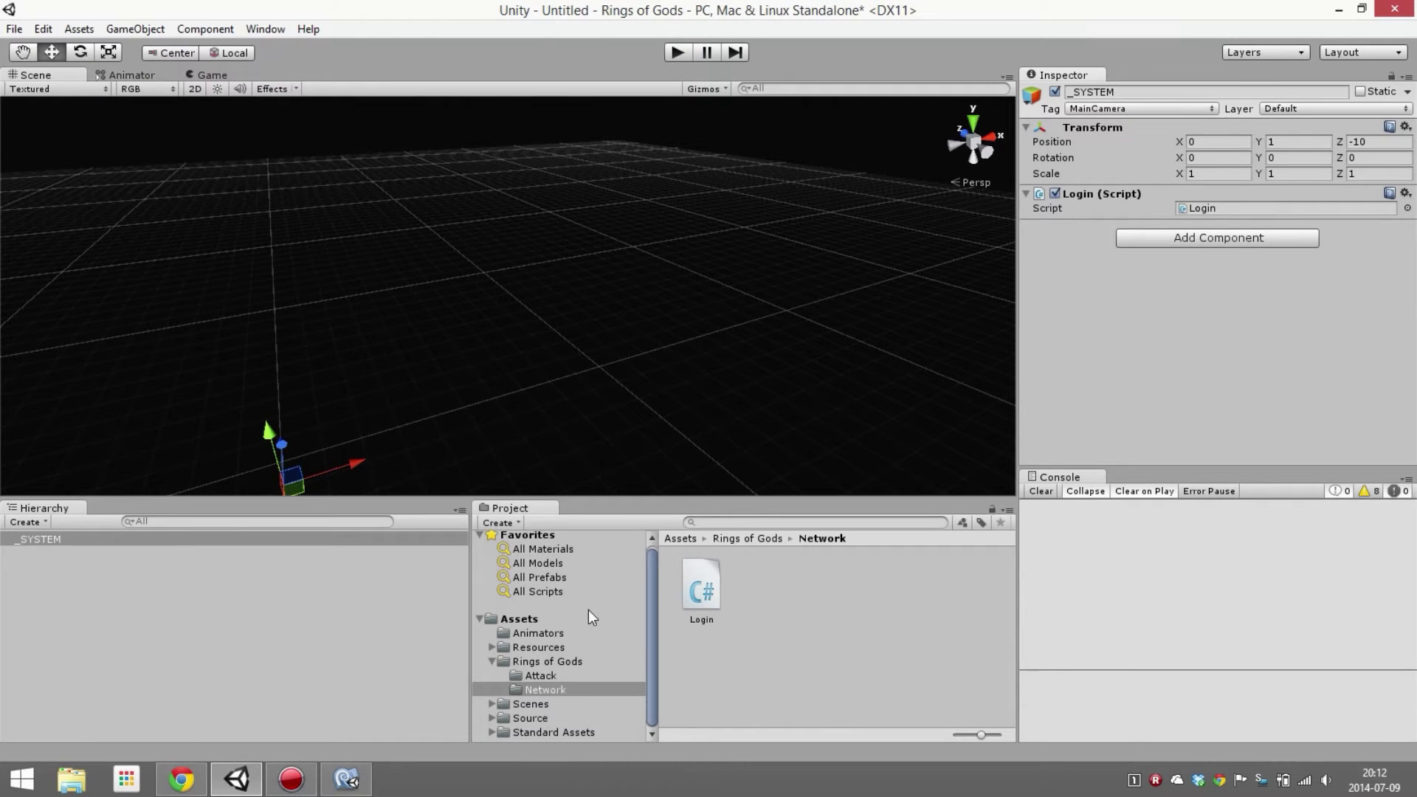
key("ctrl+s")
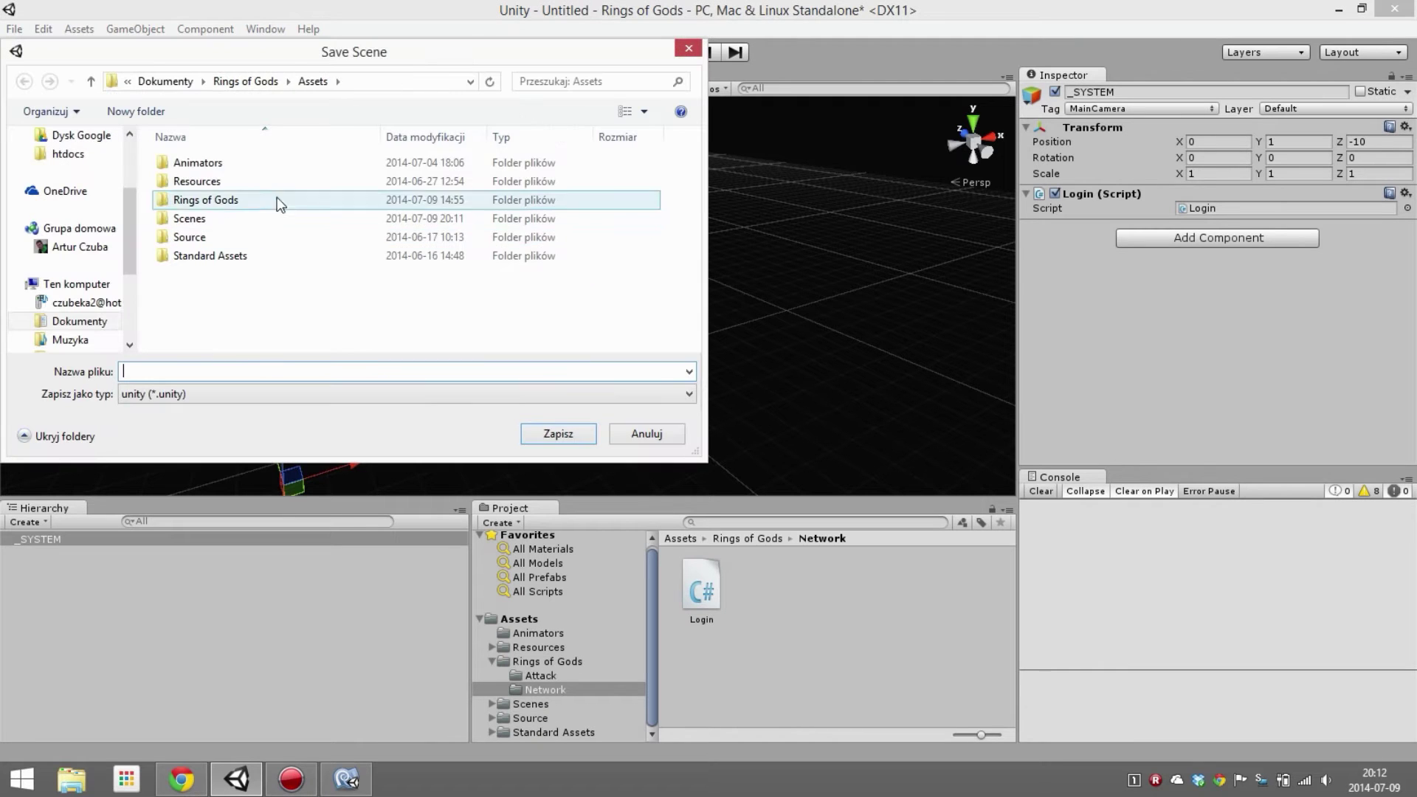
double_click(233, 224)
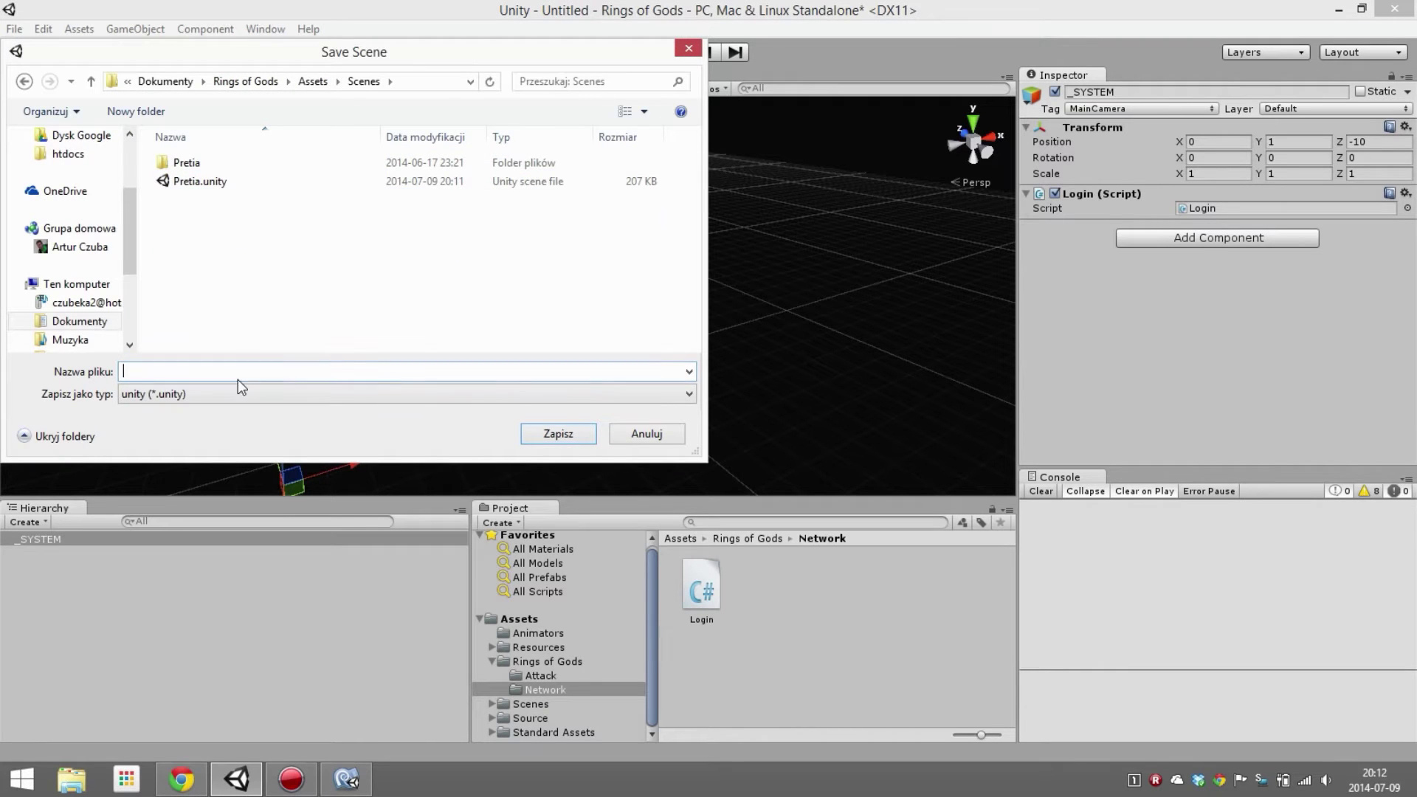
type("MainMe")
key("BackSpace")
type("nu")
key("BackSpace")
key("BackSpace")
type("enu")
key("Return")
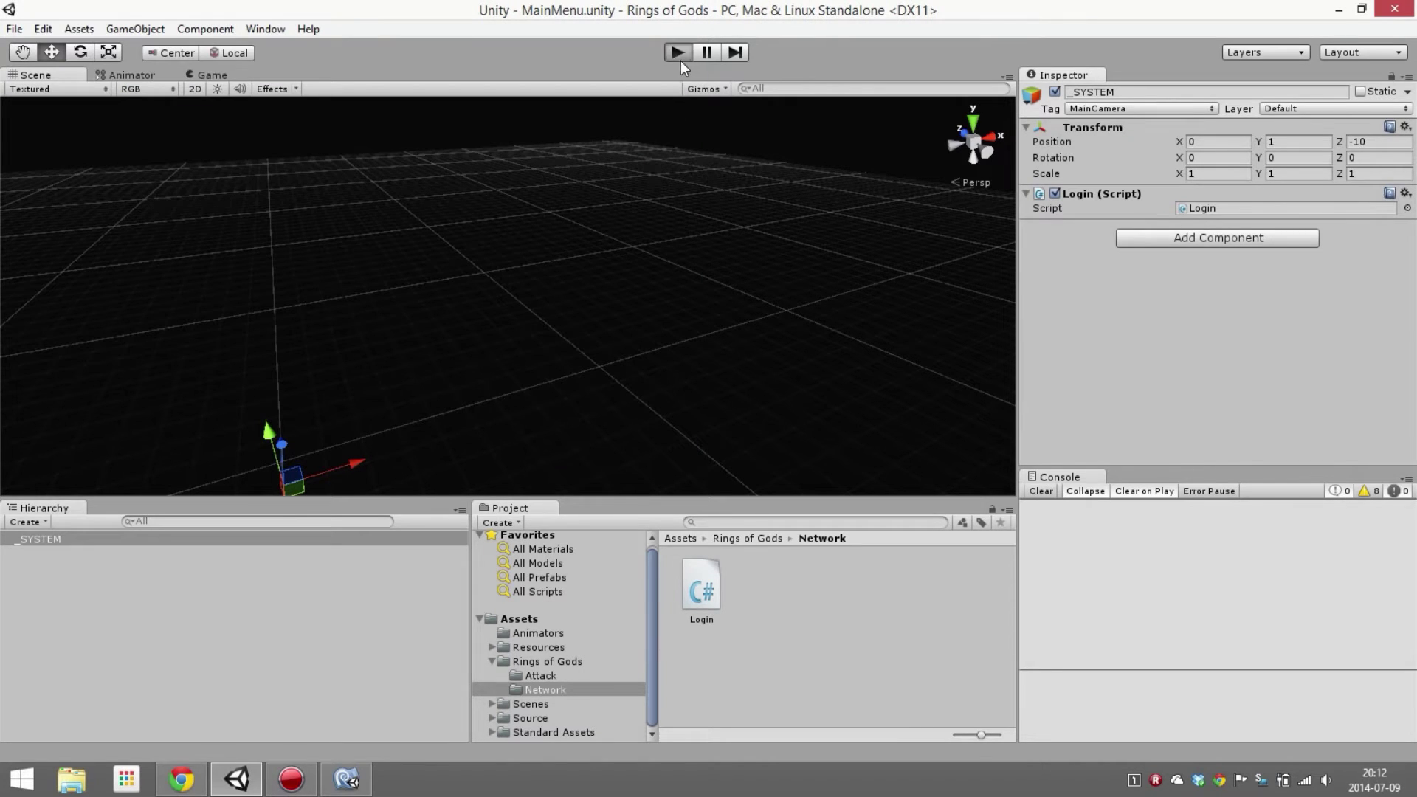
- Play-test MainMenu, stop it with _SYSTEM selected, and return to Login.cs
left_click(680, 59)
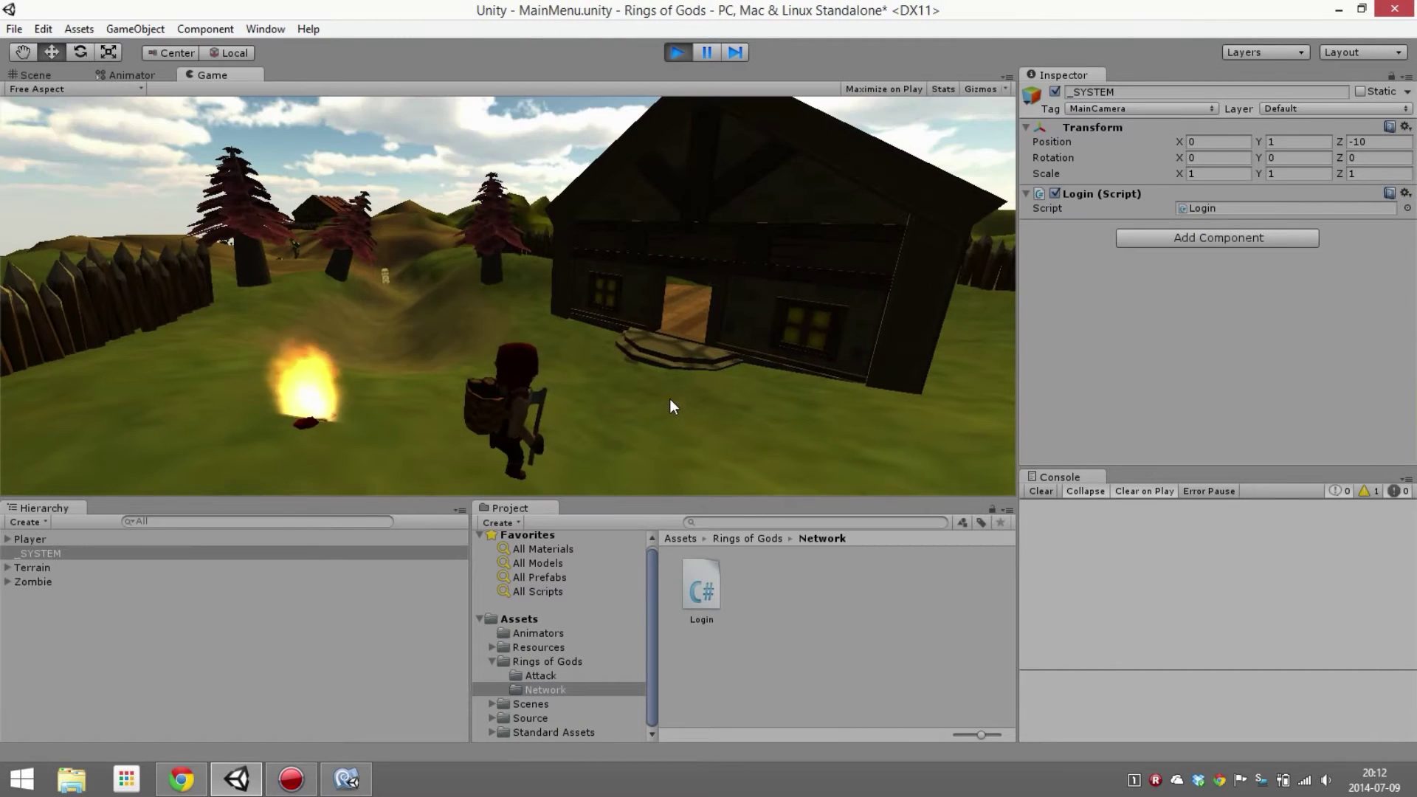
left_click(60, 553)
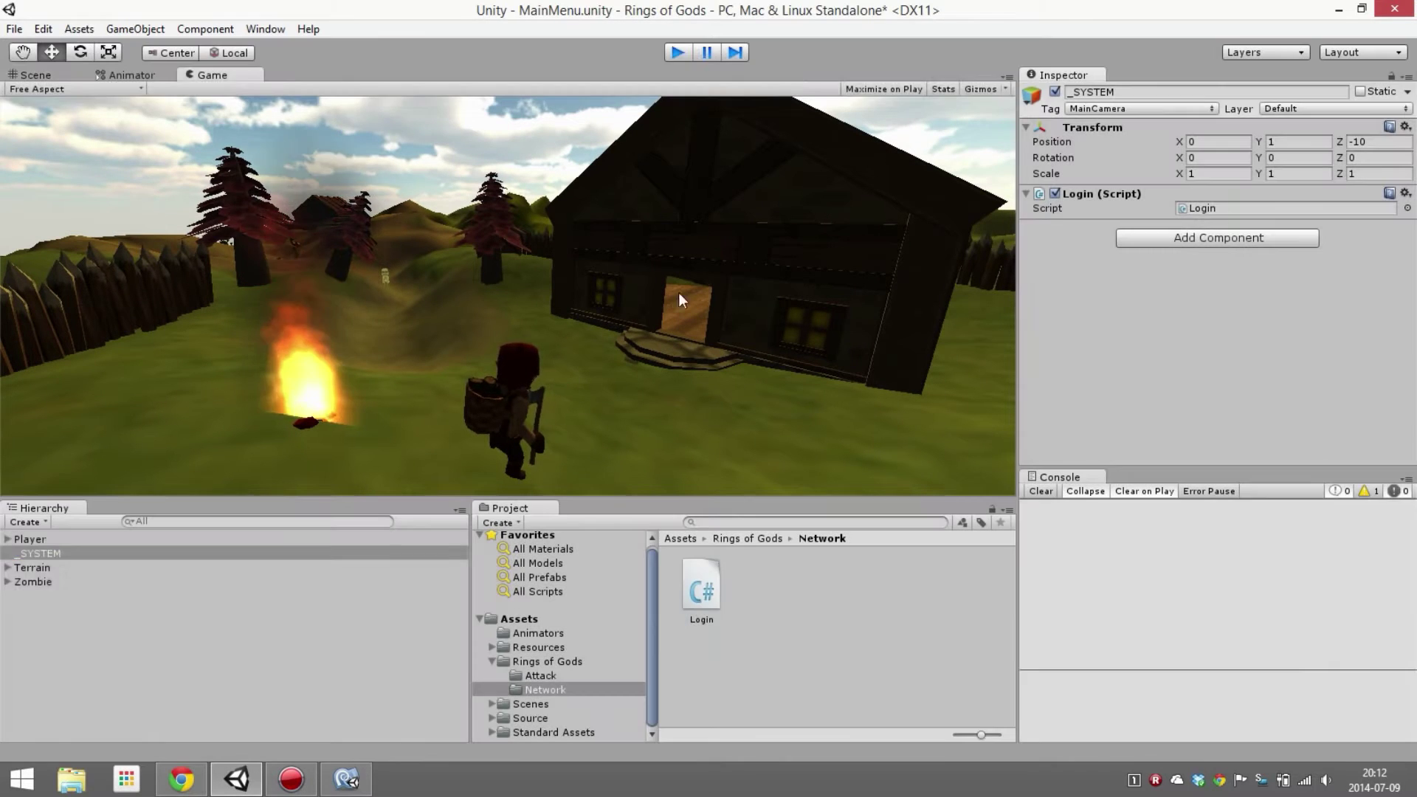
left_click(678, 53)
left_click(346, 780)
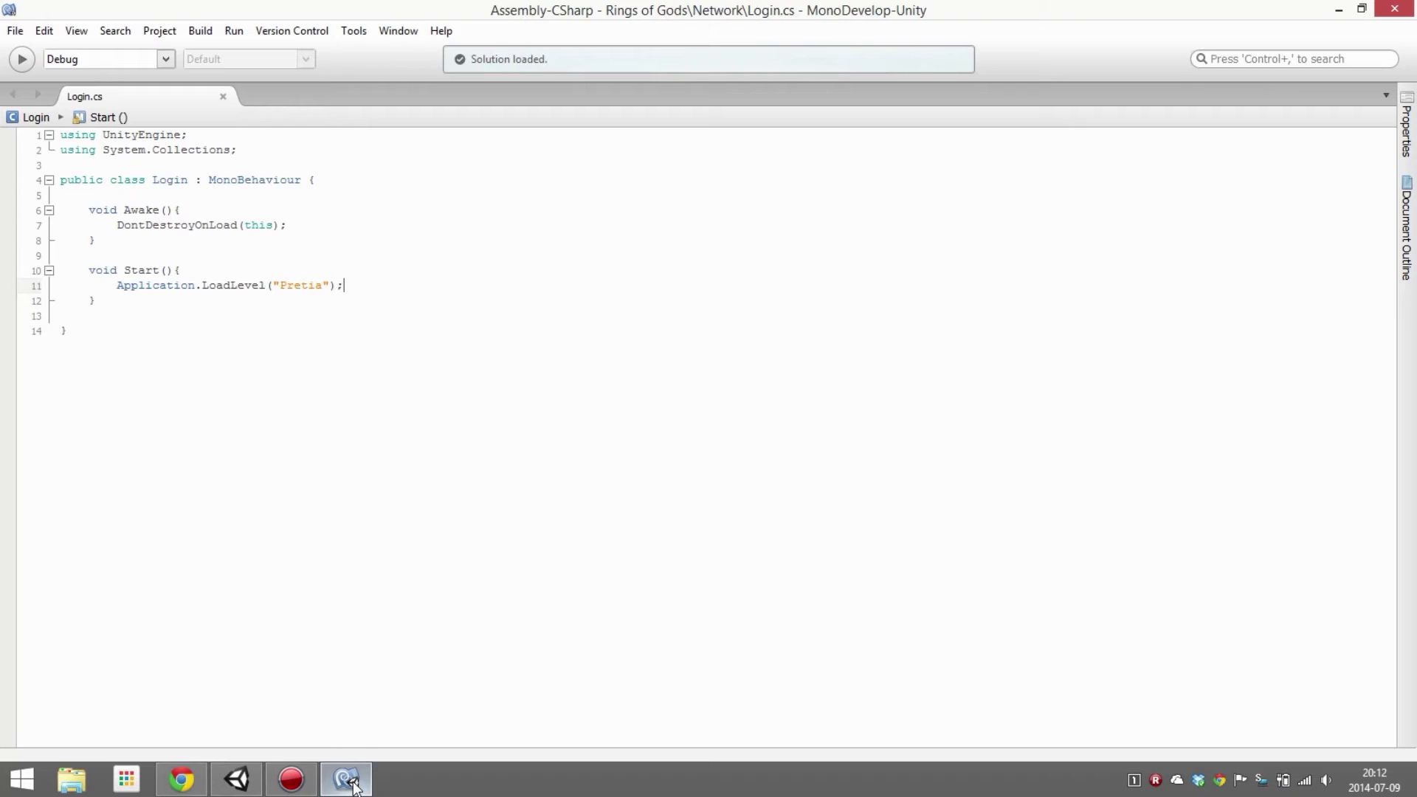
- Replace the Start method in Login.cs with an empty void OnGUI() method
left_click_drag(111, 300, 92, 274)
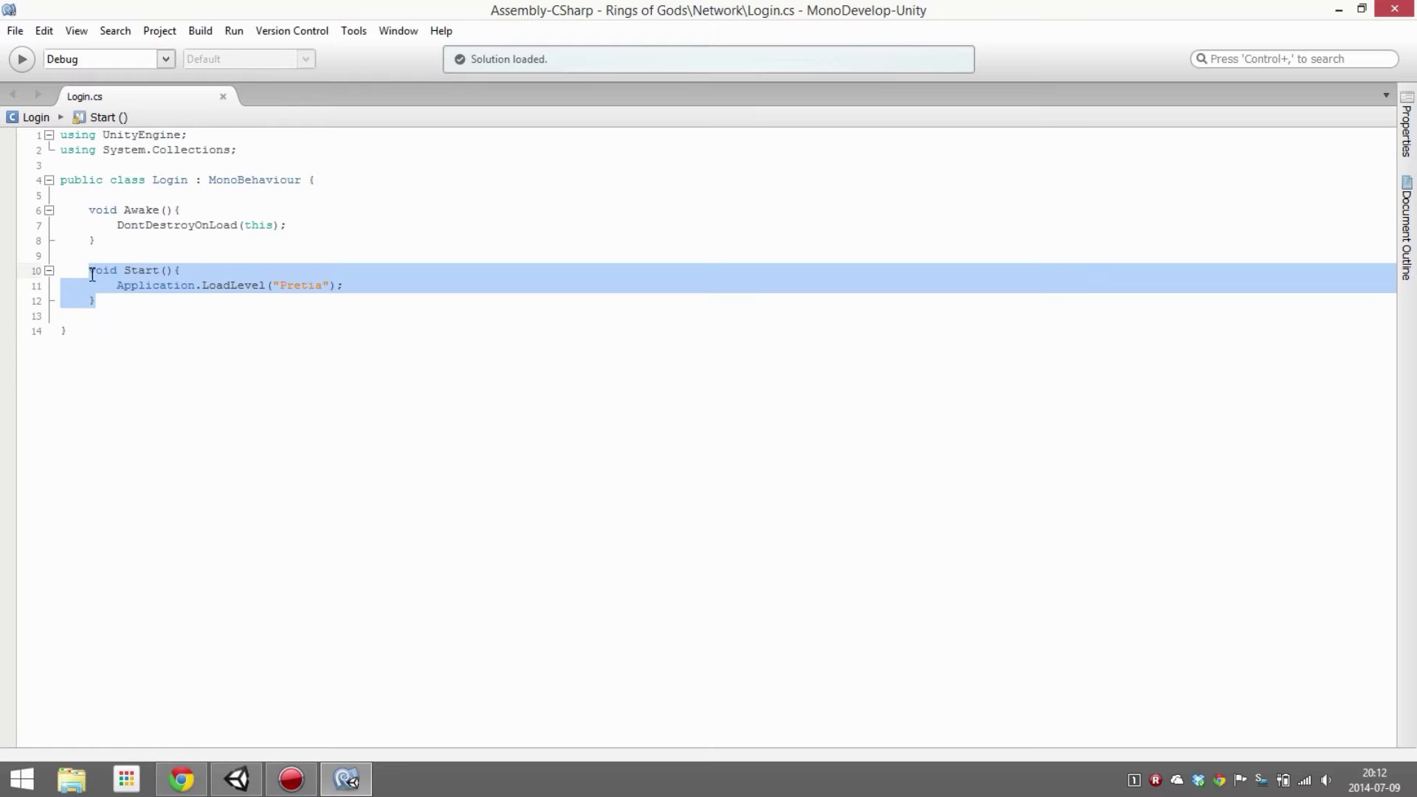
key("Delete")
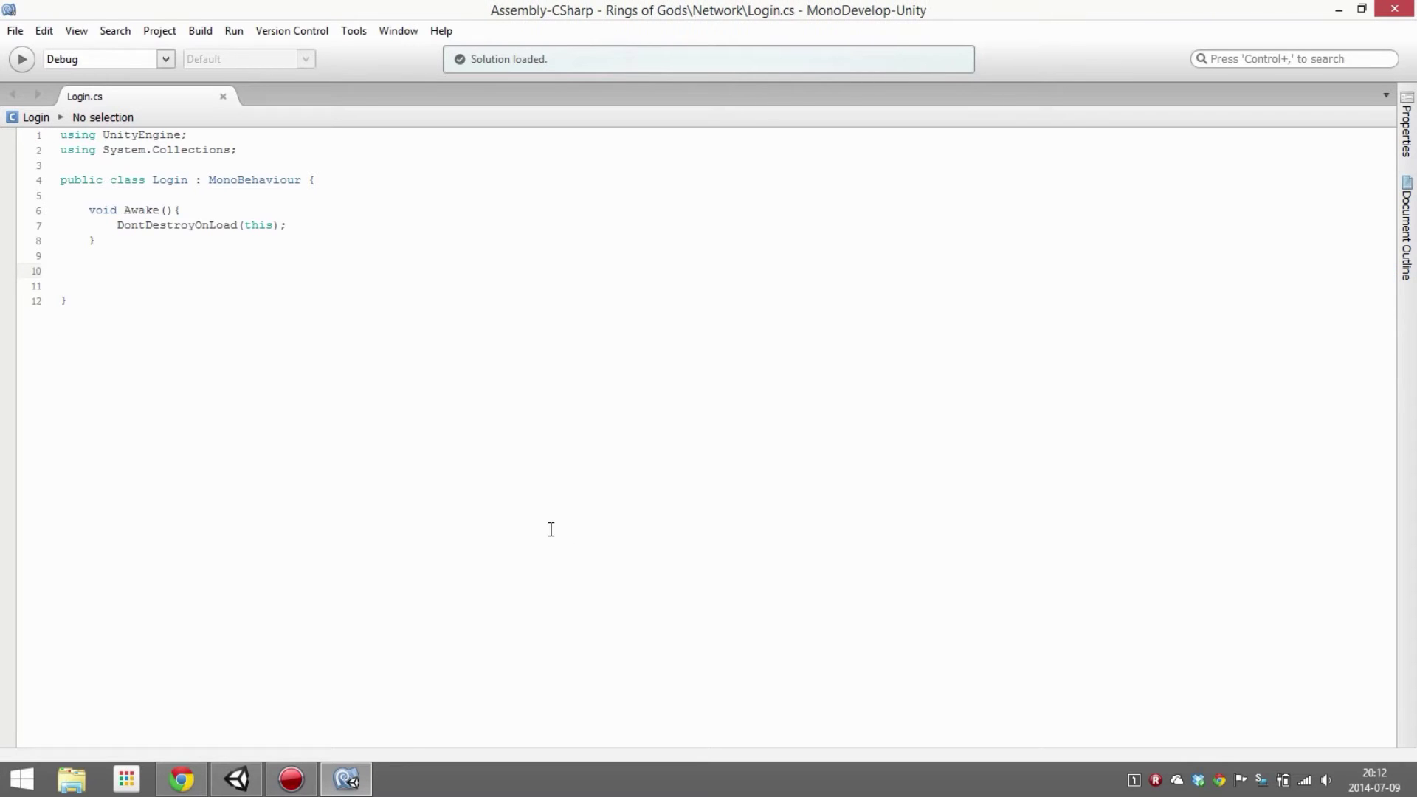
type("vodi")
key("BackSpace")
key("BackSpace")
type("id ")
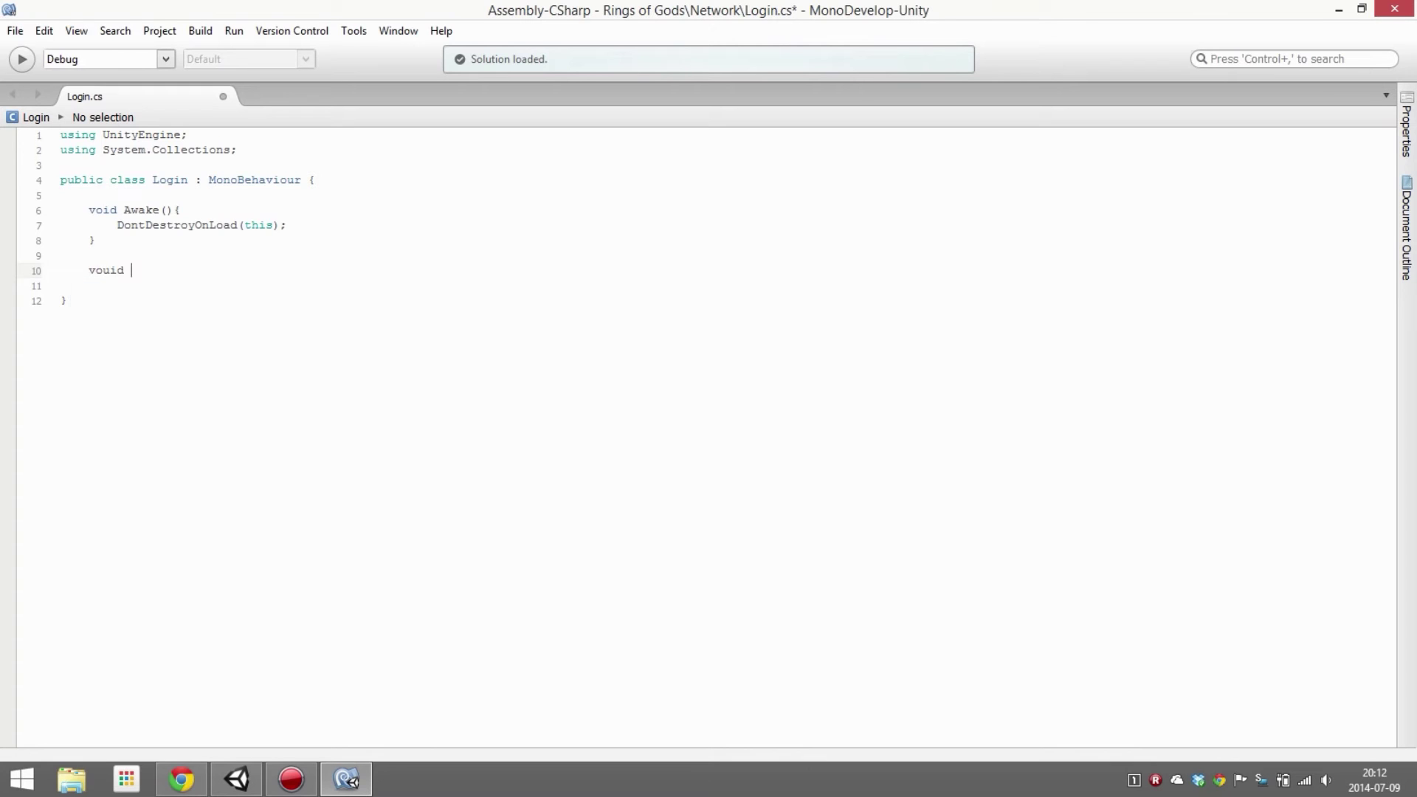
type("OnGUI(){")
key("Return")
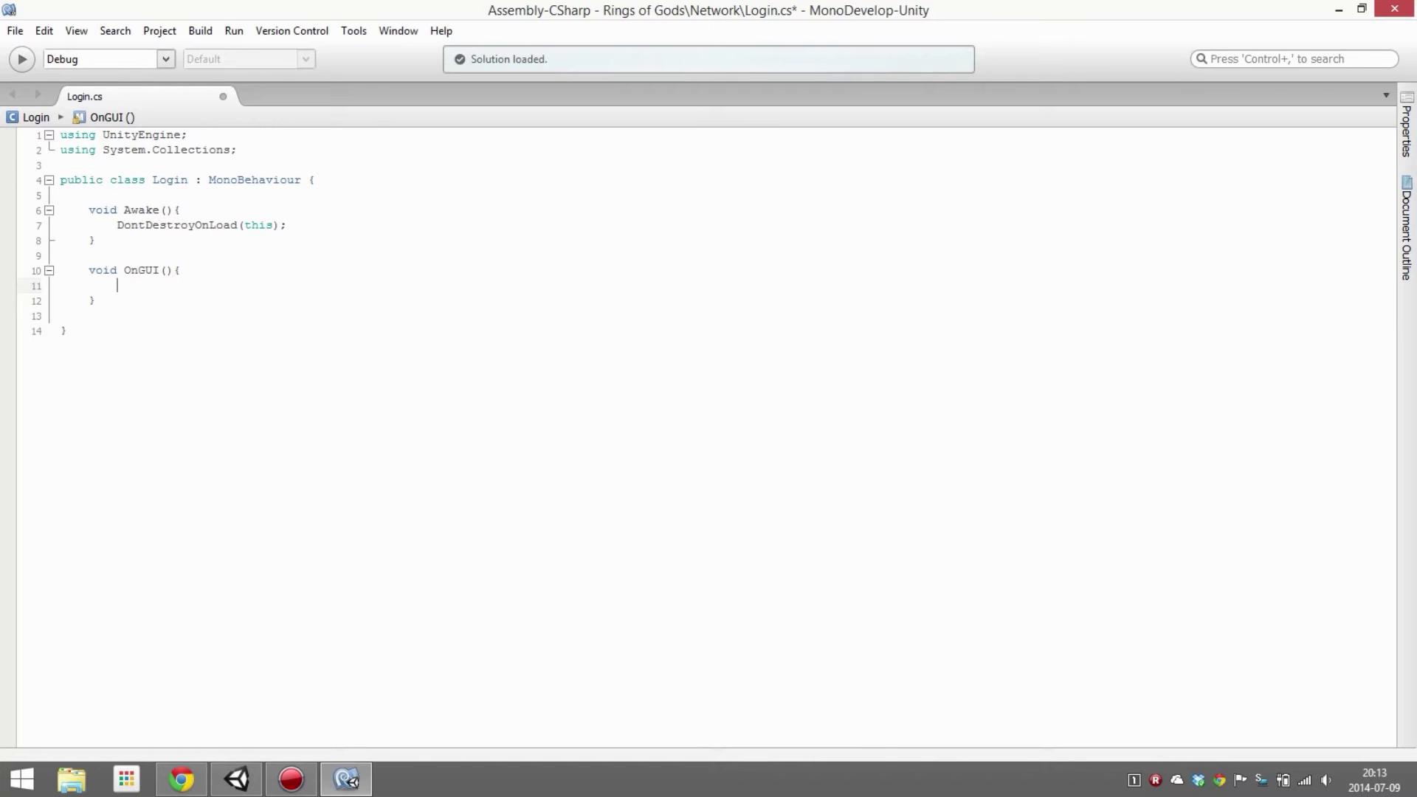
left_click(237, 778)
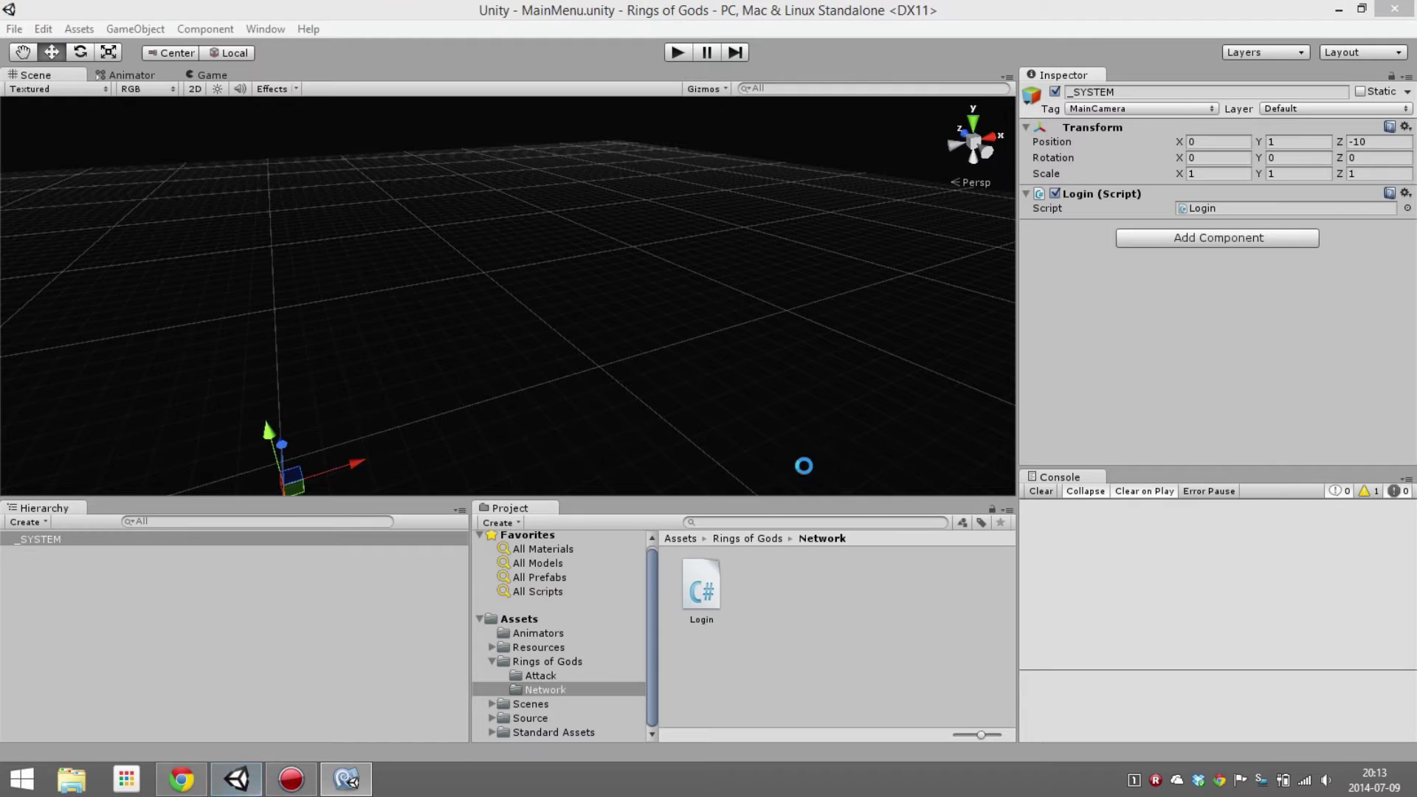
- Browse the NewGUI, New, Dark and Cartoon folders under Resources/GUI
left_click(525, 648)
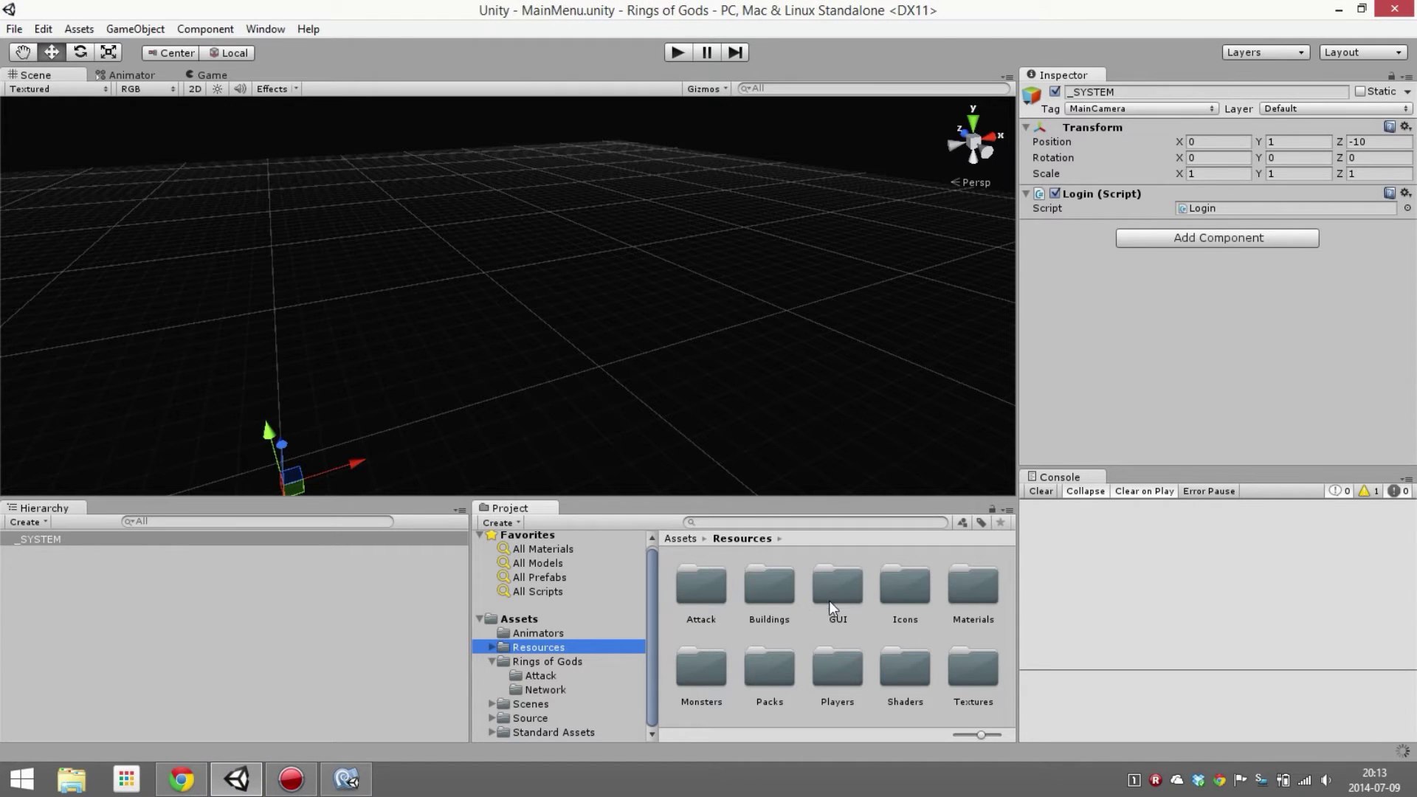
left_click(685, 538)
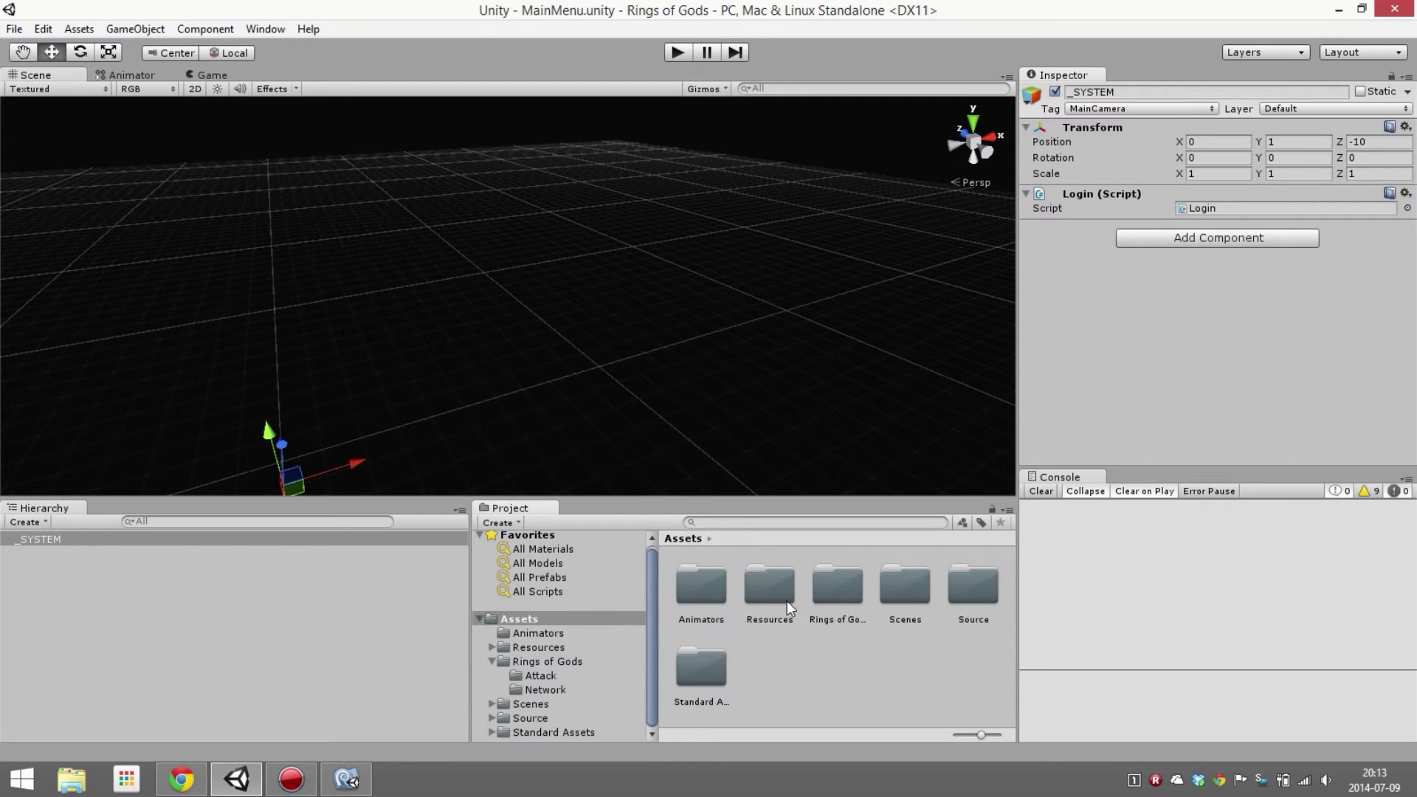
double_click(753, 592)
double_click(856, 590)
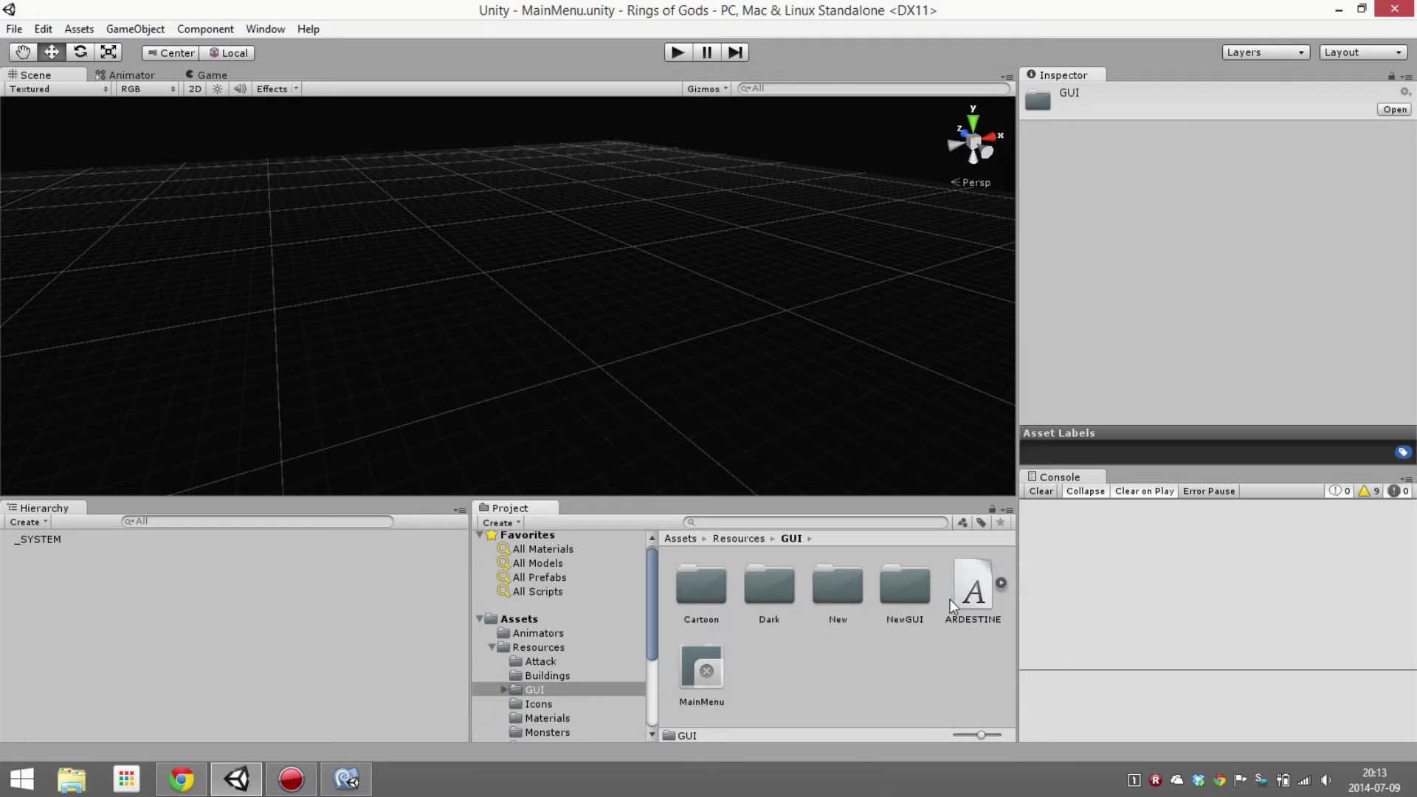
double_click(912, 582)
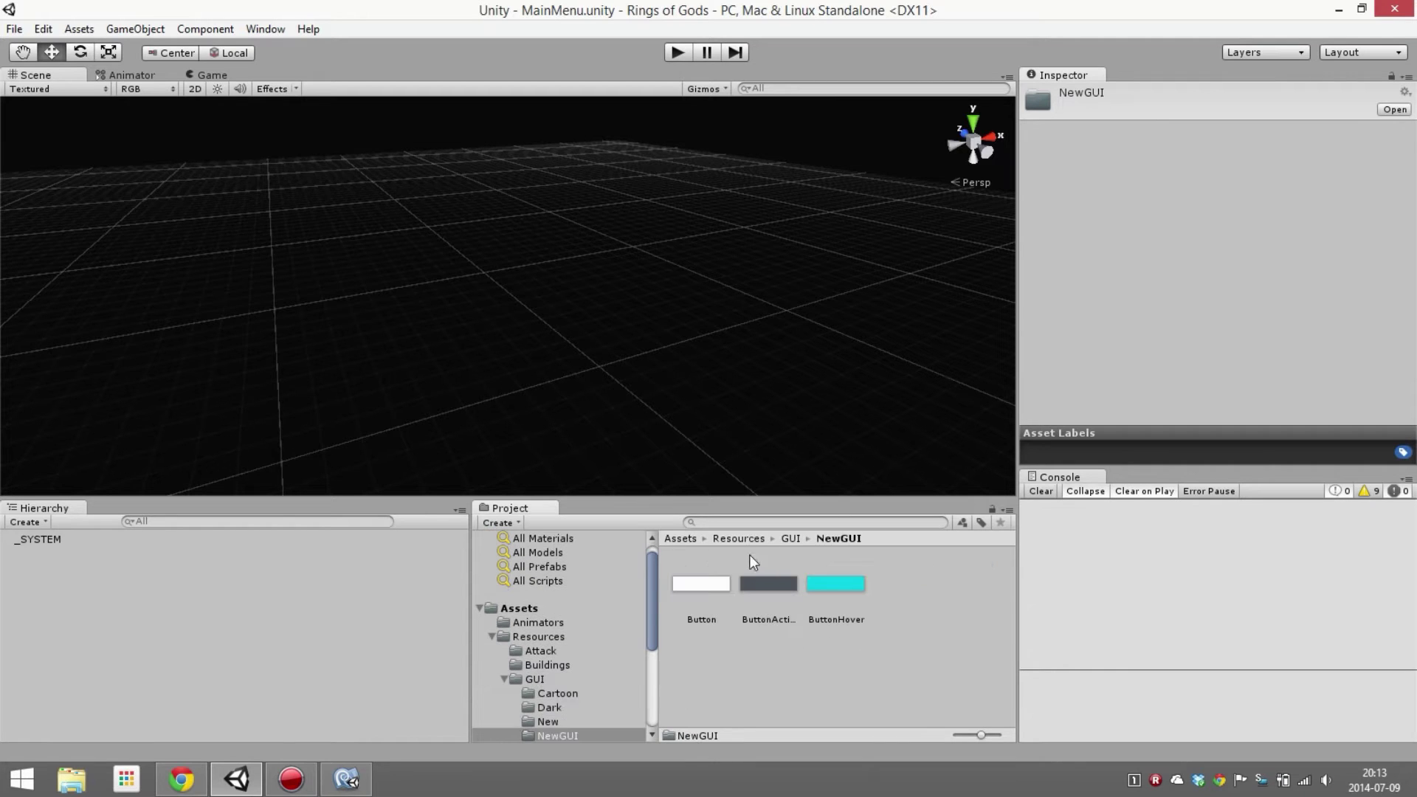
left_click(788, 538)
double_click(841, 586)
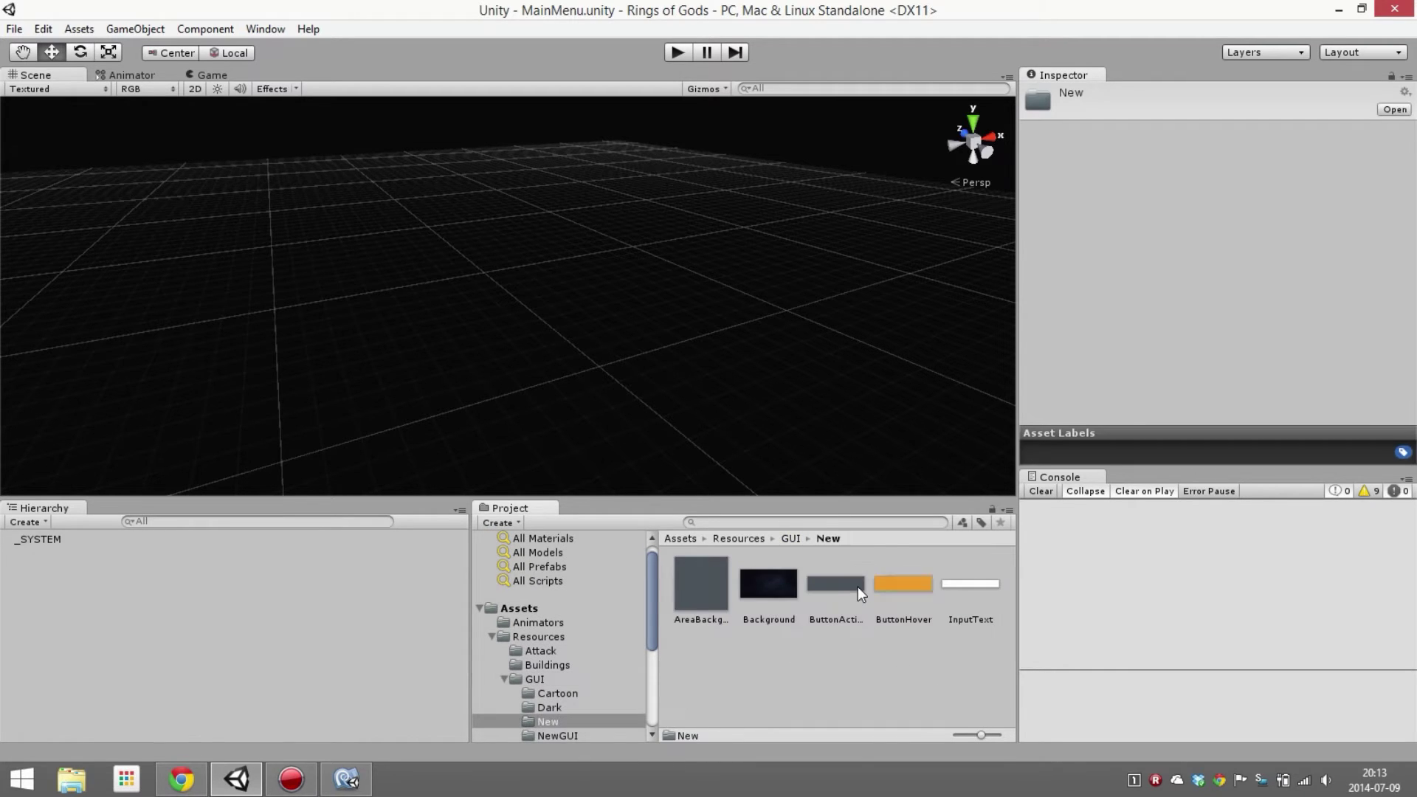
left_click(788, 538)
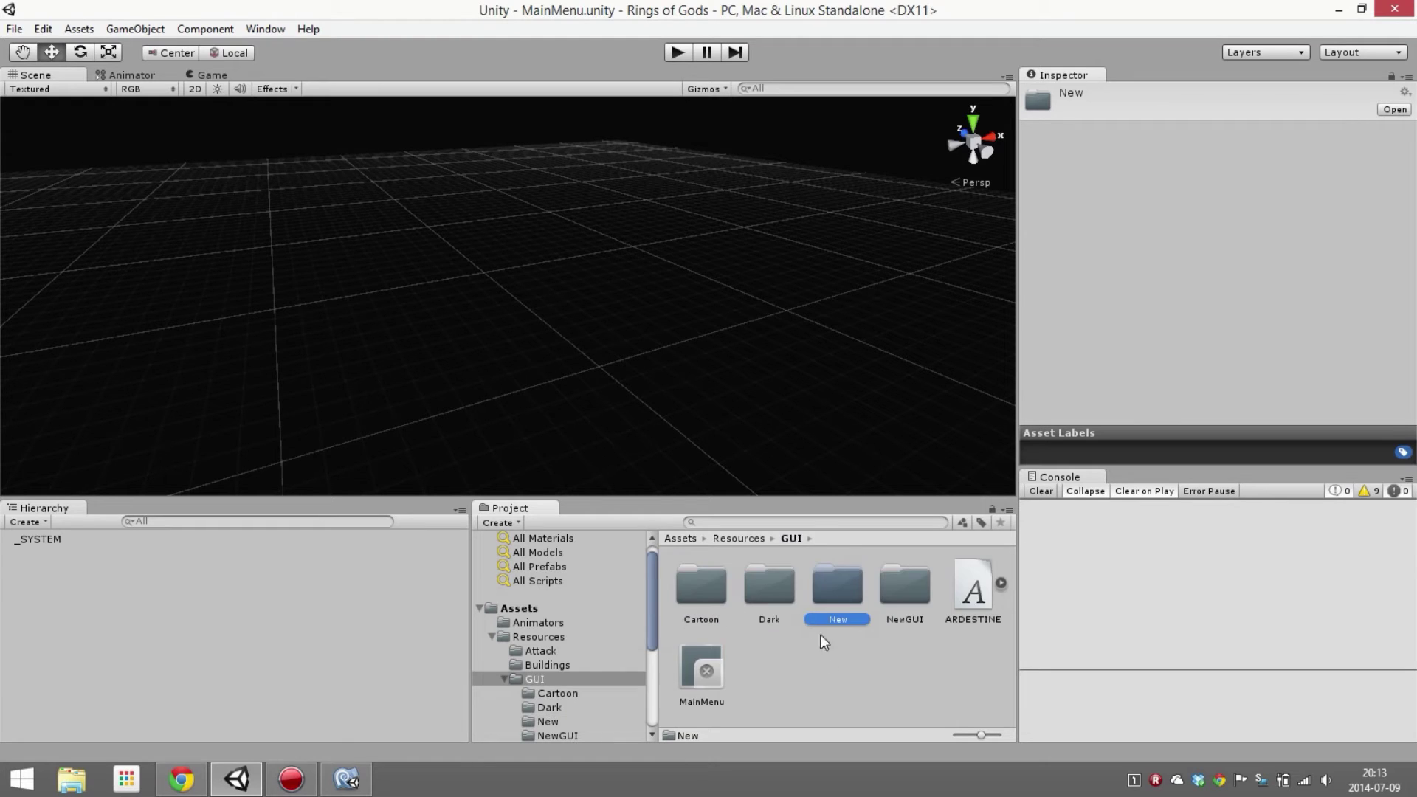
double_click(787, 587)
left_click(787, 537)
double_click(725, 600)
scroll(855, 642, "down", 2)
scroll(853, 641, "down", 5)
scroll(855, 645, "down", 5)
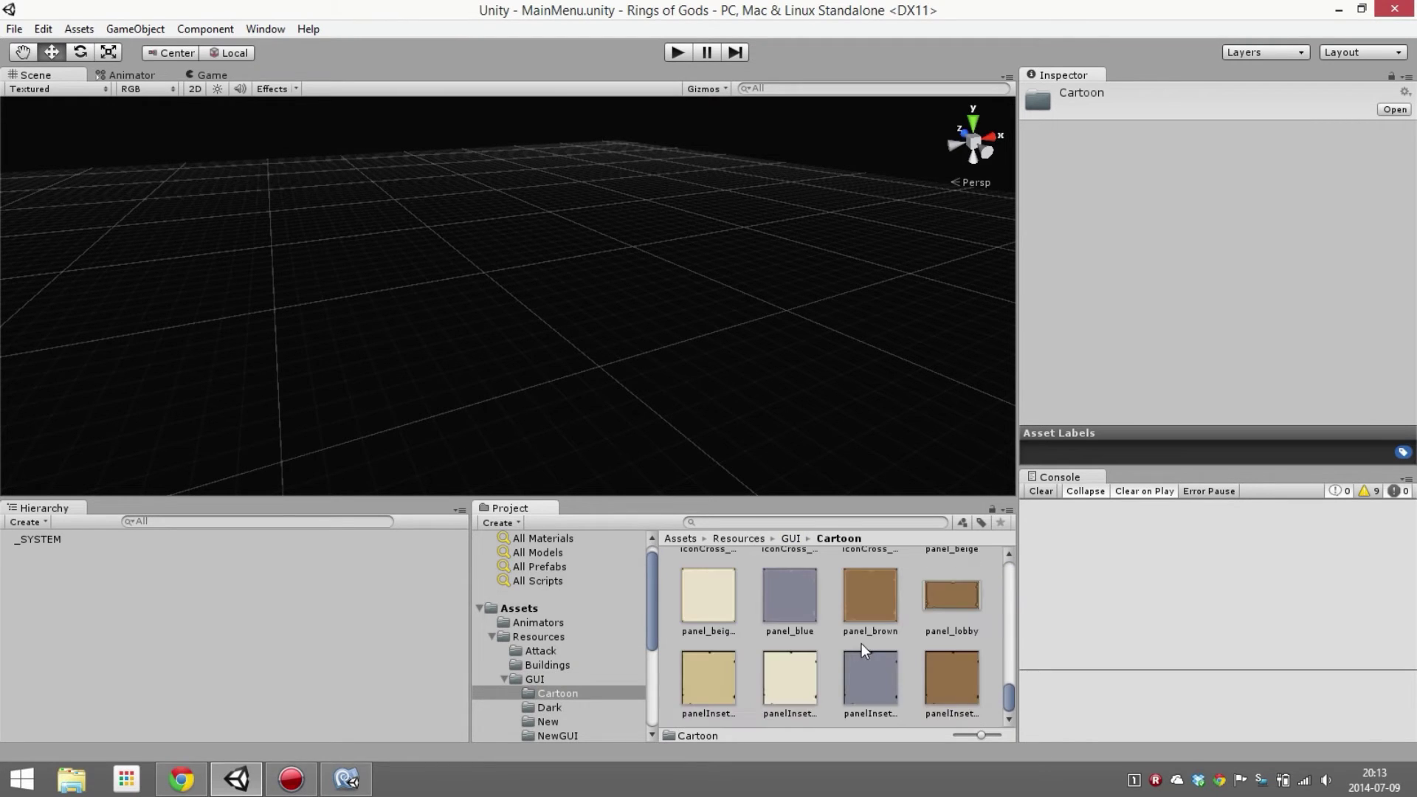
left_click(788, 538)
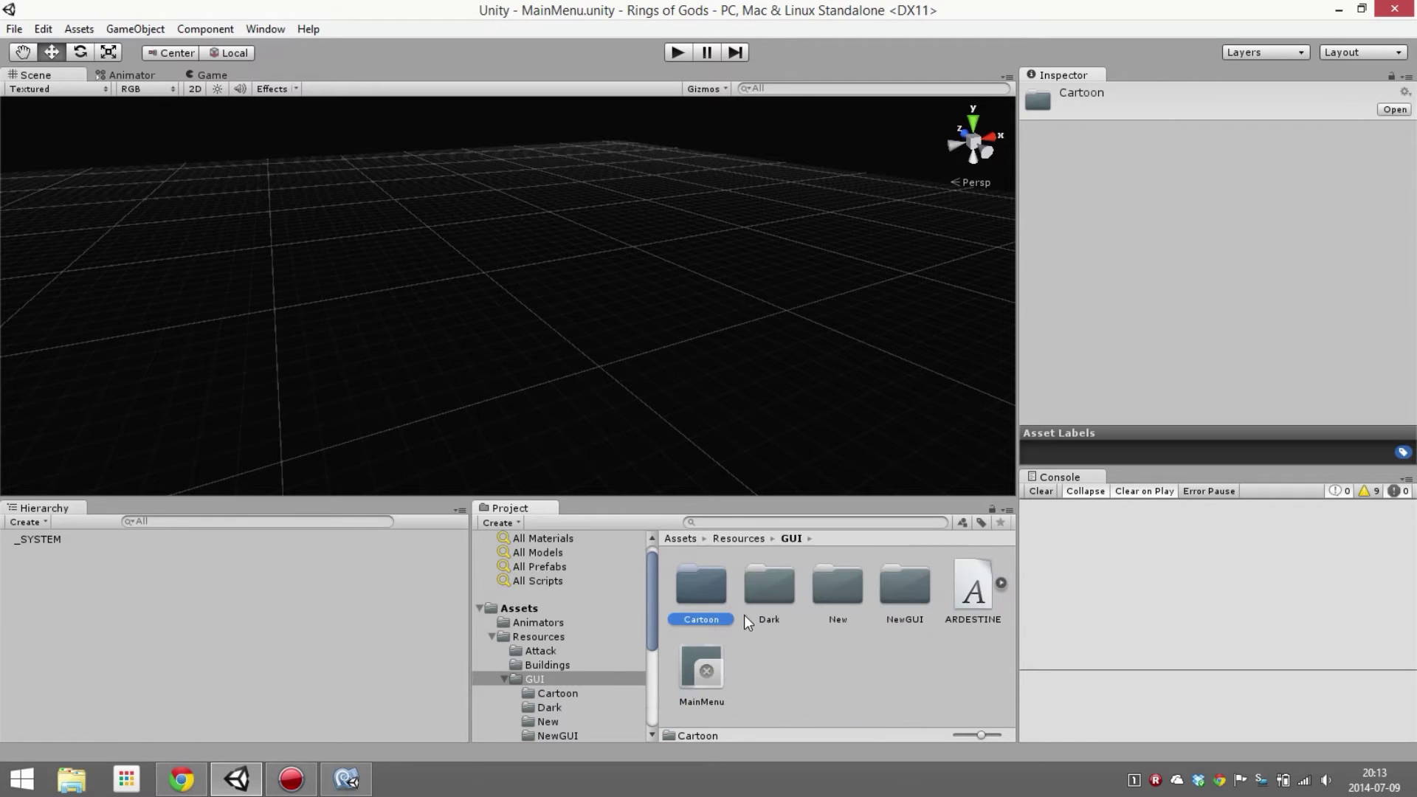
- Inspect the MainMenu GUI skin's settings in the Inspector
left_click(708, 679)
scroll(1151, 237, "down", 2)
scroll(1148, 289, "up", 2)
scroll(1148, 291, "down", 5)
scroll(1149, 292, "up", 4)
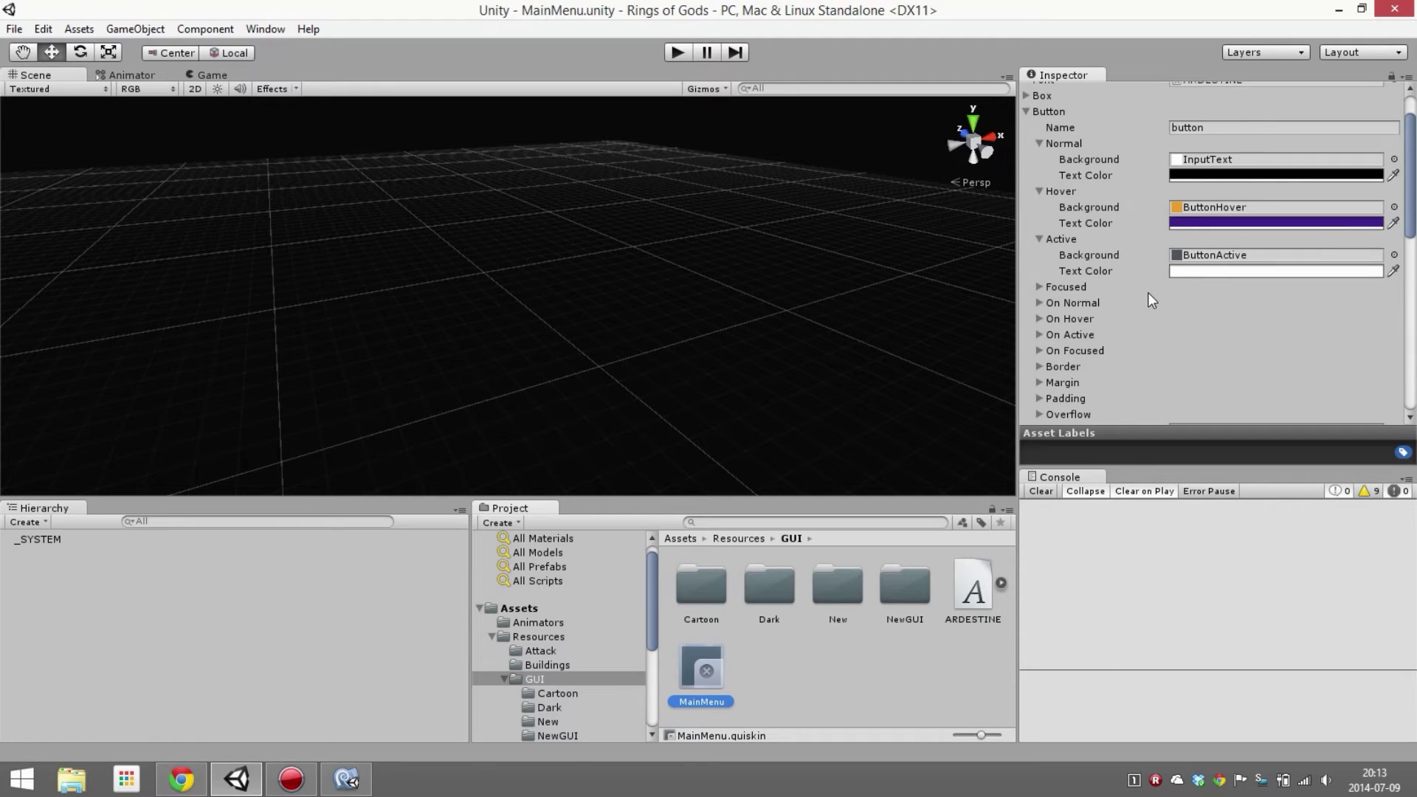
scroll(1148, 292, "up", 2)
left_click(1027, 164)
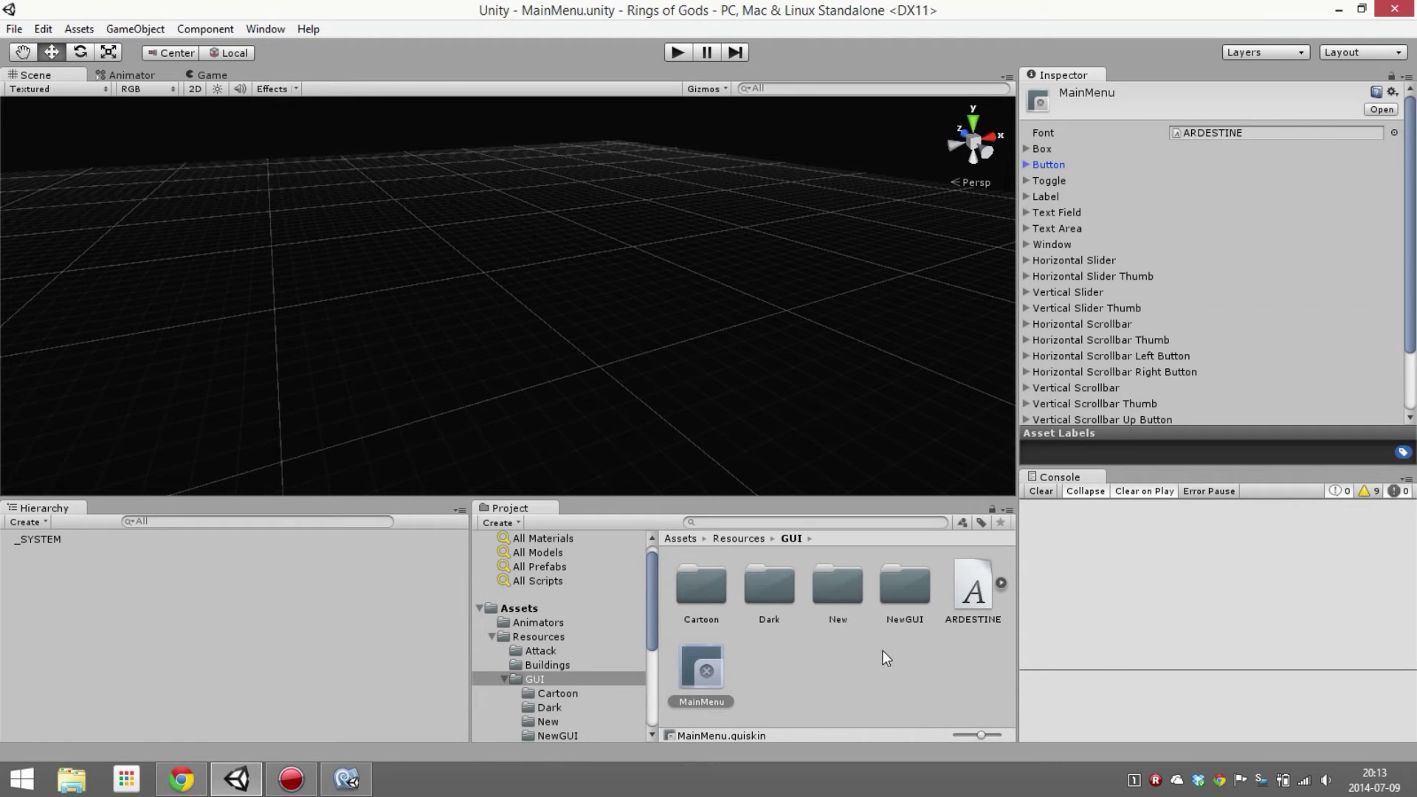
left_click(346, 781)
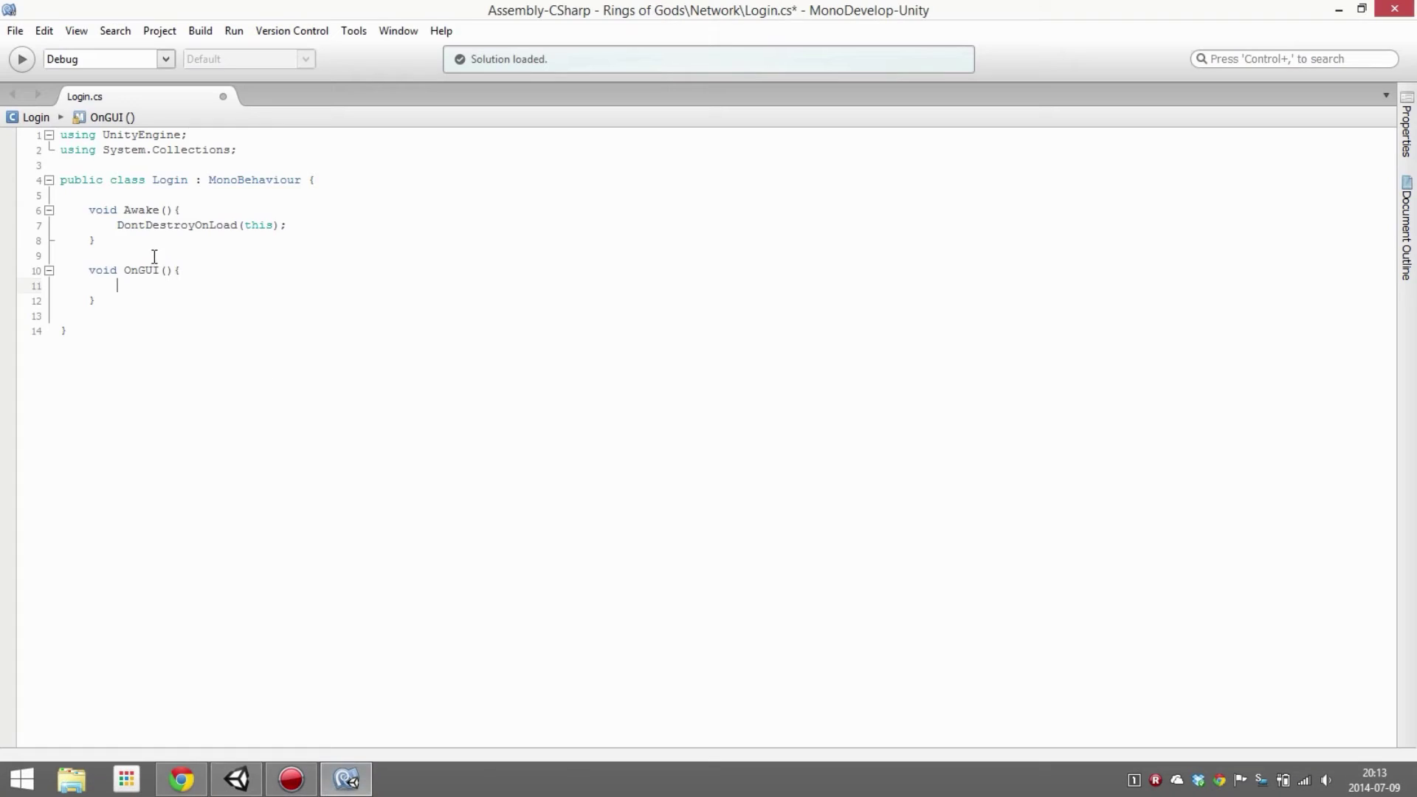
- Declare a public GUISkin _skin field above Awake in Login.cs
key("Up")
key("Up")
key("Up")
key("Up")
key("Return")
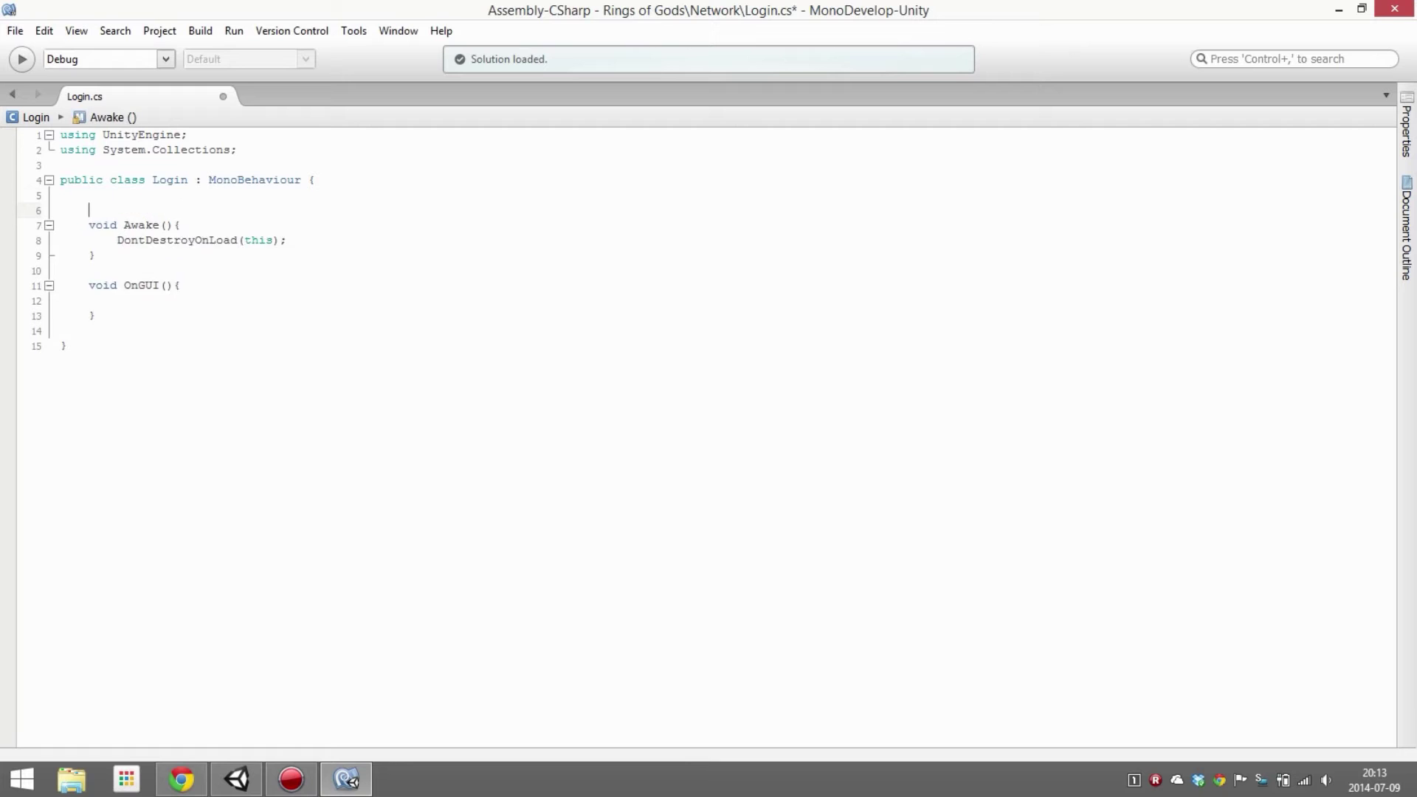
key("Return")
key("Up")
type("public ")
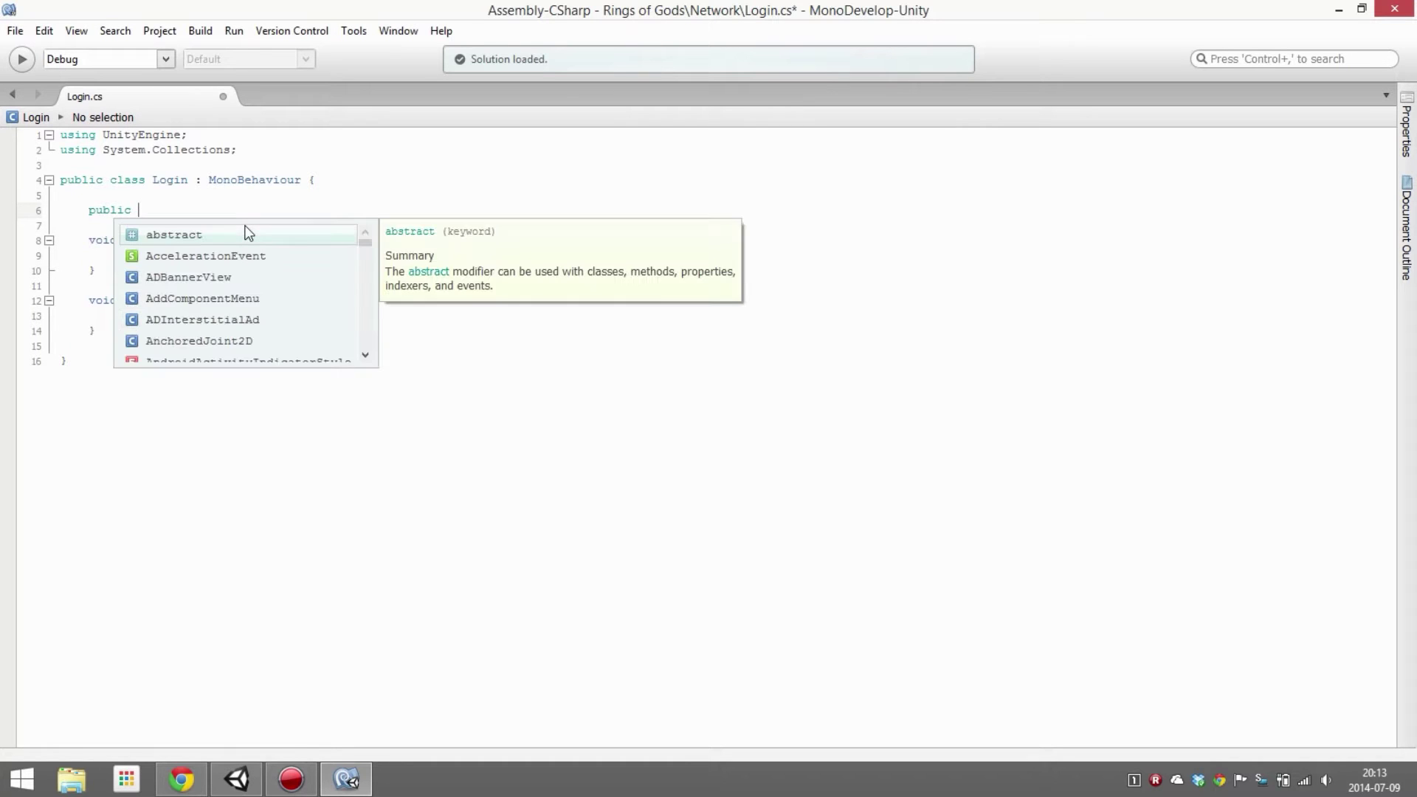
type("GUIs")
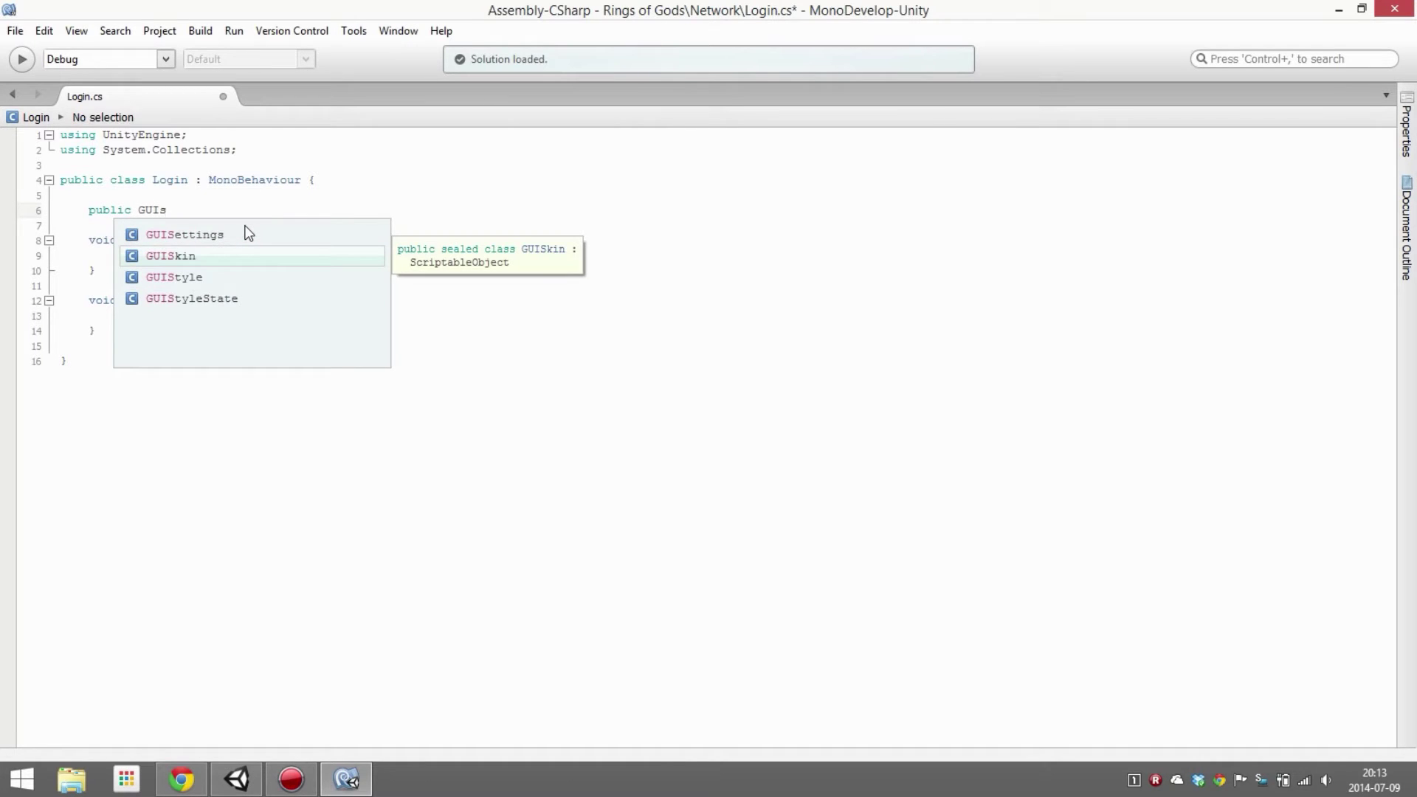
key("Down")
key("Up")
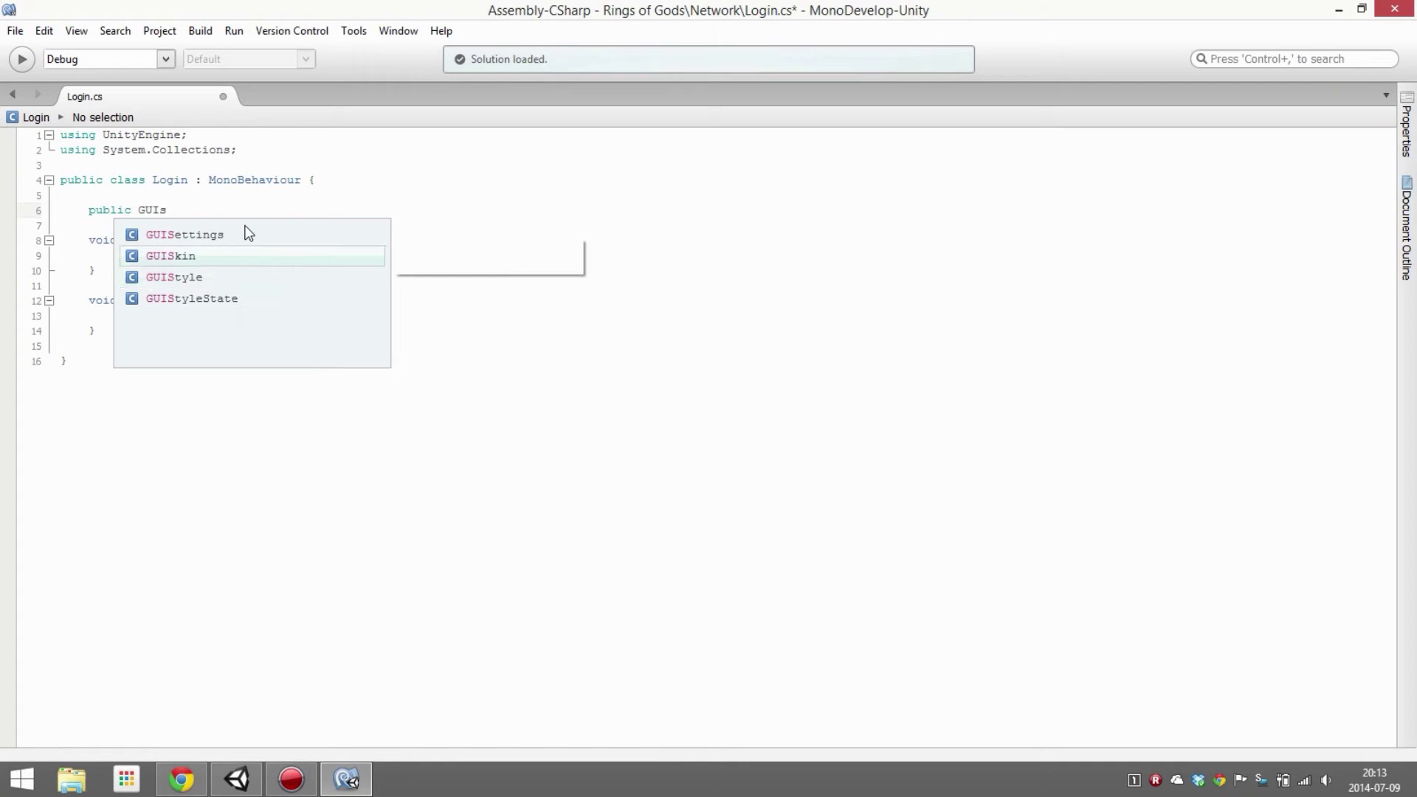
type("_skin;")
key("Return")
- Set GUI.skin = Skin; inside OnGUI, rename the field to Skin, and save
left_click(117, 315)
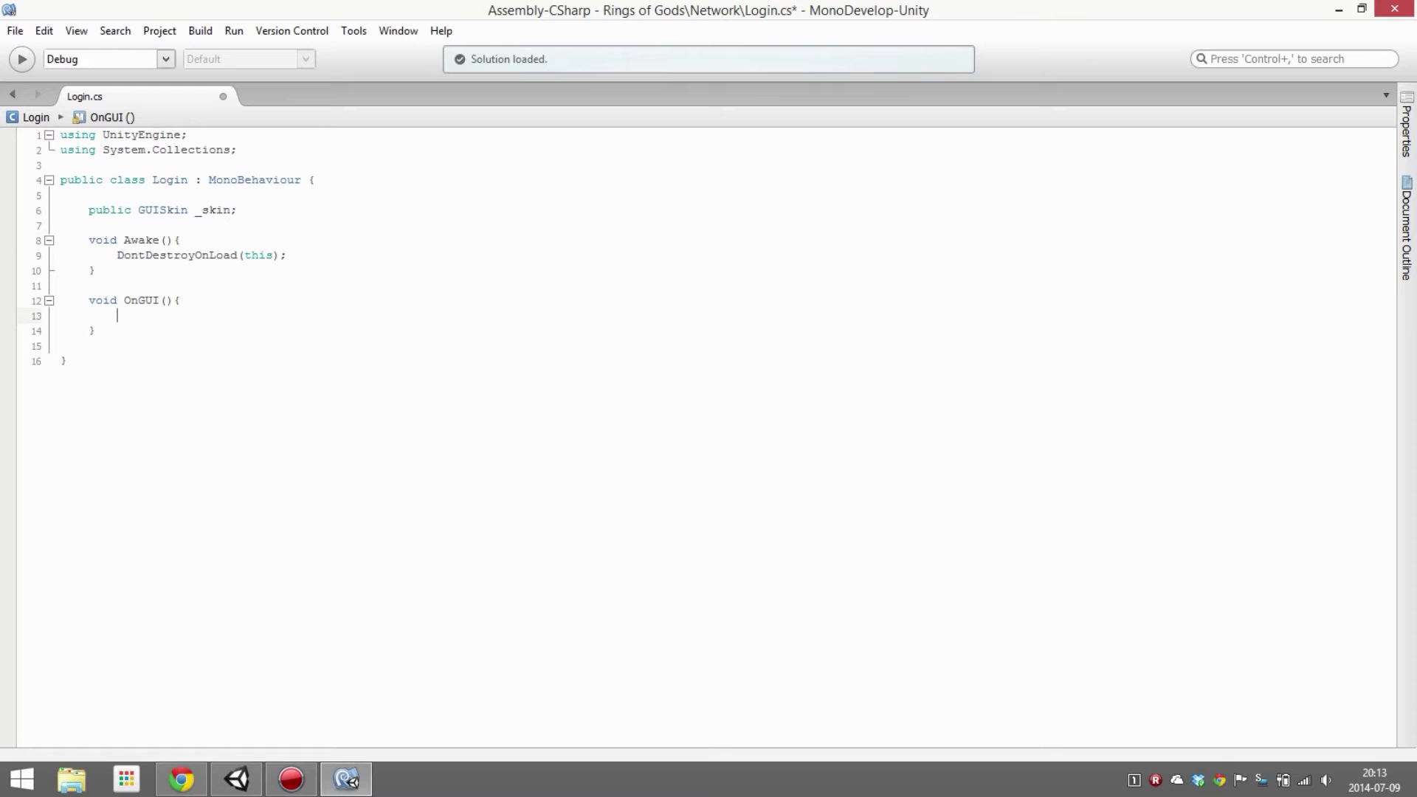
type("GUI.skin")
key("Escape")
key("ctrl+space")
key("Escape")
type("Skin")
type("Quality;")
key("BackSpace")
key("BackSpace")
key("BackSpace")
key("BackSpace")
key("BackSpace")
key("BackSpace")
type(";")
key("Up")
key("Up")
key("Up")
key("Up")
key("Up")
key("Up")
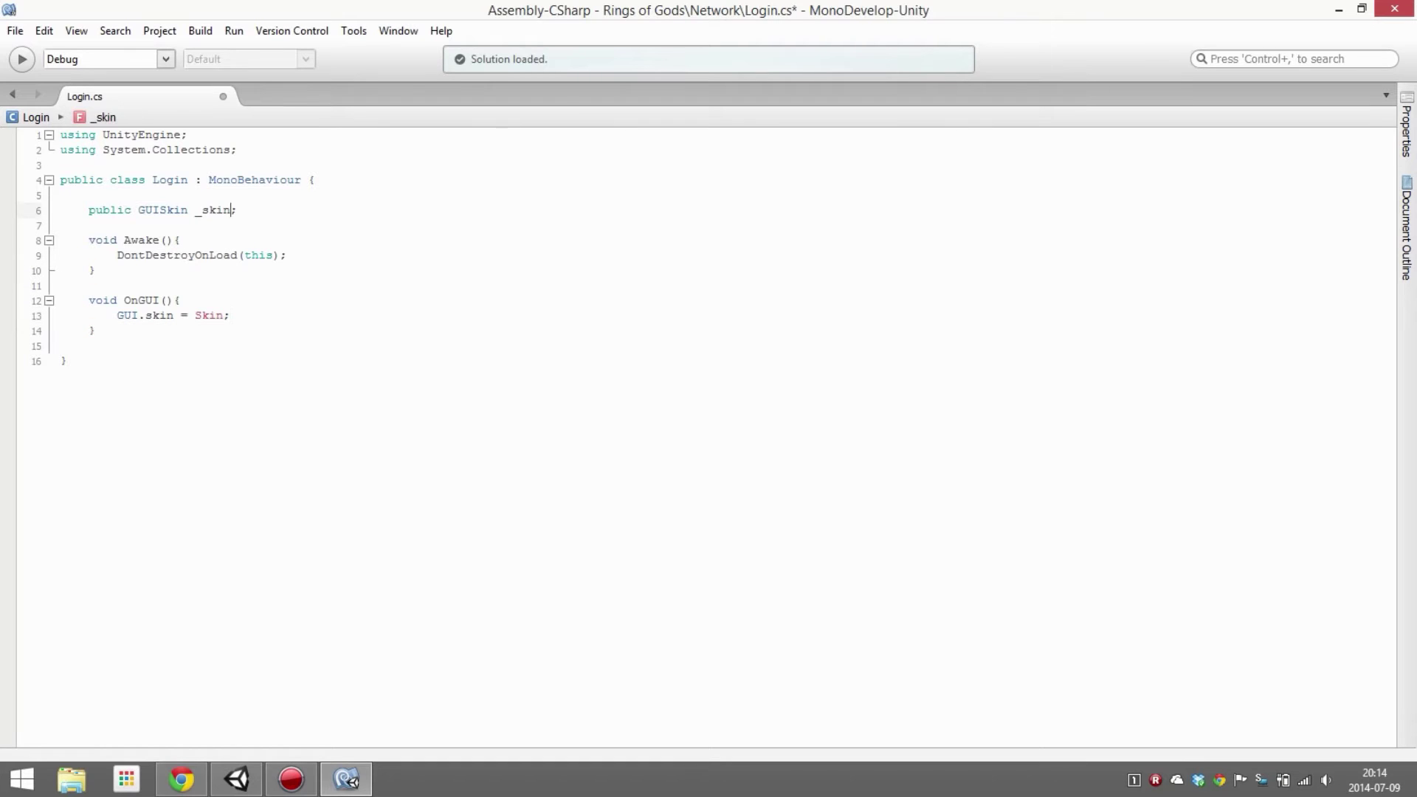
key("BackSpace")
key("BackSpace")
key("BackSpace")
key("Delete")
key("Delete")
type("Skin")
key("ctrl+s")
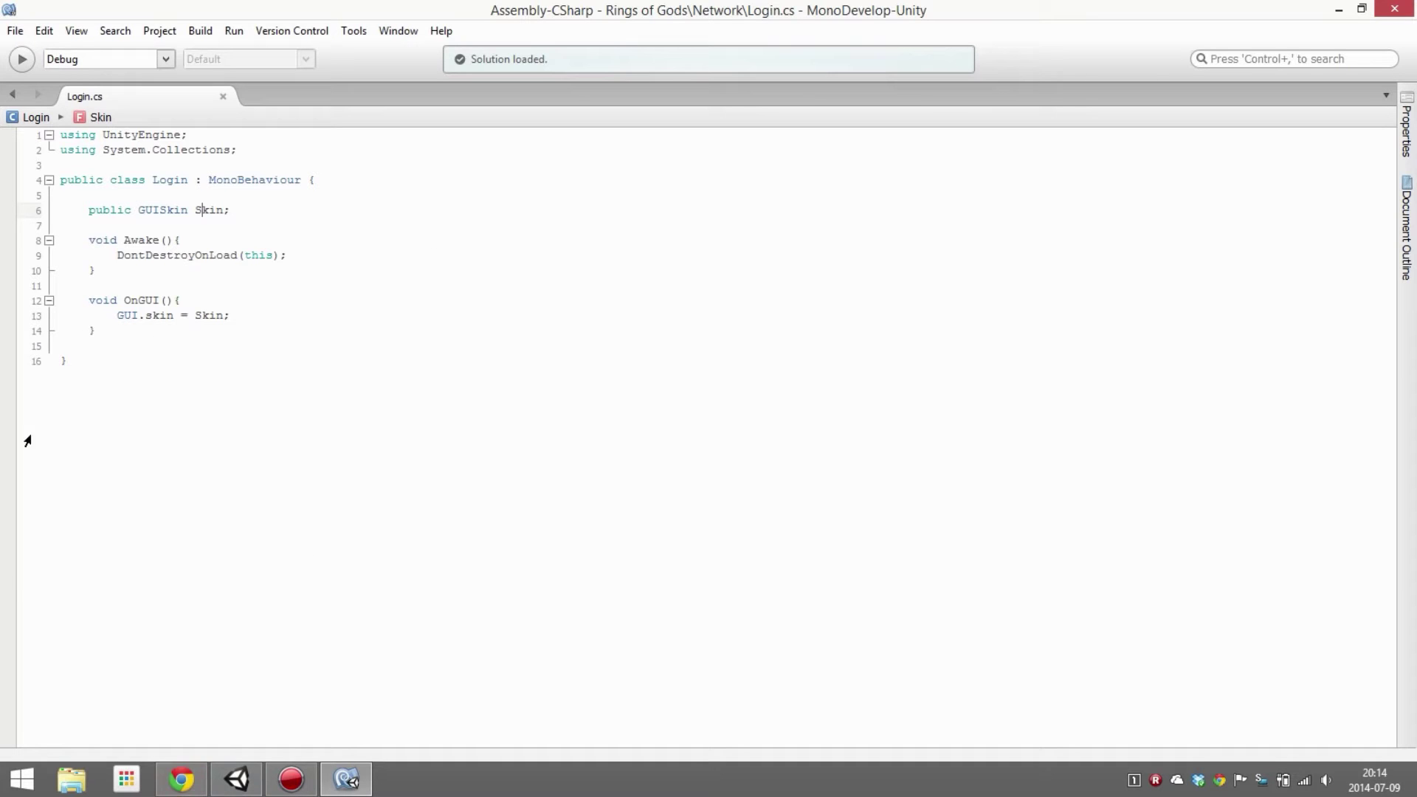
left_click(236, 779)
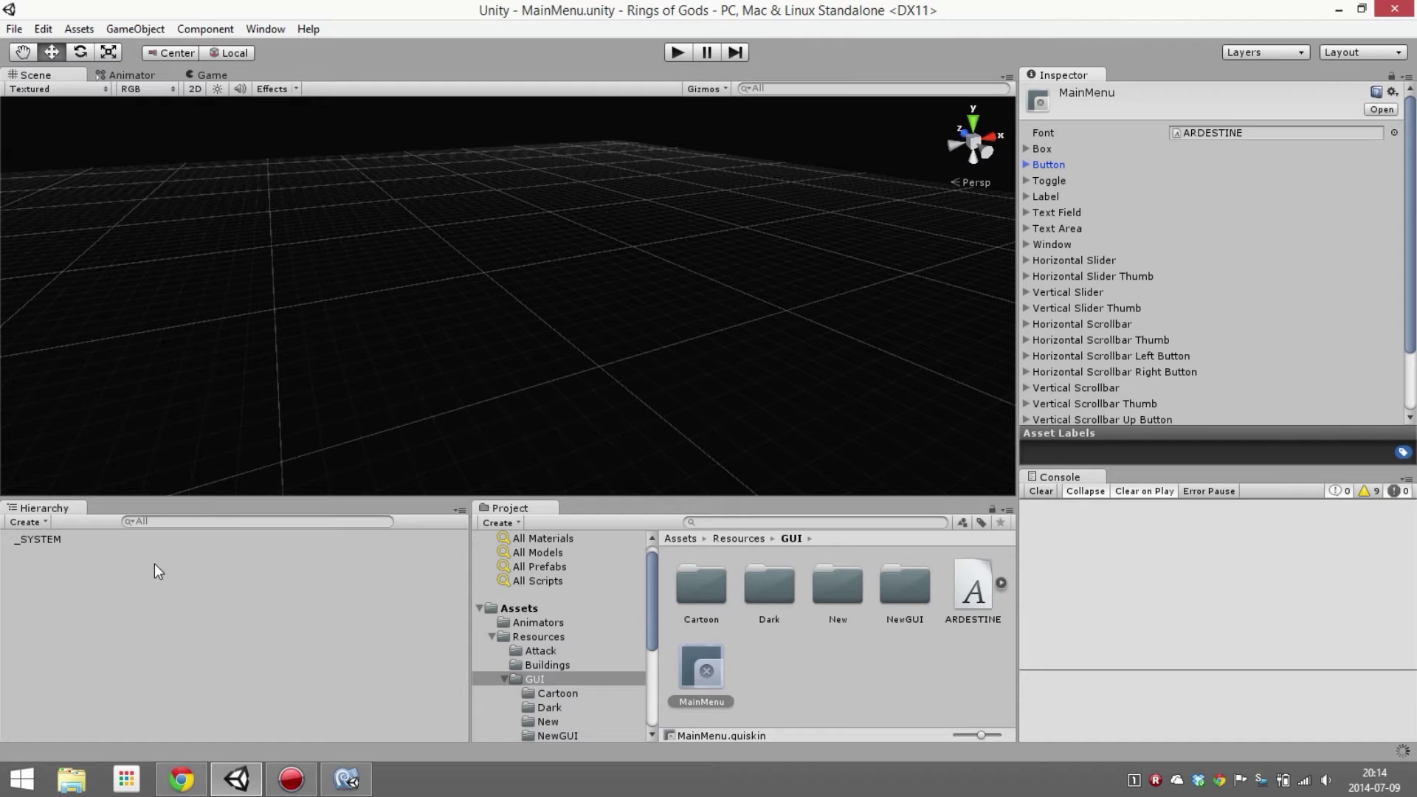
- Drag the MainMenu GUI skin into the Skin slot of _SYSTEM's Login component
left_click(47, 537)
left_click(43, 546)
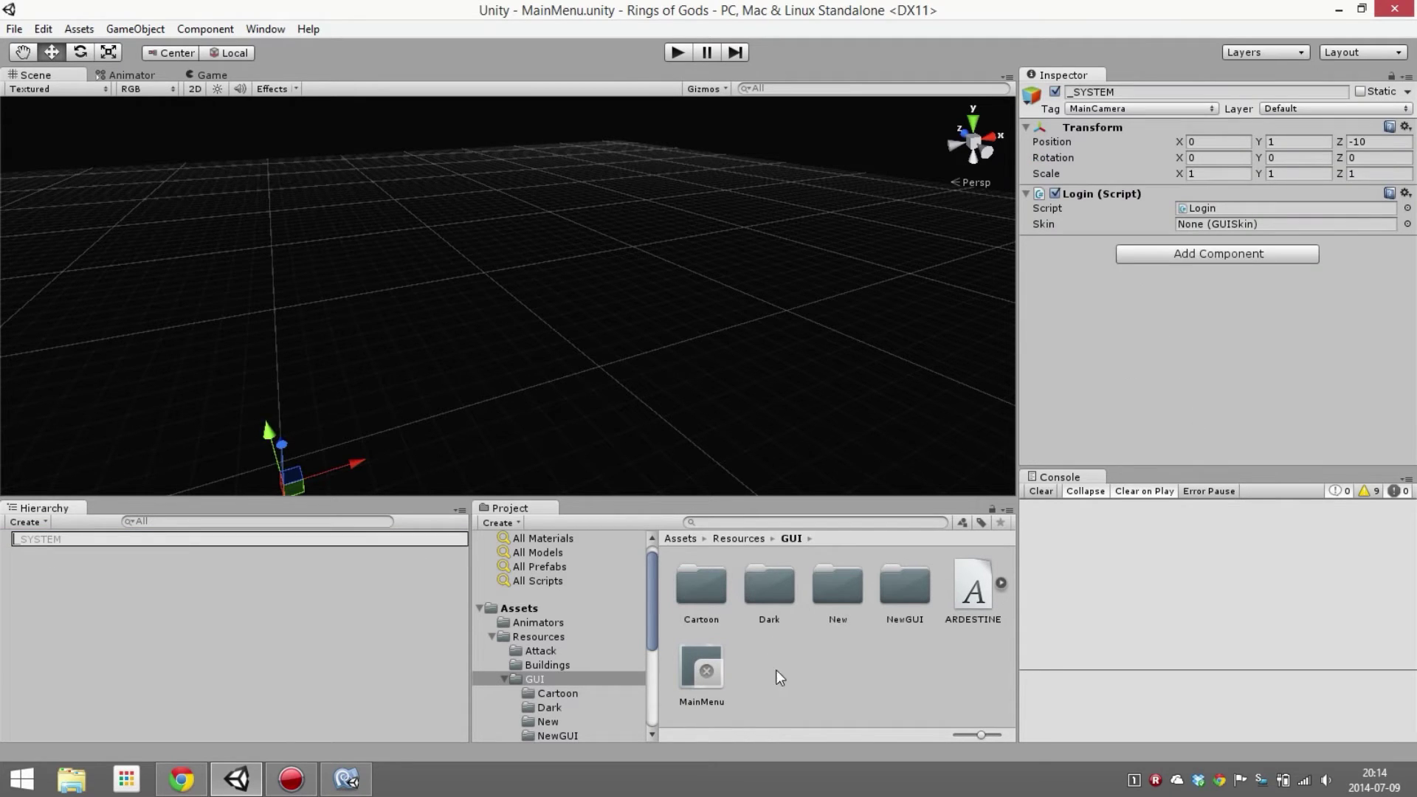
left_click_drag(691, 664, 1225, 221)
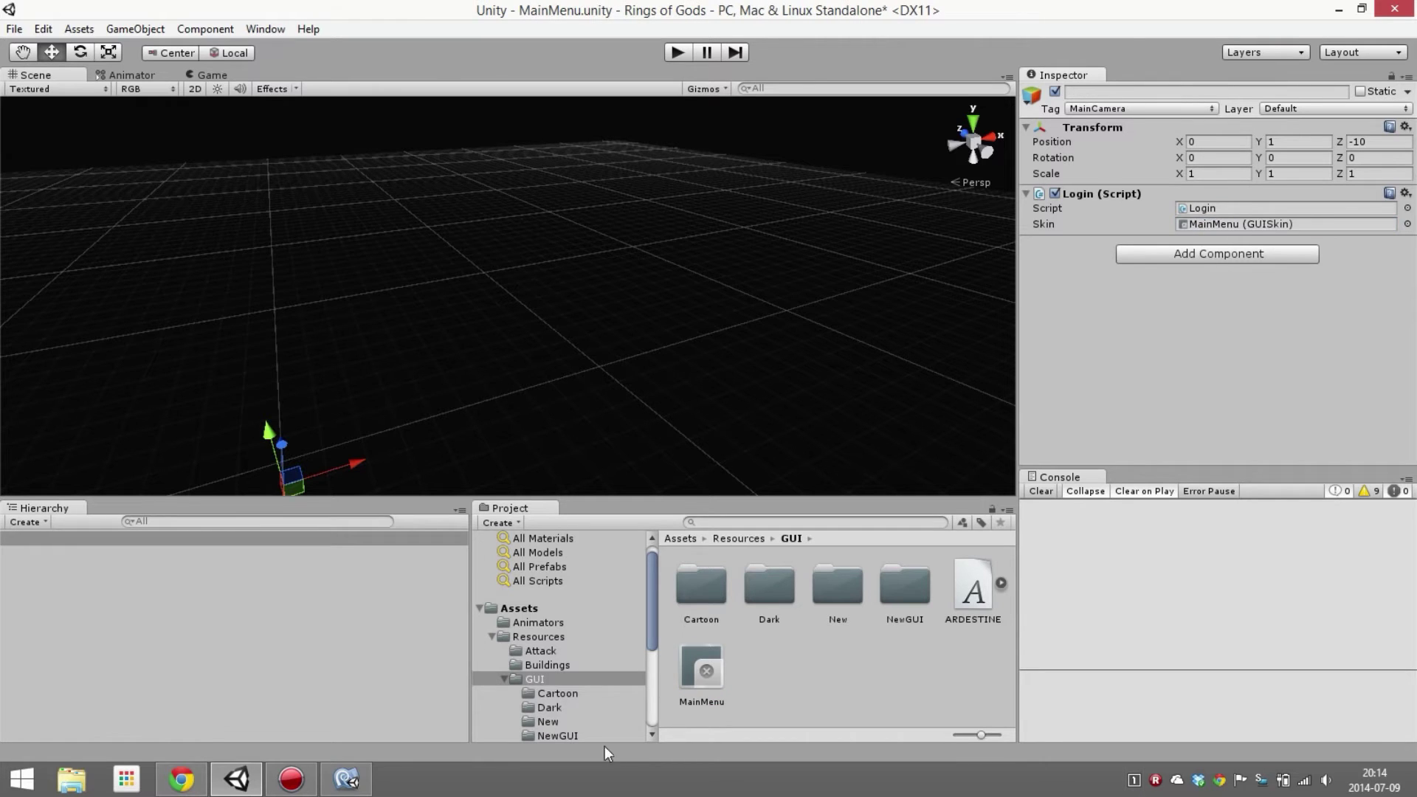
left_click(371, 779)
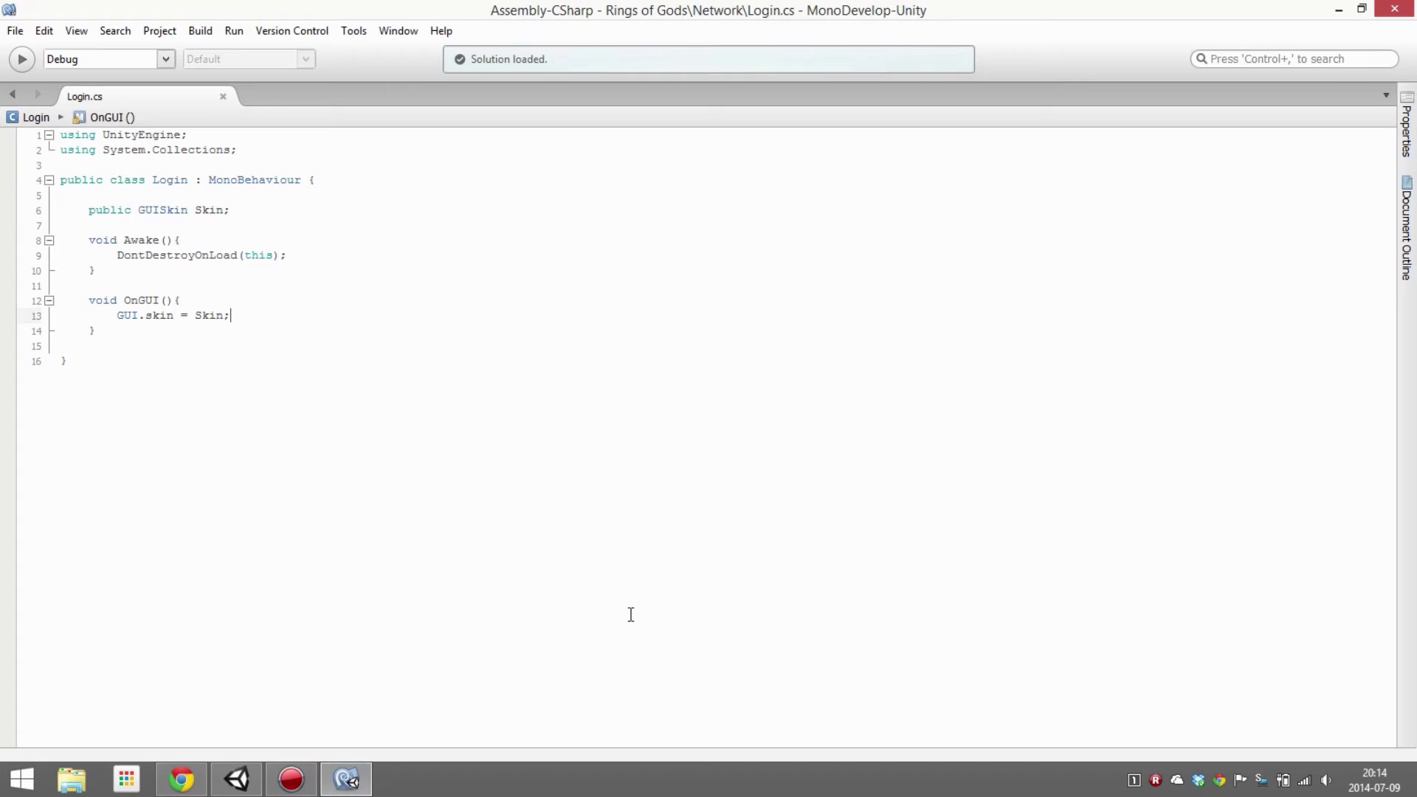
- Begin a GUILayout.BeginArea(new Rect(Screen.width / 2 - 100, Screen.height / 2 call in OnGUI
key("Return")
type("GU")
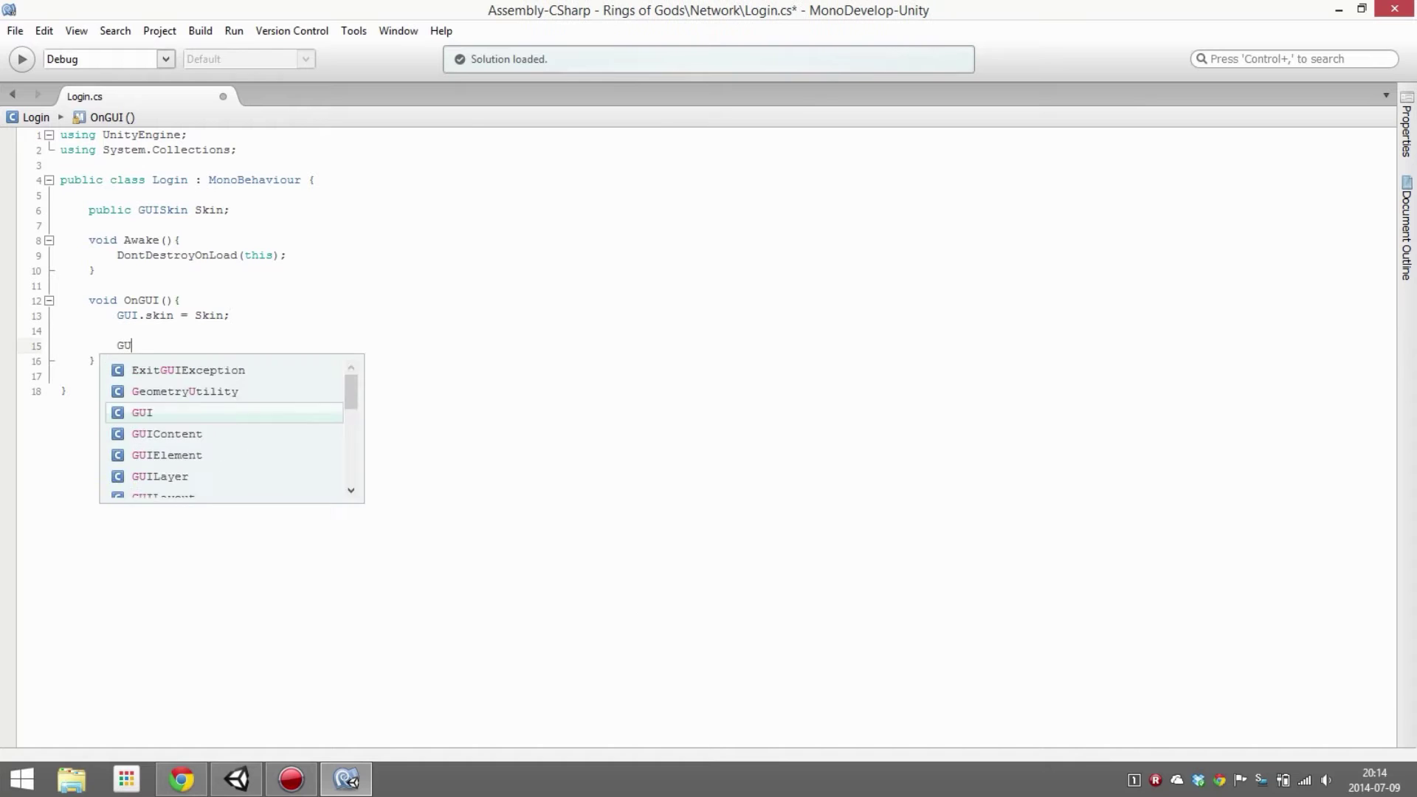
type("Il")
key("Down")
type(".begi")
key("Return")
type("(new Rect(")
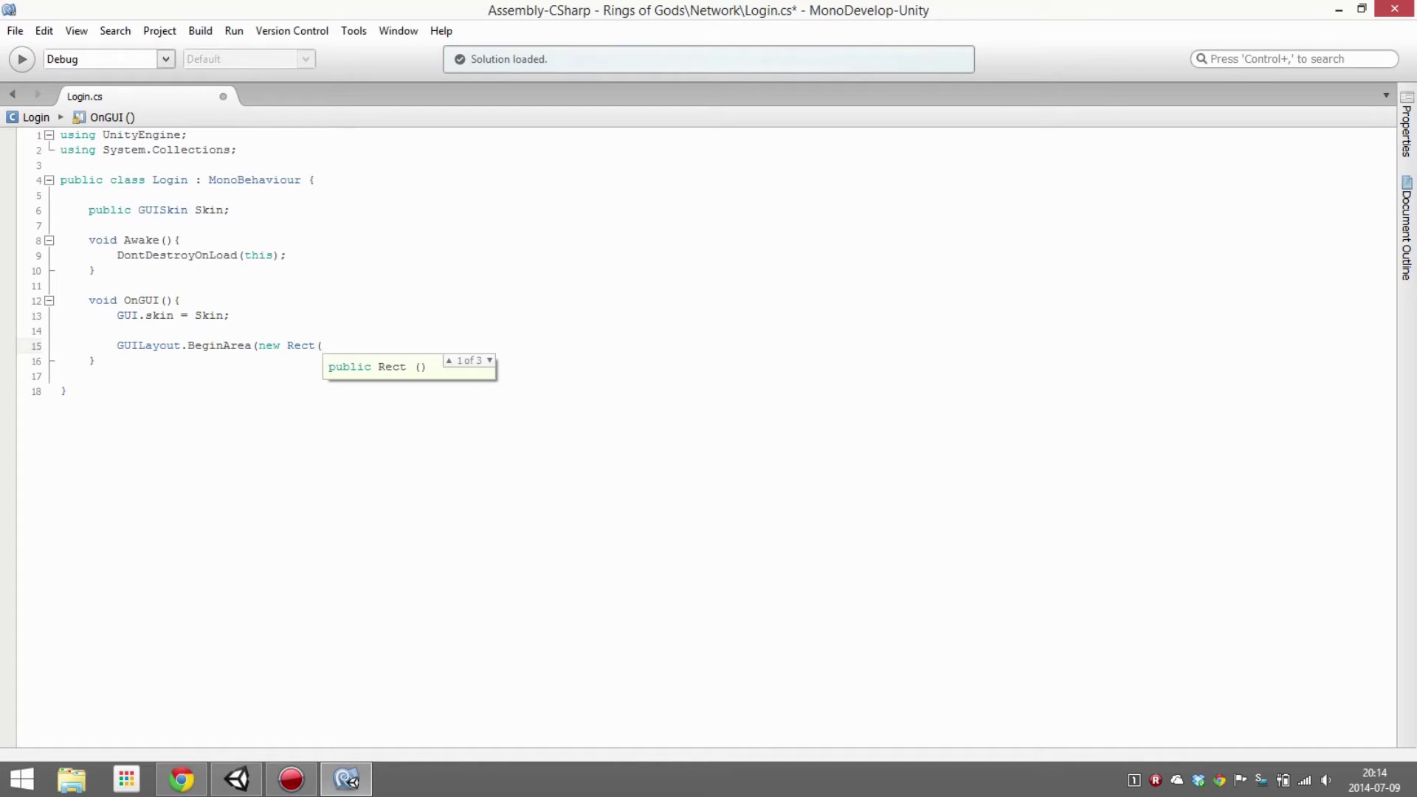
type("Screen.width / ")
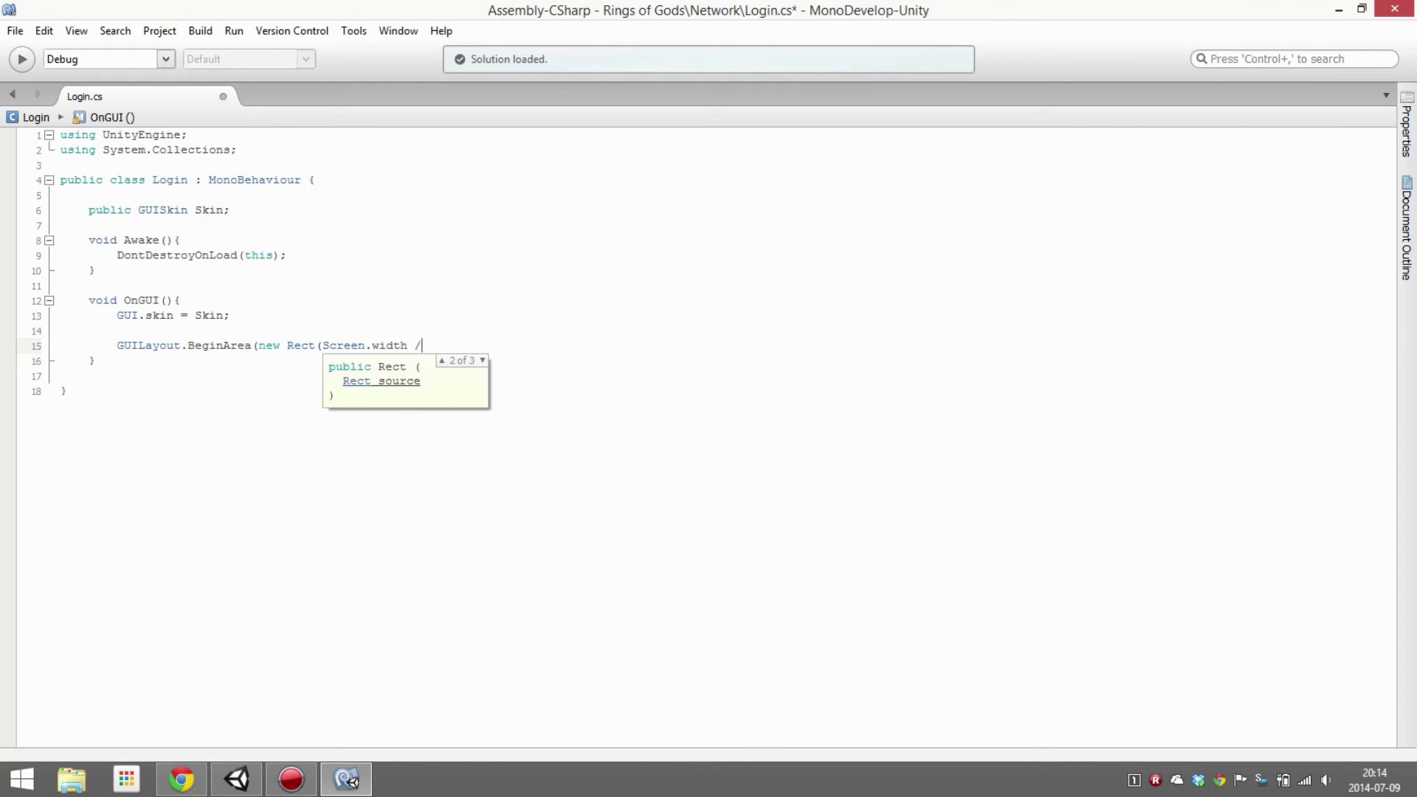
type("3")
key("BackSpace")
type("2")
type(" - 100, Scre")
key("Return")
type(".")
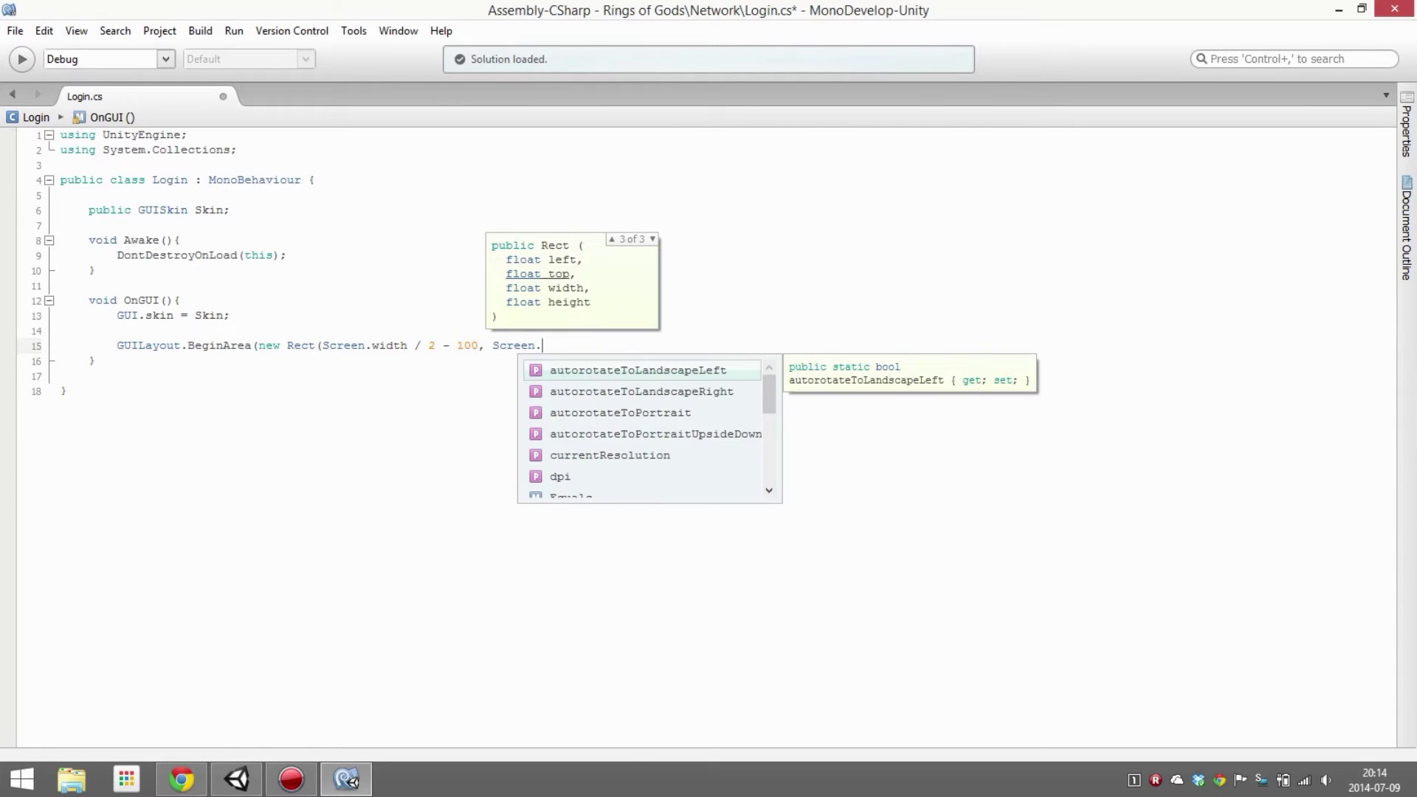
type("height / 2 -")
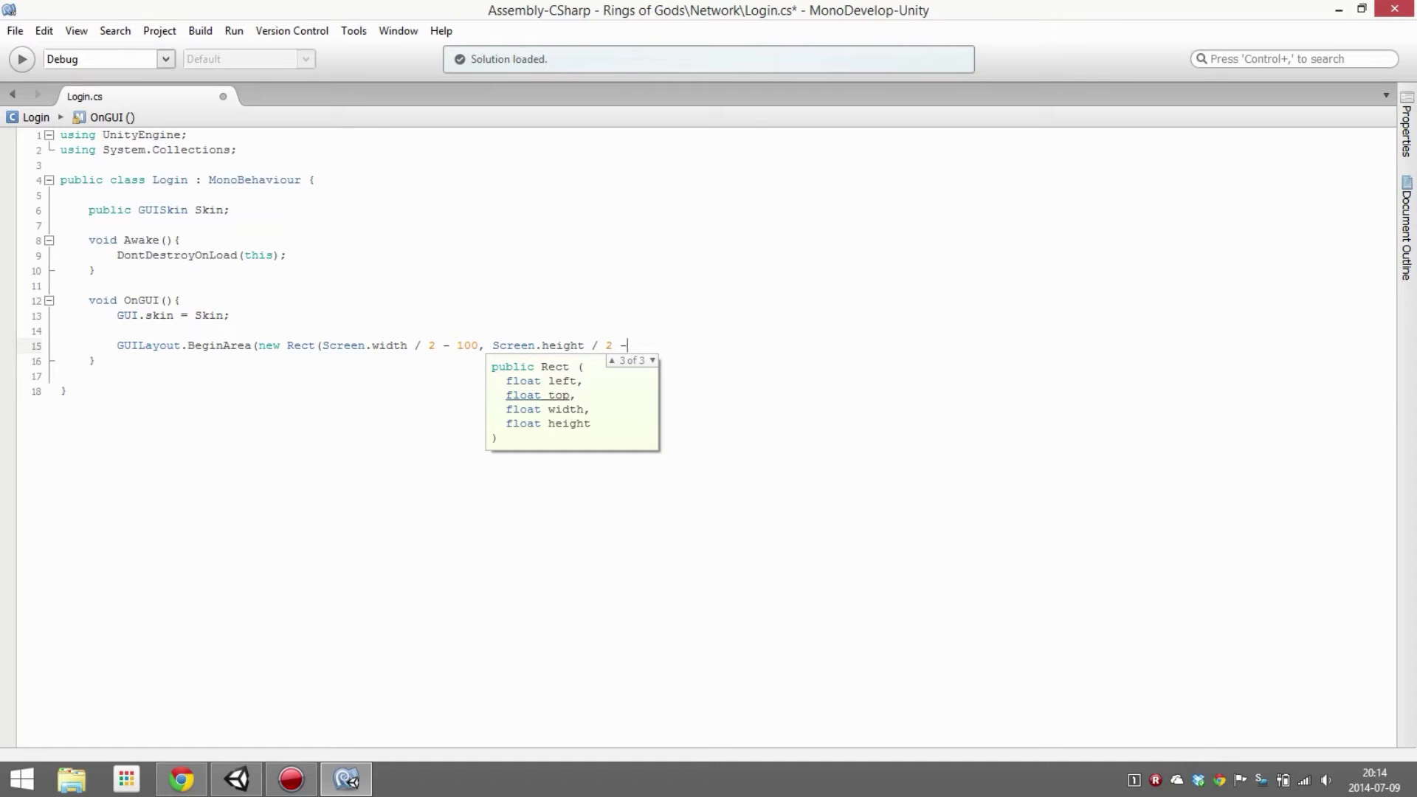
- Complete the Rect as Screen.width/2 - 200, Screen.height/2 - 100, 400, 200
double_click(467, 345)
type("200")
left_click(508, 345)
type("- 100")
type(", ")
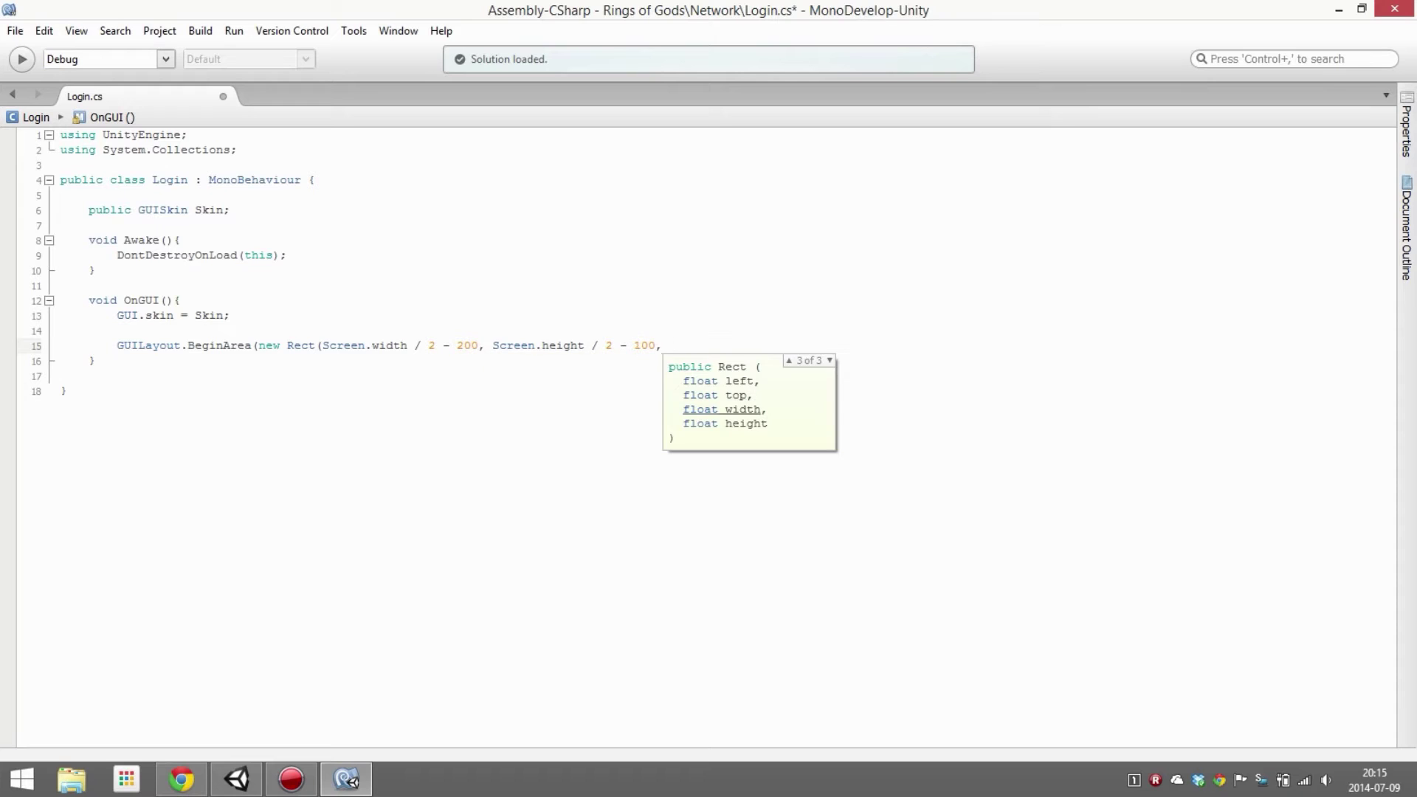
type("400, 200);")
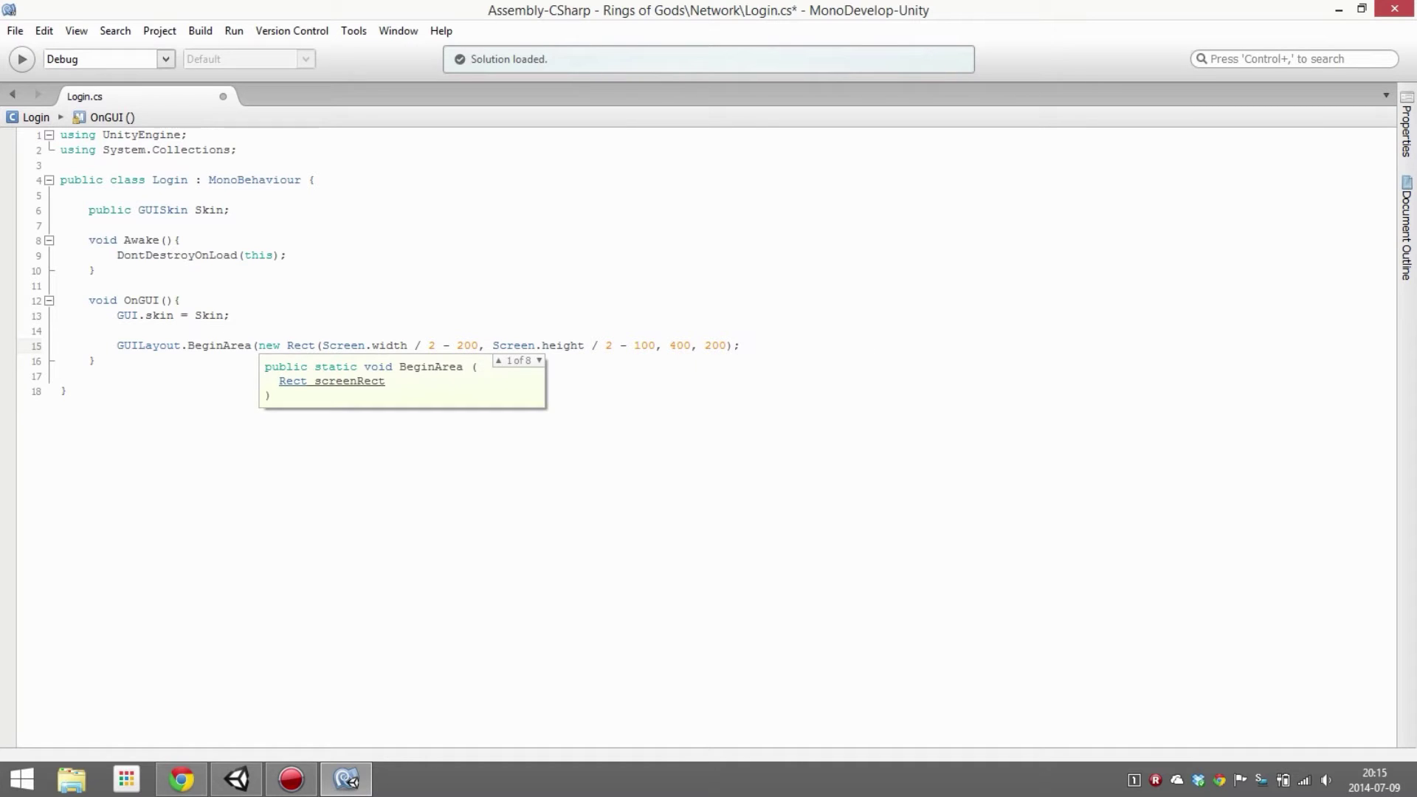
left_click(733, 345)
type(")")
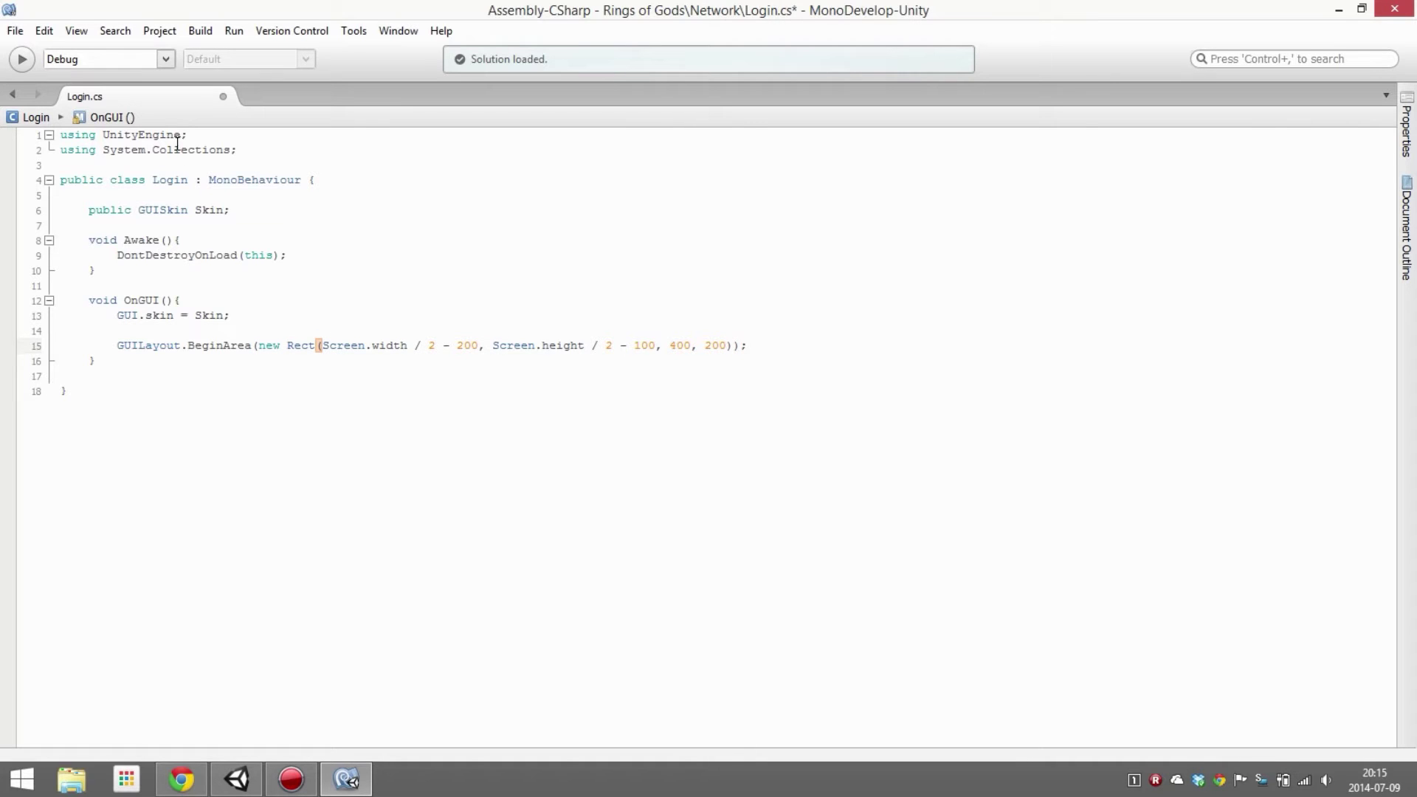
left_click(209, 227)
key("Return")
key("Return")
key("Return")
key("Up")
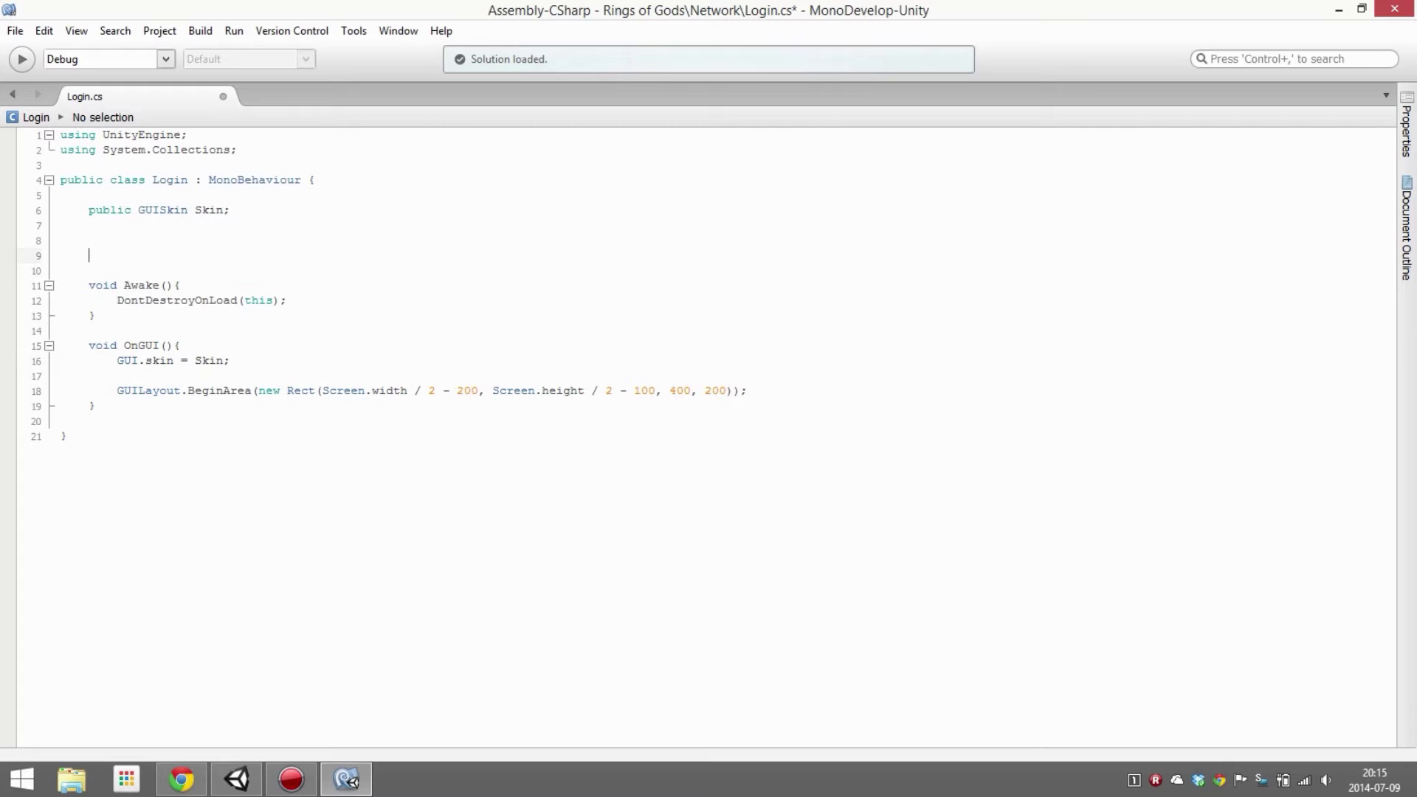
- Declare private Rect _loginArea, set to the centred 400×200 Rect cut from BeginArea
key("BackSpace")
key("BackSpace")
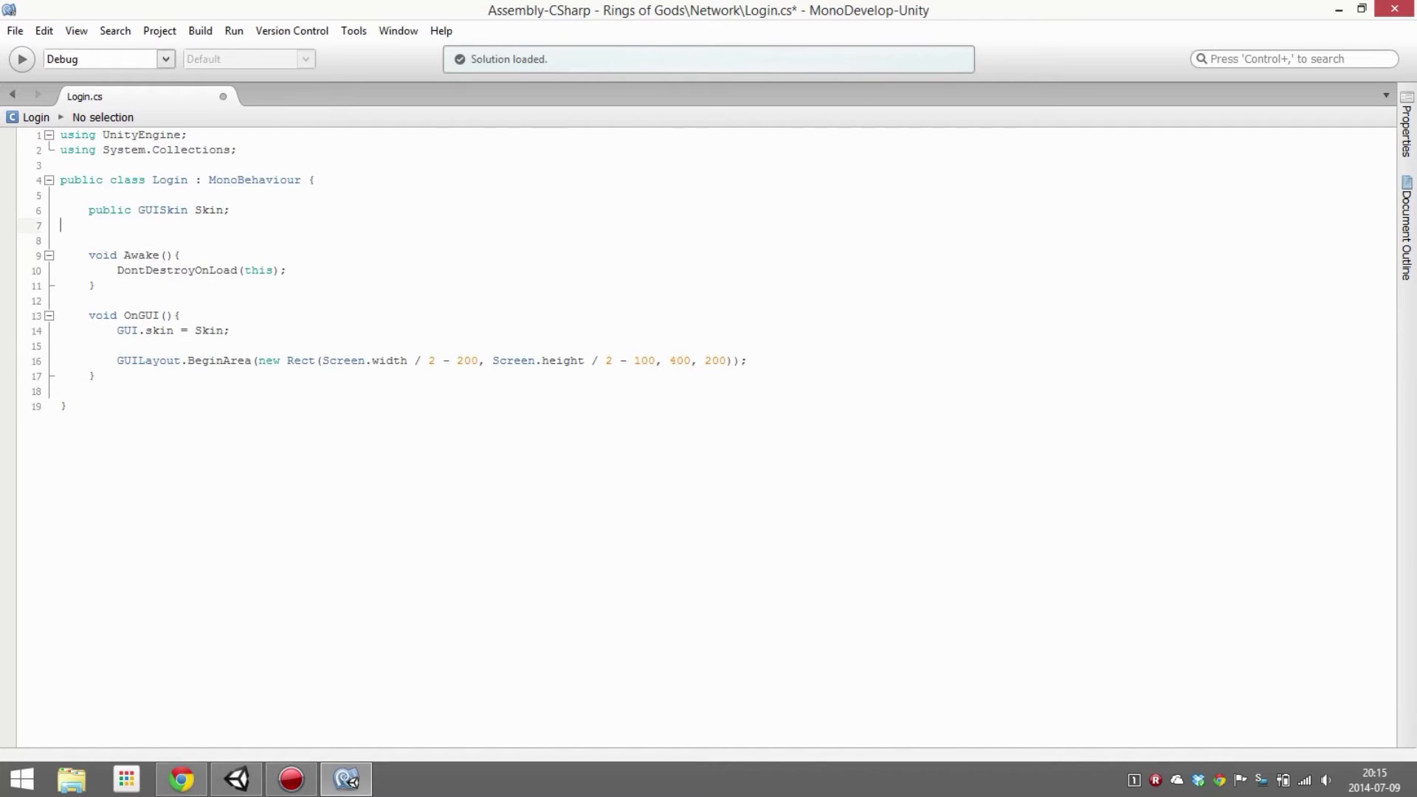
key("Return")
type("privat")
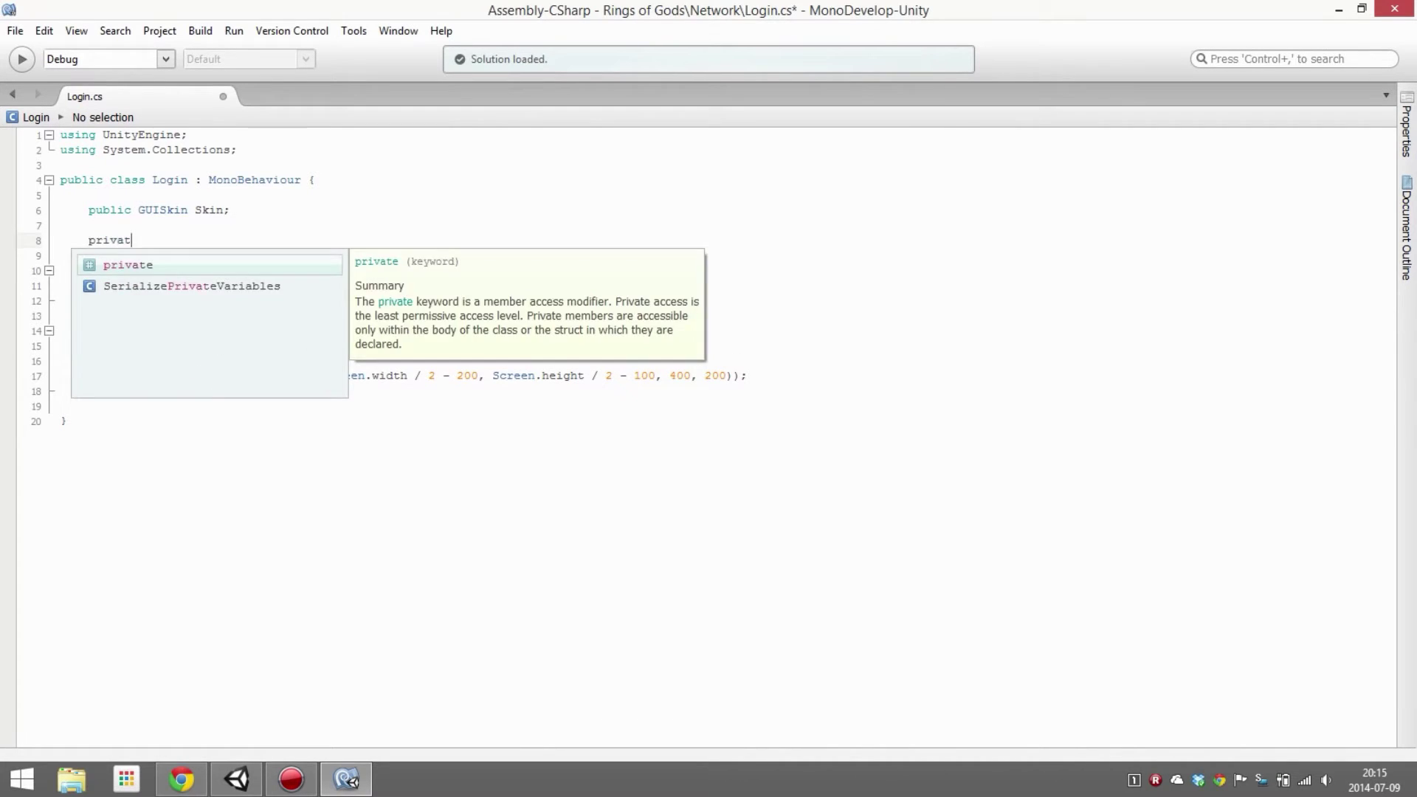
type("e Rect _log")
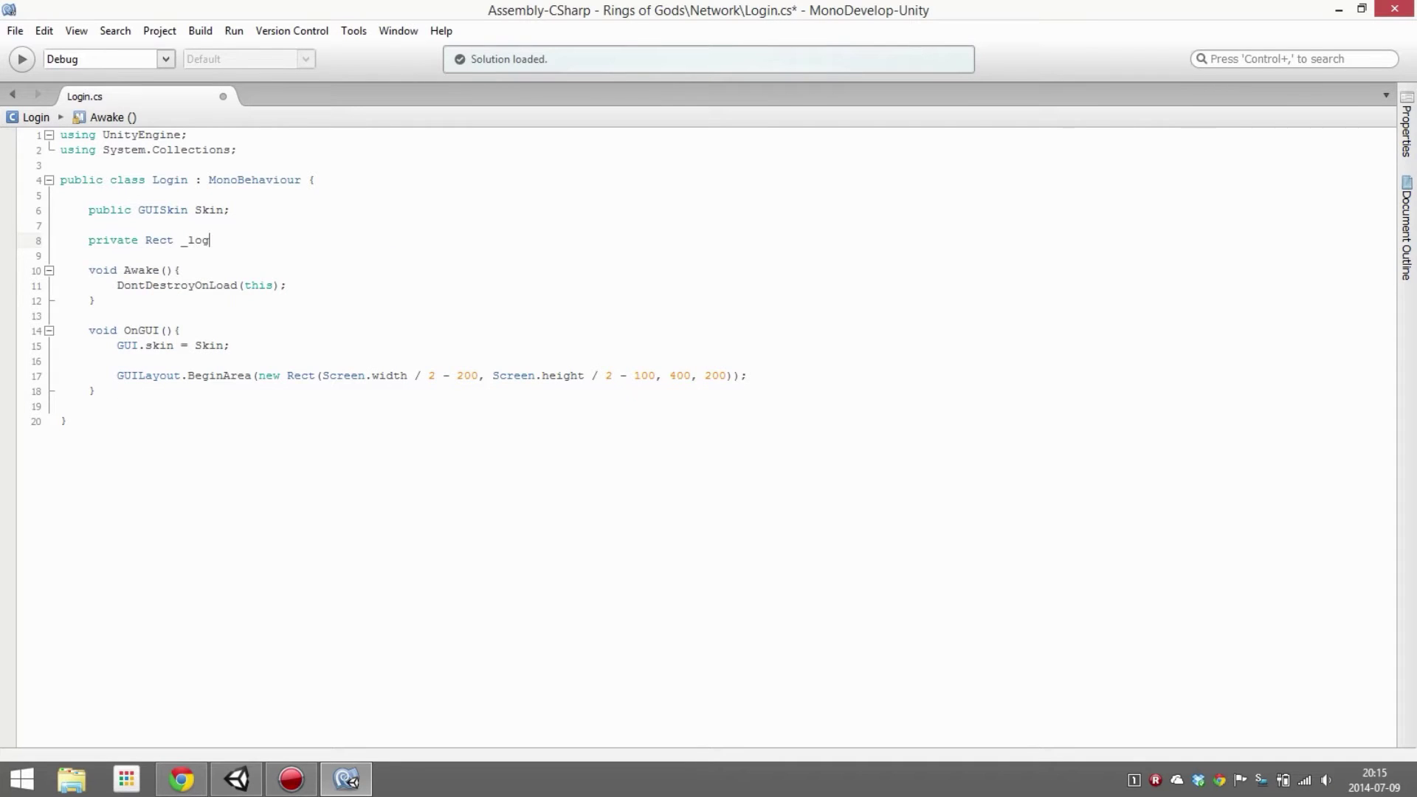
type("inArea =")
left_click_drag(258, 376, 735, 378)
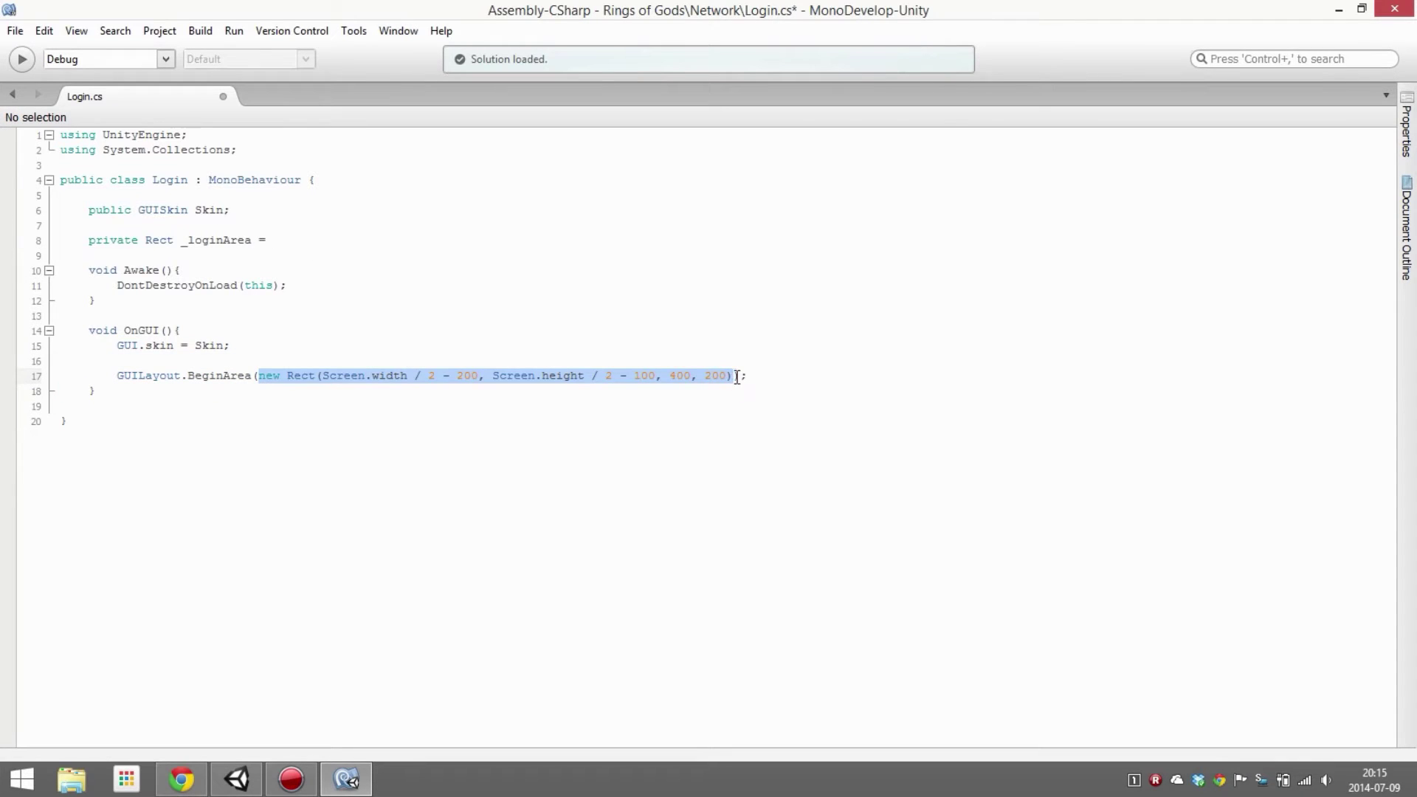
key("ctrl+x")
left_click(327, 231)
left_click(380, 241)
key("ctrl+v")
type(";")
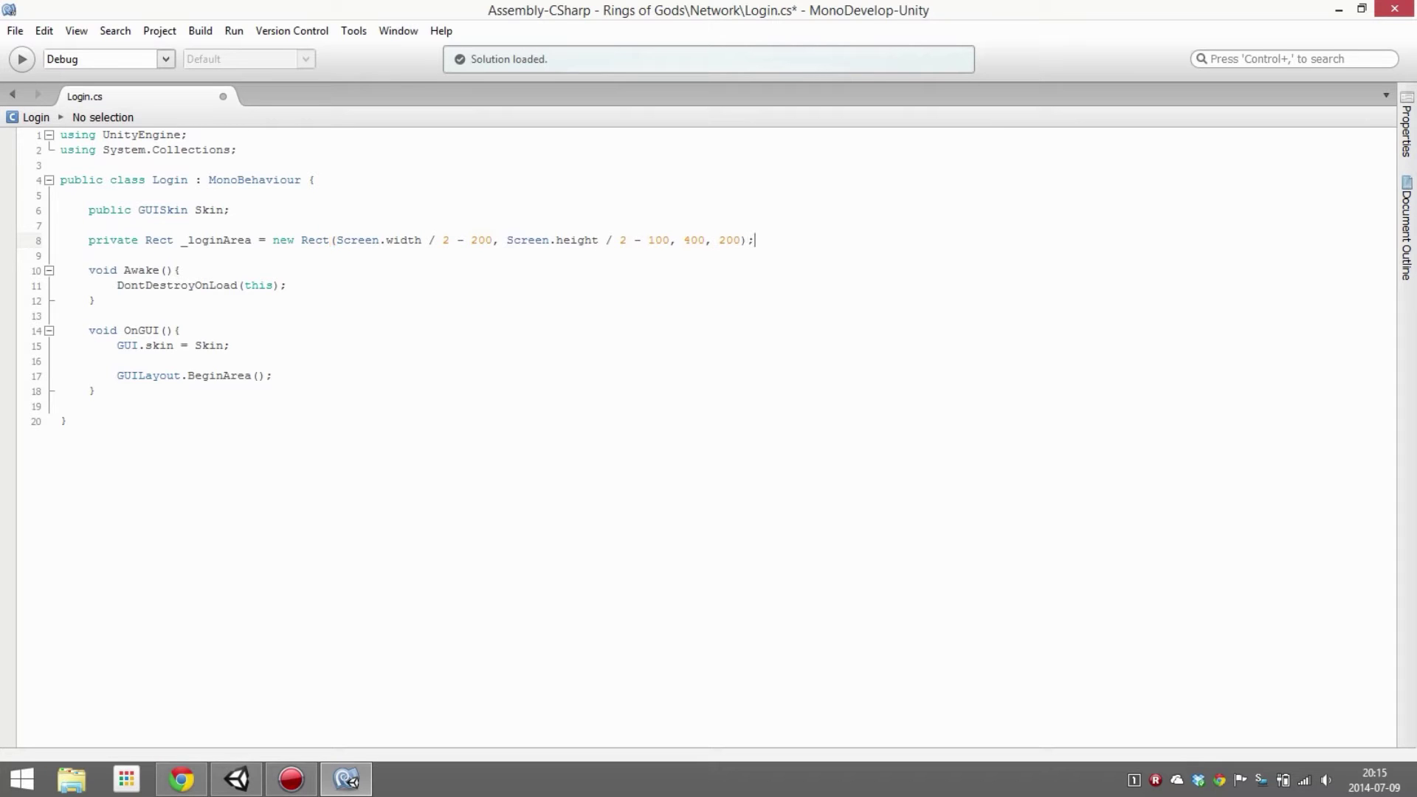
- Pass _loginArea as BeginArea's argument and save Login.cs
left_click(256, 375)
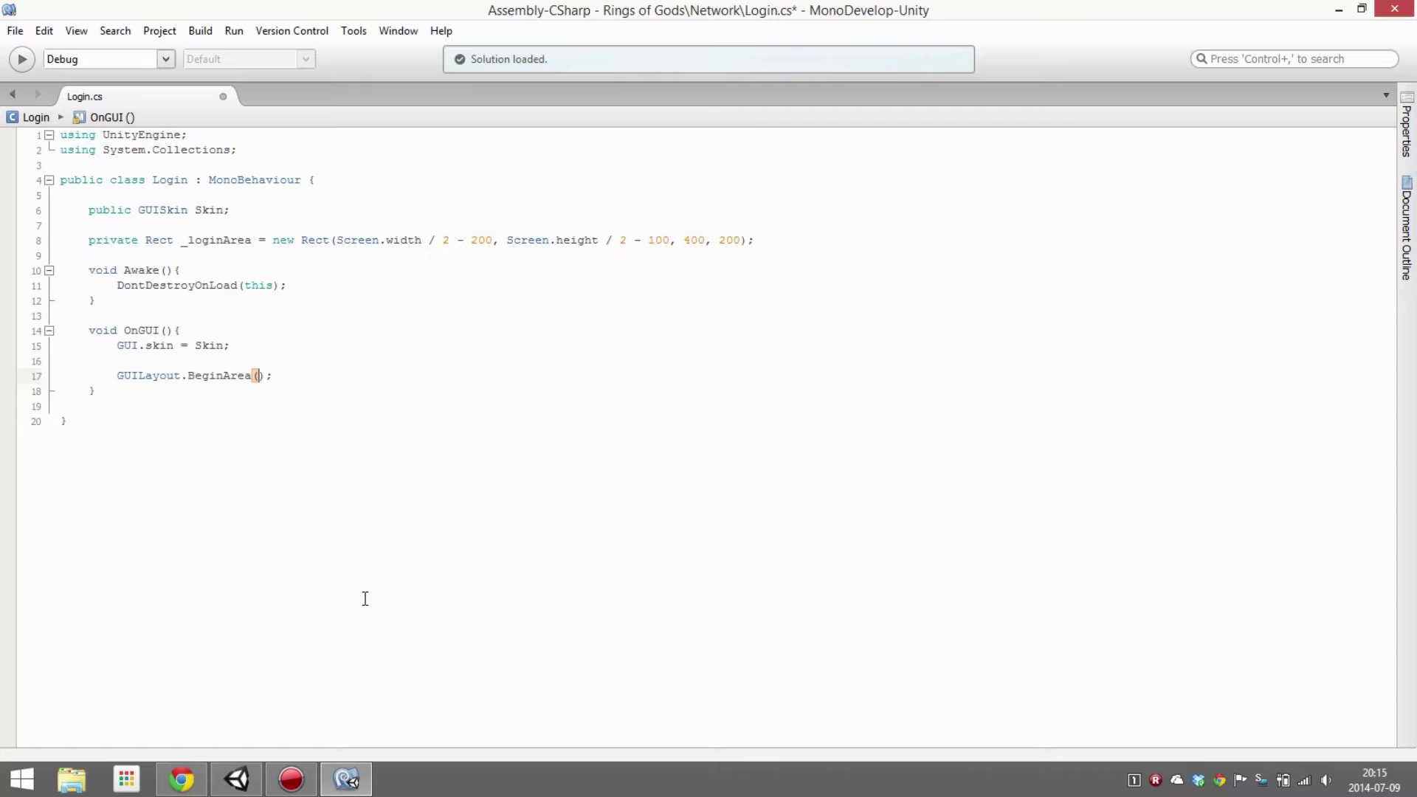
type("_")
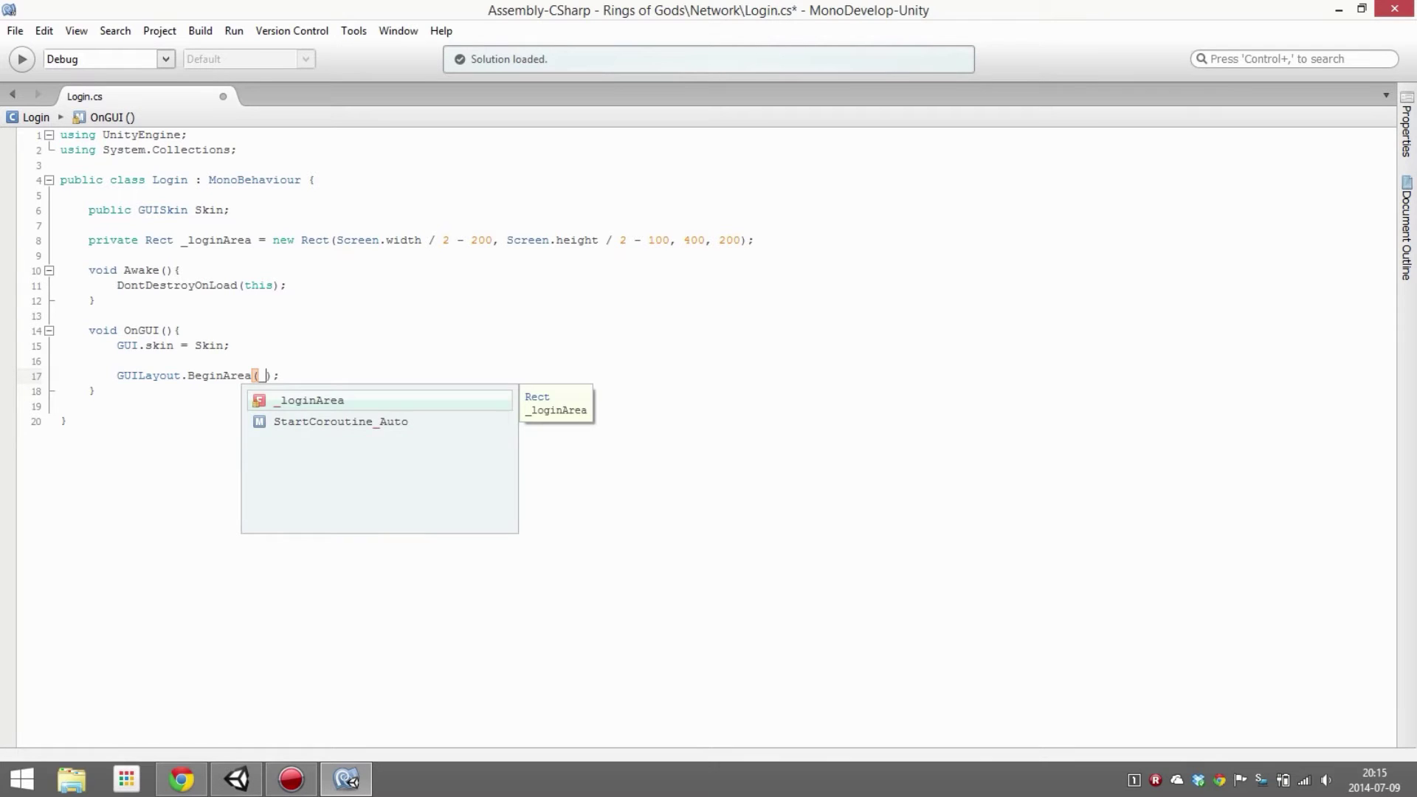
key("Return")
key("ctrl+s")
key("End")
key("Return")
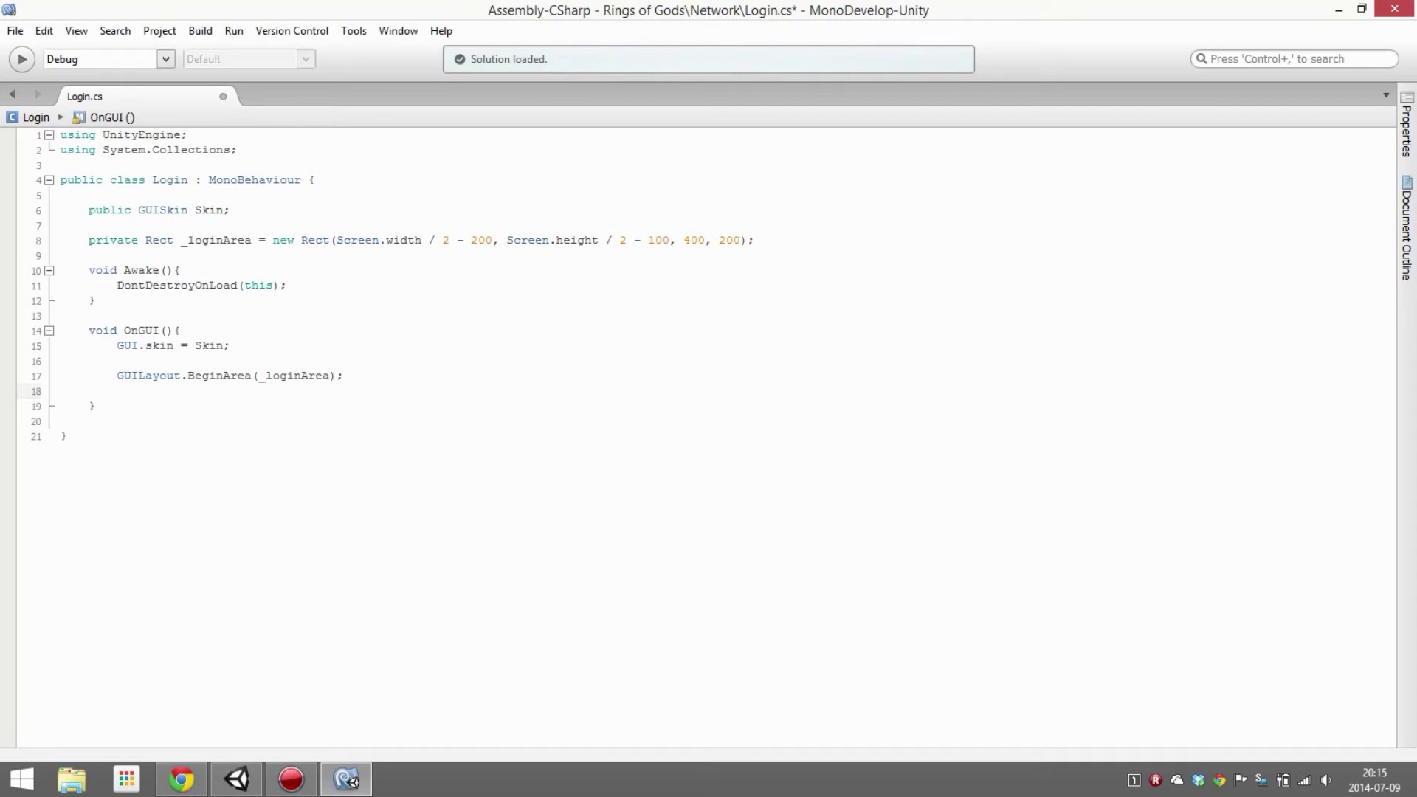
- Close the login area with GUILayout.EndArea(); and save Login.cs
type("GUILa")
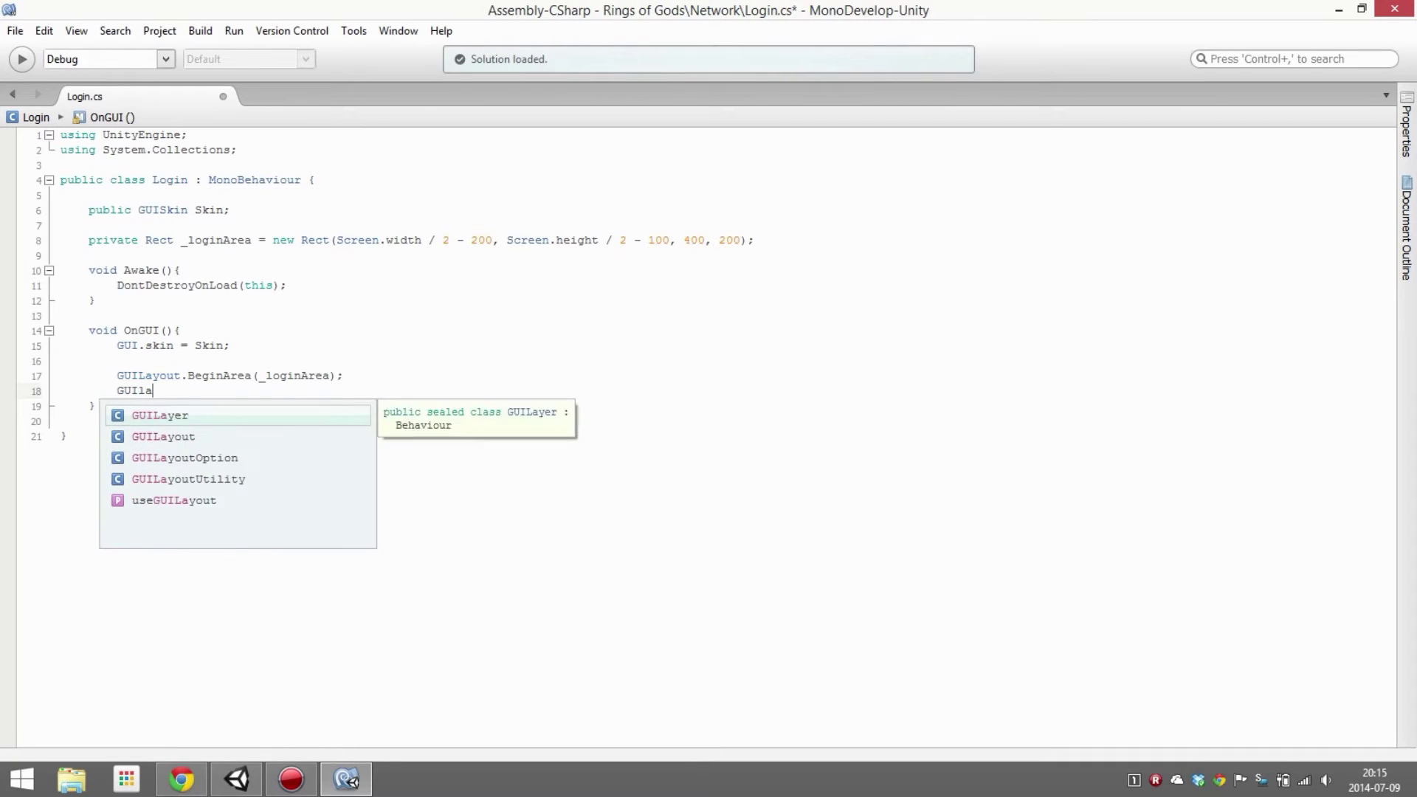
type("yout.En")
key("Return")
type("();")
key("ctrl+s")
- Declare a public Texture Background field below the Skin field
left_click(288, 361)
key("Return")
left_click(246, 211)
key("Return")
type("publ")
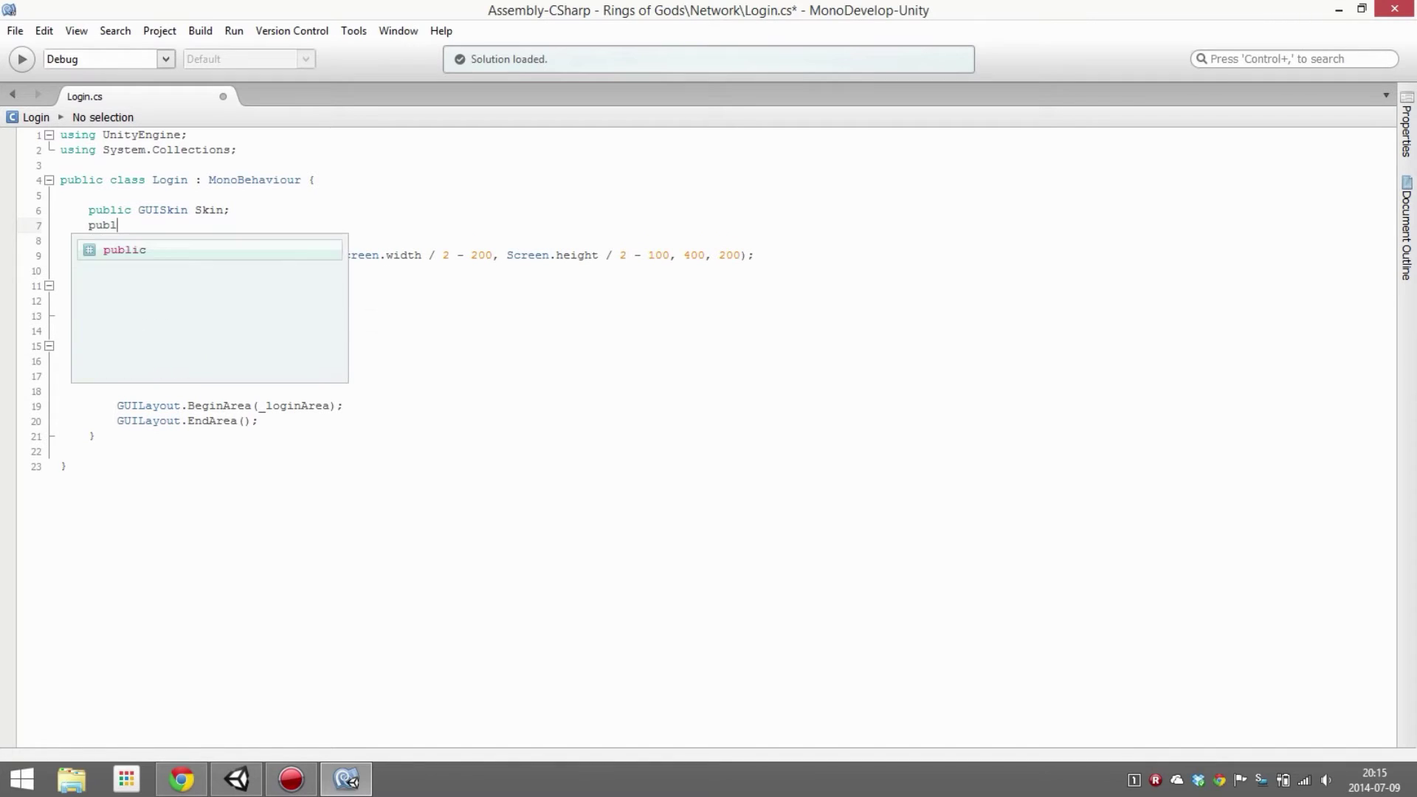
type("ic")
key("BackSpace")
key("BackSpace")
key("BackSpace")
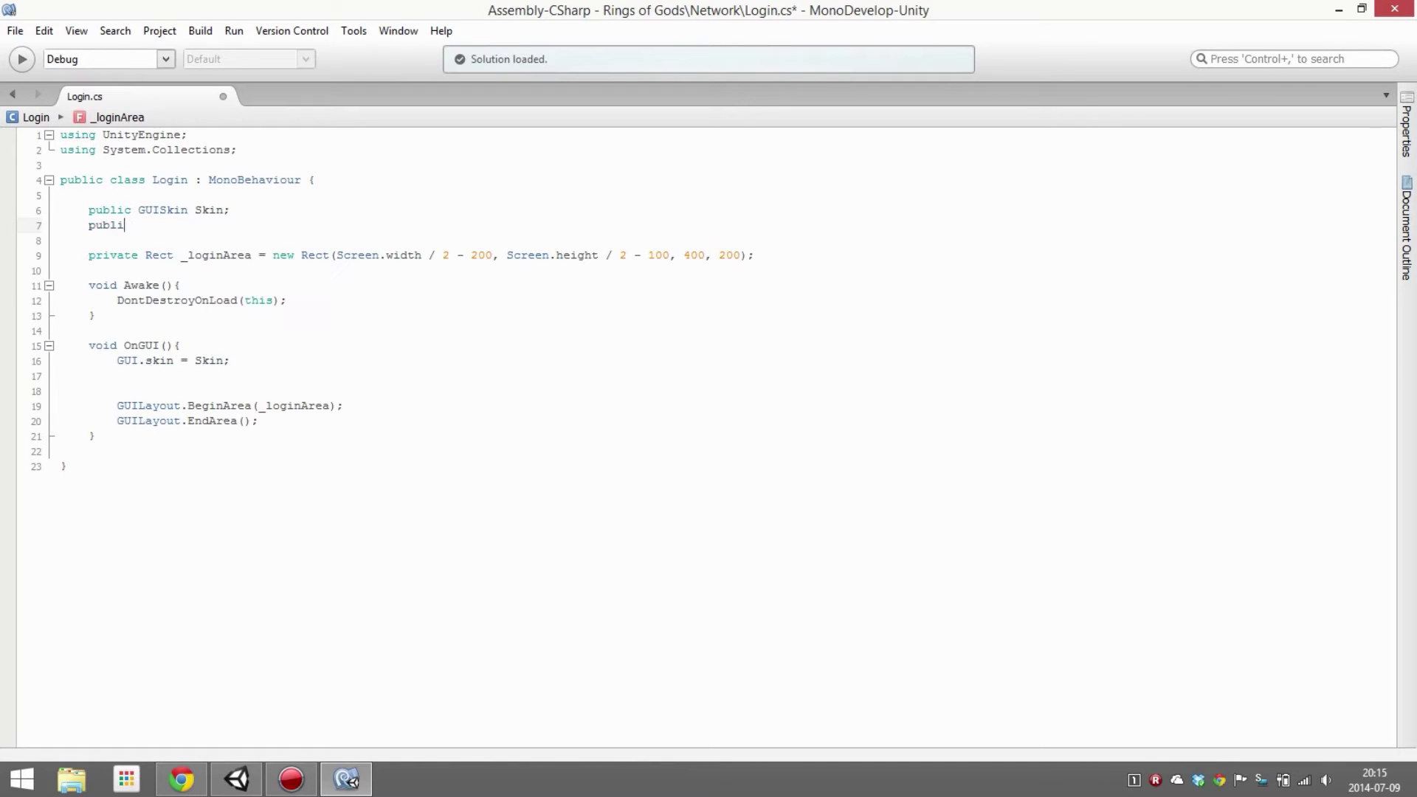
key("BackSpace")
key("BackSpace")
key("BackSpace")
key("BackSpace")
type("public ")
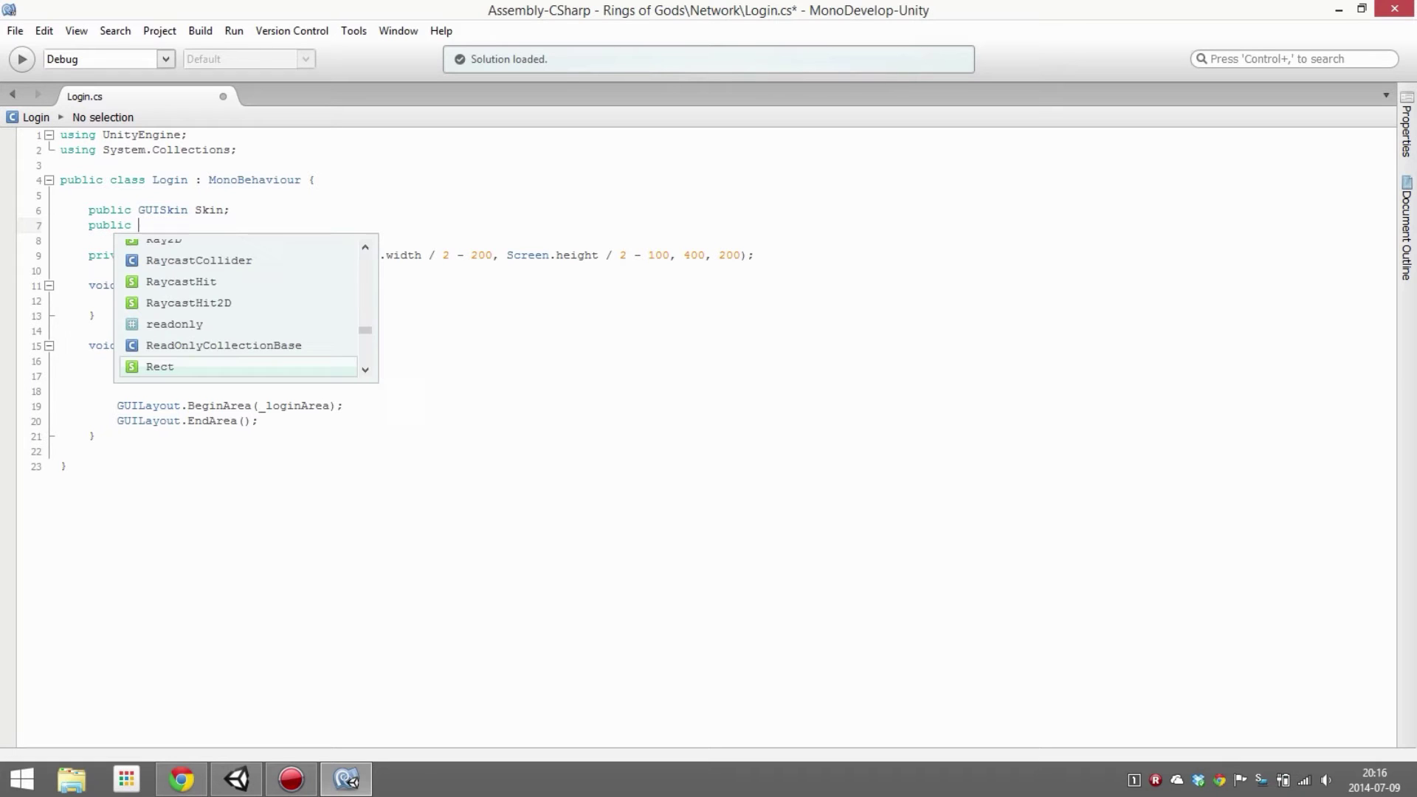
type("Tex")
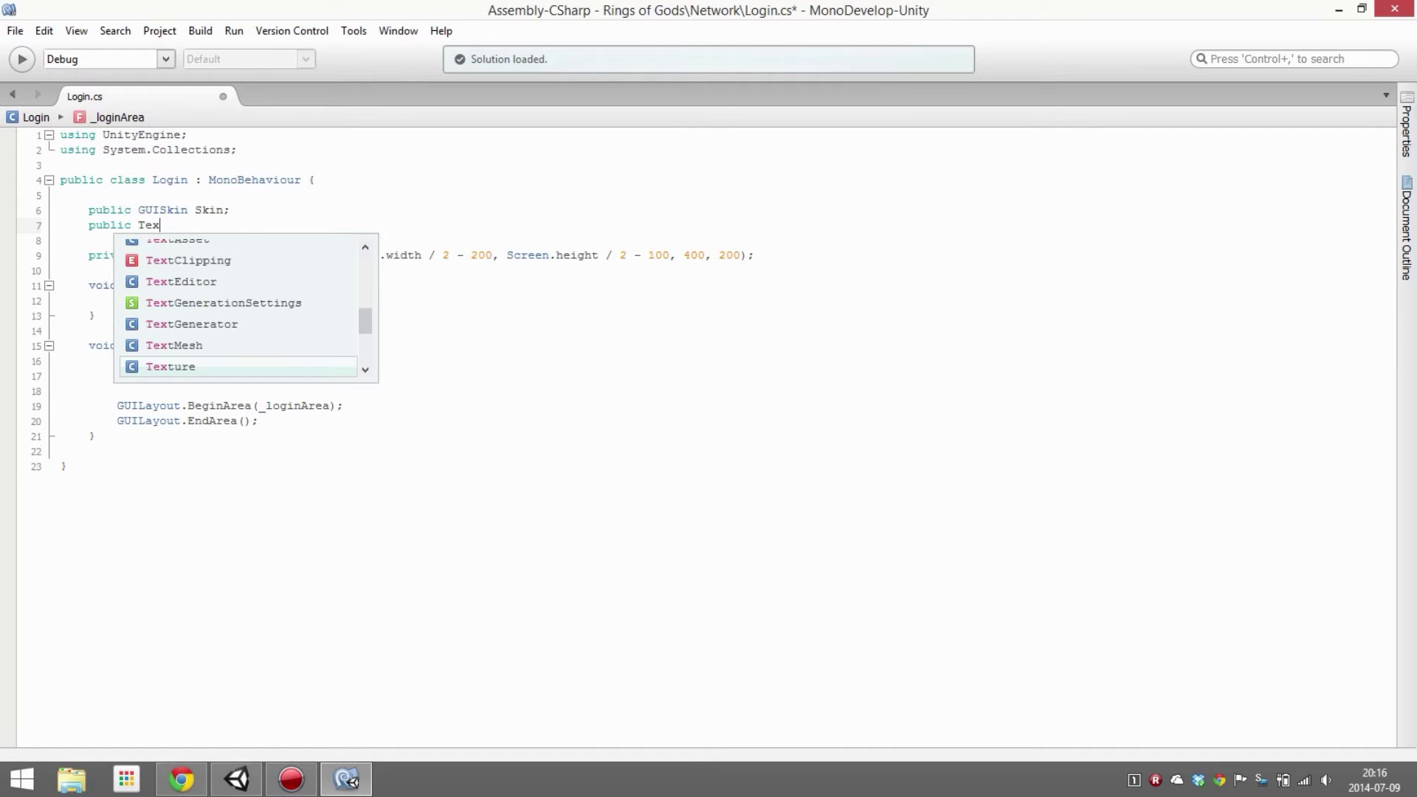
key("Return")
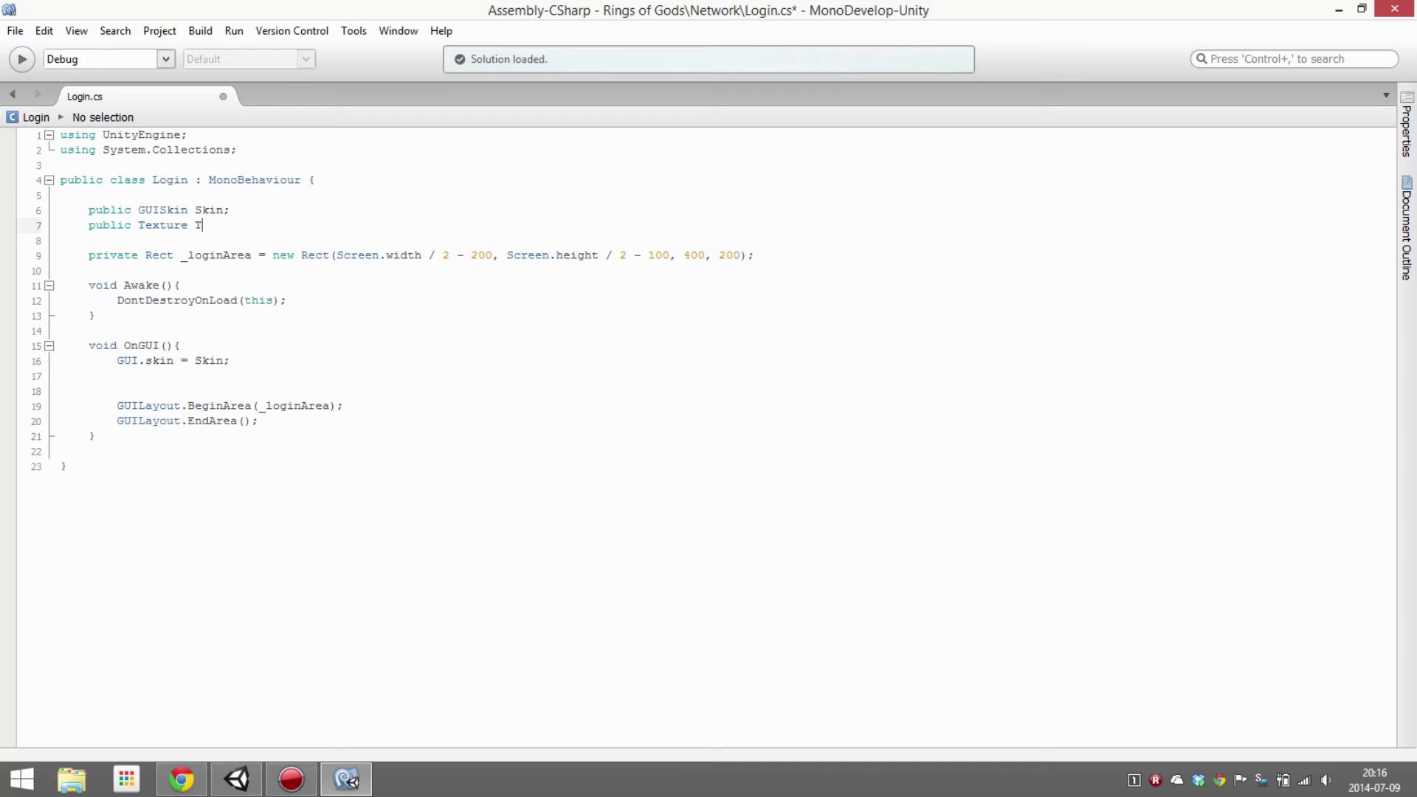
type("Background")
type(";")
- Add GUI.DrawTexture(_loginArea, Background); above BeginArea in OnGUI and save Login.cs
left_click(274, 388)
key("Tab")
key("Return")
key("Up")
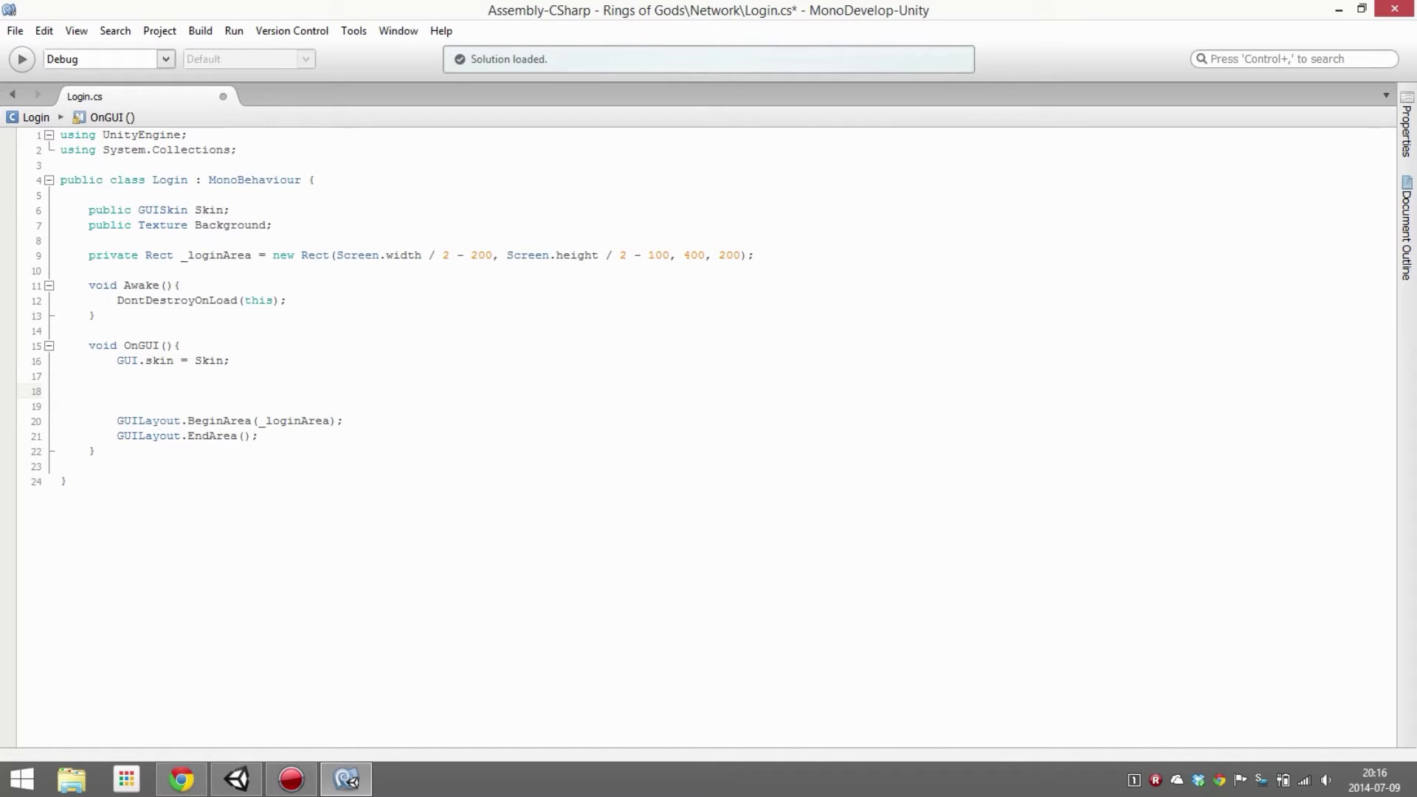
type("GUI.dra")
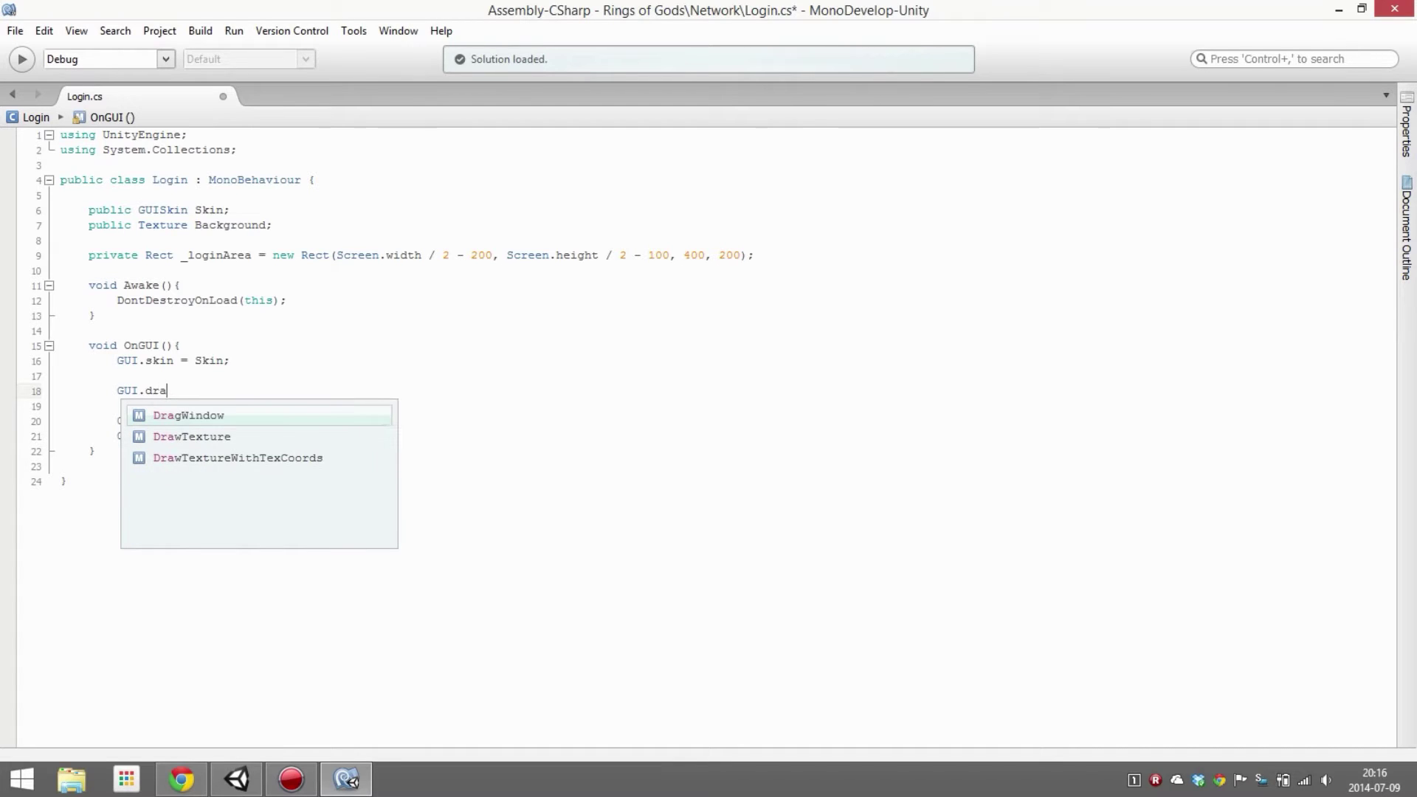
key("Down")
type("(")
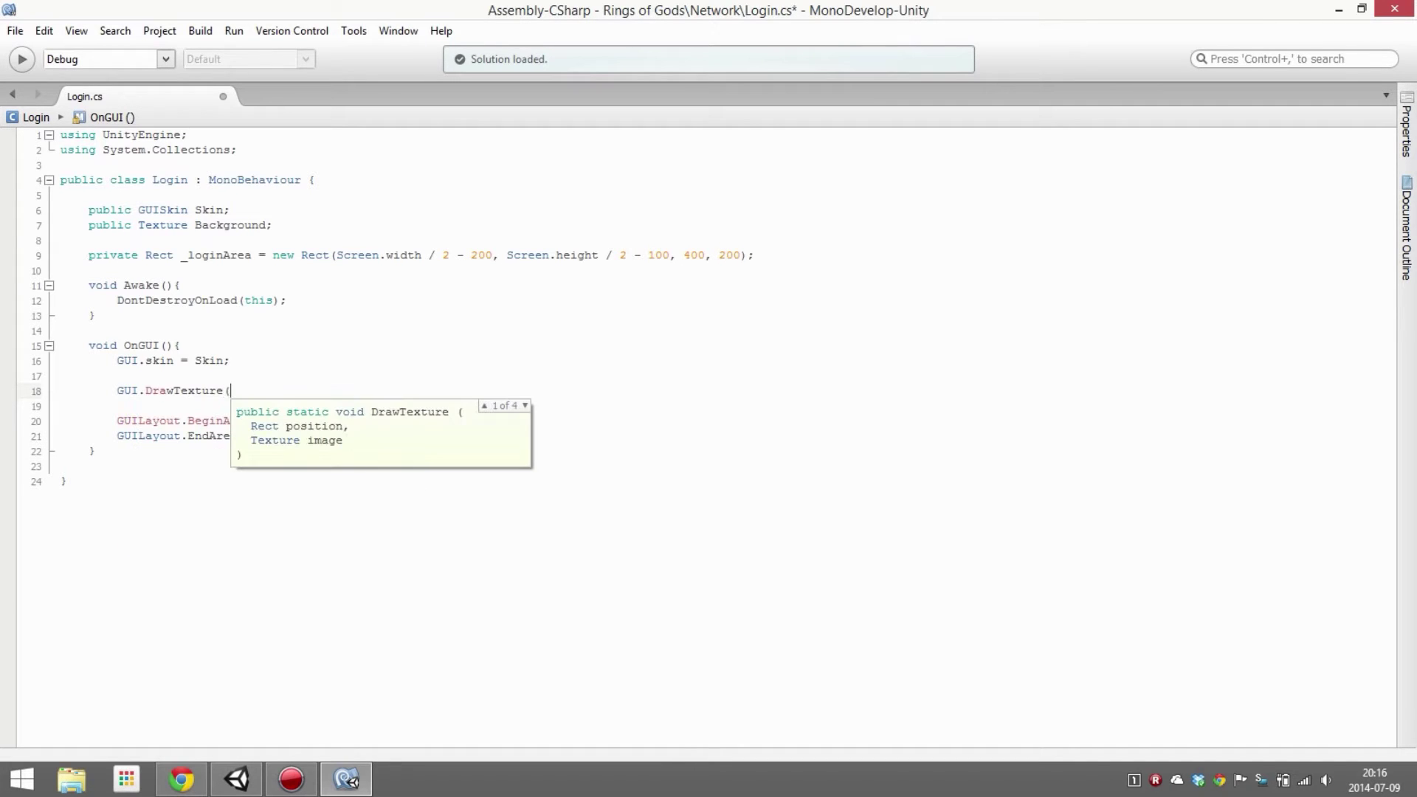
type("_l")
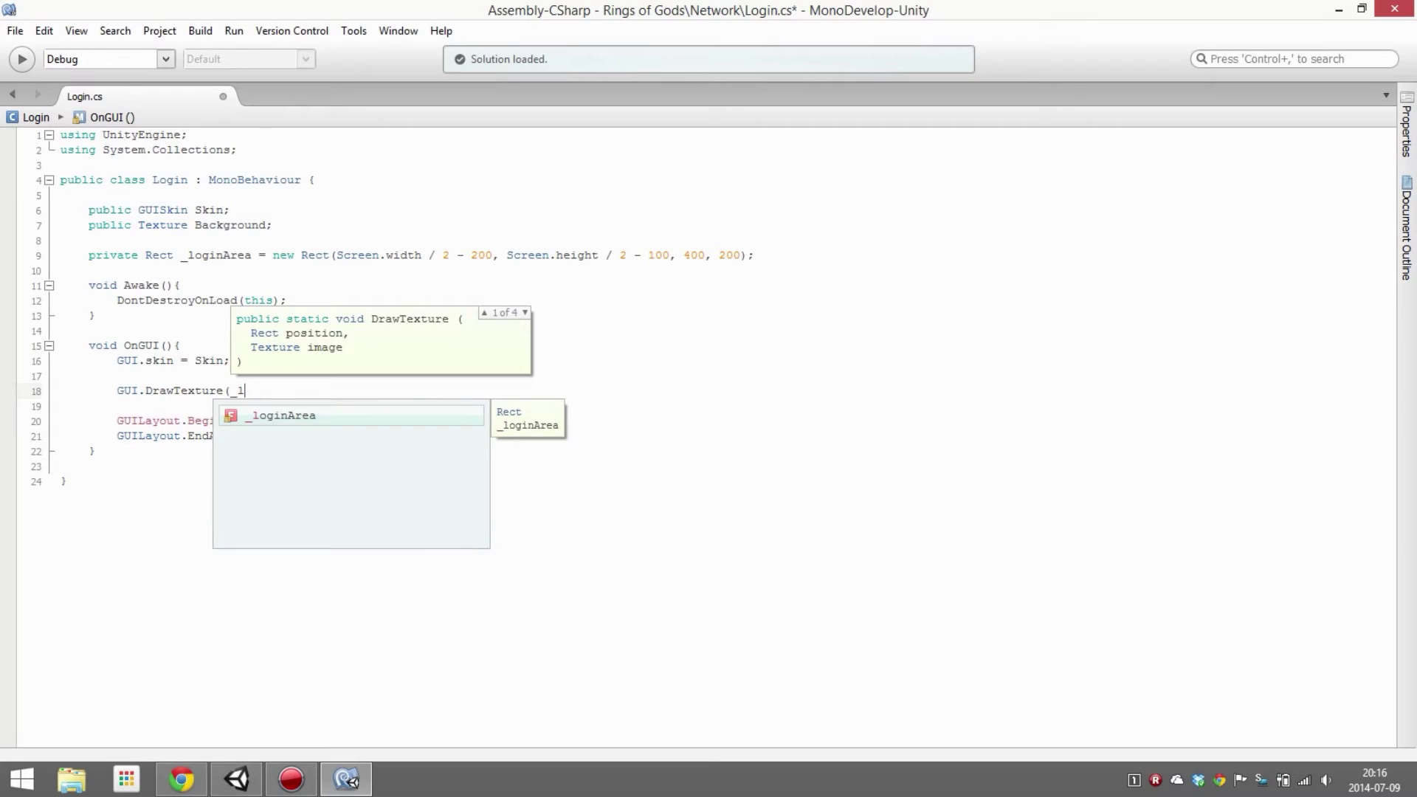
type(", ")
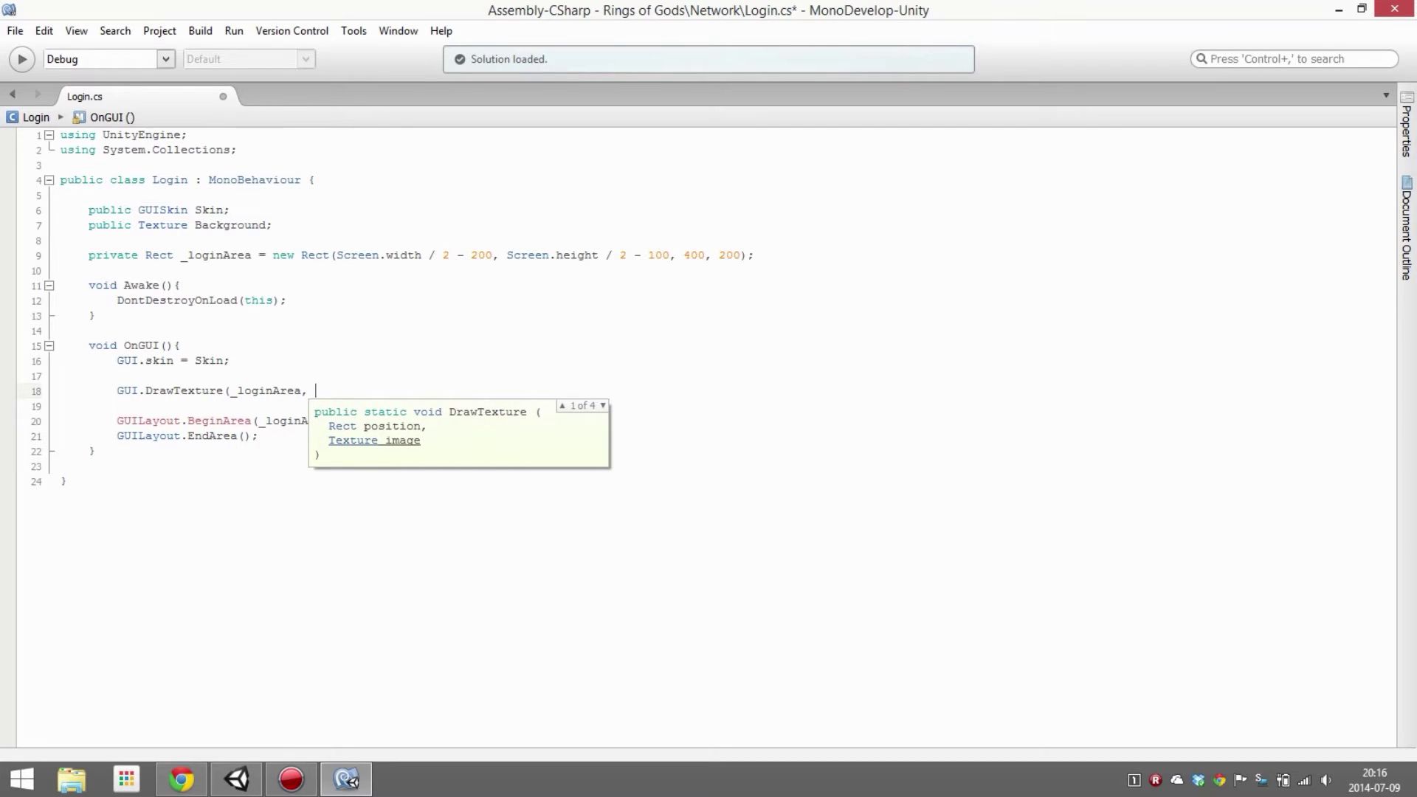
type("Ba")
key("Return")
type(");")
key("ctrl+s")
left_click(238, 779)
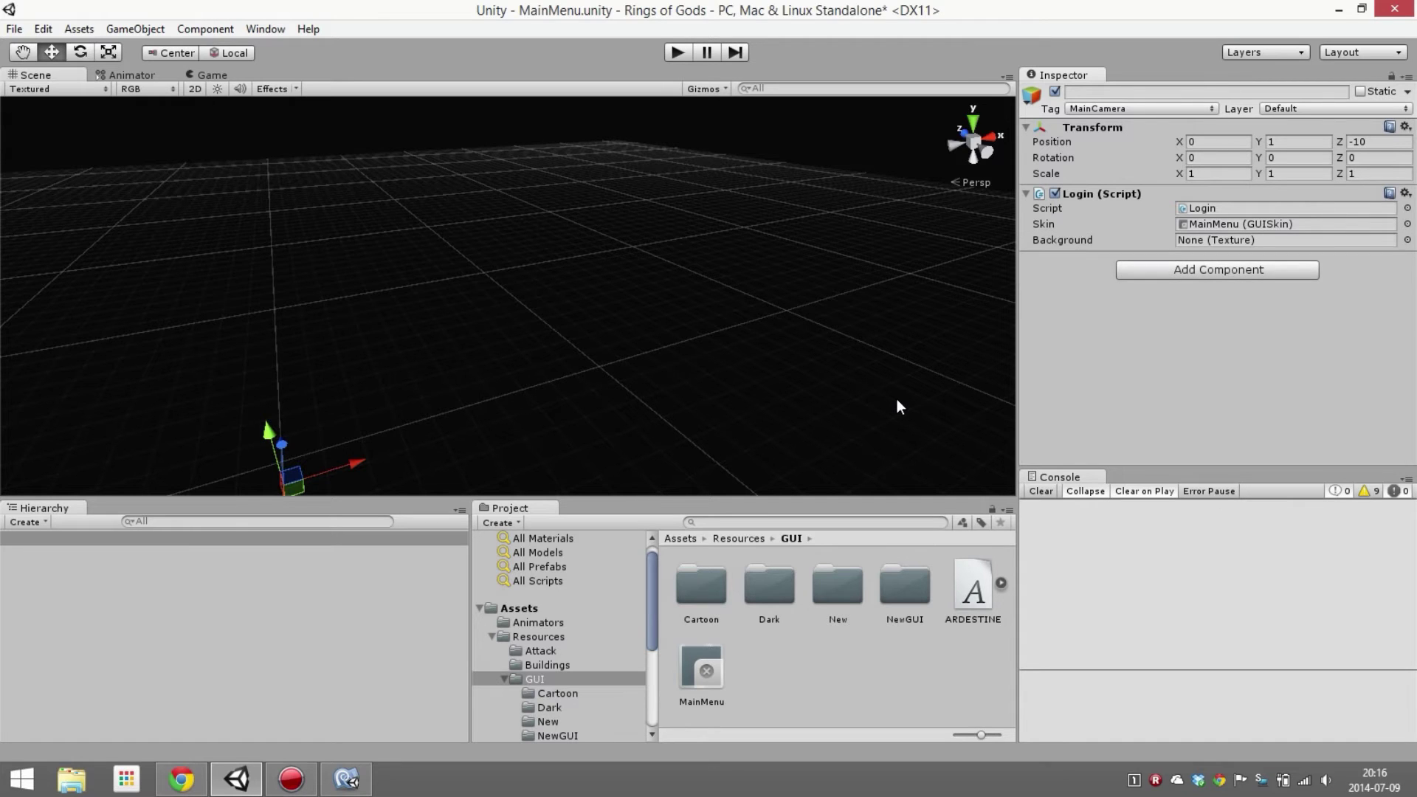
- Rename the camera object carrying the Login script to _SYSTEM
left_click(26, 520)
left_click(45, 543)
key("F2")
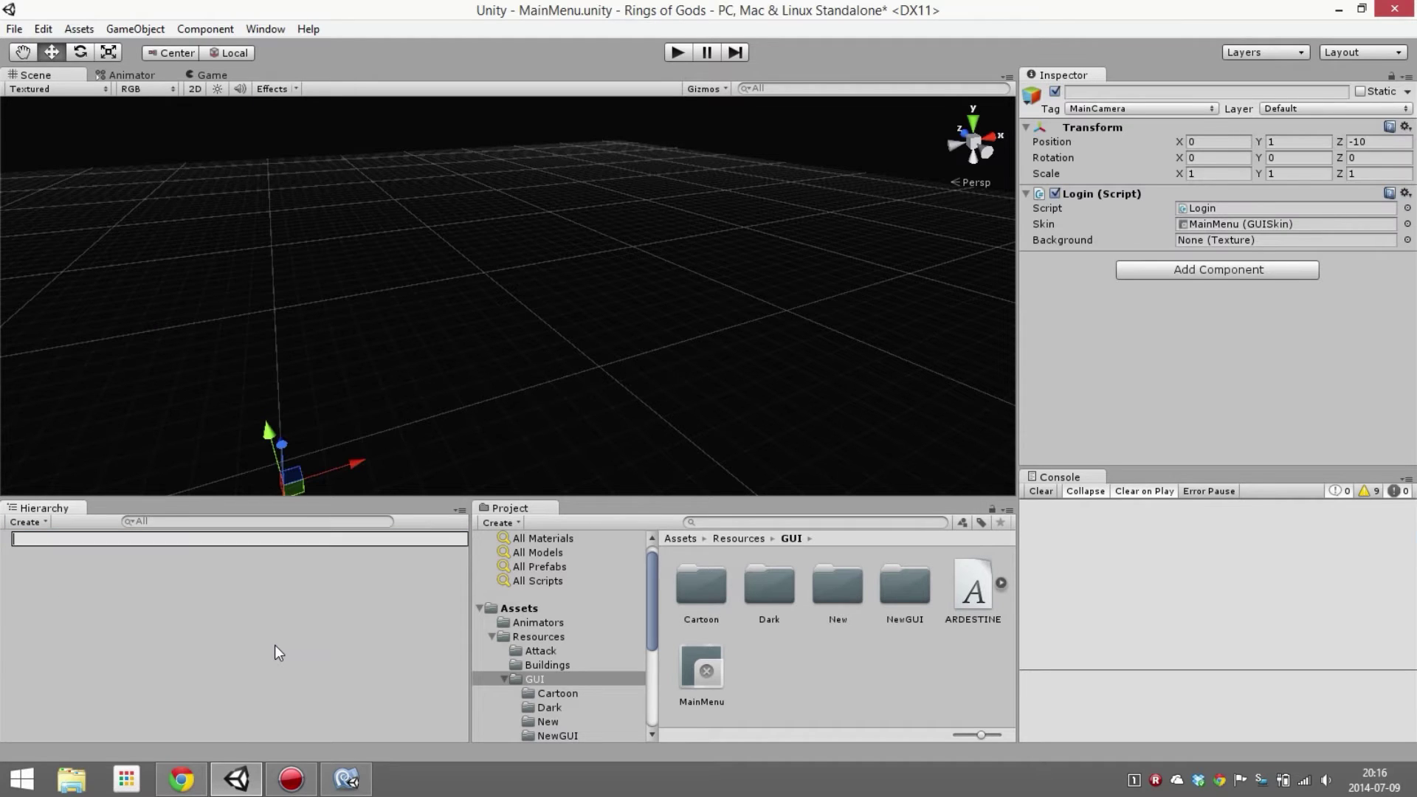
type("_SYSTE")
type("M")
key("Return")
- Open and dismiss the Create menu twice, then reselect _SYSTEM to view its Login settings
left_click(25, 520)
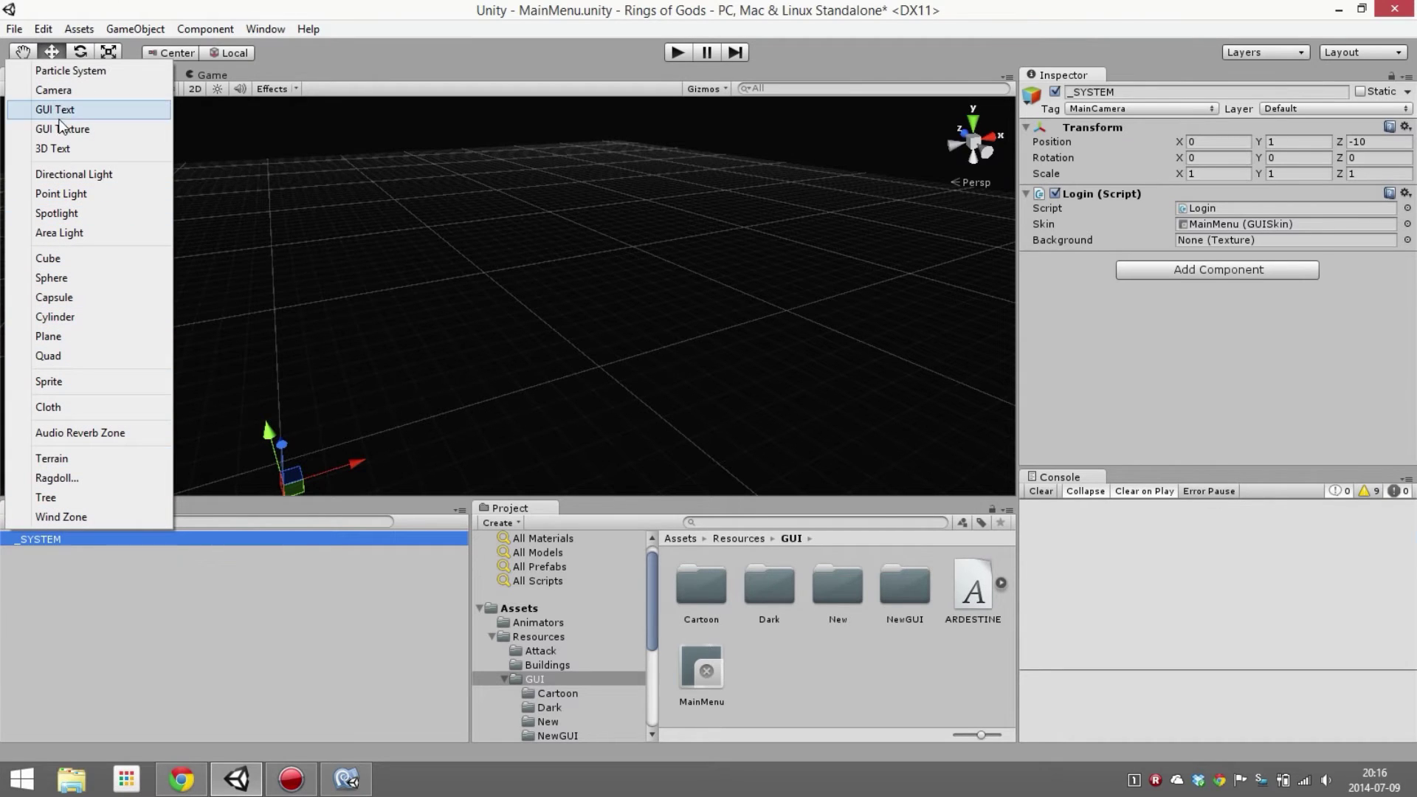
left_click(145, 609)
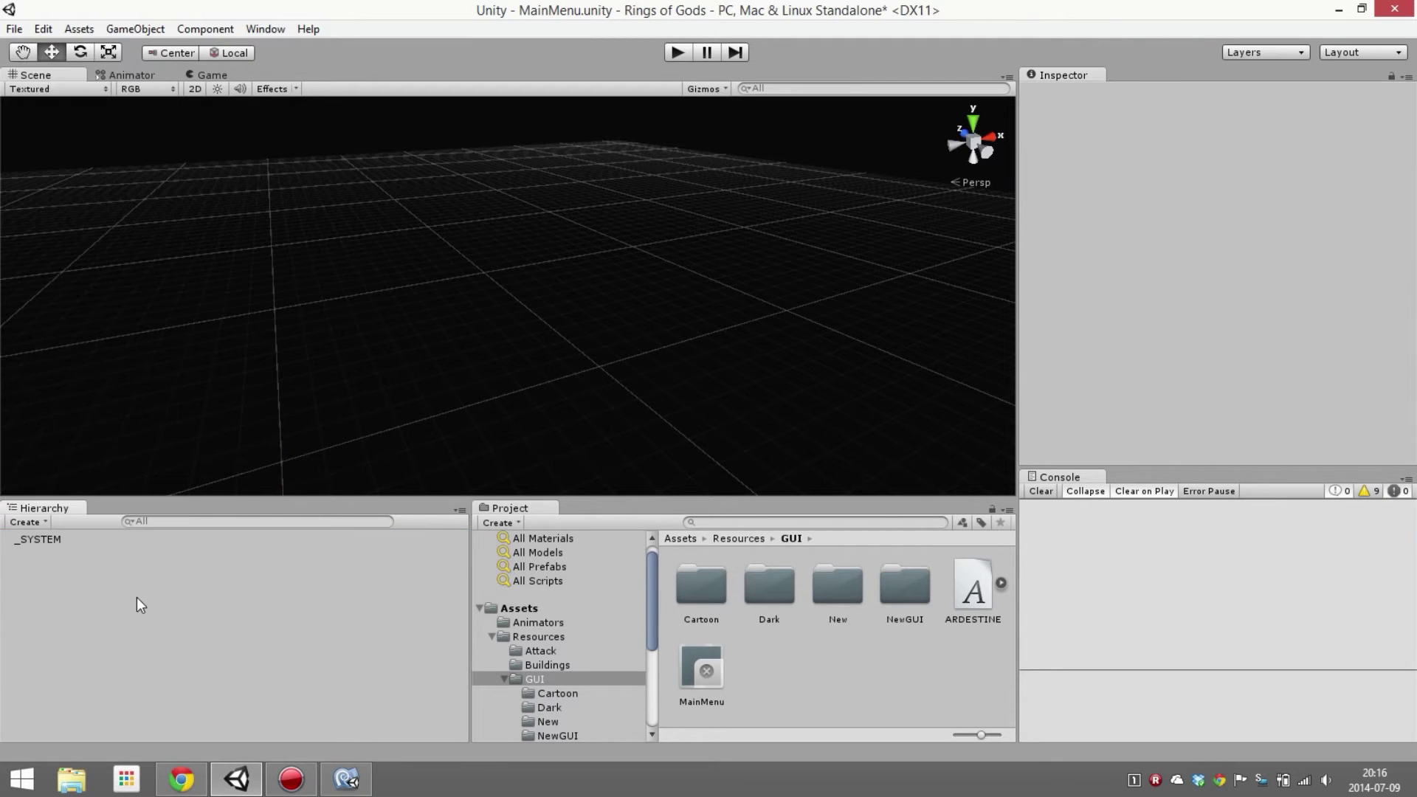
left_click(65, 540)
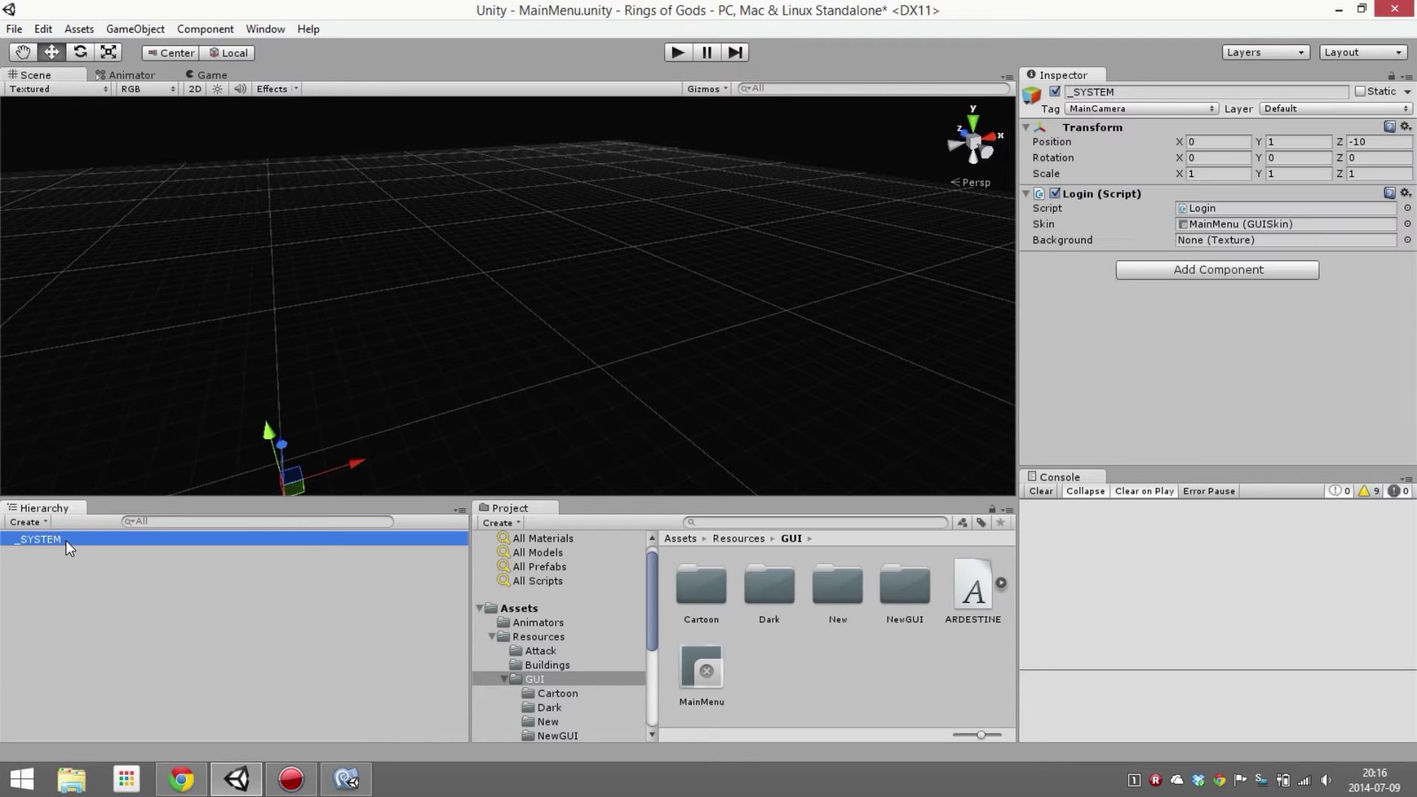
left_click(396, 645)
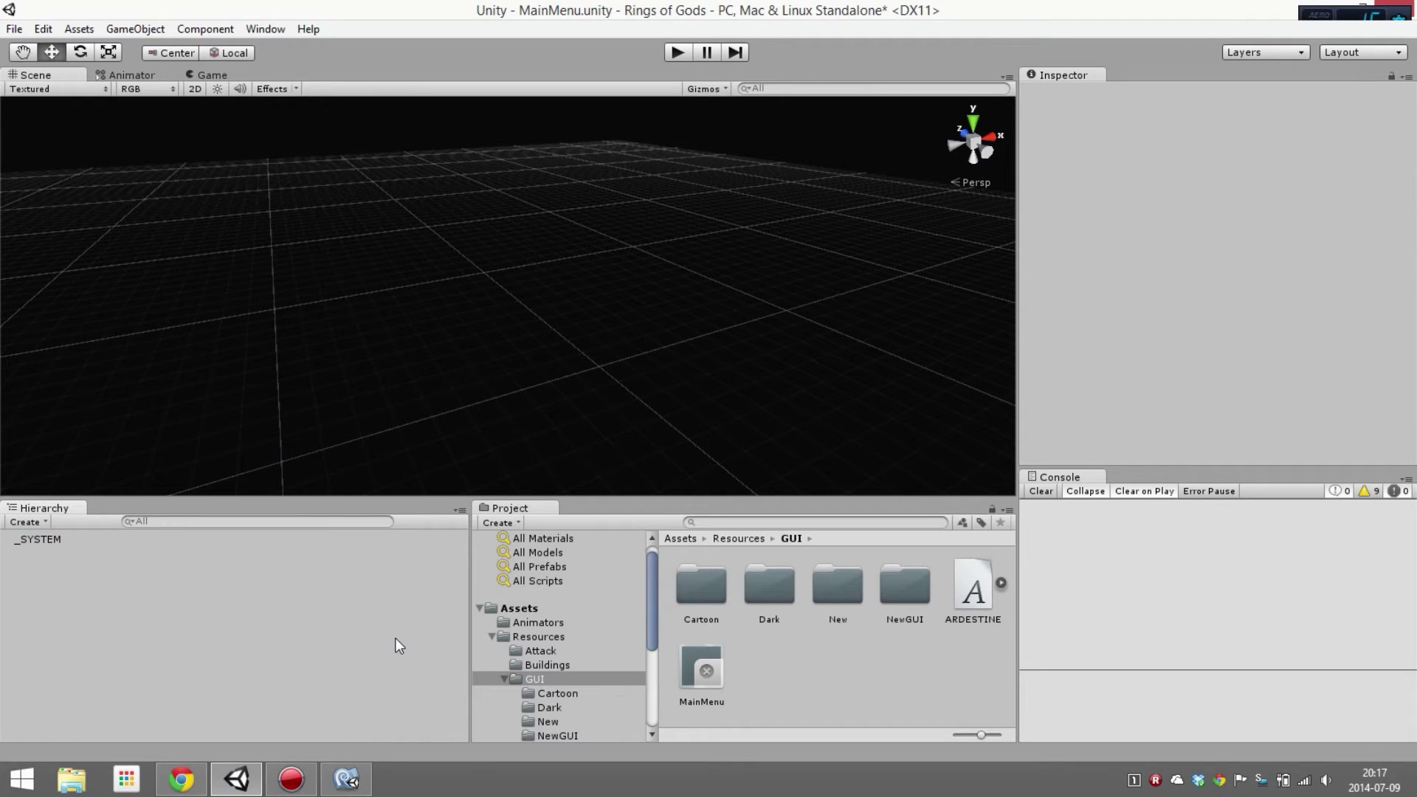
left_click(44, 524)
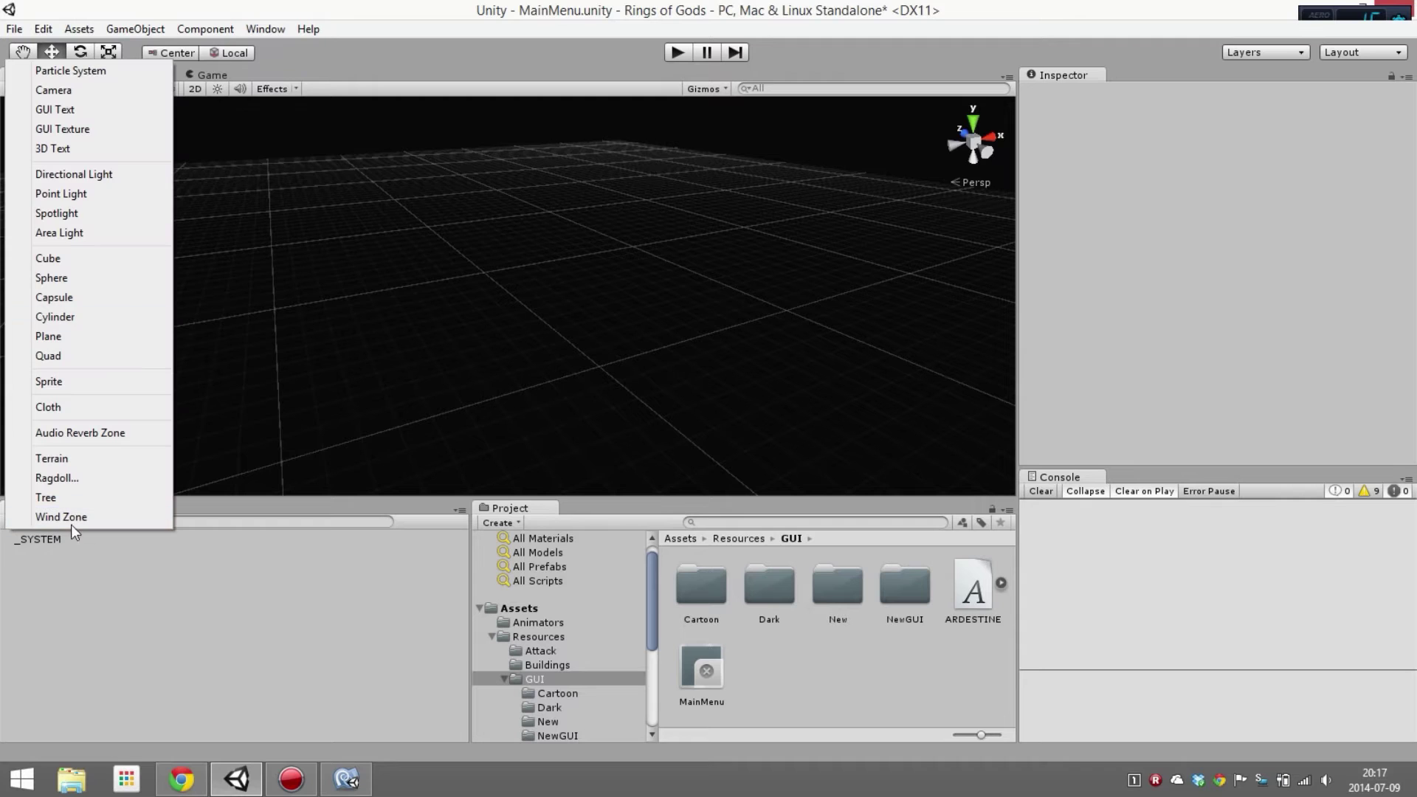
left_click(320, 649)
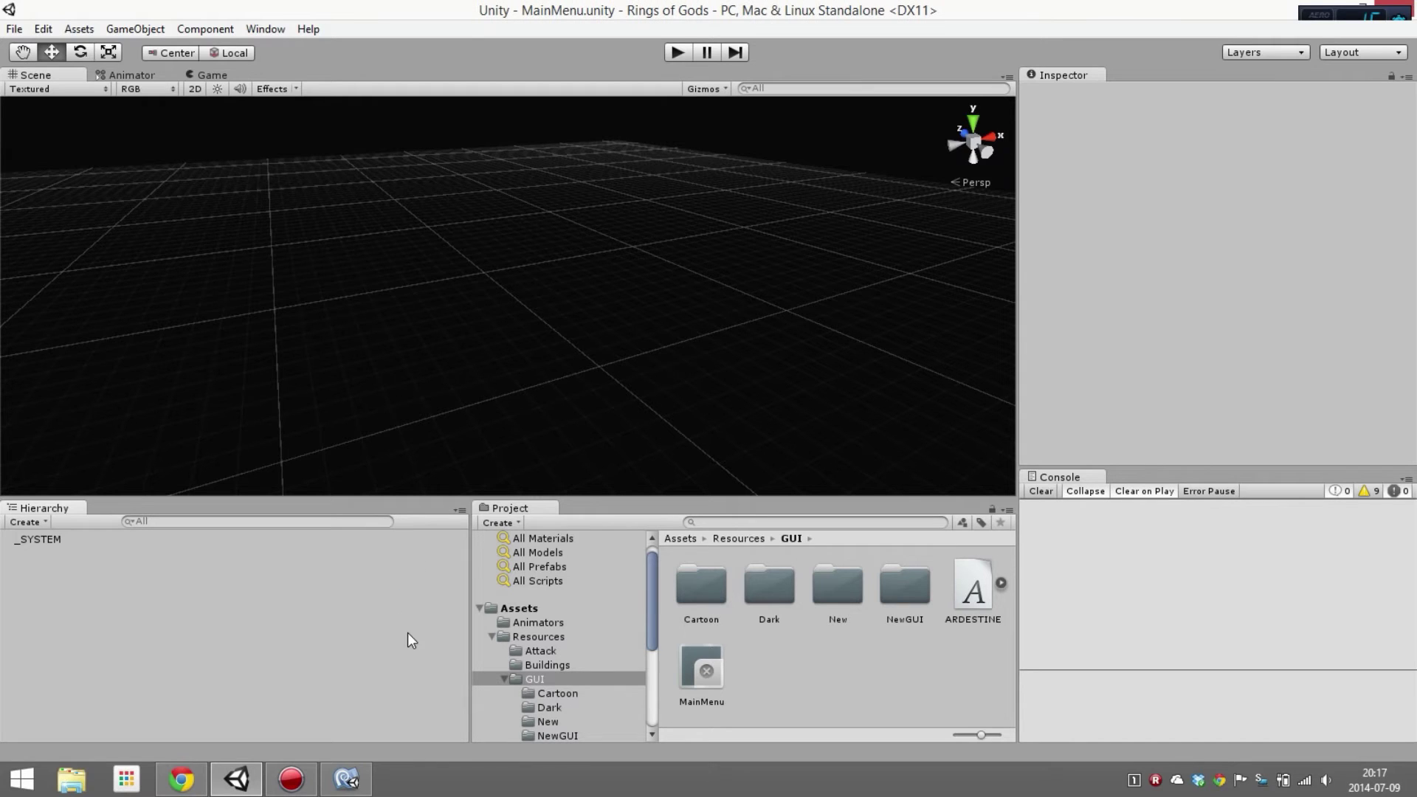
left_click(96, 539)
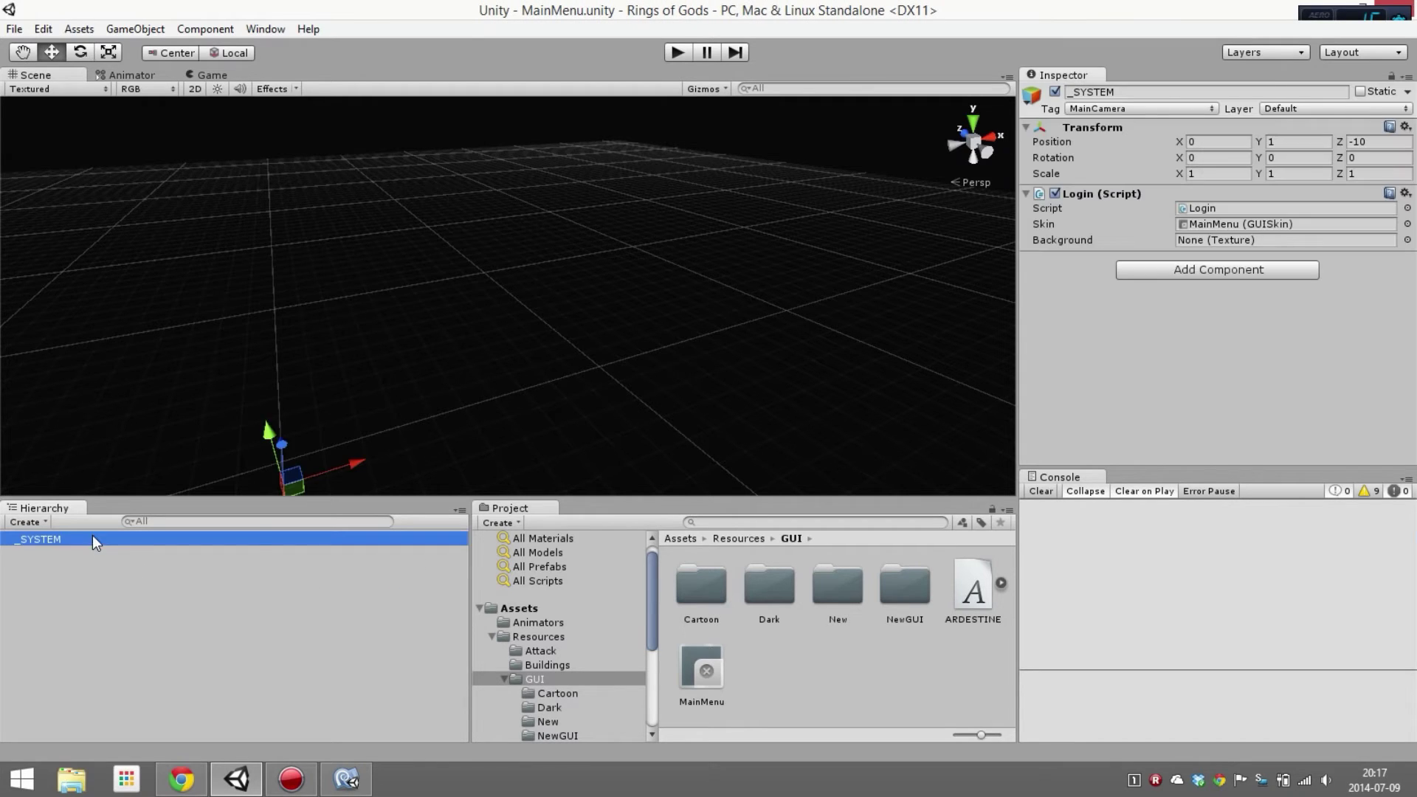
- Drag the Background texture from GUI/New into _SYSTEM's Login Background slot
double_click(836, 586)
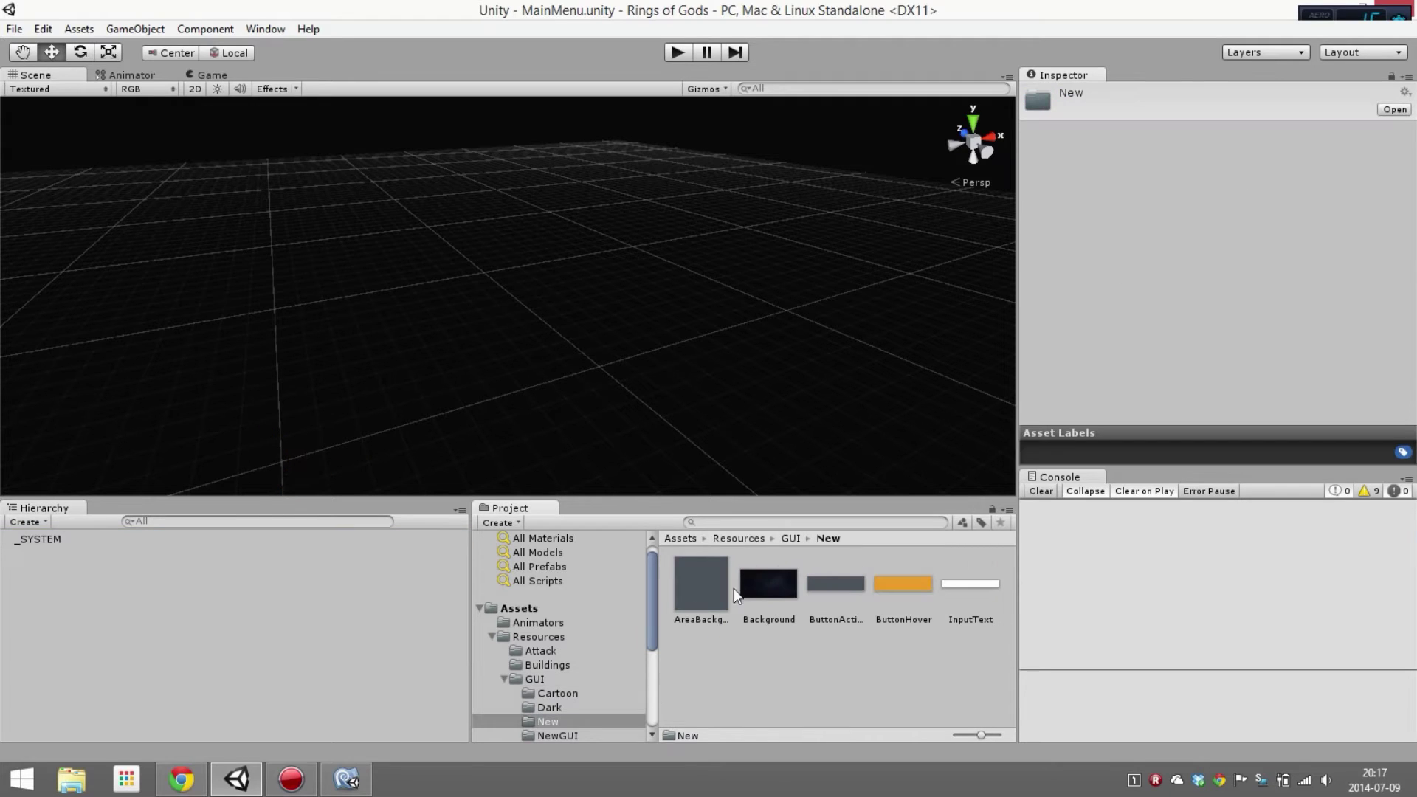
left_click(37, 538)
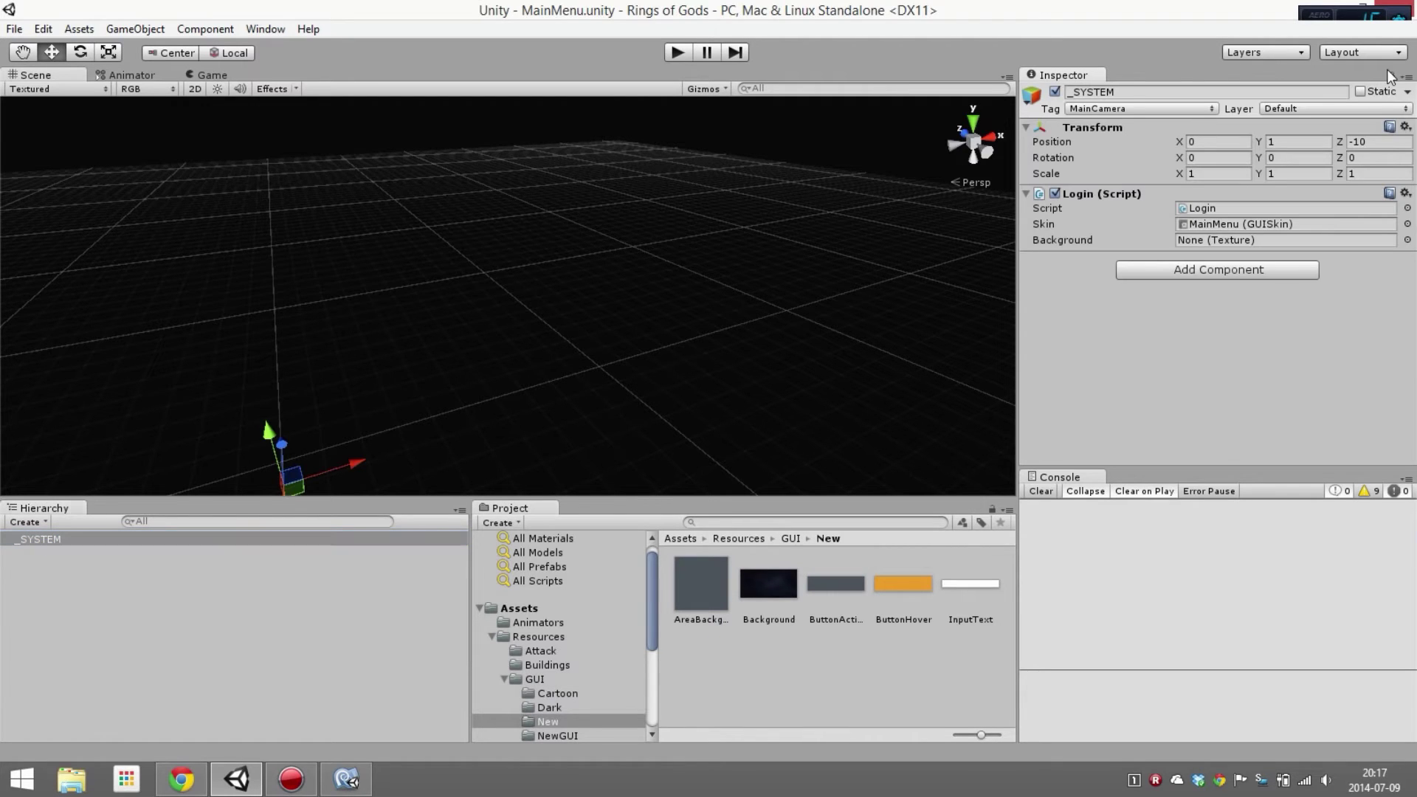
left_click_drag(774, 594, 1284, 240)
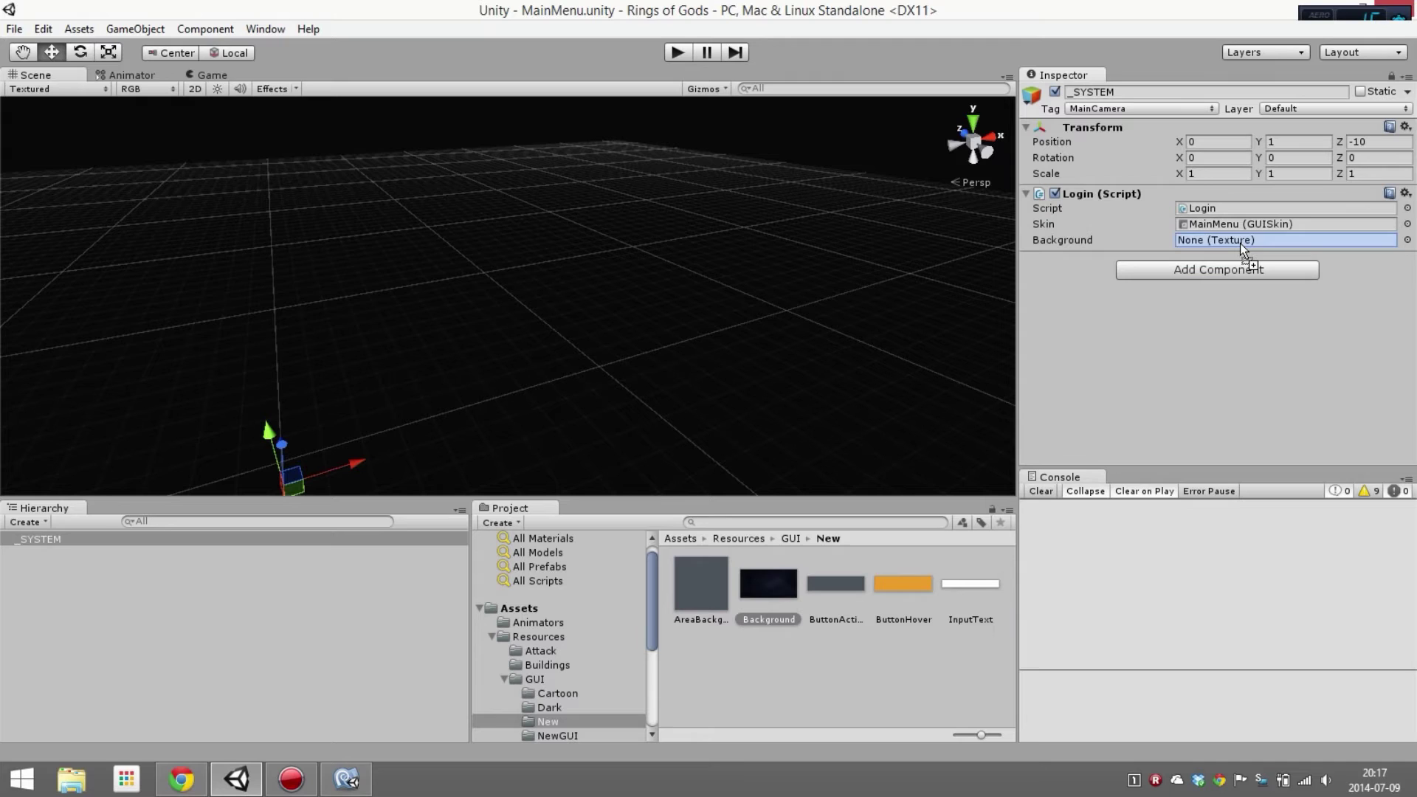
- Browse the Attack prefabs Tornado and KulaOgnia, open the Dark folder, and unlock the Inspector
left_click(566, 650)
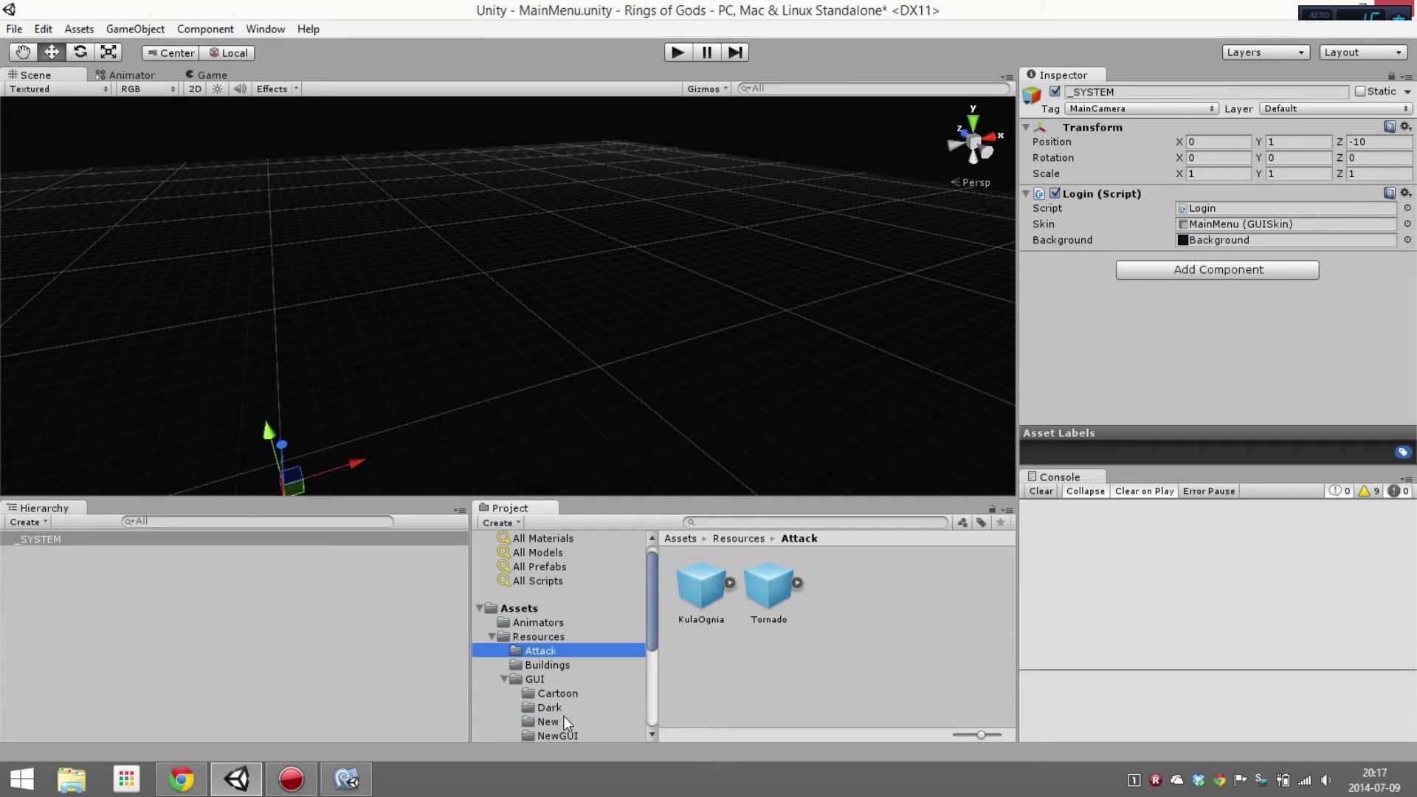
left_click(772, 592)
left_click(701, 587)
left_click(549, 707)
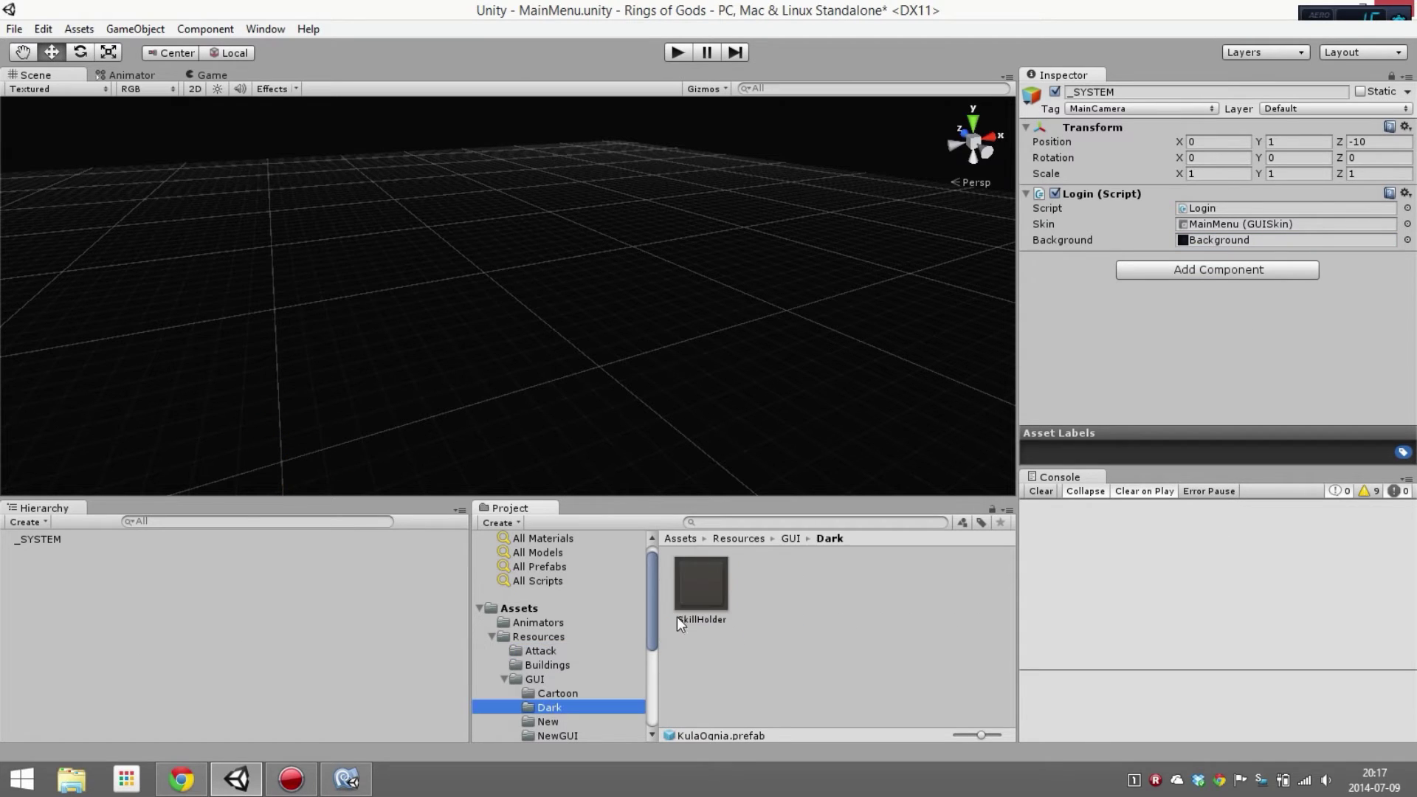
left_click(1392, 76)
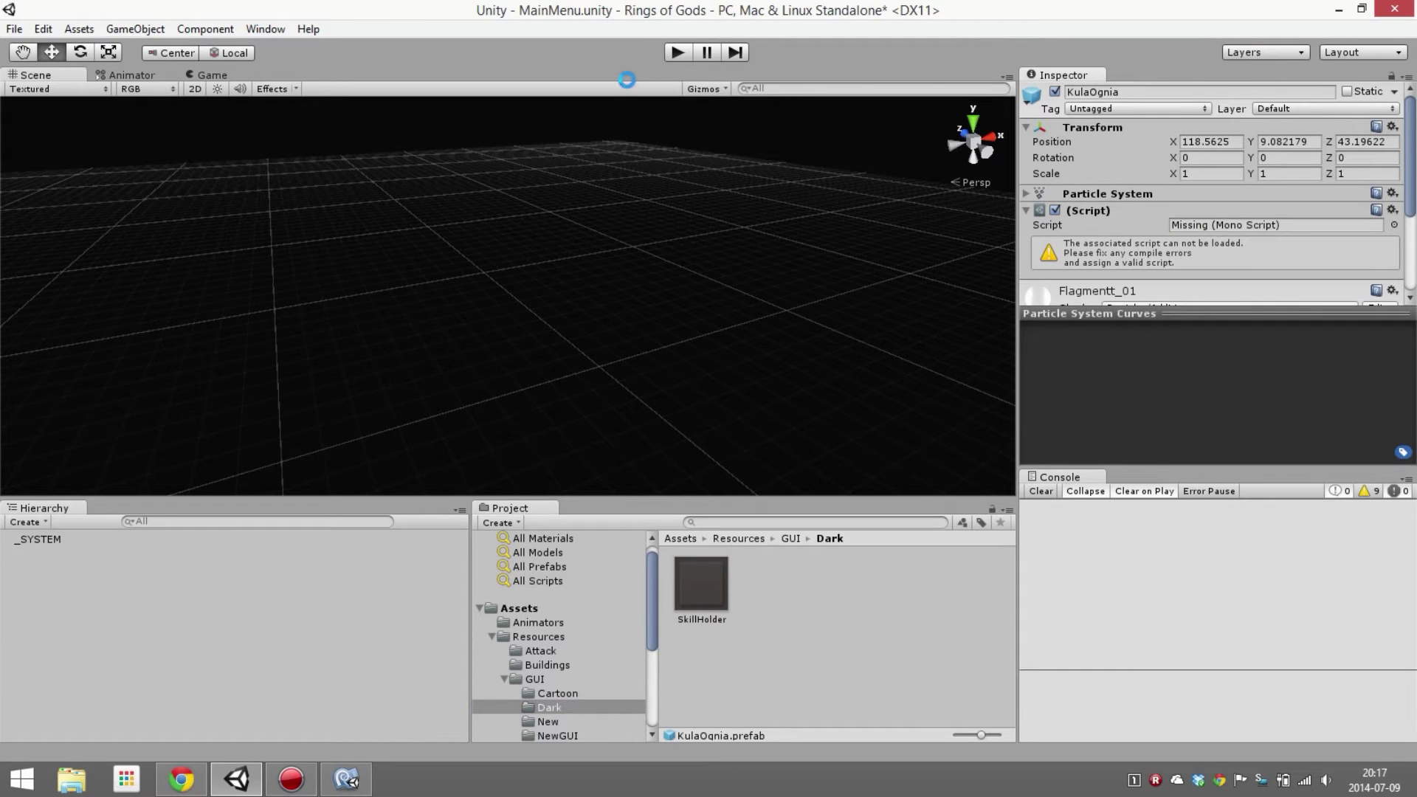
left_click(678, 50)
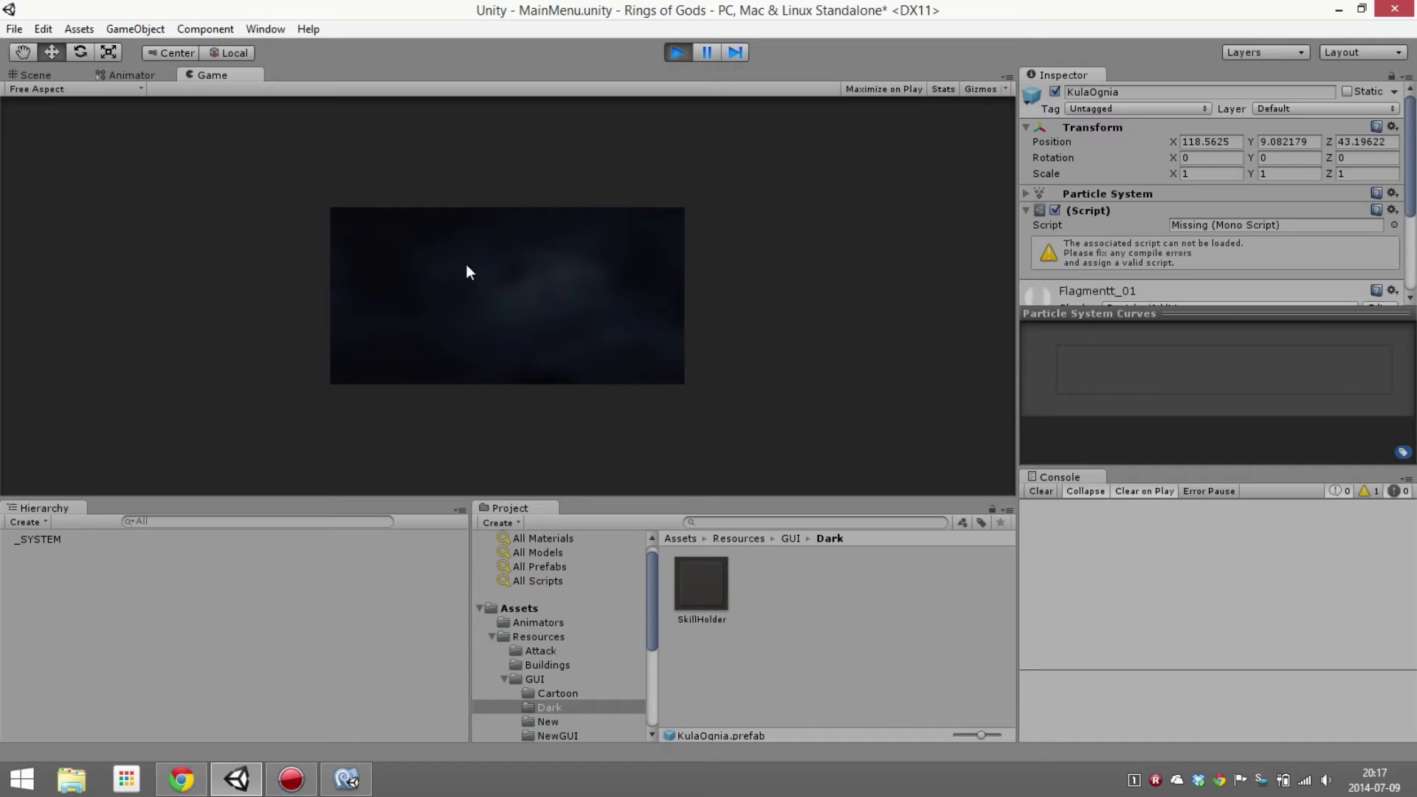
left_click(676, 52)
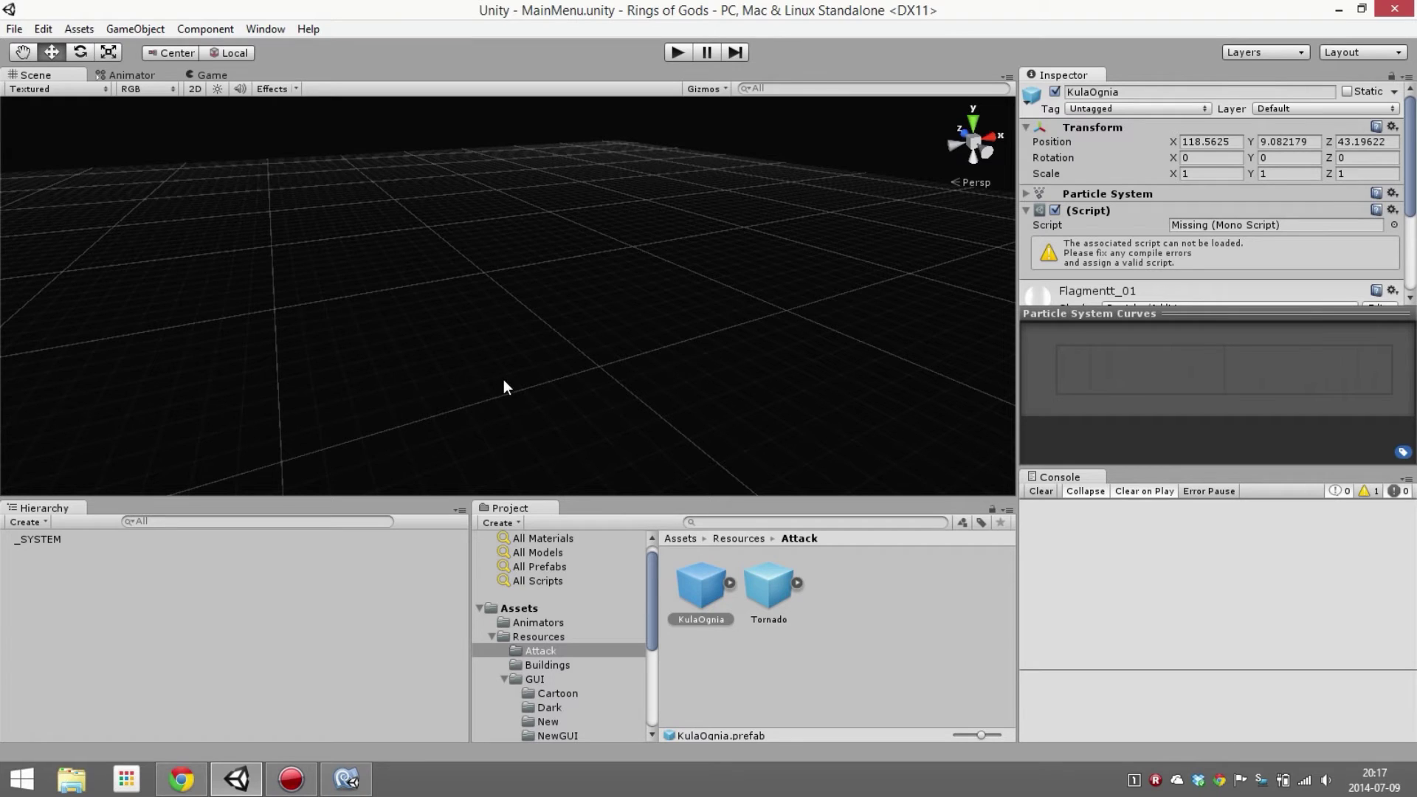
left_click(341, 780)
- Replace DrawTexture's _loginArea with new Rect(0,0, Screen.width, Screen.height) and save Login.cs
left_click_drag(301, 389, 224, 389)
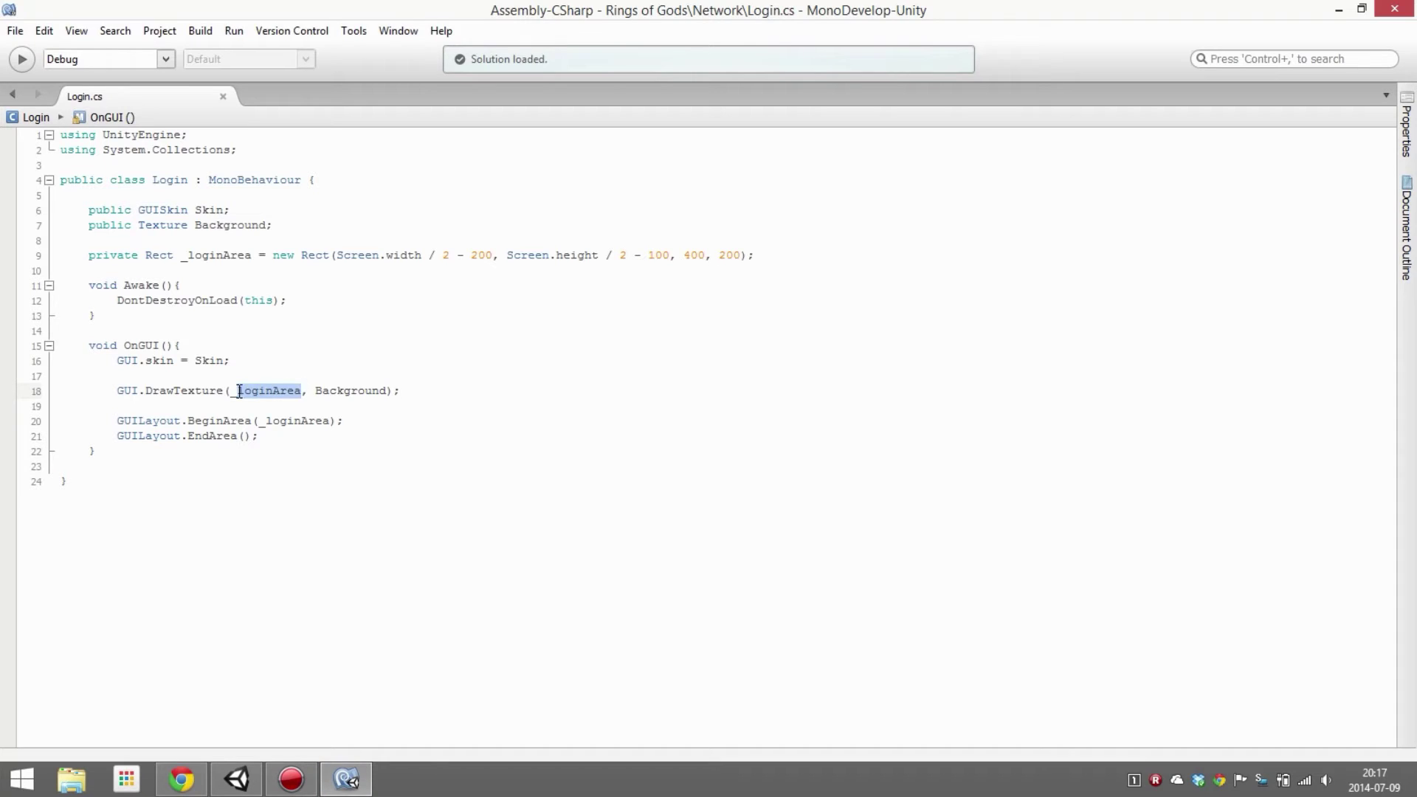
key("BackSpace")
type("new Rect(0,0,")
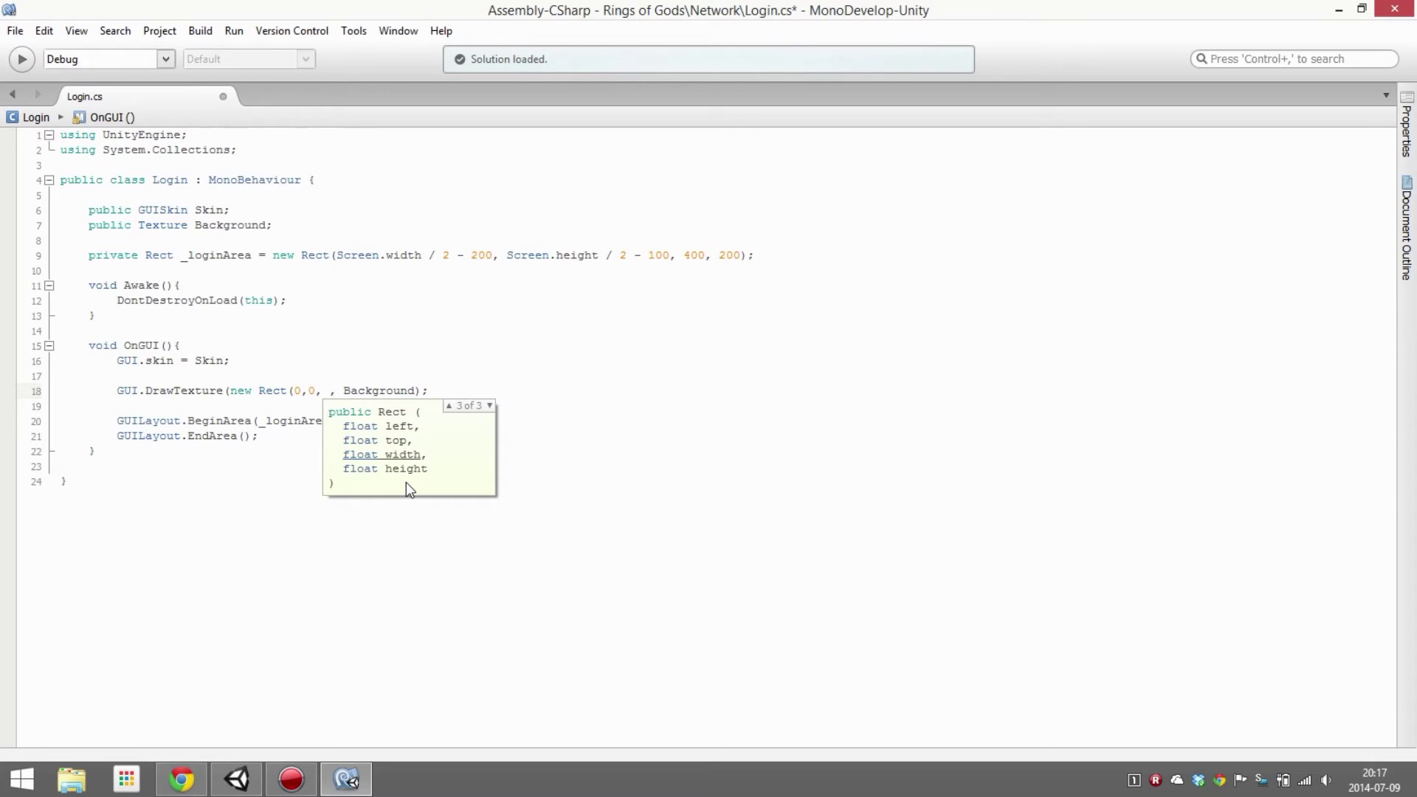
type("Scre")
key("Return")
type(".wi")
key("Return")
type(", Scre")
key("Return")
type(".he")
key("Return")
type(")")
key("ctrl+s")
key("alt+Tab")
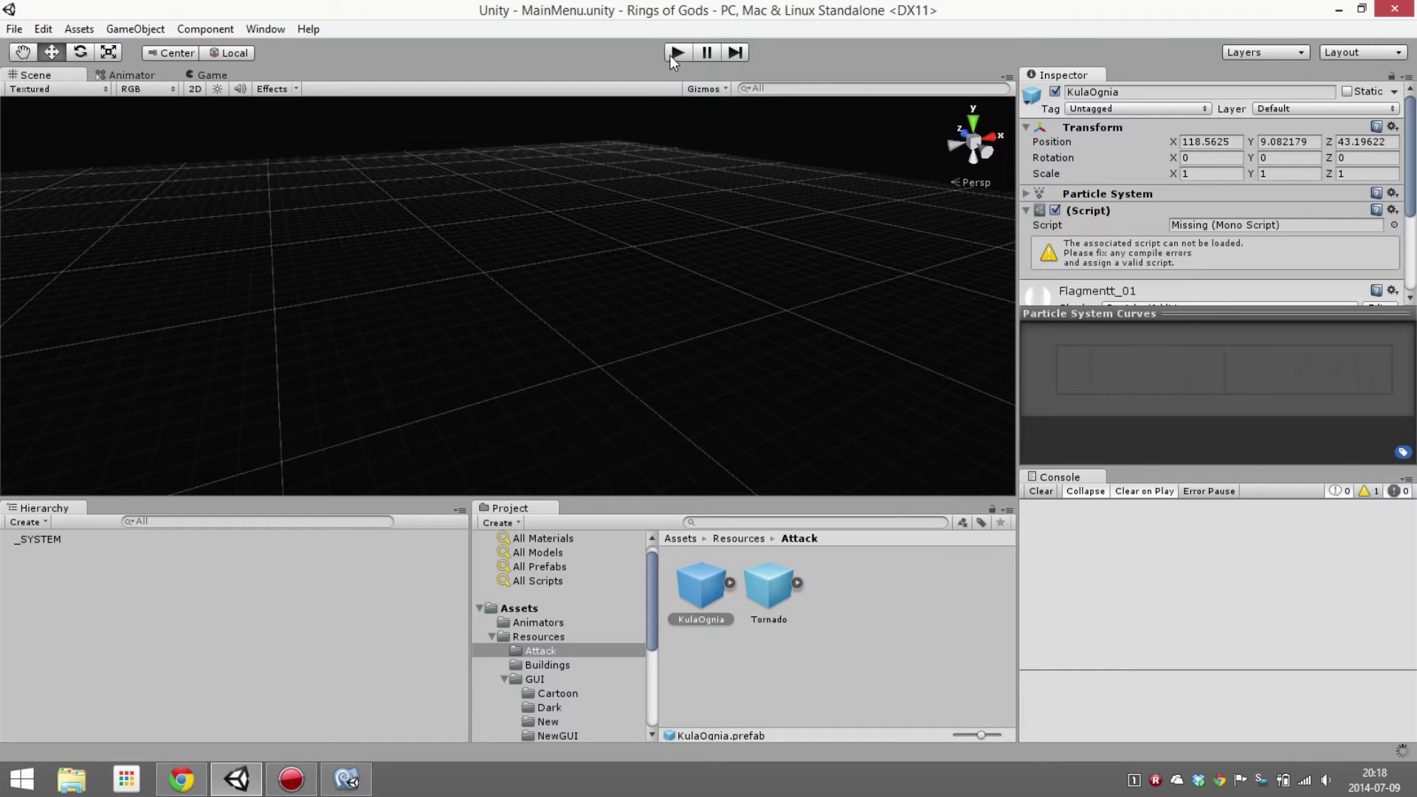
- Test-run the game to check the background, then remove KulaOgnia's missing-script component
left_click(673, 53)
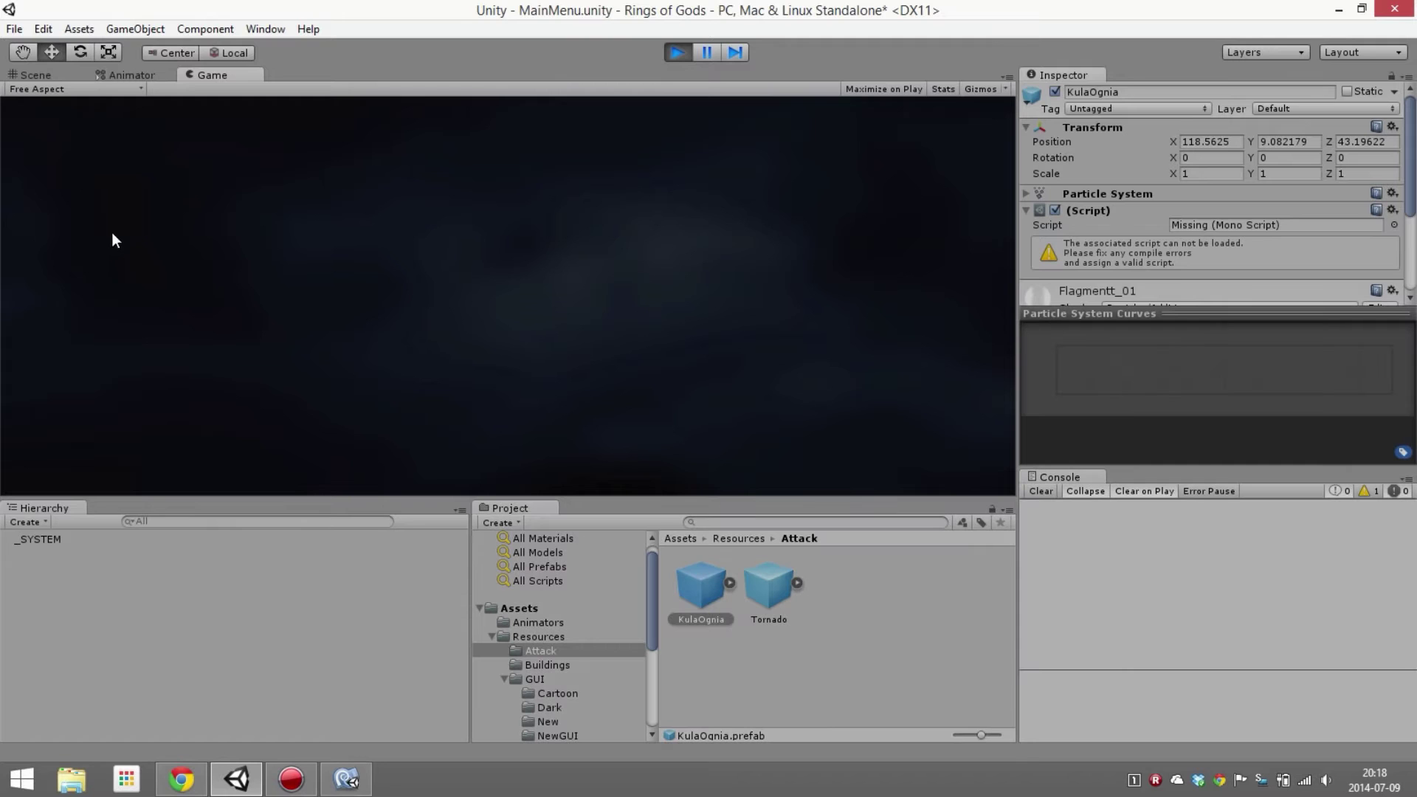
left_click(689, 54)
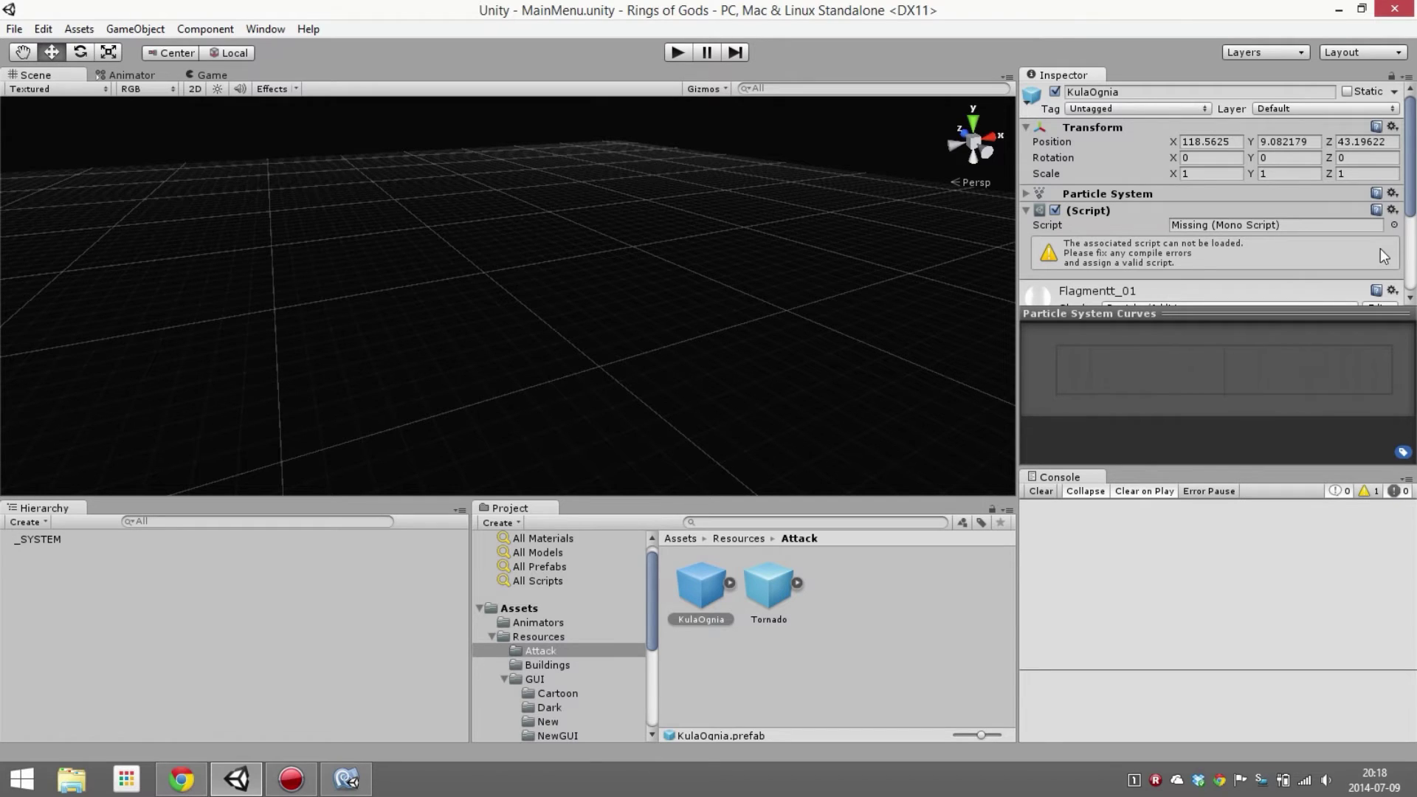
left_click(1393, 210)
left_click(1336, 293)
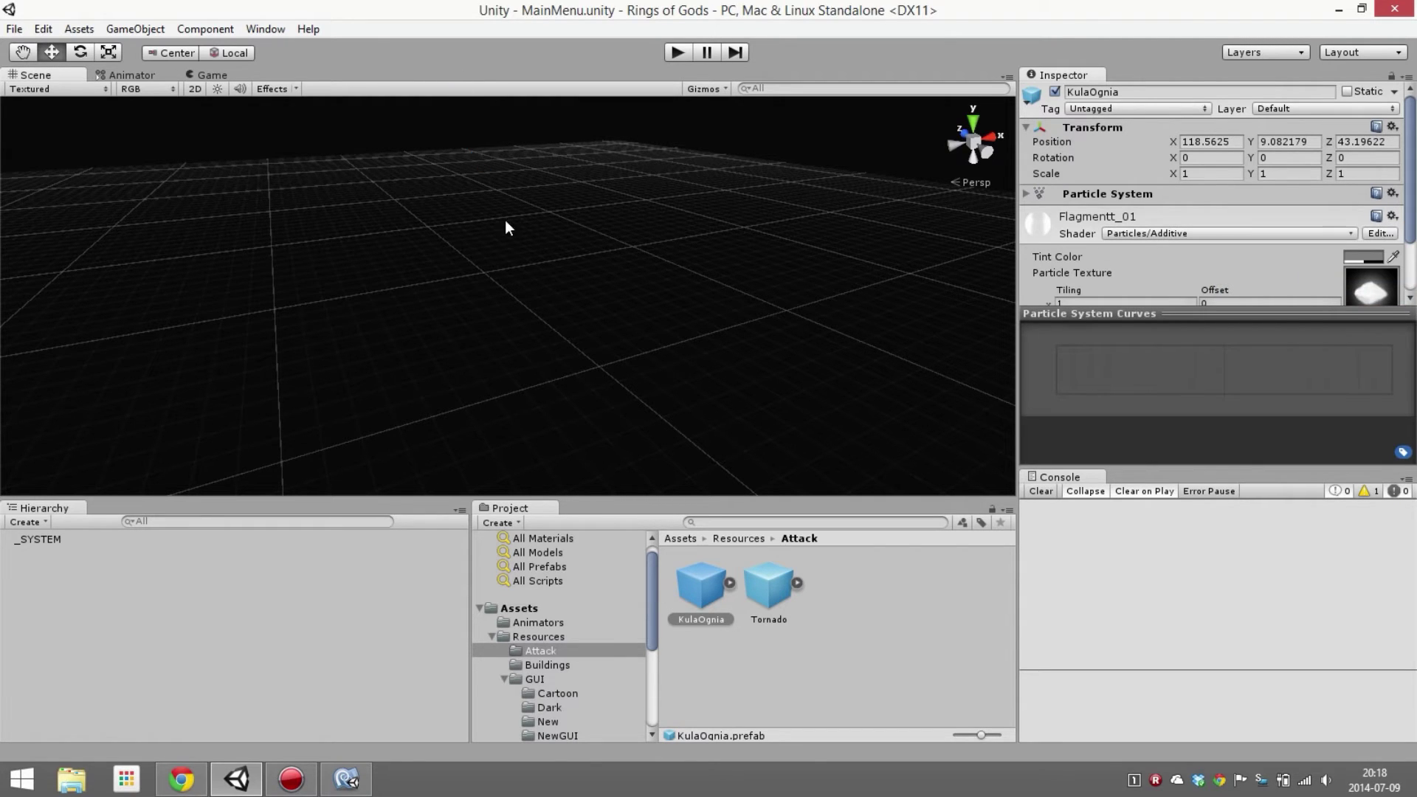
- Open Rings of Gods/Network, select _SYSTEM, and place the caret after BeginArea in Login.cs
scroll(516, 710, "down", 5)
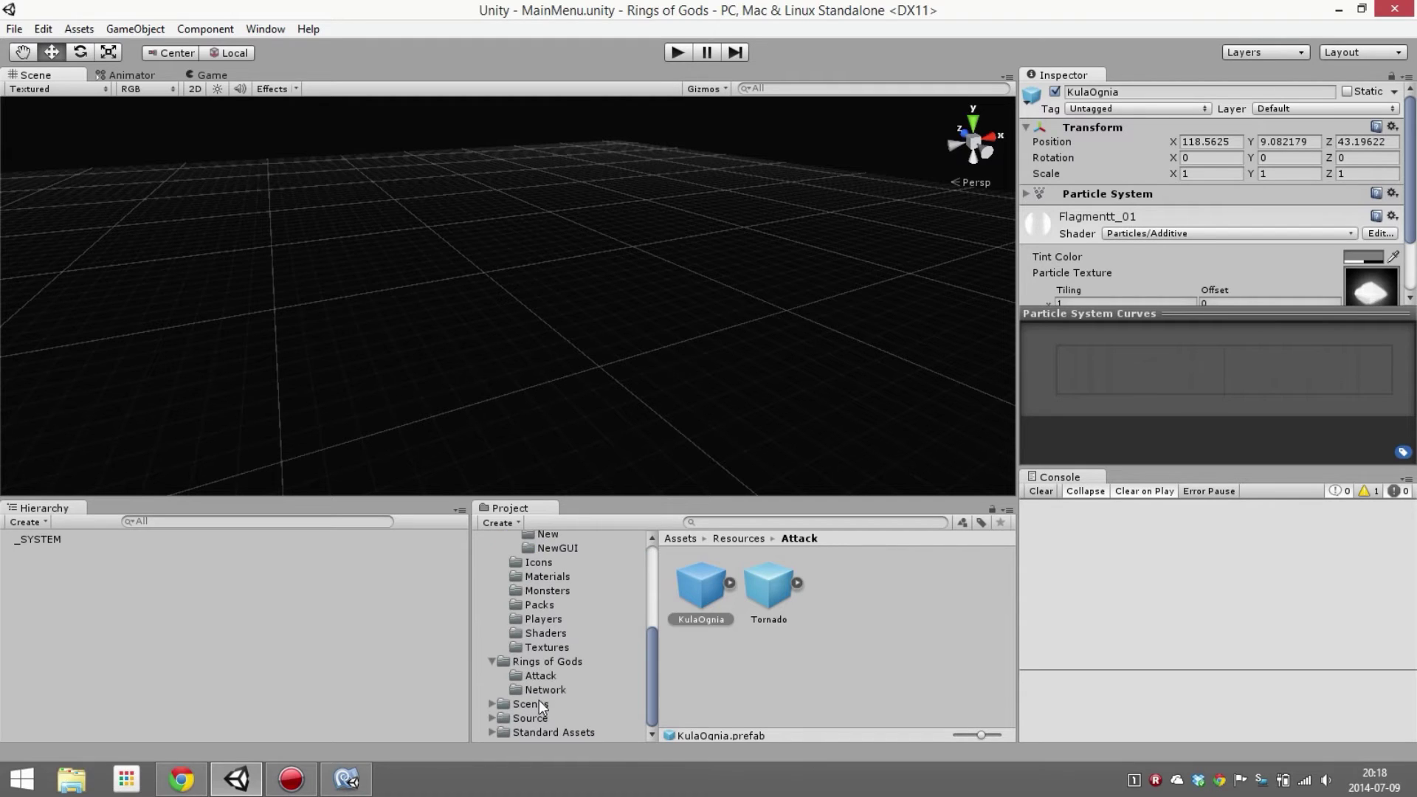
left_click(542, 673)
left_click(543, 686)
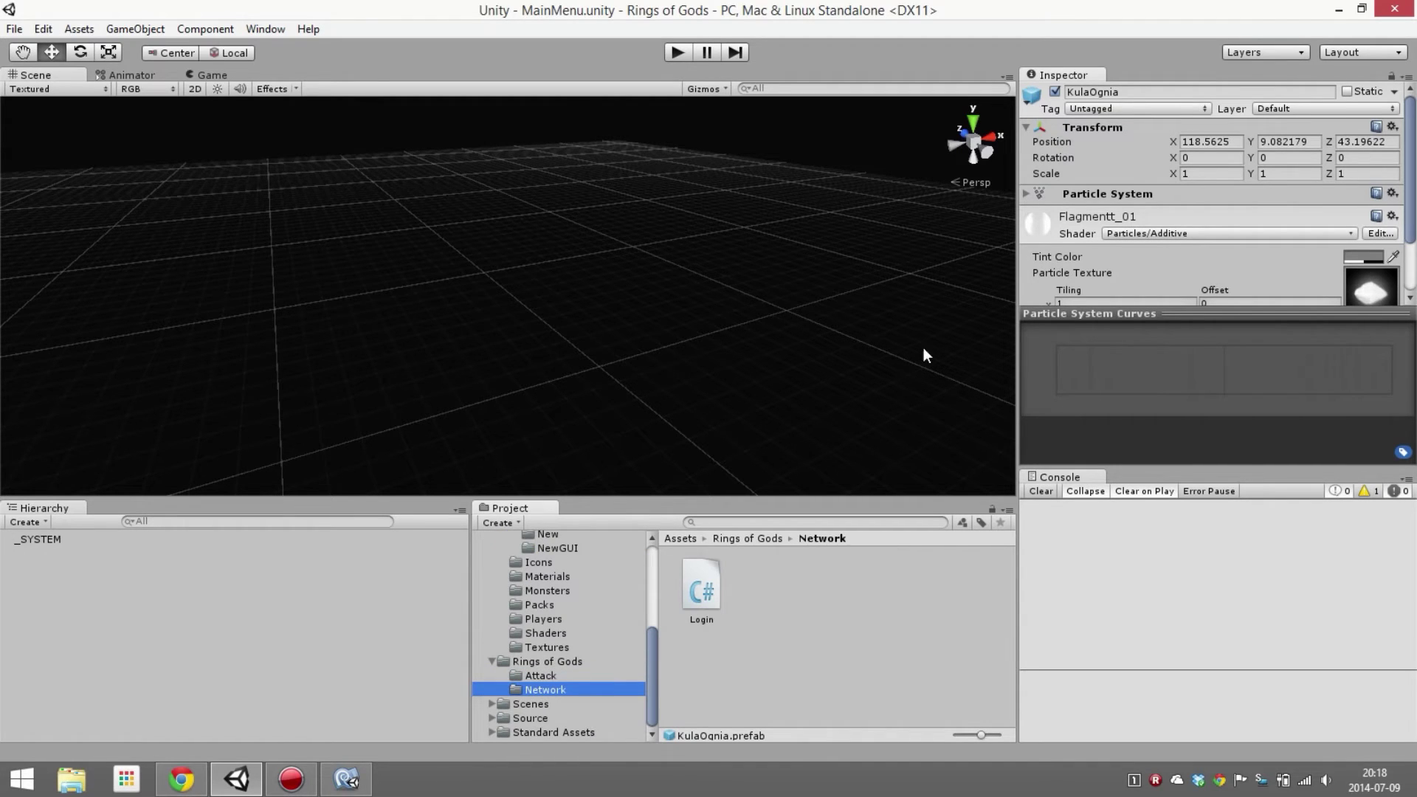
left_click(98, 544)
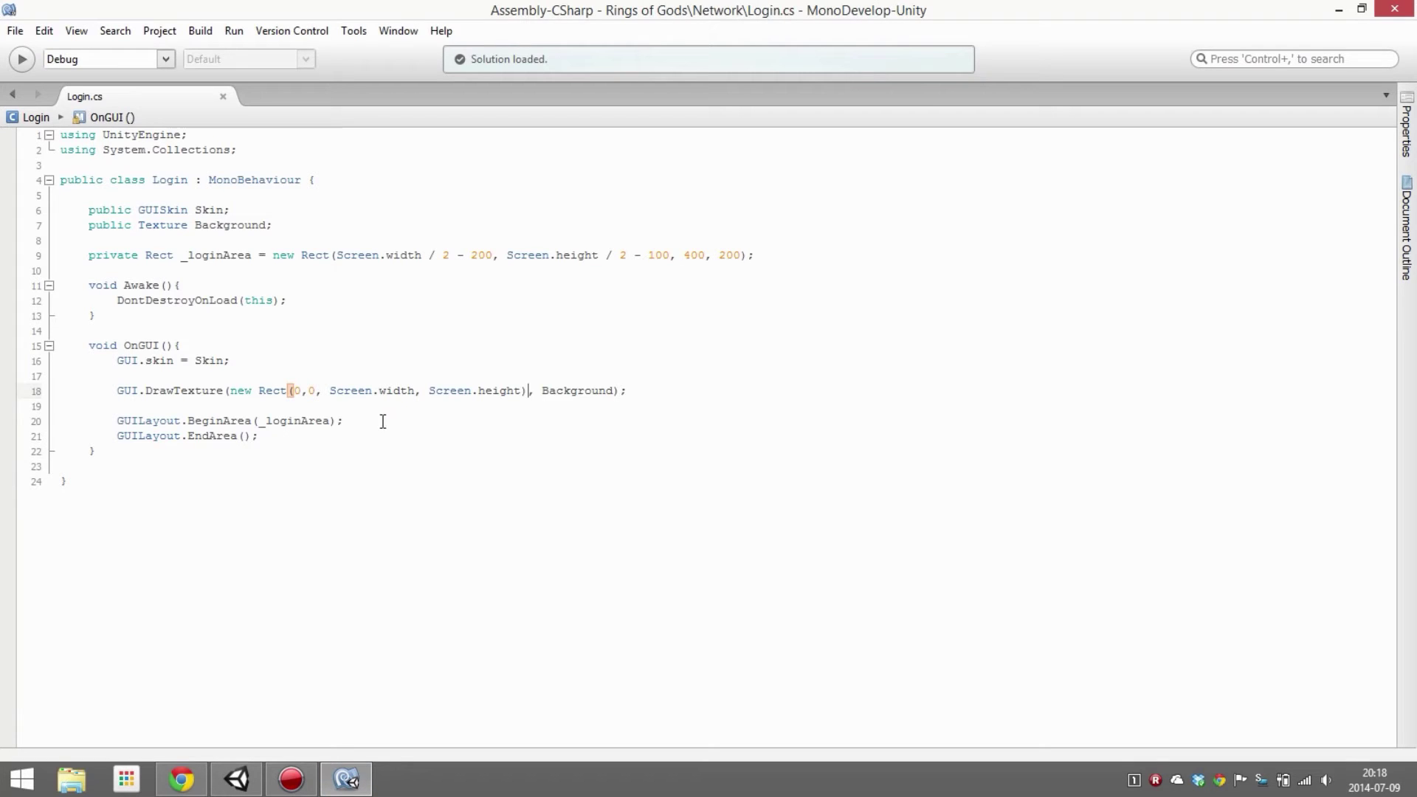
left_click(382, 421)
- Add a GUILayout.Label("Login"); line after BeginArea
key("Return")
key("Return")
key("Up")
key("Return")
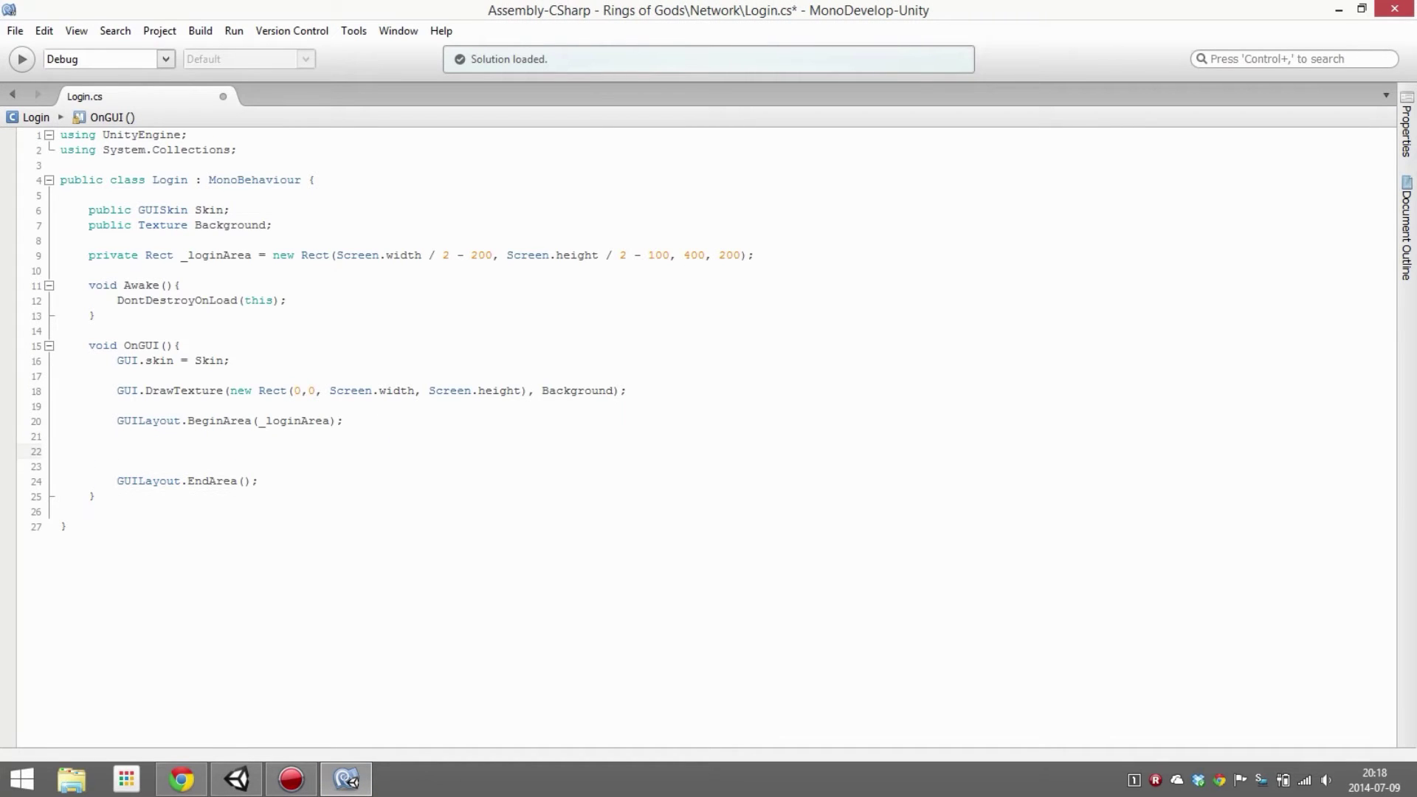
type("GUILayout.Label(\"Login\"")
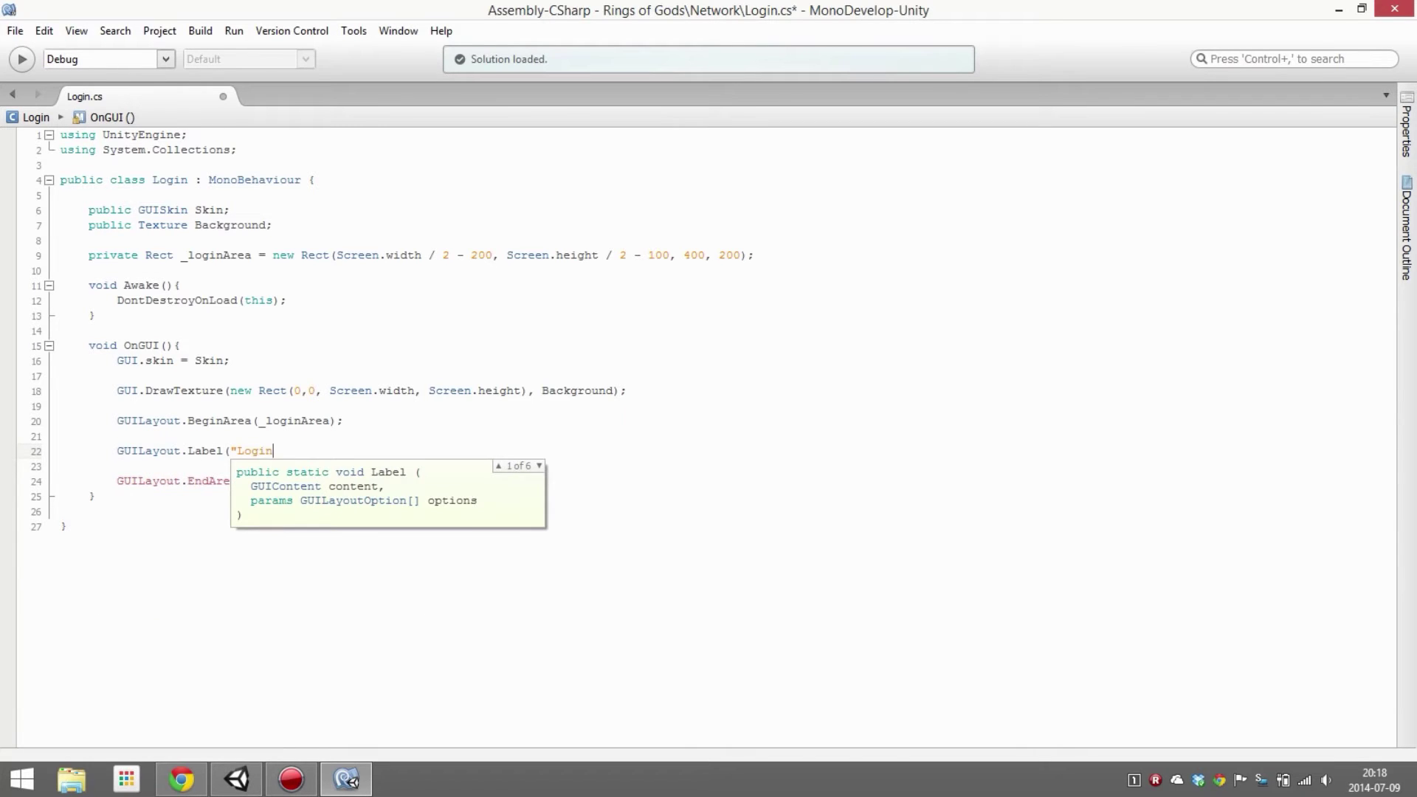
type(");")
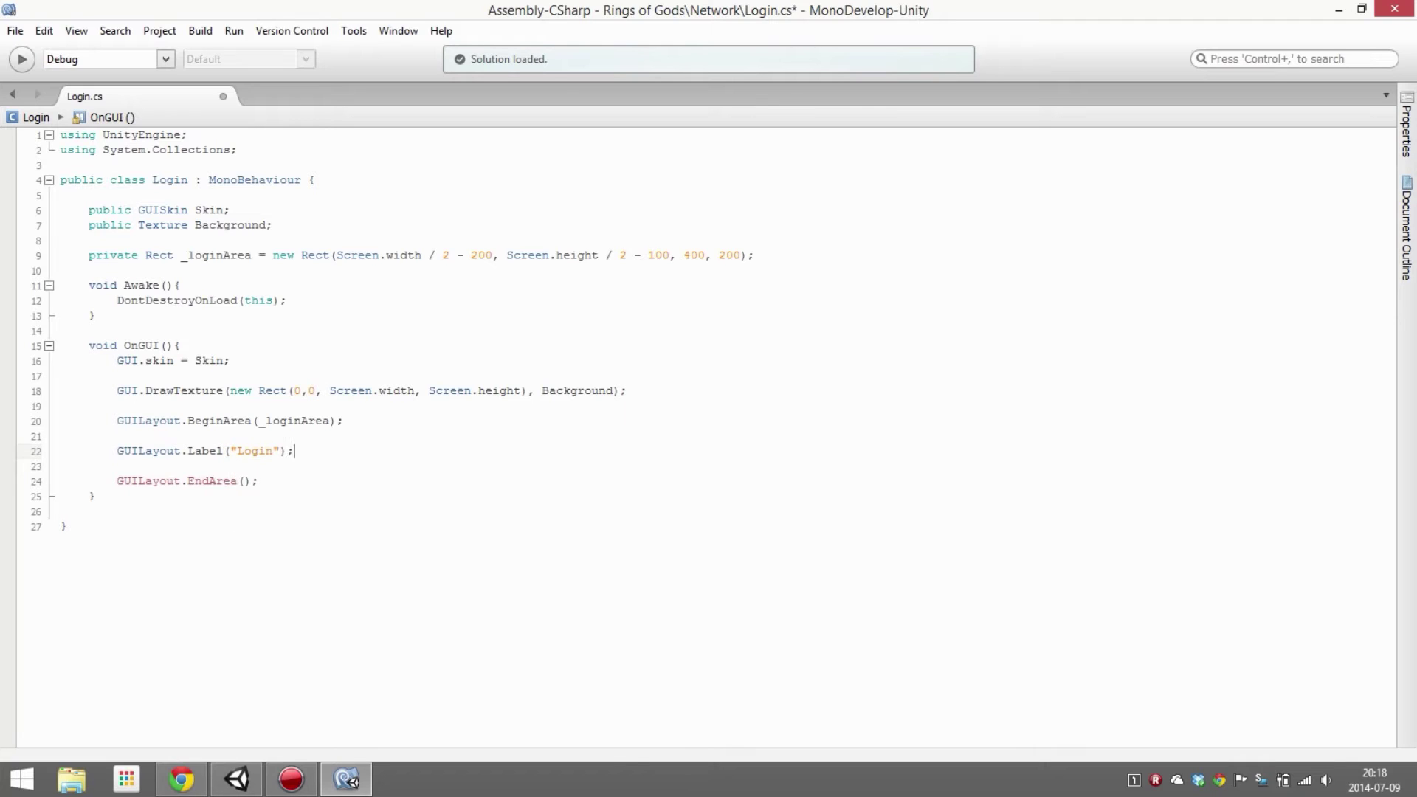
key("Return")
- Open a horizontal row with GUILayout.BeginHorizontal(); above the Login label
key("Up")
key("Up")
key("Return")
type("GuiLa")
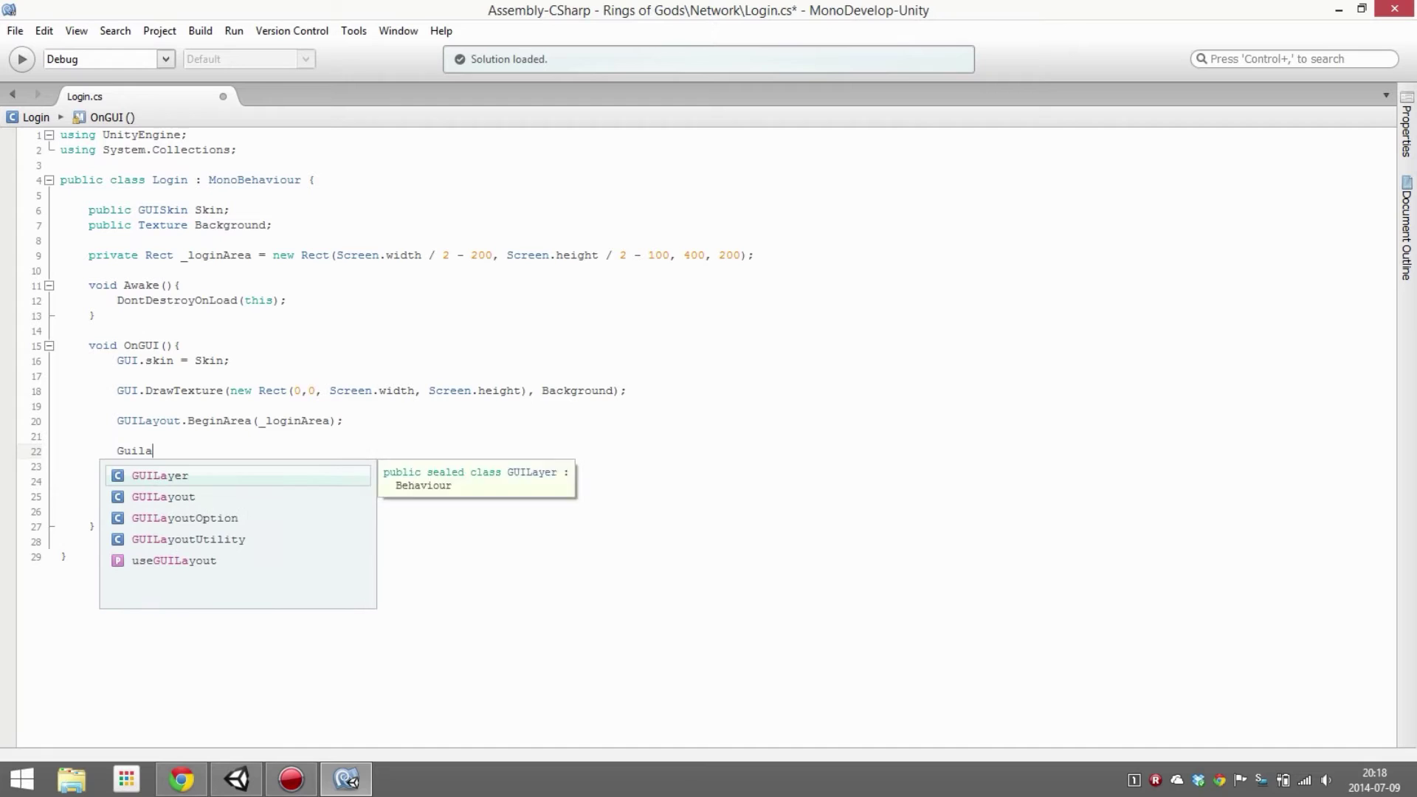
key("Return")
type(".beg")
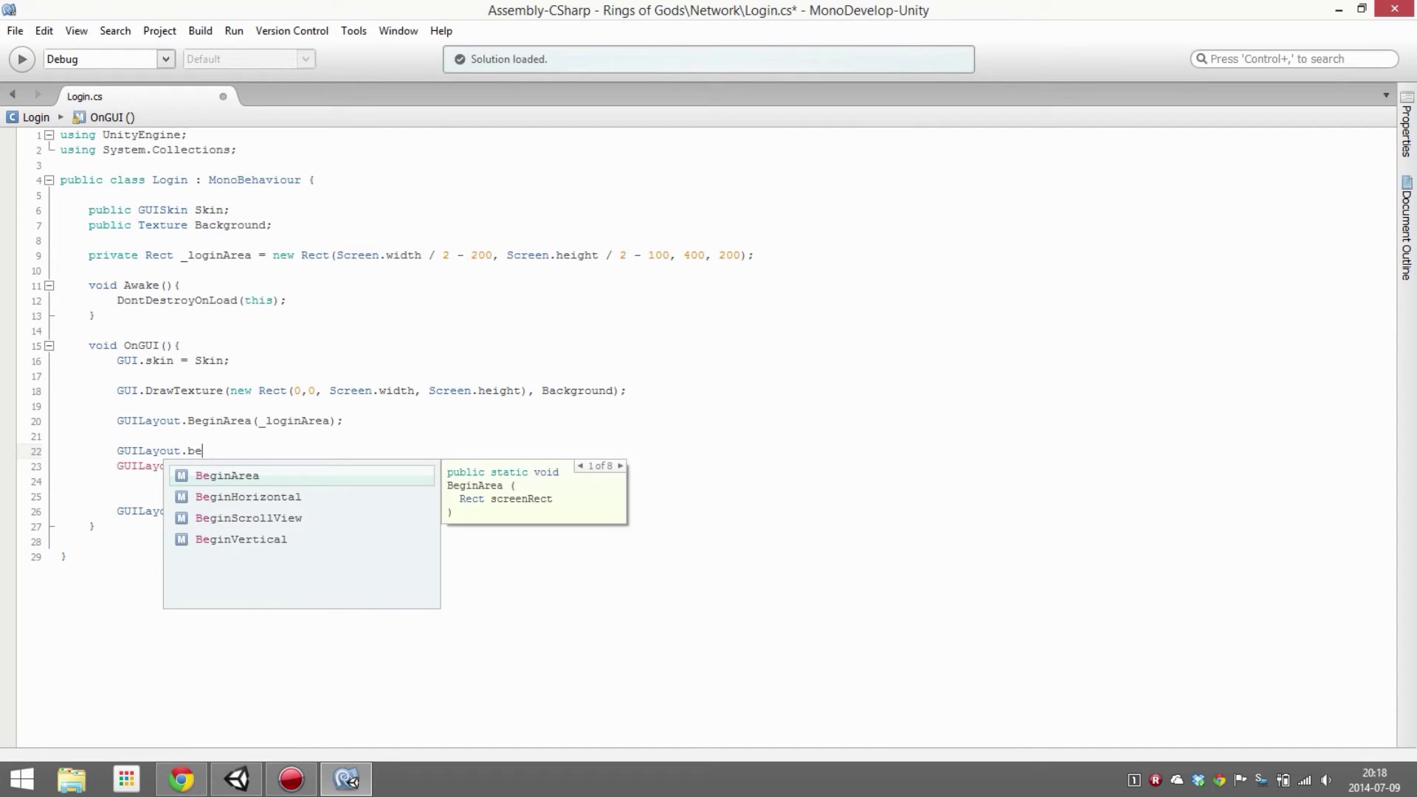
key("Down")
type("();")
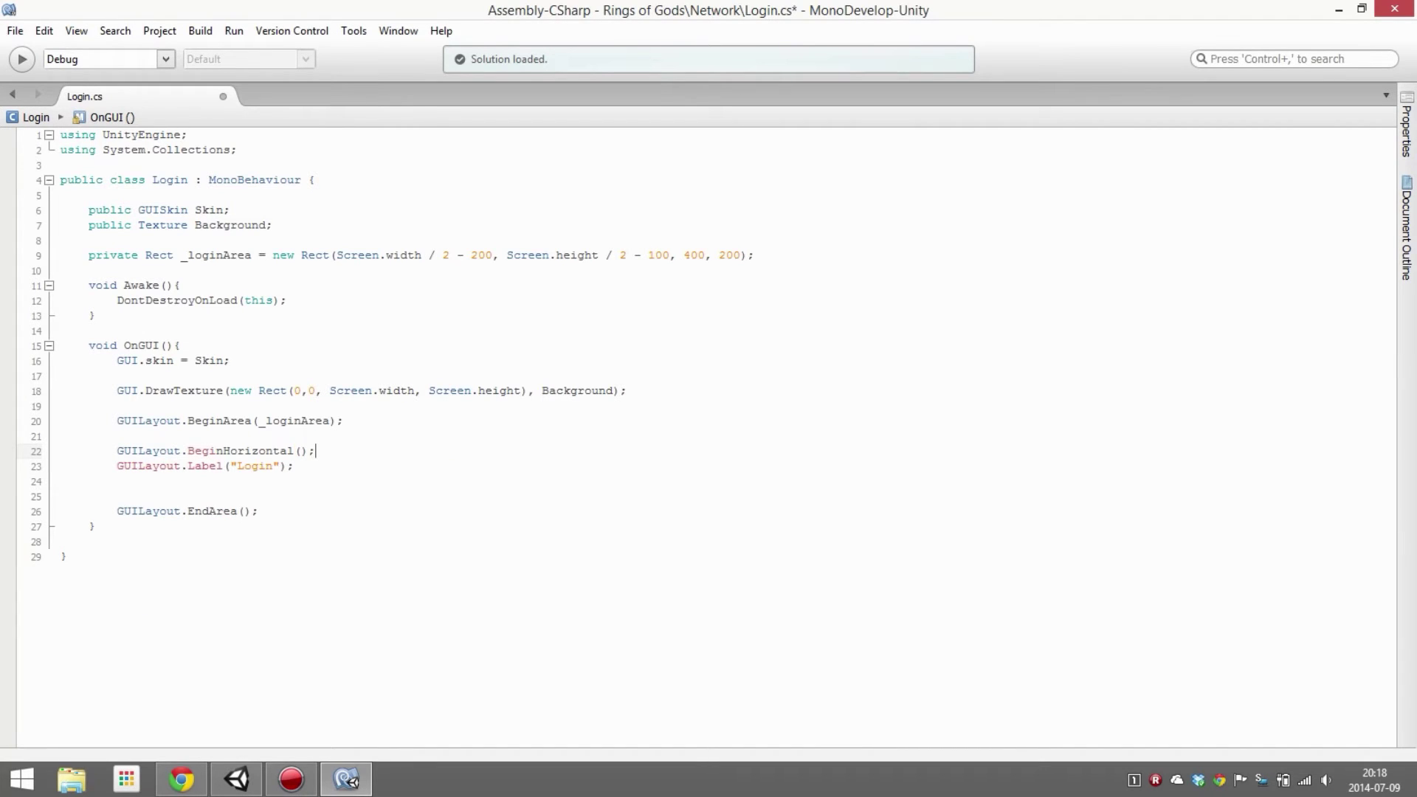
- Add a GUILayout.TextField line below the Login label
key("Return")
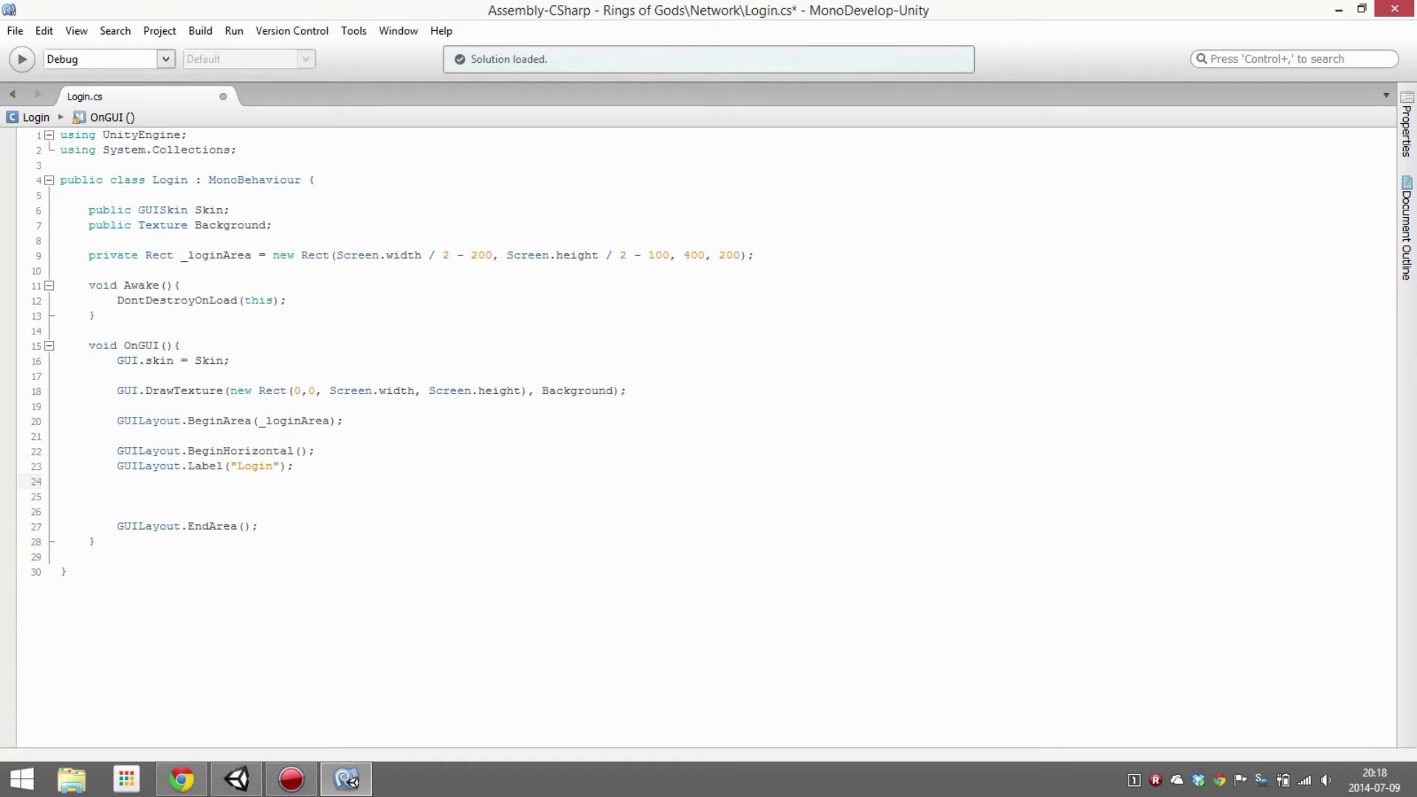
type("GUILayout/.")
key("BackSpace")
key("BackSpace")
type(".tex")
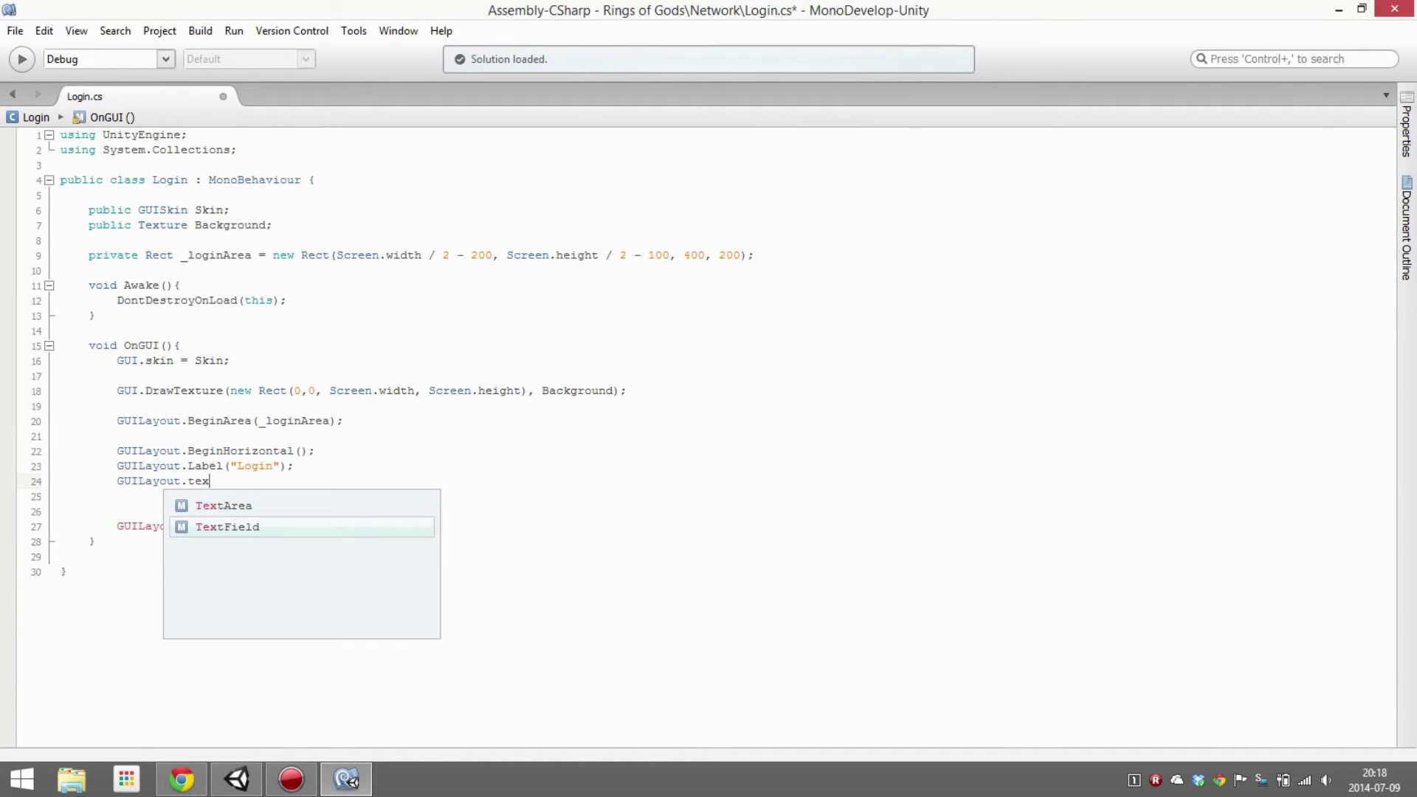
type("(\"")
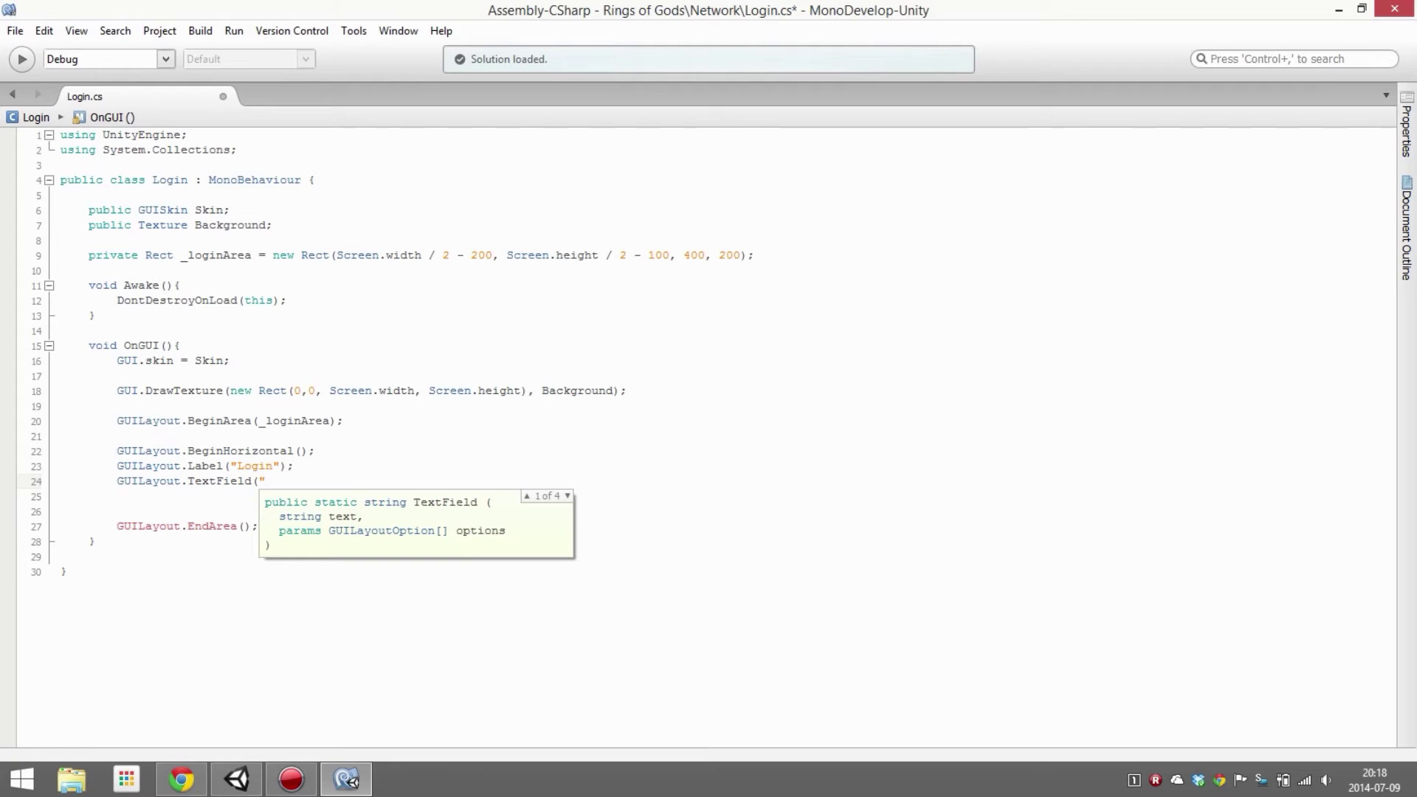
type(");")
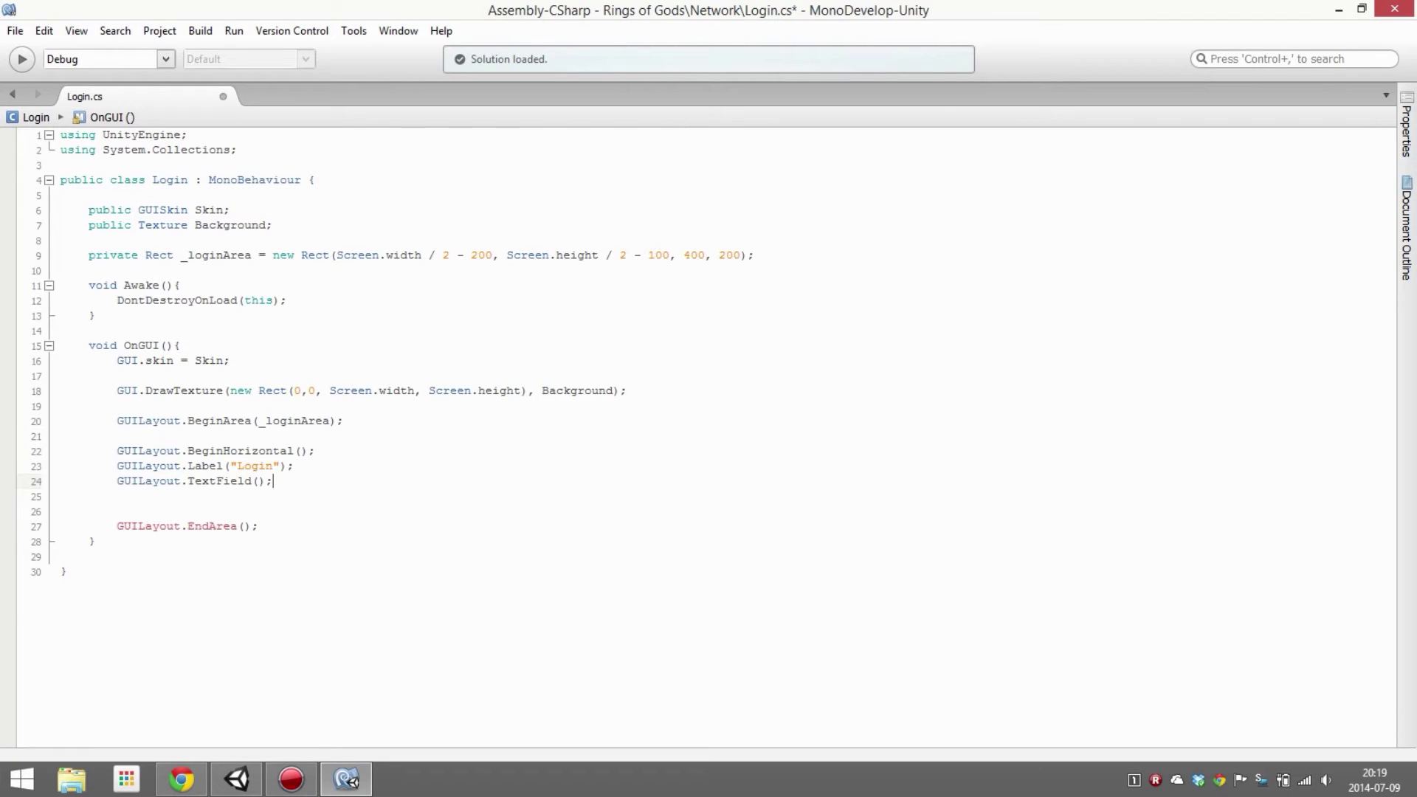
key("Return")
key("Return")
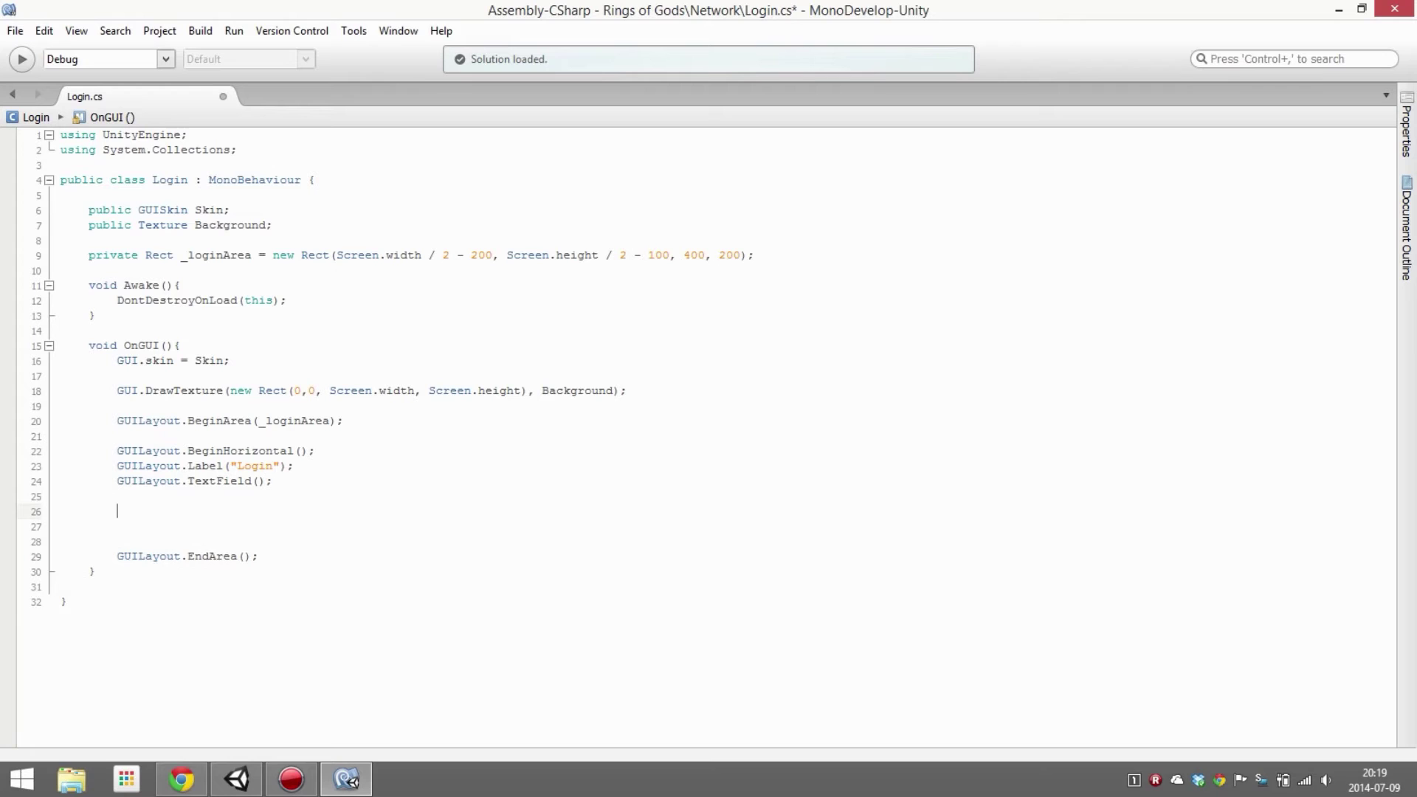
key("BackSpace")
- Close the row with GUILayout.EndHorizontal();
type("GUILa")
key("Down")
type(".en")
key("Down")
key("Down")
key("Down")
key("Up")
key("Up")
key("Return")
type("();")
- Change the label to Label("Login", 25) and save the script
left_click(273, 481)
left_click(292, 465)
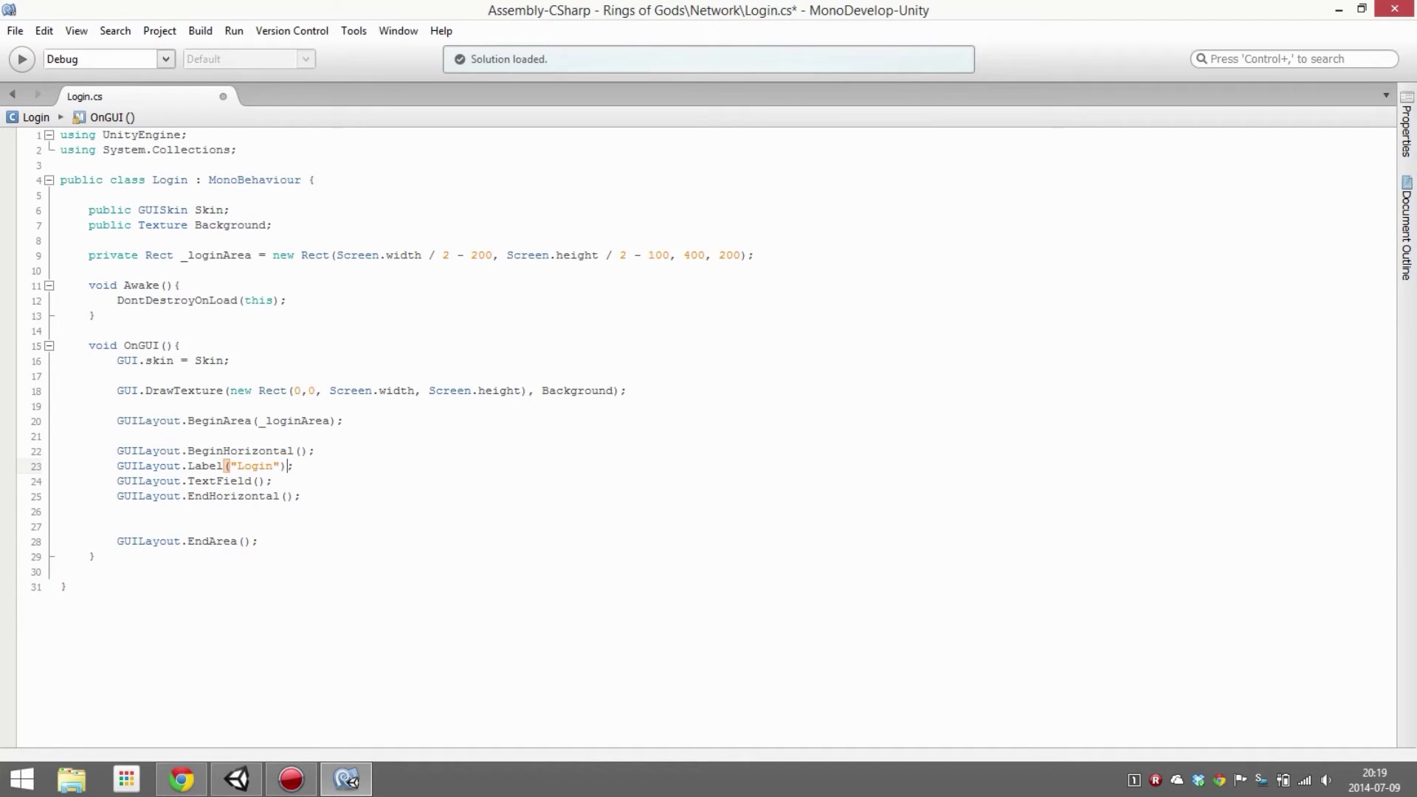
type(", 25")
key("ctrl+s")
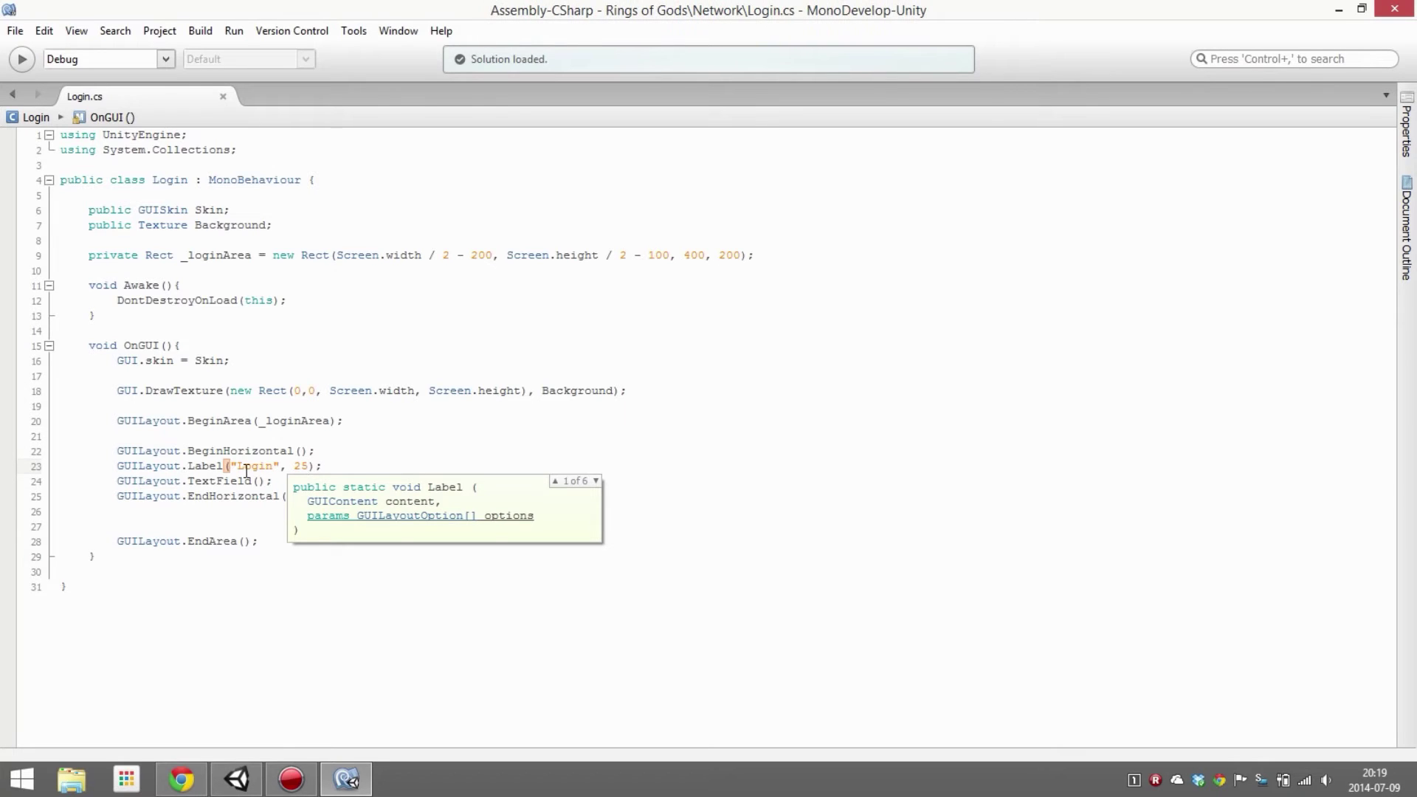
- Duplicate the Login row, lines 22–25, directly beneath it
left_click(328, 507)
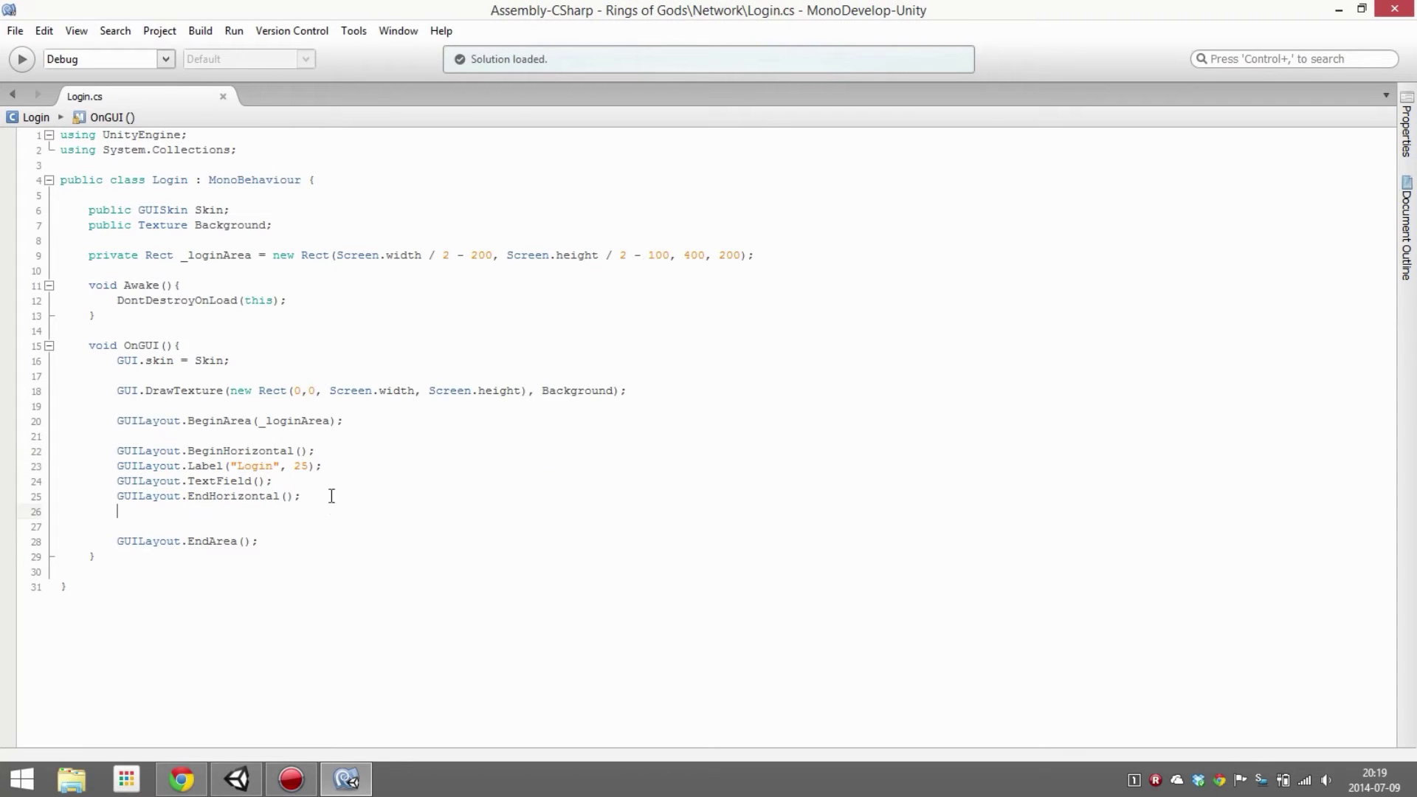
key("Return")
key("Return")
key("Up")
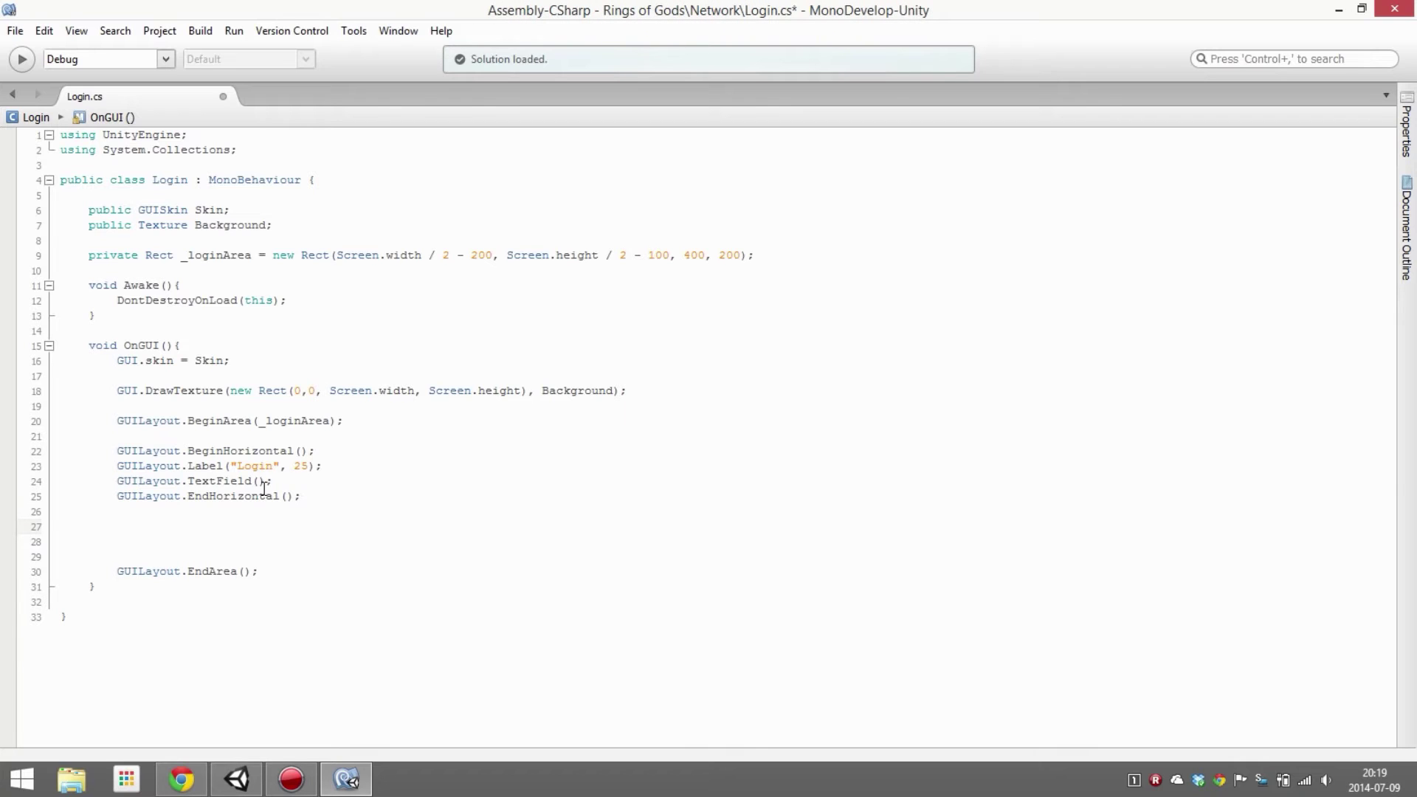
left_click_drag(301, 496, 116, 450)
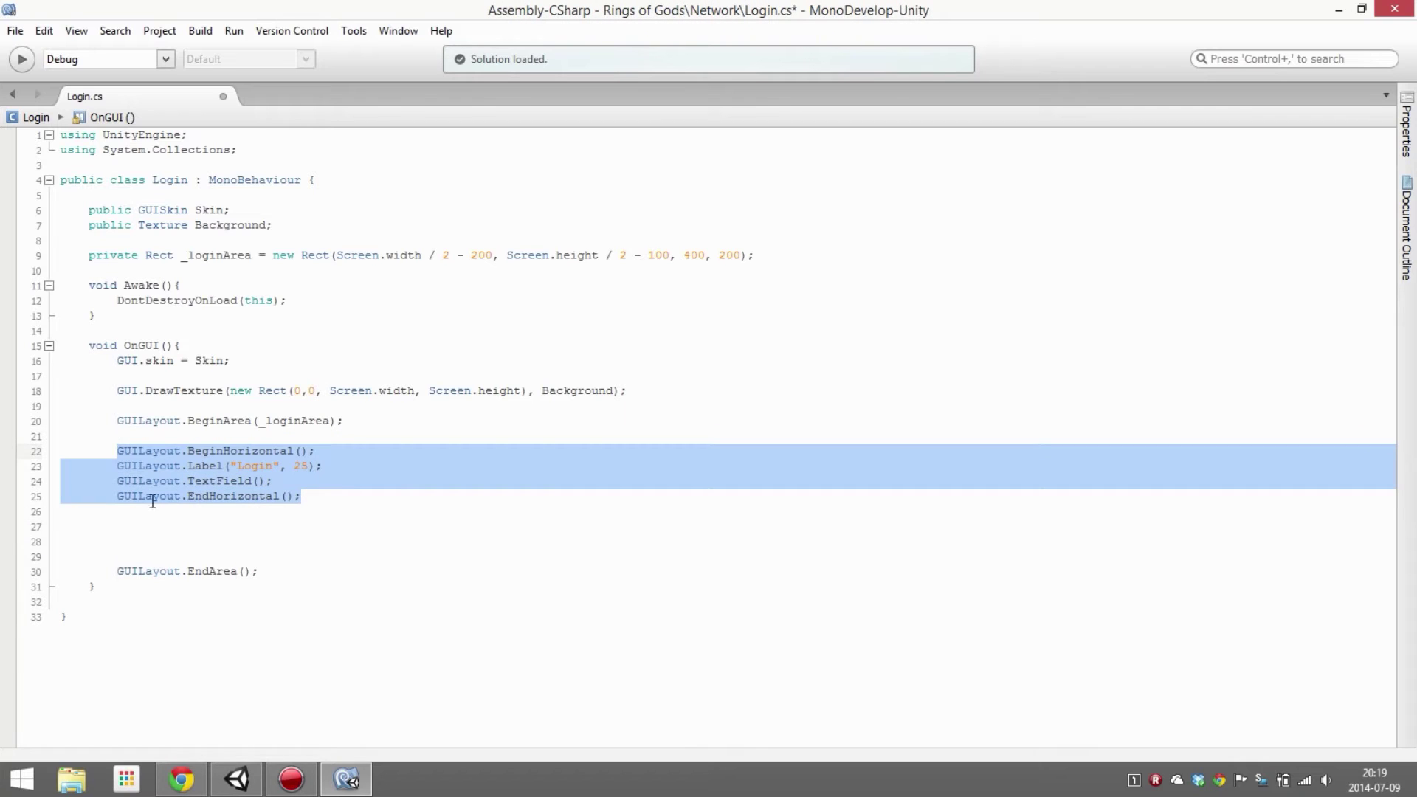
key("ctrl+c")
left_click(222, 526)
key("ctrl+v")
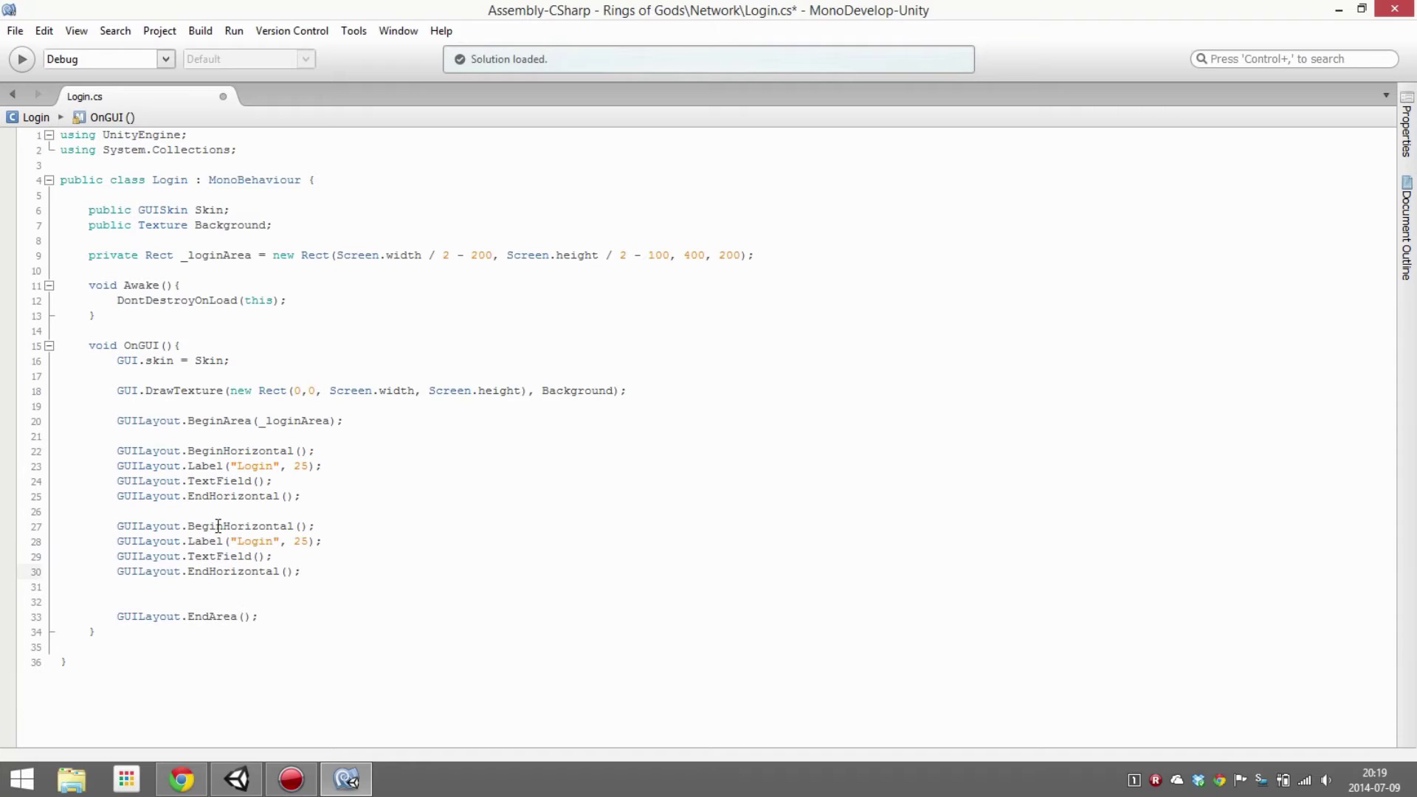
- Rename the second label to Hasło and give the Login TextField arguments ("", 25)
double_click(261, 540)
type("Hasło")
key("BackSpace")
key("Left")
type("a")
left_click(301, 555)
left_click(316, 466)
key("BackSpace")
key("BackSpace")
key("BackSpace")
left_click(257, 481)
type("\"\", ")
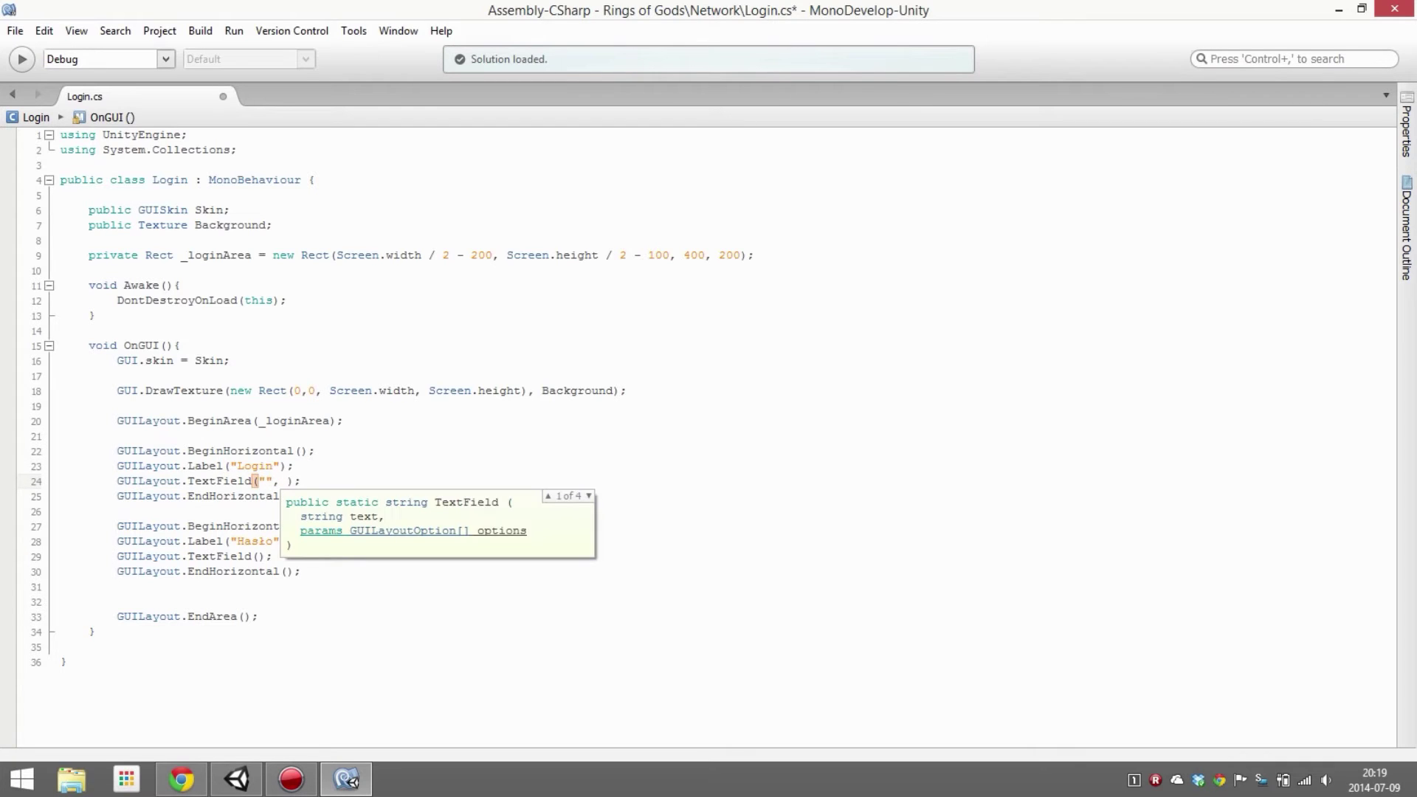
type("25)")
- Replace the Hasło row's TextField with PasswordField("", "*"[0], 25) and save the script
left_click(305, 541)
key("BackSpace")
key("BackSpace")
key("BackSpace")
key("BackSpace")
key("Down")
key("Left")
key("End")
key("BackSpace")
key("BackSpace")
key("BackSpace")
key("BackSpace")
key("BackSpace")
key("BackSpace")
key("BackSpace")
type(".Pa")
key("Return")
type("(\"\", \"")
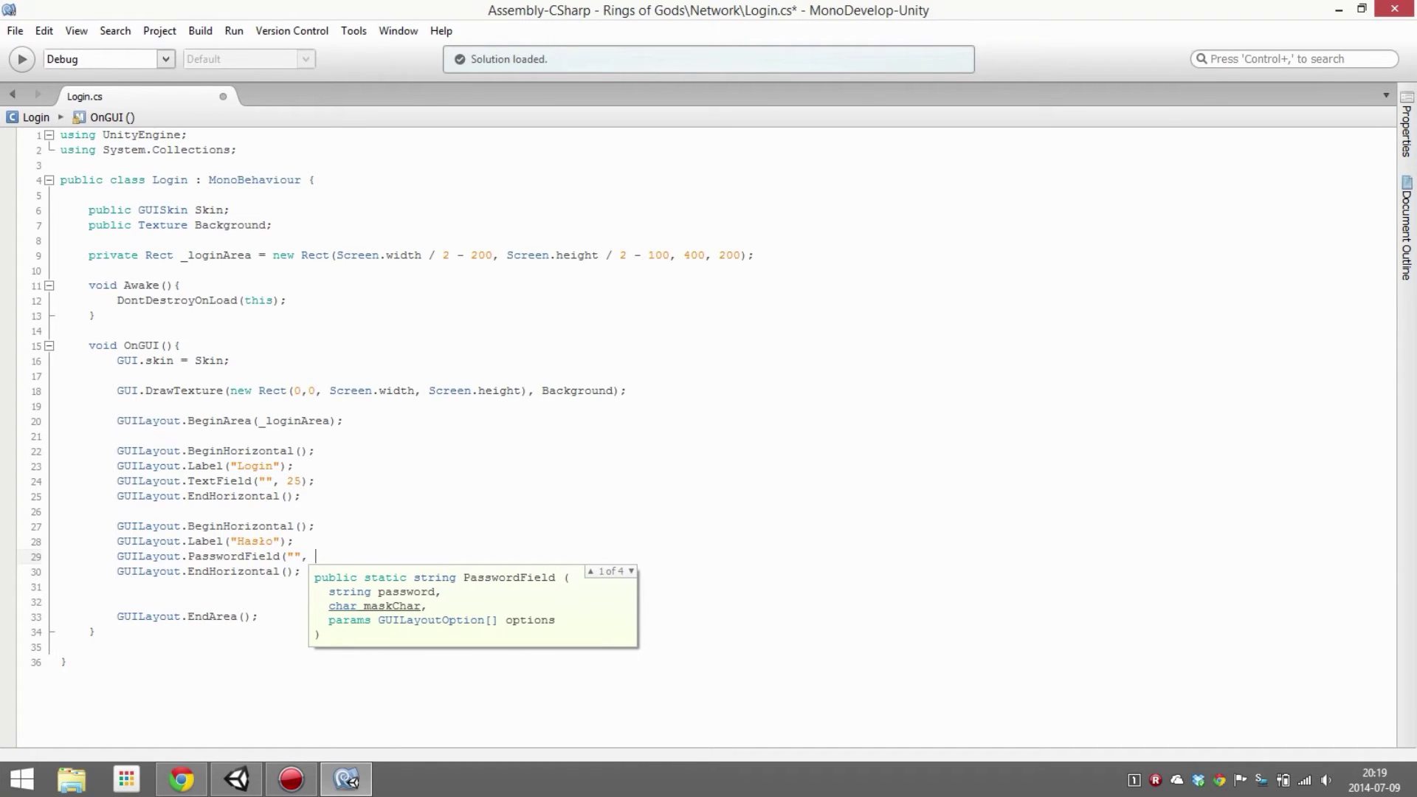
type("*\"[0]")
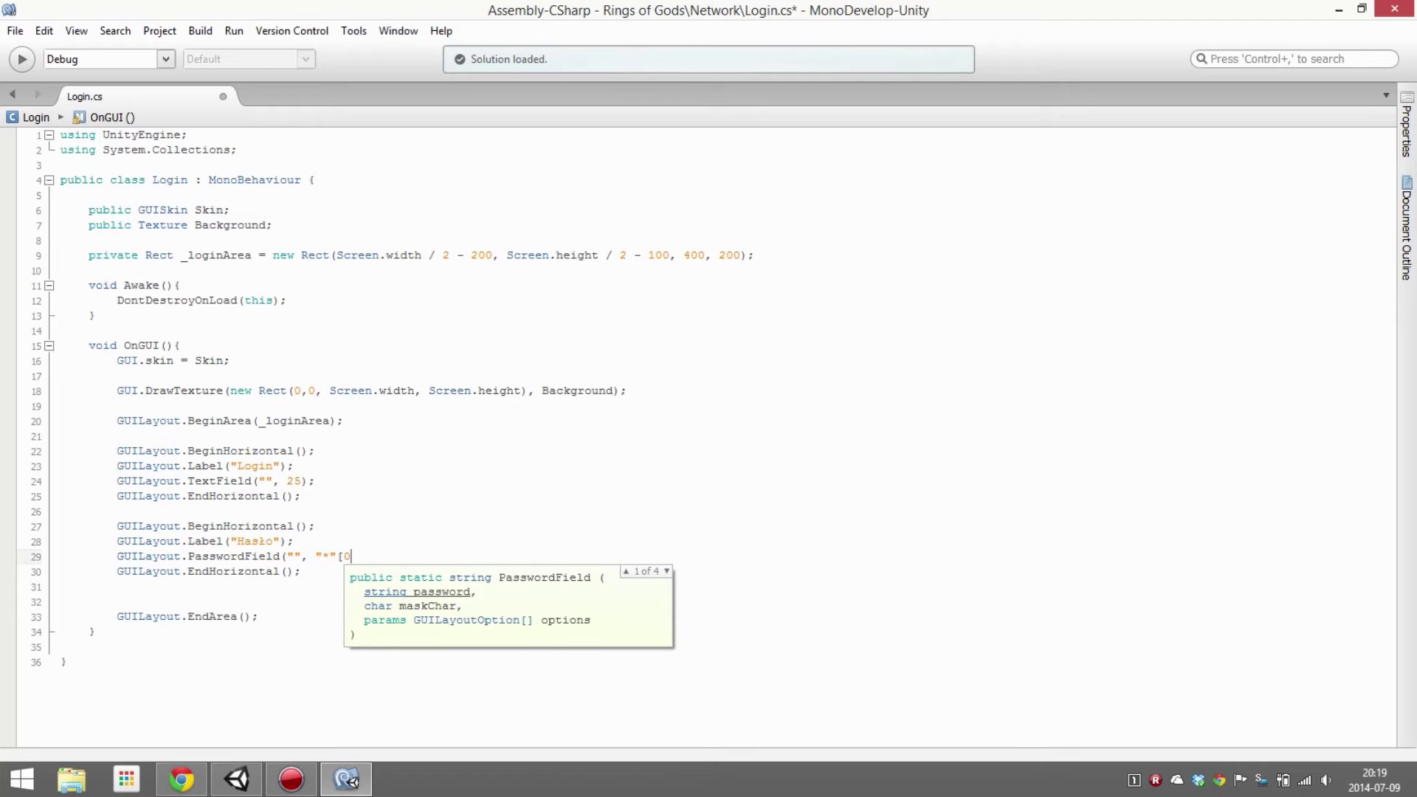
type(", ")
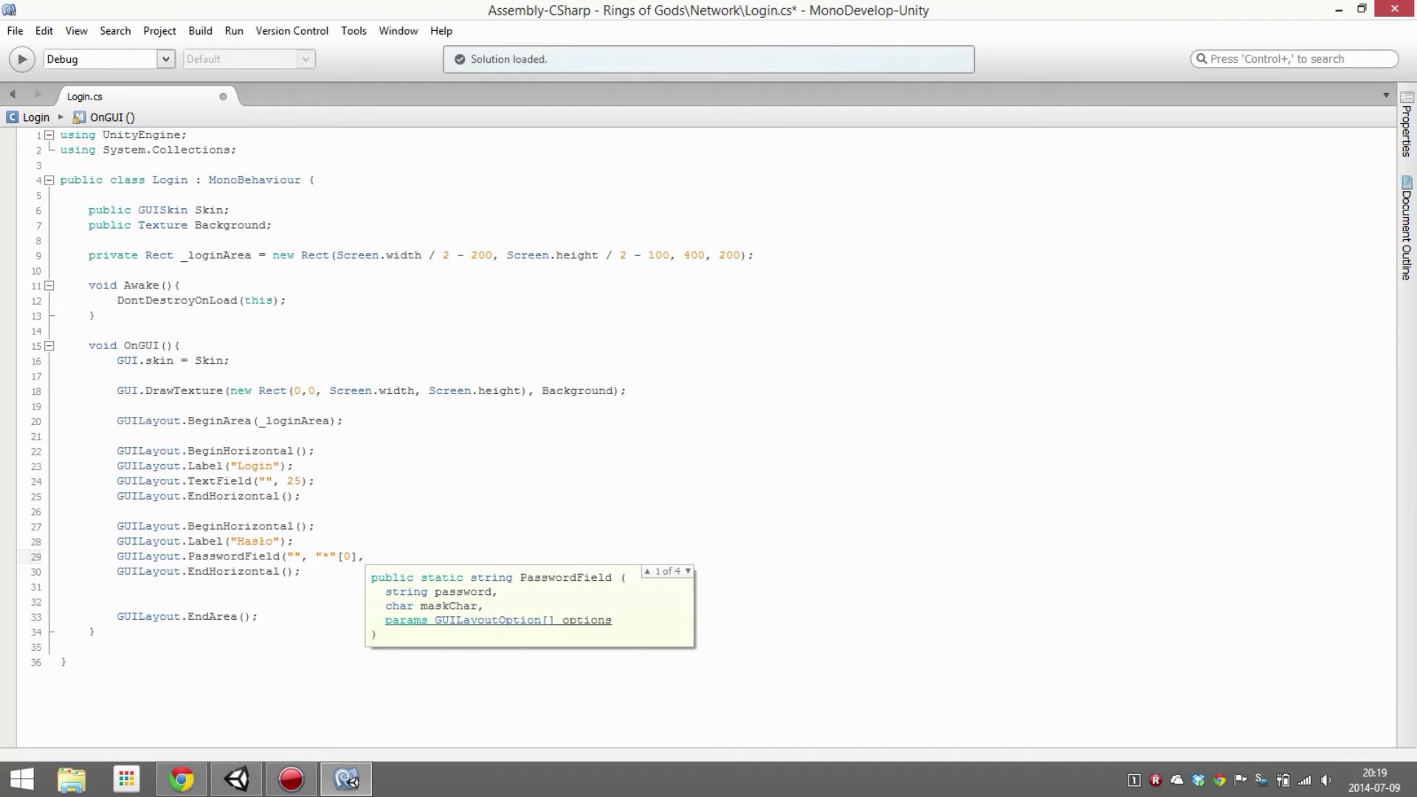
type("25);")
key("ctrl+s")
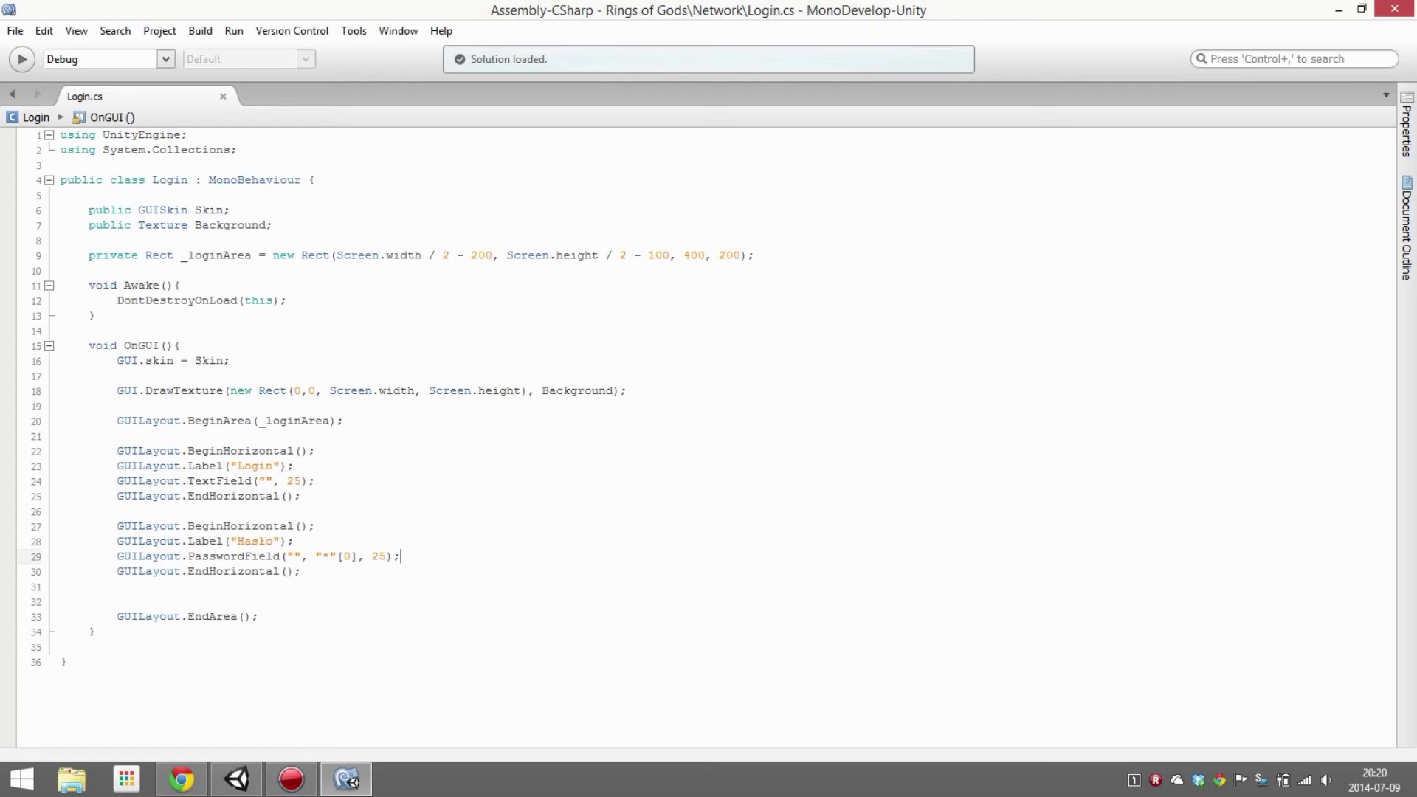
left_click_drag(316, 557, 325, 559)
left_click(362, 558)
left_click(250, 771)
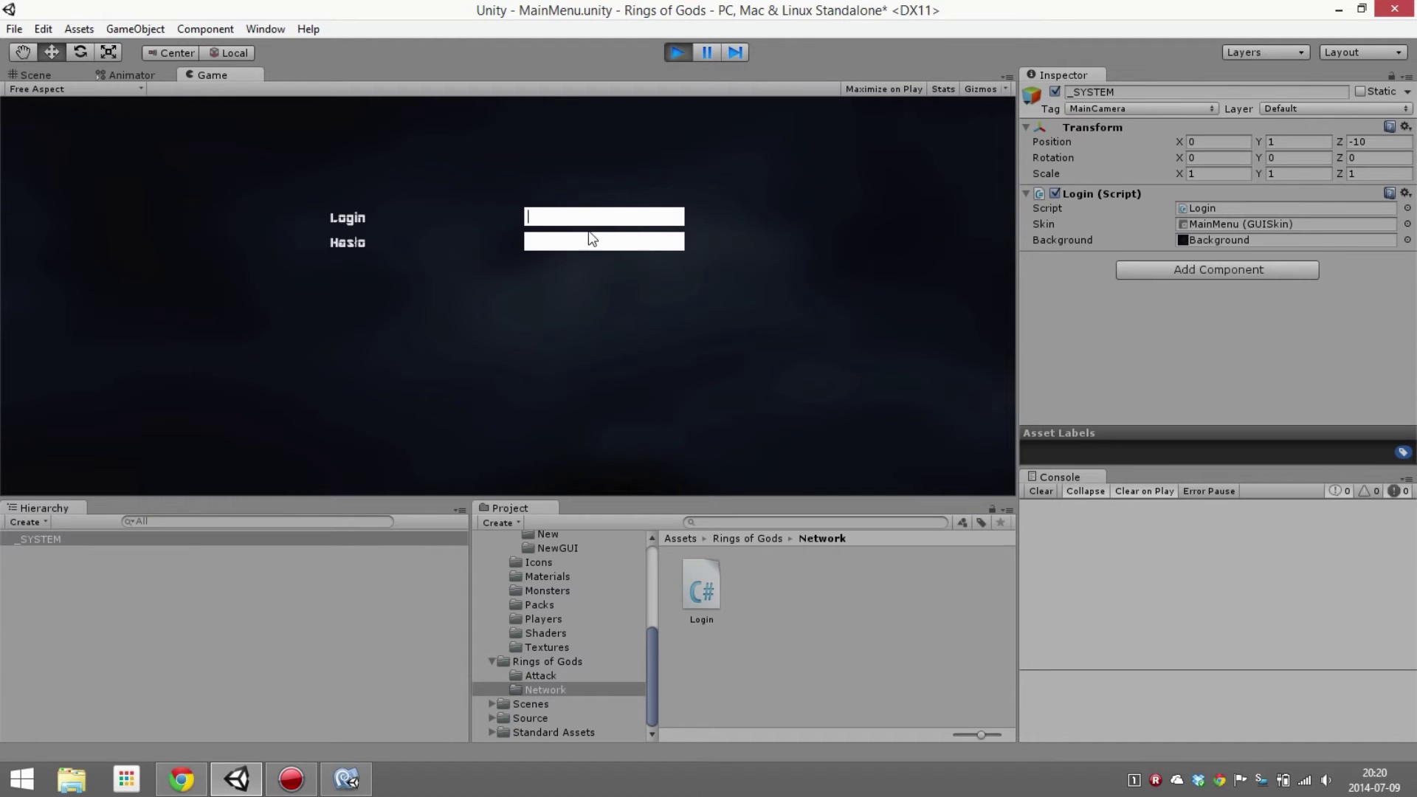
left_click(677, 53)
left_click(347, 779)
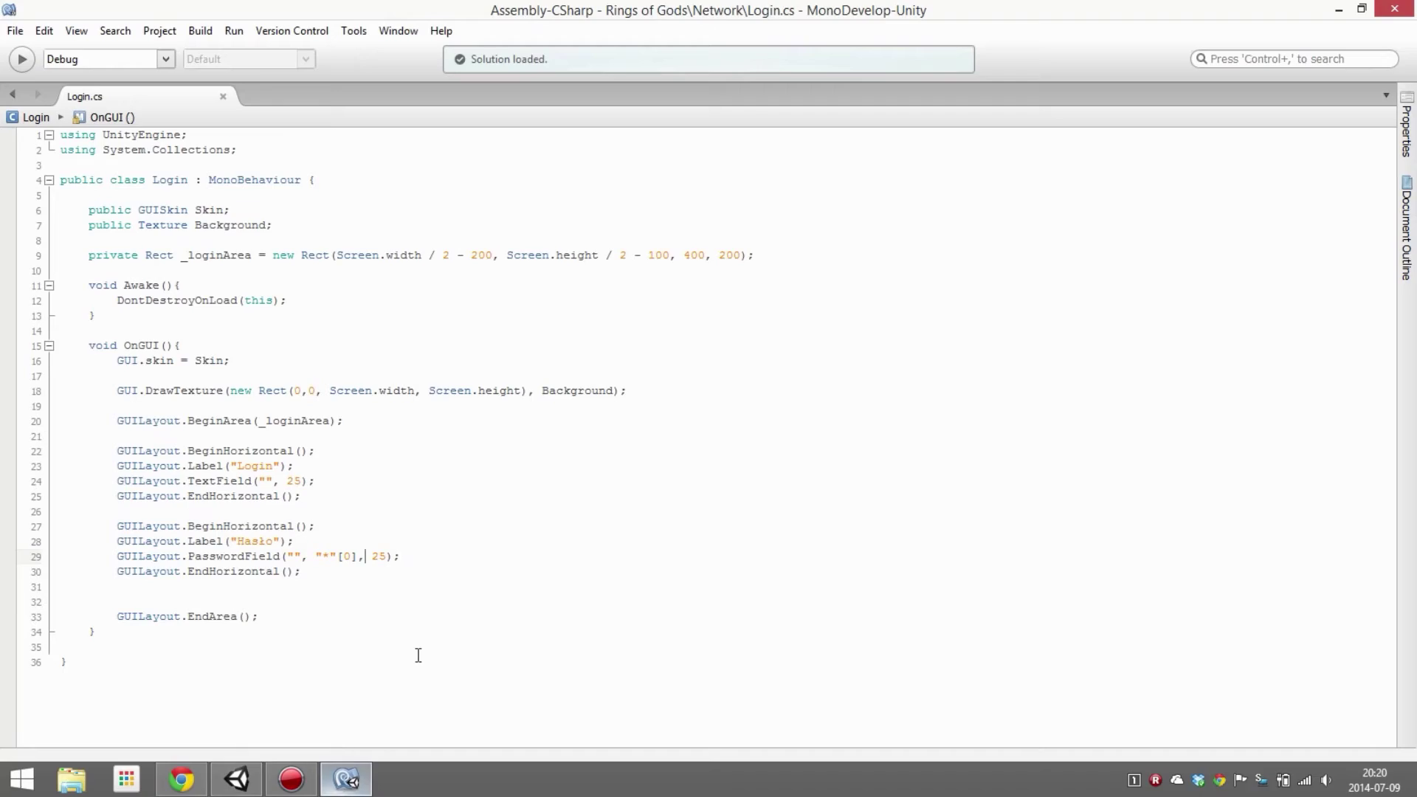
- Declare private string fields _login and _haslo below the _loginArea field
left_click(292, 226)
key("Down")
key("Down")
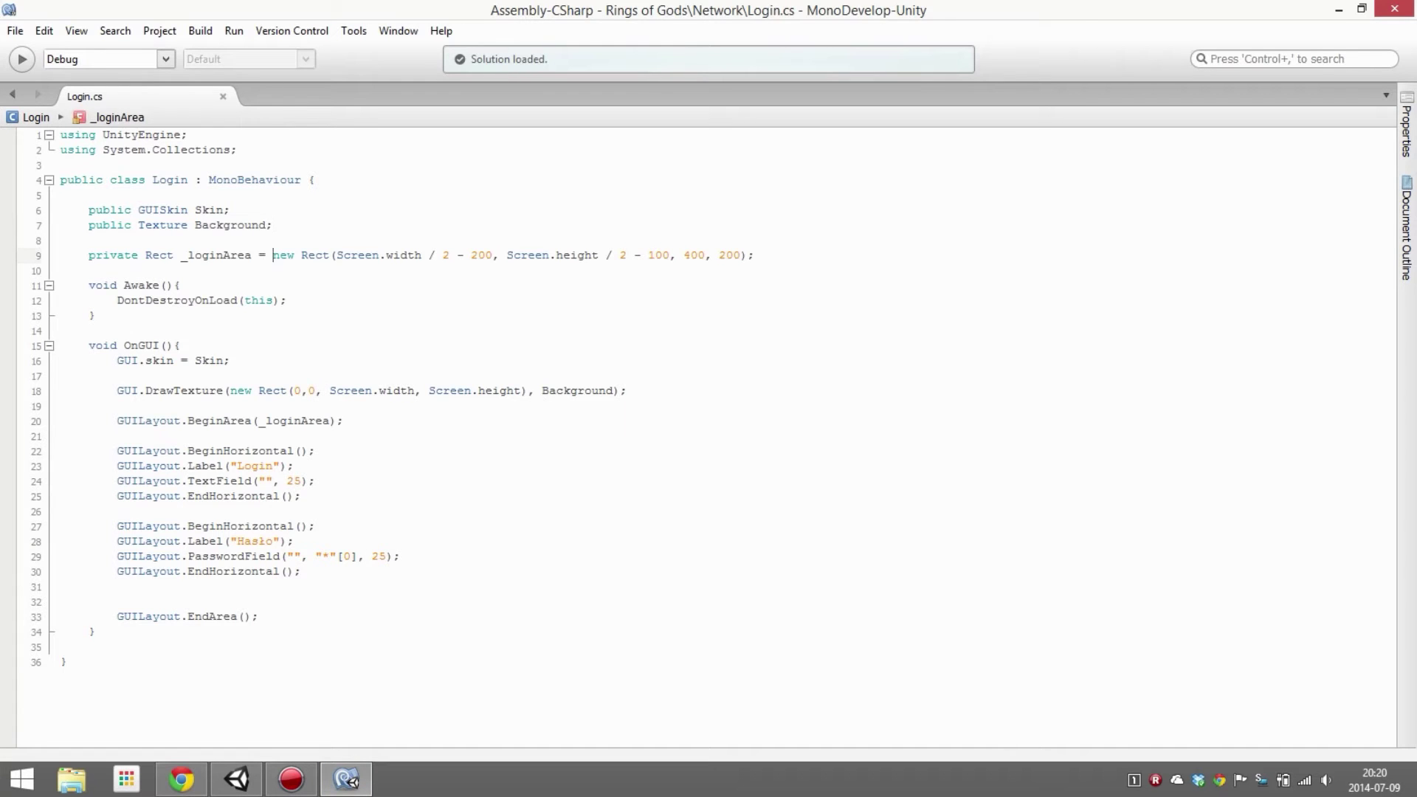
key("Down")
key("Return")
key("Return")
key("Up")
type("private string")
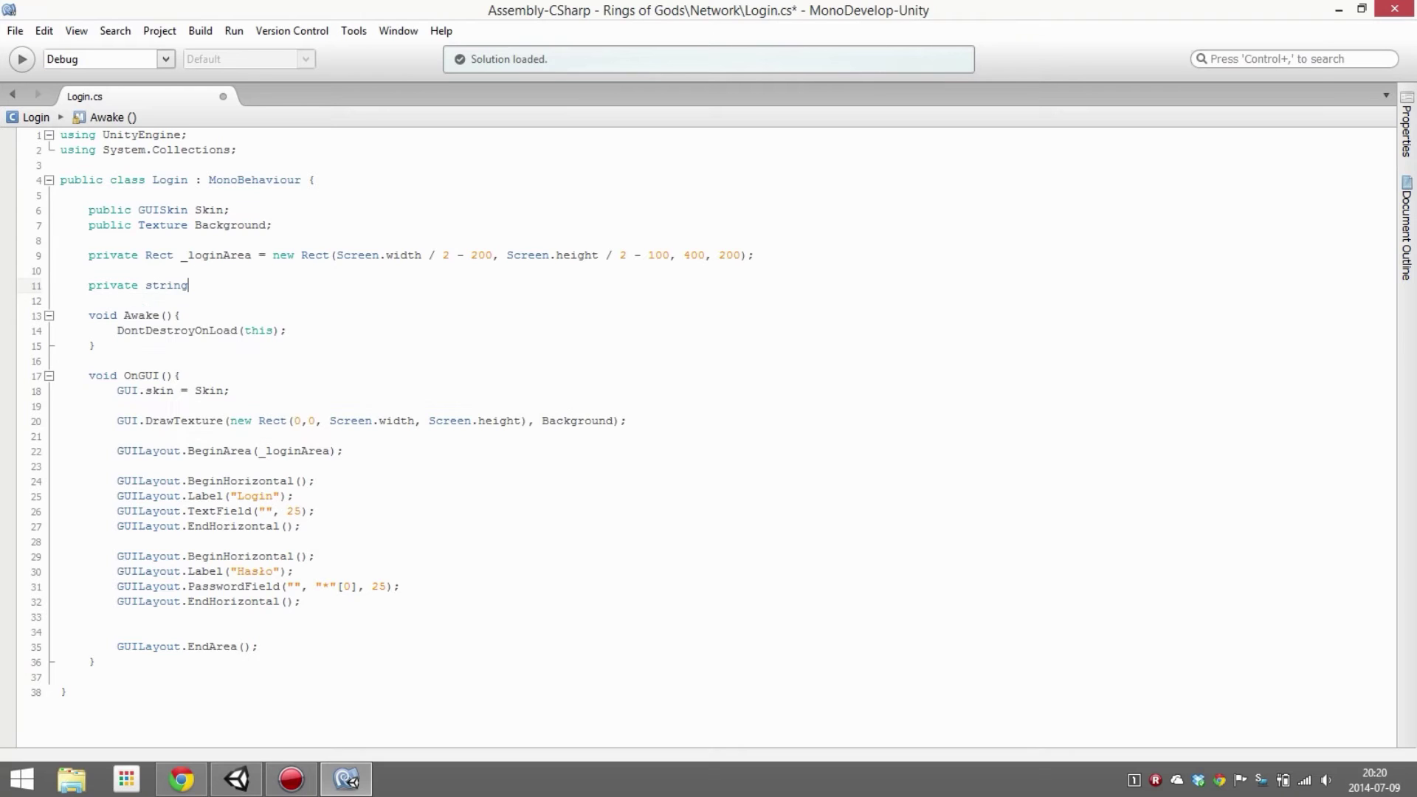
type(" _login;")
key("Return")
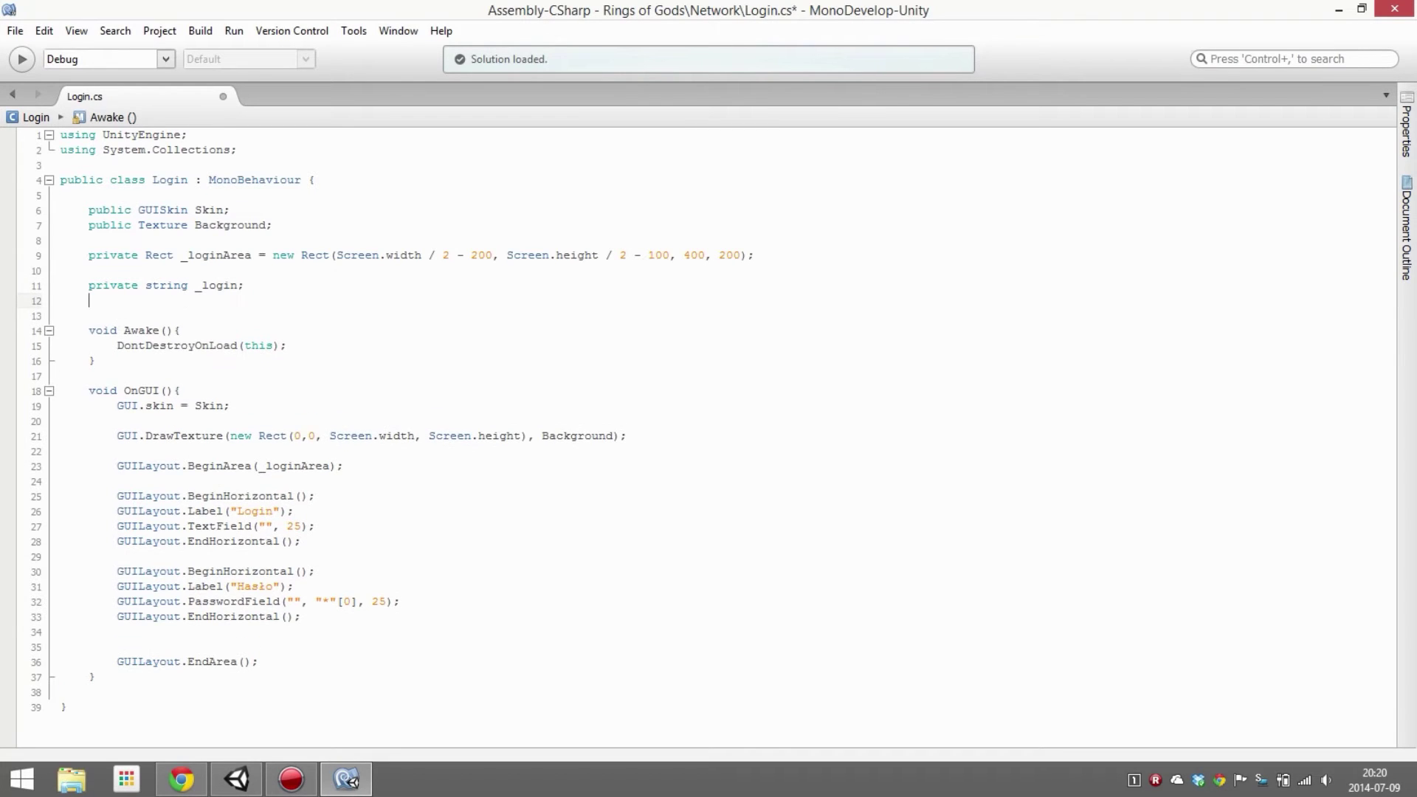
type("private ")
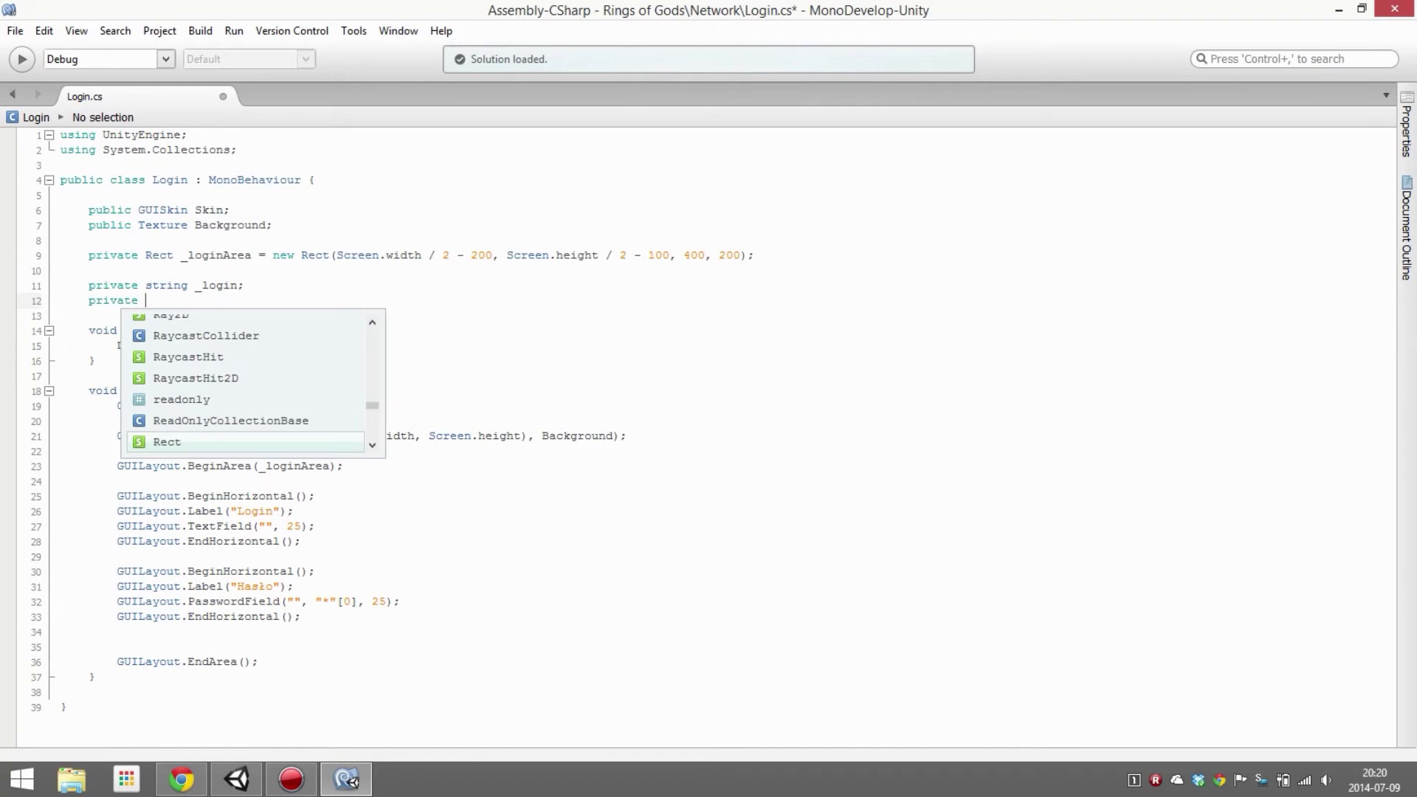
type("string ")
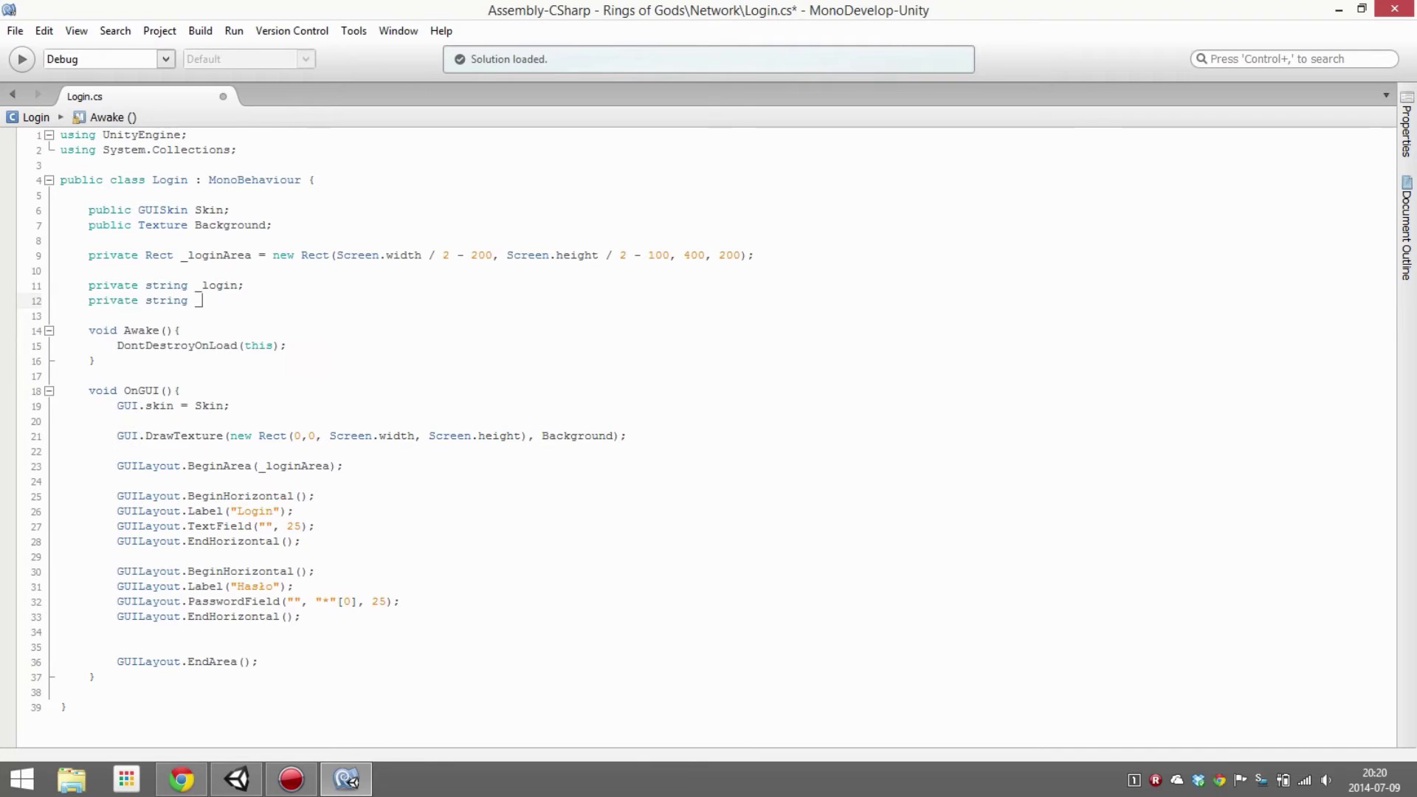
type("_haslo;")
- Initialise _login and _haslo to string.Empty, save, and begin assigning the TextField to _login
left_click(244, 284)
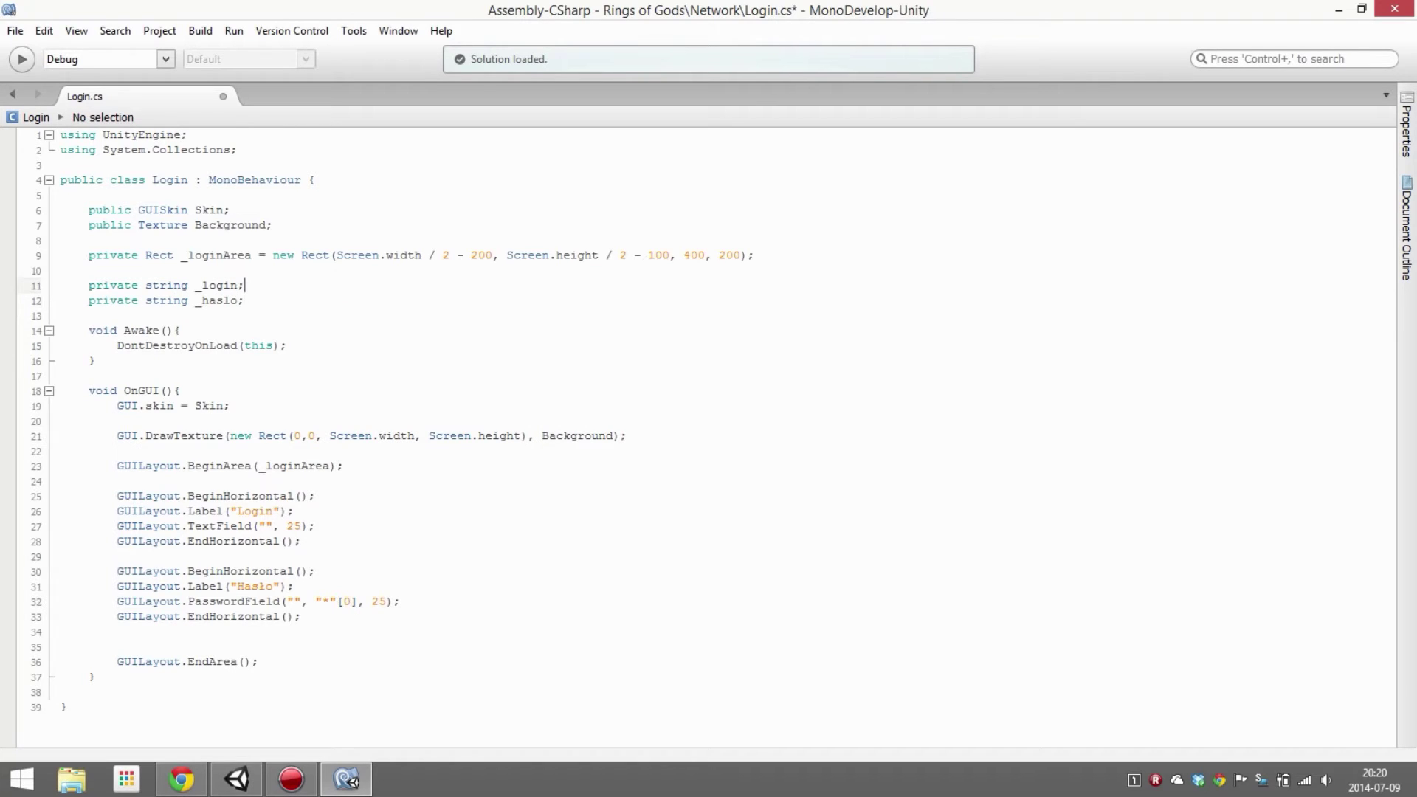
type("= ")
type("string.")
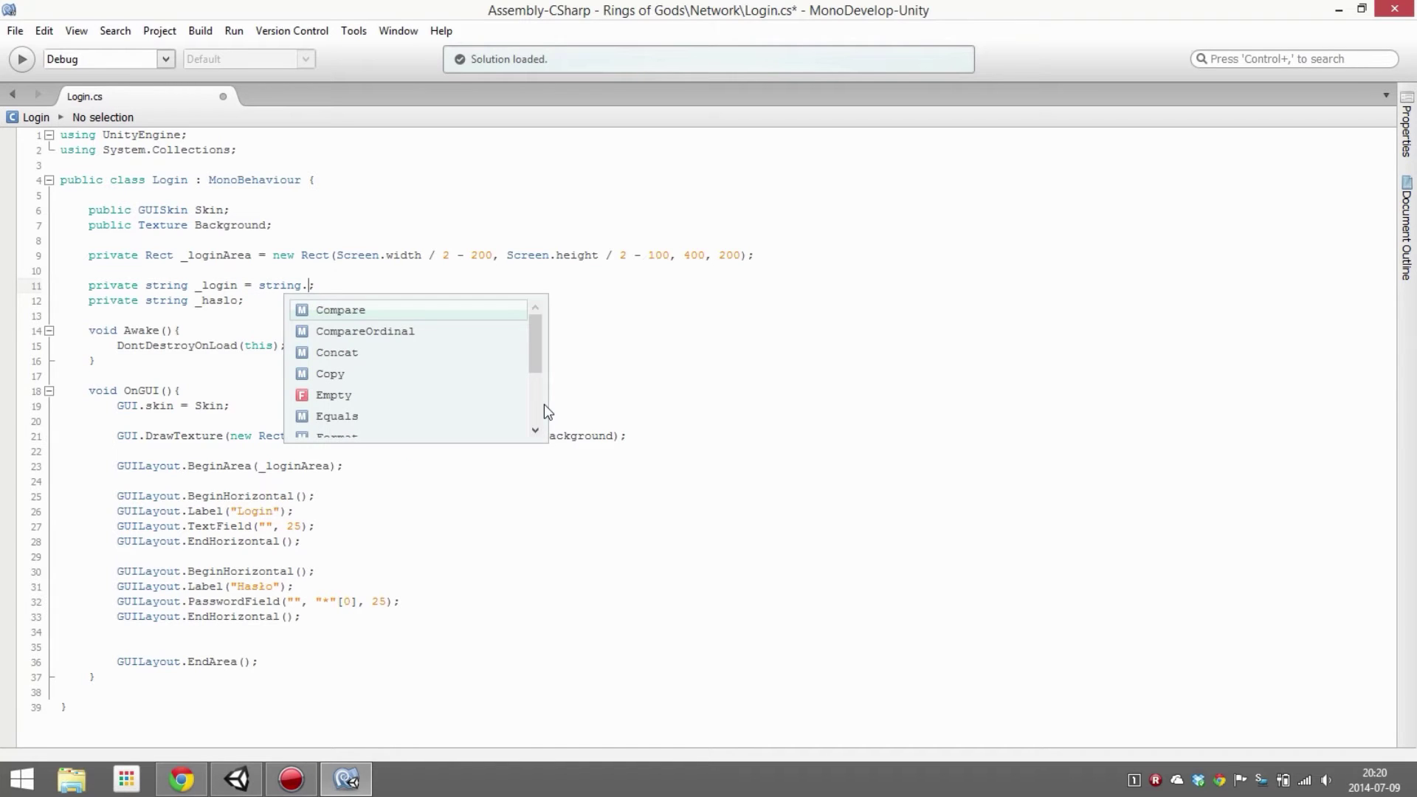
type("Em")
key("Return")
key("Down")
key("Left")
type("= string")
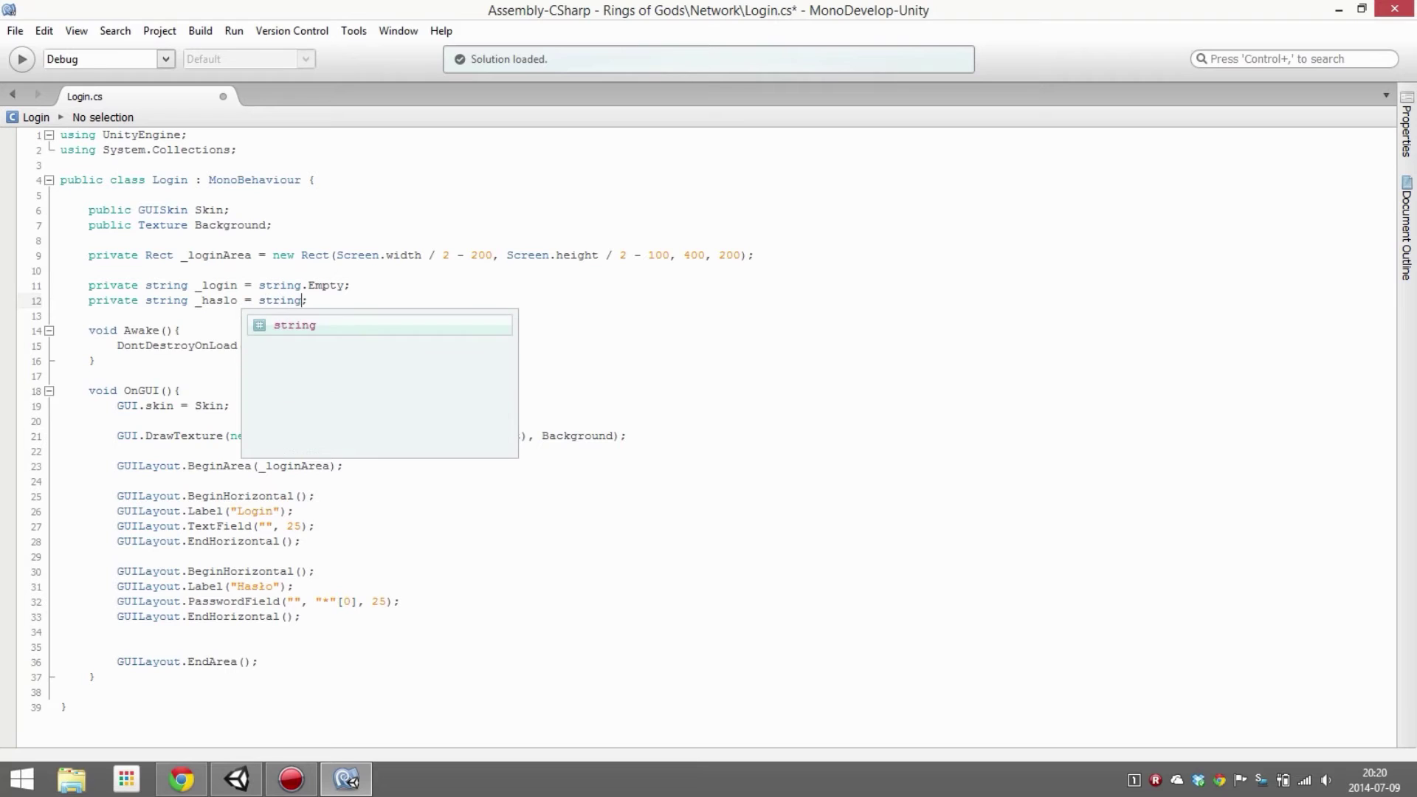
type(".e")
key("Return")
key("ctrl+s")
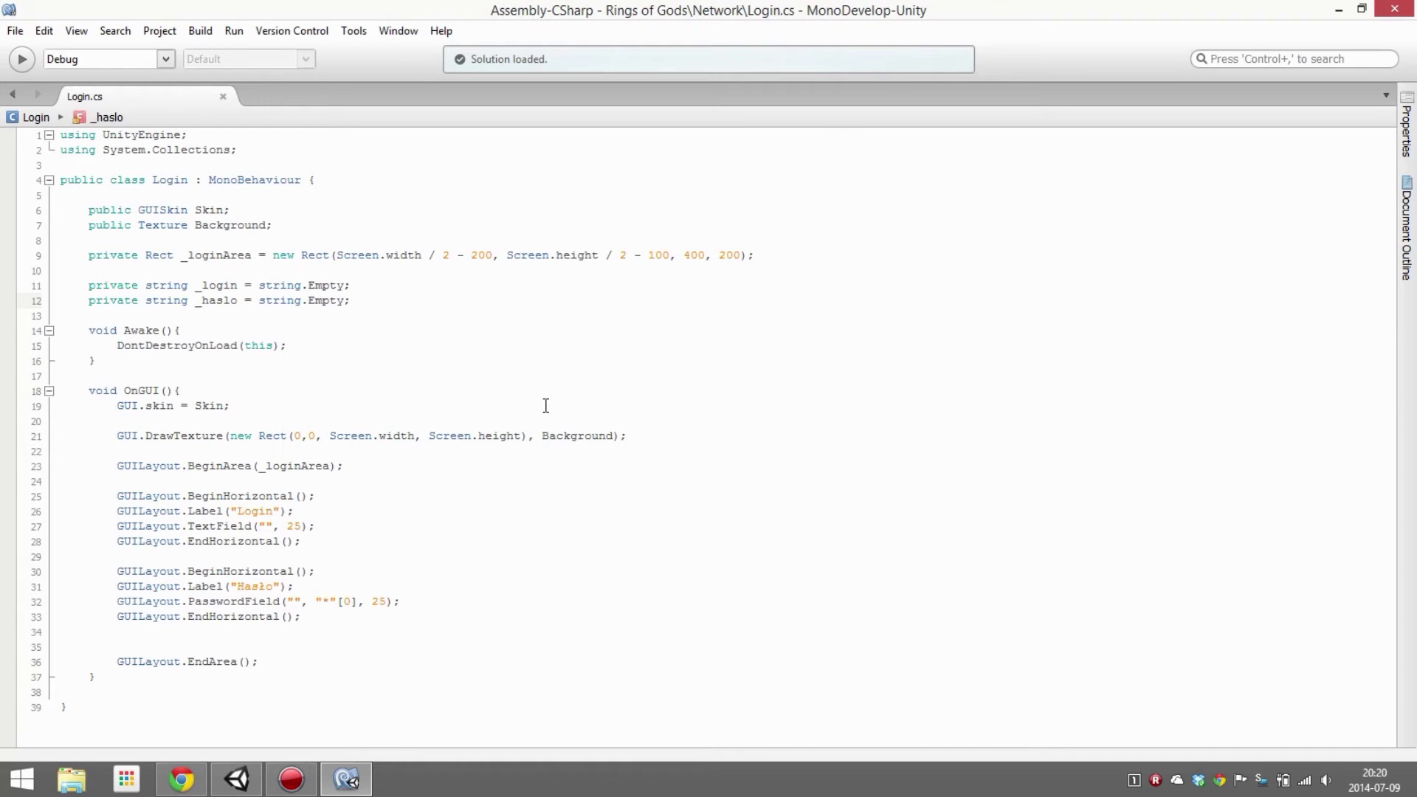
left_click(123, 525)
type("_login =")
- Pass _login to the TextField and _haslo to the PasswordField instead of empty strings
left_click(337, 525)
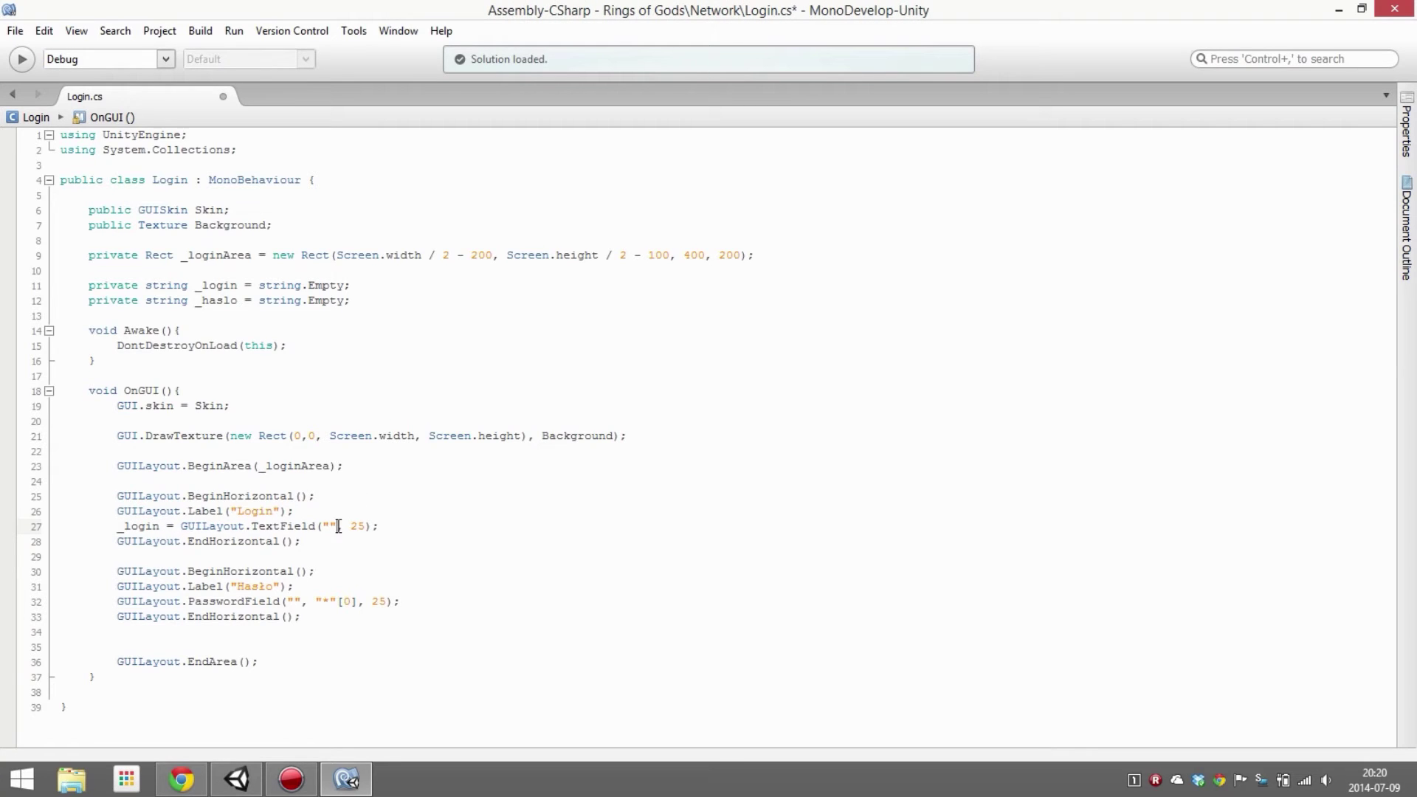
key("BackSpace")
key("BackSpace")
type("_")
key("Up")
key("Return")
left_click(301, 603)
key("BackSpace")
key("BackSpace")
type("_")
key("Up")
key("Return")
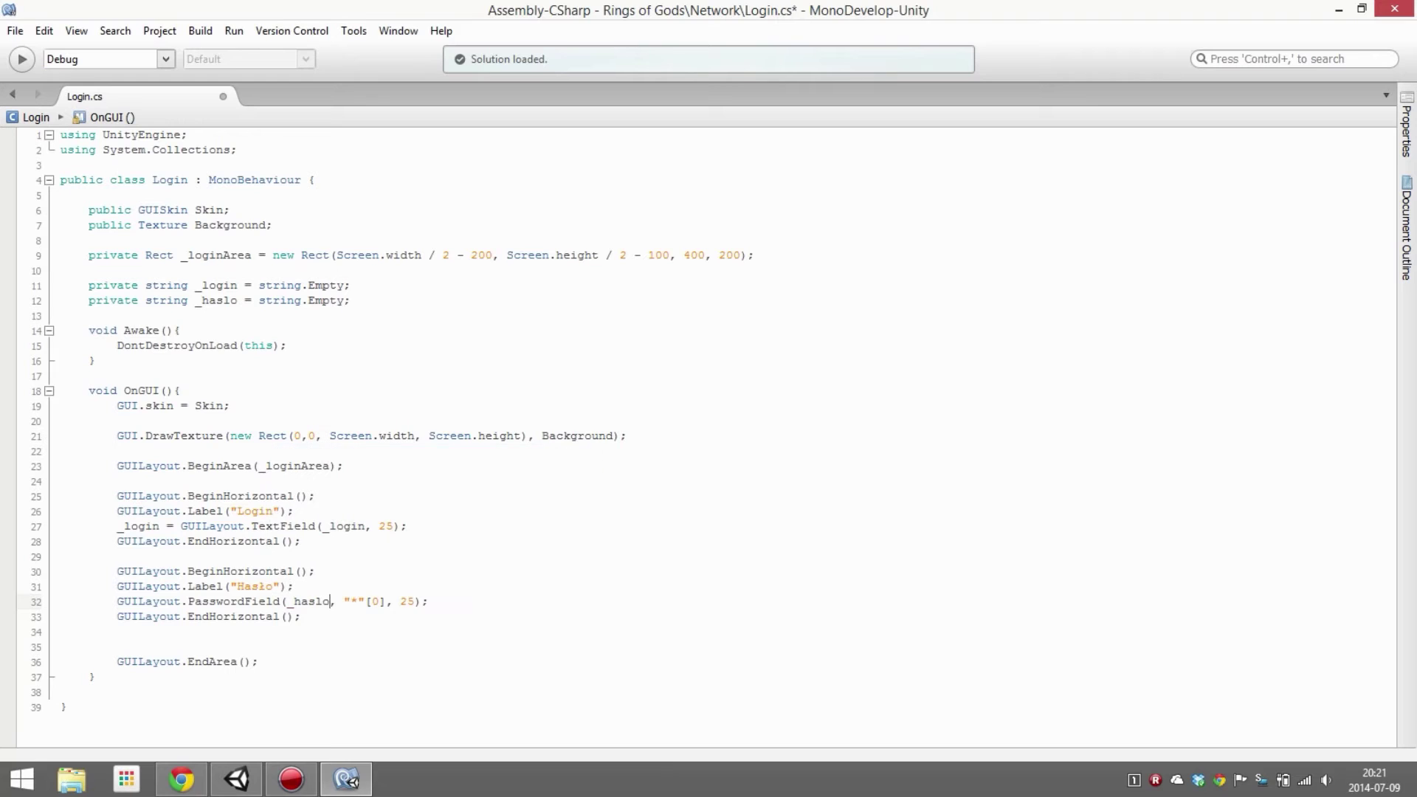
- Assign the PasswordField's result to _haslo and save Login.cs
left_click(117, 601)
type("_ha")
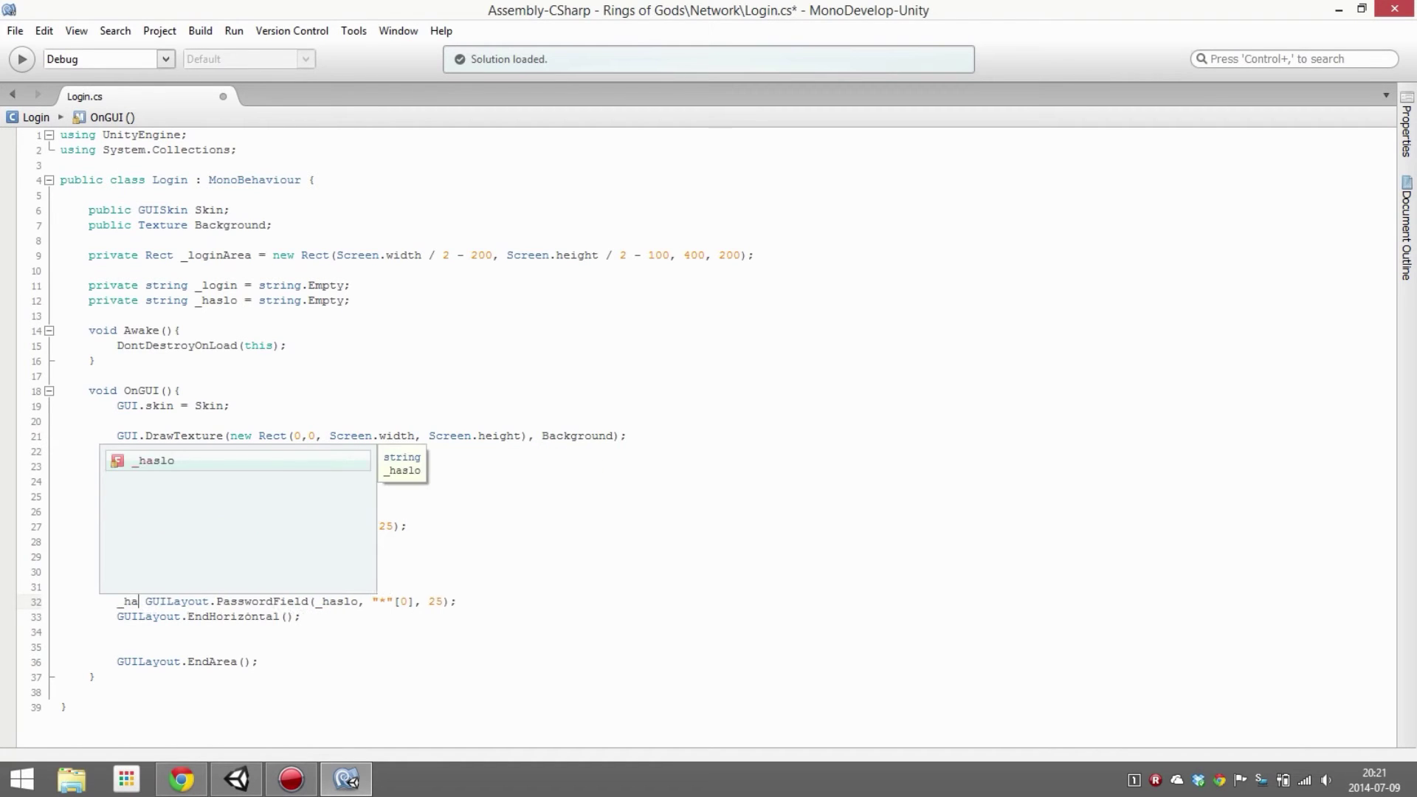
key("Return")
key("ctrl+s")
type("=")
key("ctrl+s")
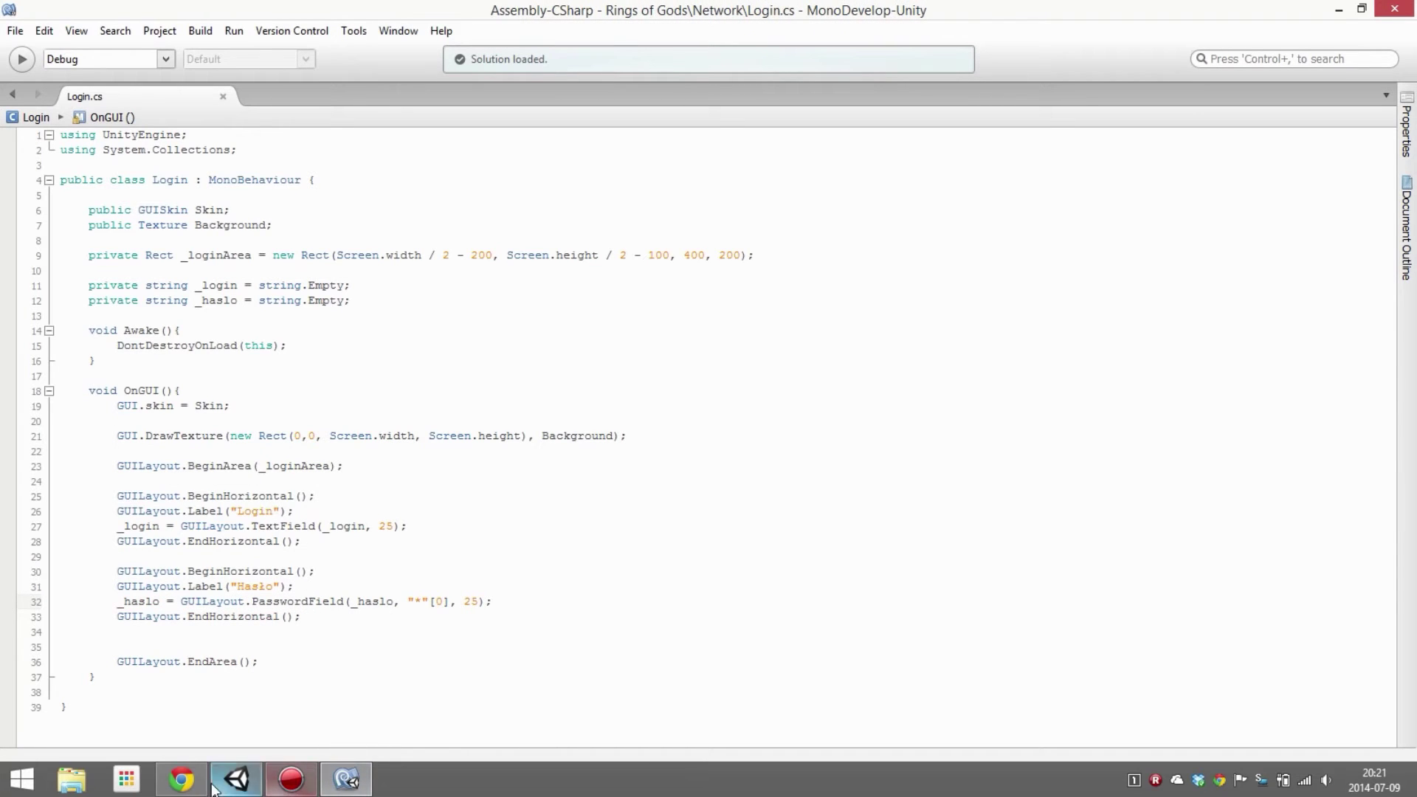
left_click(236, 779)
- Play the scene, typing 'Siemadzie' into Login and a 25-character masked password into Hasło
left_click(688, 54)
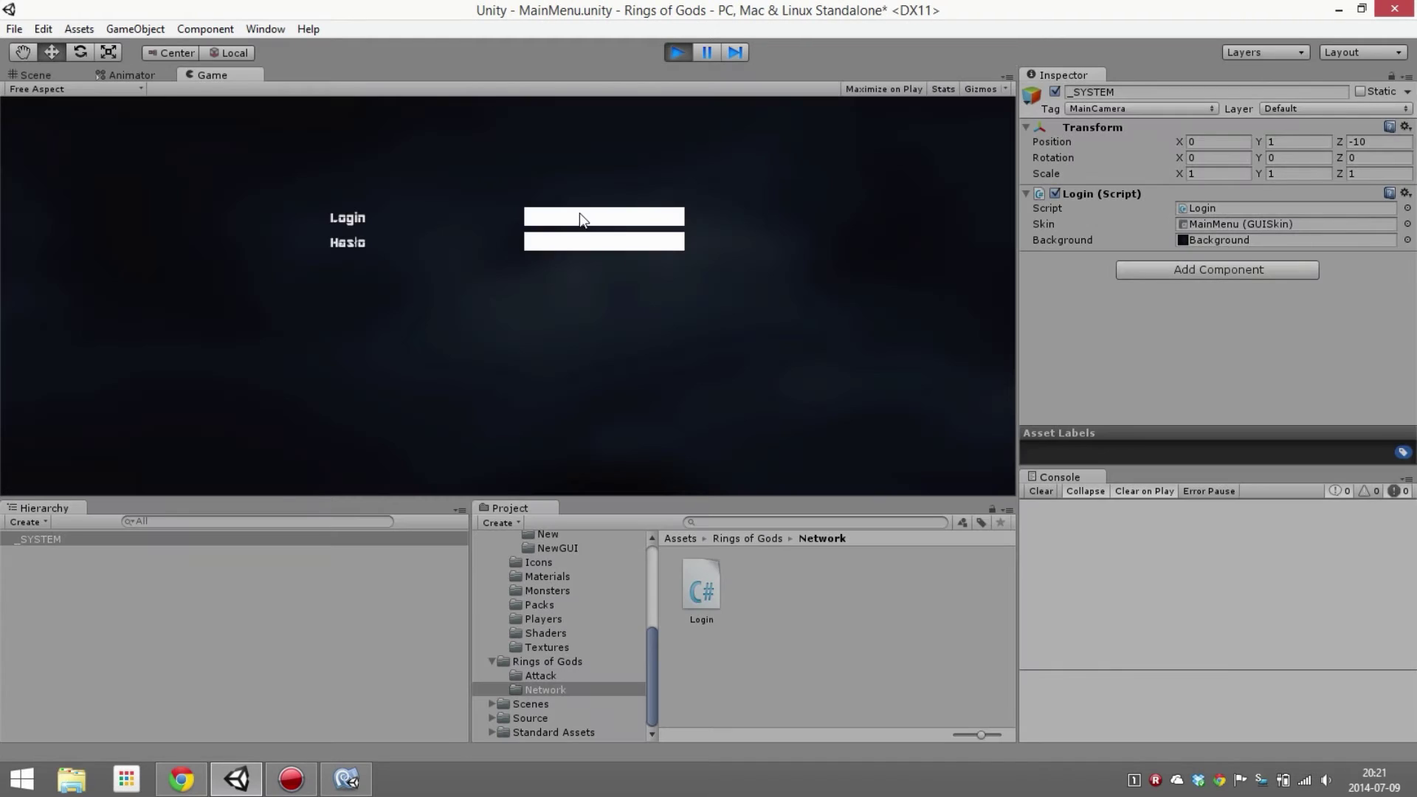
left_click(588, 222)
type("Siema")
type("dzie")
key("Tab")
type("*************************")
left_click(588, 222)
type("sadasdasdasda")
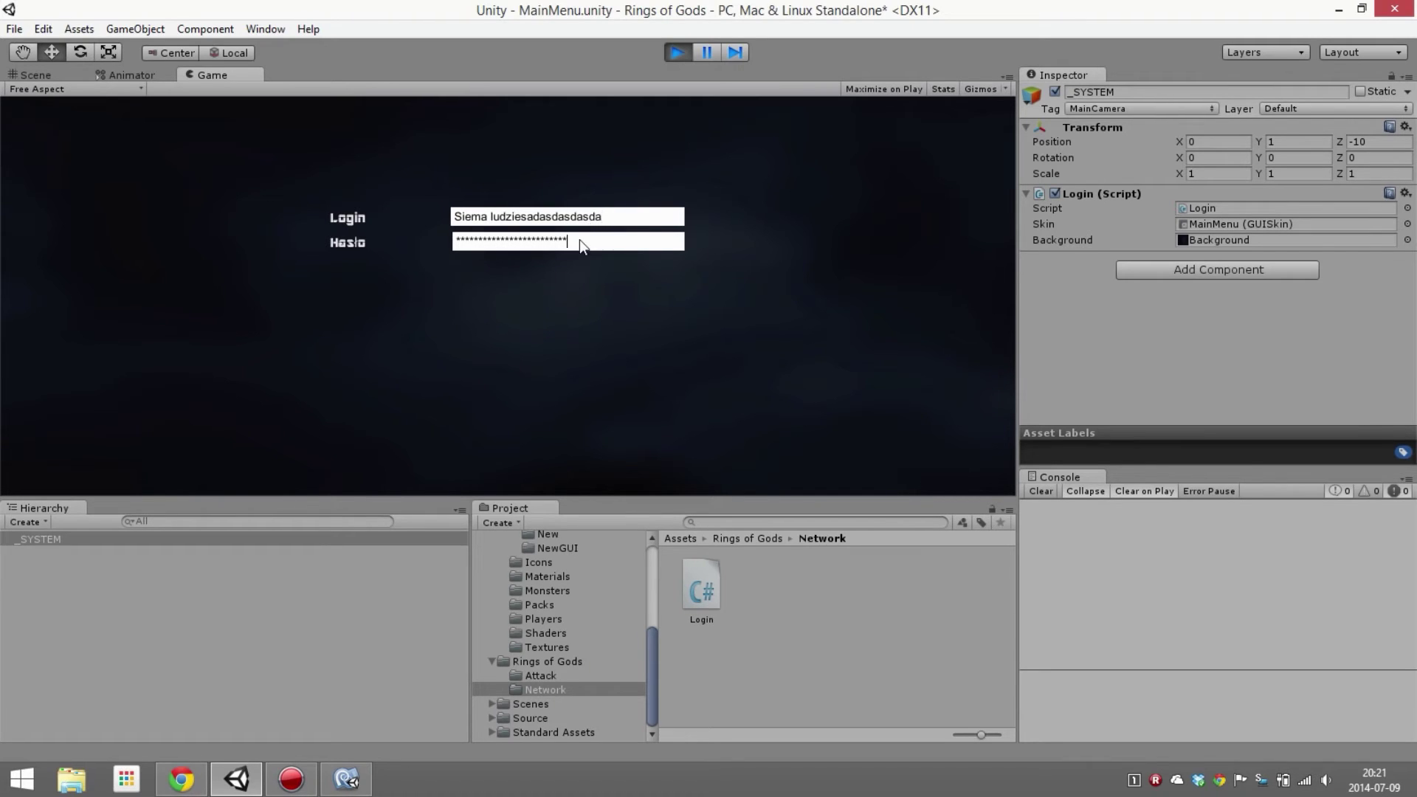
left_click(346, 778)
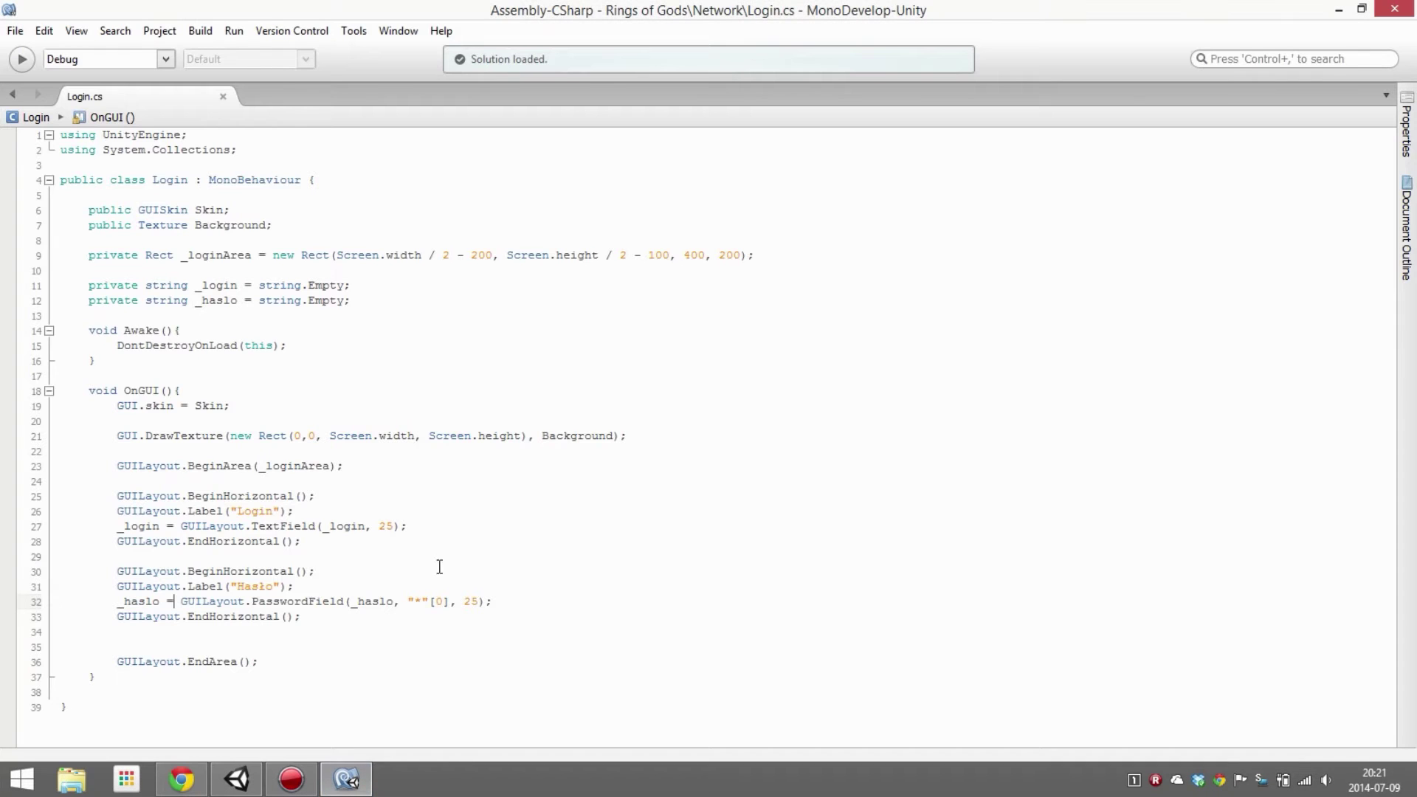
- Add GUILayout.Width(200) as a second argument to the Hasło label
left_click(295, 593)
type(", GUIs")
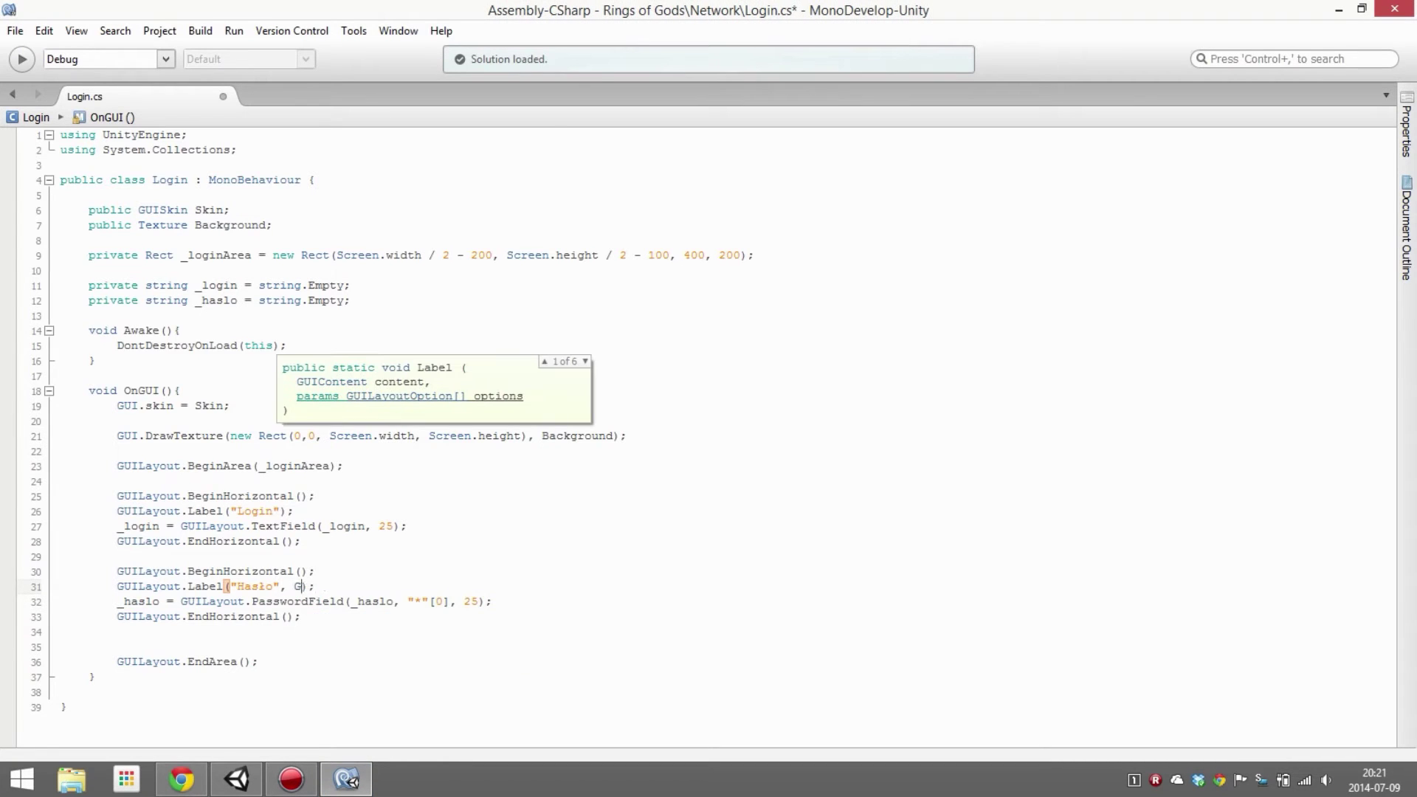
key("Down")
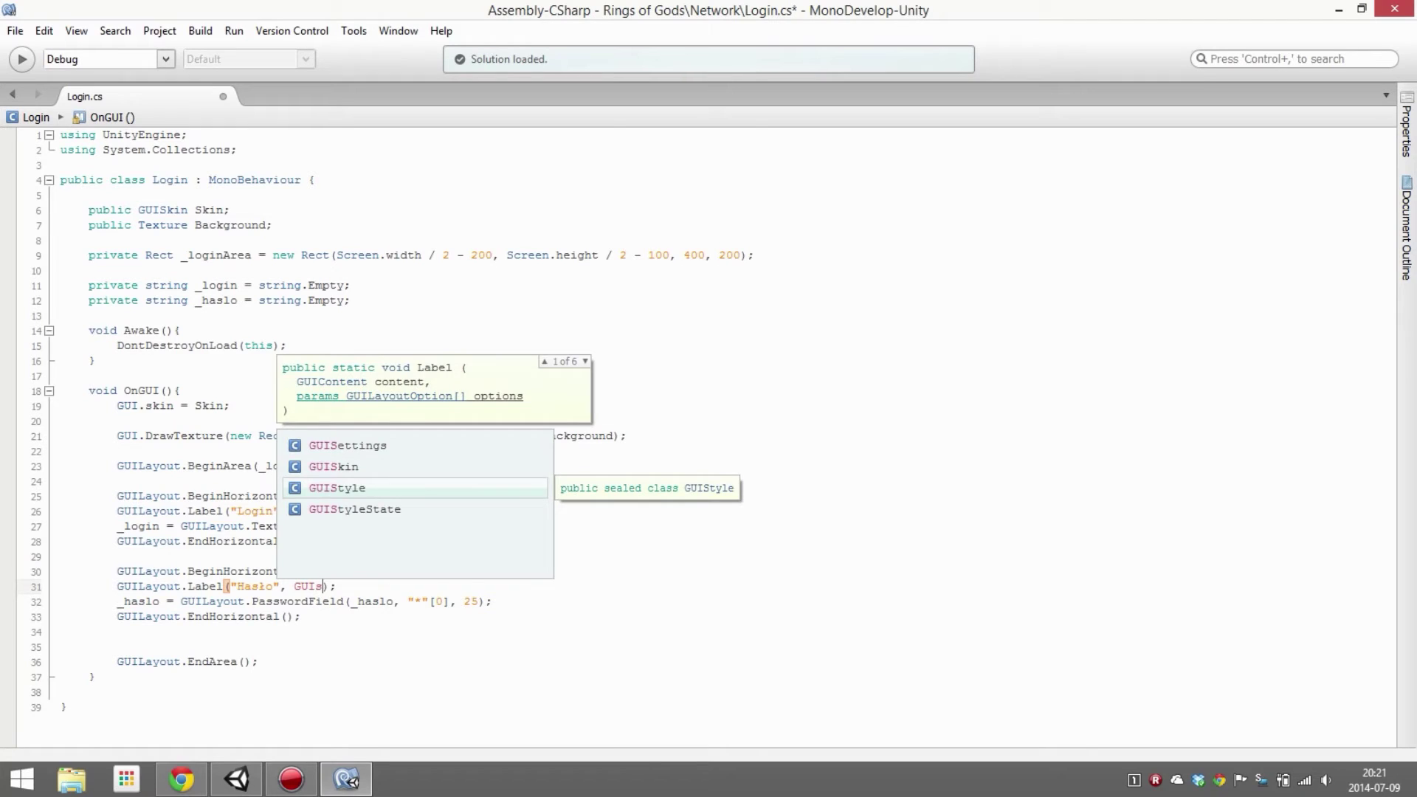
type(".")
key("BackSpace")
key("BackSpace")
key("BackSpace")
key("BackSpace")
key("BackSpace")
key("BackSpace")
key("BackSpace")
type("GUIL")
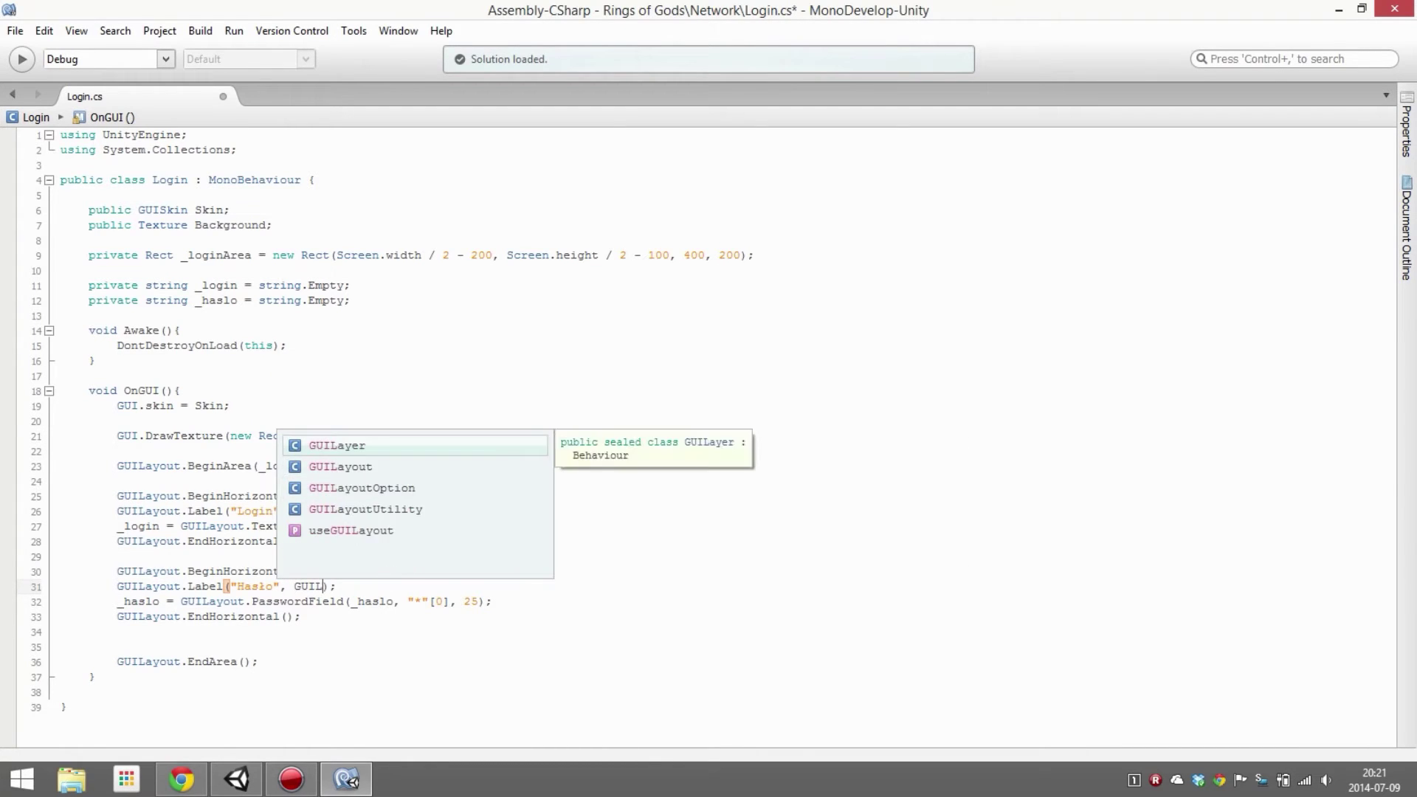
type("ayout.W")
key("Return")
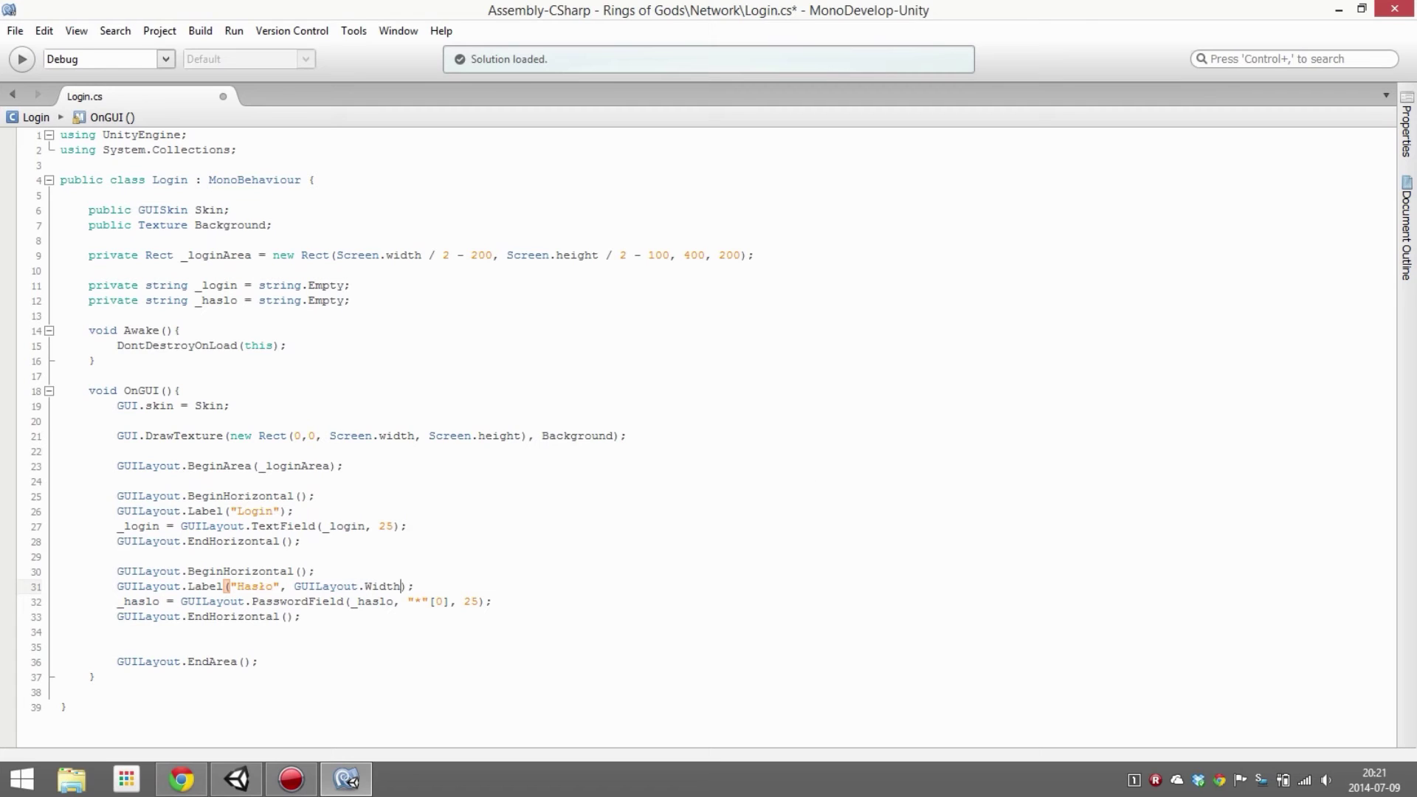
type("(")
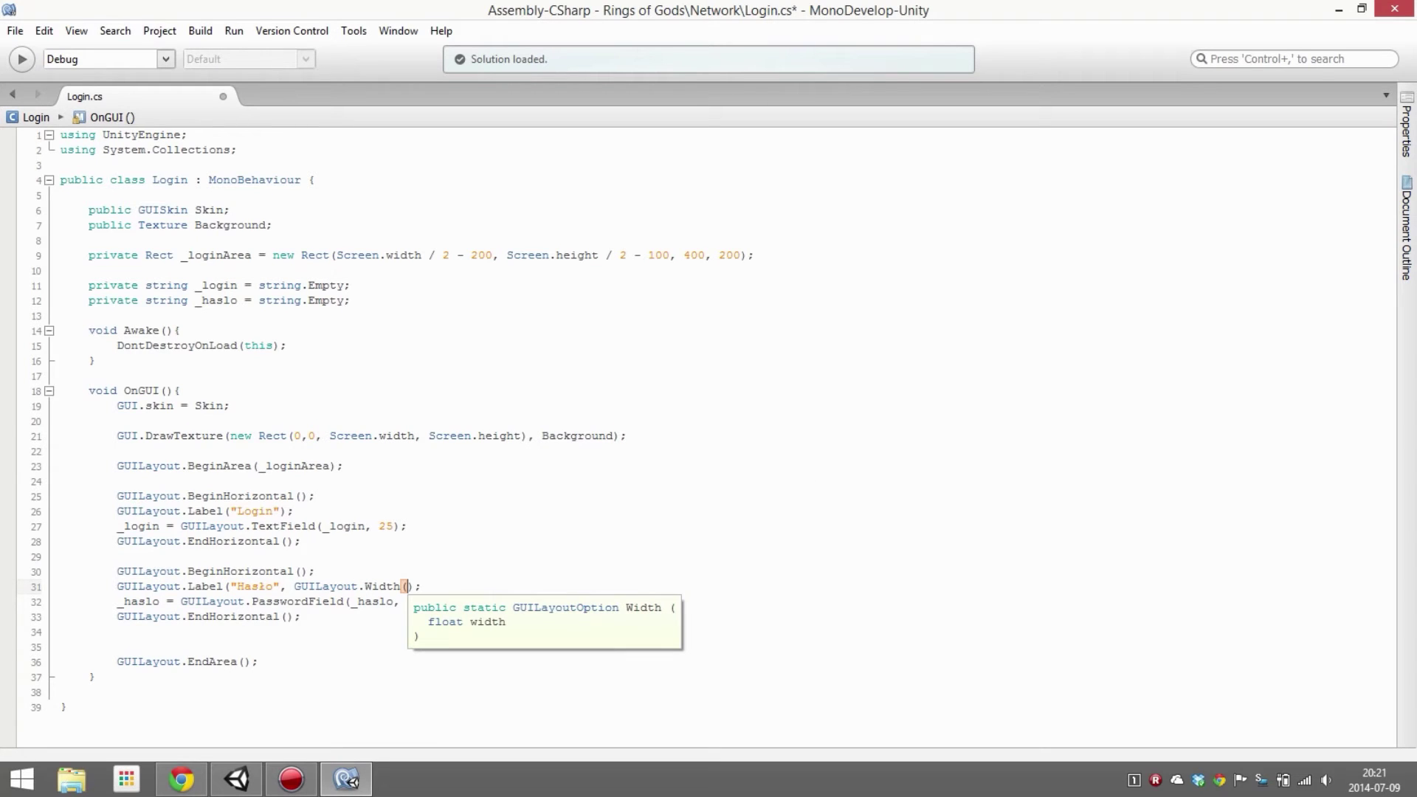
type("200)")
- Copy the GUILayout.Width(200) option into the Login label and save the script
left_click(430, 587)
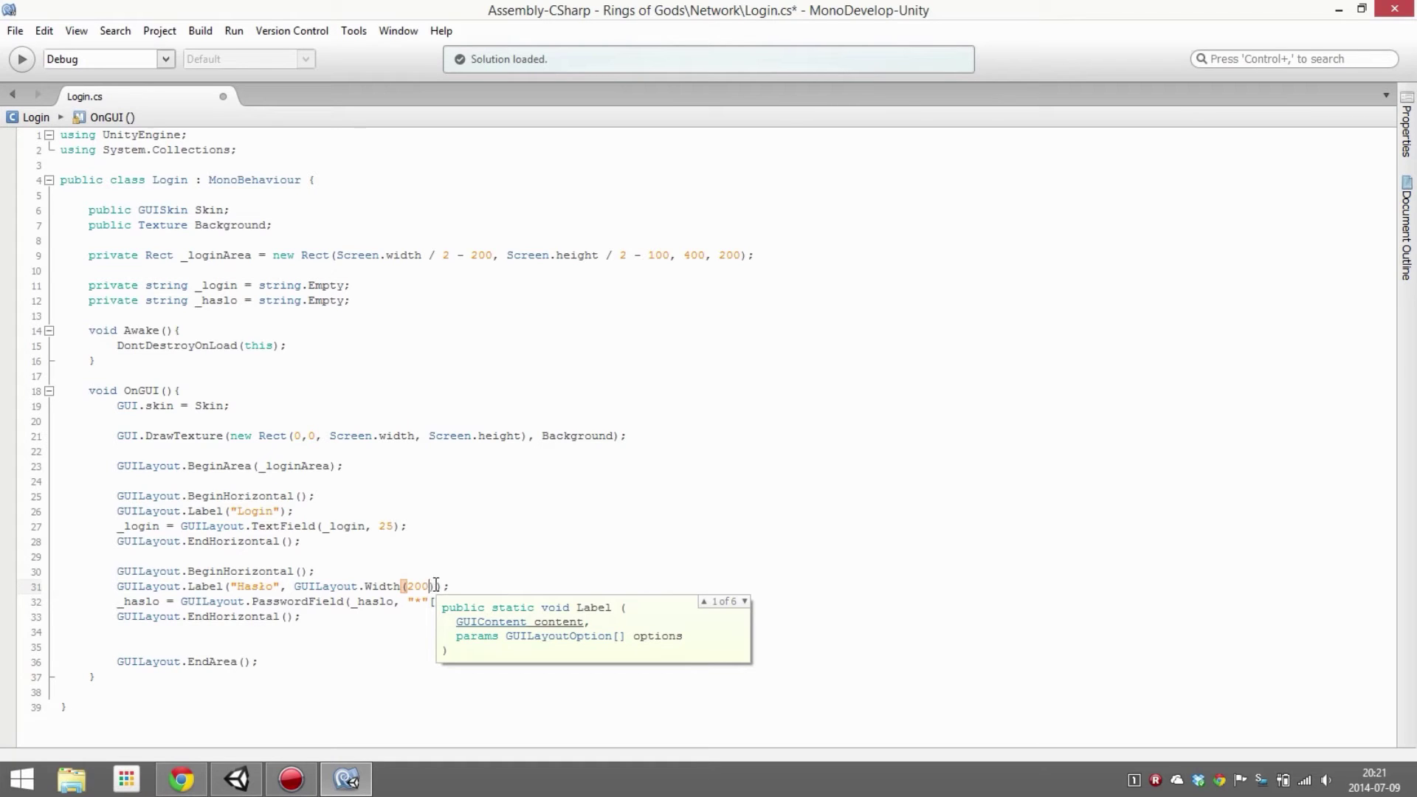
left_click_drag(435, 586, 295, 588)
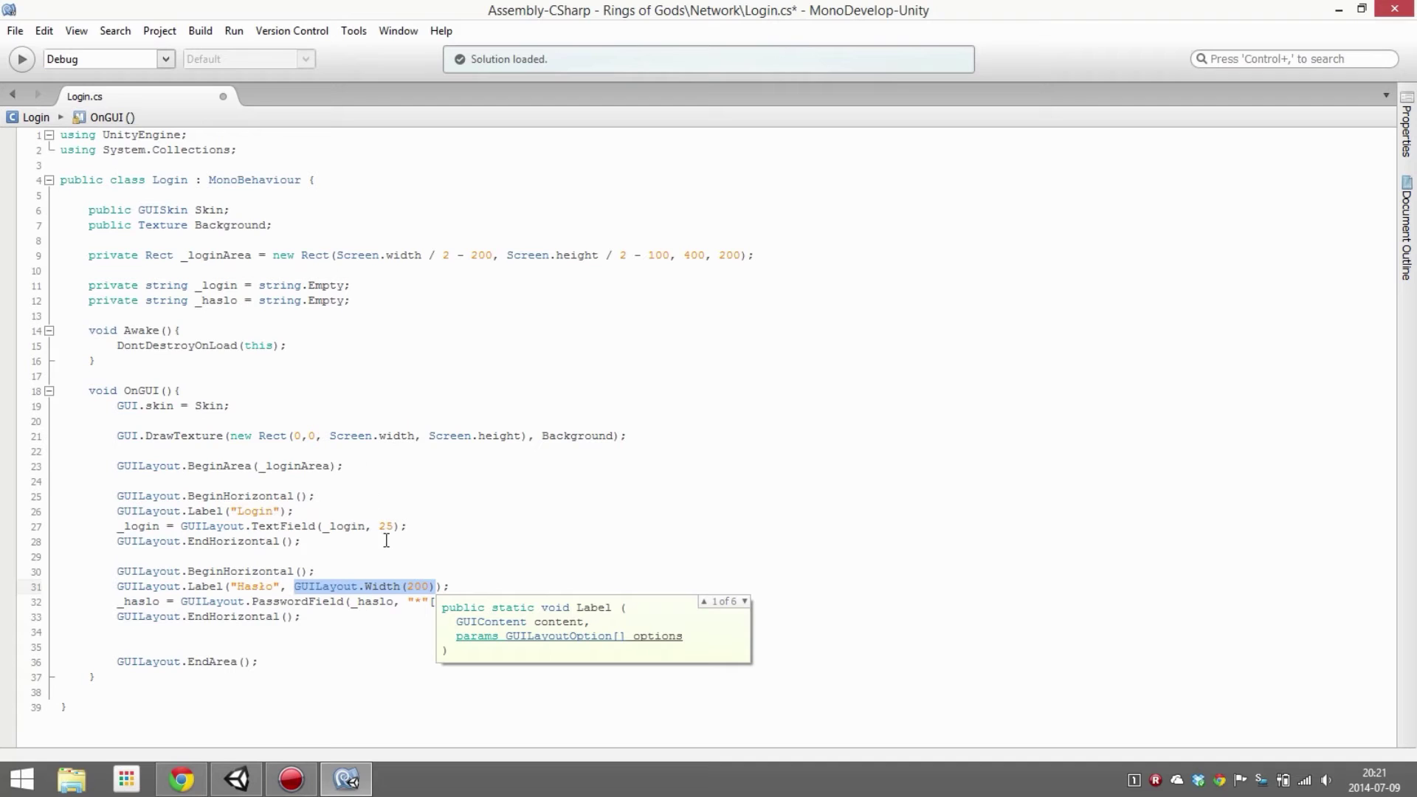
left_click(281, 511)
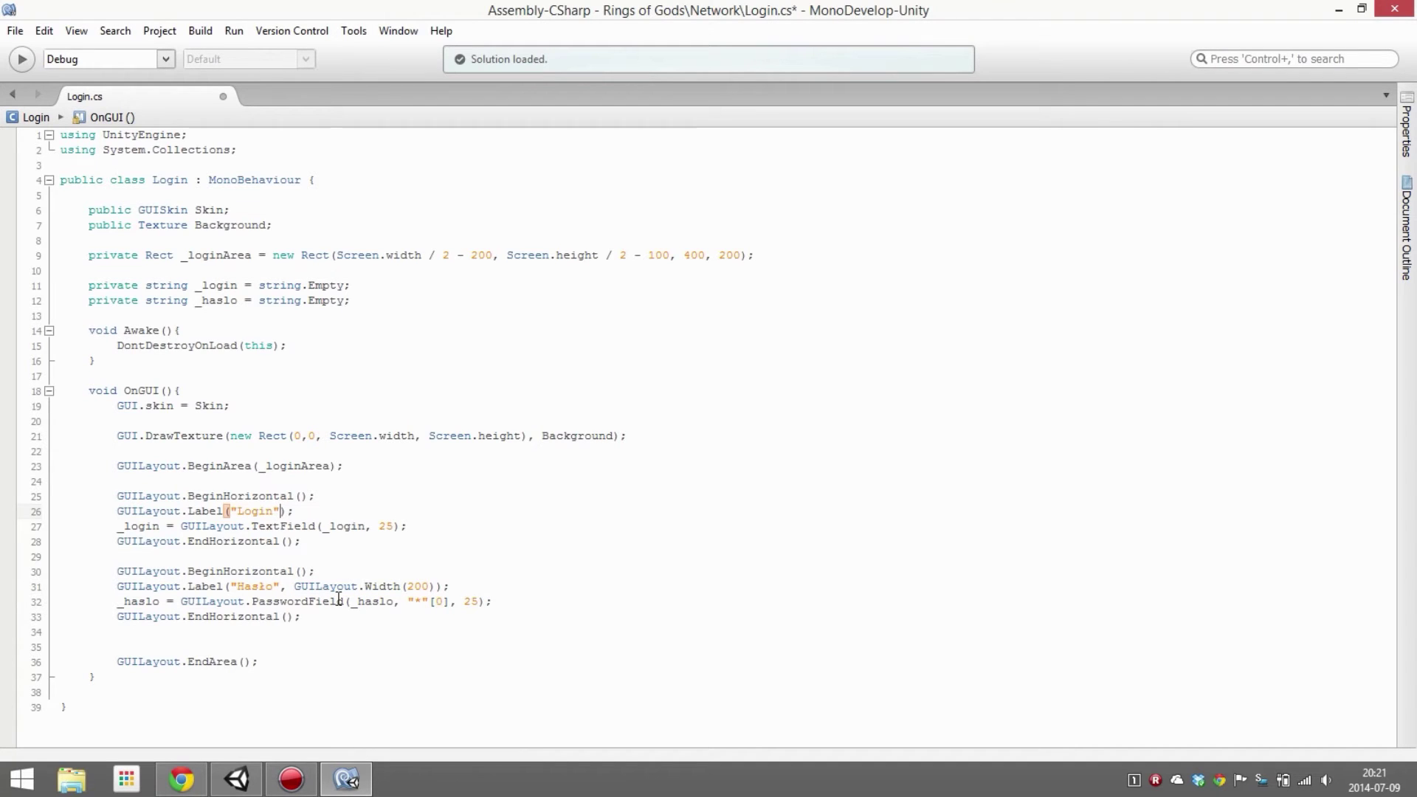
type(",")
type("GUILayout.Width(200)")
key("ctrl+s")
left_click(236, 778)
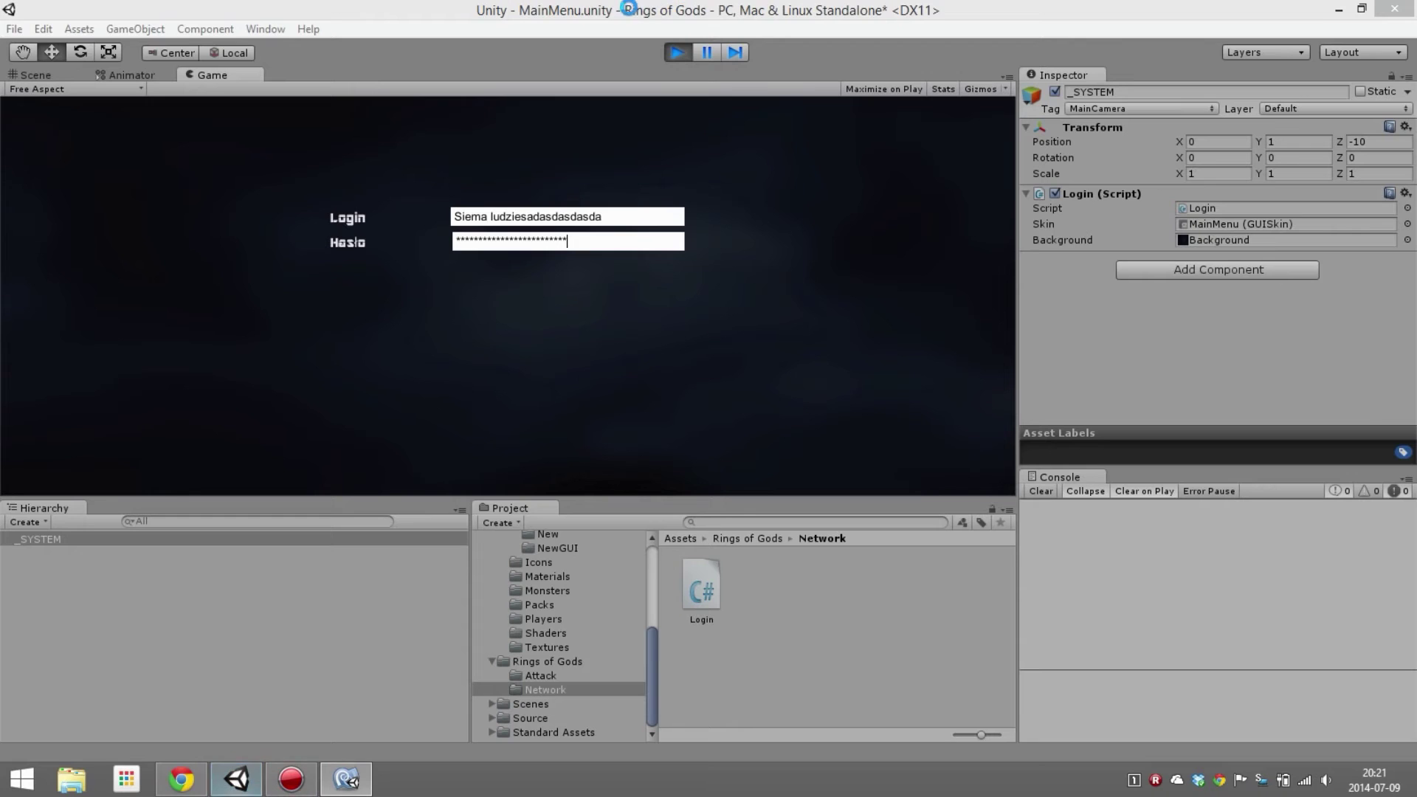
- Restart the scene, type test text into the Login and Hasło fields, then stop playing
left_click(679, 53)
left_click(679, 53)
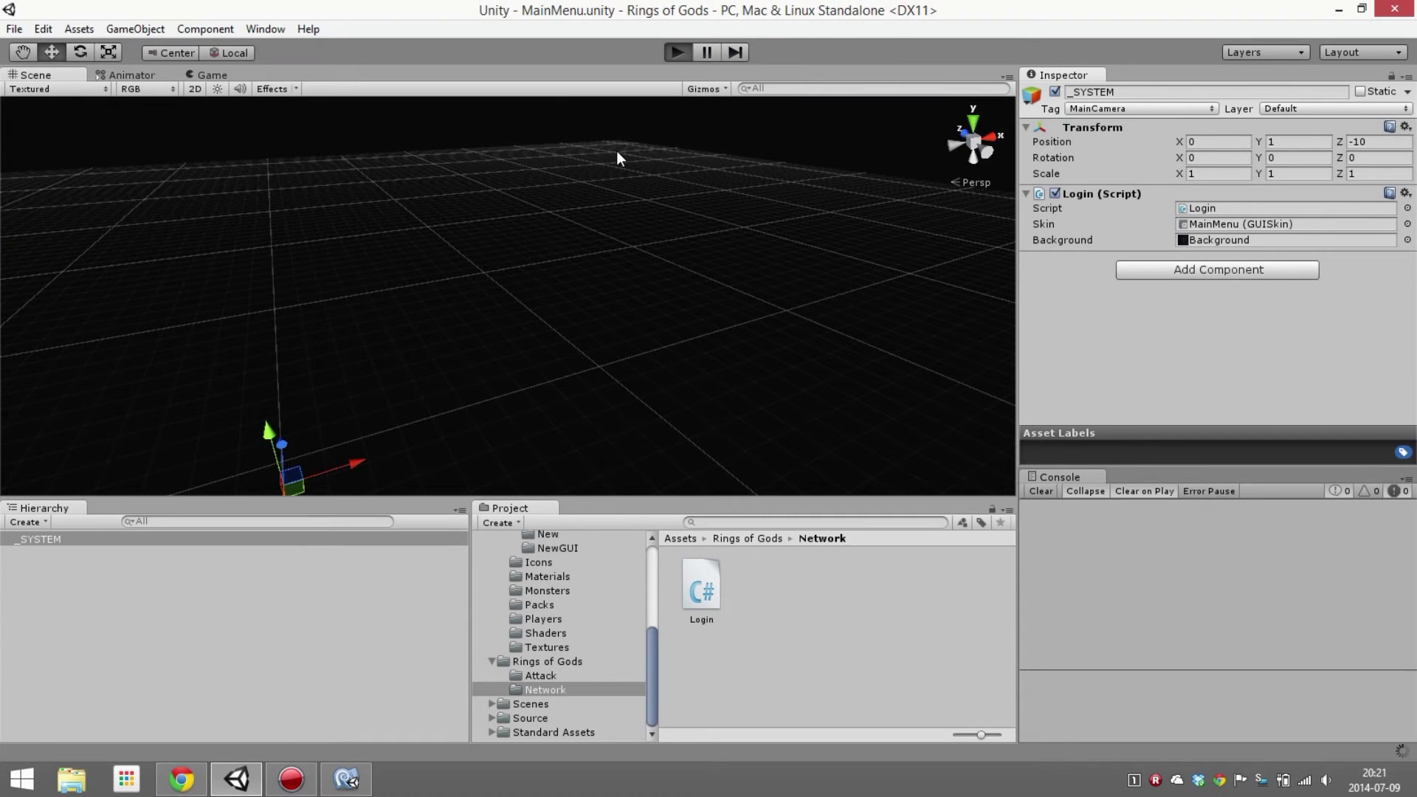
key("ctrl+p")
left_click(585, 220)
type("dsadasdasd")
left_click(587, 238)
type("dsadasdasdas")
left_click(621, 220)
type("sasddasd")
left_click(636, 242)
type("asdsadasdas")
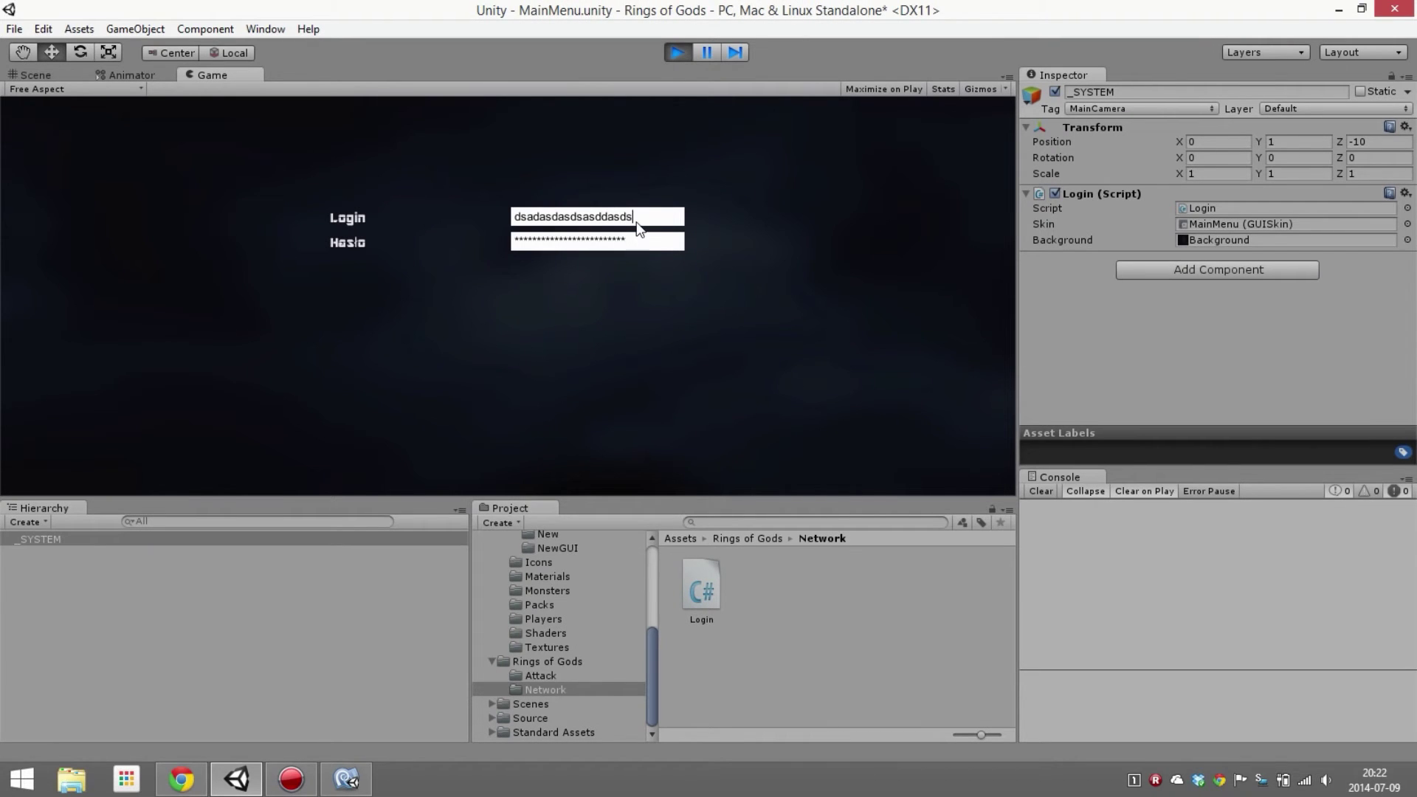
left_click(664, 218)
left_click(676, 51)
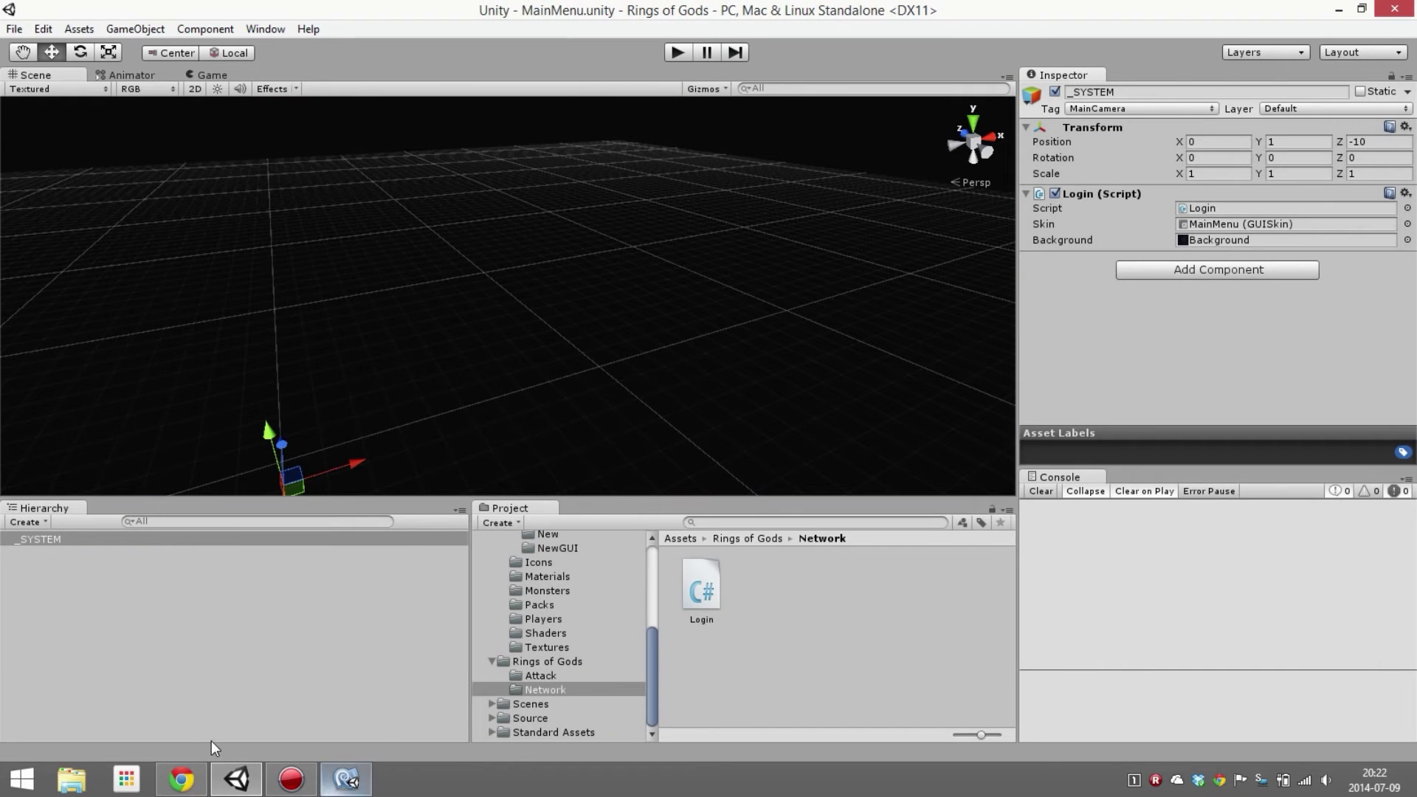
- Bring up api.php in the browser's Codeanywhere editor at empty line 19
left_click(183, 779)
scroll(847, 414, "up", 1)
left_click(848, 413)
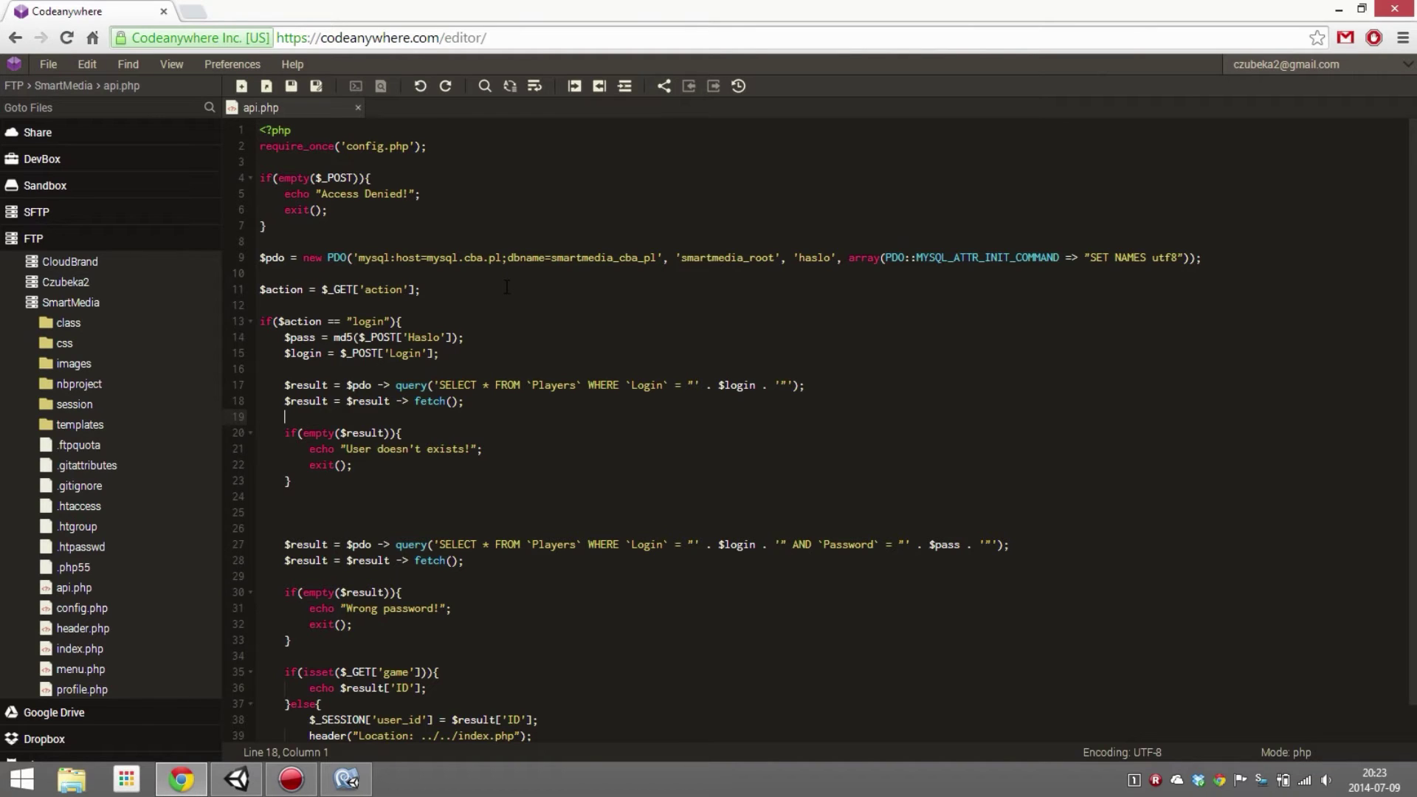
- Scroll through api.php's login handling, then open a new incognito browser window
scroll(506, 287, "down", 1)
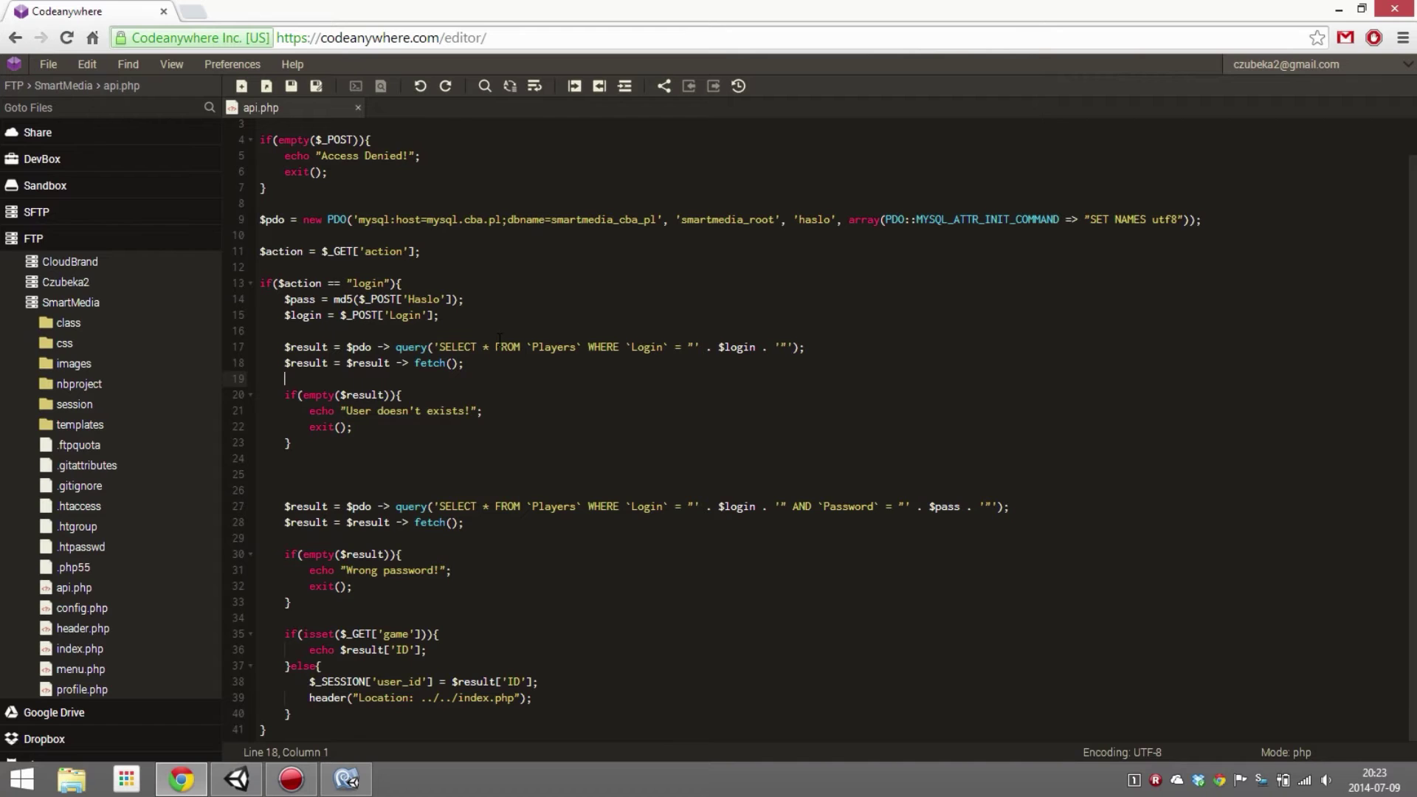
scroll(476, 337, "up", 1)
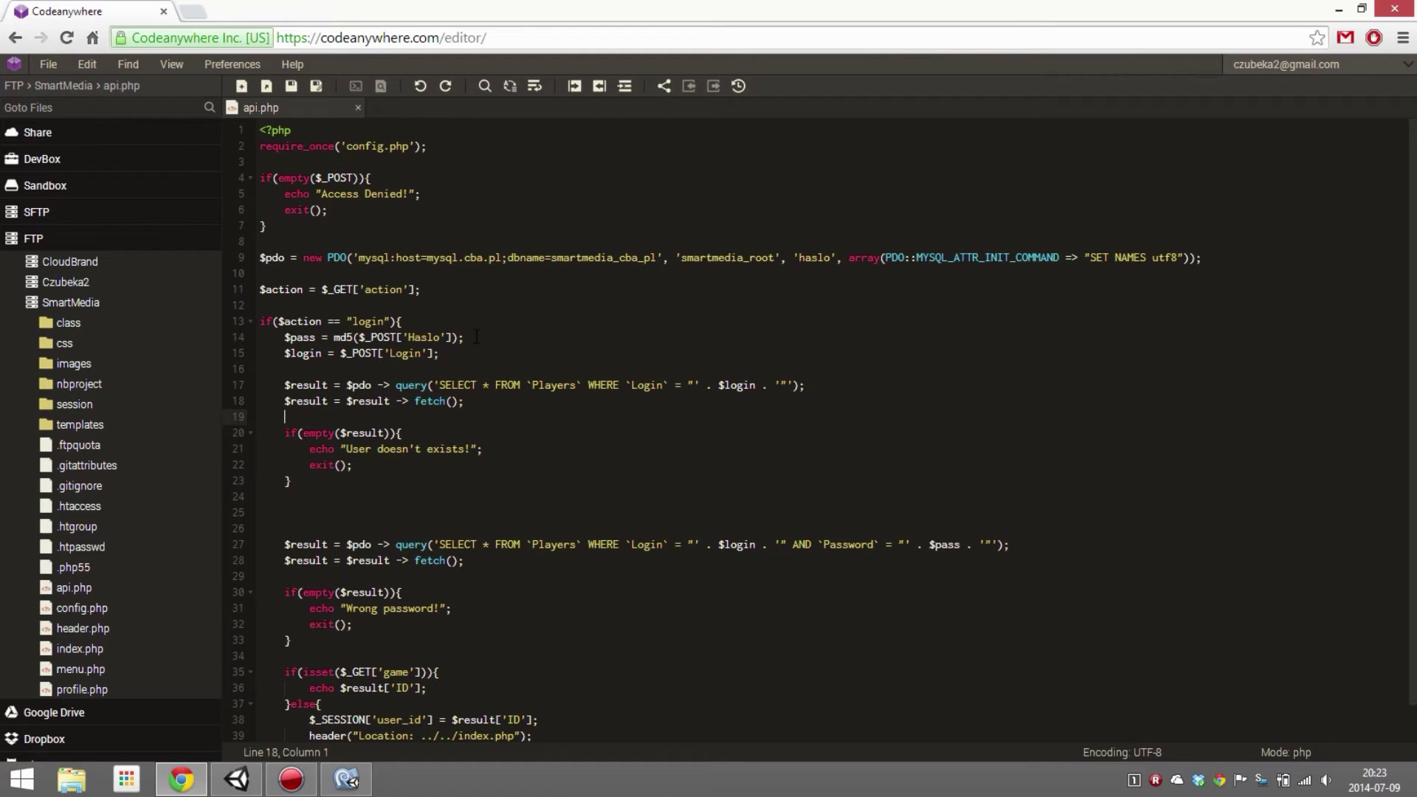
key("ctrl+shift+n")
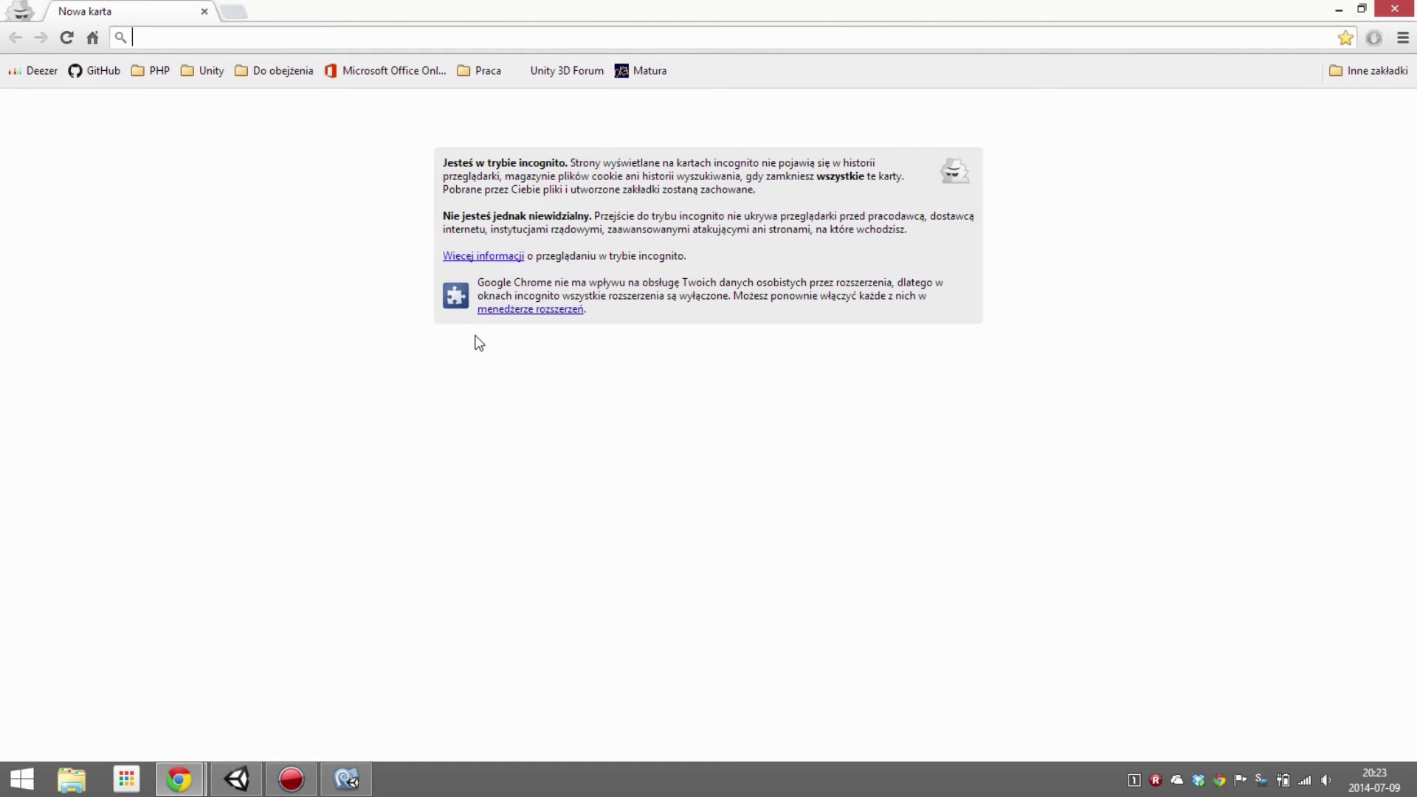
- Load smartmedia.cba.pl, submit its login form with username and password, then return to api.php
type("smar")
key("Return")
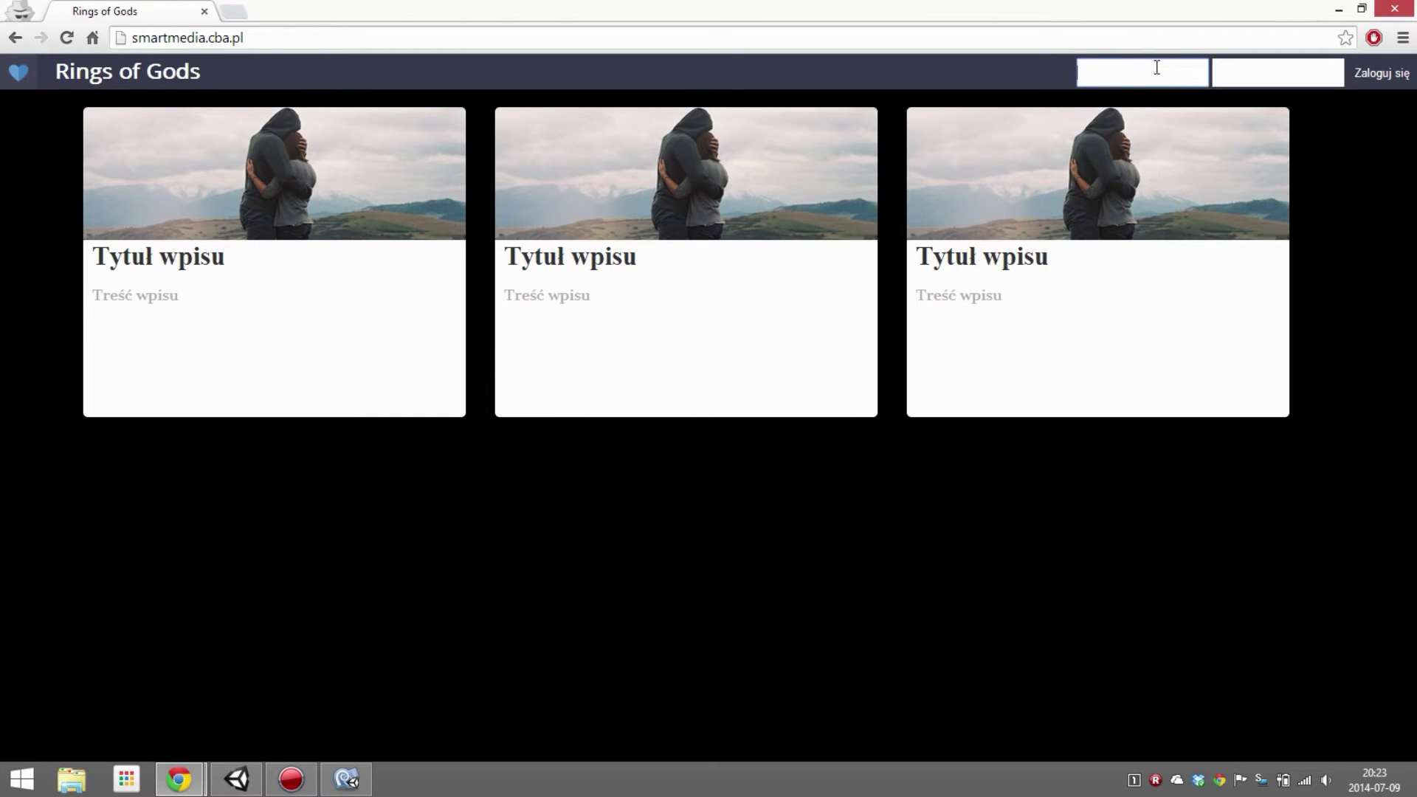
left_click(122, 118)
type("czubeka2")
key("Tab")
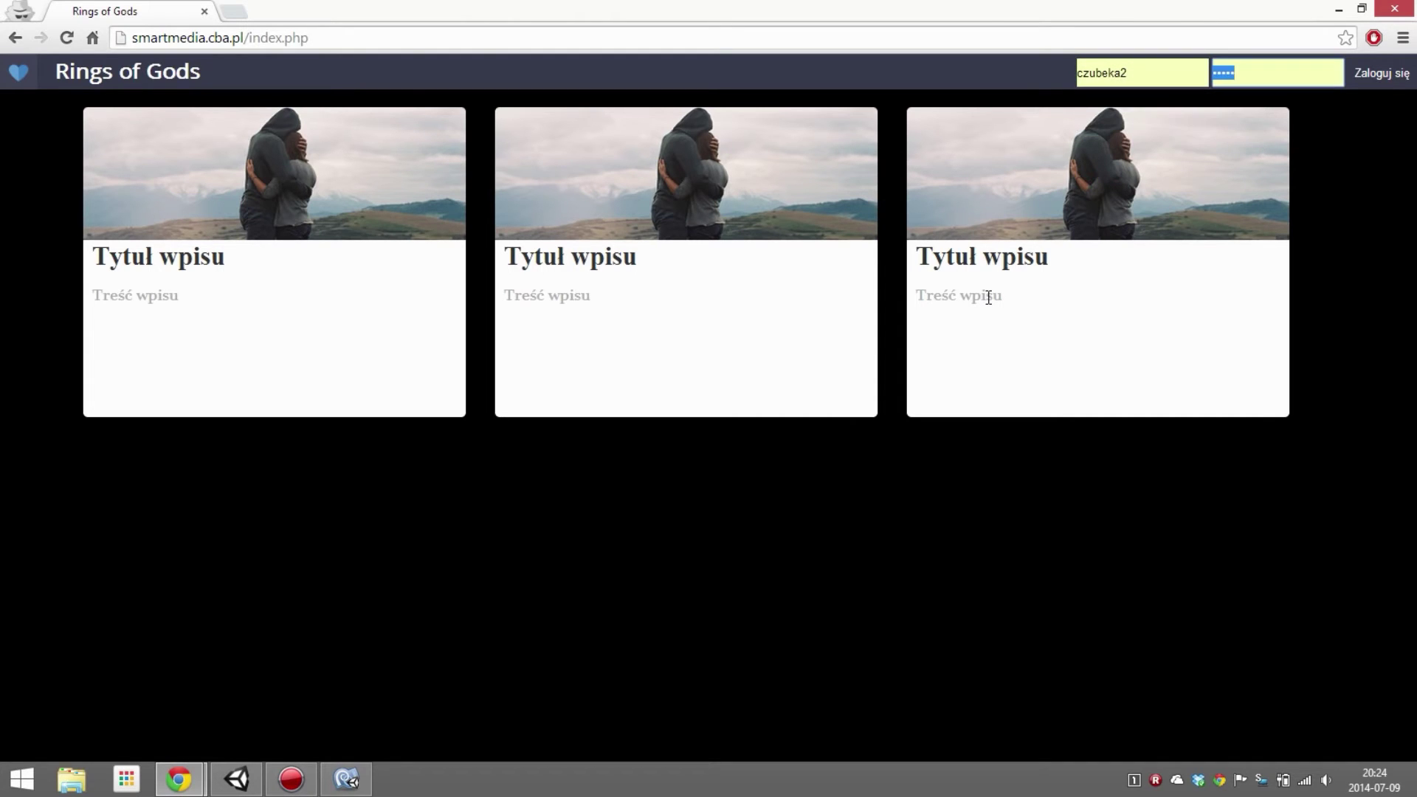
type("•••••")
key("Return")
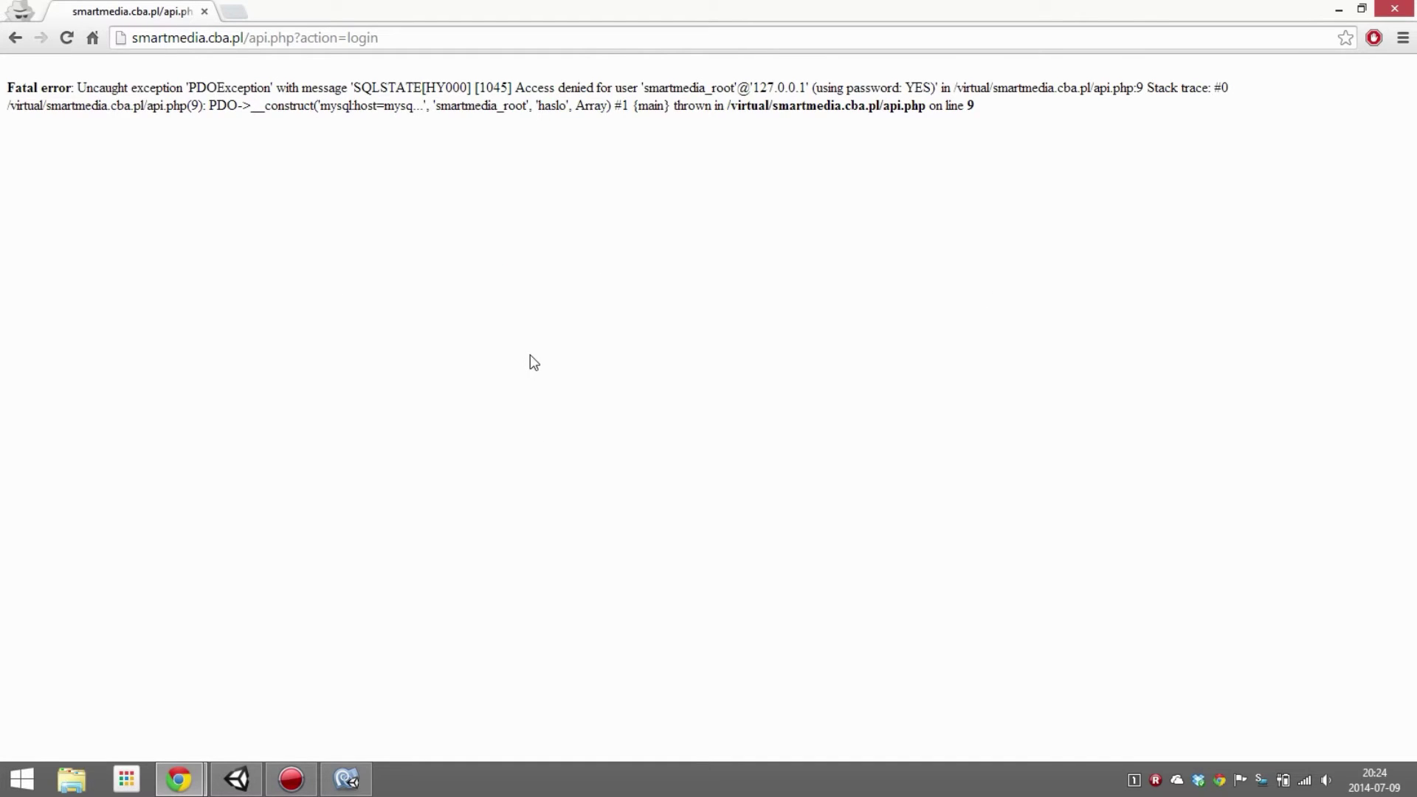
key("alt+Tab")
left_click(800, 258)
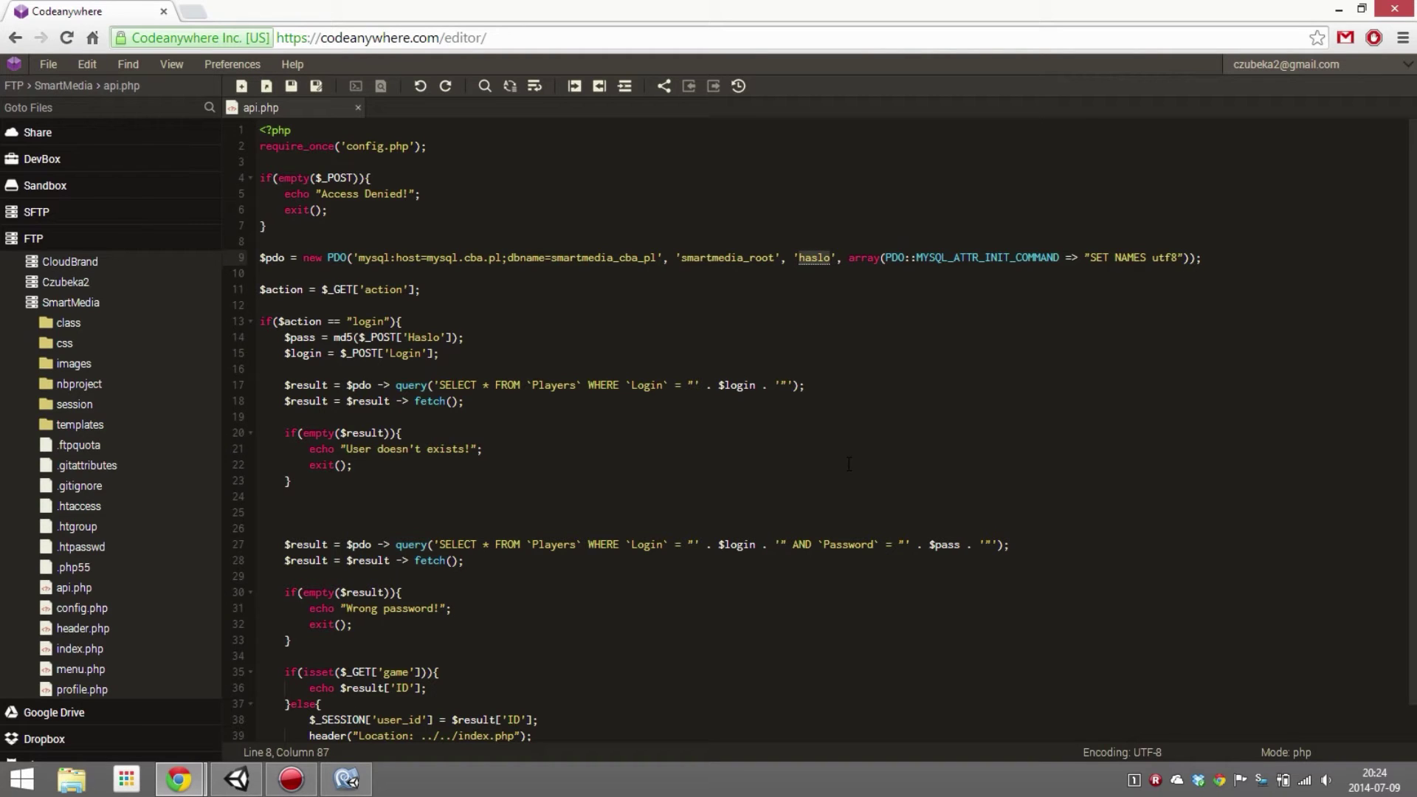
- Reload the Rings of Gods site, sign in with username and password, and return to api.php
key("alt+Tab")
key("F5")
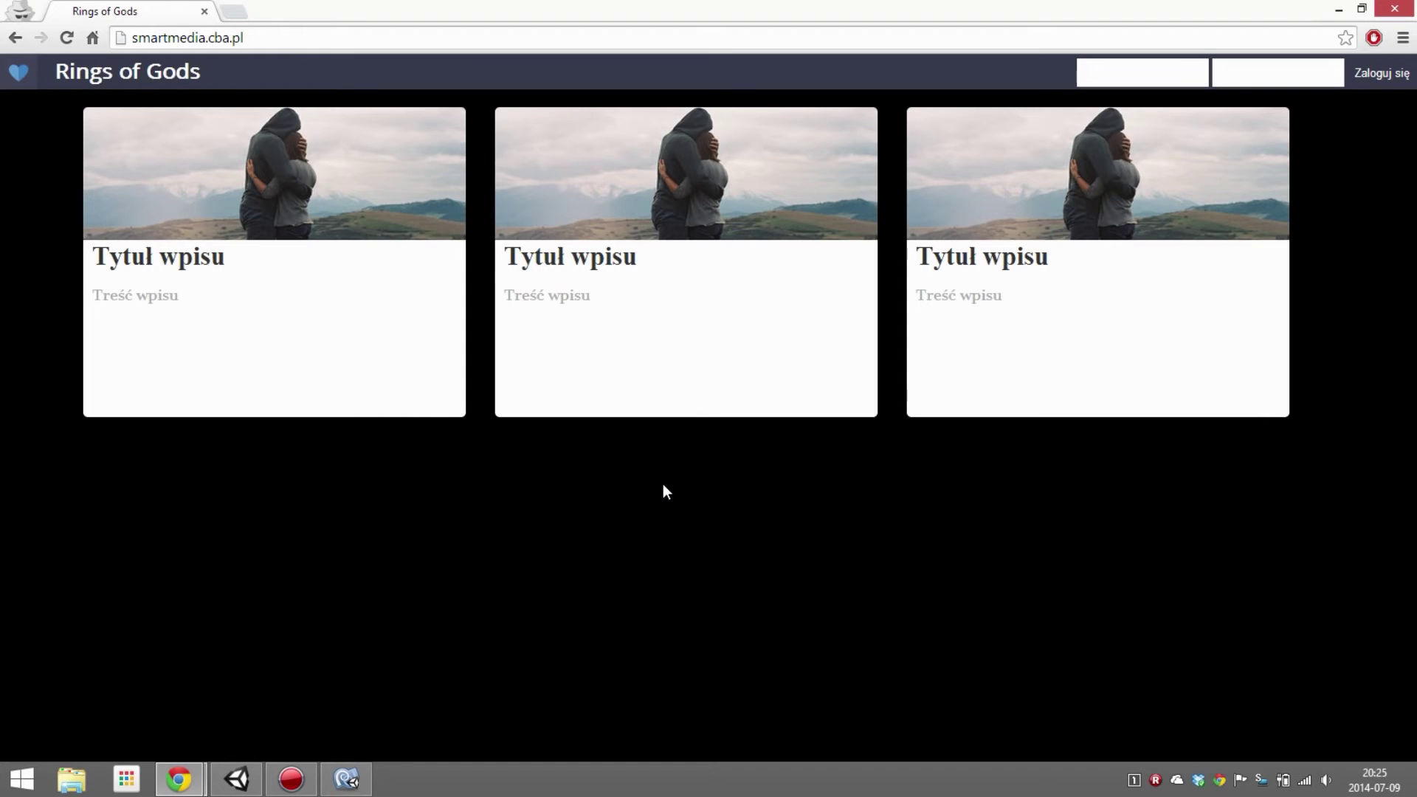
type("czubeka2")
key("Tab")
type("••••")
key("Return")
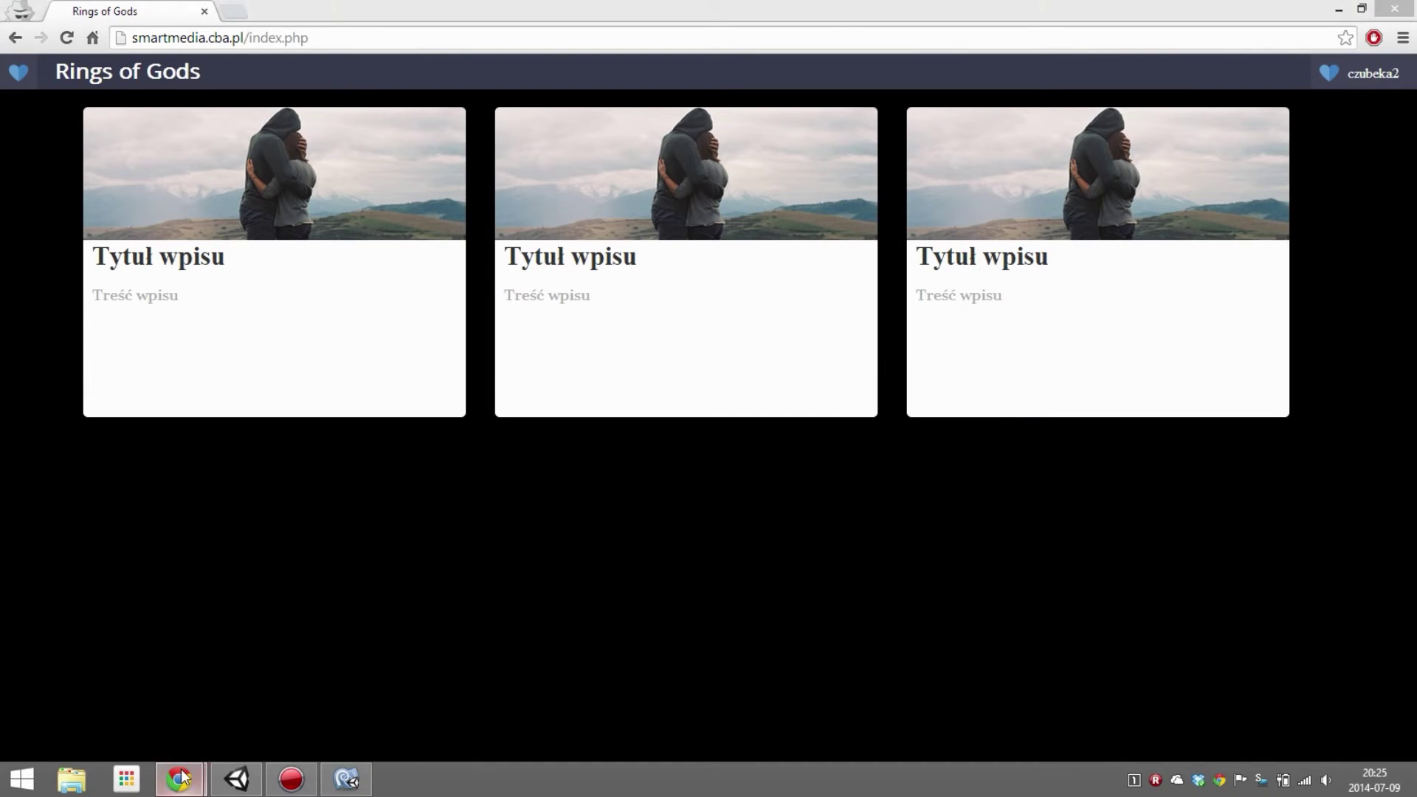
mouse_move(178, 778)
left_click(82, 679)
left_click(786, 294)
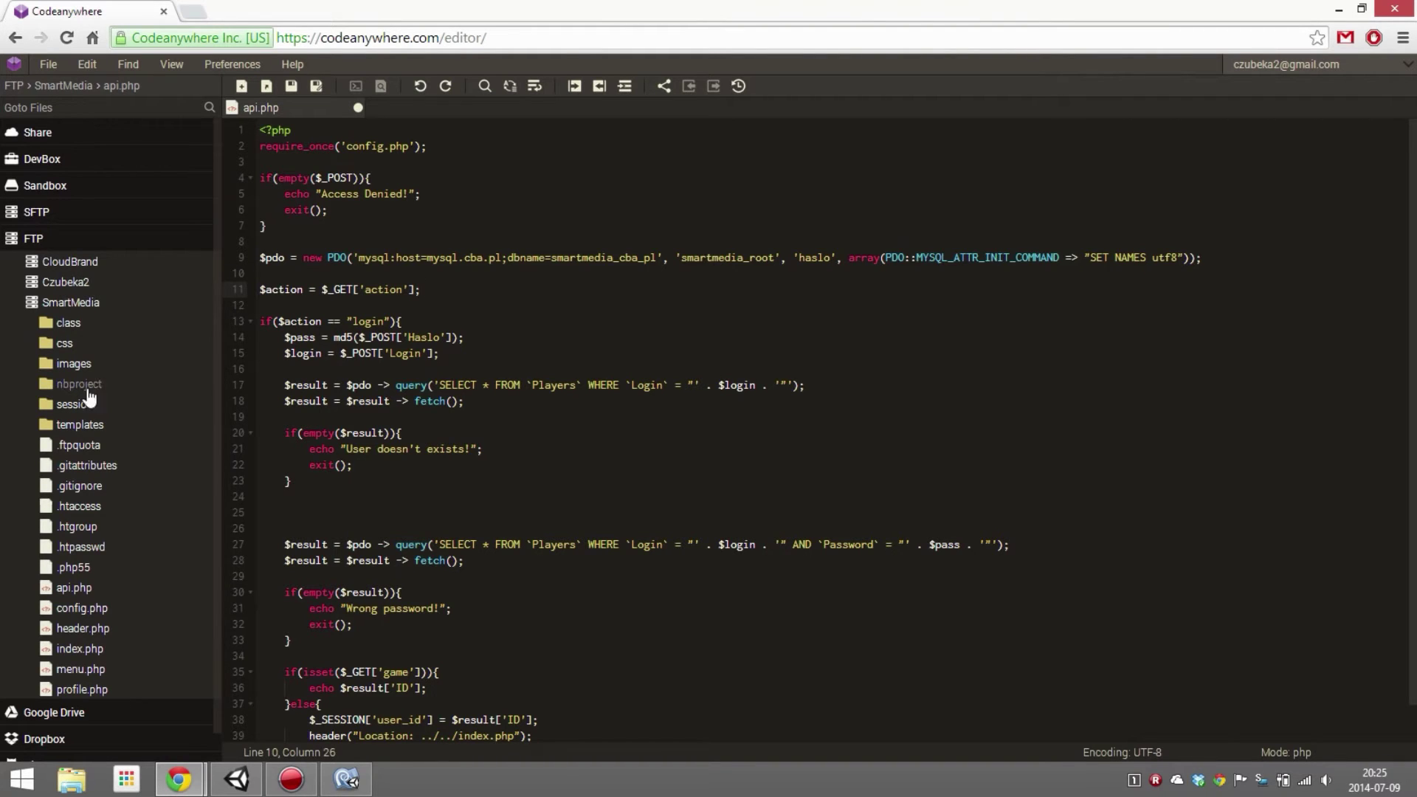
scroll(123, 530, "down", 1)
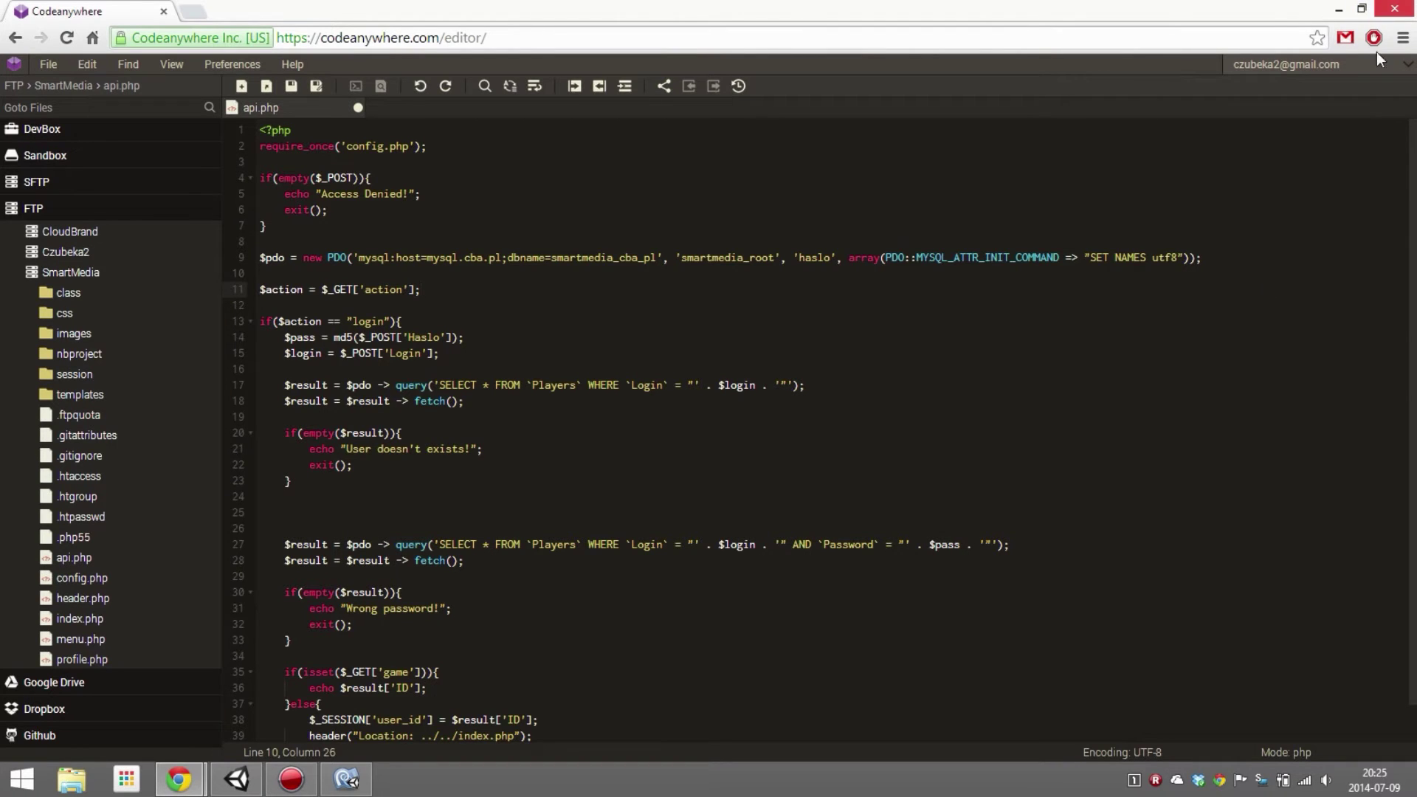
left_click(1394, 8)
left_click(851, 66)
scroll(772, 322, "down", 1)
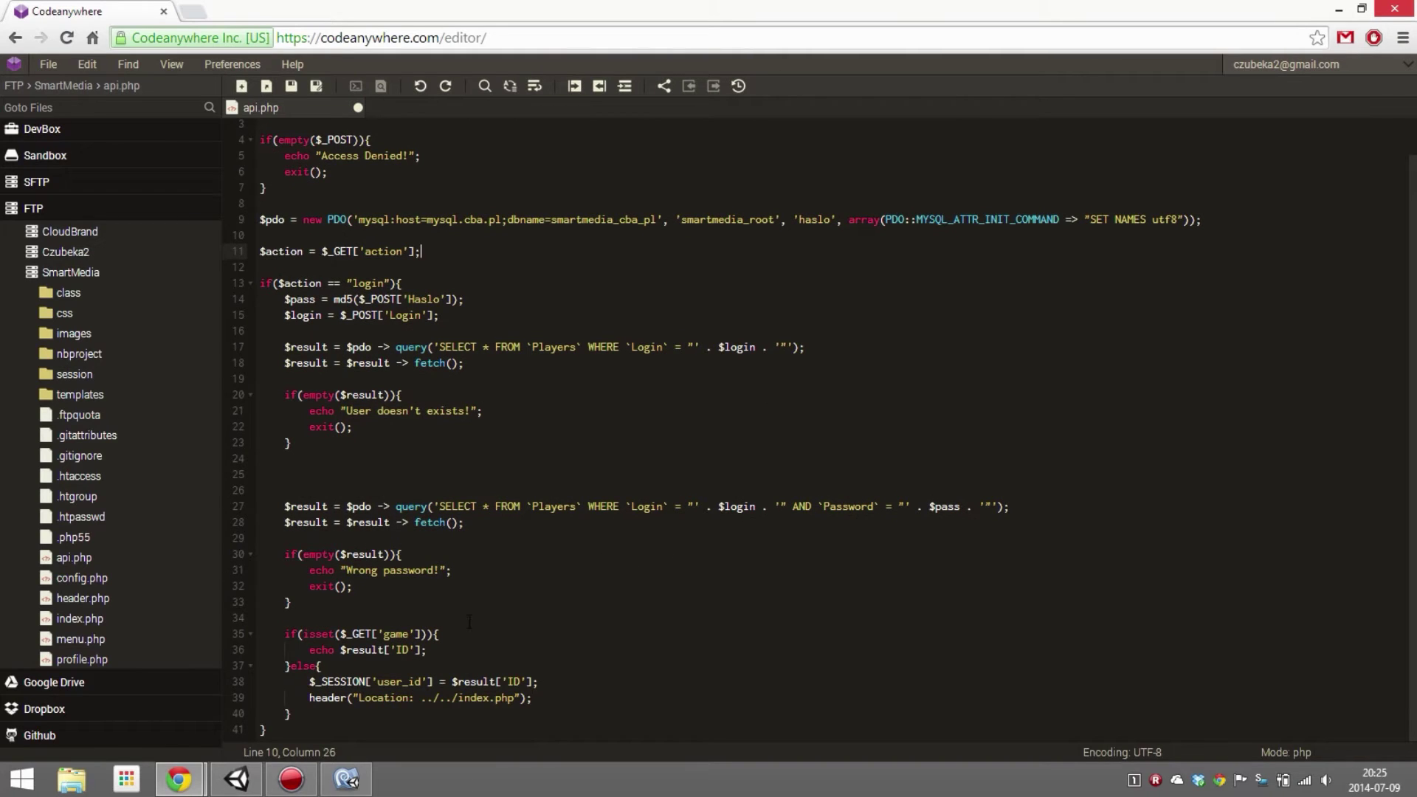
left_click_drag(302, 634, 420, 634)
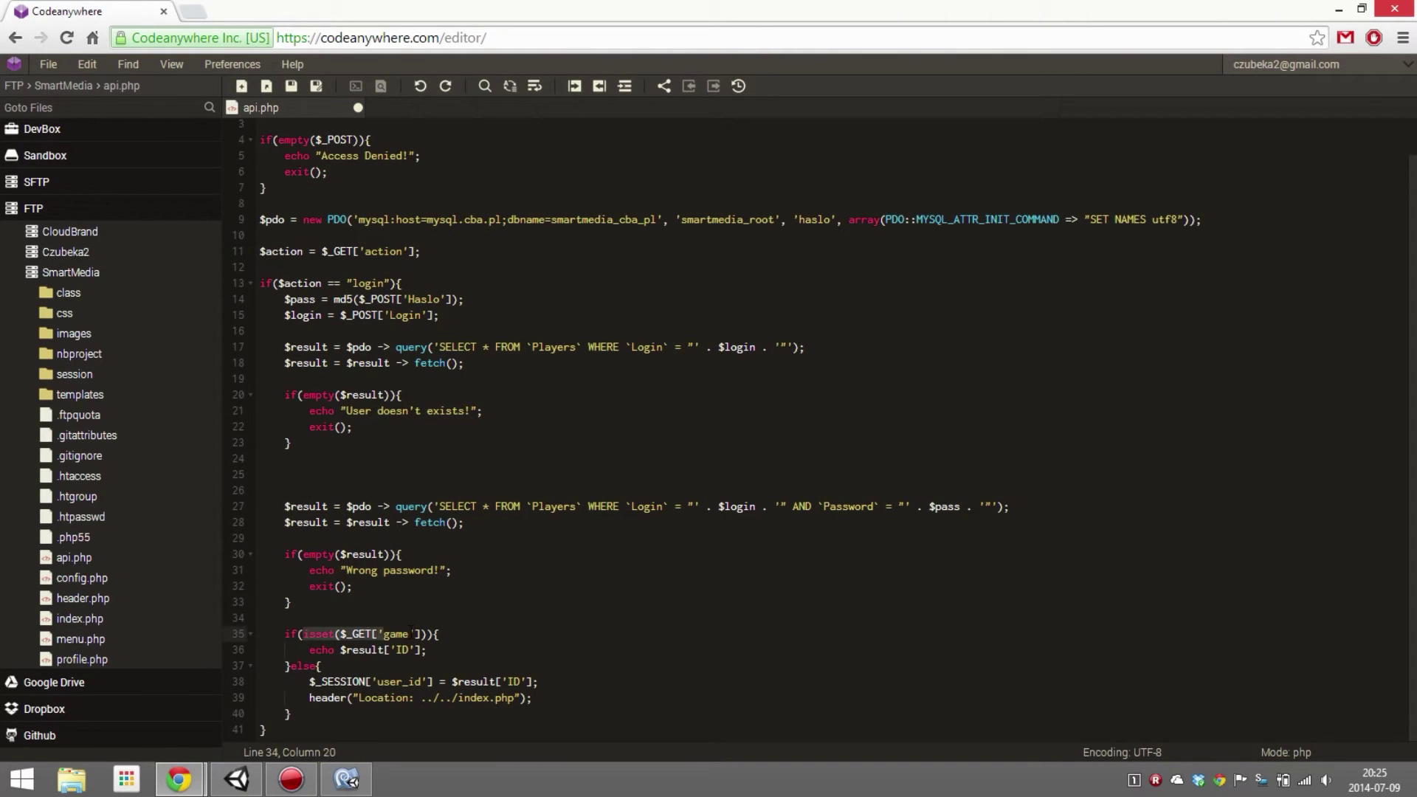
left_click_drag(304, 634, 464, 631)
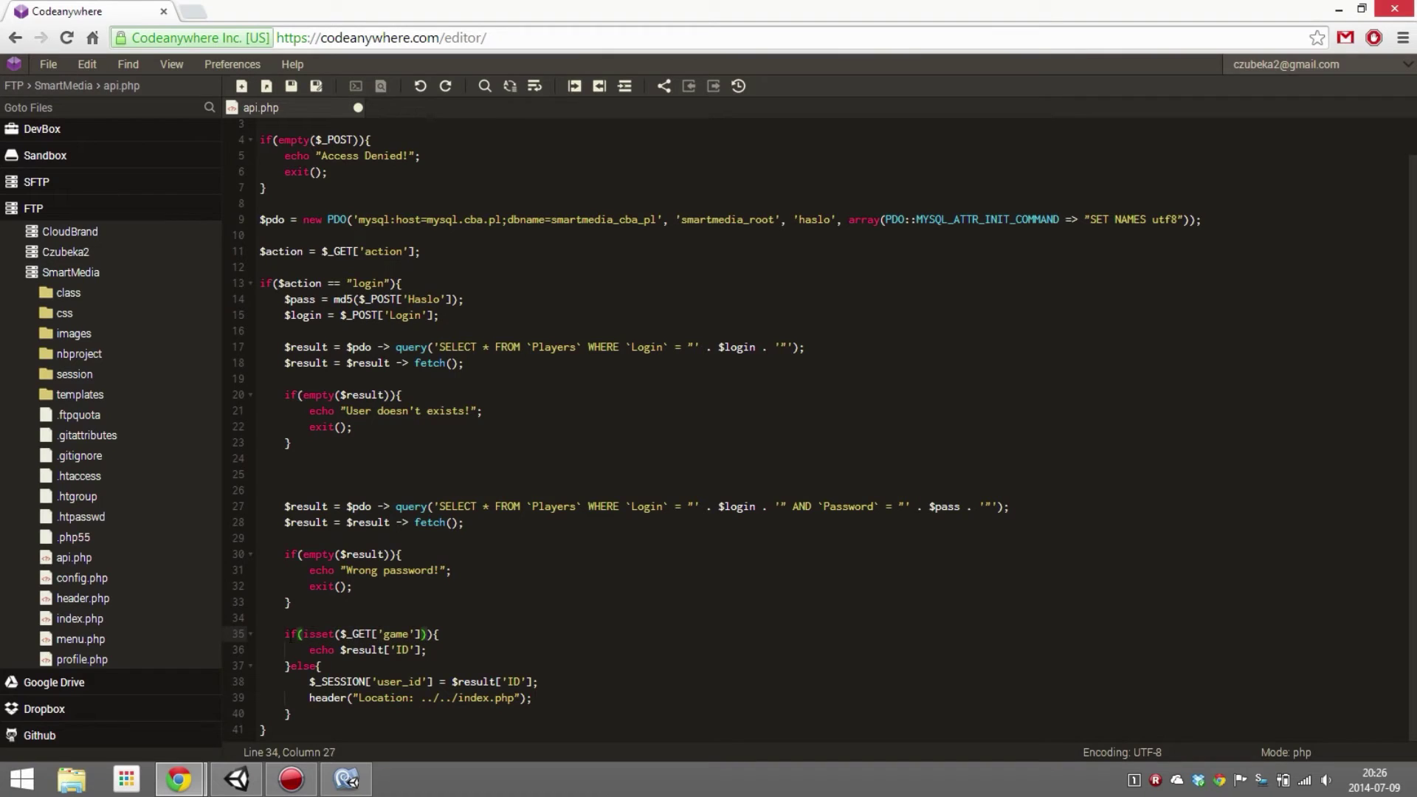
left_click(420, 634)
left_click(409, 634)
scroll(355, 336, "up", 1)
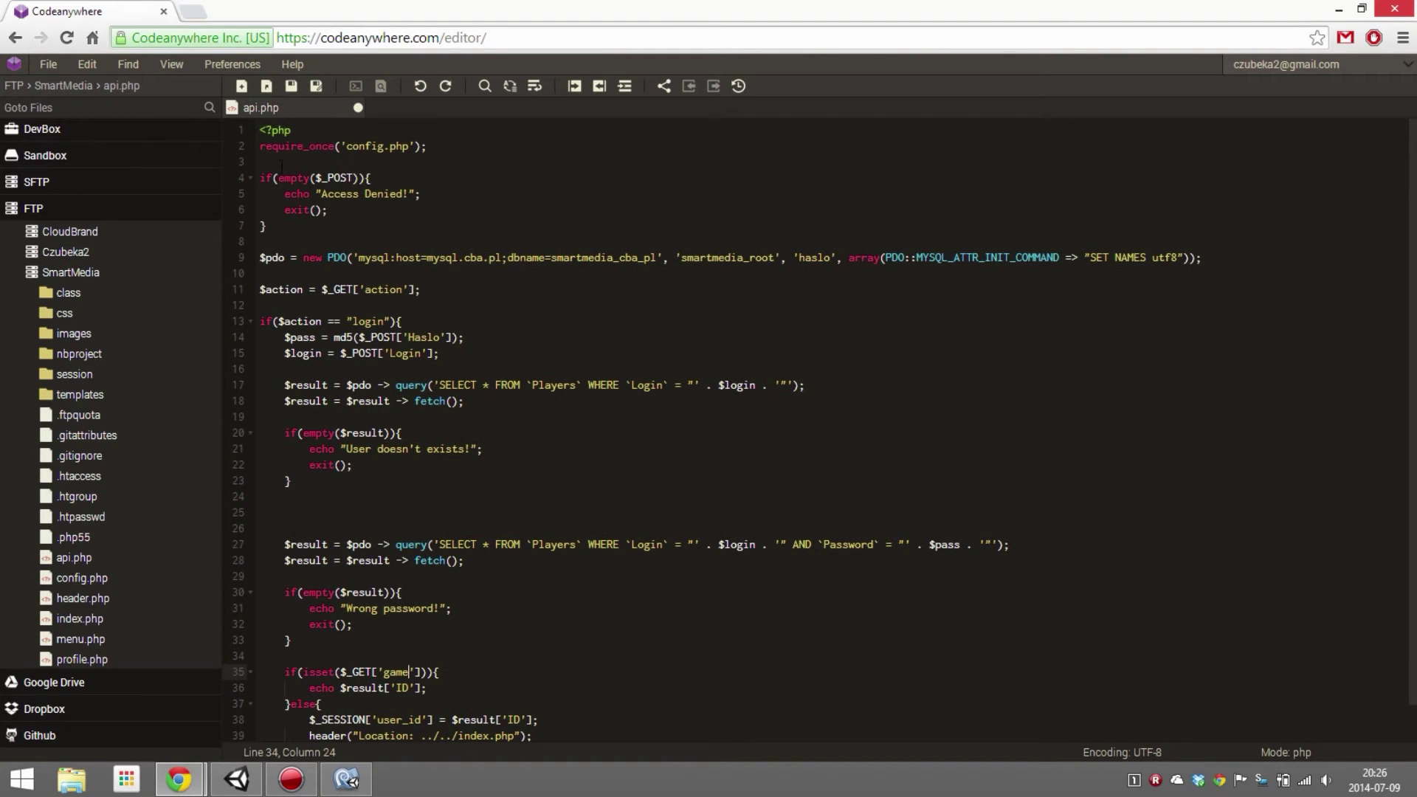
left_click_drag(259, 178, 260, 242)
left_click(436, 193)
left_click(354, 178)
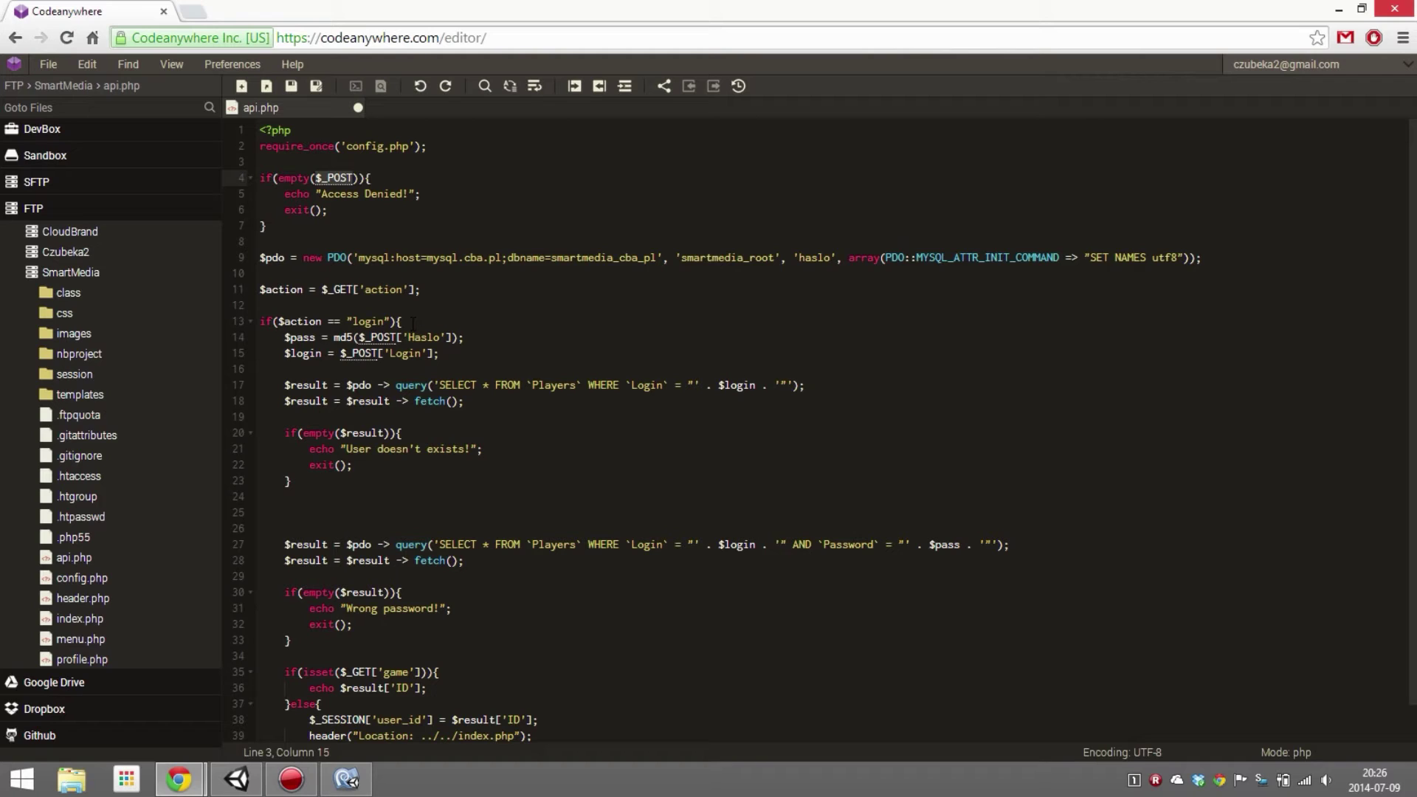
left_click(429, 194)
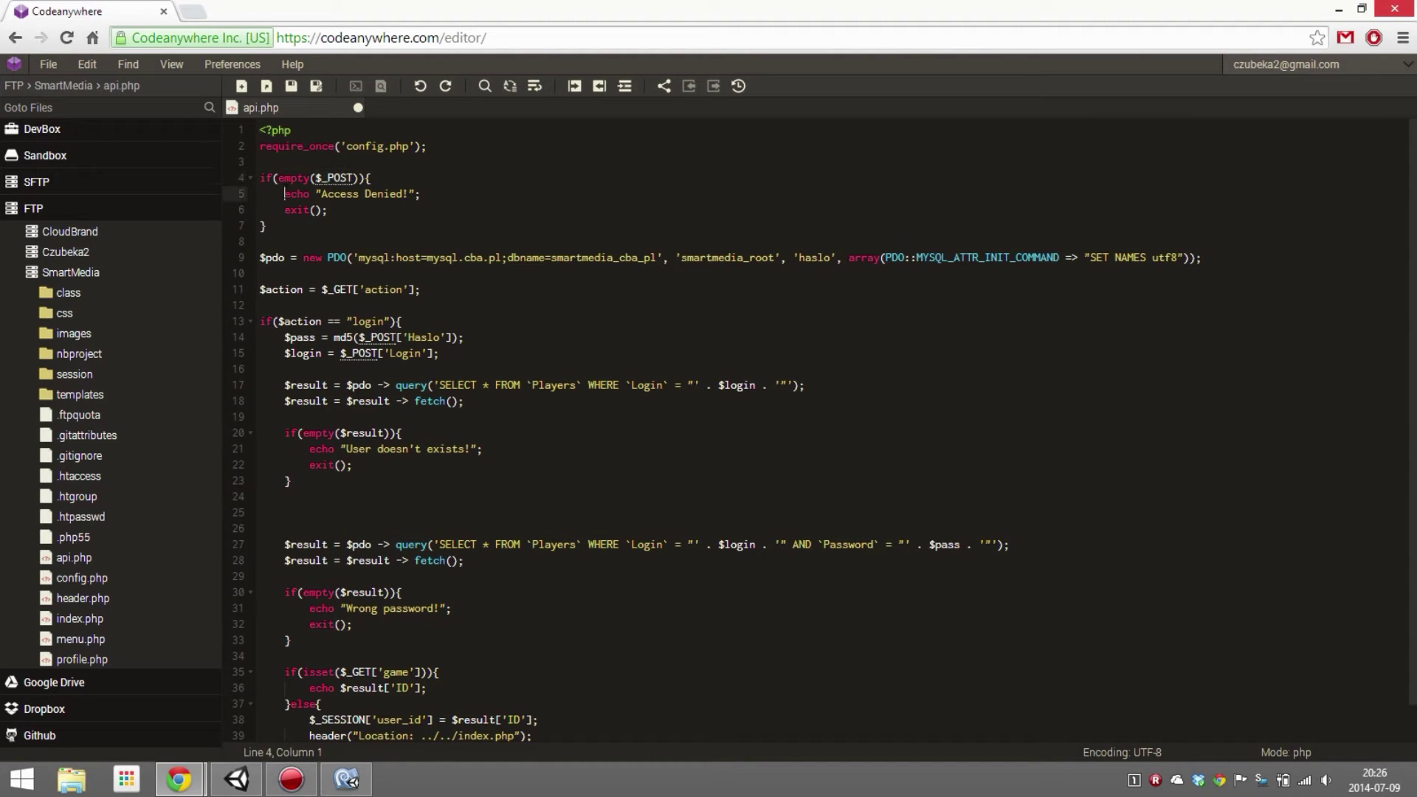
left_click_drag(430, 193, 284, 195)
left_click(393, 220)
left_click(302, 201)
double_click(298, 210)
key("Down")
scroll(827, 400, "down", 1)
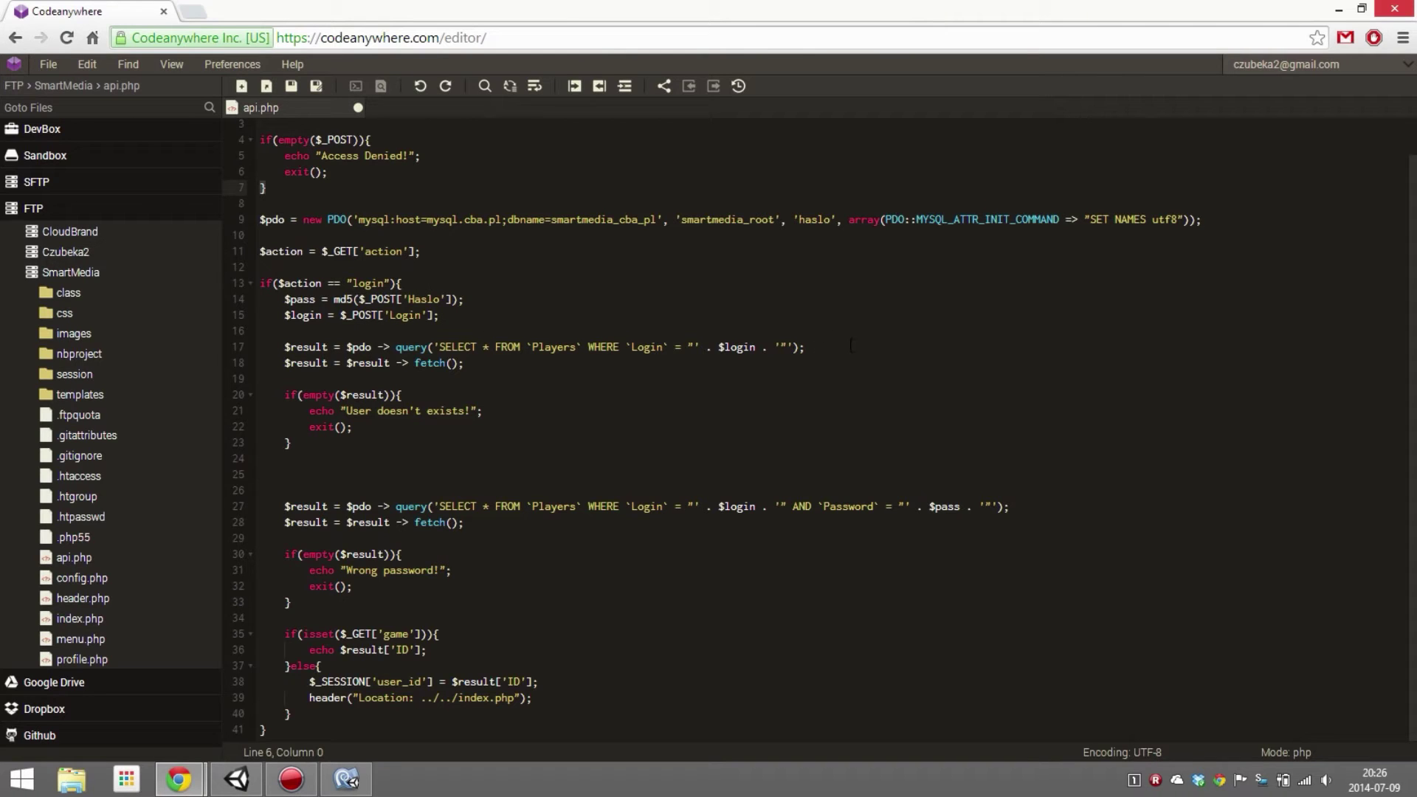
left_click(519, 346)
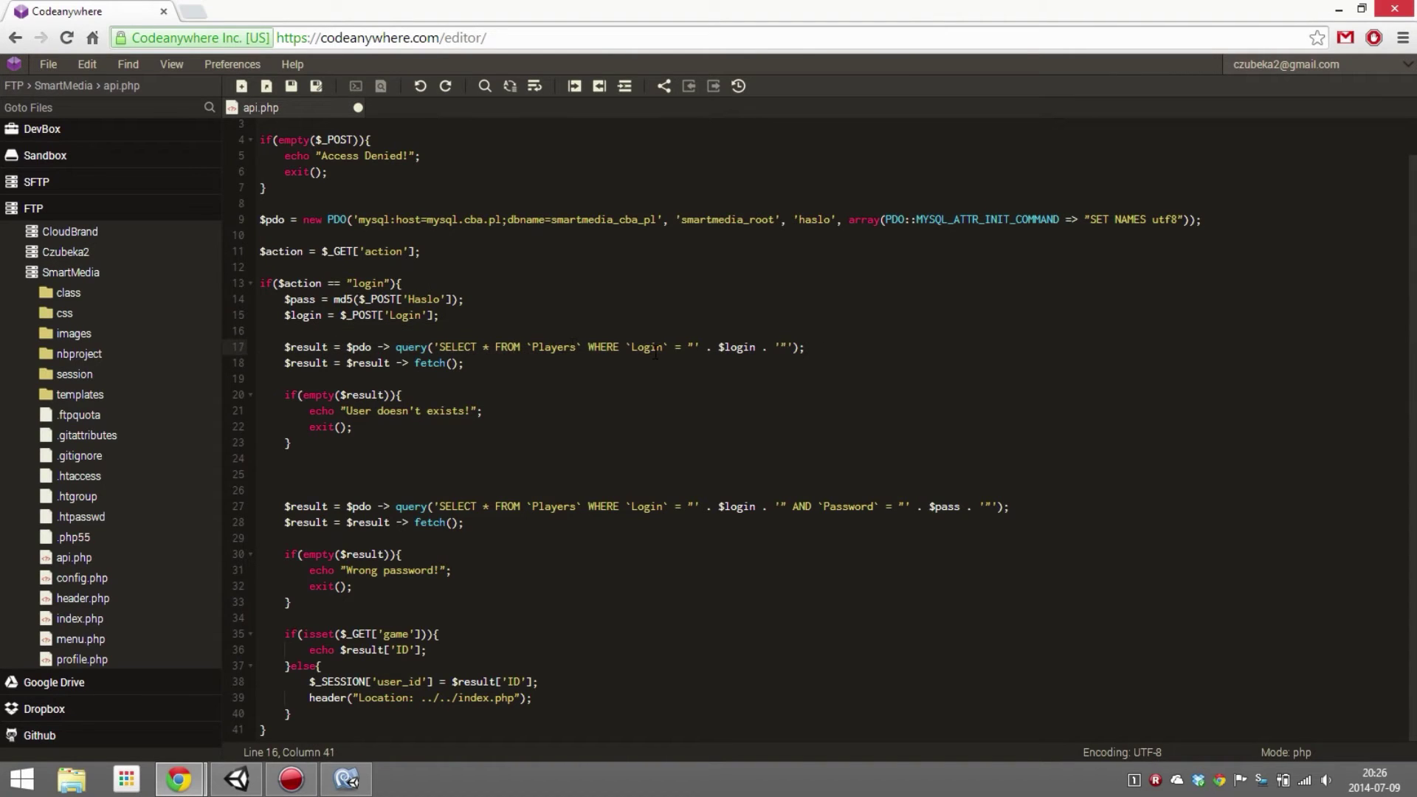
left_click(762, 348)
left_click(236, 778)
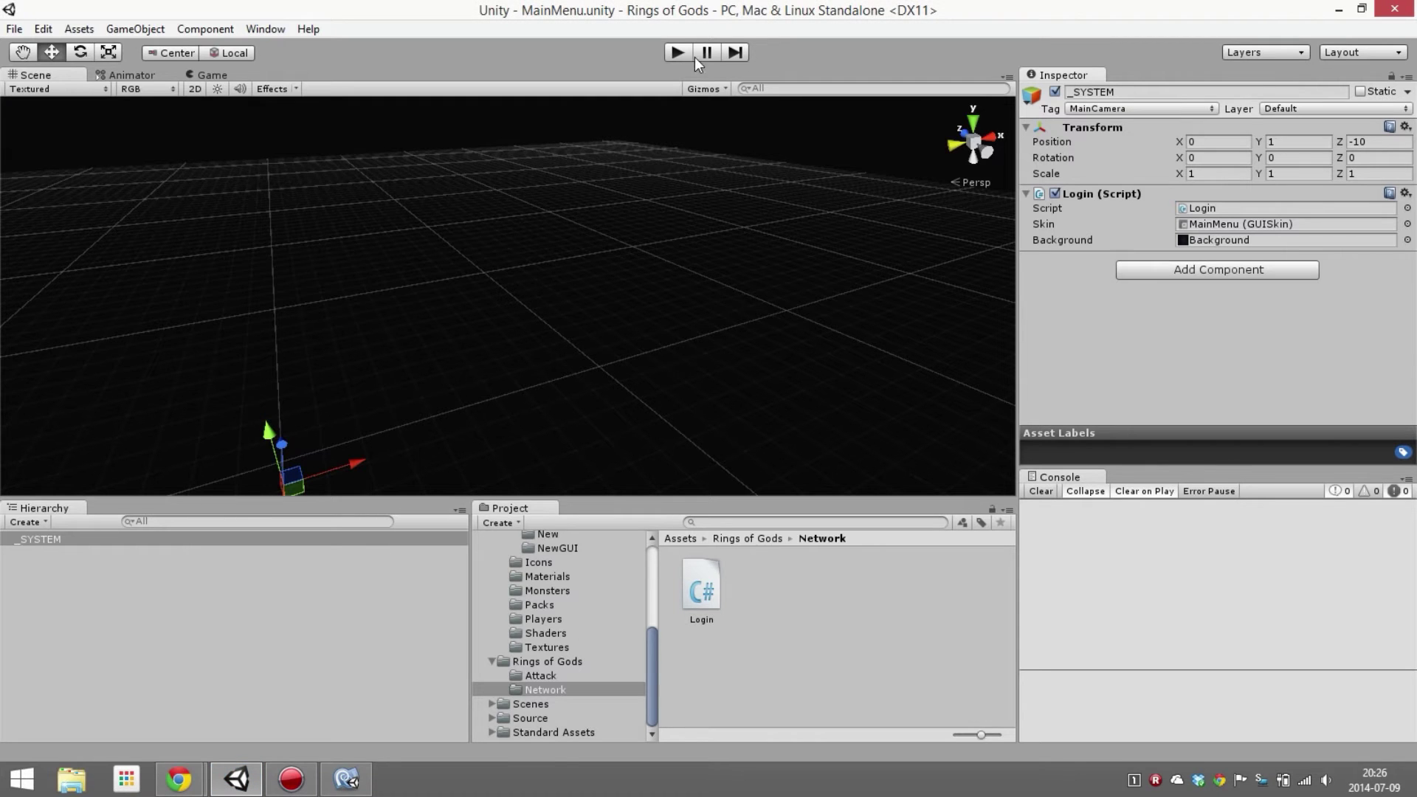
- Play the MainMenu scene, click its Login field, then return to api.php in Codeanywhere
left_click(679, 54)
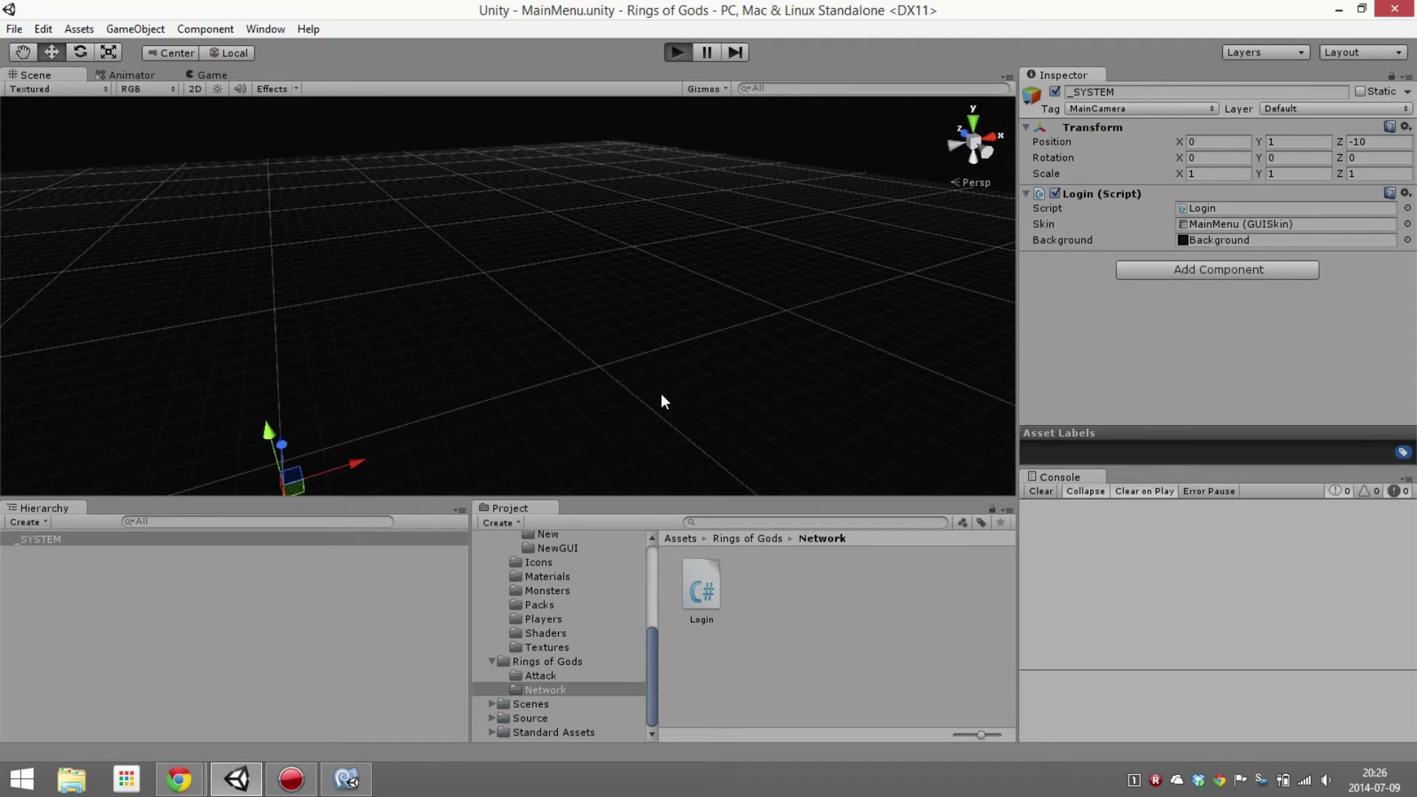
left_click(562, 224)
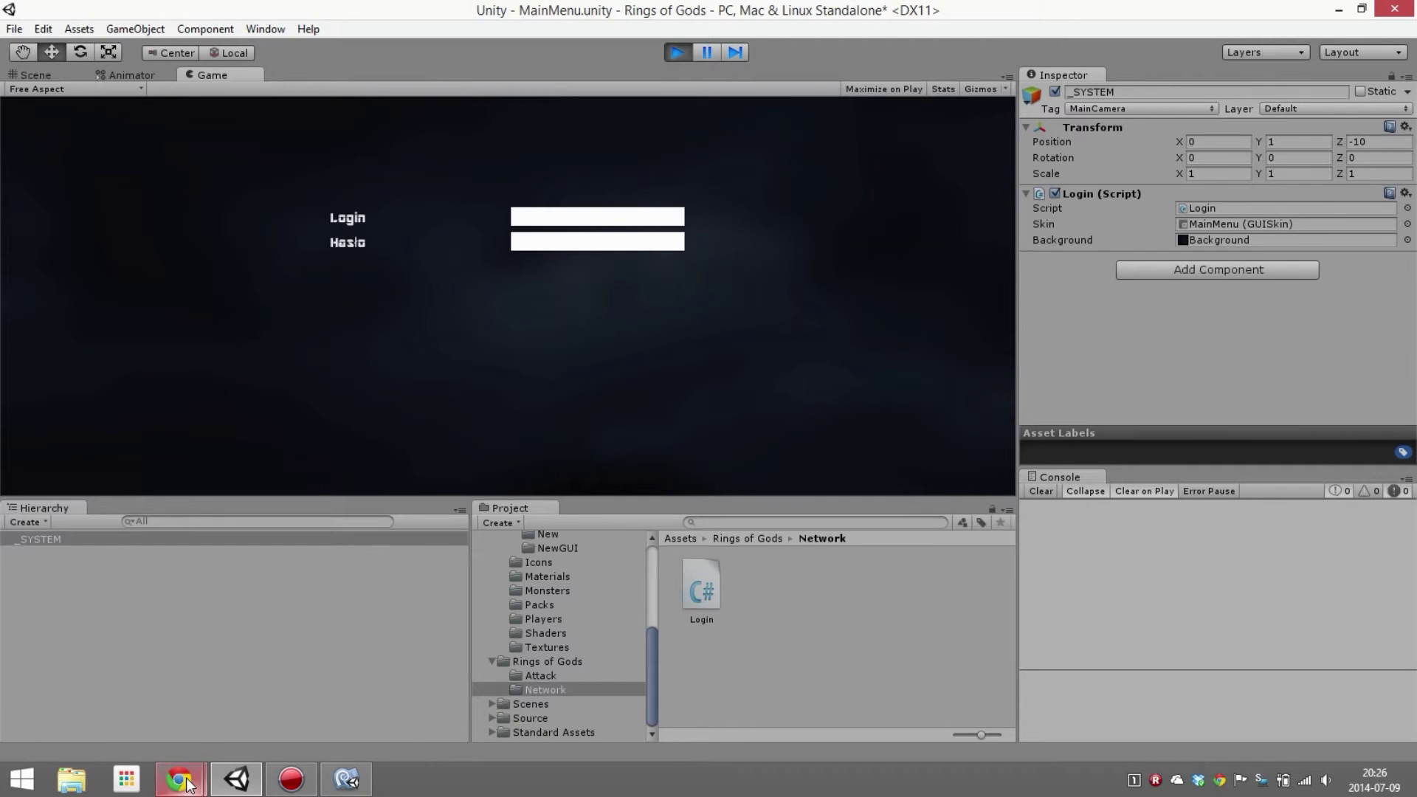
mouse_move(188, 784)
left_click(107, 665)
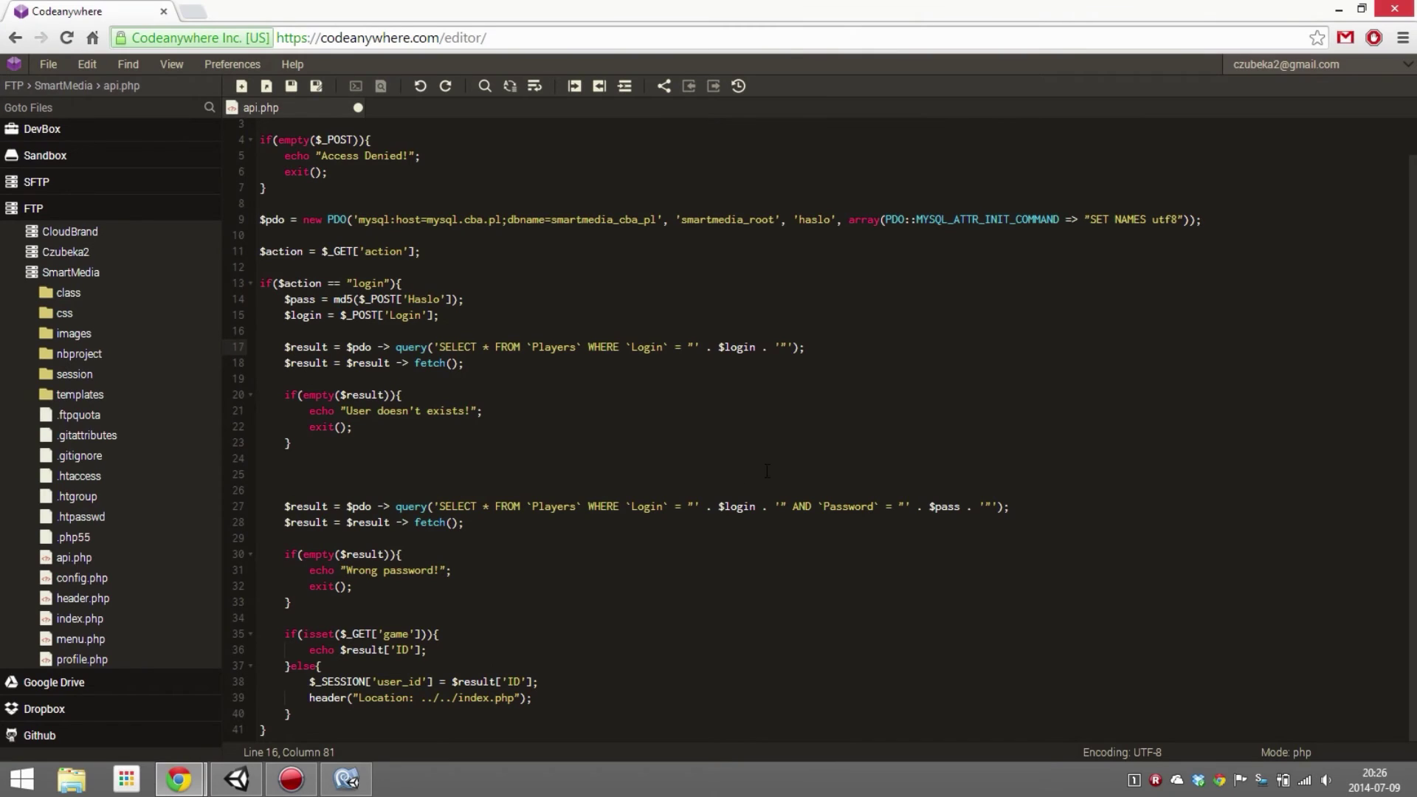
left_click(480, 410)
left_click(178, 778)
left_click(295, 698)
left_click(234, 778)
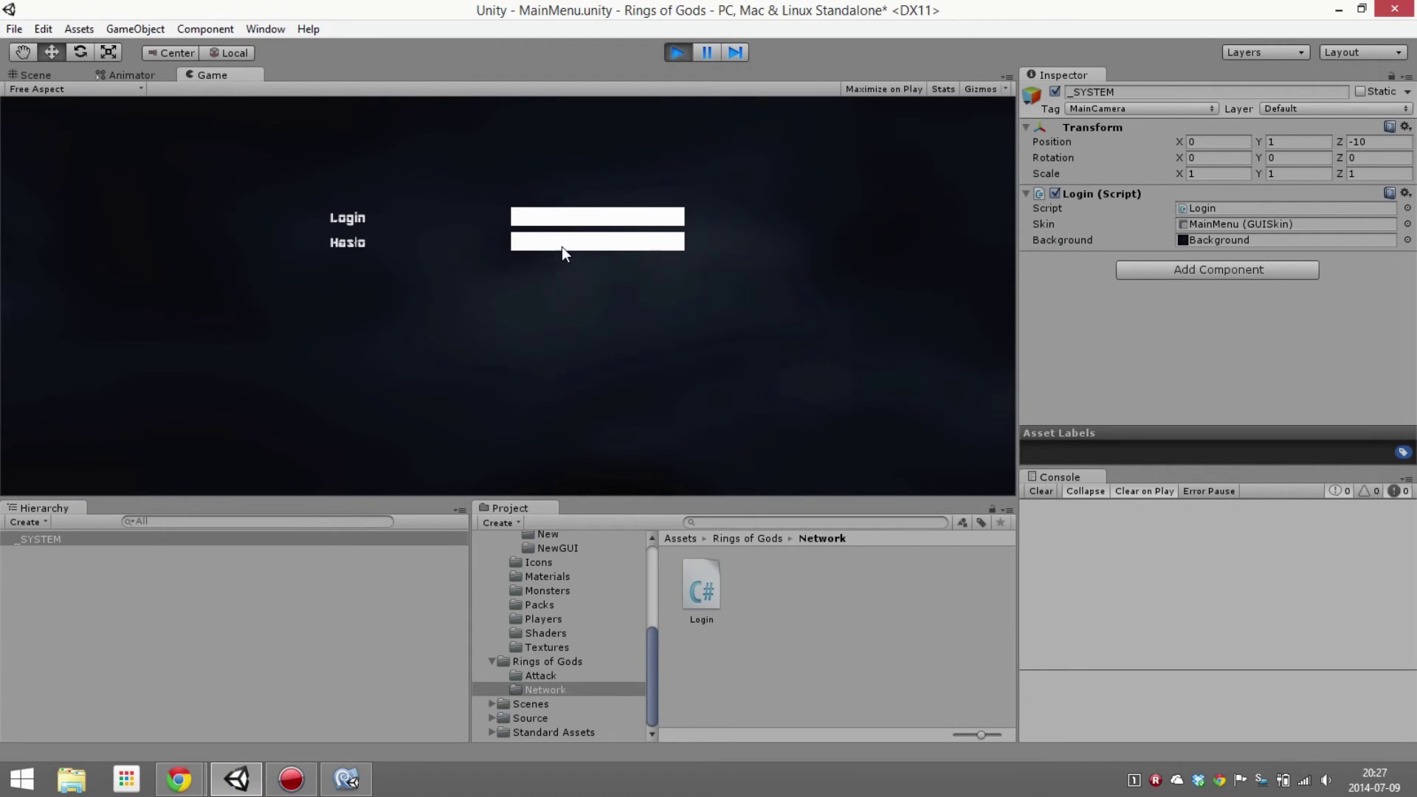
mouse_move(178, 779)
left_click(152, 708)
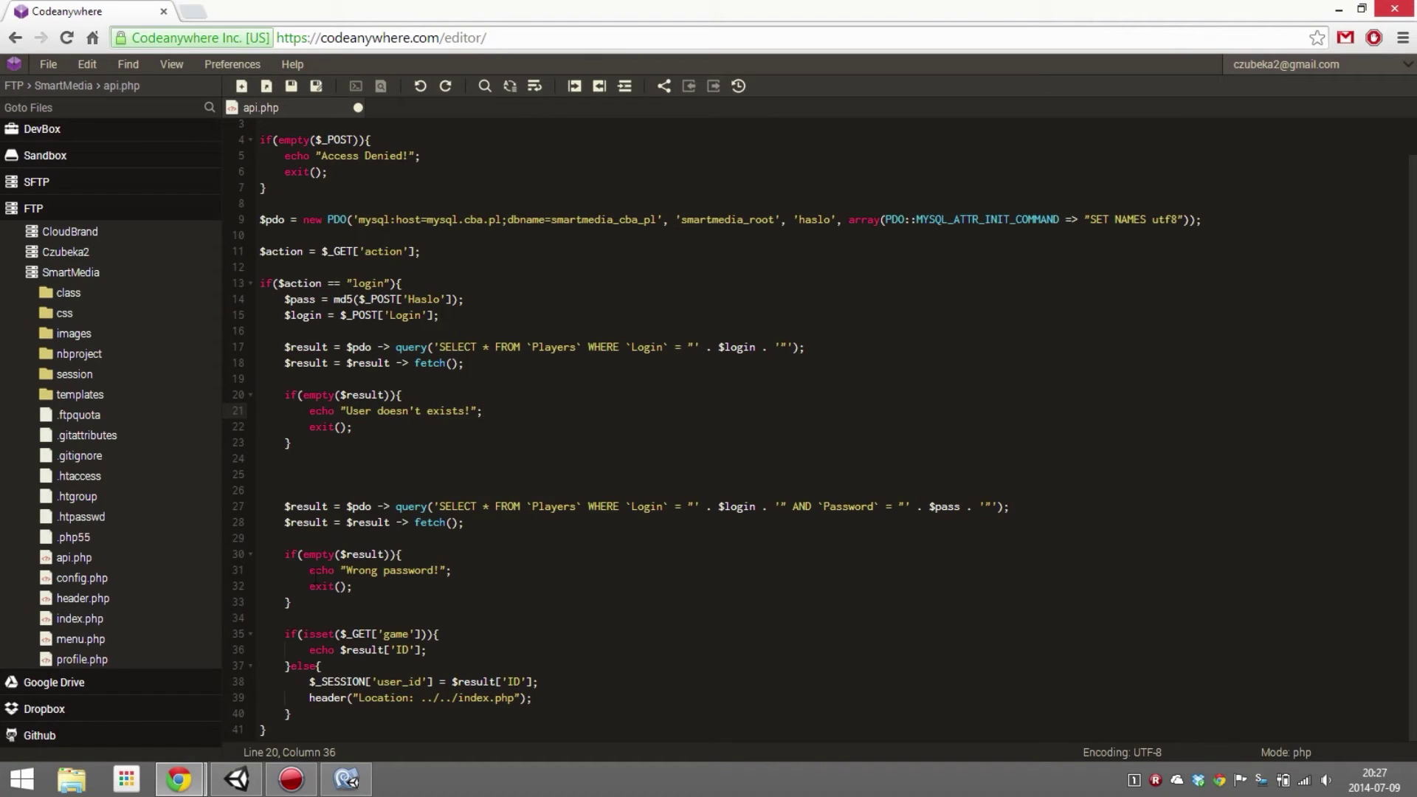
left_click_drag(301, 572, 452, 571)
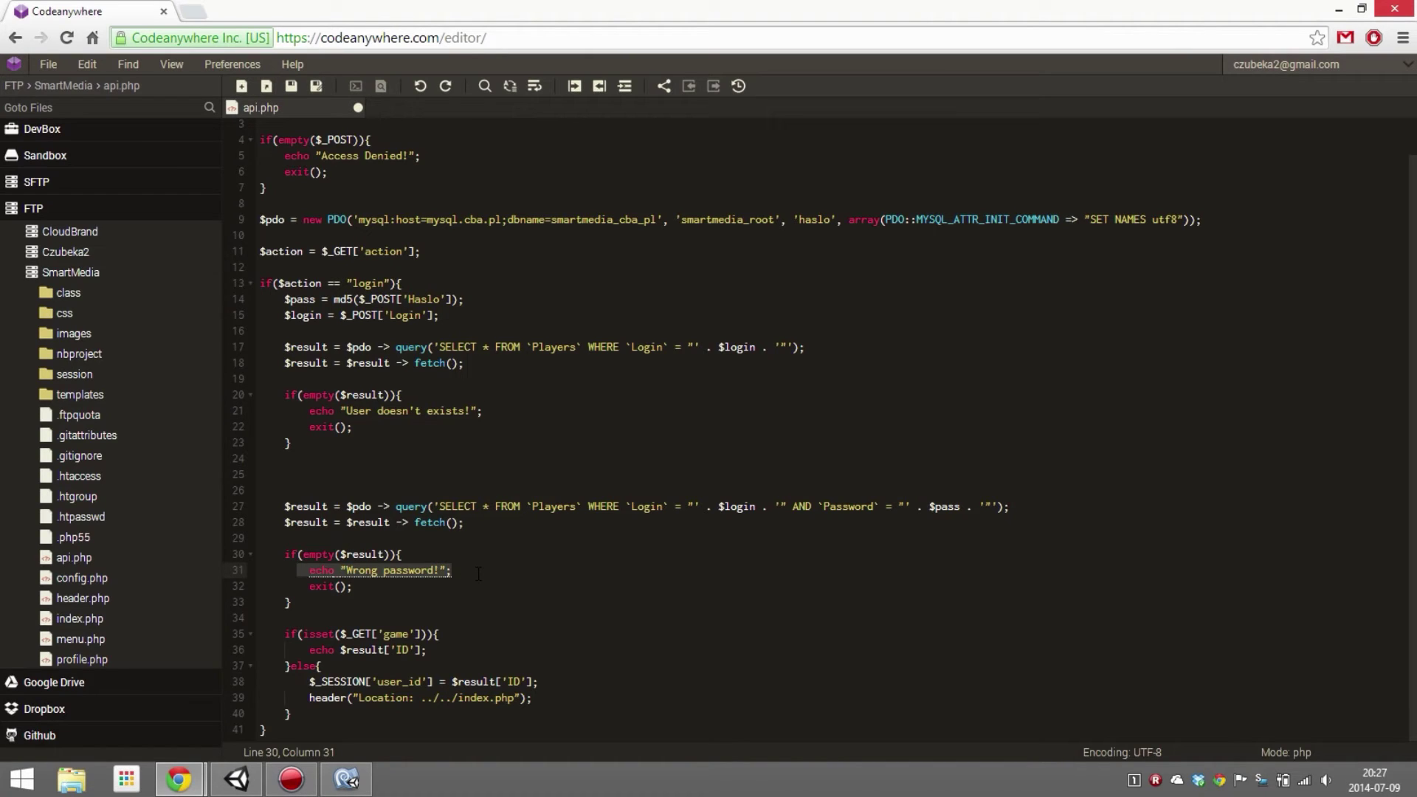
left_click(478, 574)
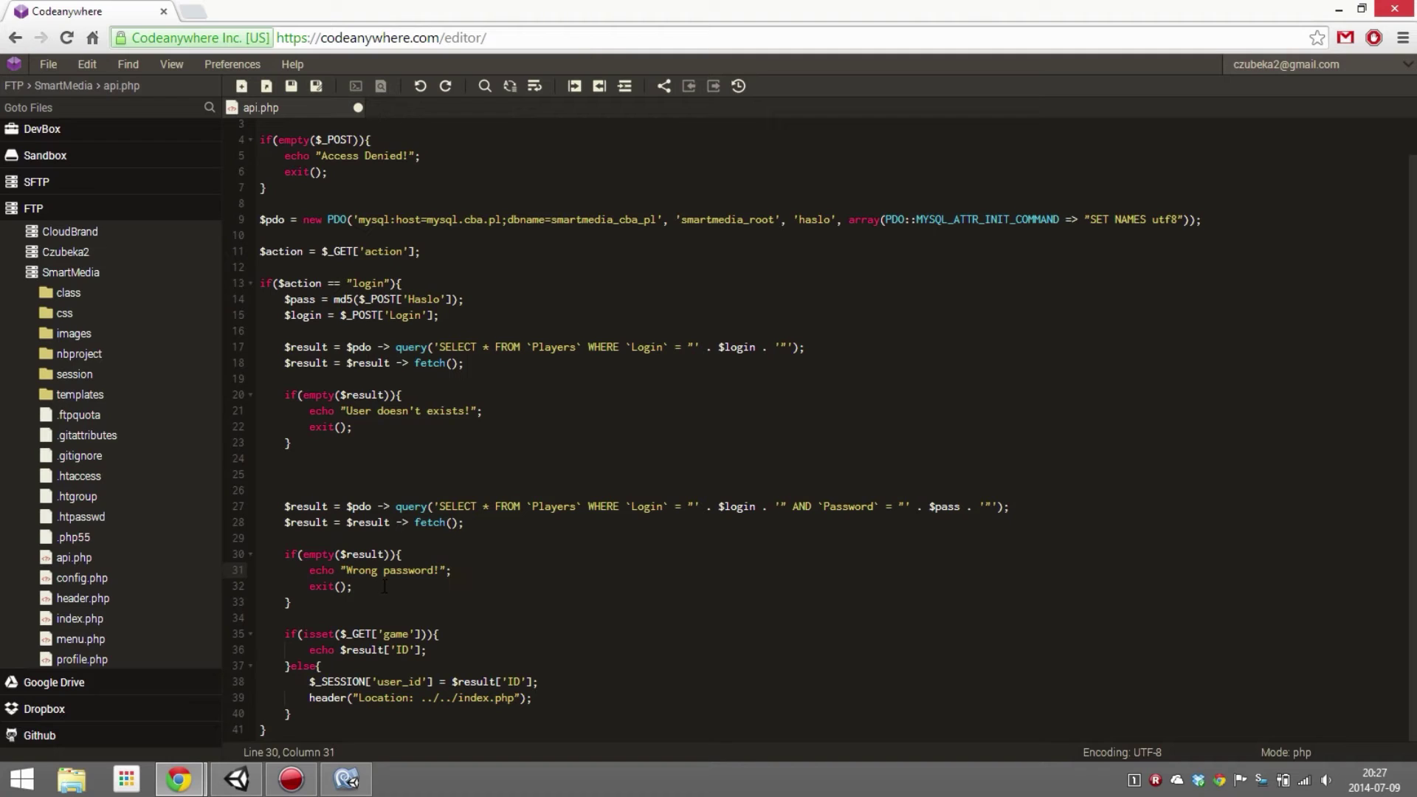
key("Down")
key("Down")
mouse_move(179, 780)
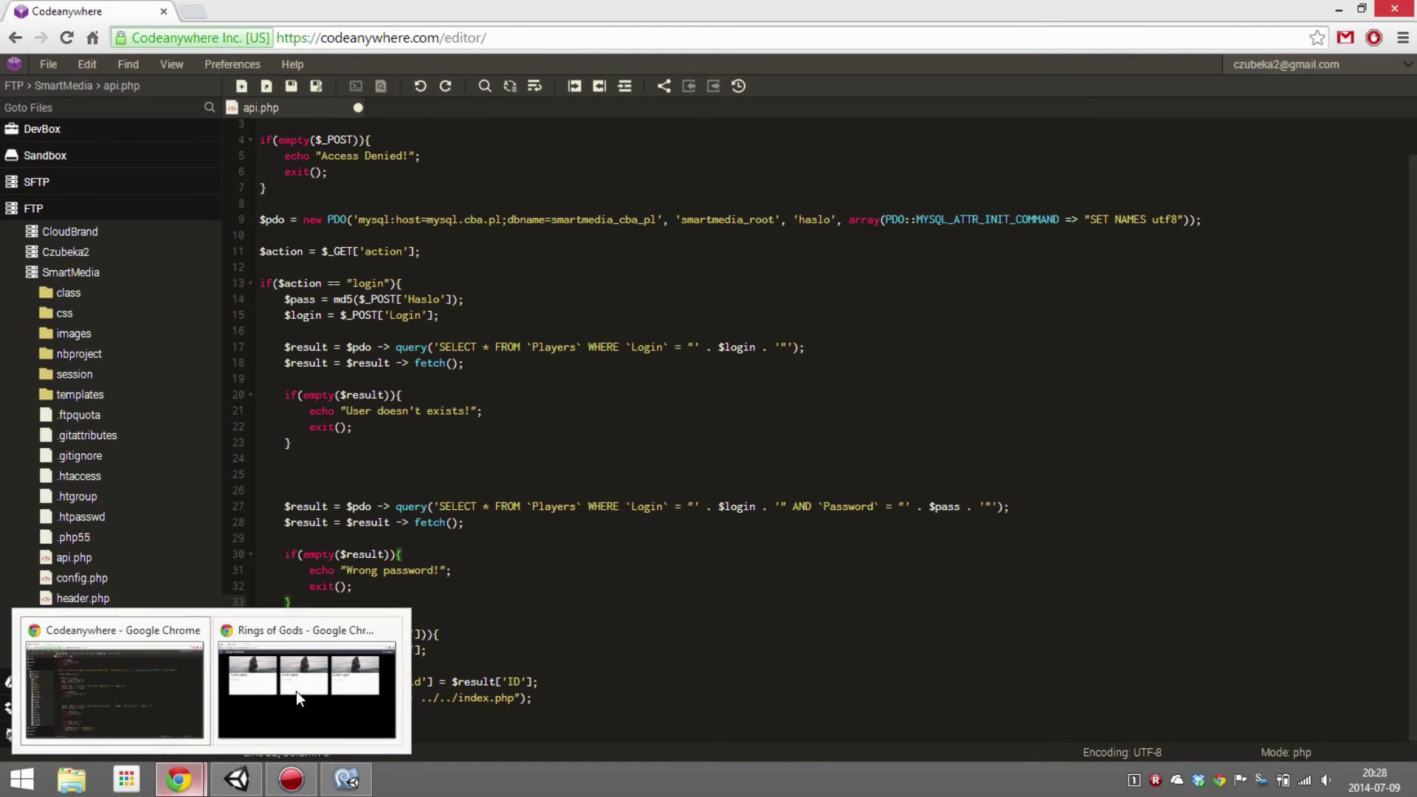
left_click(259, 685)
- Append '?game' and then '&action=login' to the site address and load each version
left_click(507, 38)
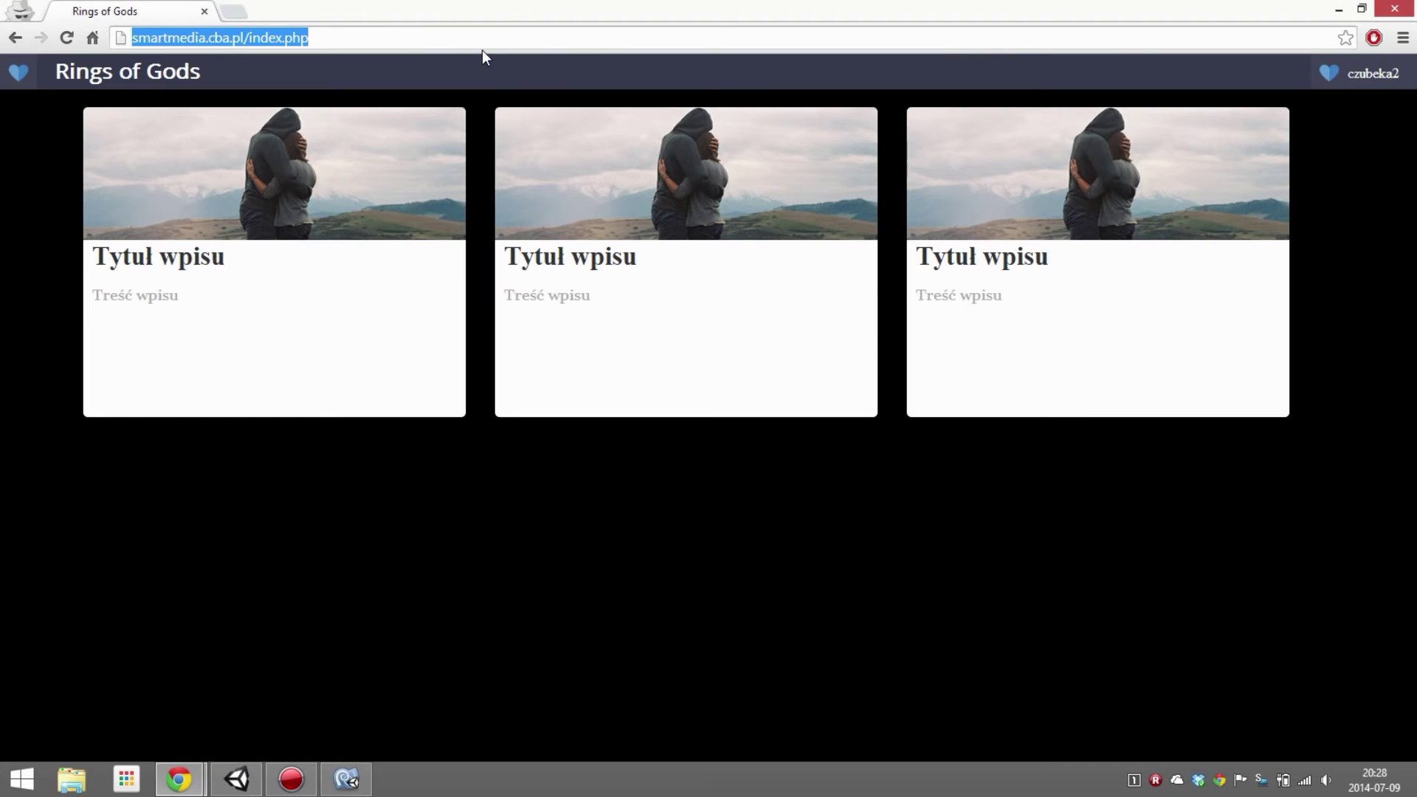
left_click(483, 70)
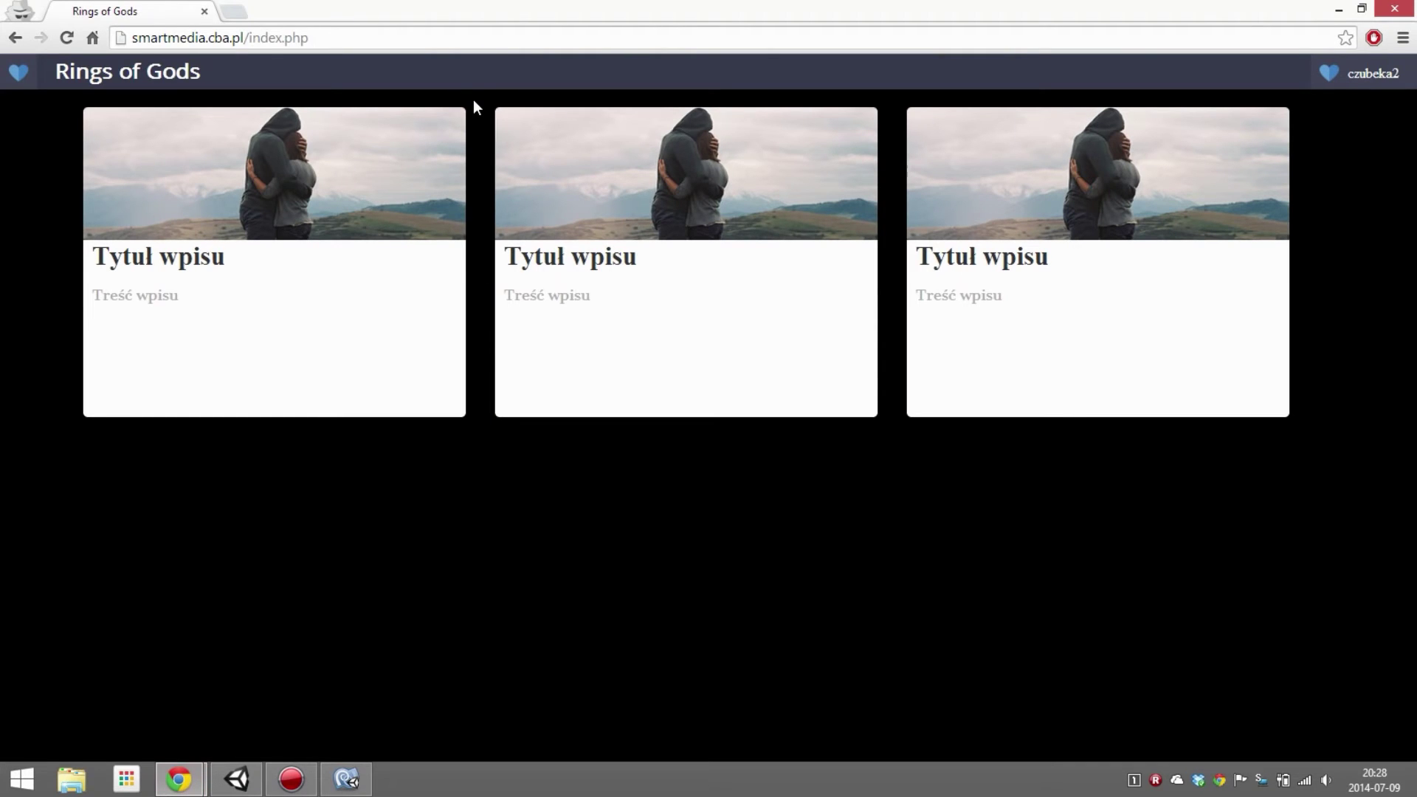
type("?game")
key("Return")
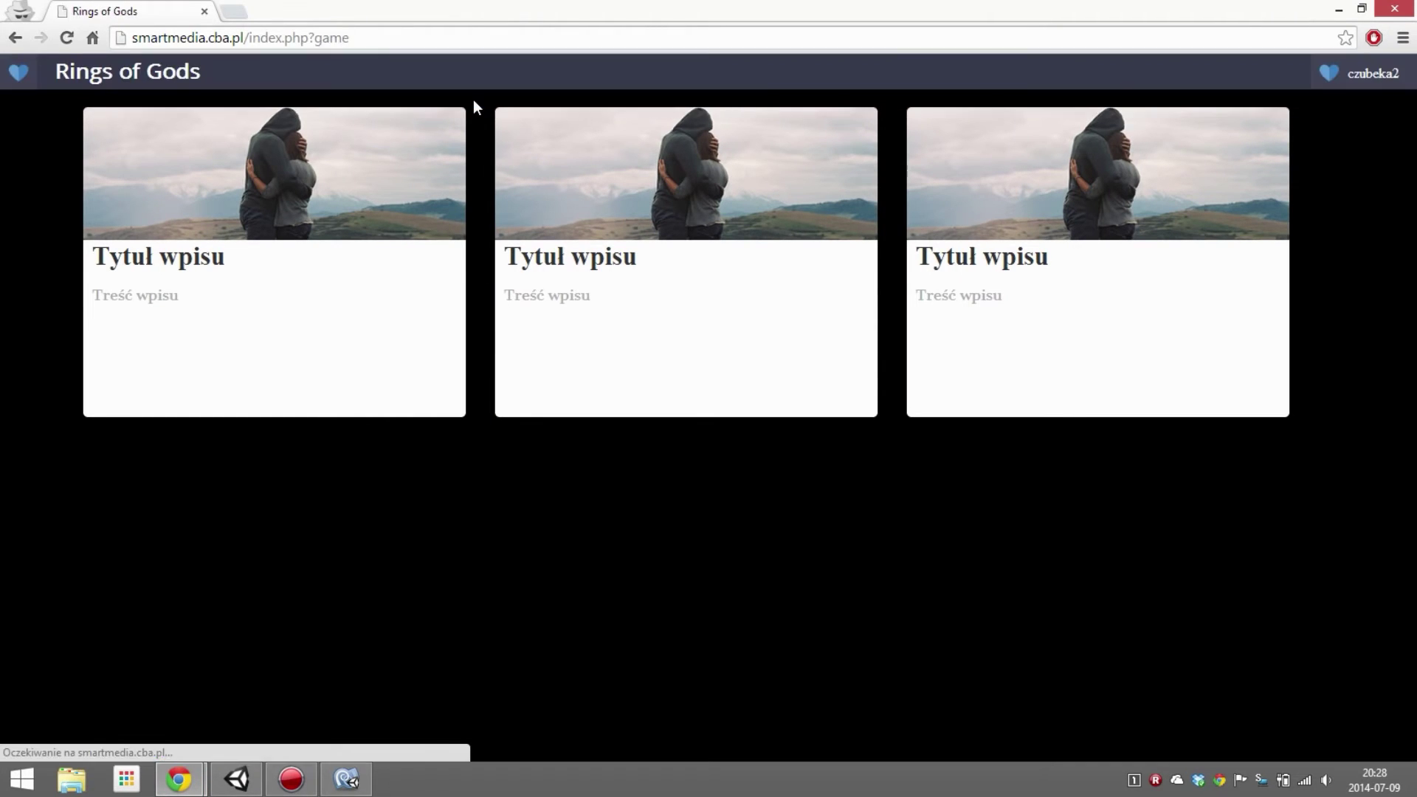
left_click(342, 38)
left_click(462, 38)
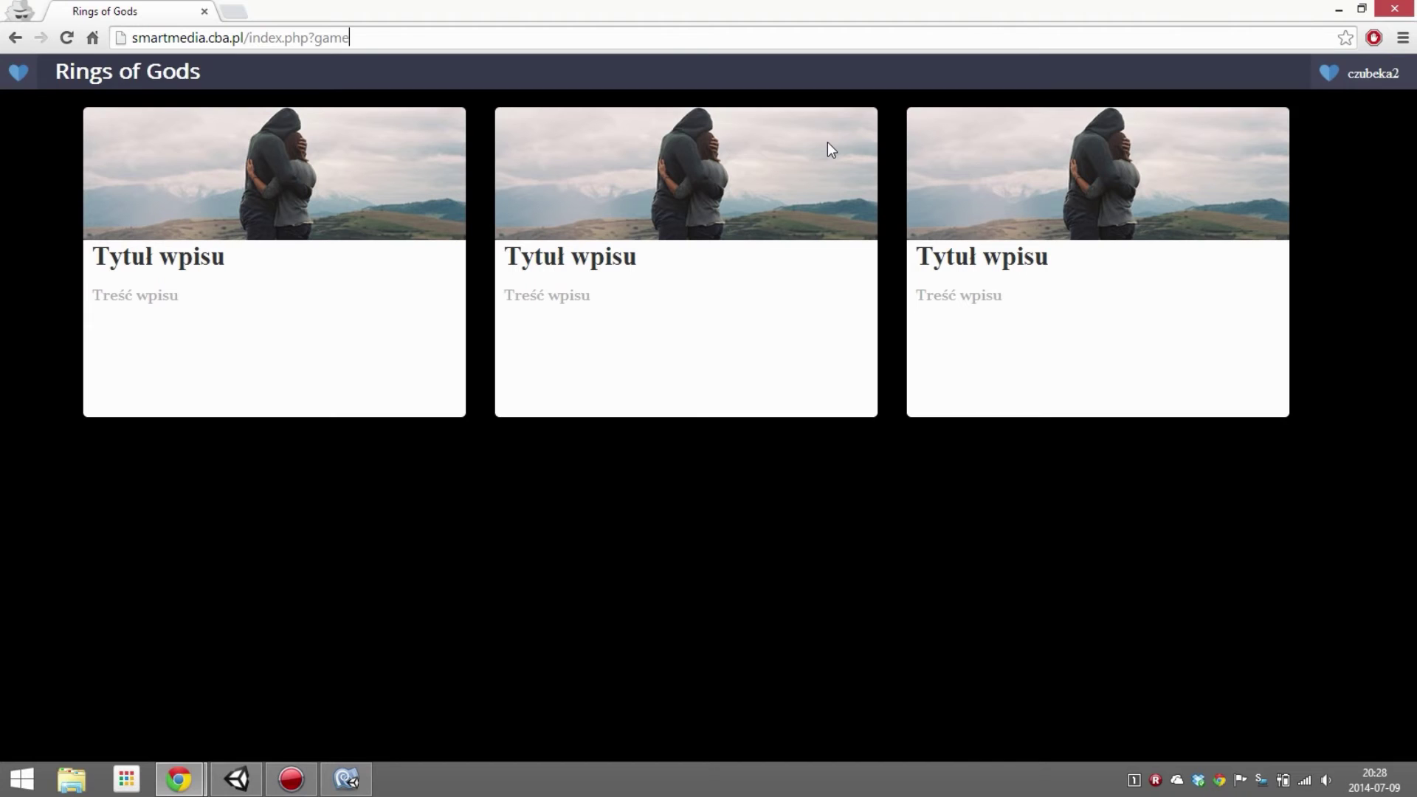
type("&action=login")
key("Return")
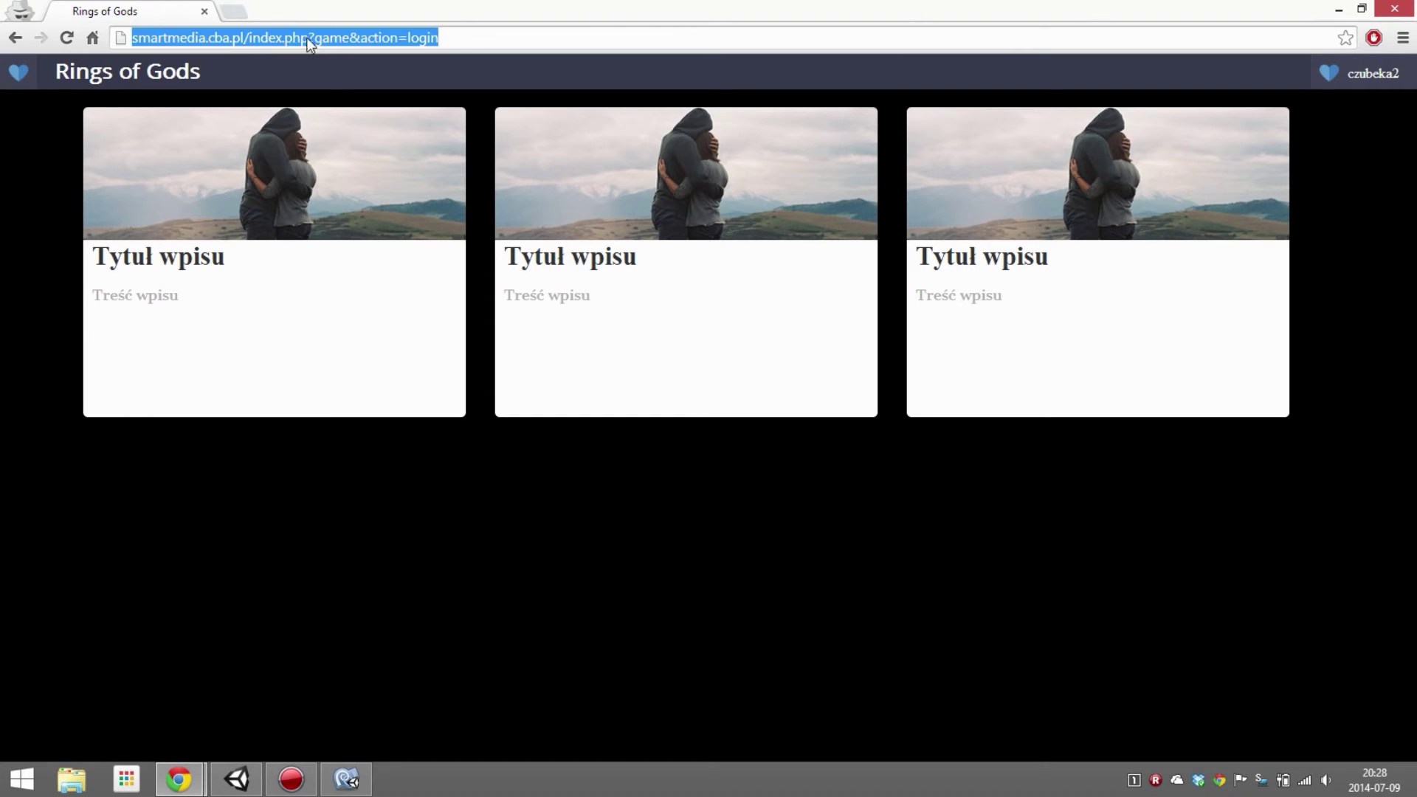
- Try api.php, go back, then delete '?game&action=login' and load smartmedia.cba.pl's root page
type("api")
key("Return")
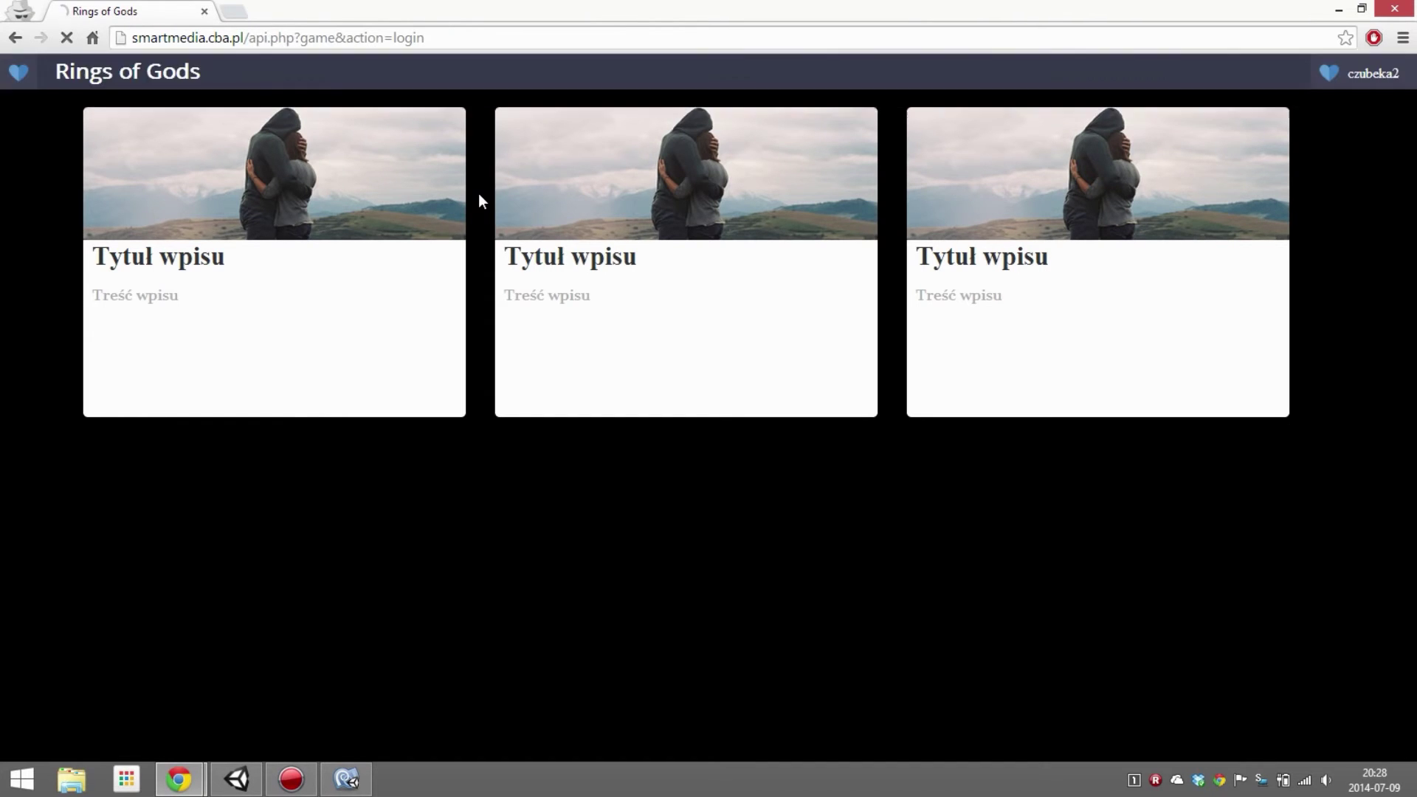
left_click(15, 38)
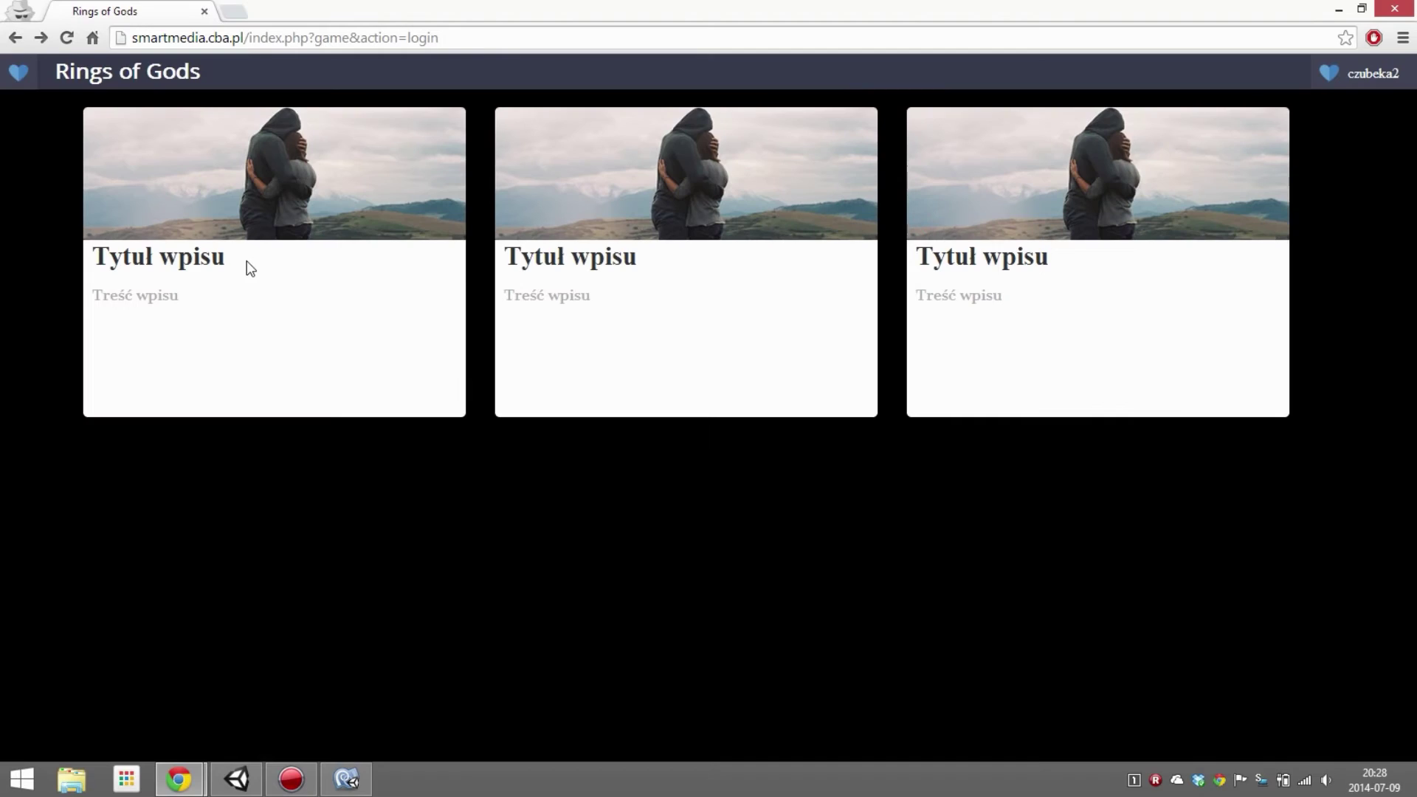
left_click_drag(510, 40, 254, 70)
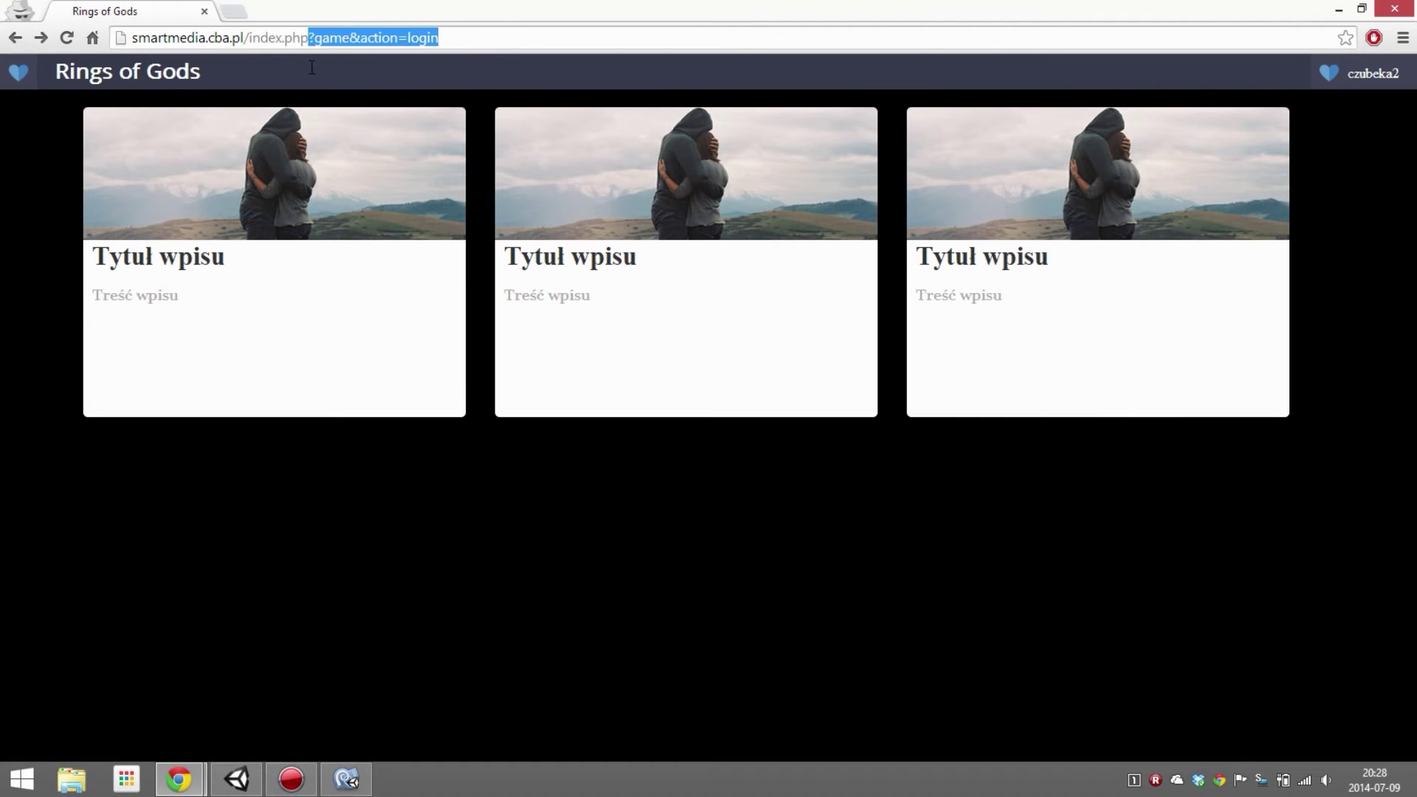
key("BackSpace")
key("Return")
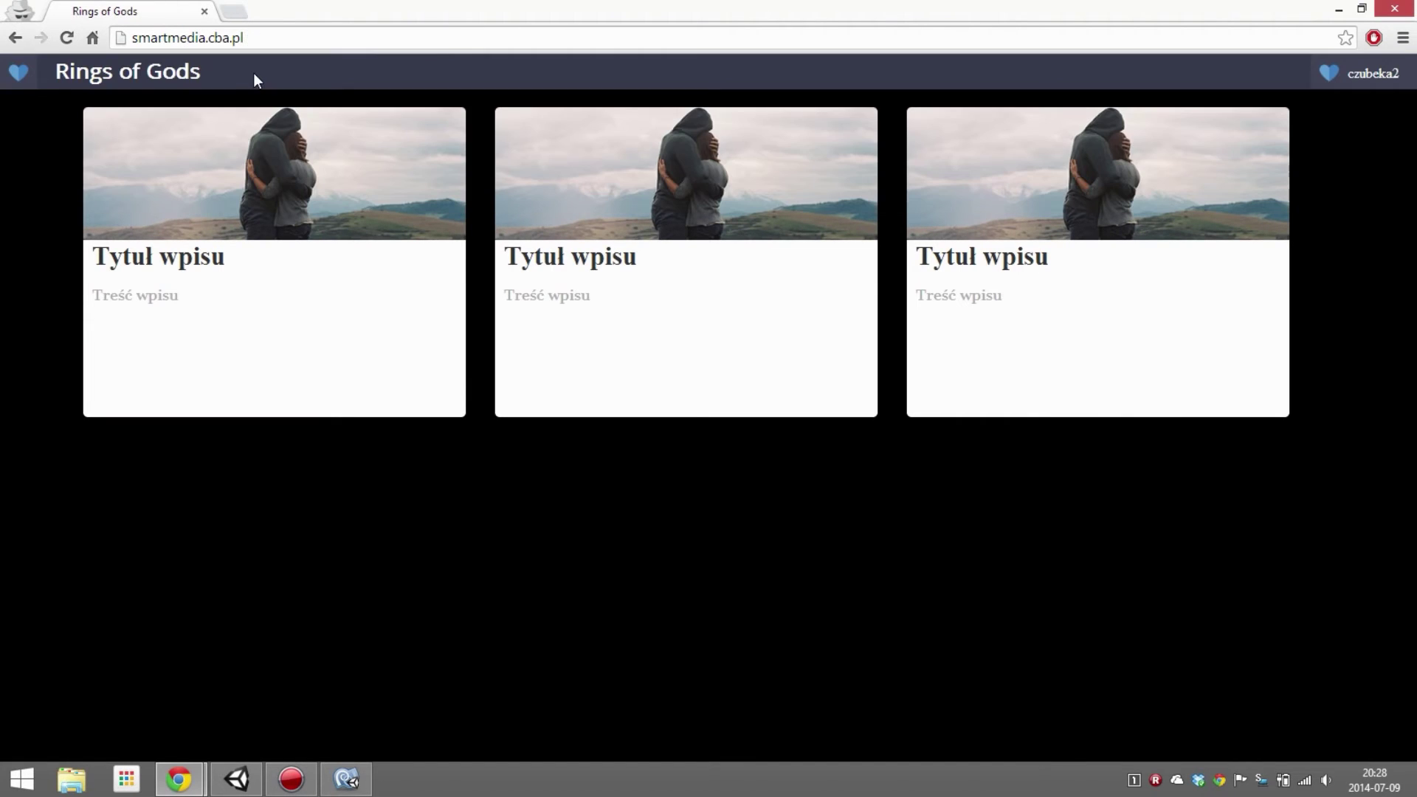
mouse_move(183, 771)
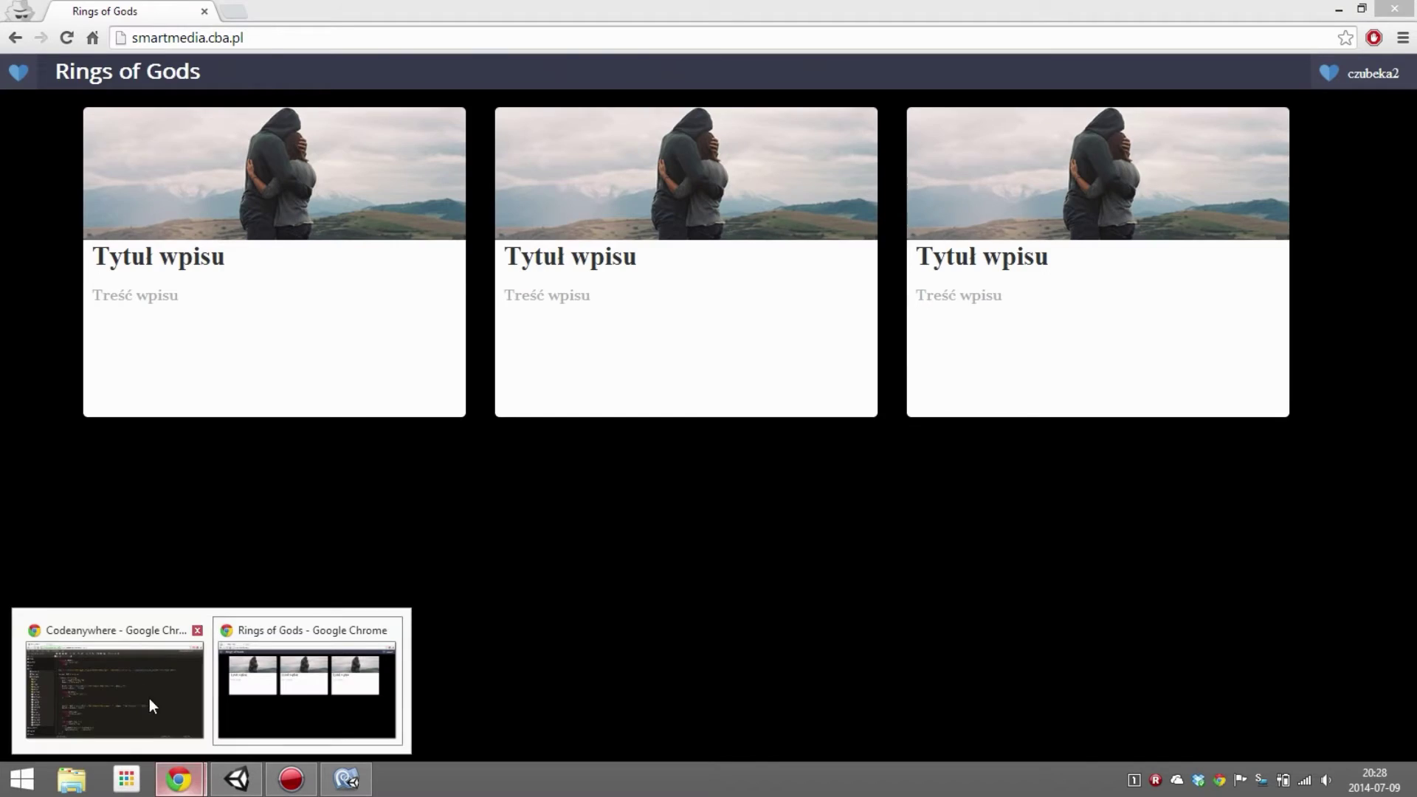
left_click(184, 702)
- Remove '../../' from the line 39 redirect in api.php so it points to index.php, and save
left_click(463, 637)
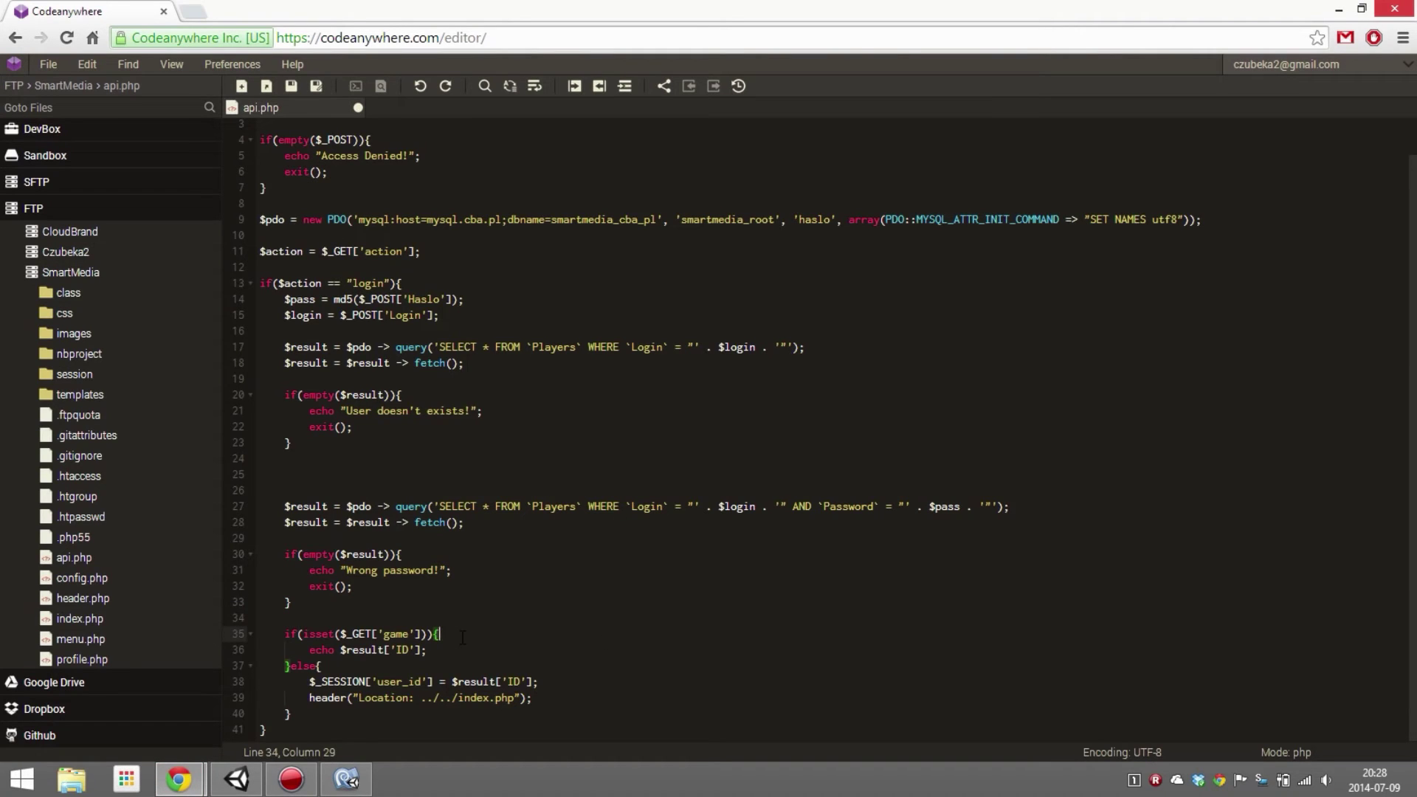
left_click(541, 705)
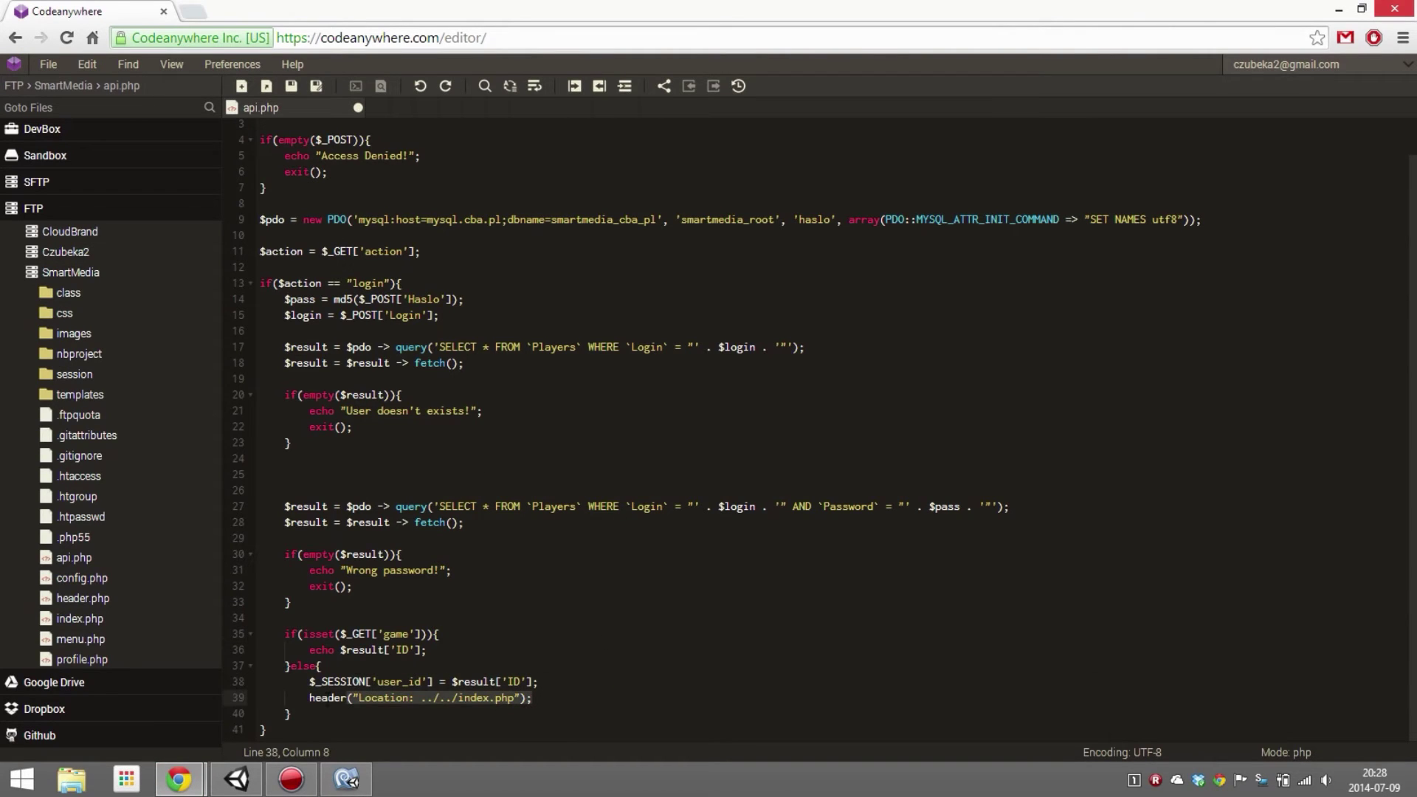
key("Left")
key("Left")
key("Left")
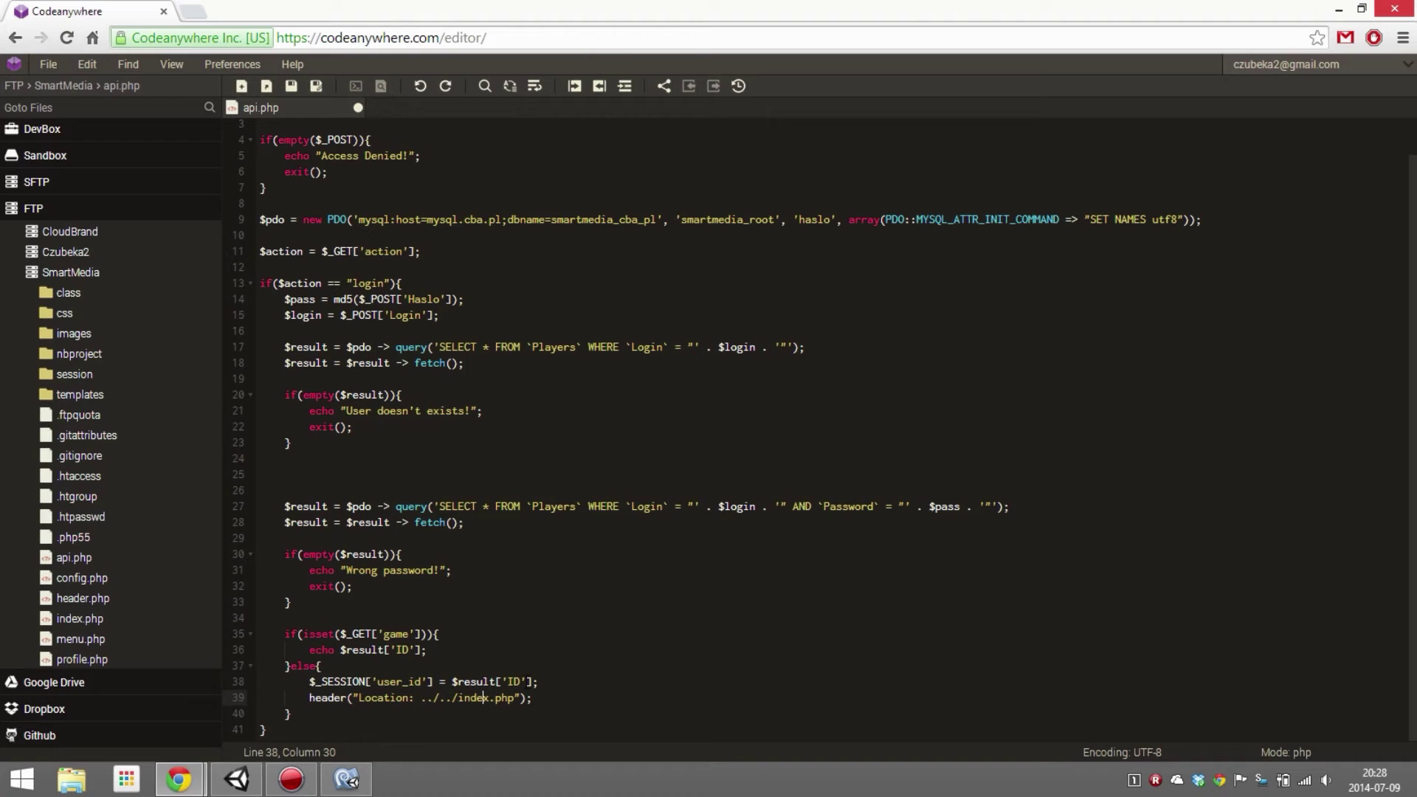
key("shift+Left")
key("shift+Left")
key("shift+Left")
key("BackSpace")
key("ctrl+s")
- Reload the Rings of Gods page in the browser with F5, then minimize it
key("alt+Tab")
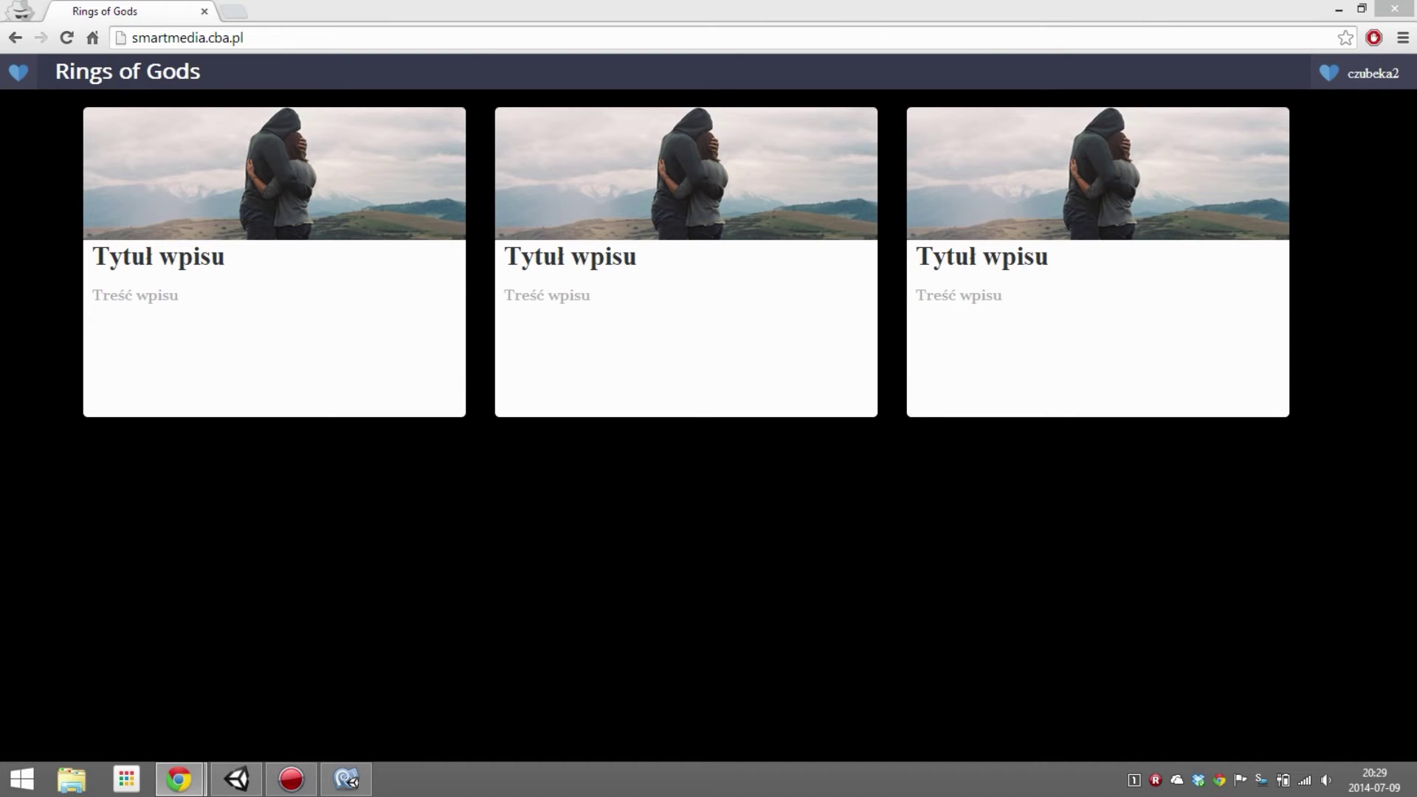
key("F5")
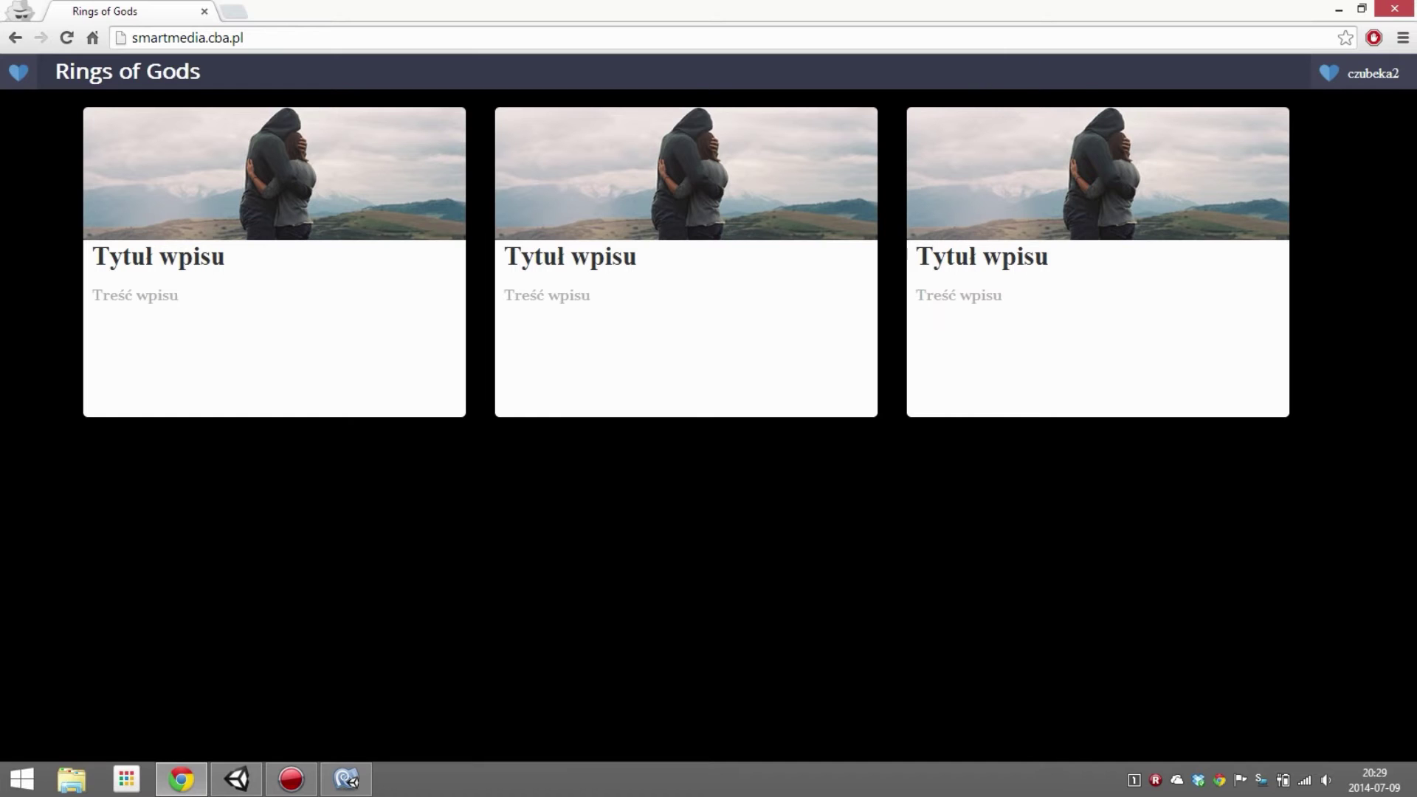
left_click(1338, 10)
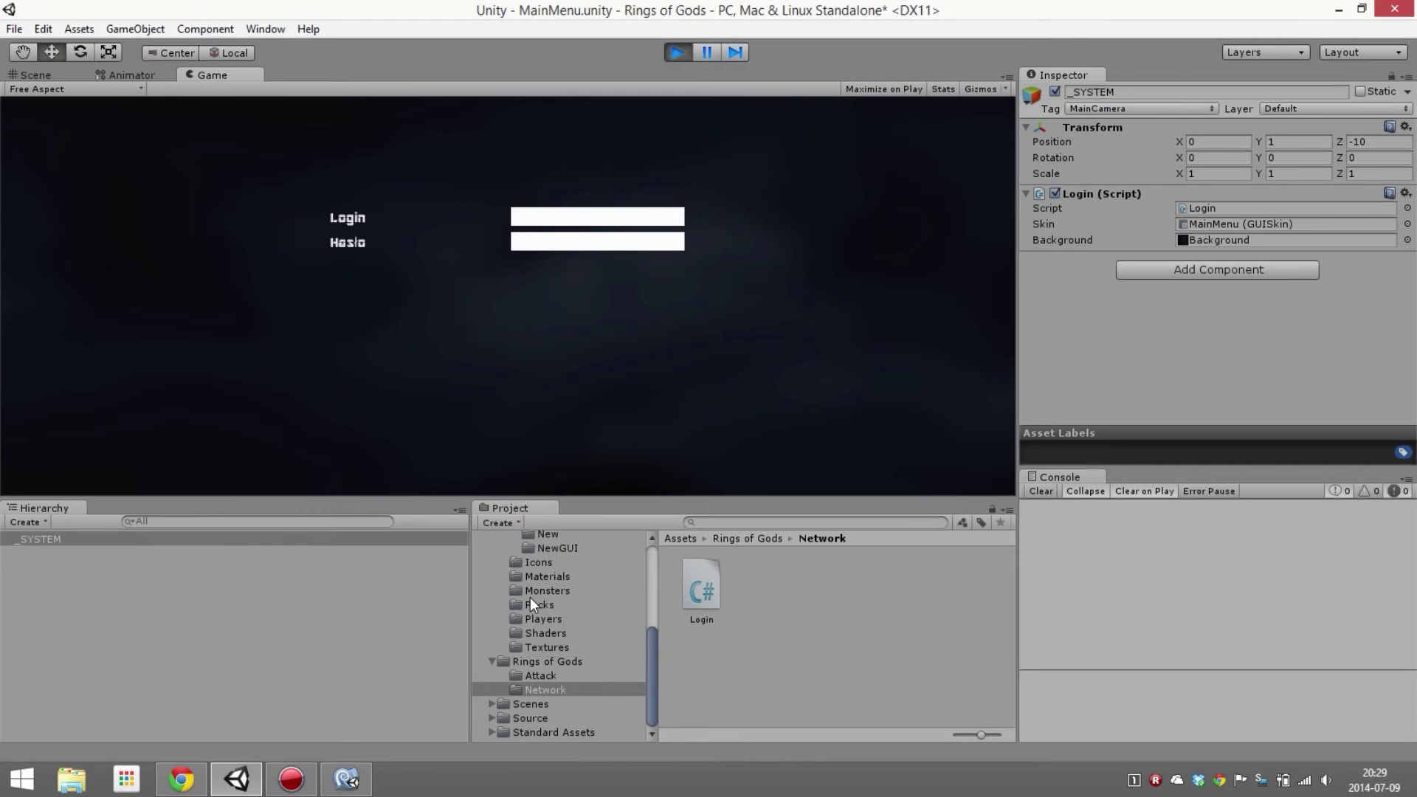
- Add a 'private int _id;' field below _haslo in Login.cs and save
left_click(344, 778)
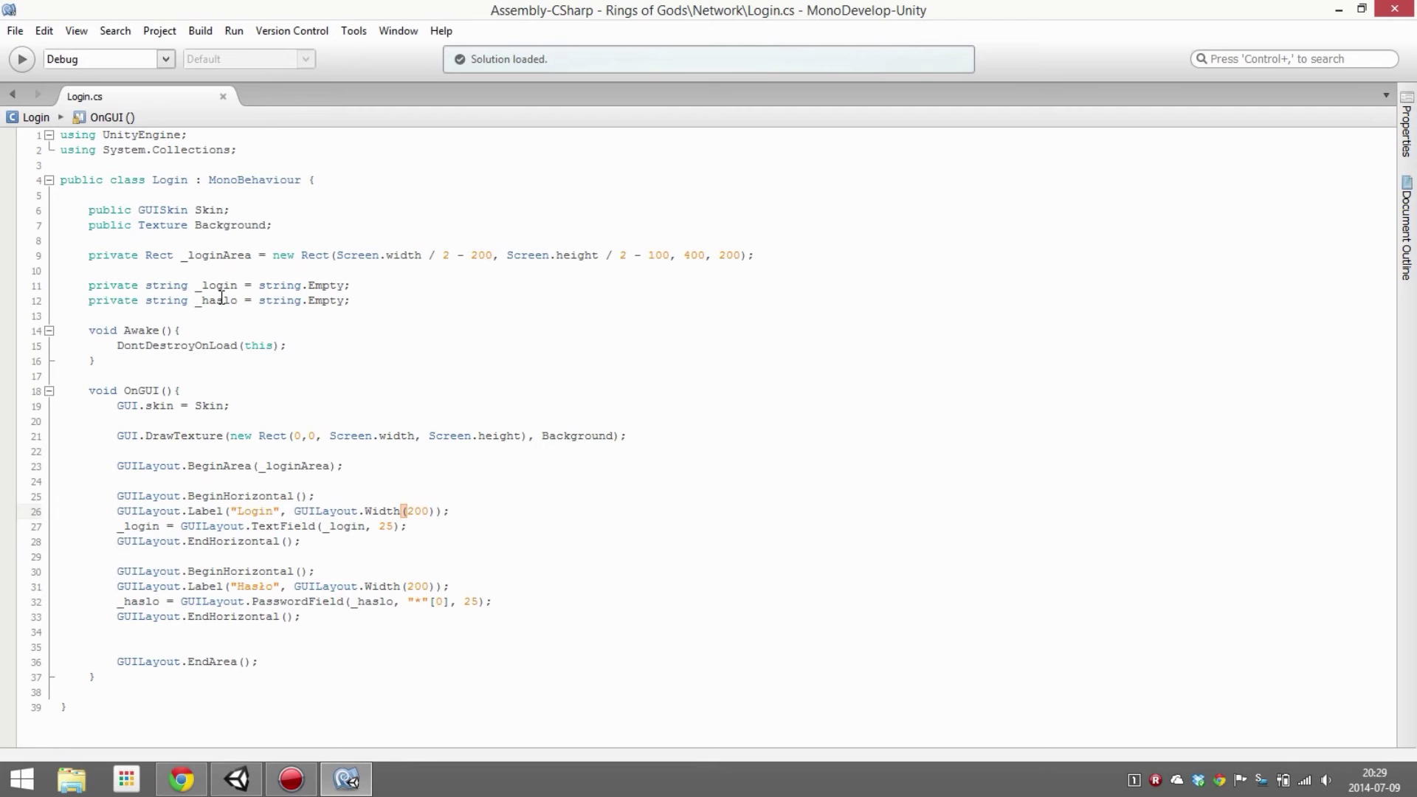
left_click(353, 299)
key("Return")
type("p")
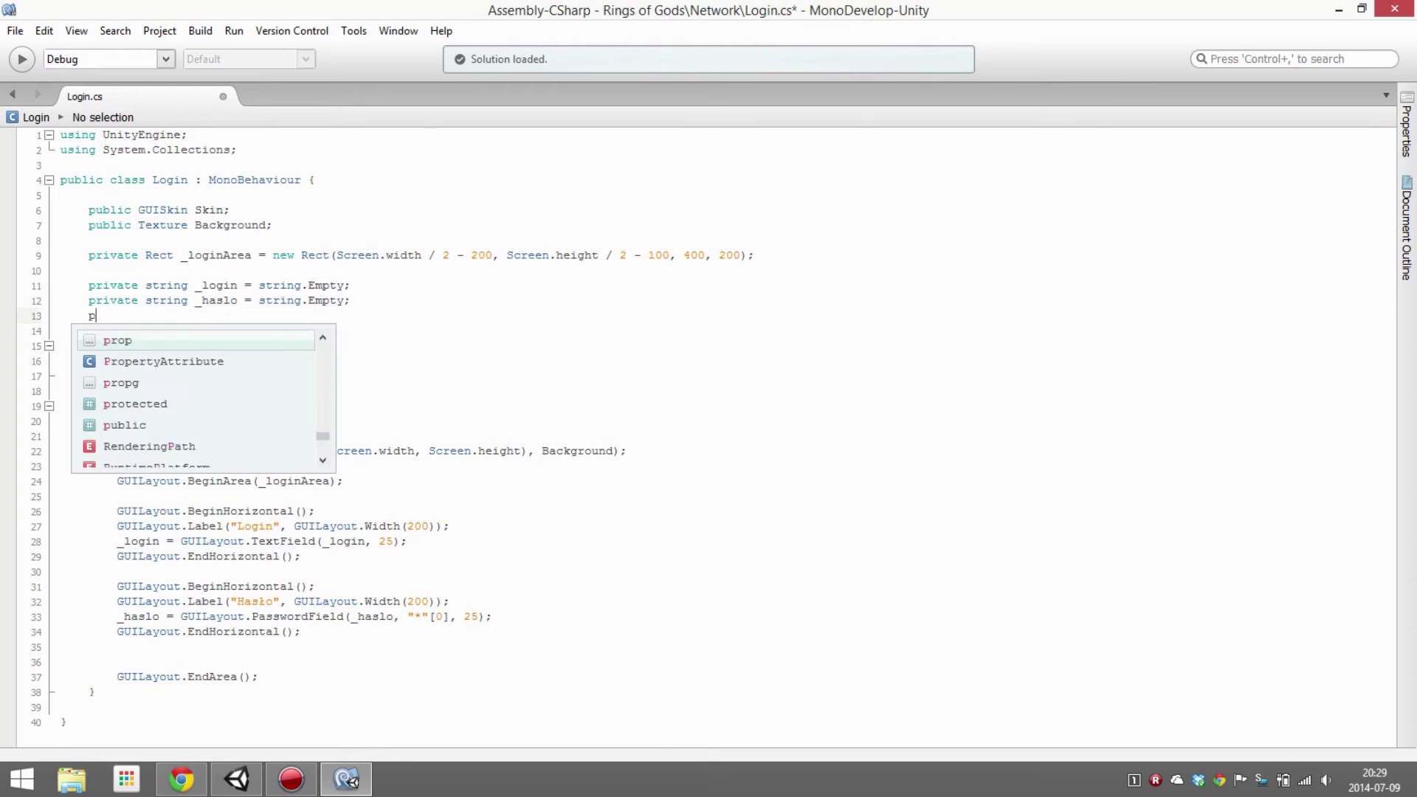
type("rivate int ")
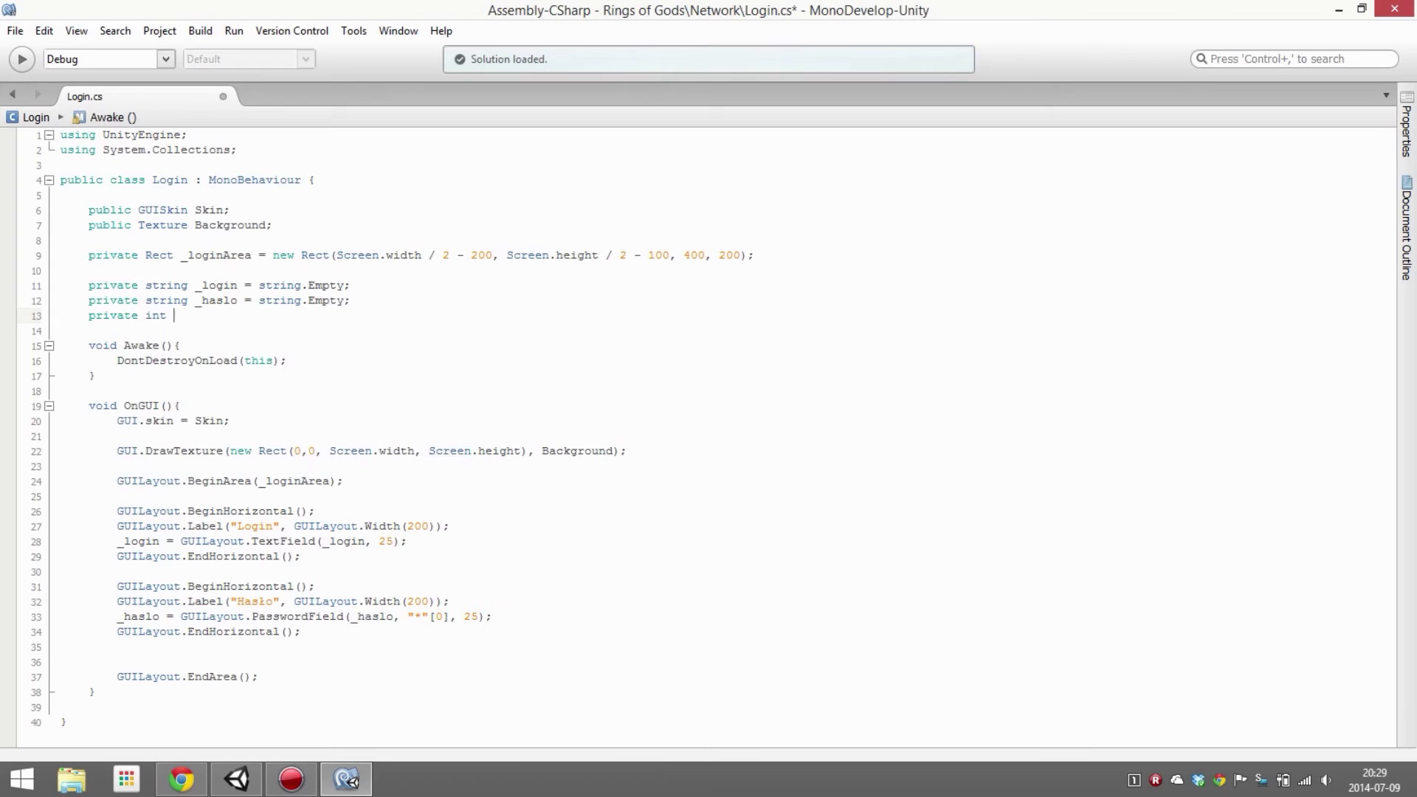
type("_id;")
key("ctrl+s")
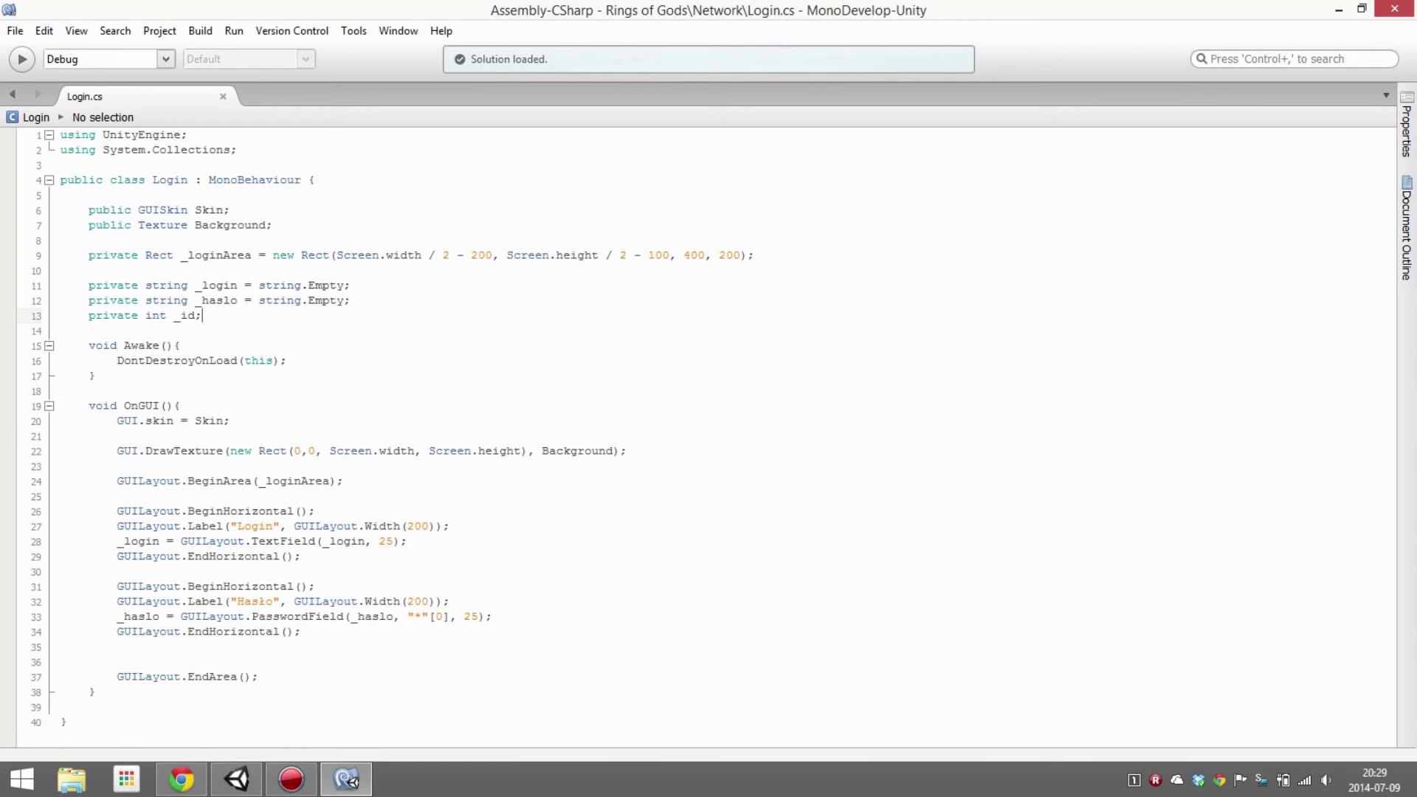
- Add if(GUILayout.Button("Zaloguj się!")){ } after the Hasło row and save Login.cs
left_click(279, 680)
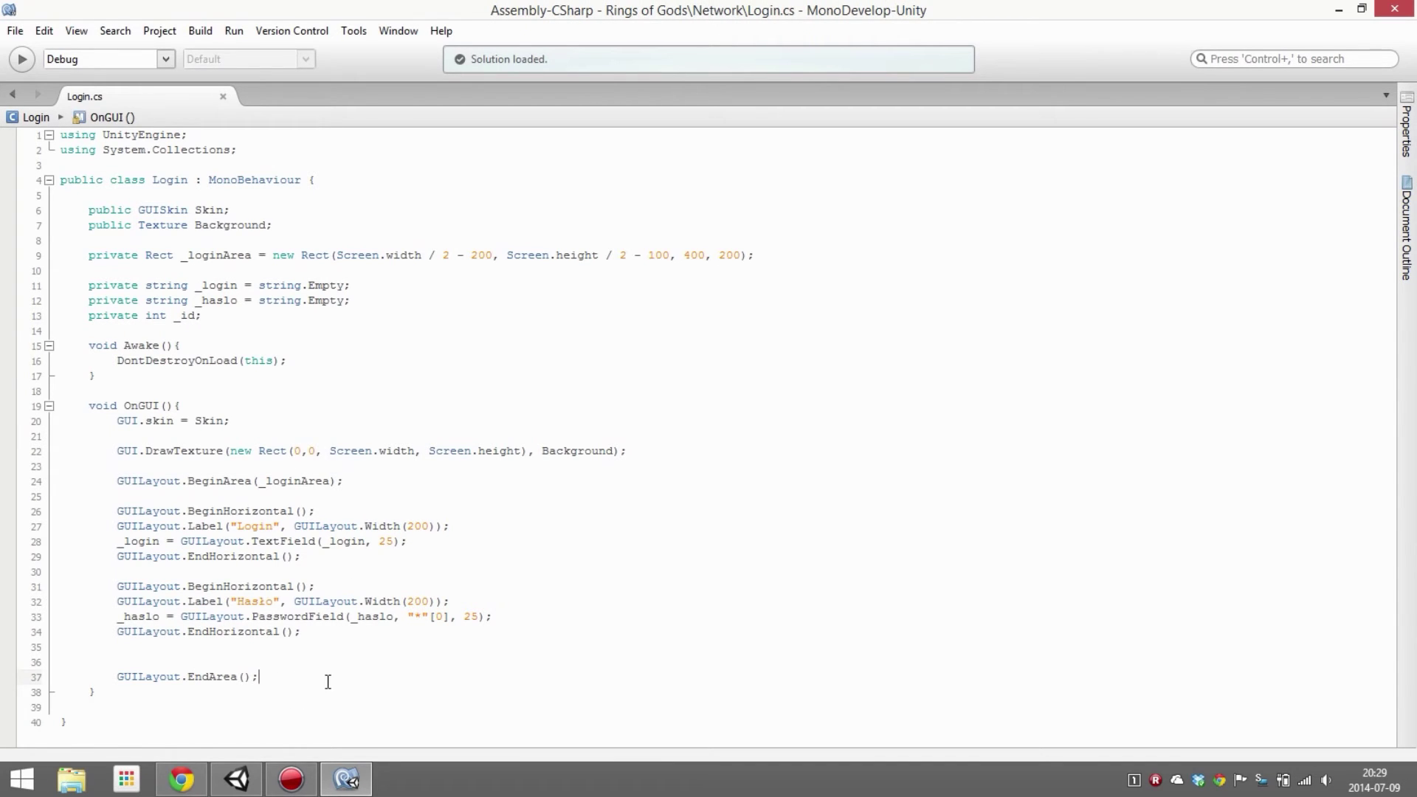
left_click(537, 634)
key("Return")
key("Return")
type("if(GUII")
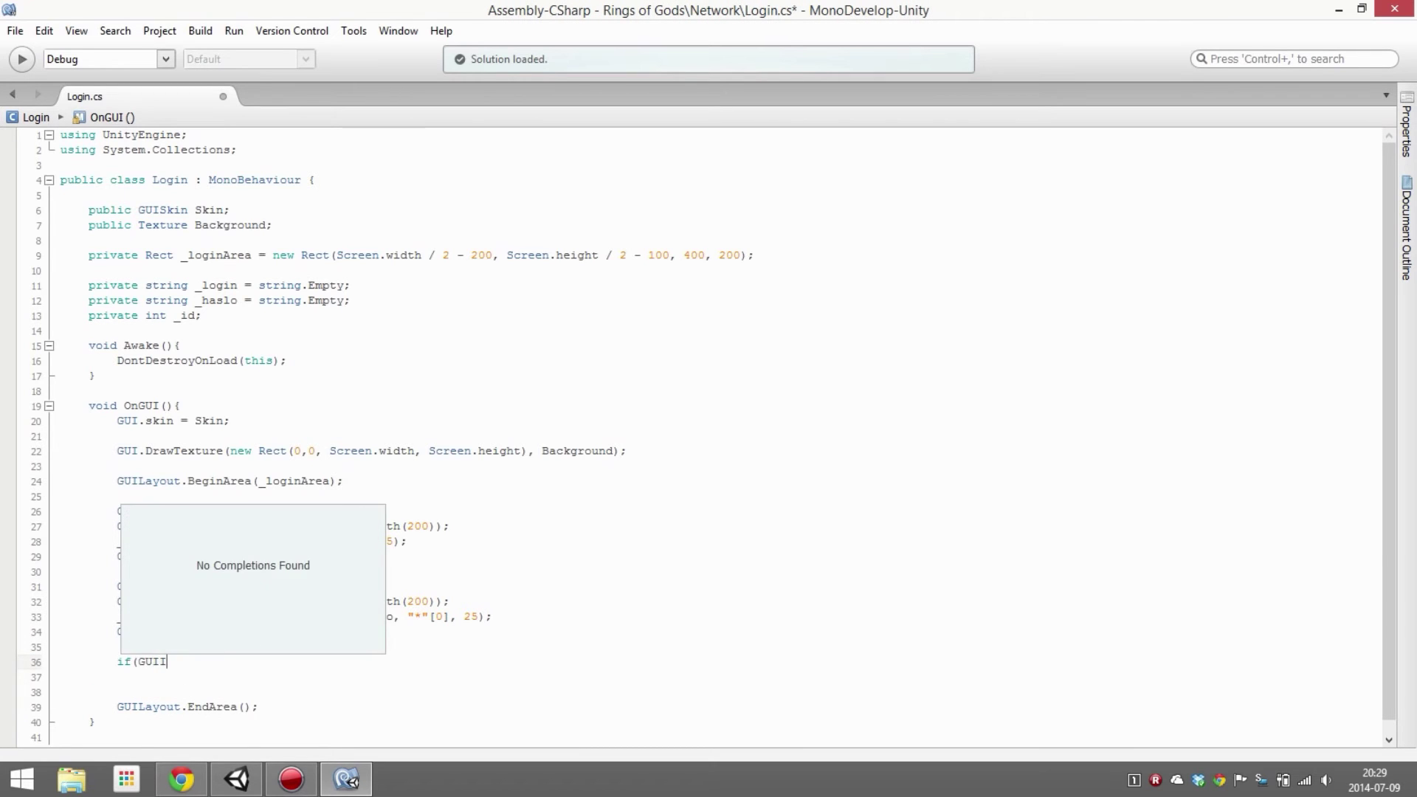
type("Layout.B")
key("Return")
type("(\"Zaloguj")
type("!")
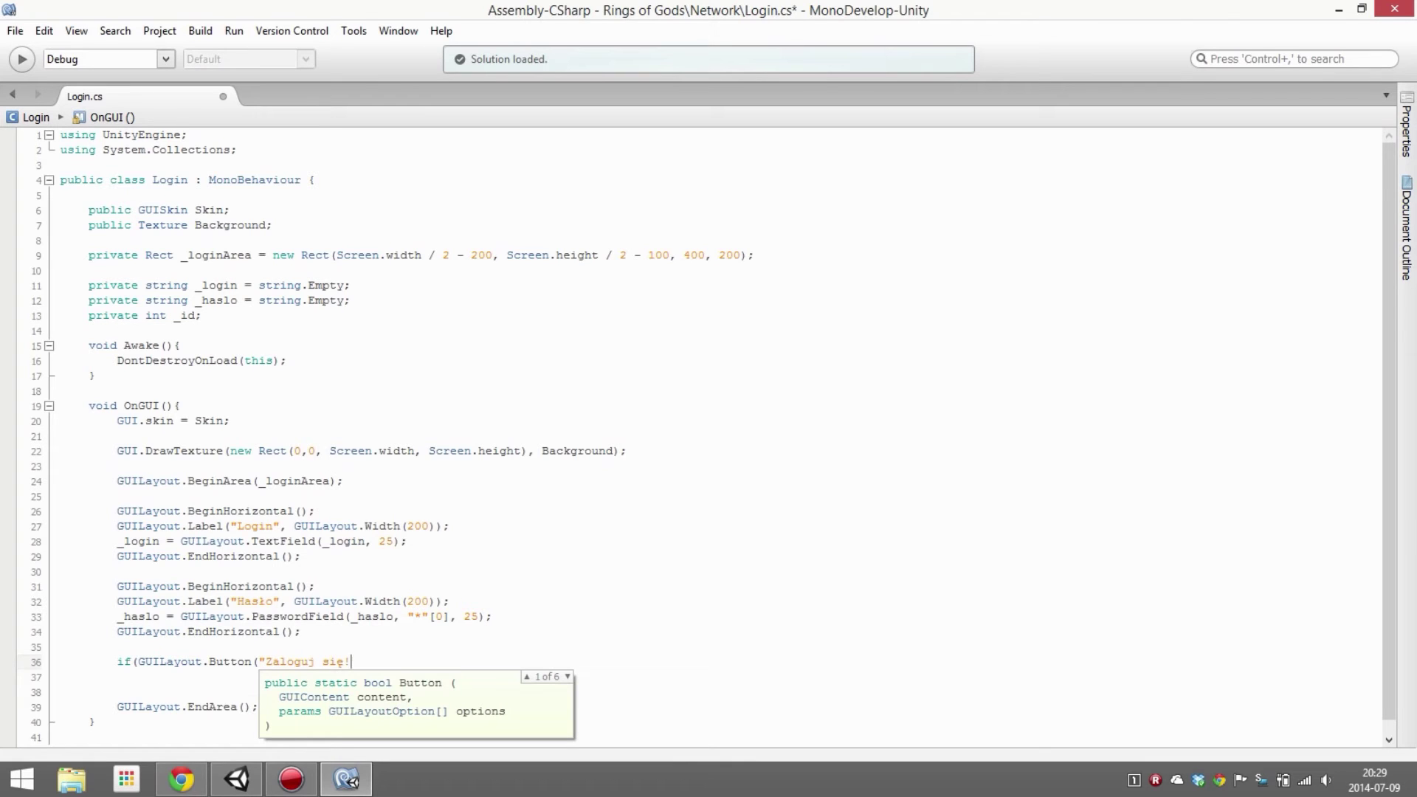
type("\"))")
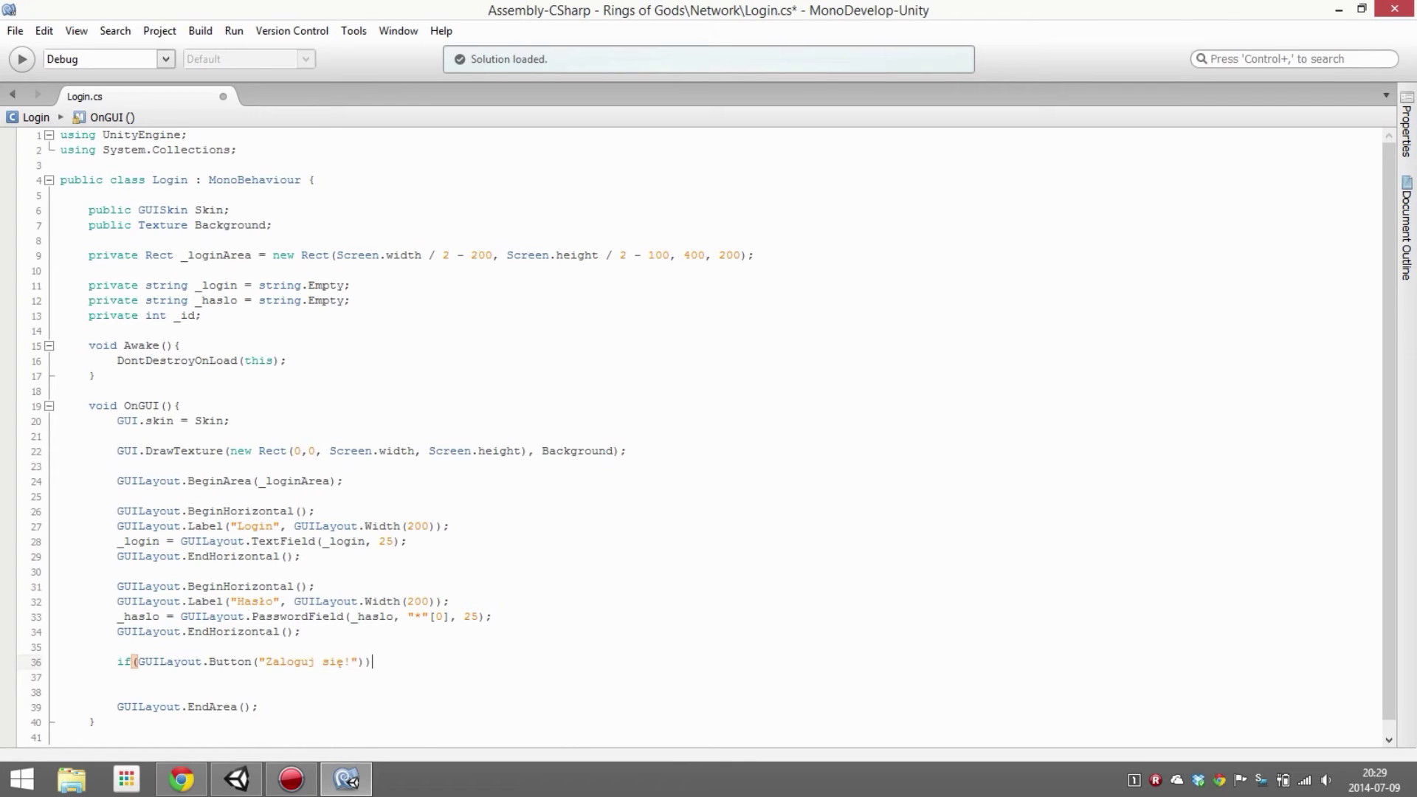
type("{")
key("Return")
key("ctrl+s")
key("alt+Tab")
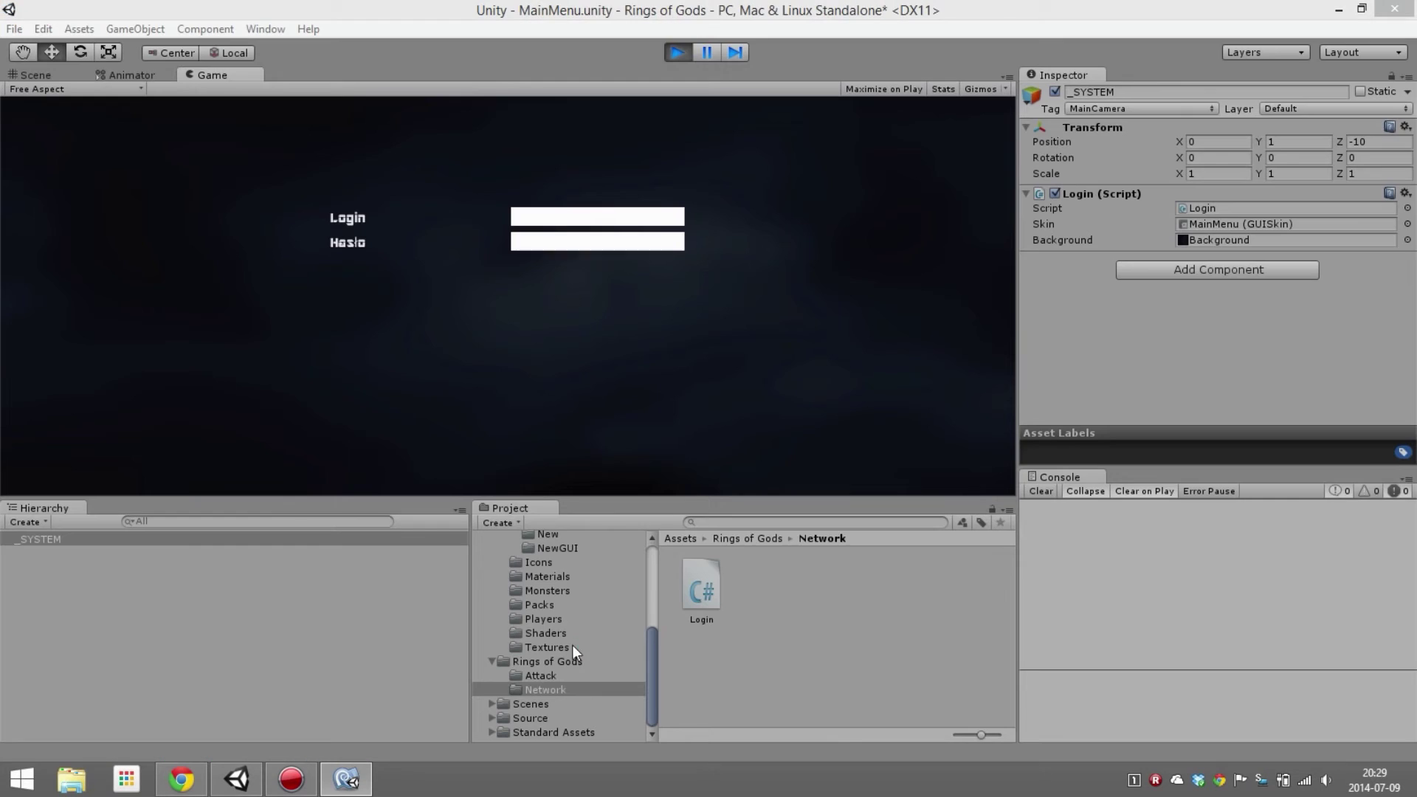
- Play-test the MainMenu scene to preview the login screen with its new button
left_click(676, 52)
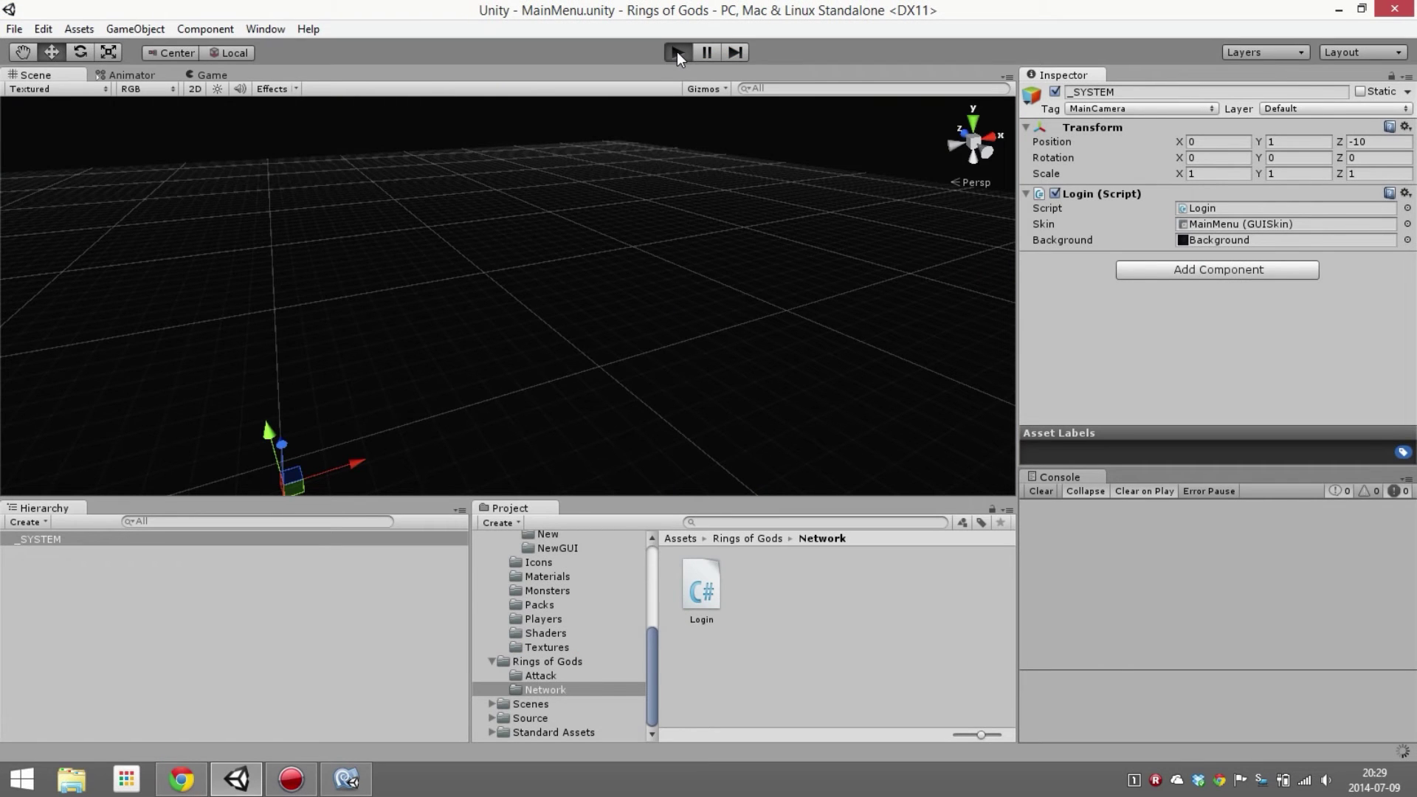
left_click(676, 52)
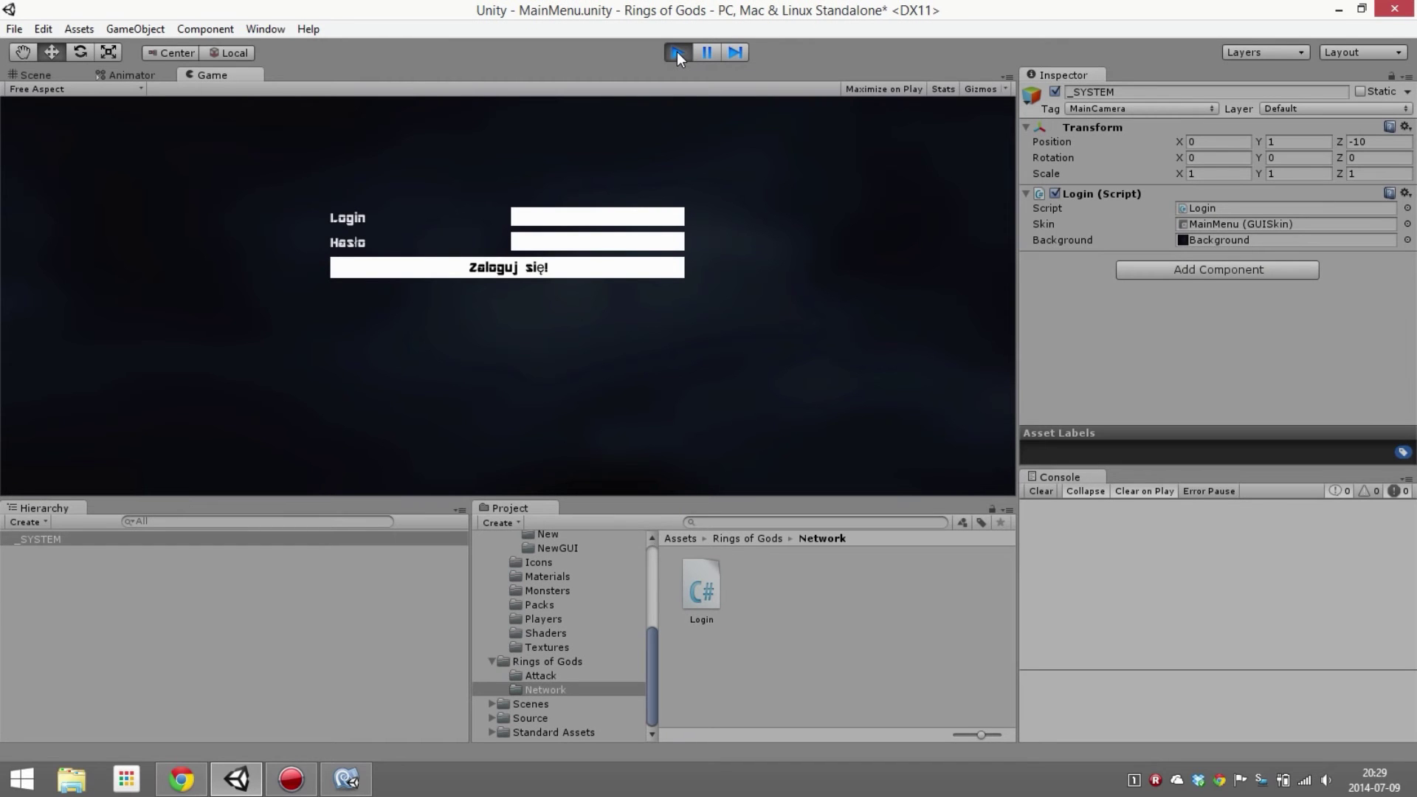
left_click(676, 52)
- Change 'się' to 'sie' in the button label, check the Hasło label, and save Login.cs
left_click(346, 778)
scroll(404, 627, "down", 1)
left_click(344, 661)
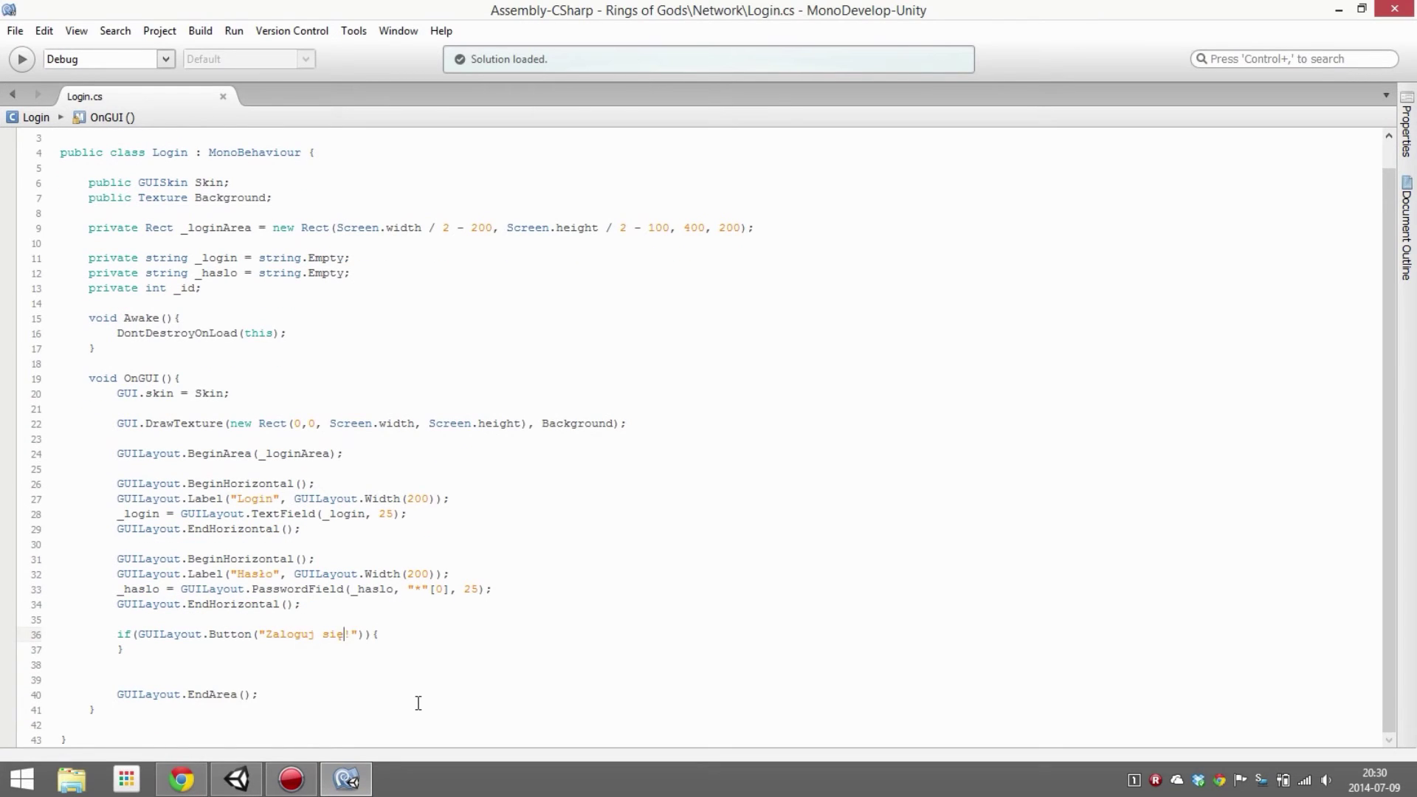
key("BackSpace")
type("e")
left_click(272, 574)
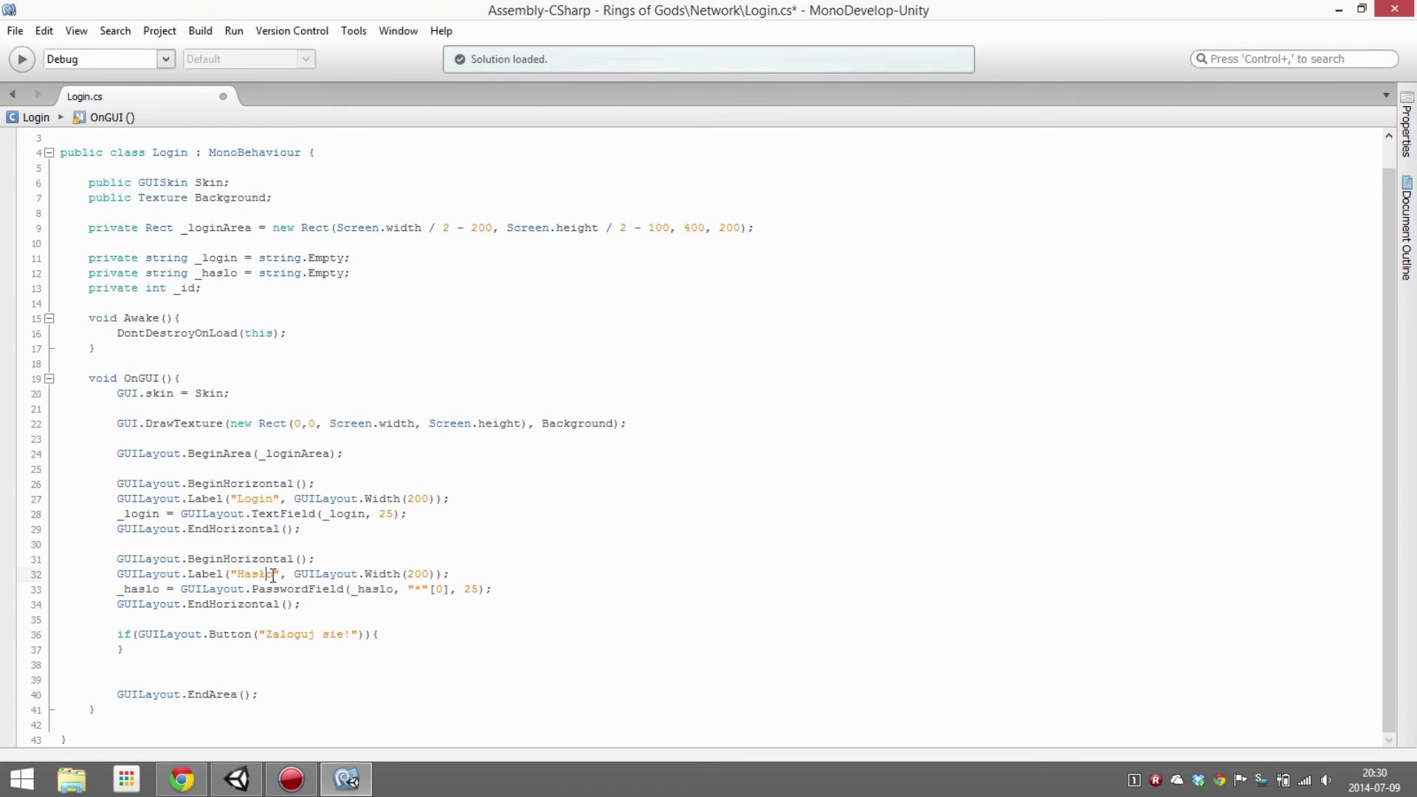
type("l")
key("ctrl+s")
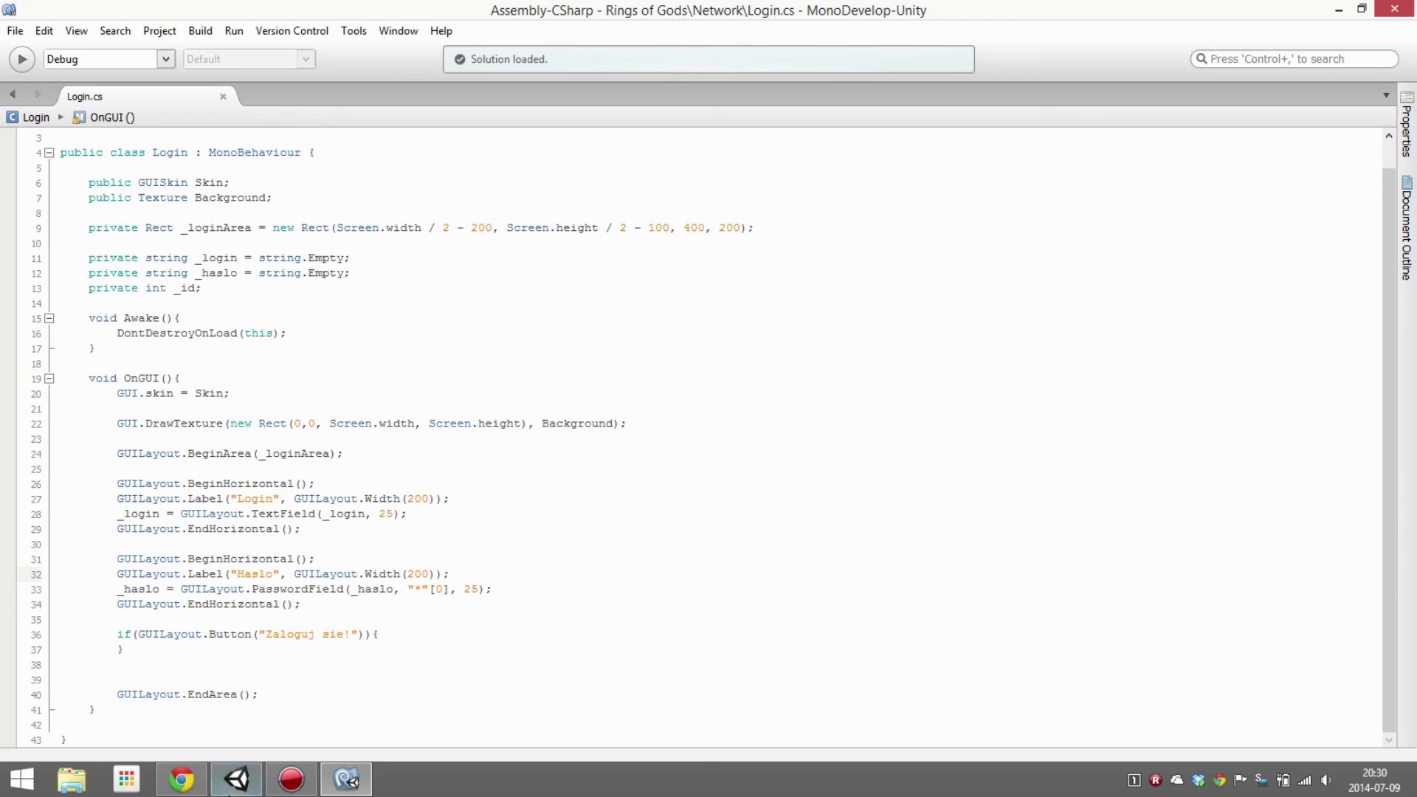
- Play-test again to check the 'Zaloguj sie!' button, then return below OnGUI in Login.cs
left_click(236, 778)
left_click(677, 52)
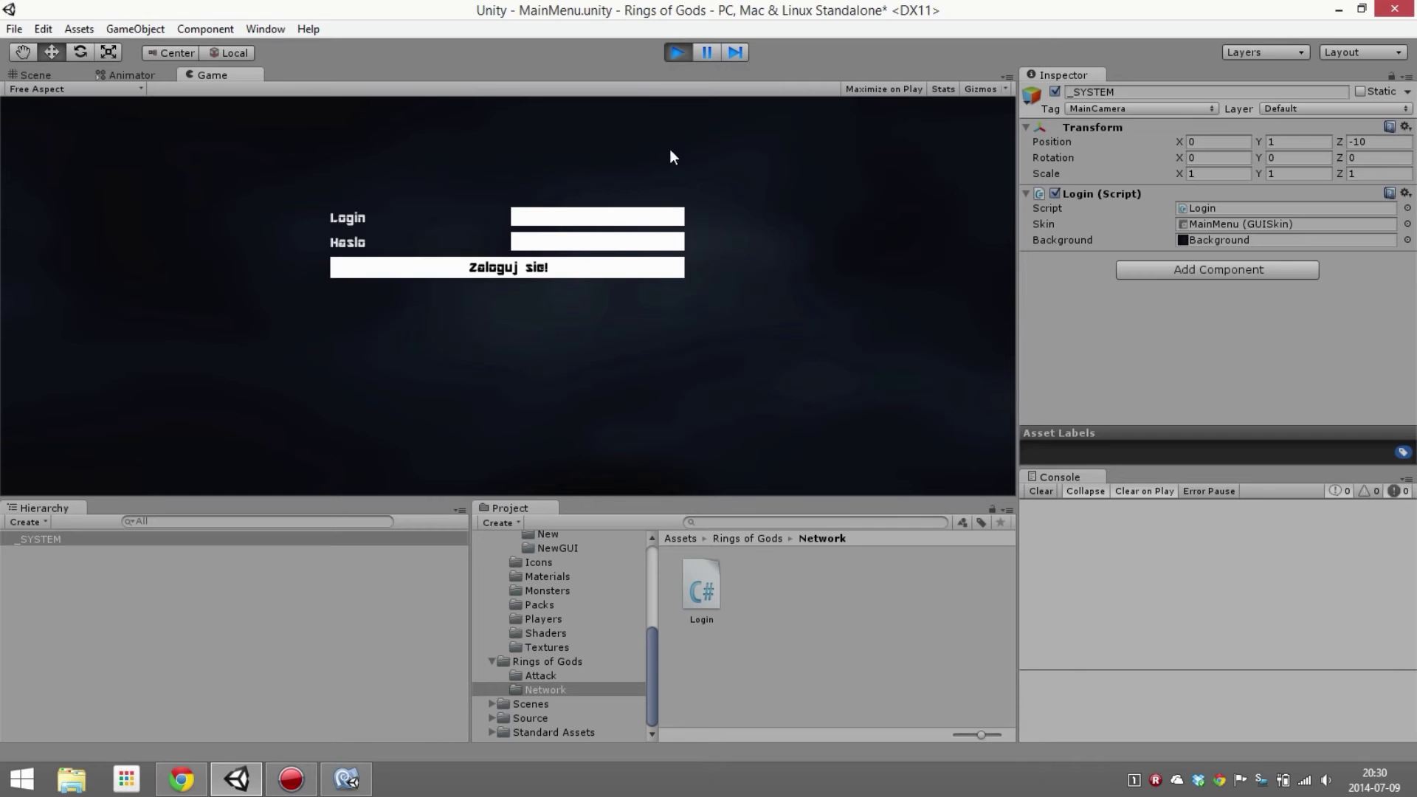
left_click(670, 56)
left_click(347, 779)
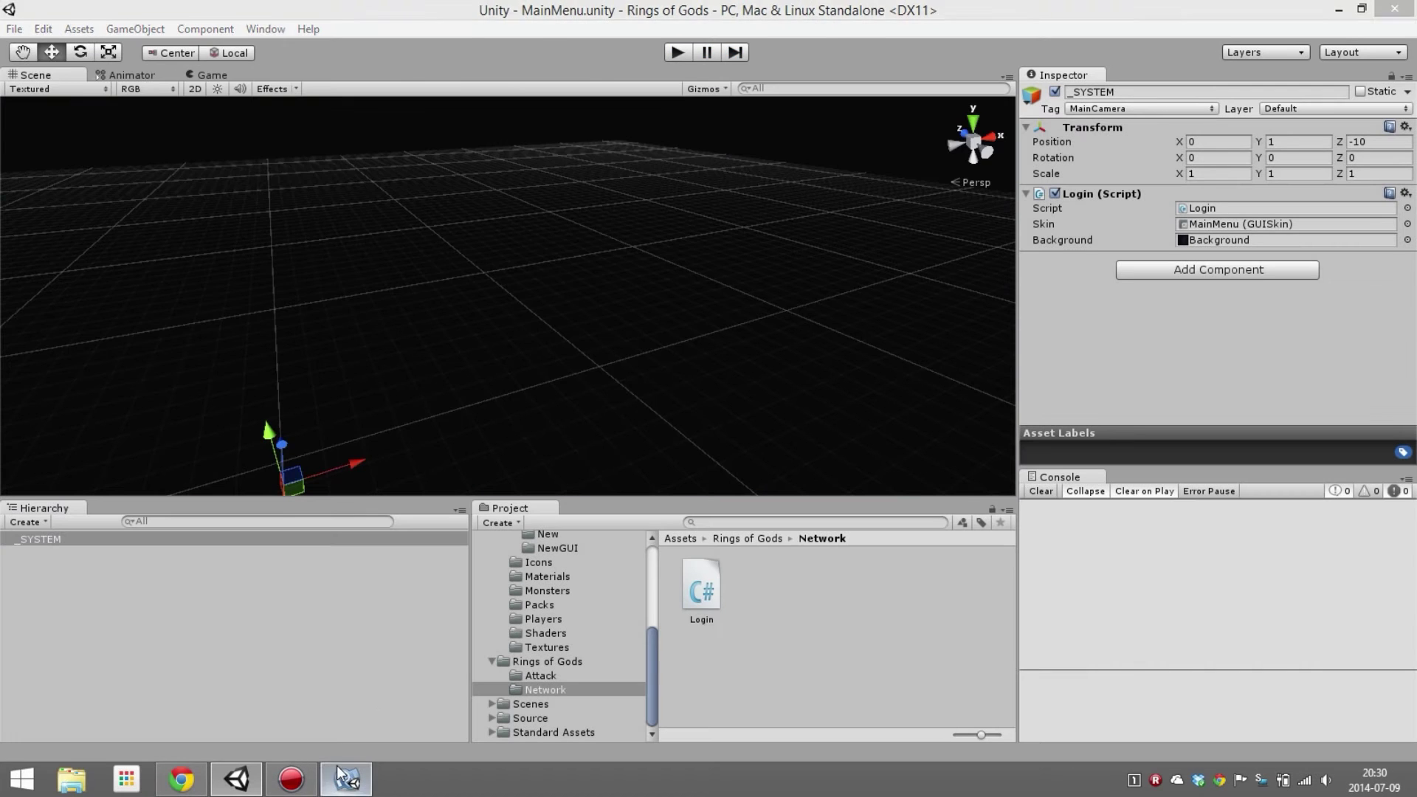
left_click(136, 633)
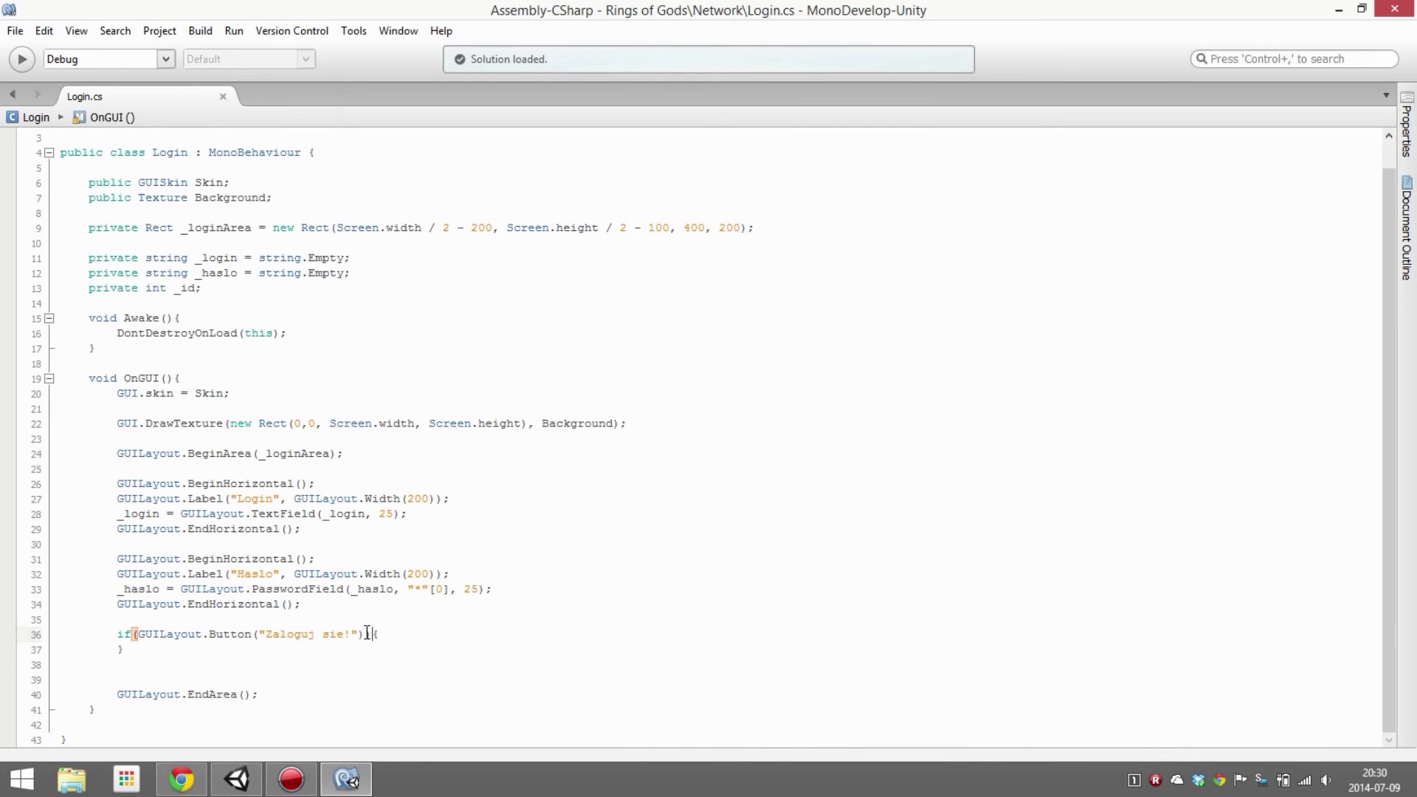
left_click(177, 702)
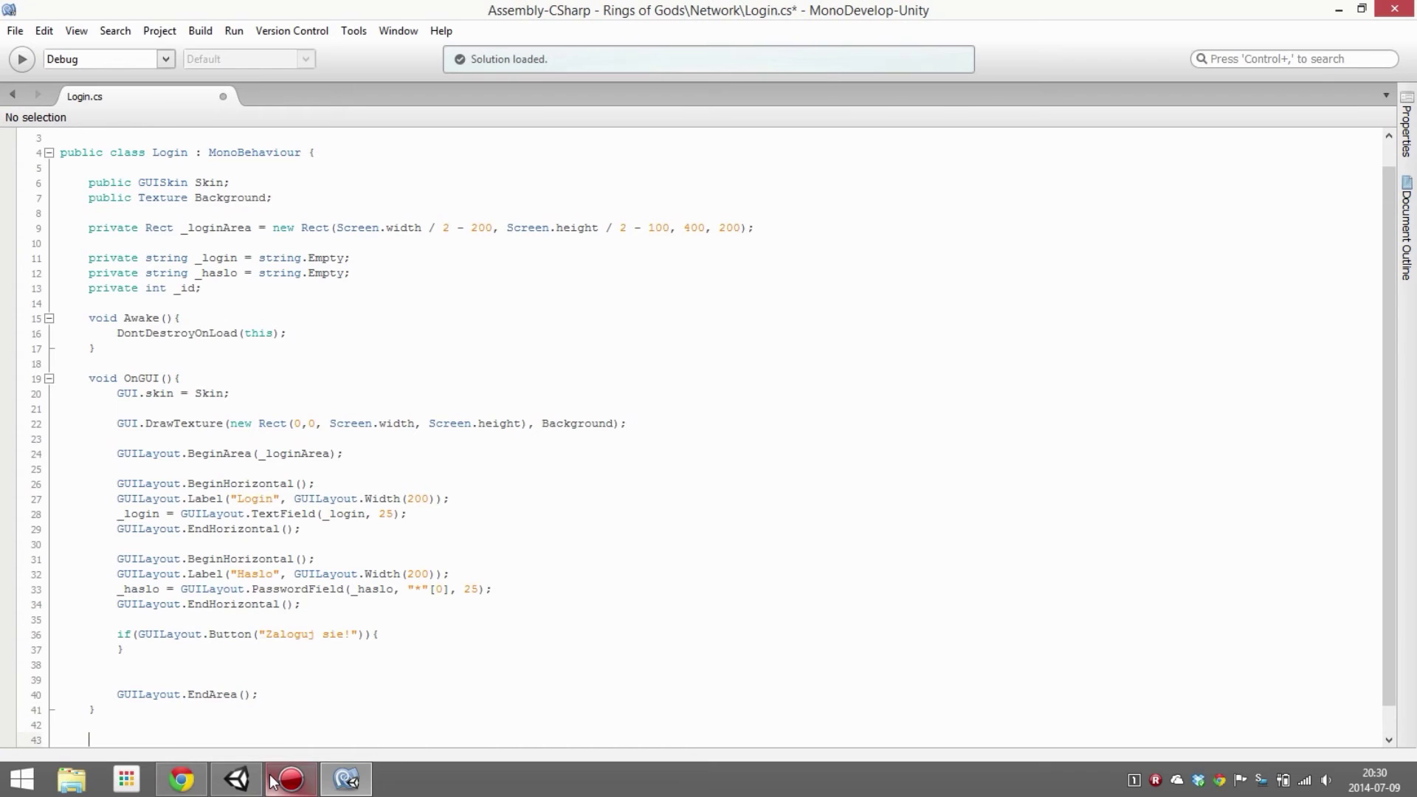
- Begin an IEnumerator method declaration on line 43, after OnGUI, using the autocomplete entry
type("Ie")
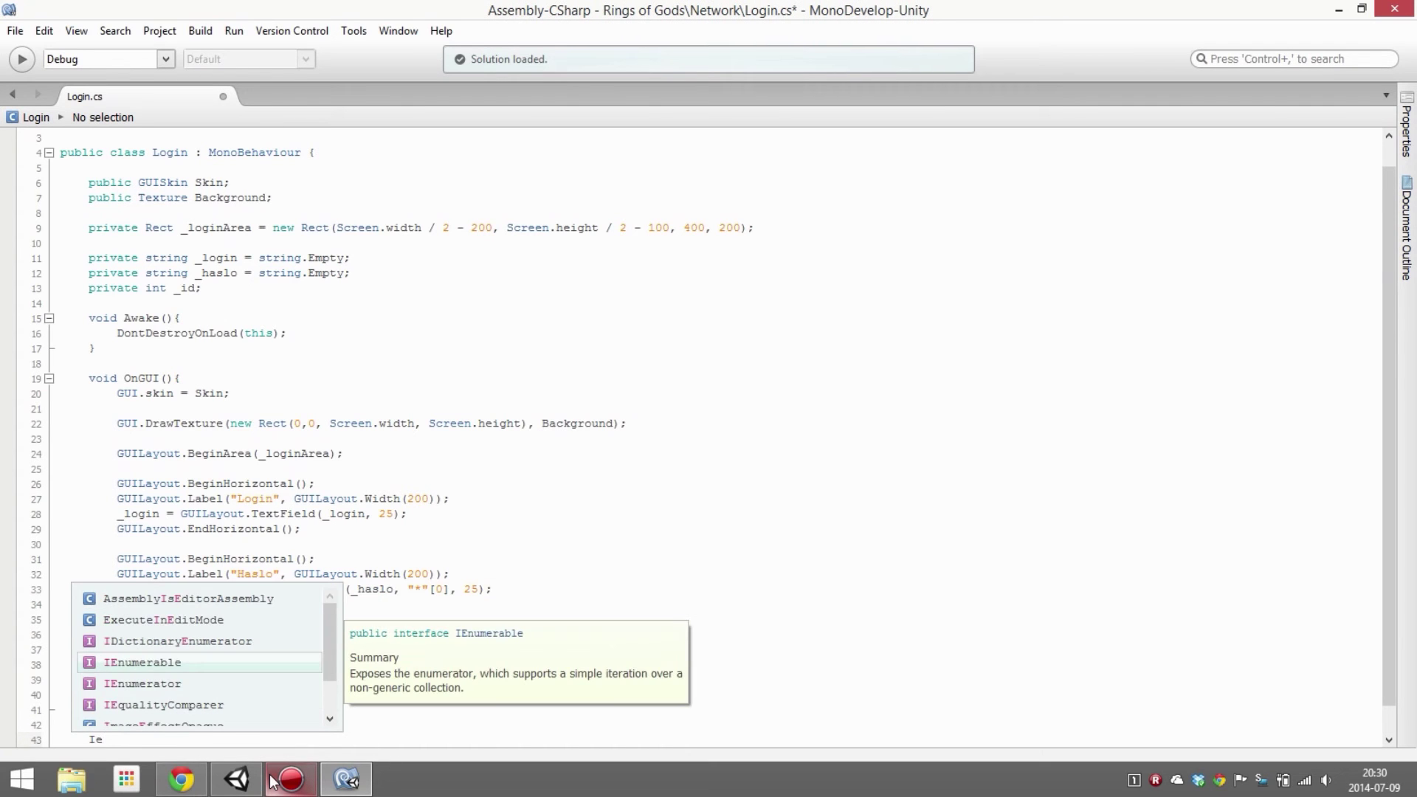
key("Down")
key("Return")
left_click(357, 460)
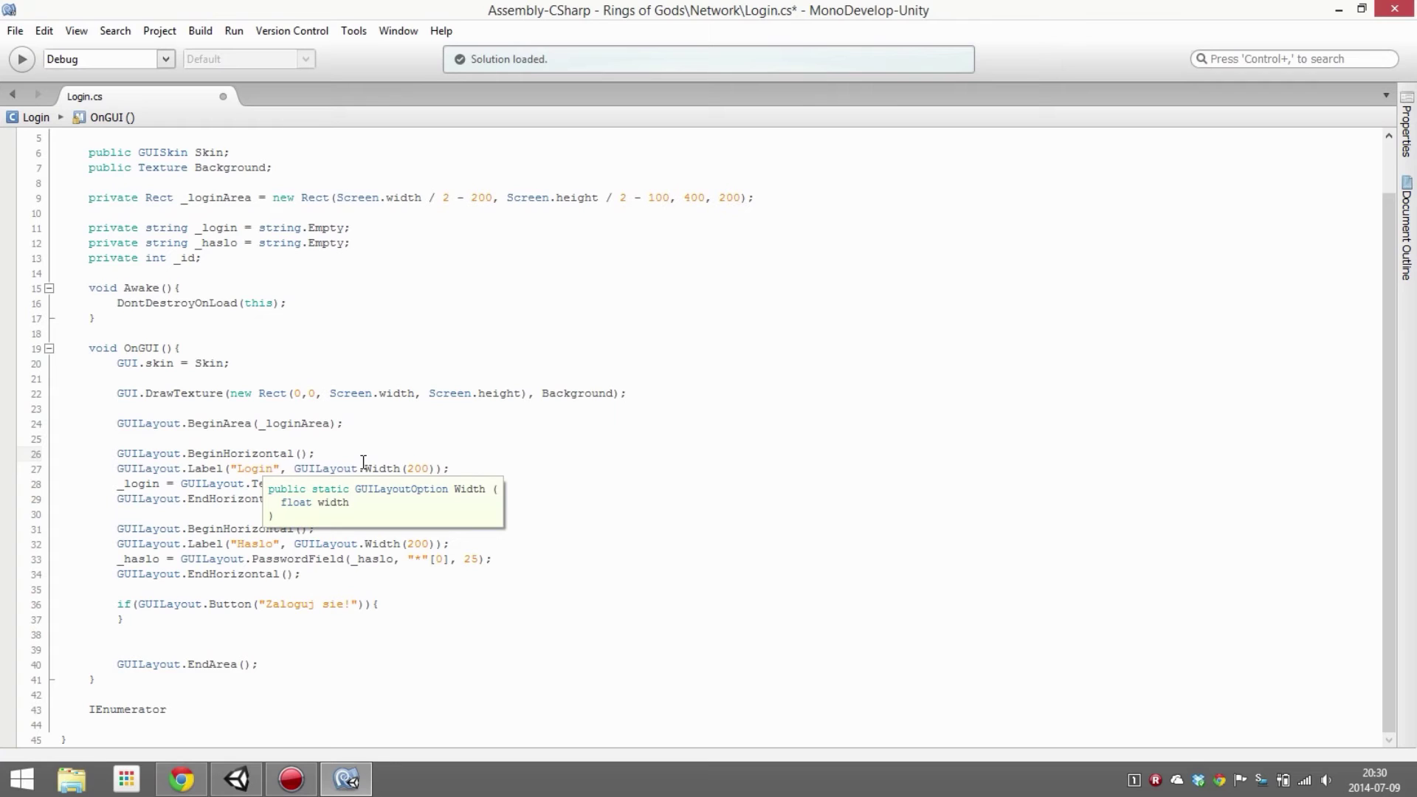
left_click(223, 709)
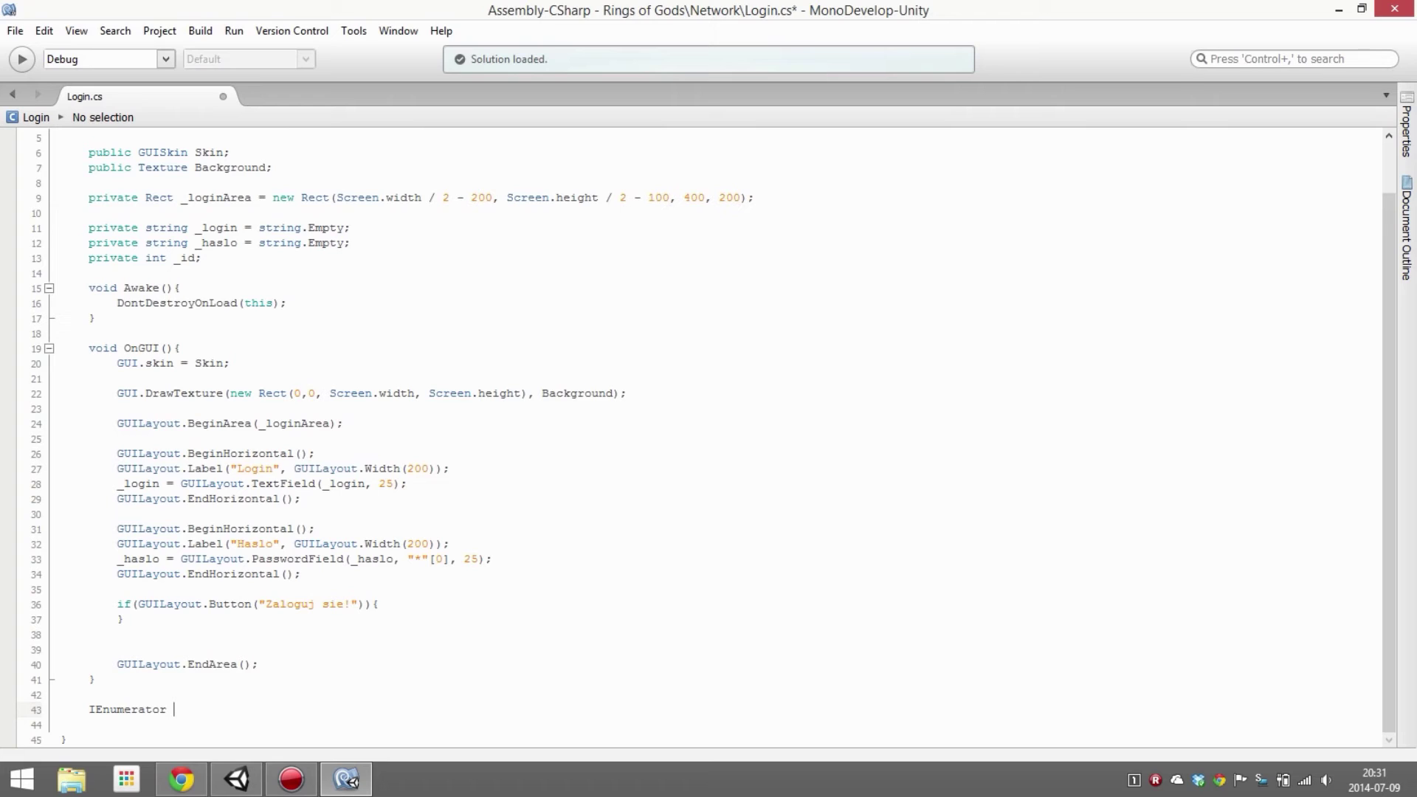
- Declare the LoginWWW() coroutine method with an empty body in Login.cs
type("LoginForm")
key("BackSpace")
key("BackSpace")
key("BackSpace")
key("BackSpace")
type("WWW(){")
key("Return")
type("}")
scroll(364, 421, "down", 1)
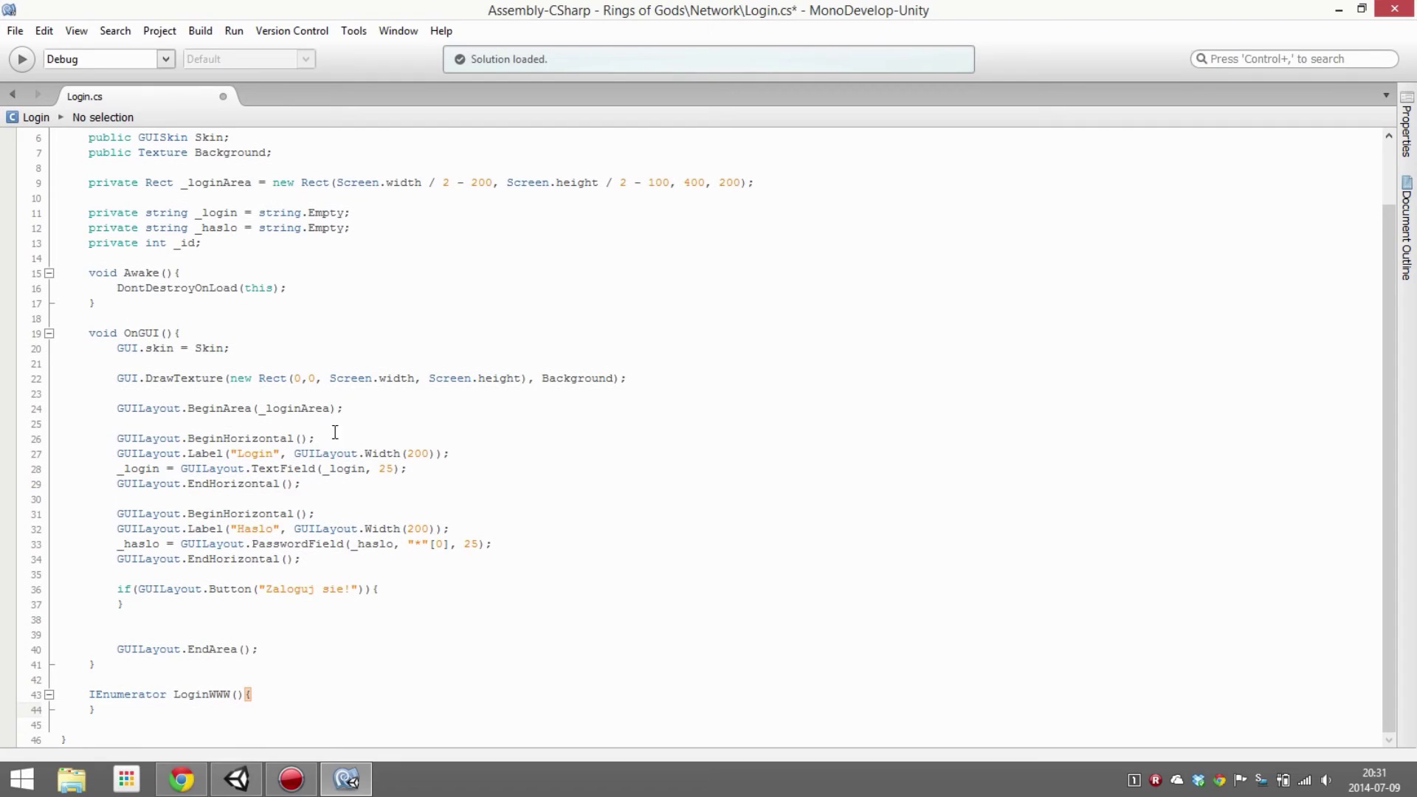
key("Return")
key("Return")
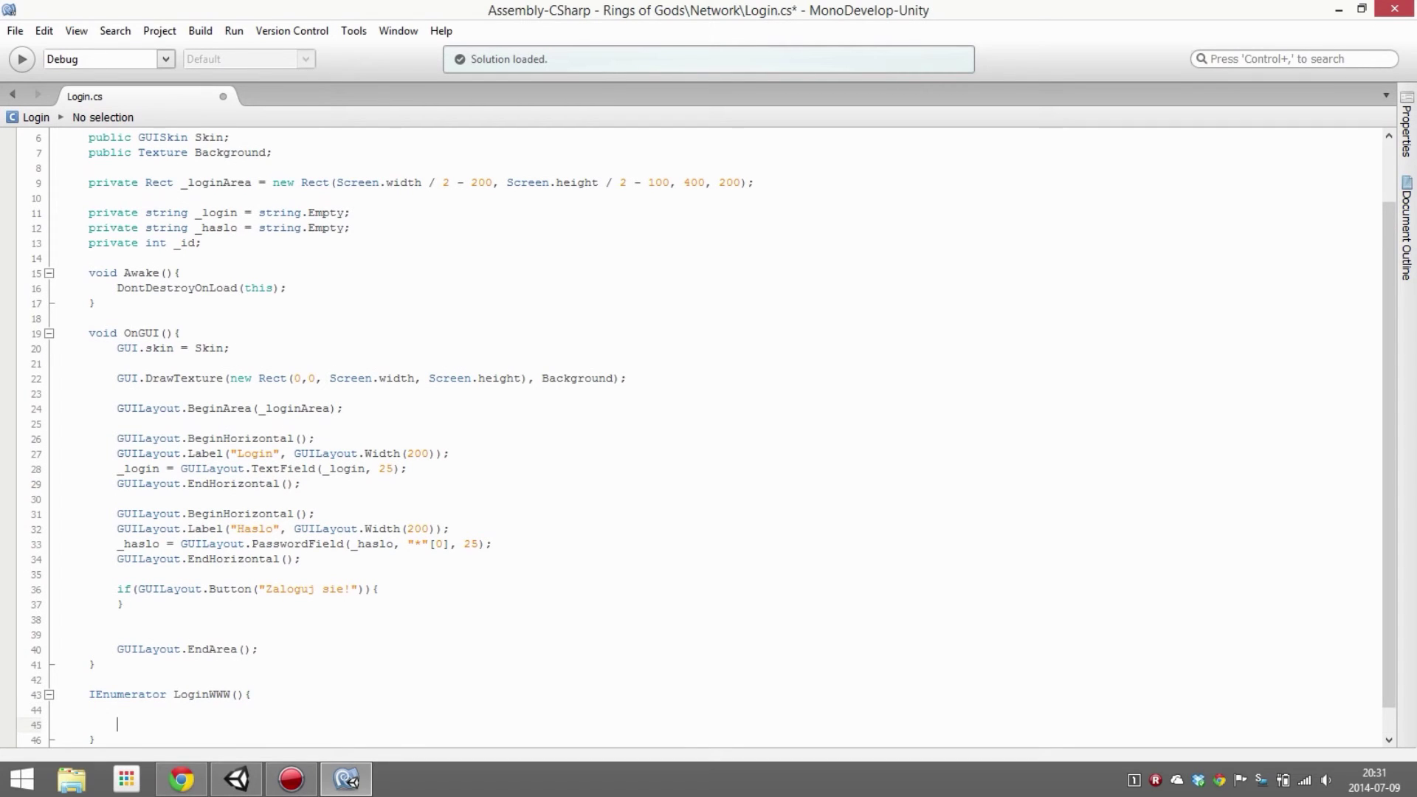
- Start the LoginWWW body with `WWWForm form = new WWWForm();` using autocomplete
right_click(520, 781)
left_click(272, 674)
scroll(214, 649, "down", 1)
left_click(214, 664)
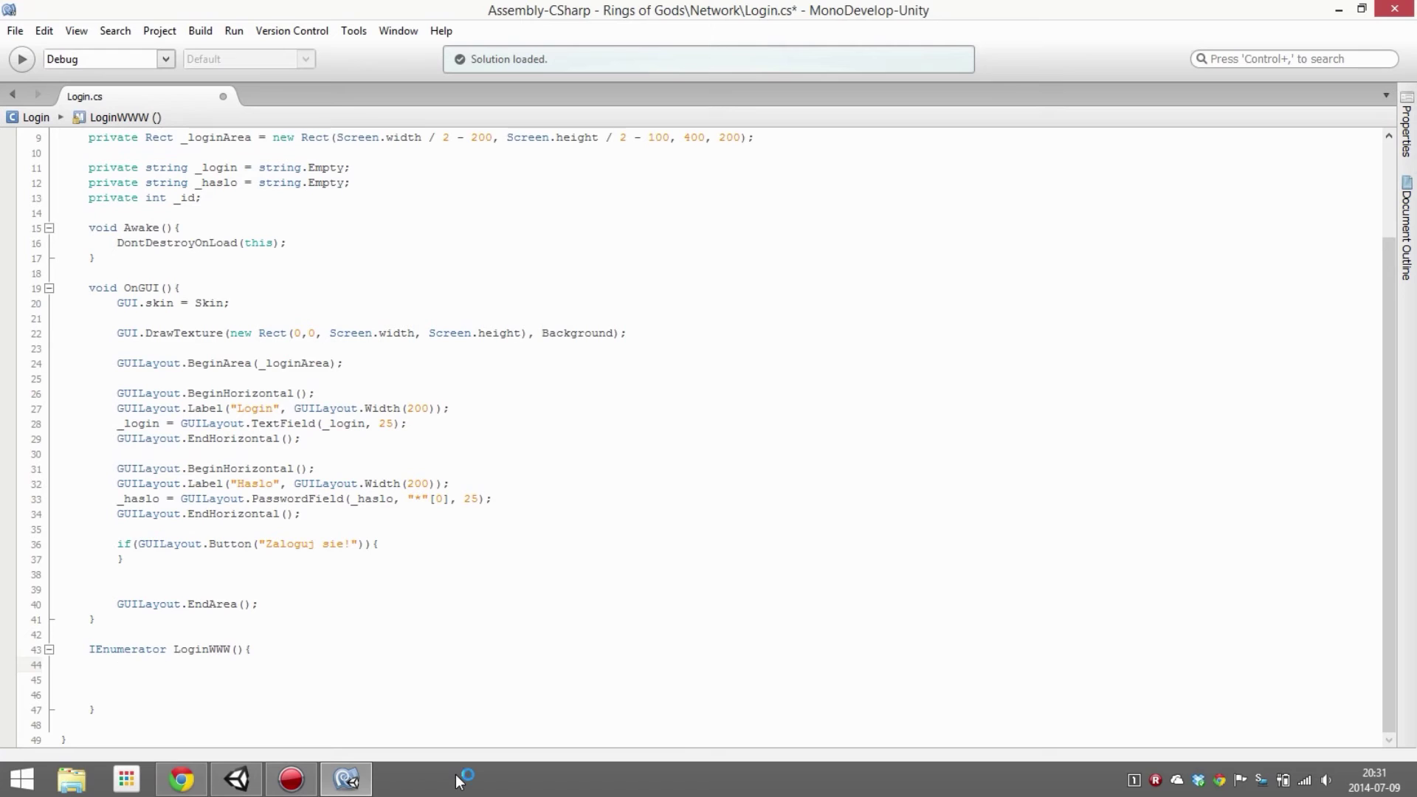
type("WWW")
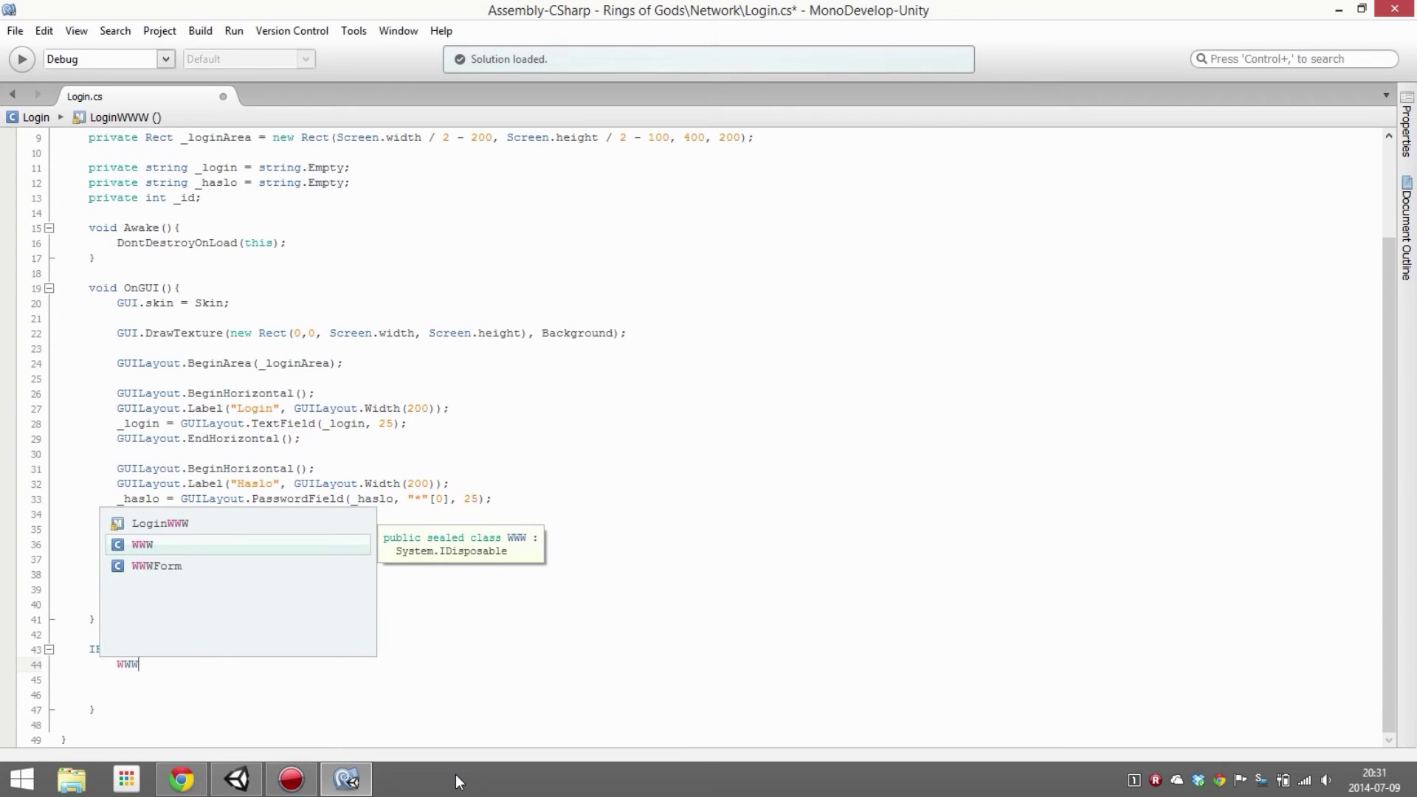
key("Down")
key("Return")
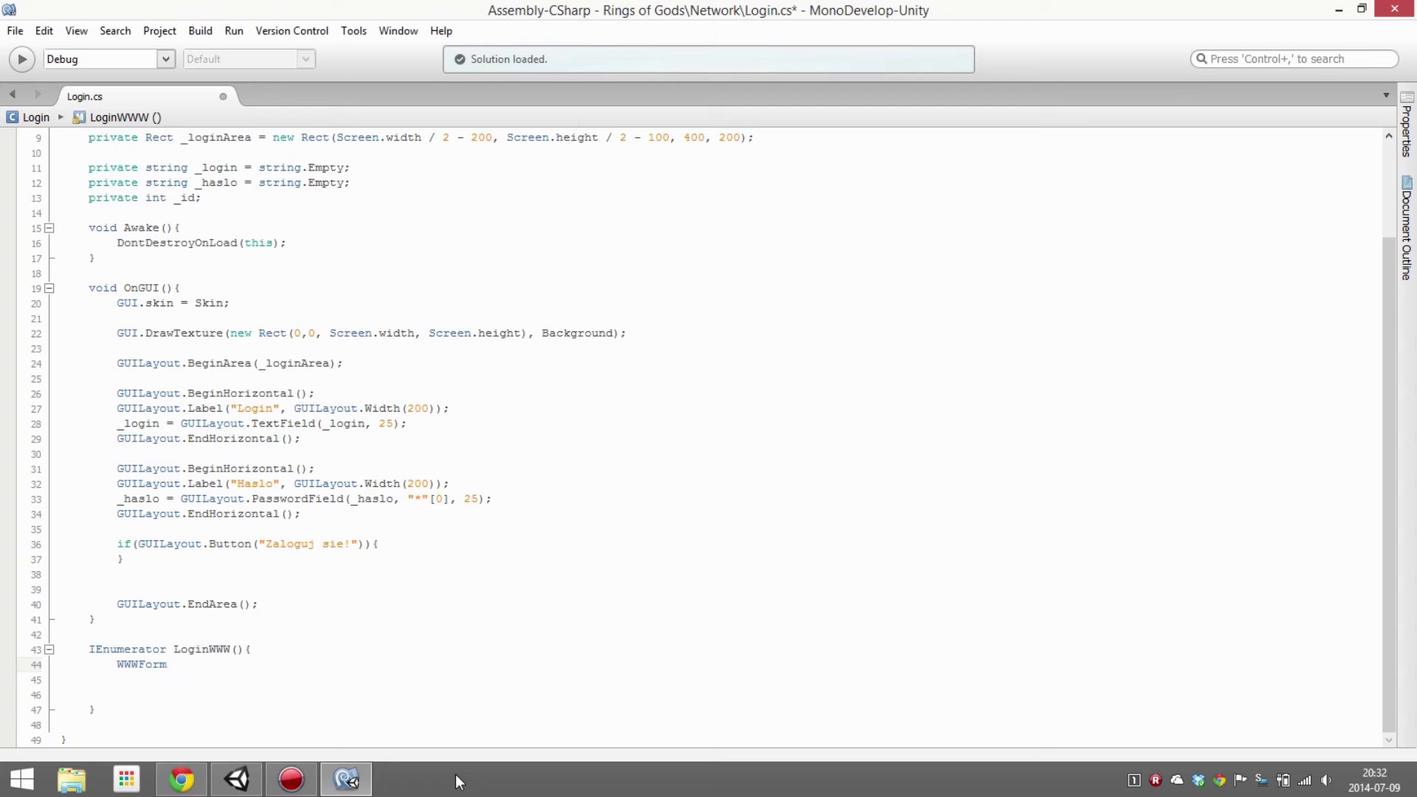
type("form = ")
type("new WWWForm();")
- Add `form.AddField("Login", _login);` below the form declaration
key("Return")
scroll(353, 588, "down", 1)
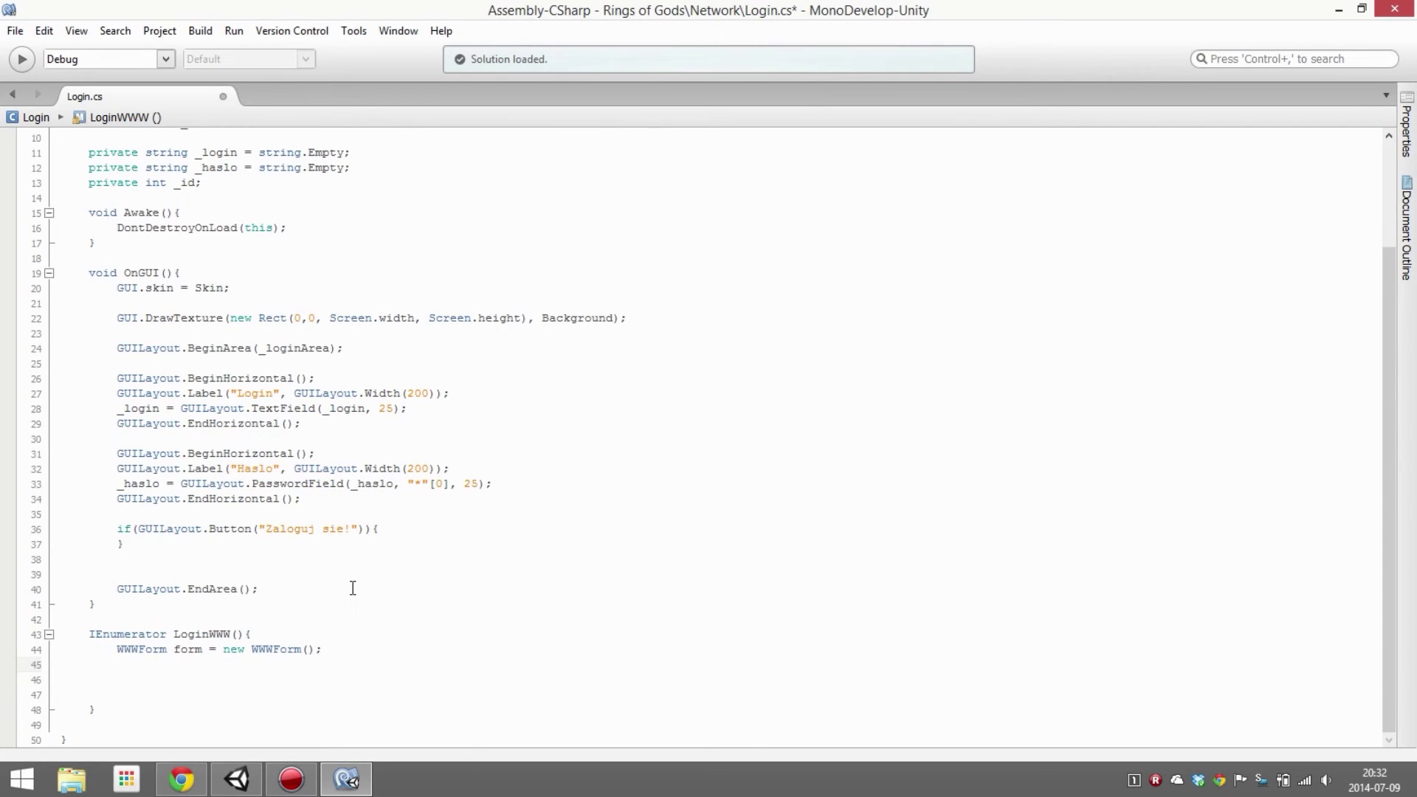
type("form.AddBinaryData/")
key("BackSpace")
key("BackSpace")
key("BackSpace")
key("BackSpace")
type(".ad")
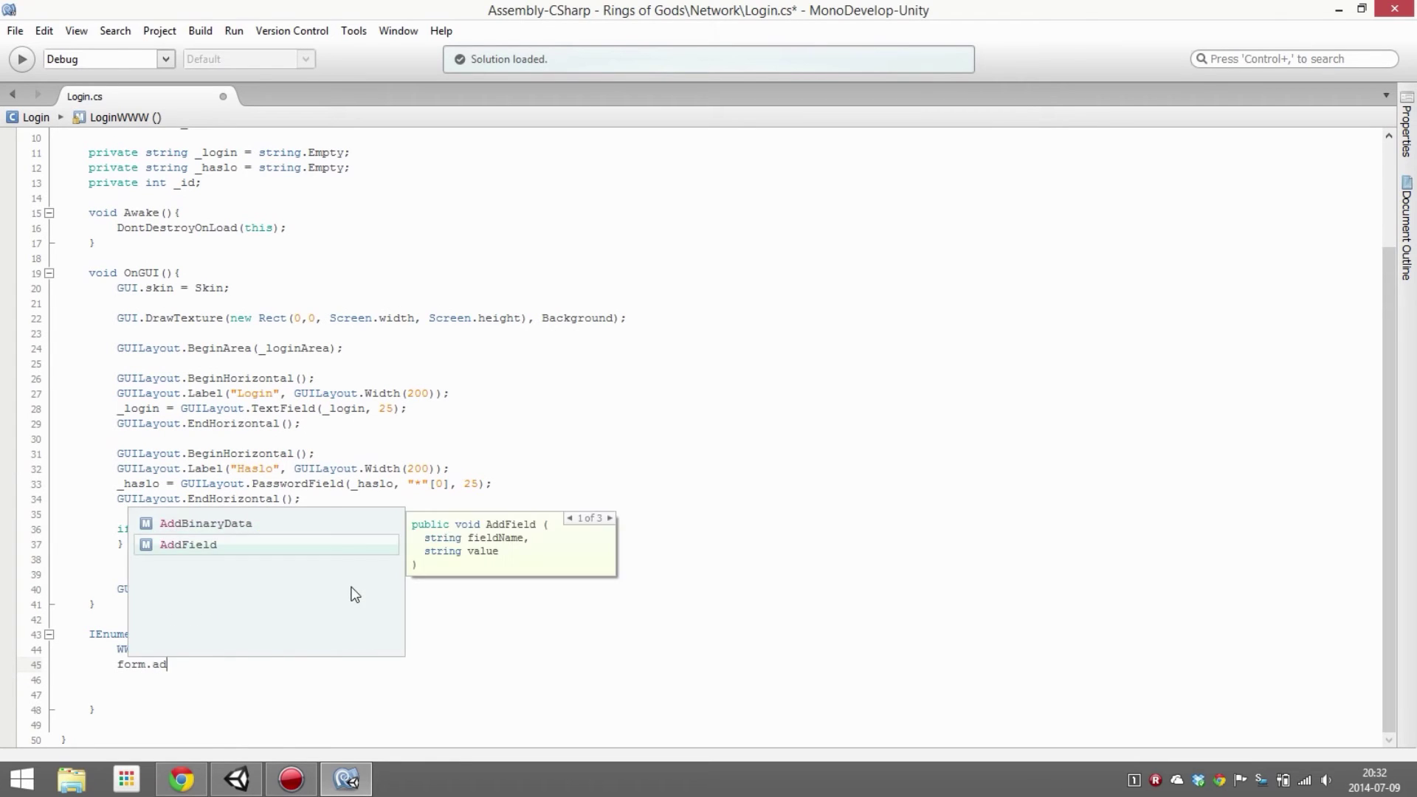
type("(\"")
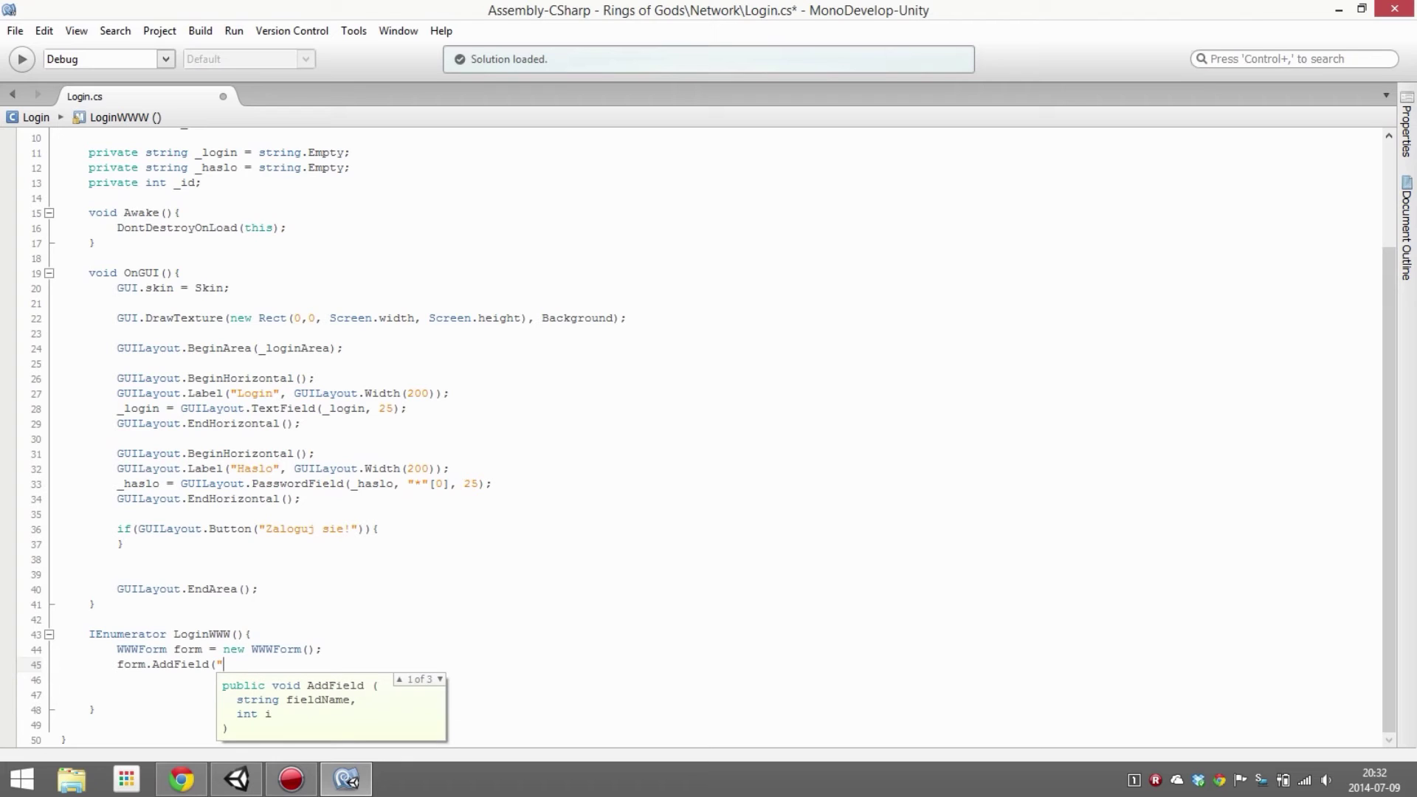
type("Login\"")
type(",")
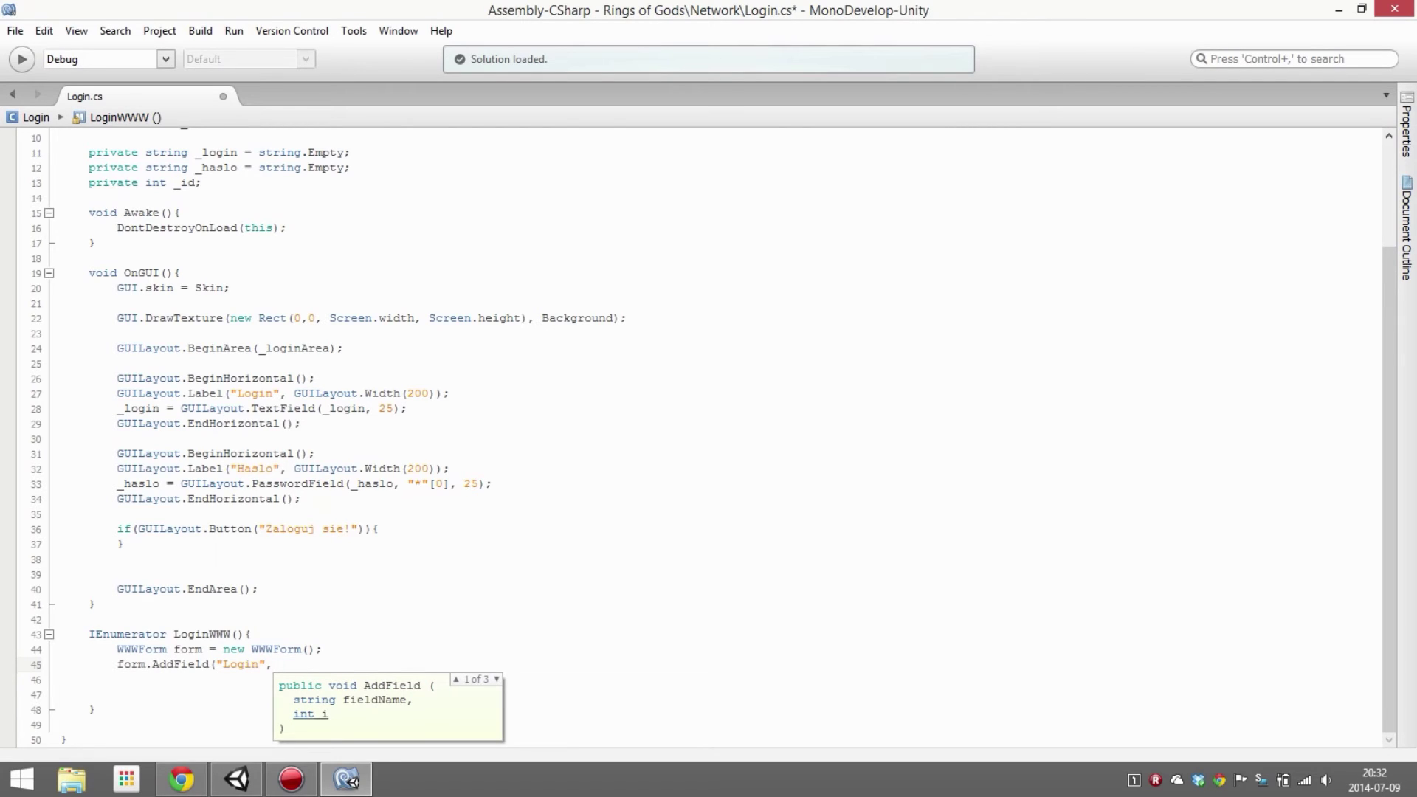
key("ctrl+space")
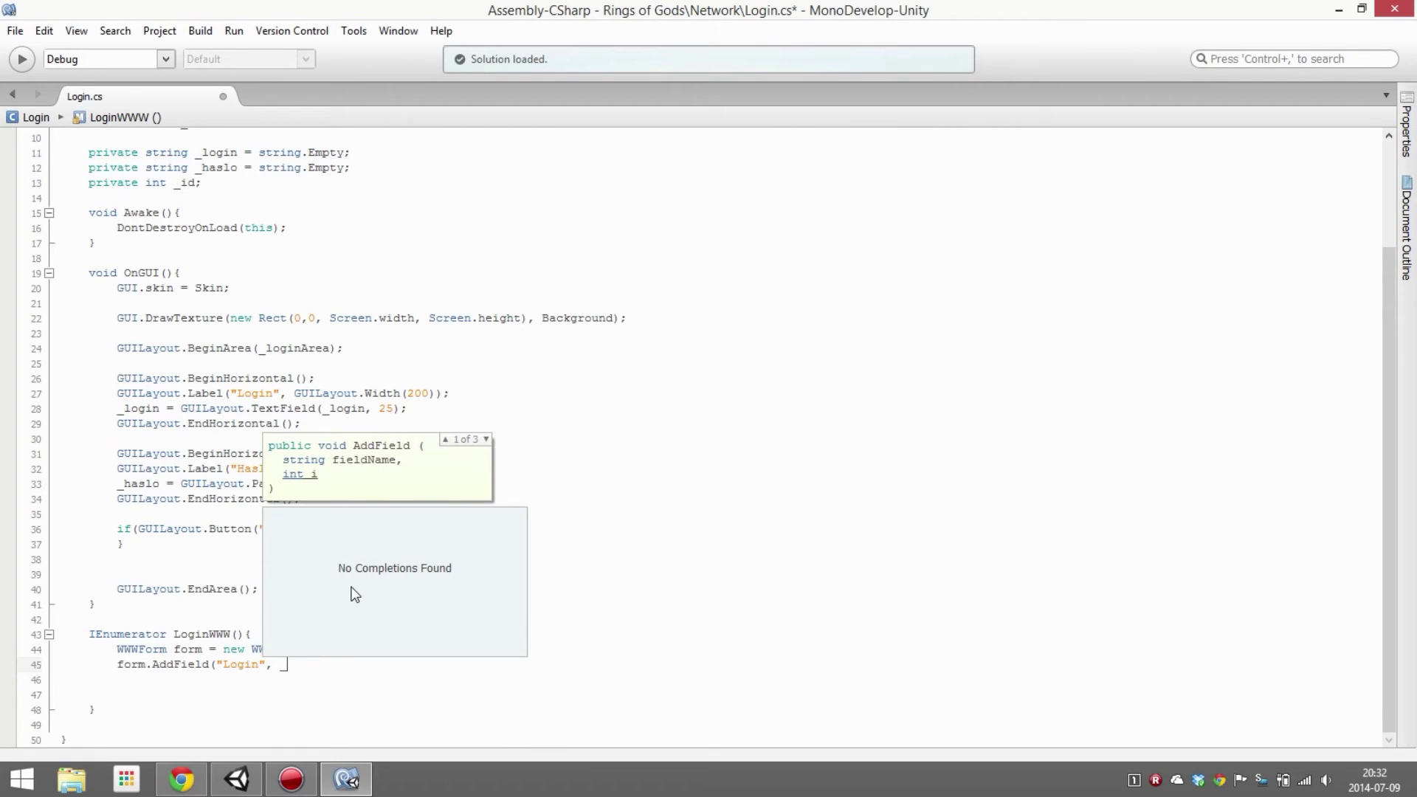
type("login;")
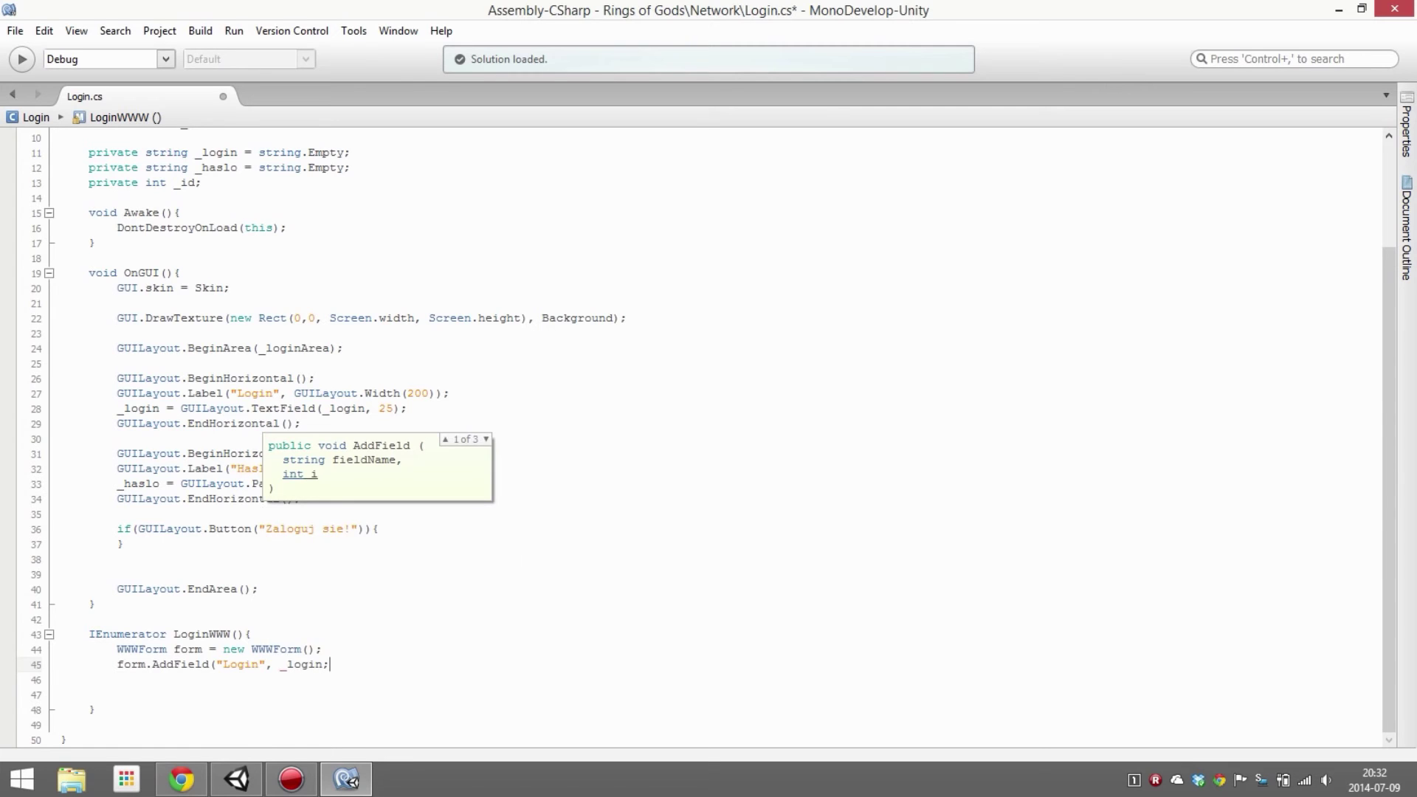
scroll(373, 731, "up", 2)
scroll(403, 721, "down", 2)
left_click(216, 680)
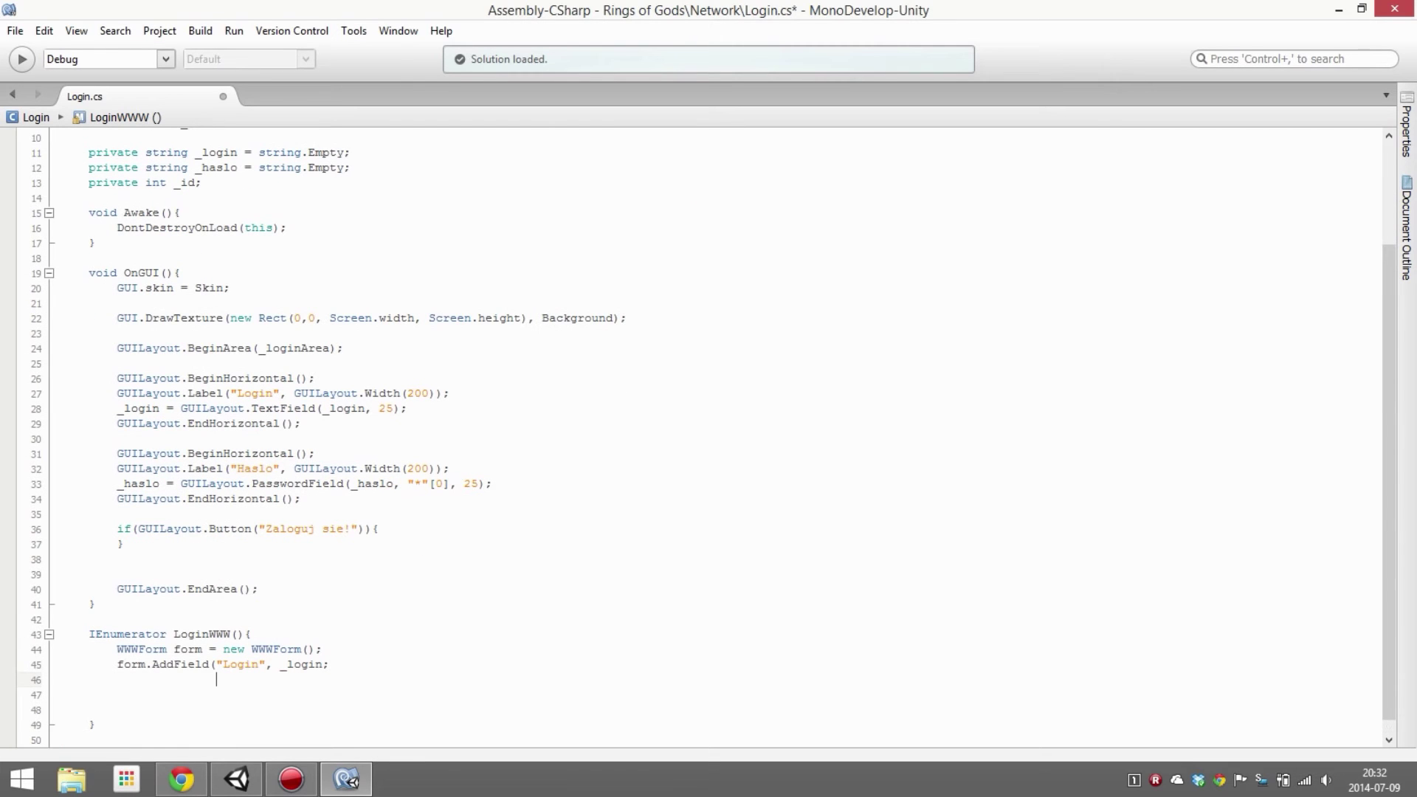
key("BackSpace")
key("BackSpace")
key("BackSpace")
key("BackSpace")
type("(")
key("BackSpace")
type(");")
- Add `form.AddField("Haslo", _haslo);` and save Login.cs
key("Return")
type("form.")
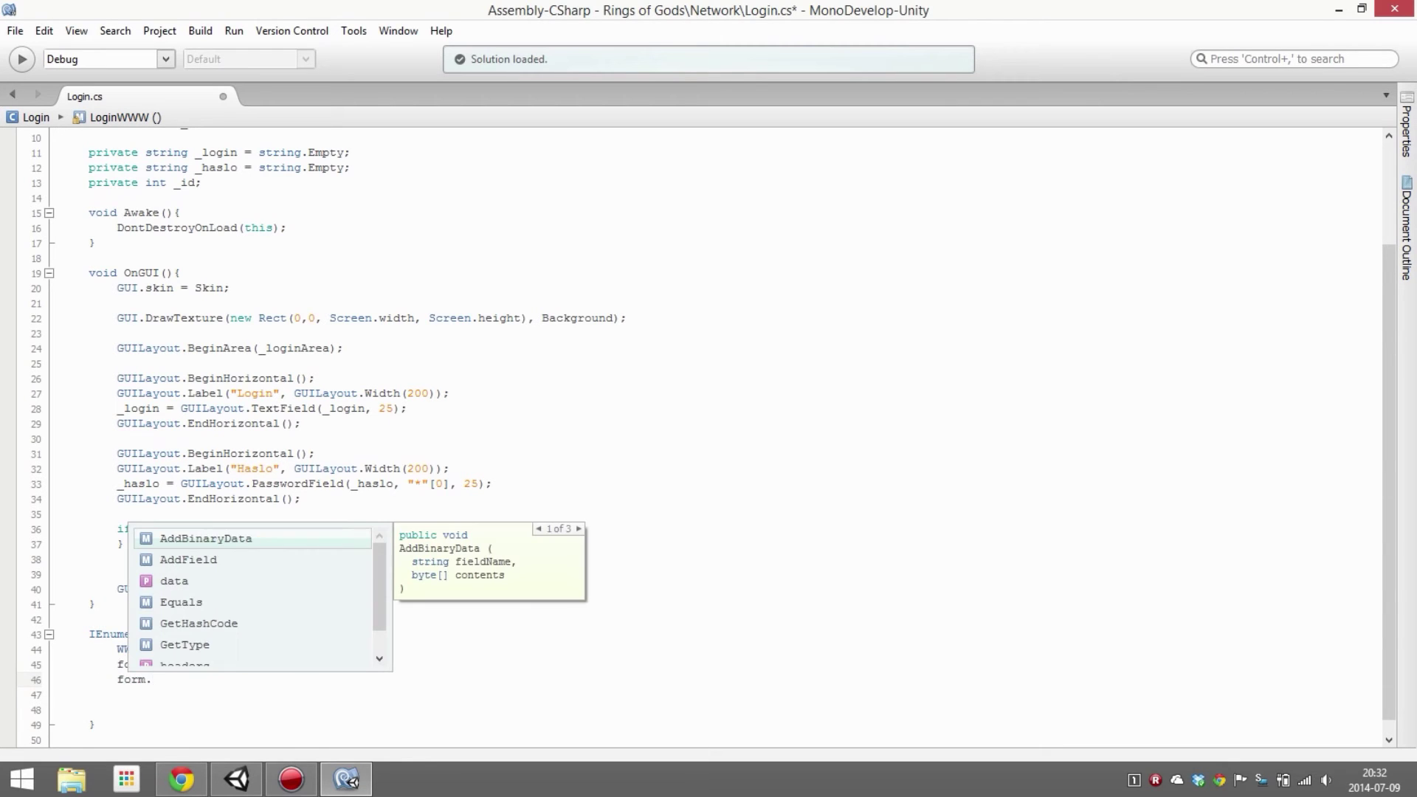
type("ha")
key("BackSpace")
key("BackSpace")
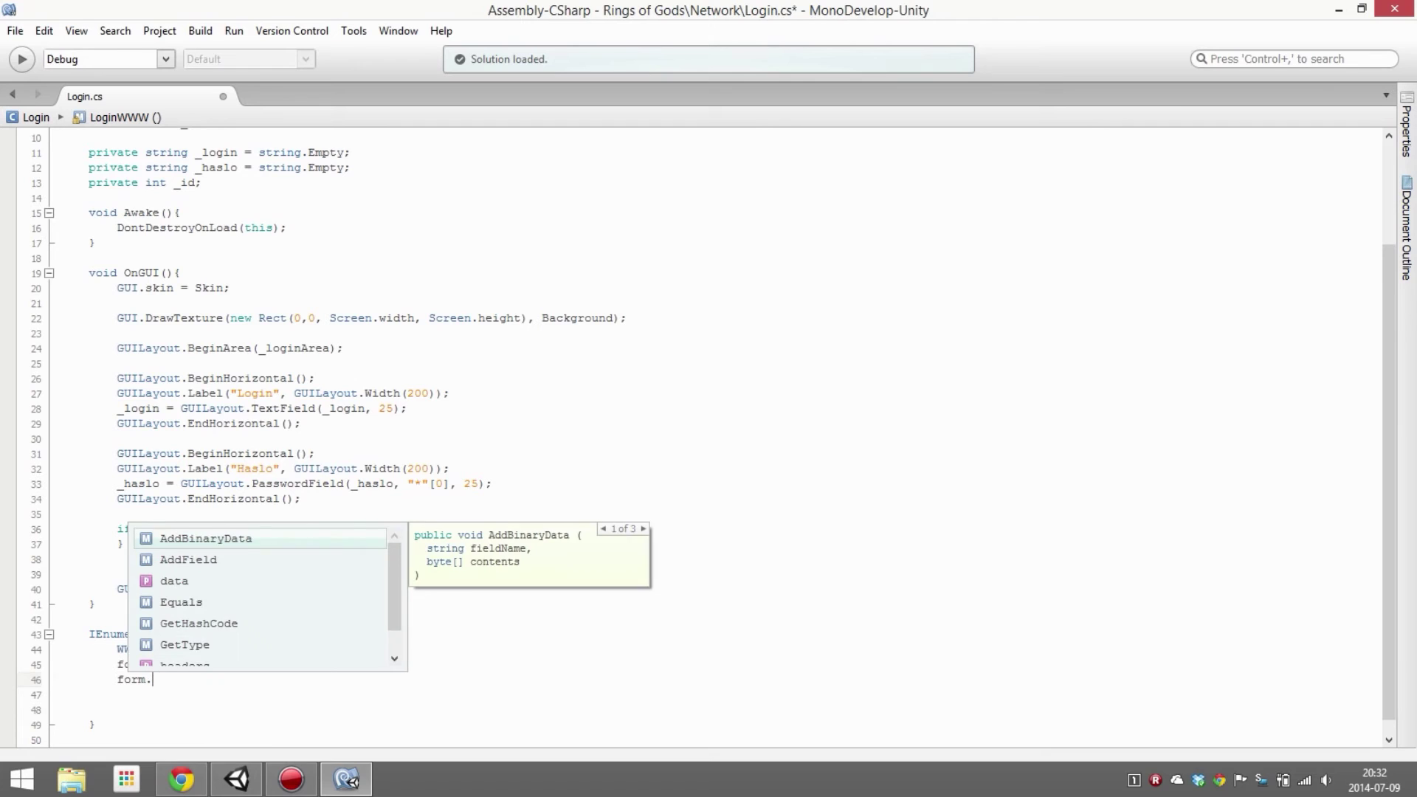
type("add")
key("Down")
key("Return")
type("(\"Haslo\",")
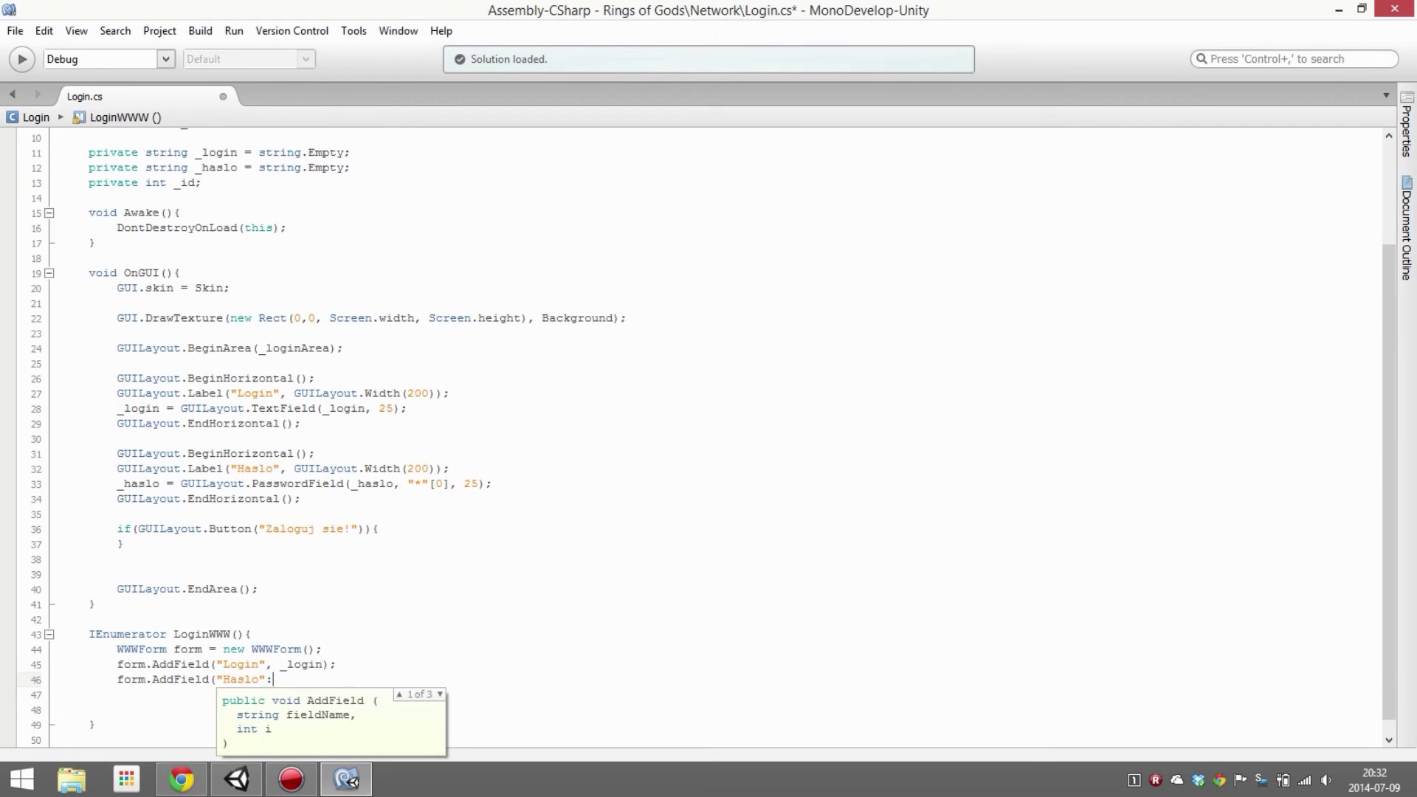
type(" _haslo);")
key("ctrl+s")
key("Return")
scroll(626, 705, "down", 1)
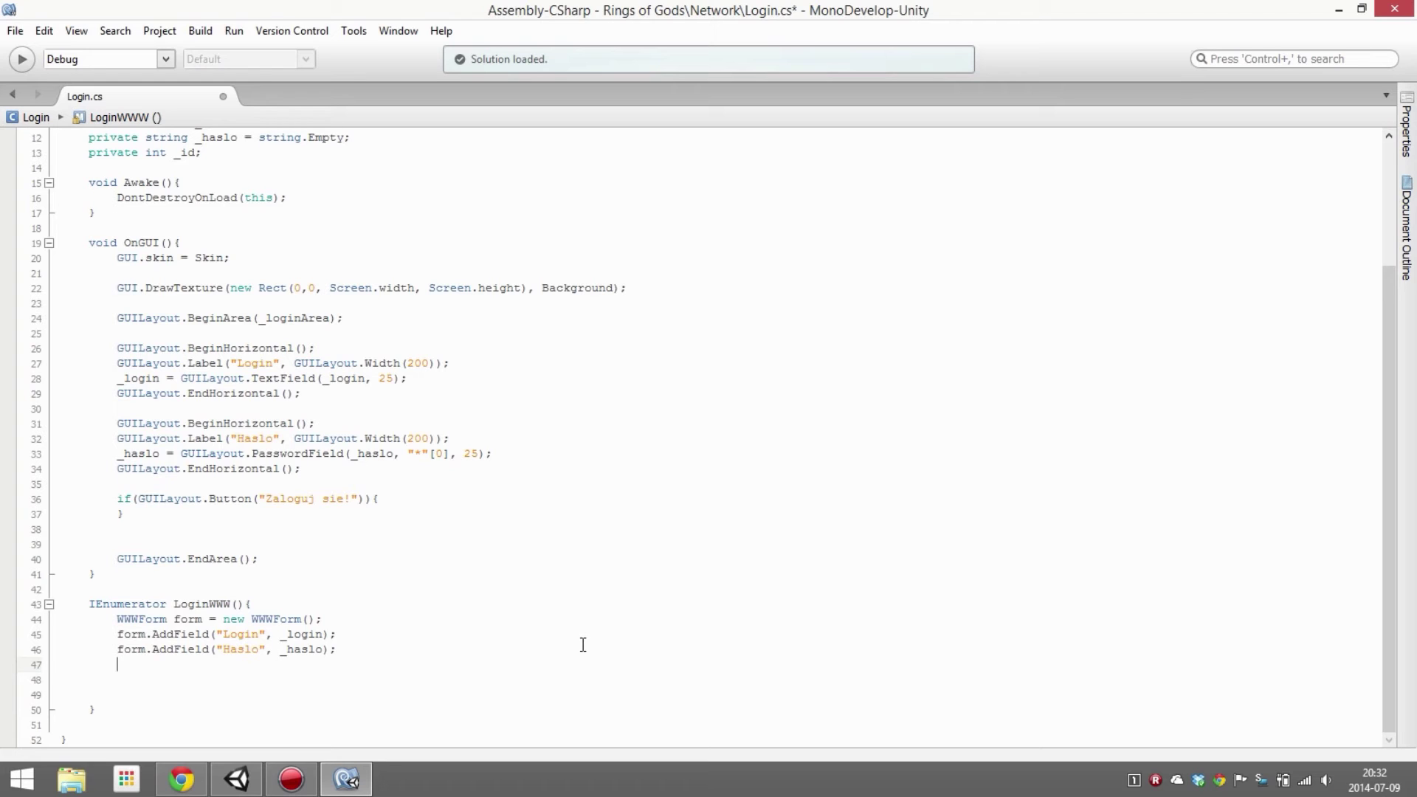
type("WWW")
key("Escape")
type("page = ")
type("new w")
key("Return")
type("(\"")
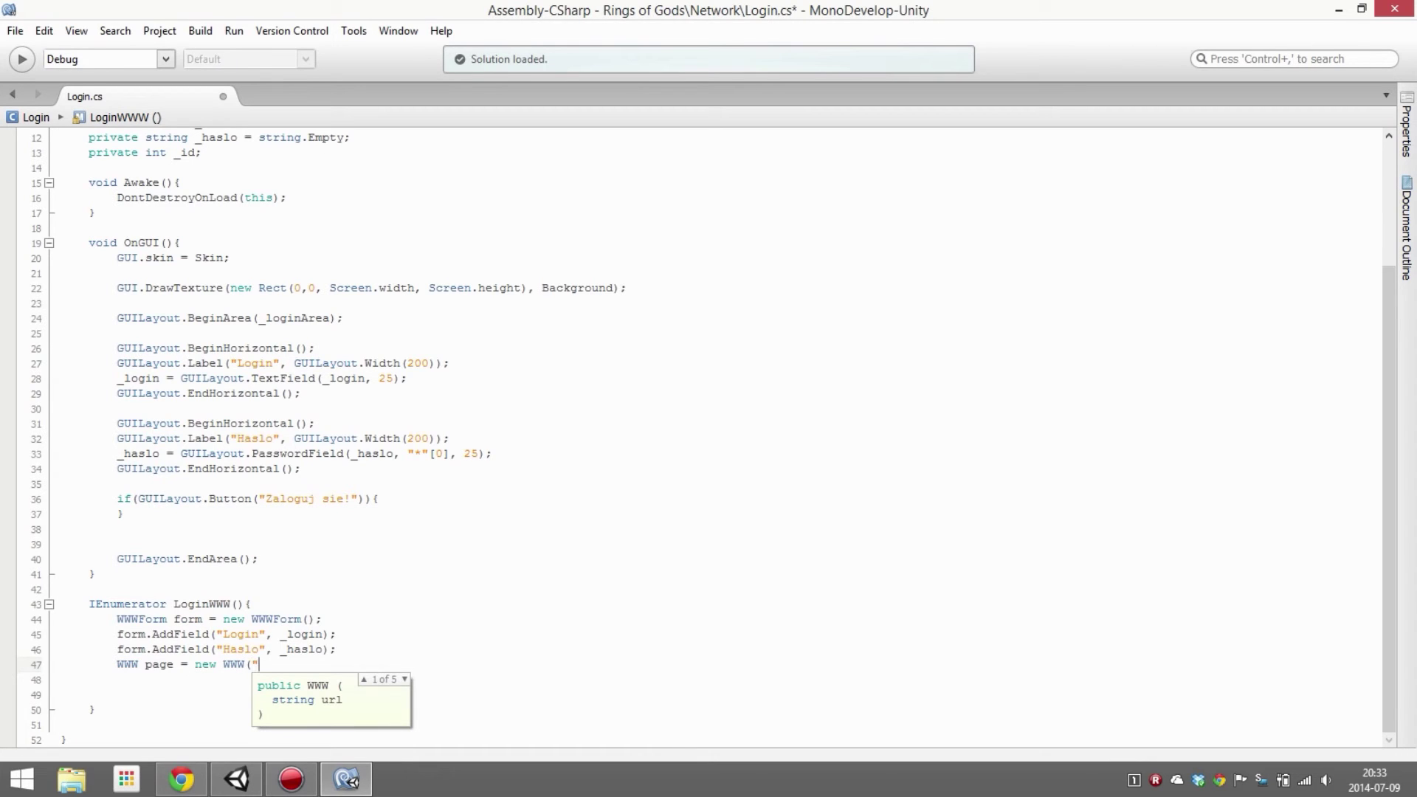
type("http://www.")
type("smartmedia.cba.pl/api.")
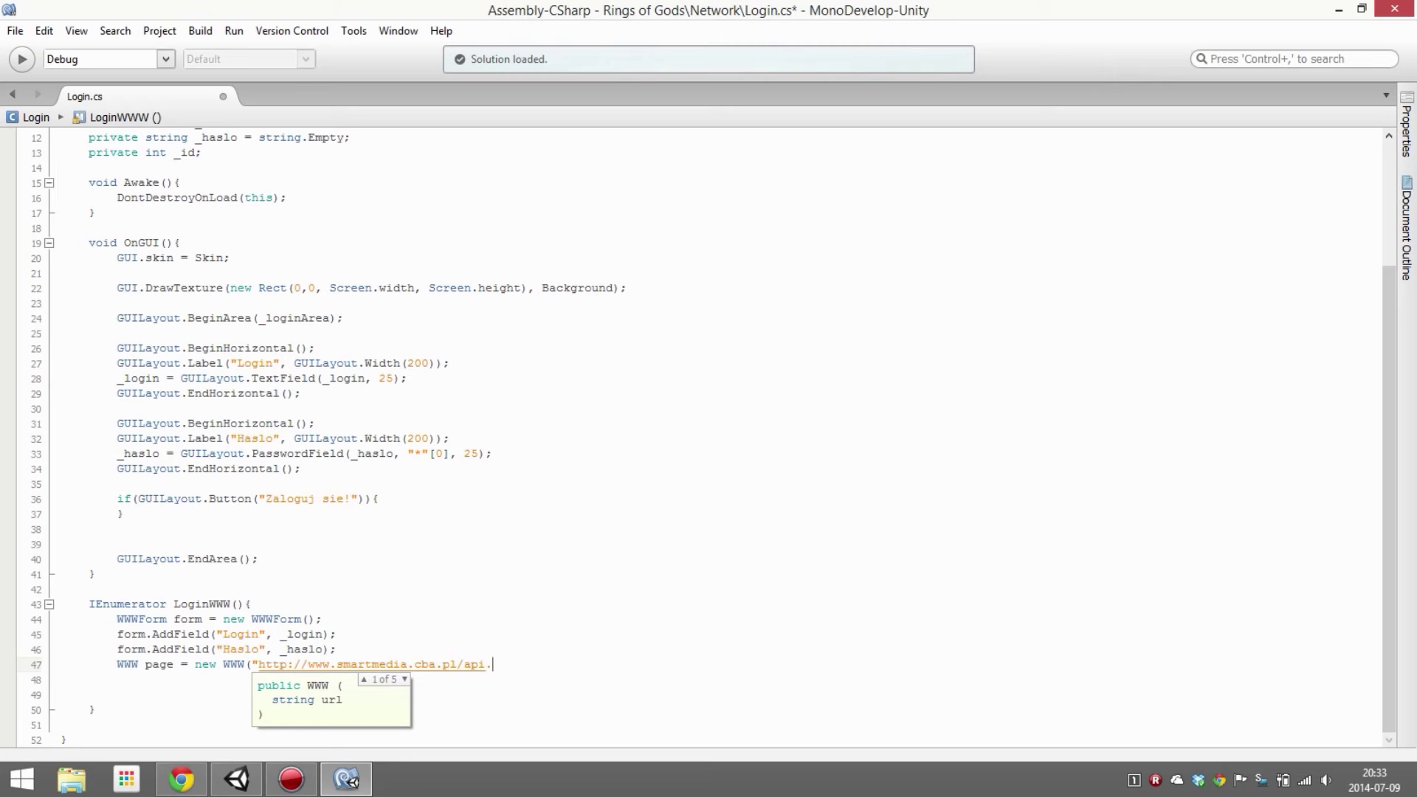
type("php?action=login")
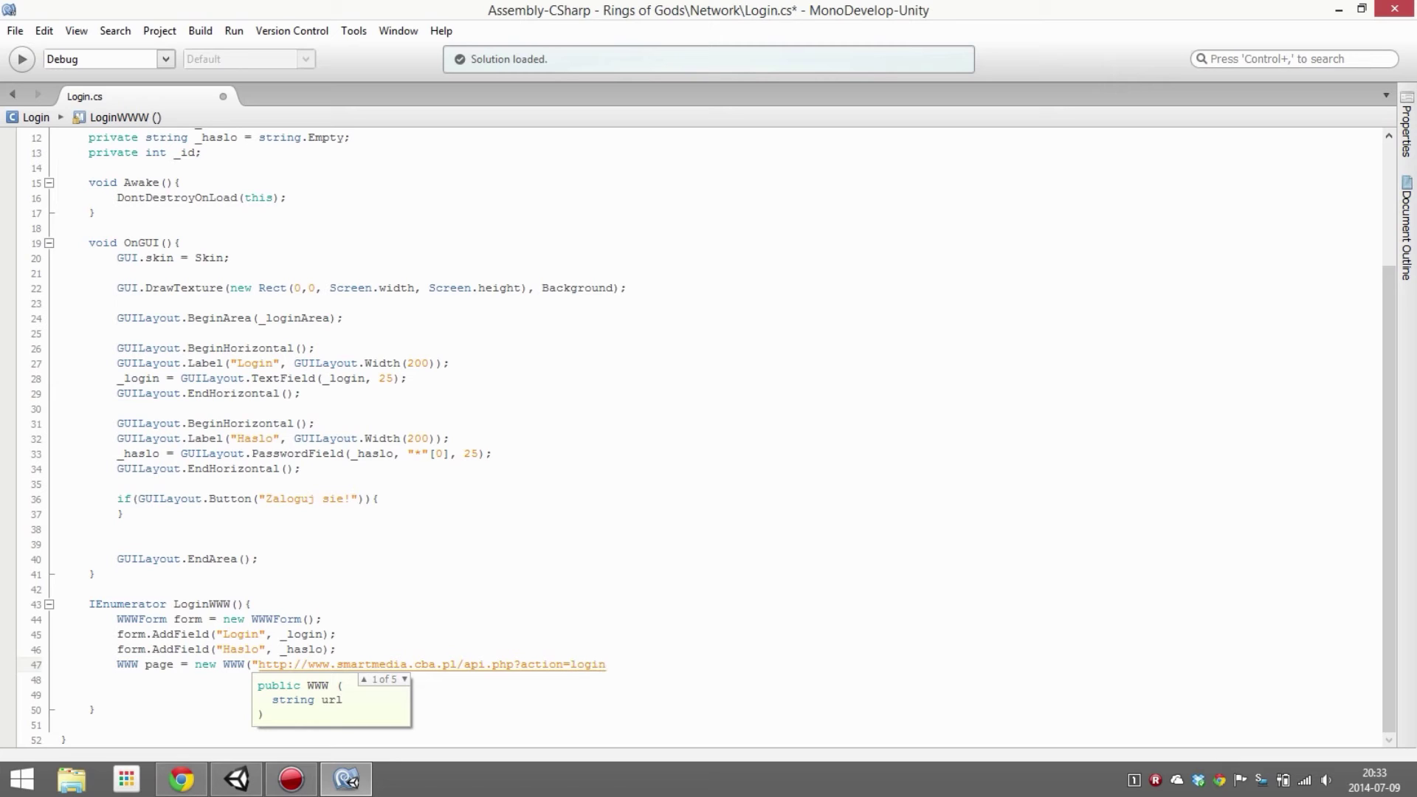
type("&game\",")
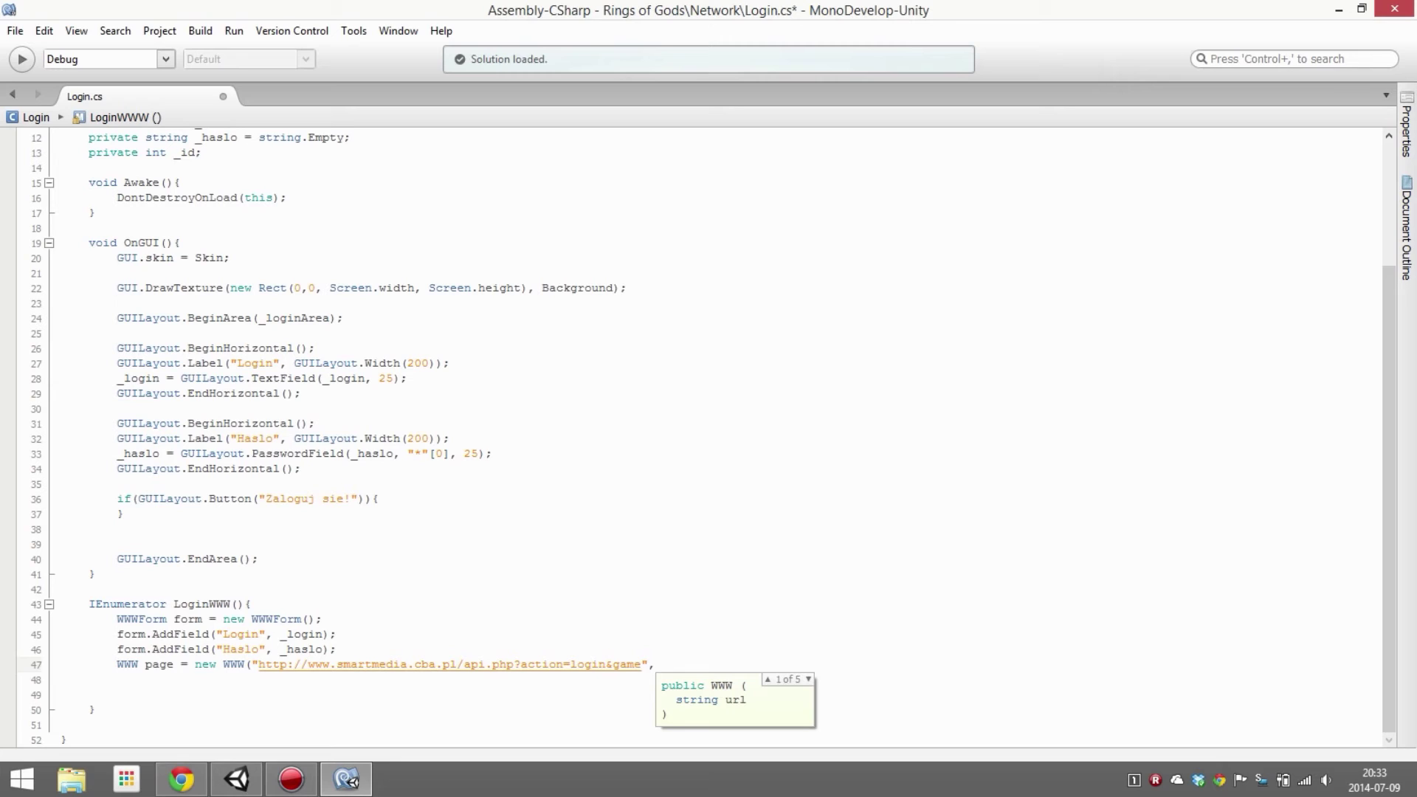
left_click_drag(571, 664, 610, 665)
left_click(646, 665)
left_click_drag(641, 665, 622, 667)
left_click(641, 665)
key("ctrl+s")
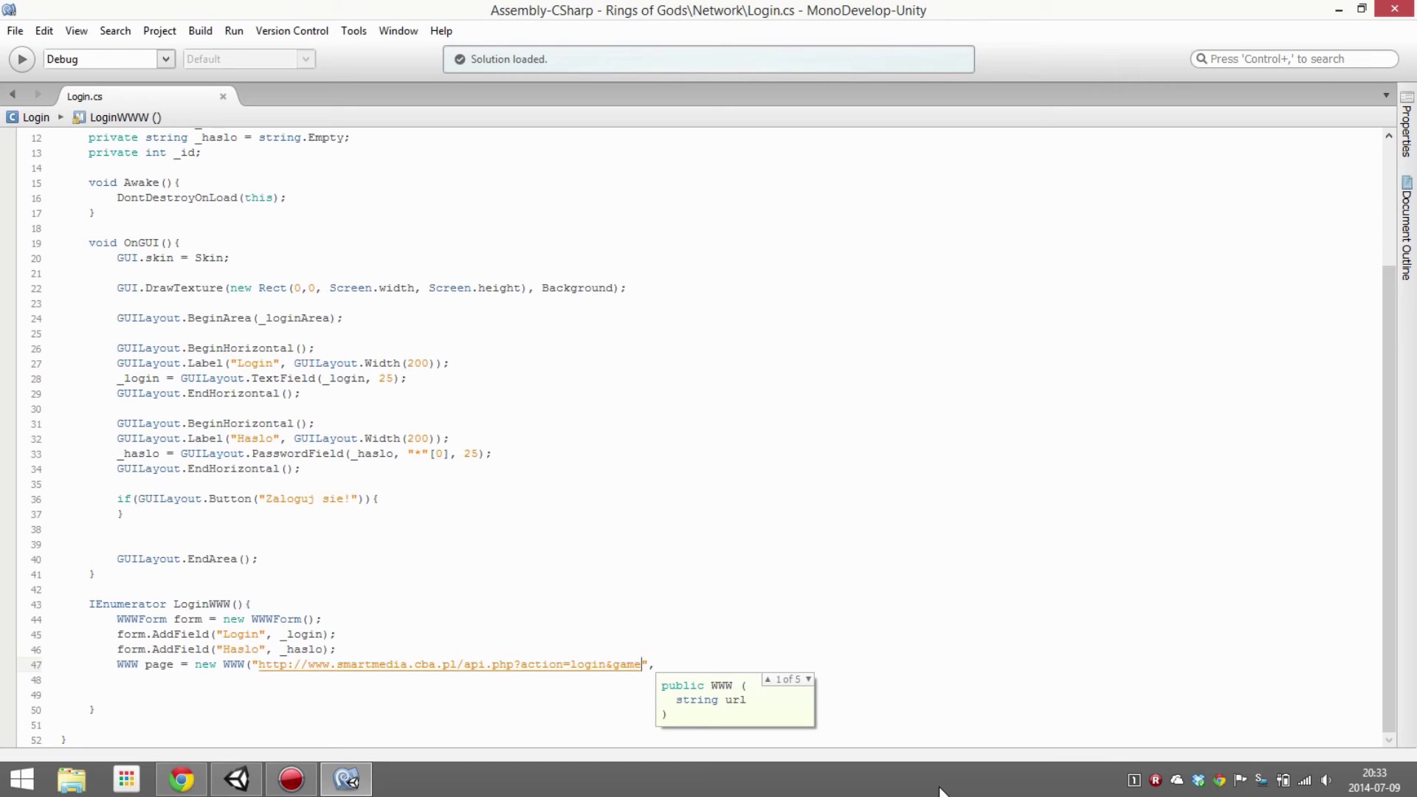
- Pass form as the WWWForm argument to the WWW constructor and save
type("=ROG")
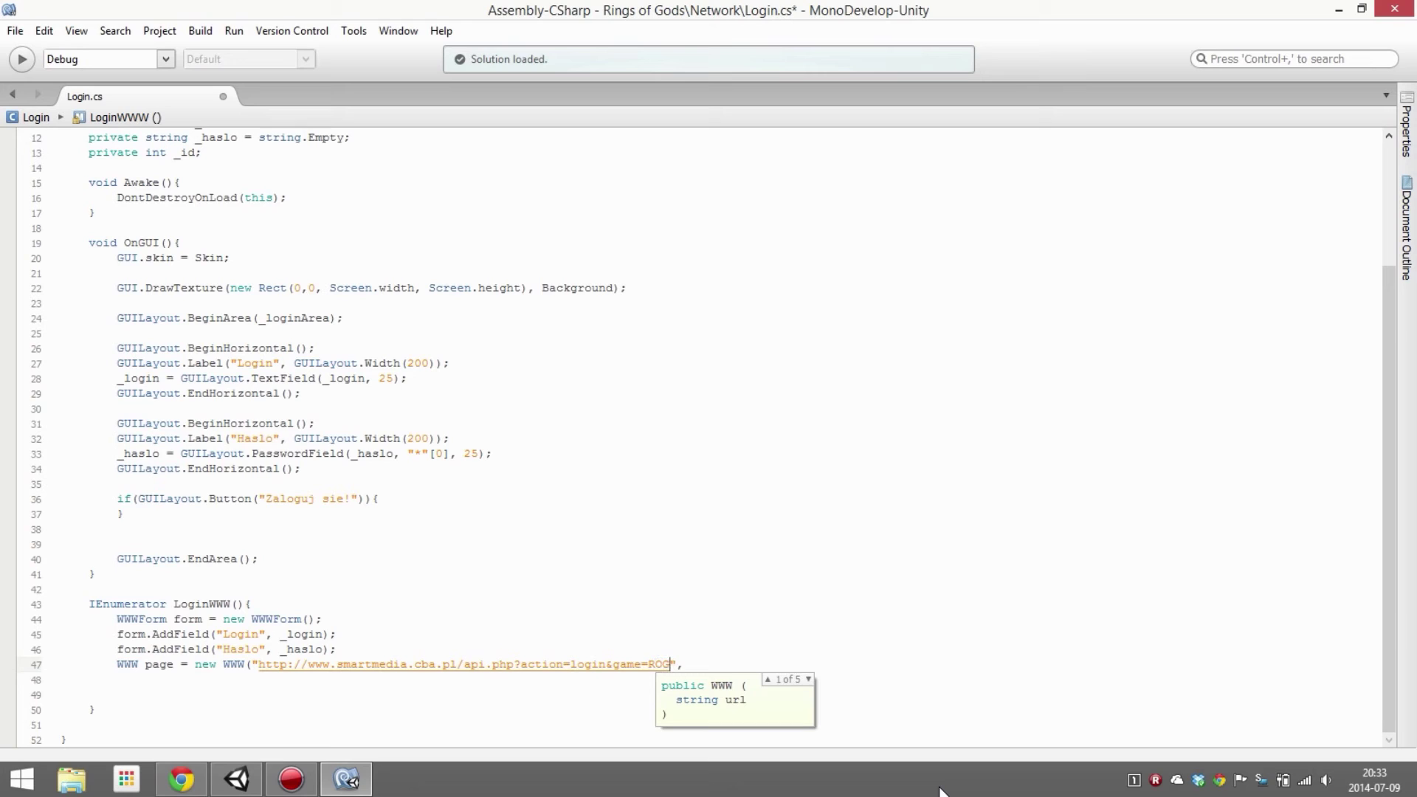
type("TET")
key("BackSpace")
key("BackSpace")
key("BackSpace")
key("BackSpace")
key("ctrl+s")
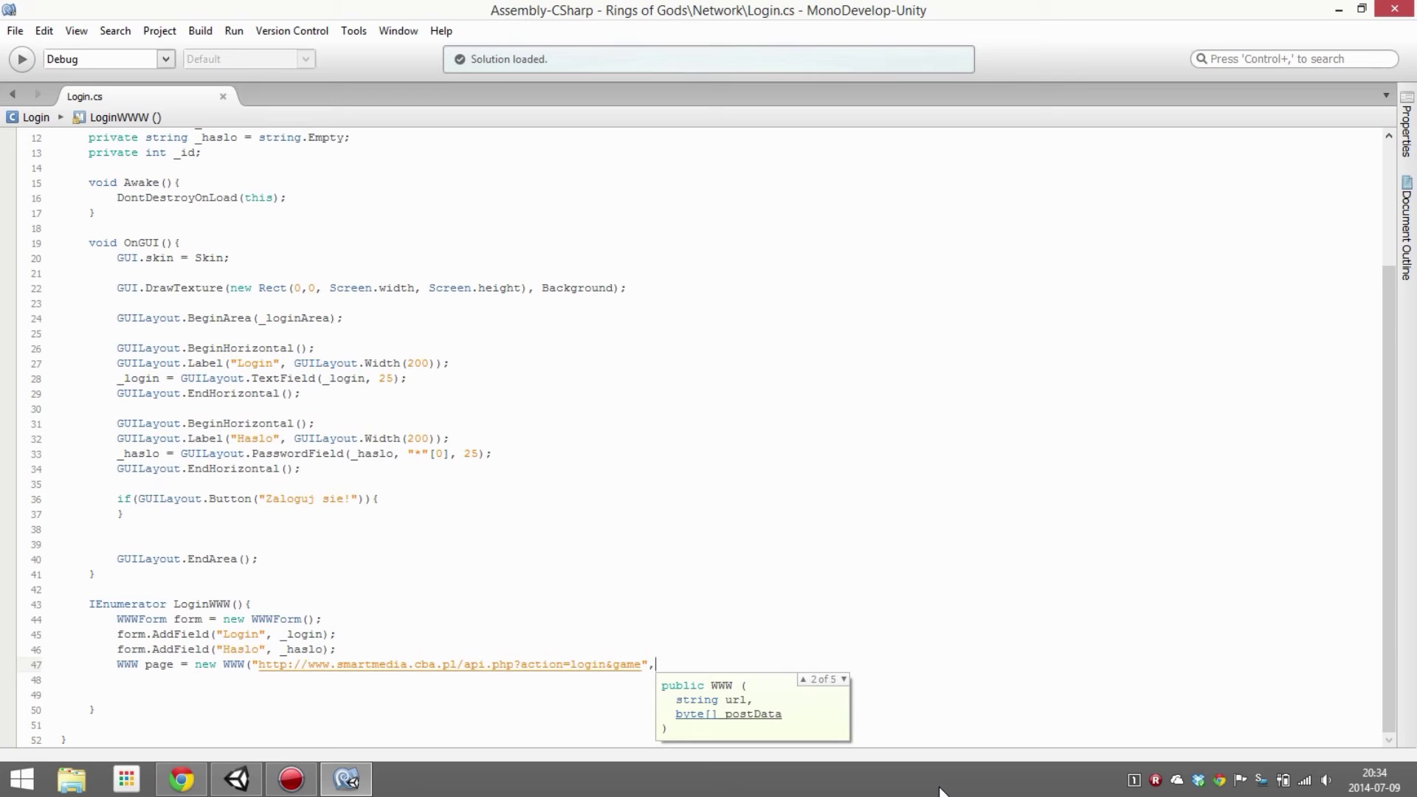
key("Down")
key("Down")
key("Down")
key("Down")
key("Up")
key("Up")
key("Up")
key("Up")
key("Down")
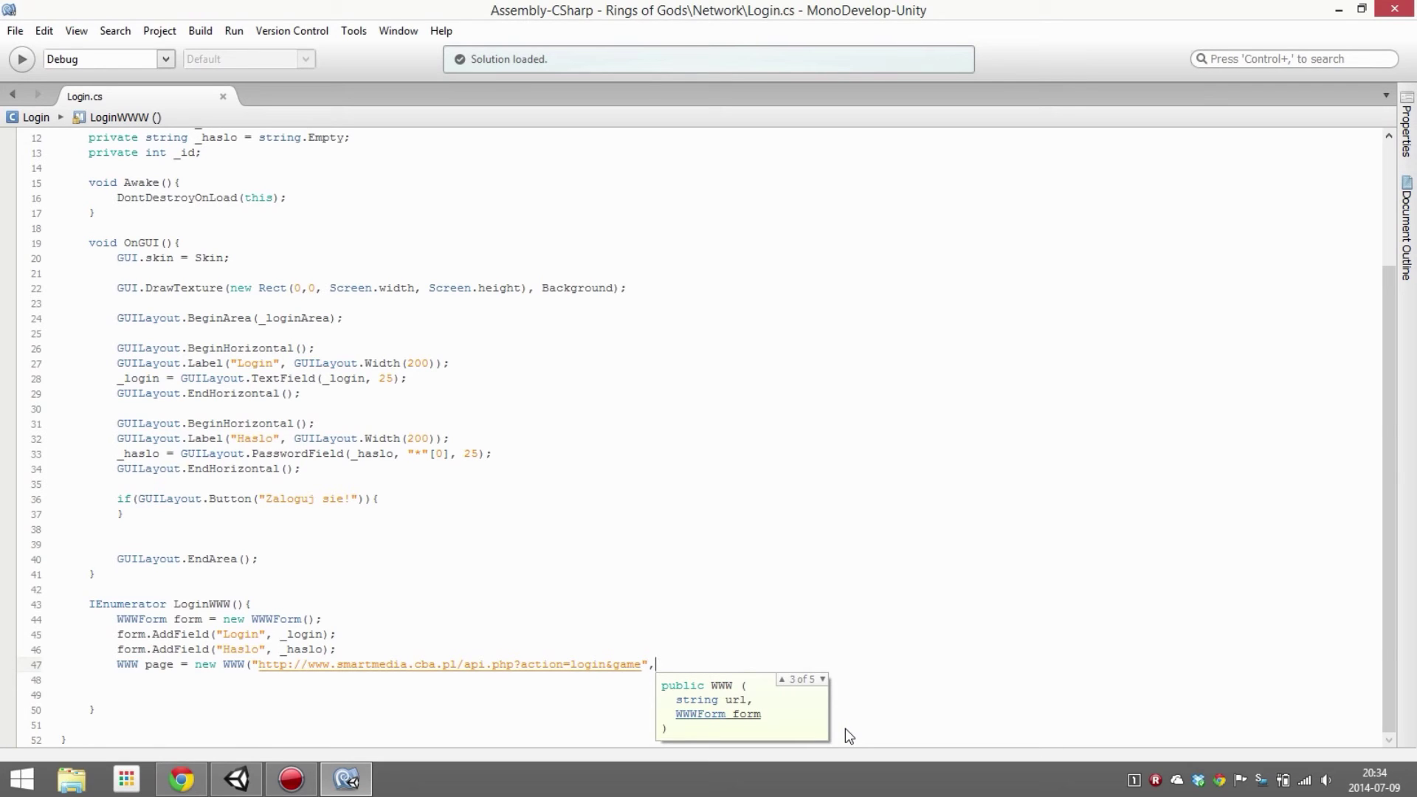
type("form)")
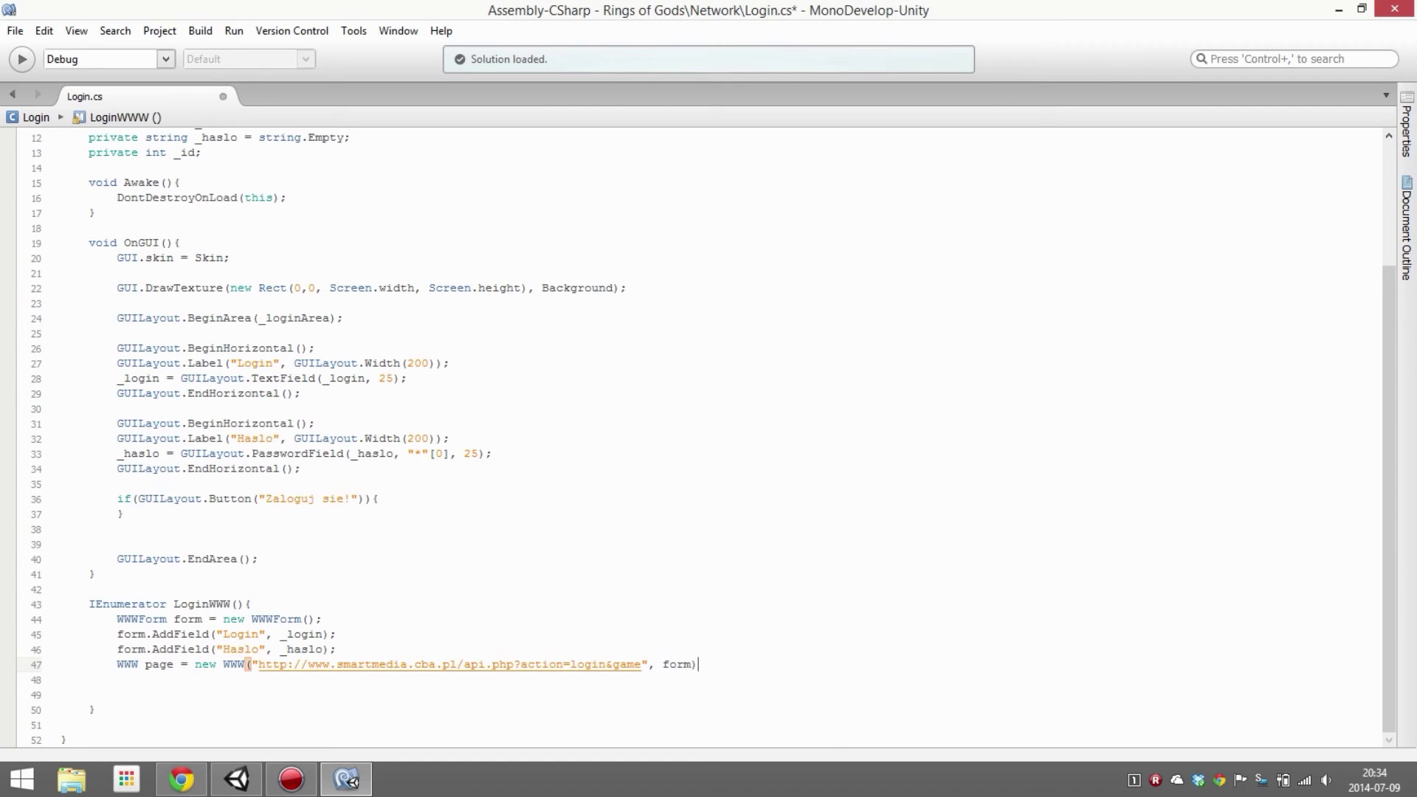
type(";")
key("ctrl+s")
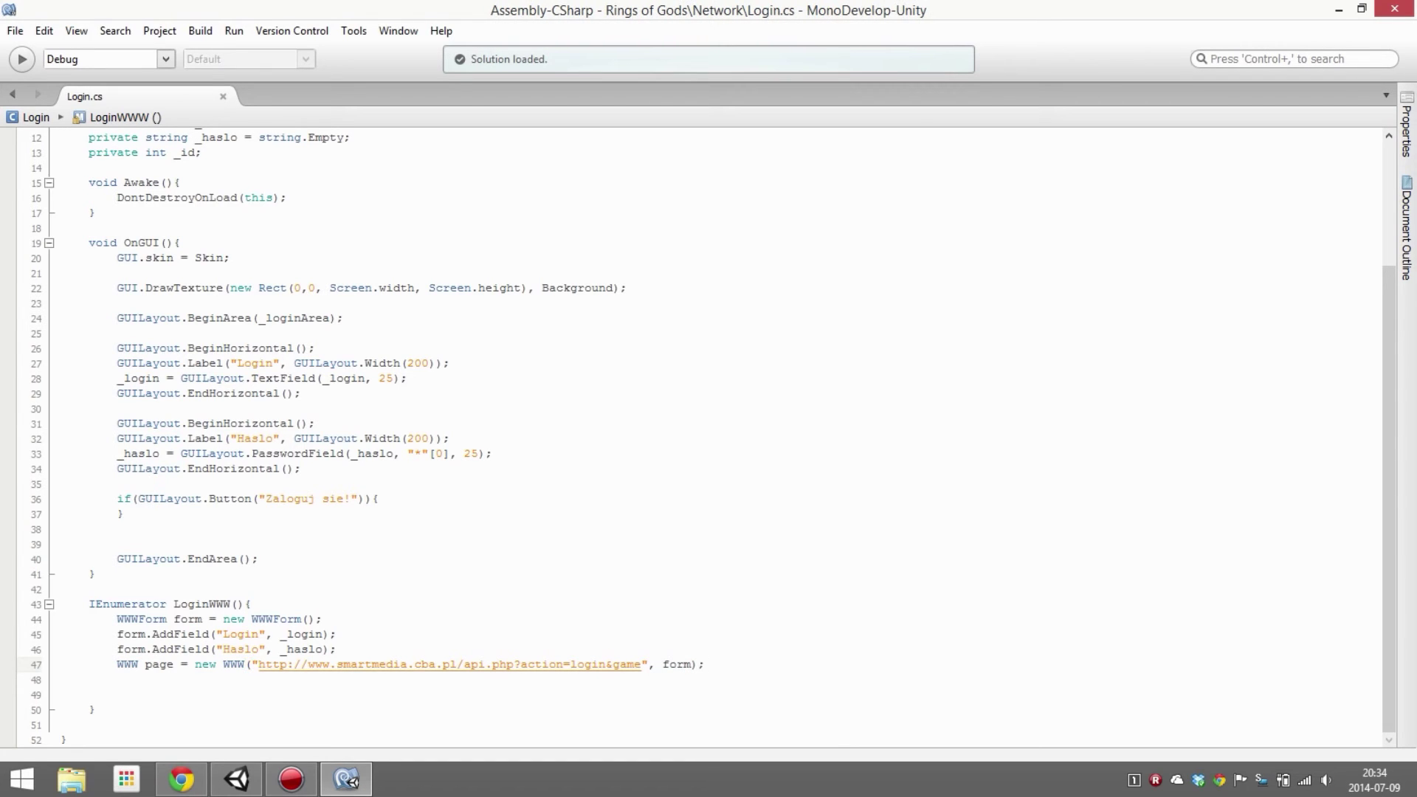
- Add `yield return page;` on the next line and save
key("Down")
type("yield return page;")
key("ctrl+s")
- Log the response with `Debug.Log(page.text);`, save, and switch to the Unity editor
key("Return")
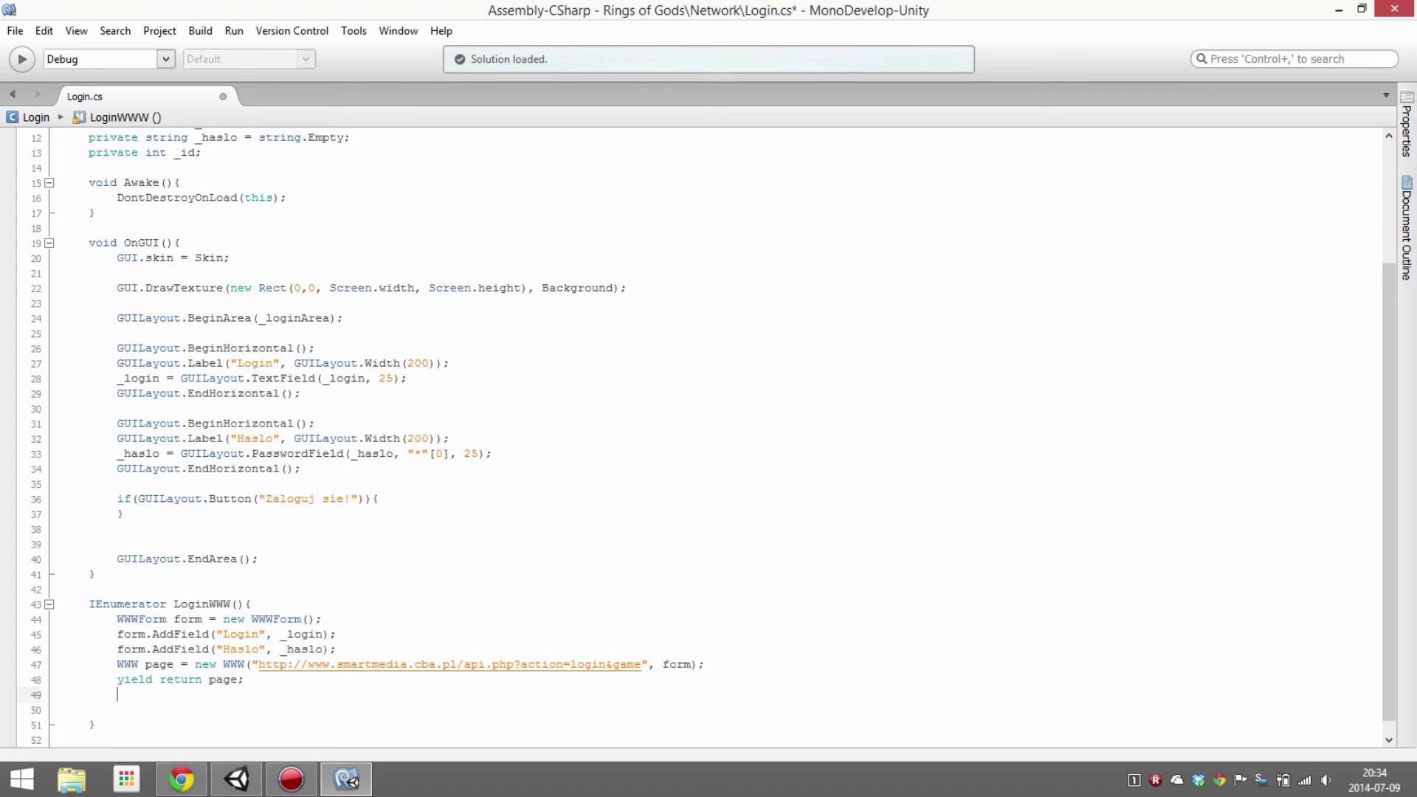
type("De")
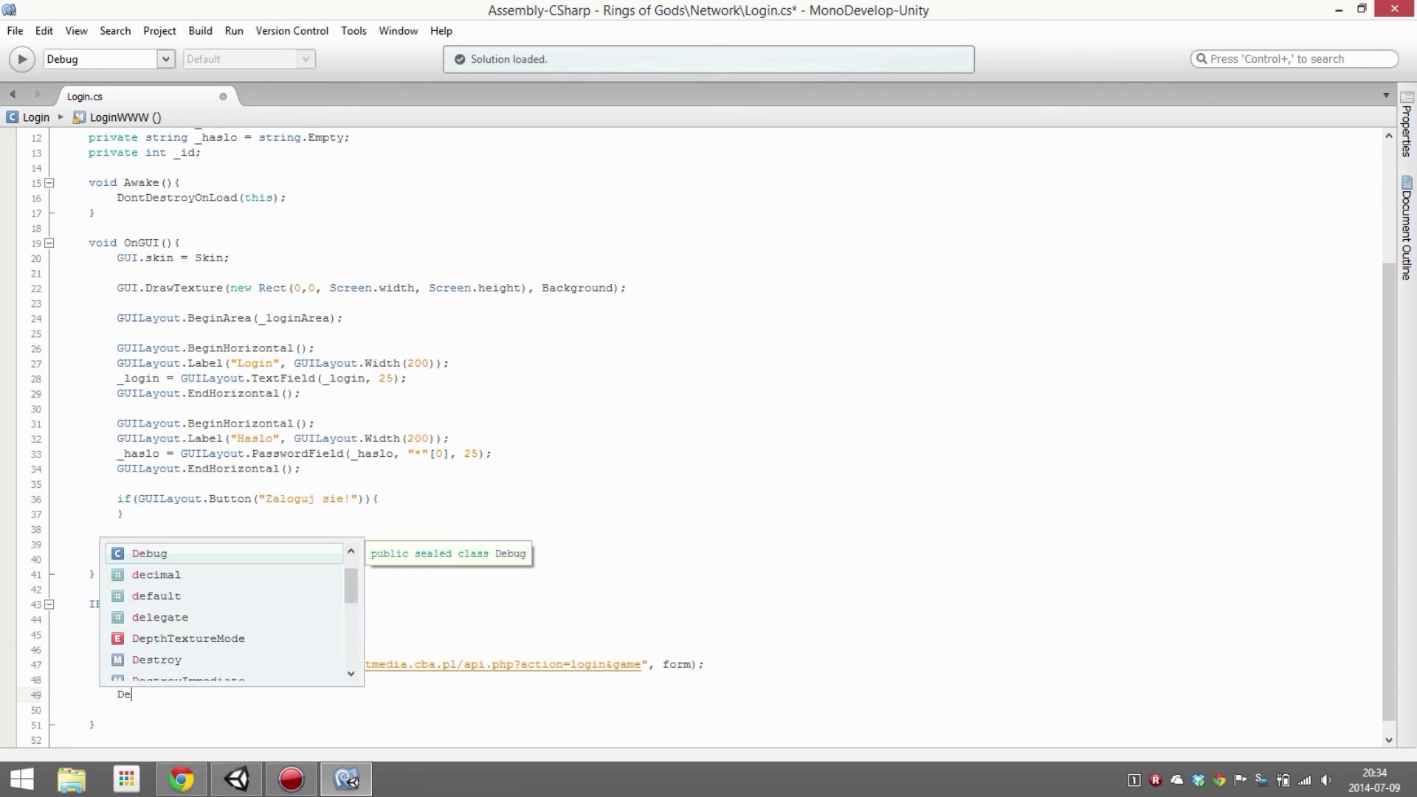
type("bug.Lo")
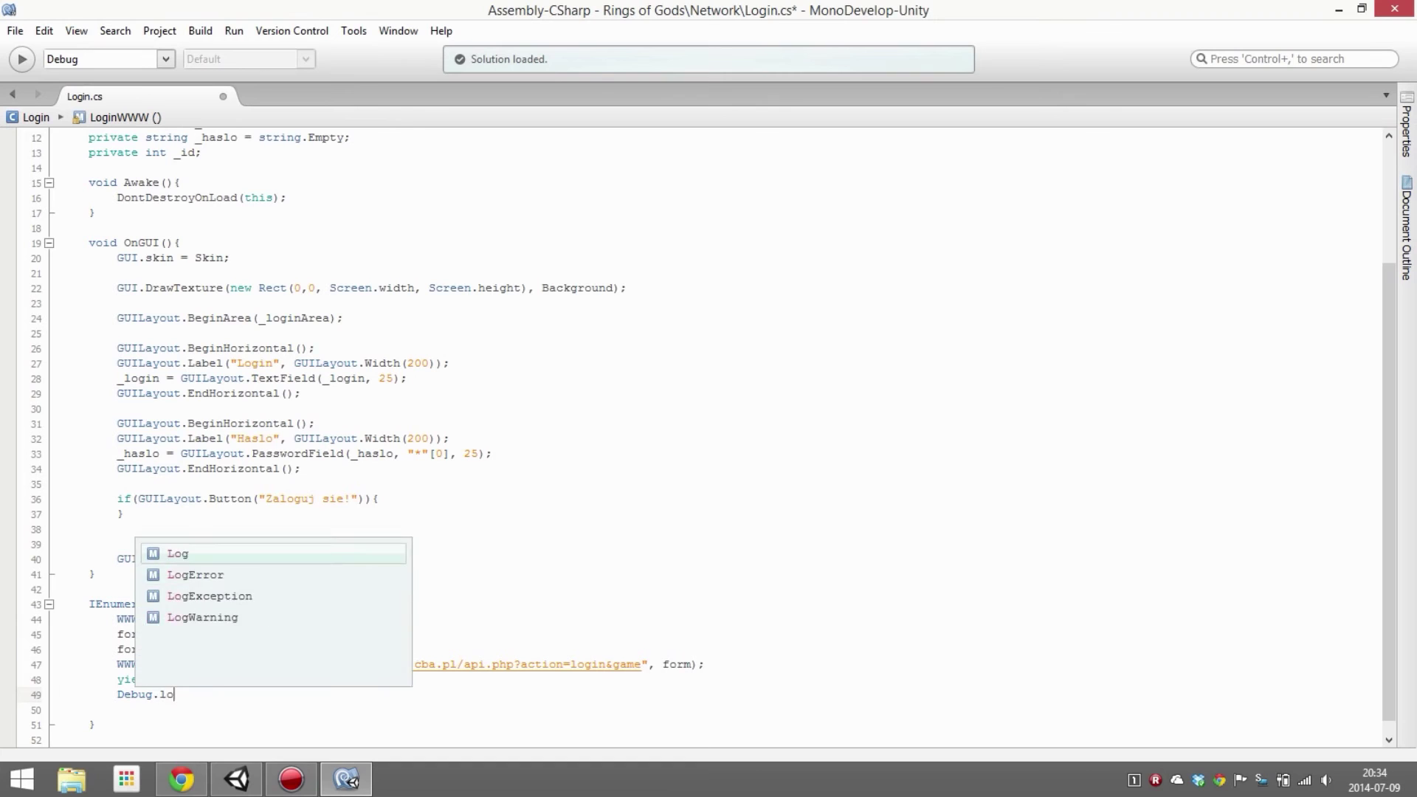
type("g(page")
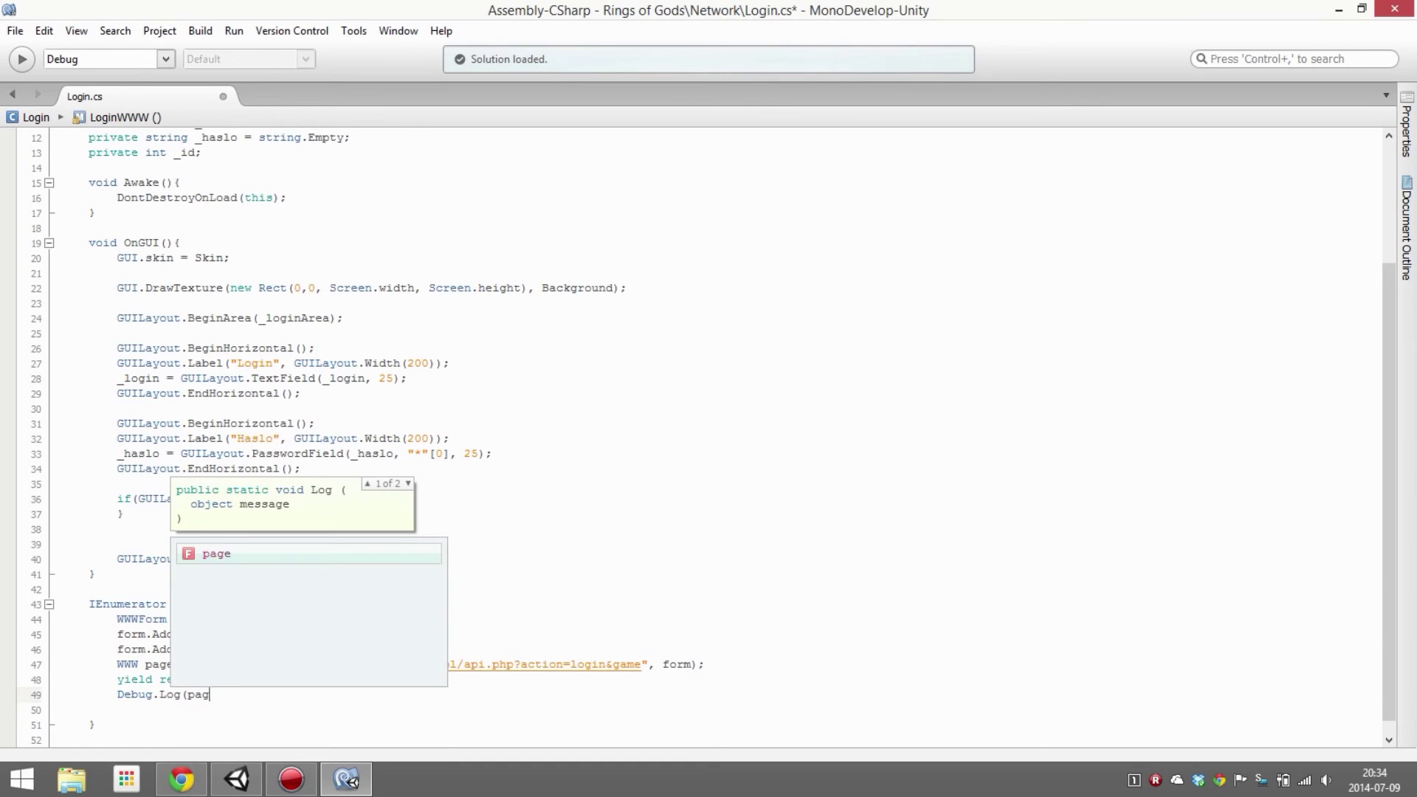
type(".")
type("text);")
key("ctrl+s")
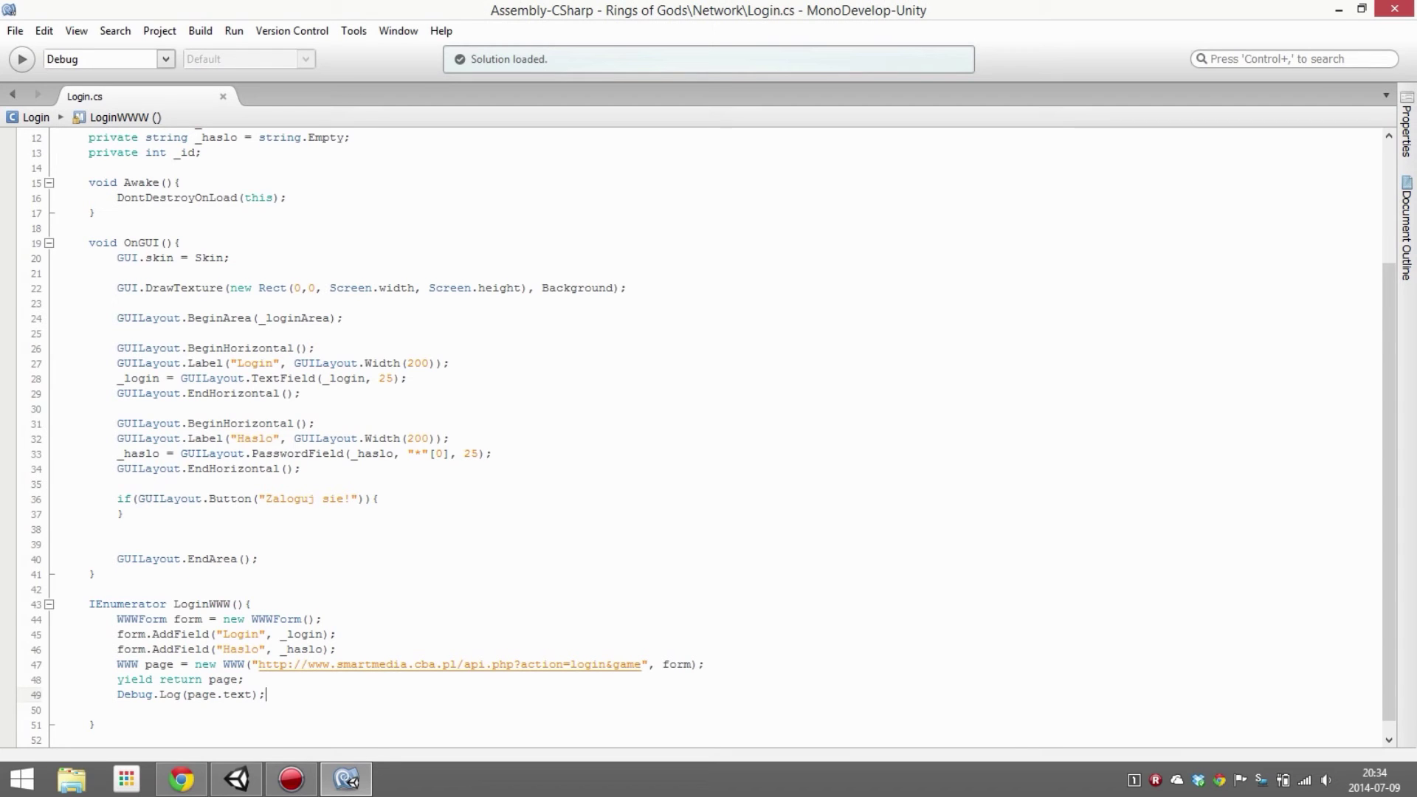
left_click(237, 779)
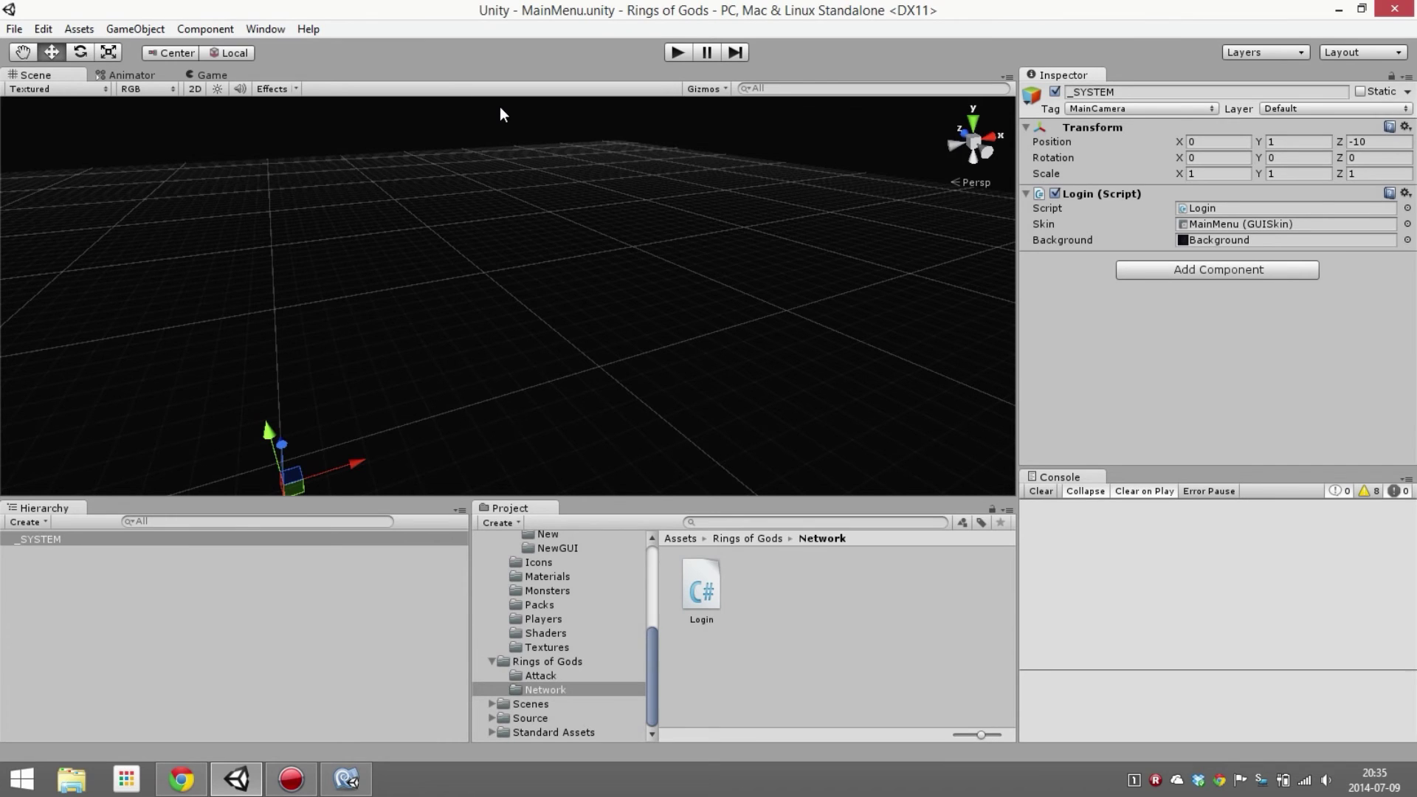
- Briefly run and stop play mode, then return to the Zaloguj sie! button block
left_click(668, 55)
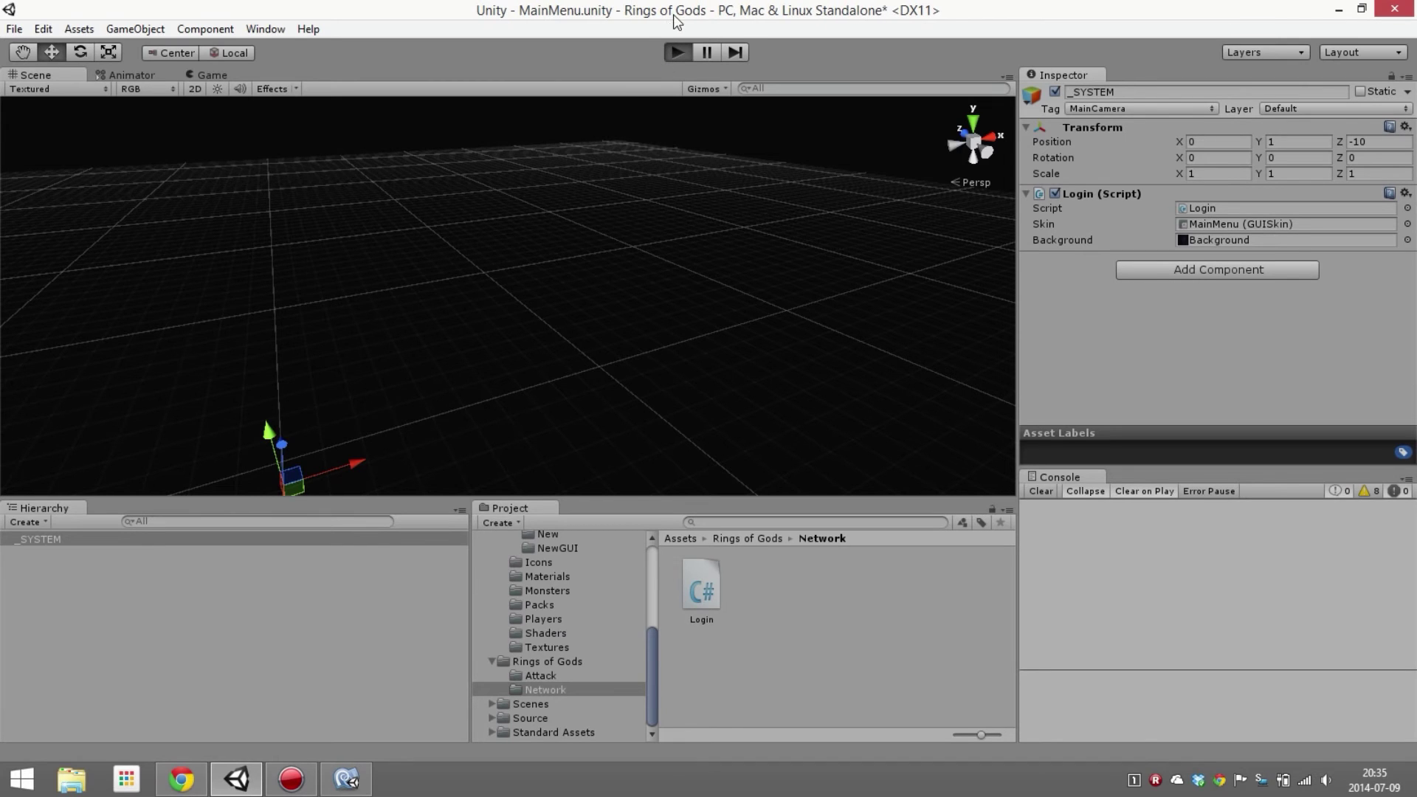
left_click(684, 56)
left_click(346, 778)
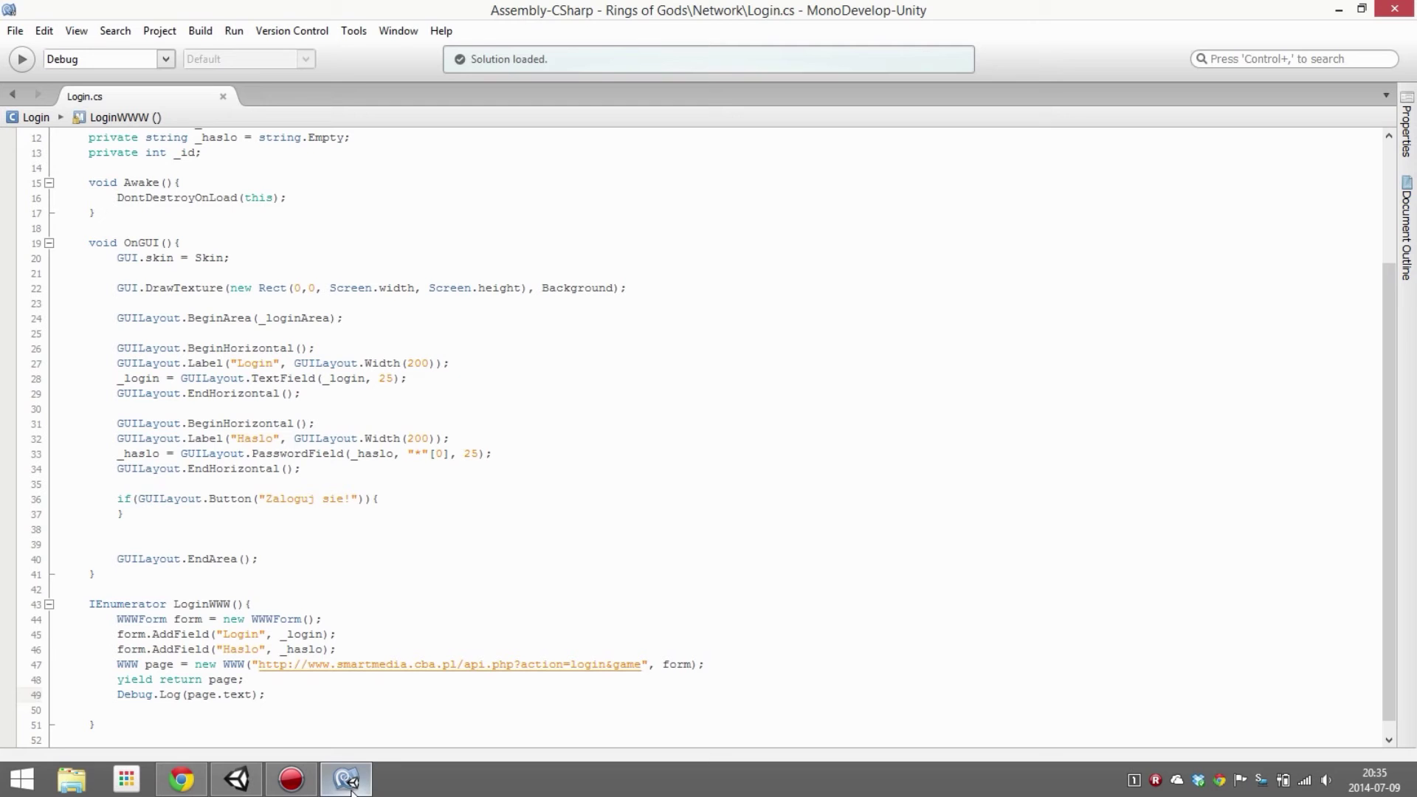
left_click(379, 485)
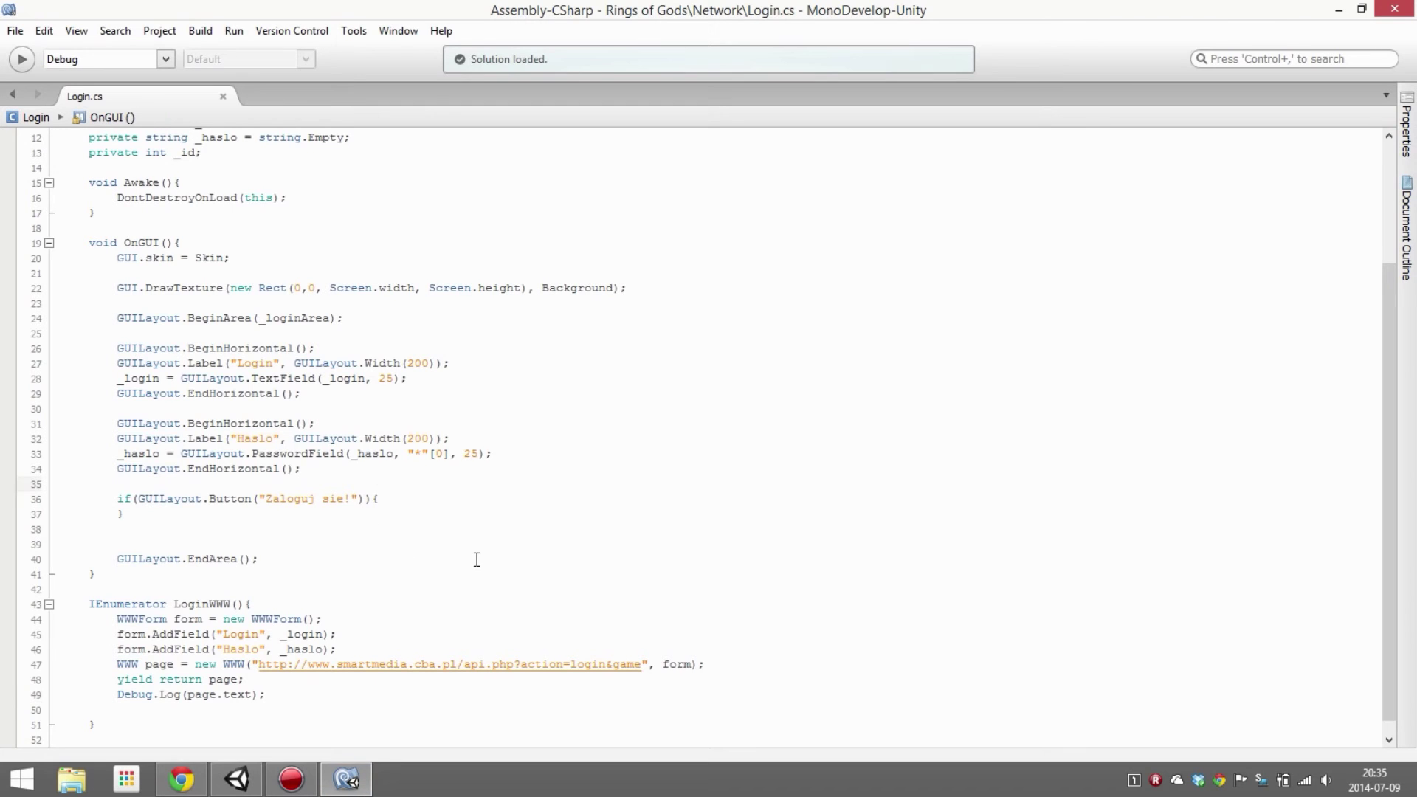
left_click(401, 499)
- Add `StartCoroutine("LoginWWW")` to the button block, then enter Unity play mode
key("Return")
type("Sta")
key("Down")
key("Down")
key("Down")
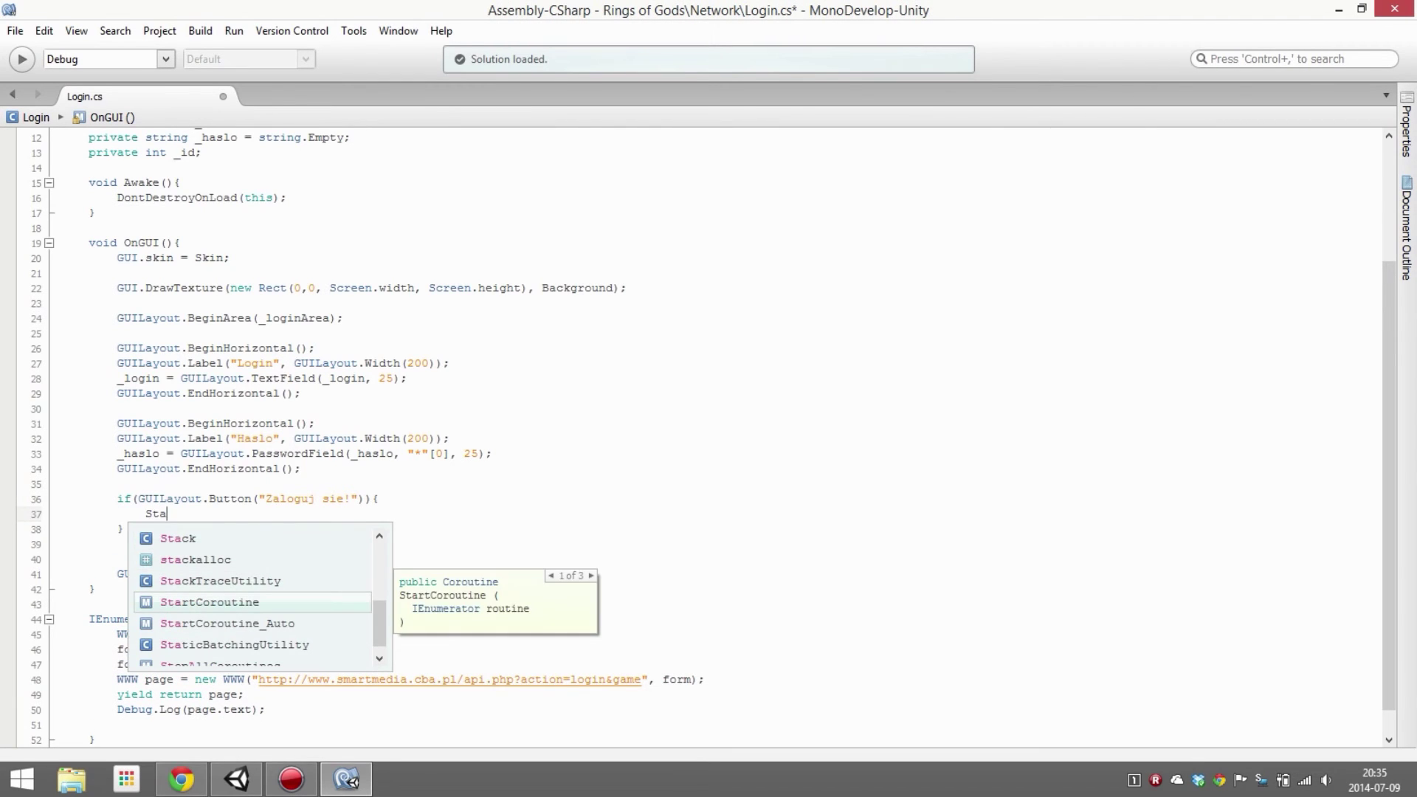
key("Return")
type("(\"")
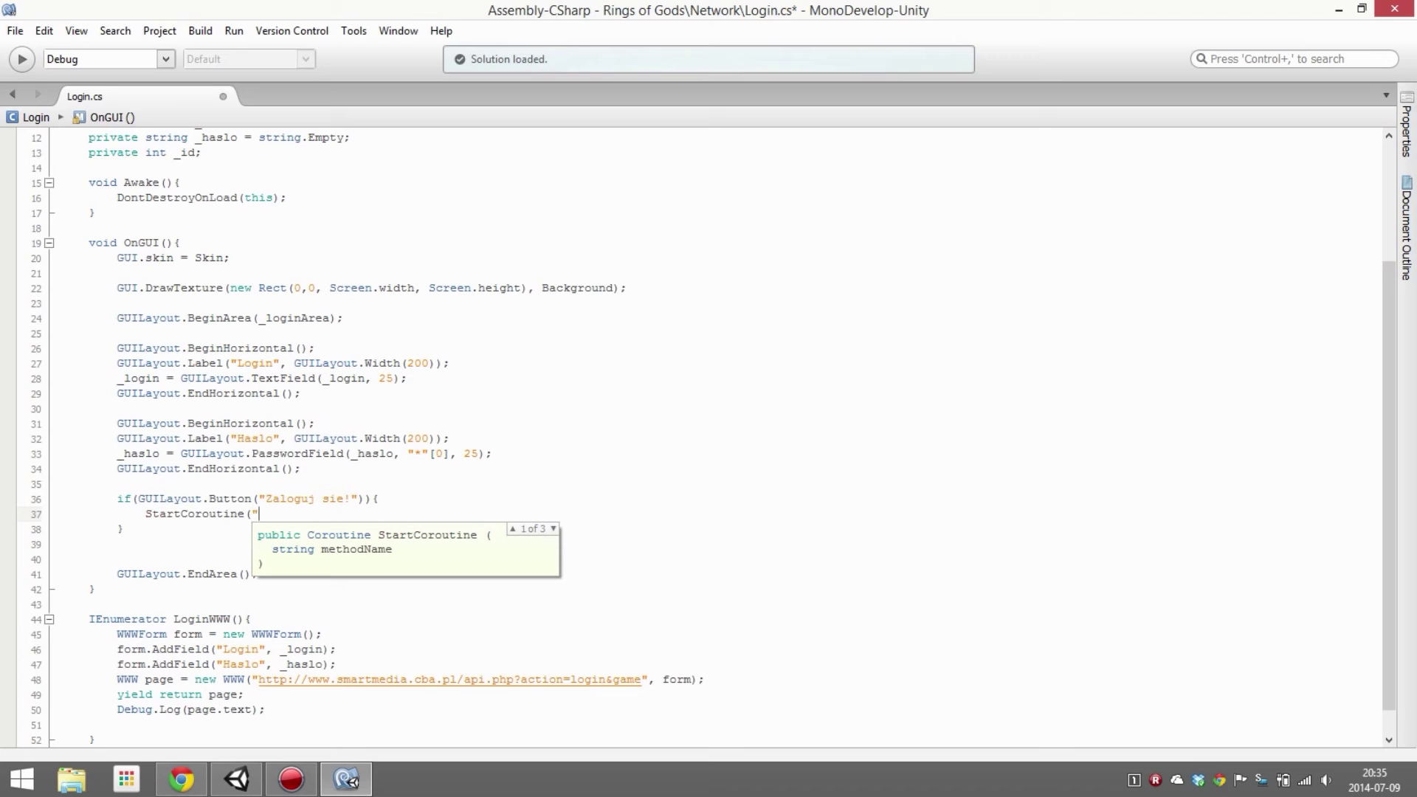
type("LoginWWW\");")
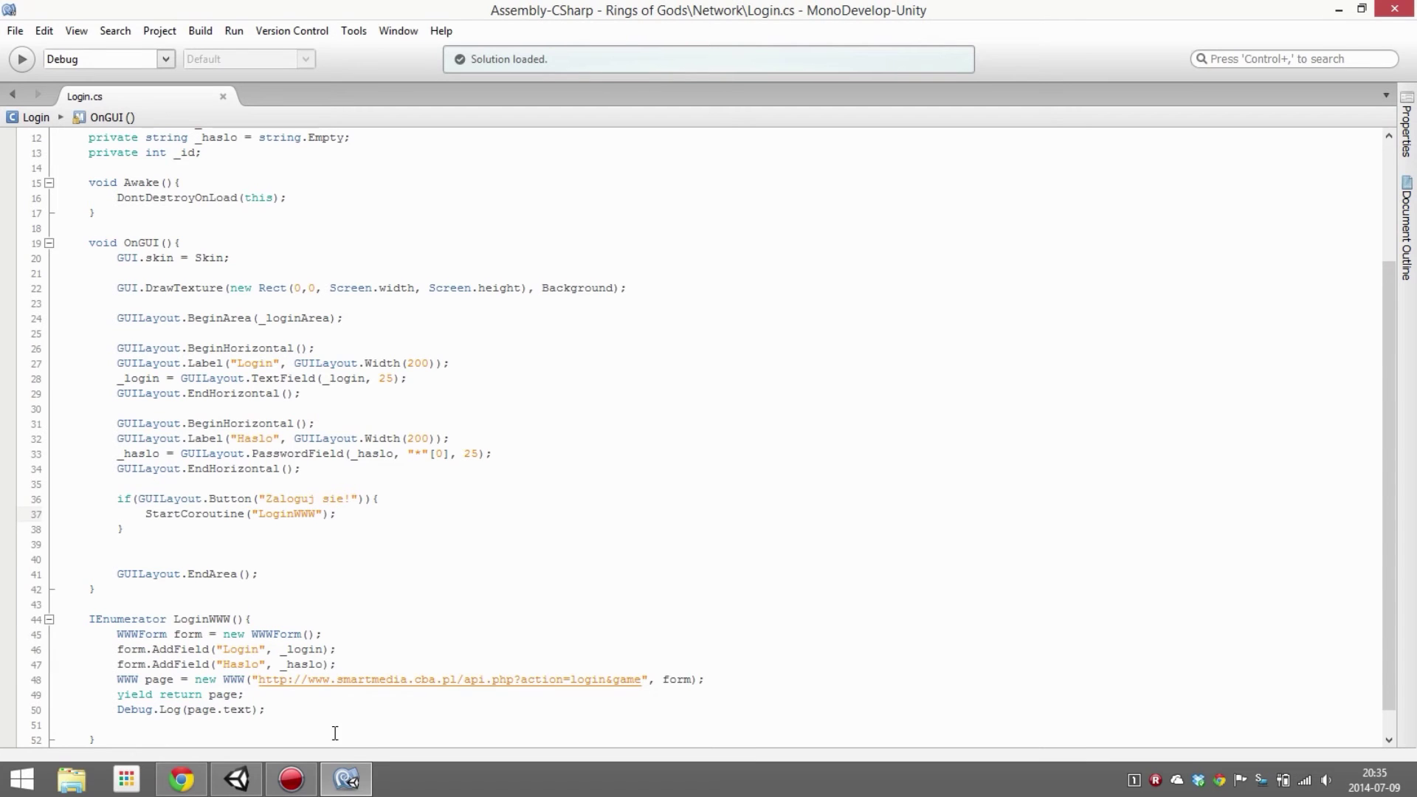
left_click(236, 779)
left_click(677, 52)
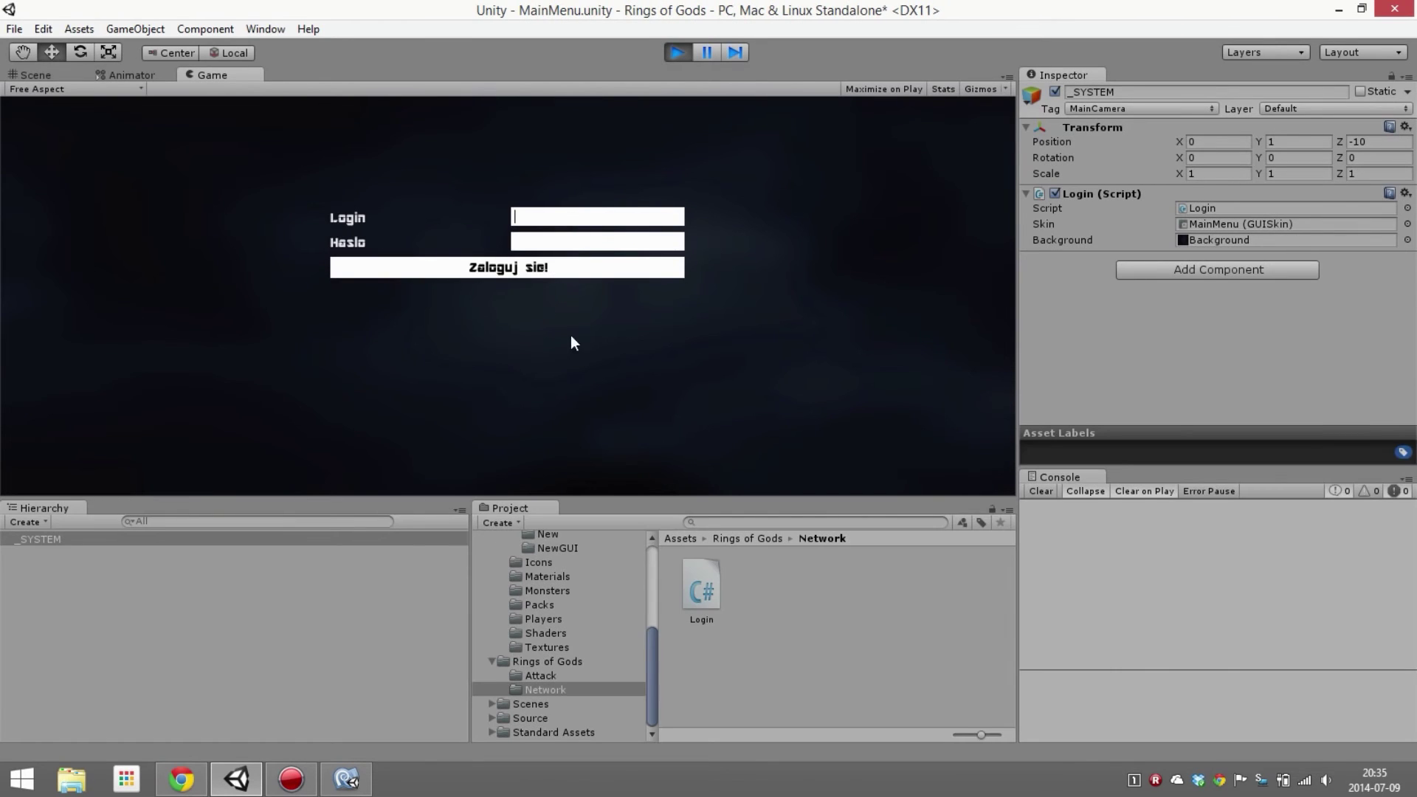
- Submit the login form empty, then with only a username entered
left_click(534, 270)
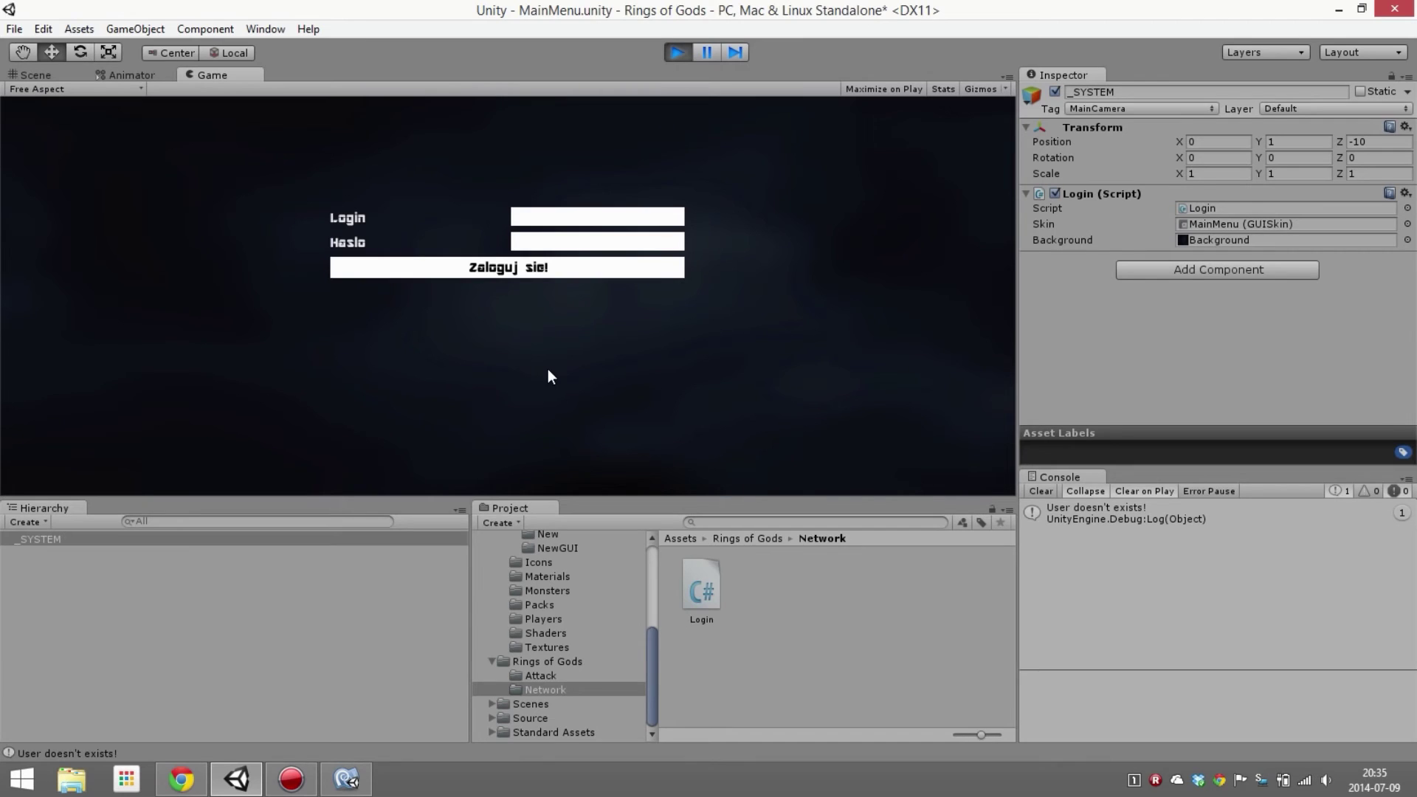
left_click(512, 218)
type("czubelka")
key("BackSpace")
key("BackSpace")
key("BackSpace")
type("ka2")
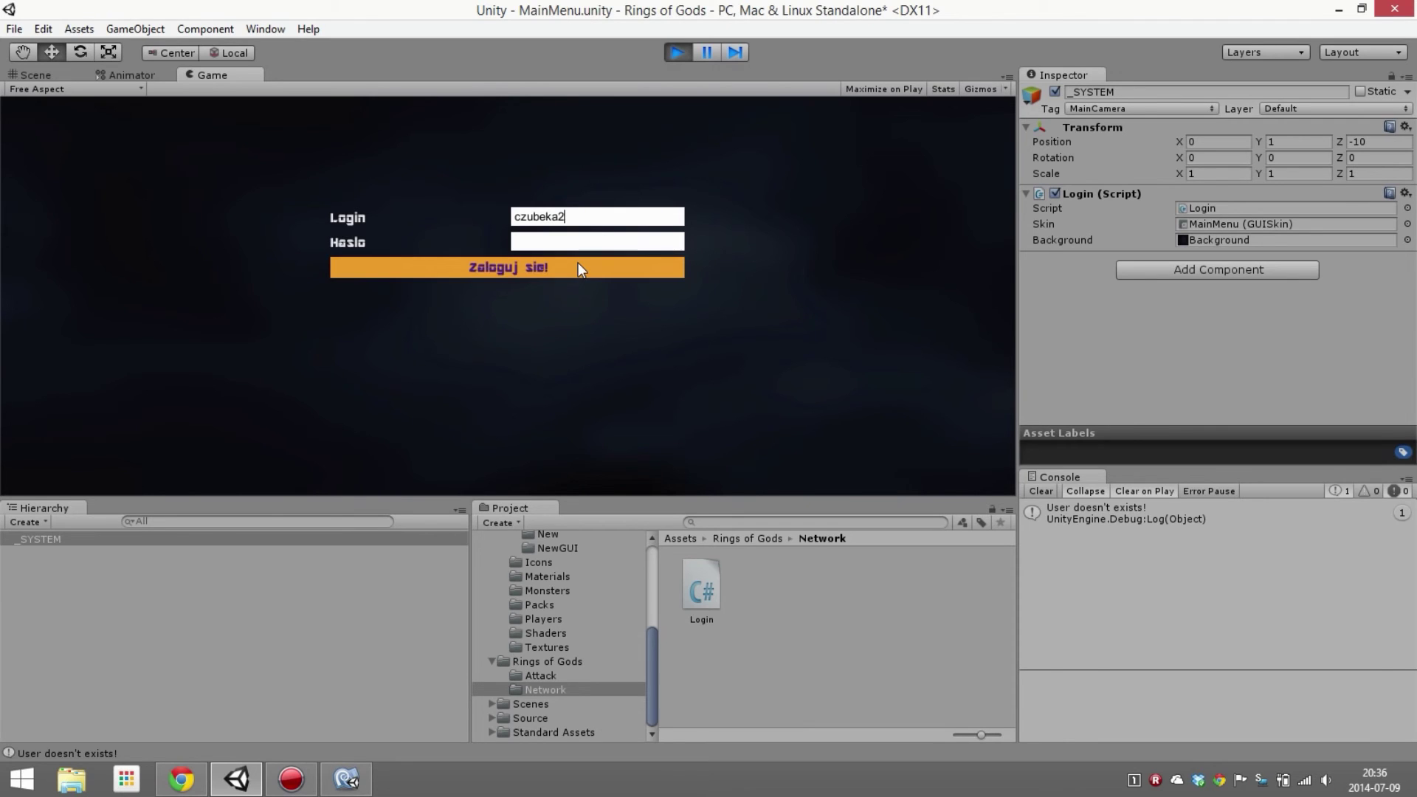
left_click(578, 262)
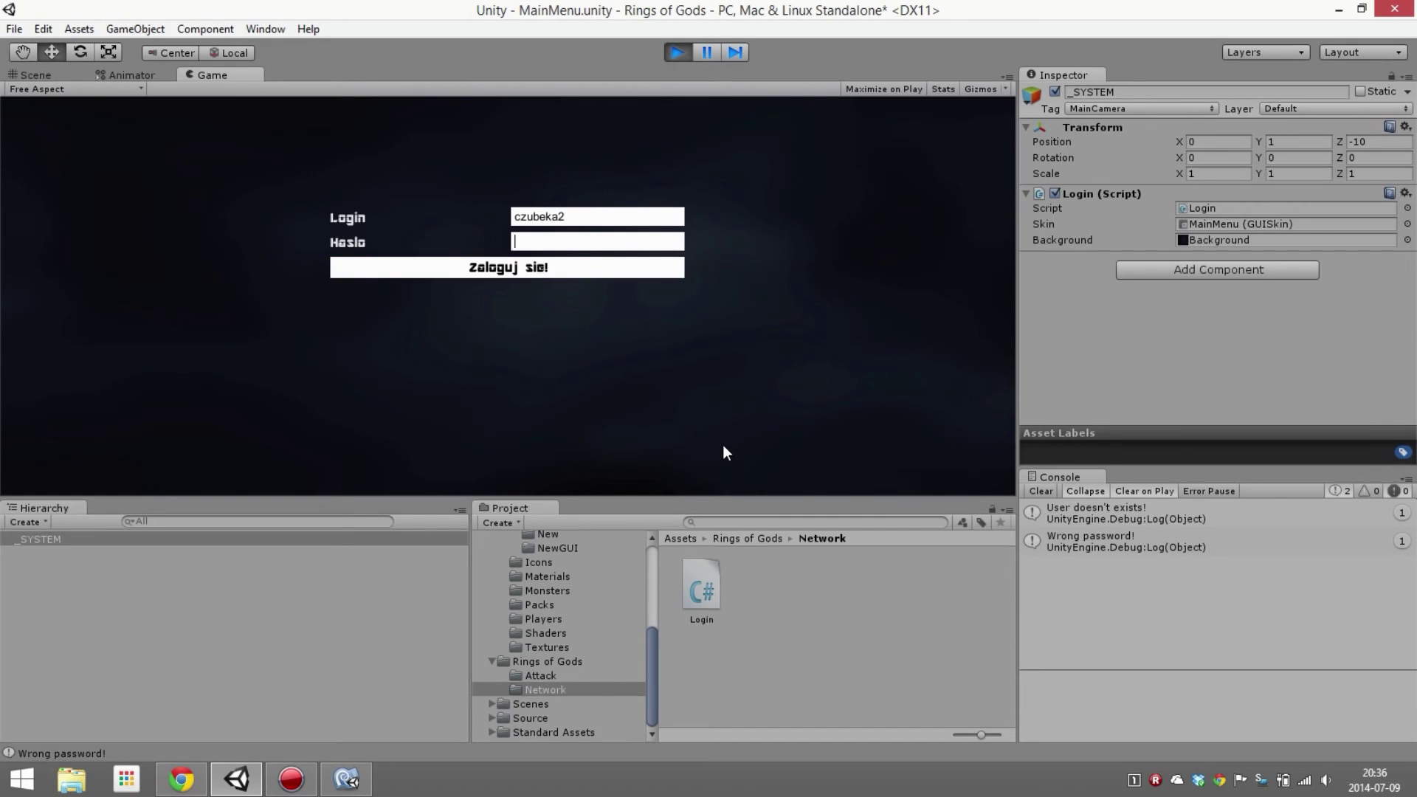
- Submit with username and password, inspect the console entry 1, and return to Login.cs
type("*****")
left_click(547, 273)
left_click(1092, 576)
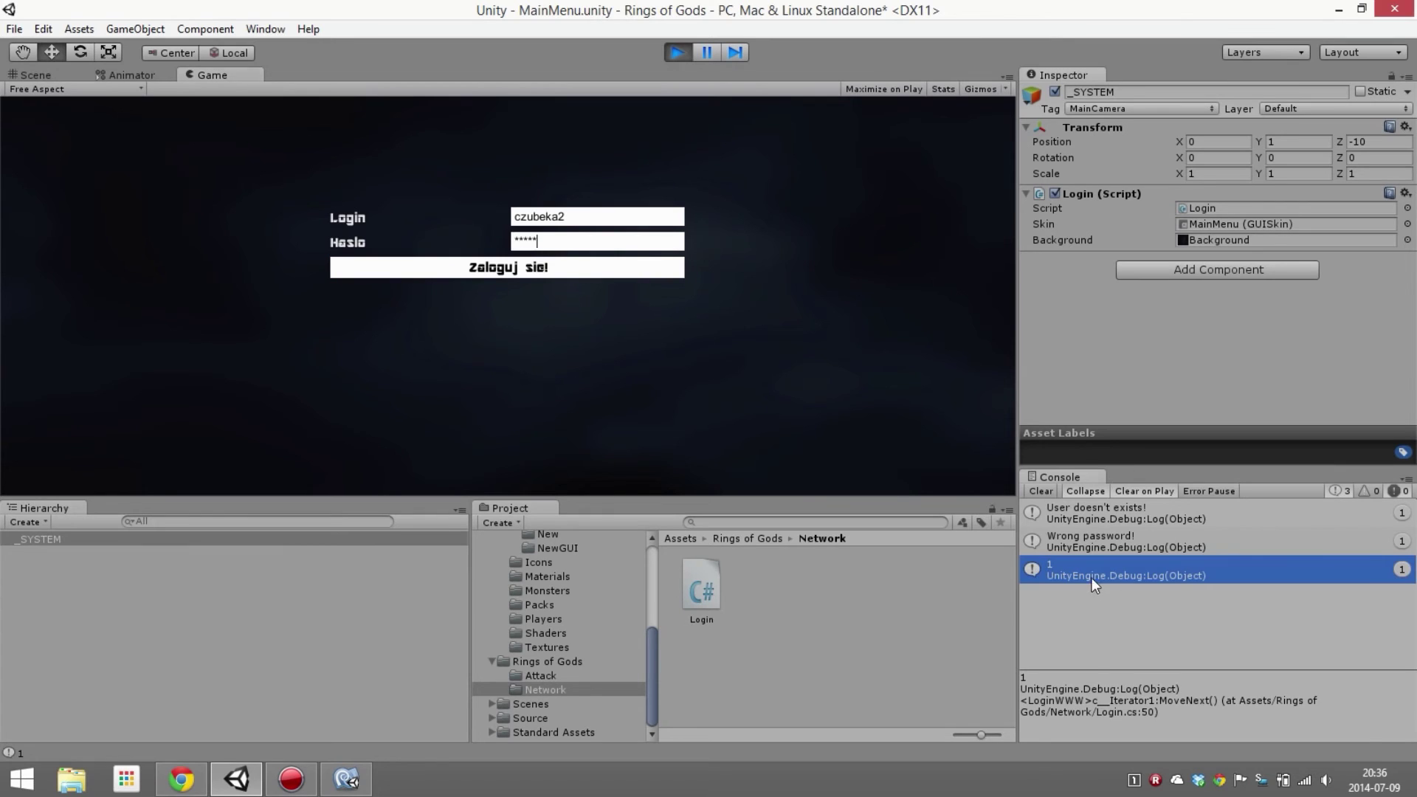
left_click(346, 778)
scroll(462, 449, "down", 1)
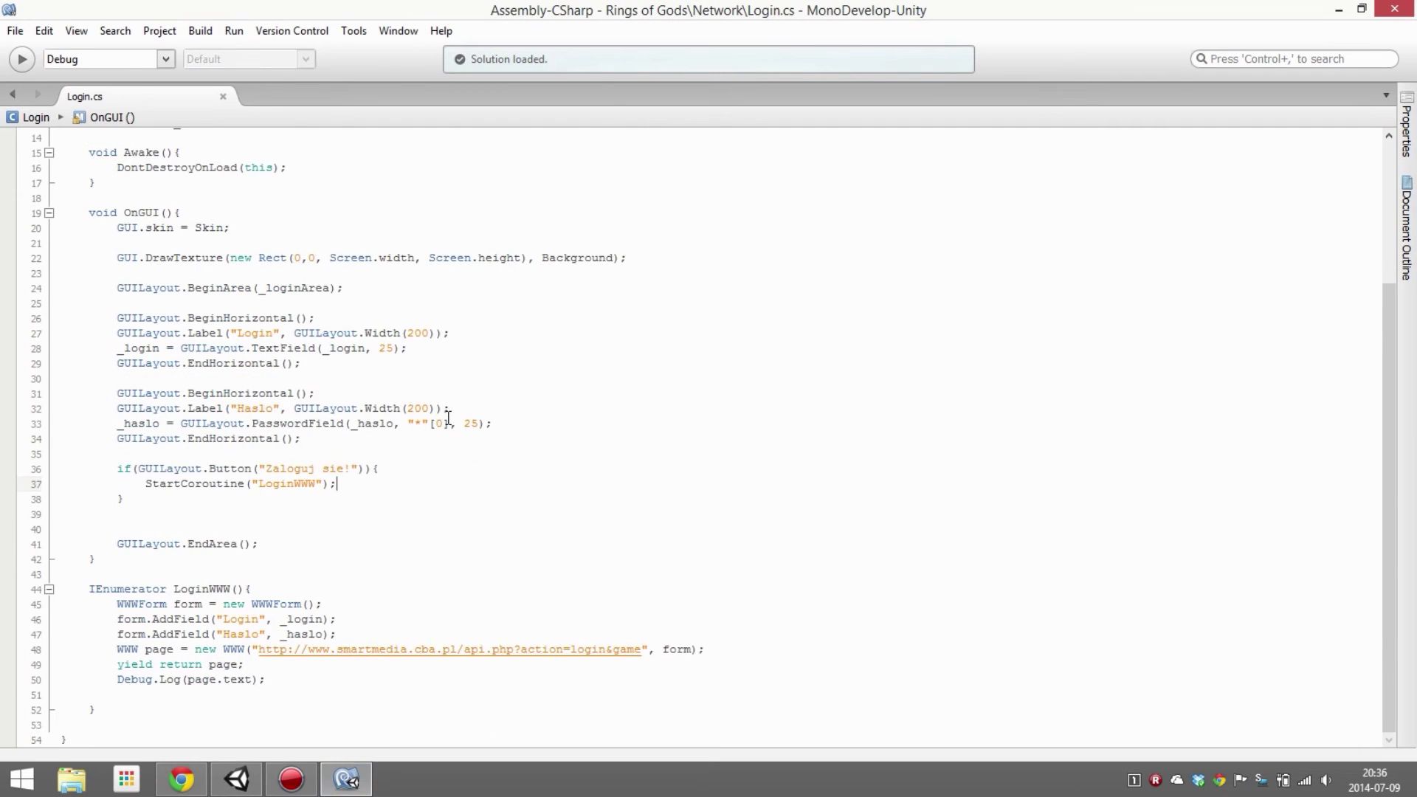
- Declare the field `private string _error = string.Empty;` and save
scroll(405, 457, "up", 5)
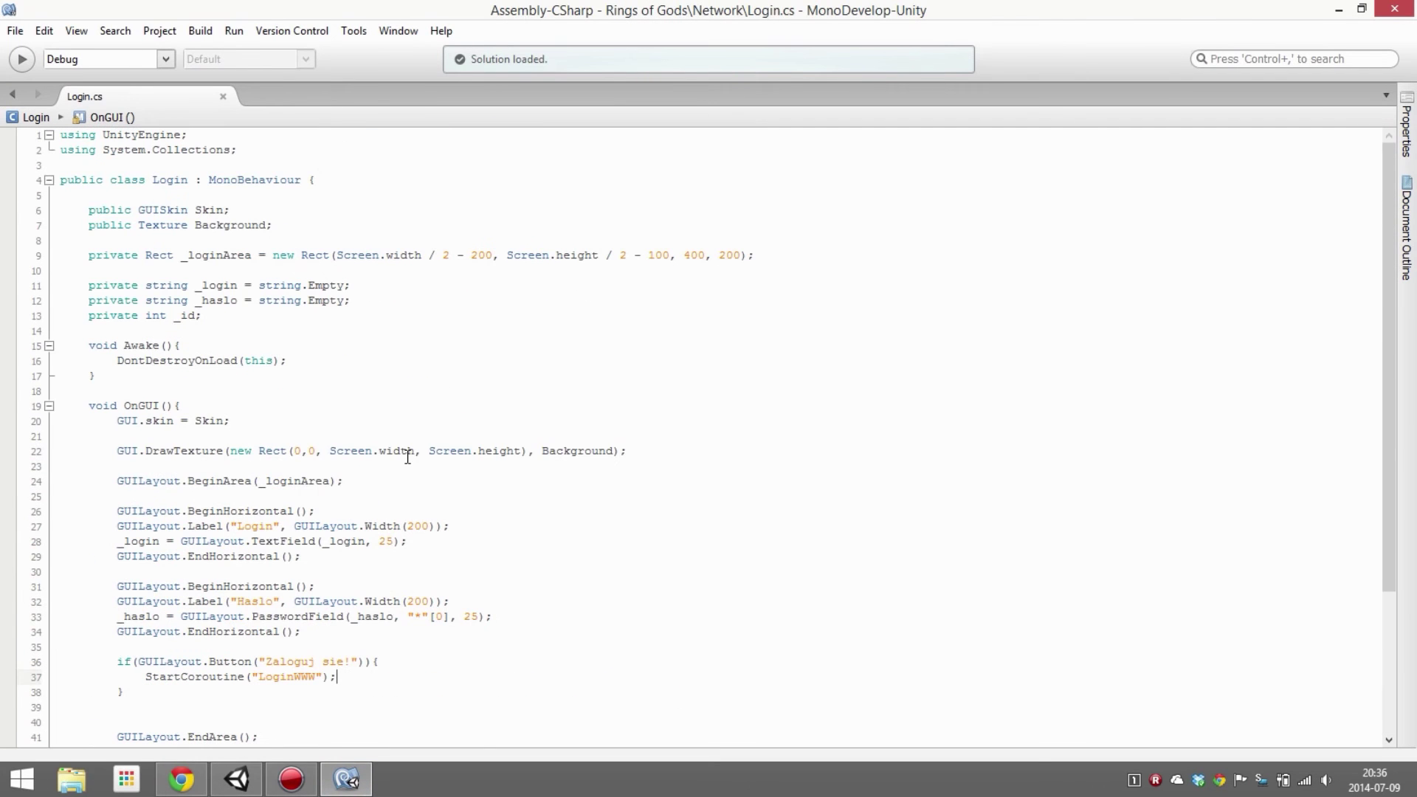
left_click(343, 320)
left_click(349, 300)
key("Return")
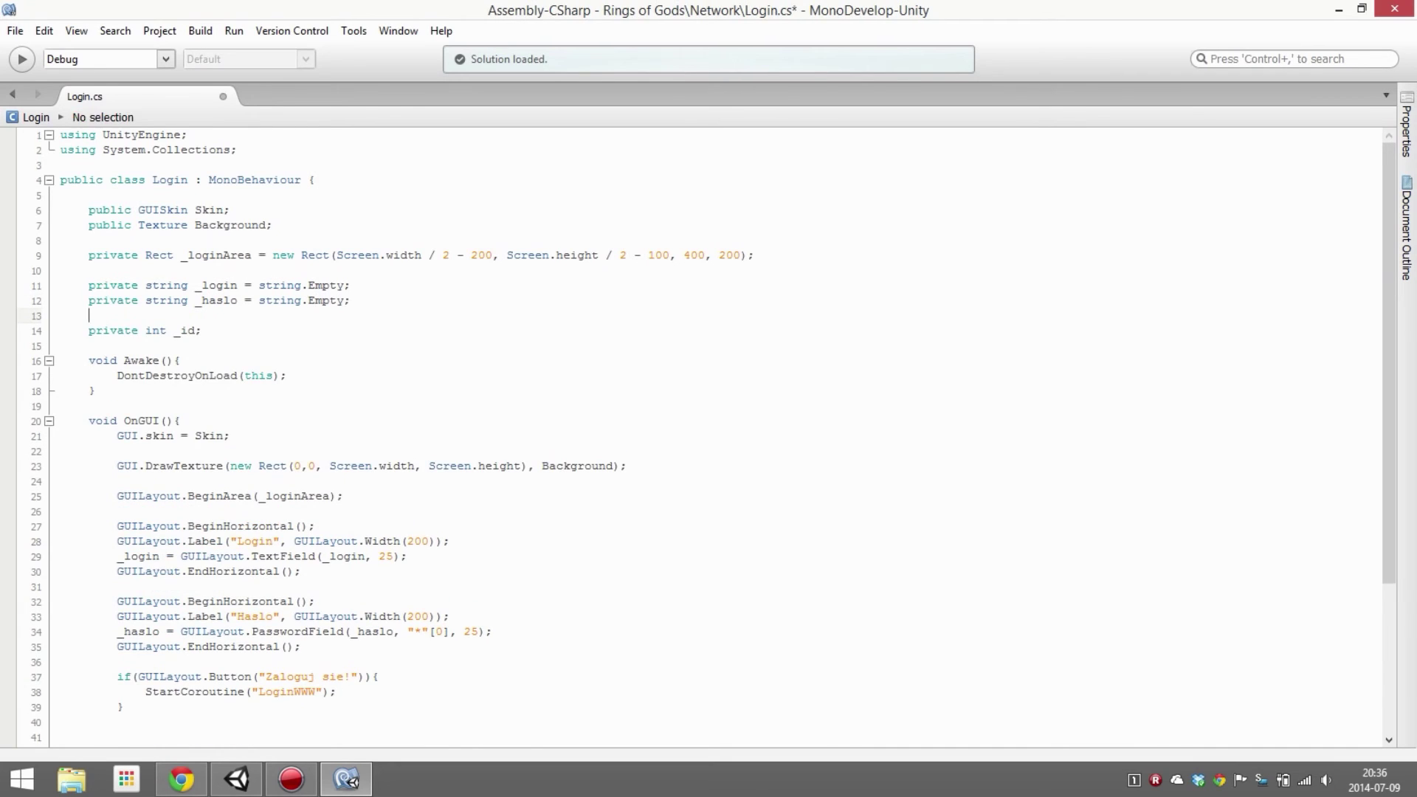
type("private")
type("string _error = string.")
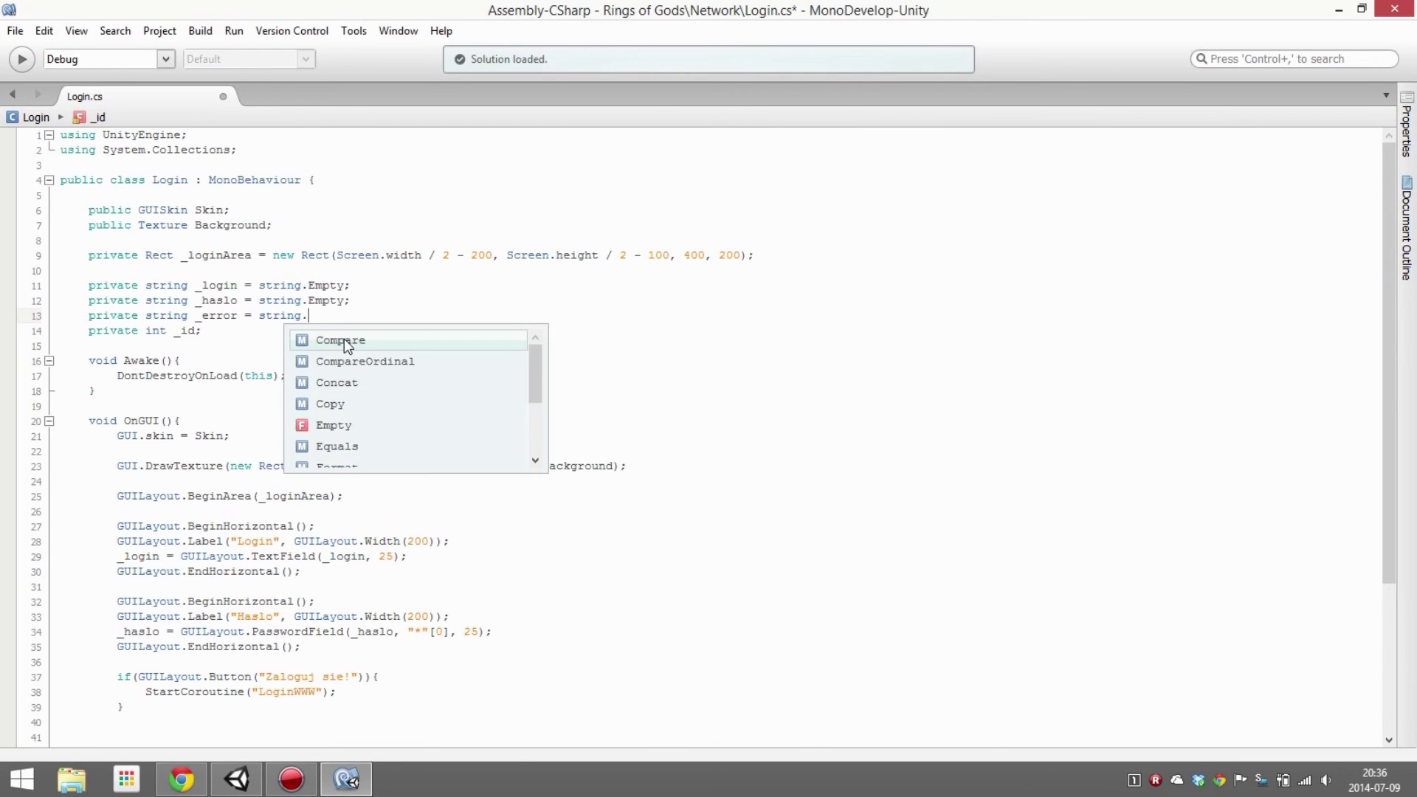
type("Empty;")
key("ctrl+s")
- Show `_error` via `GUILayout.Label(_error);` inside `if(_error != string.Empty)` in OnGUI
scroll(370, 354, "down", 2)
scroll(342, 597, "down", 3)
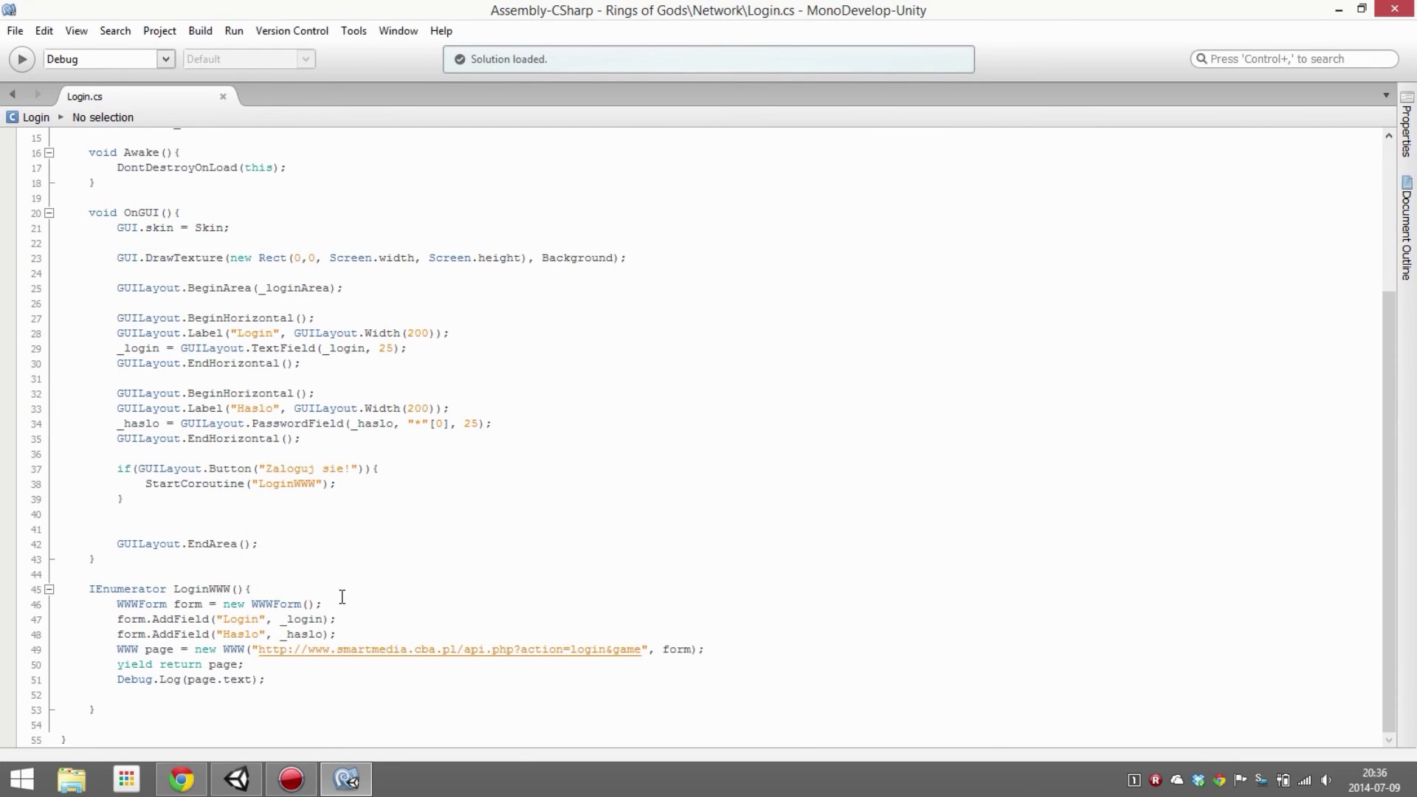
left_click(345, 452)
left_click(266, 496)
key("Return")
key("Return")
type("if()s")
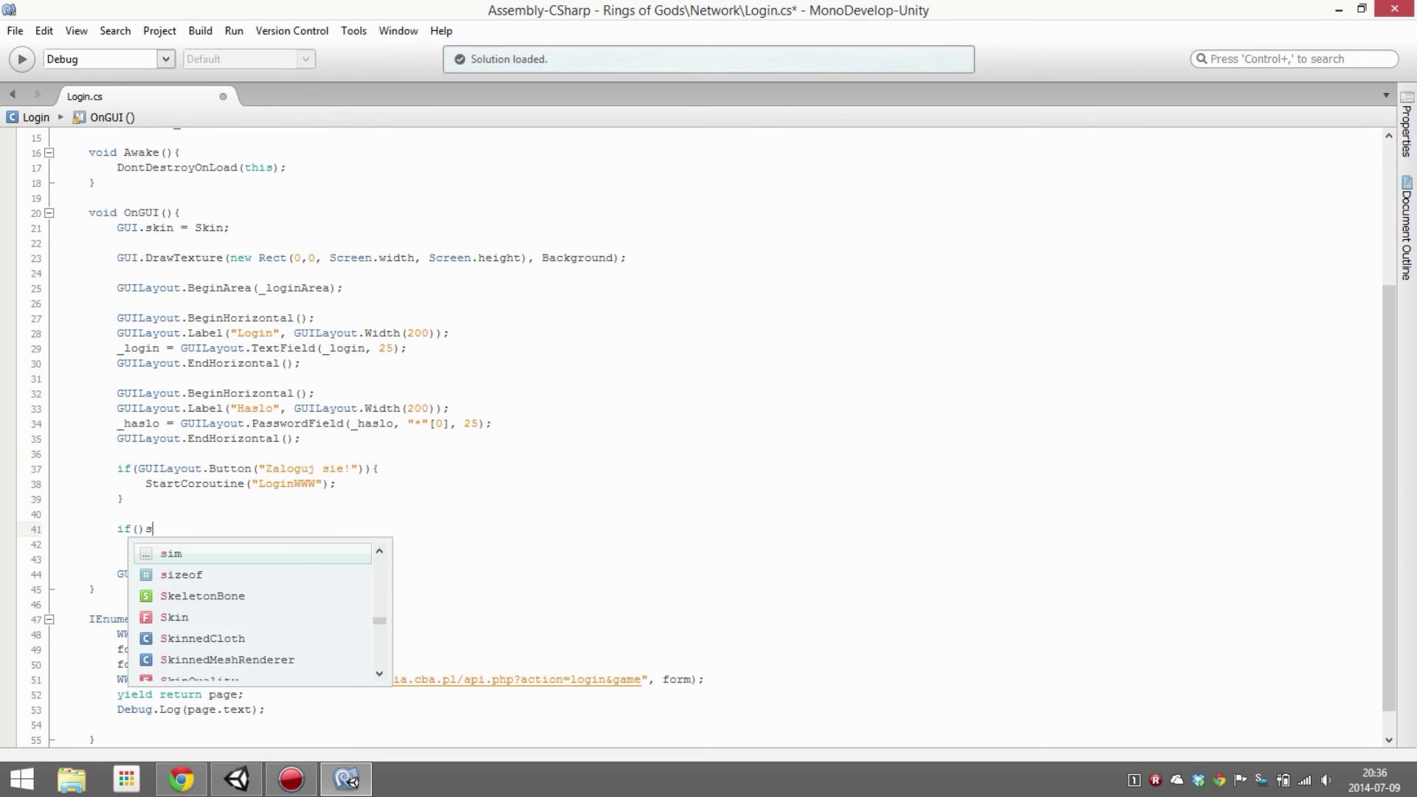
type("_error != string.Empty)")
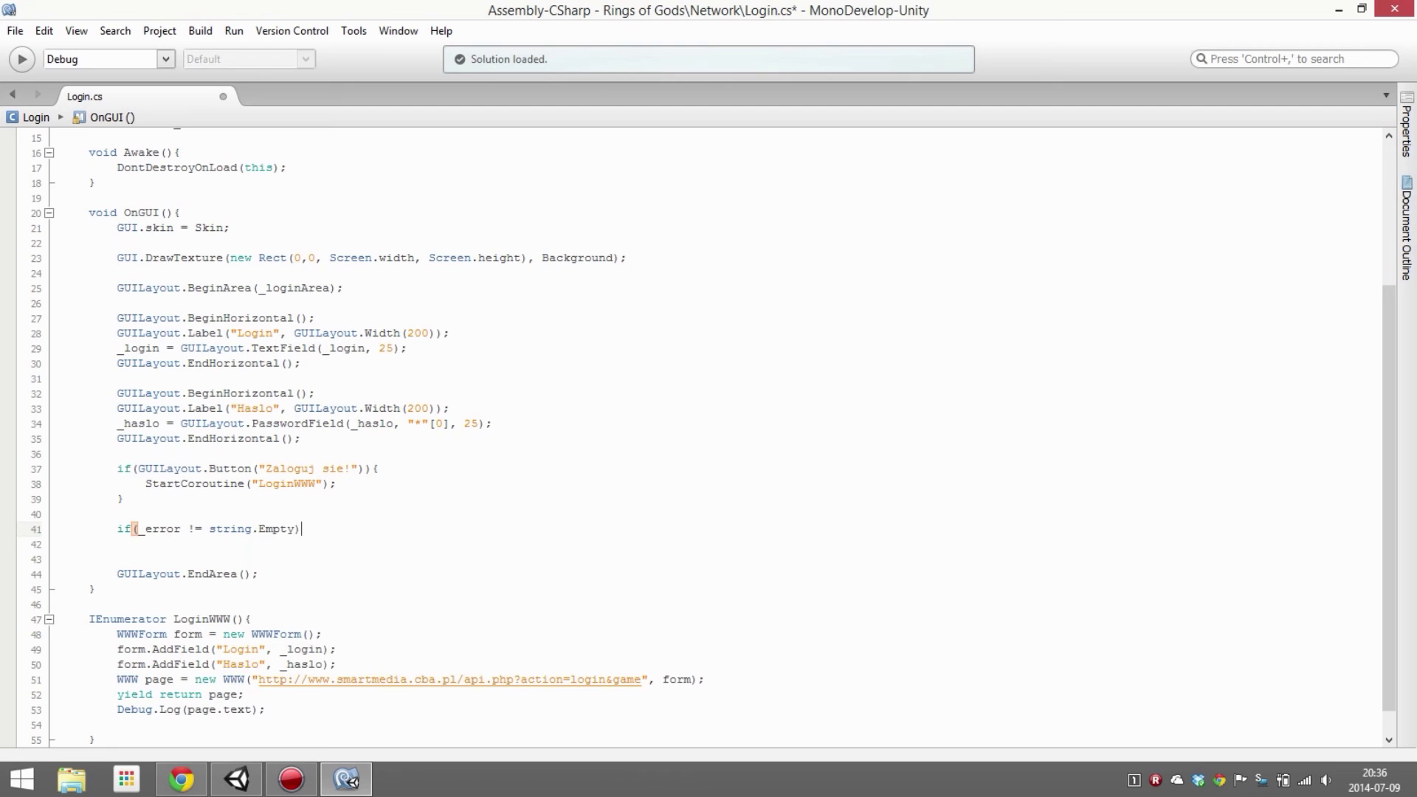
type("{")
key("Return")
key("Return")
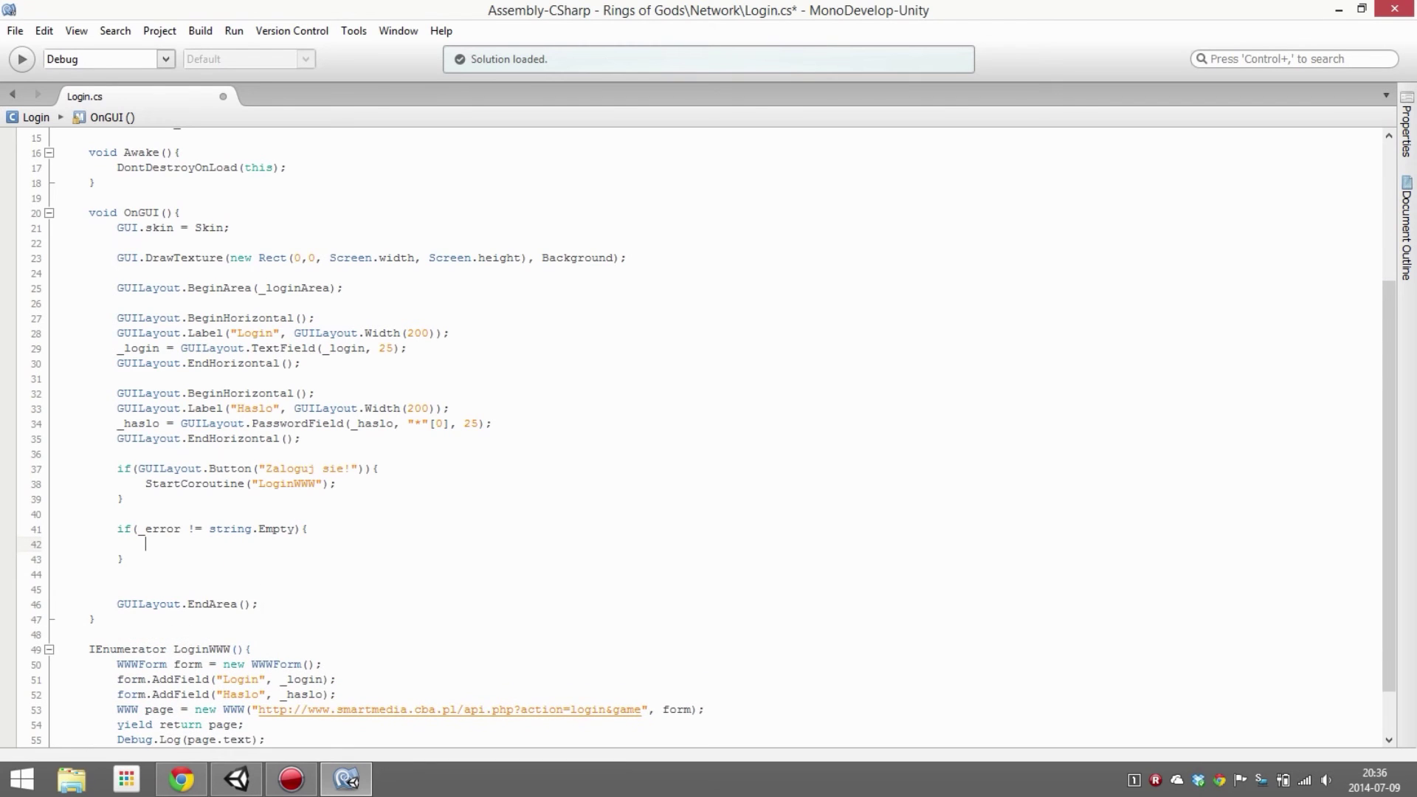
type("GUIL")
key("Down")
type(".l")
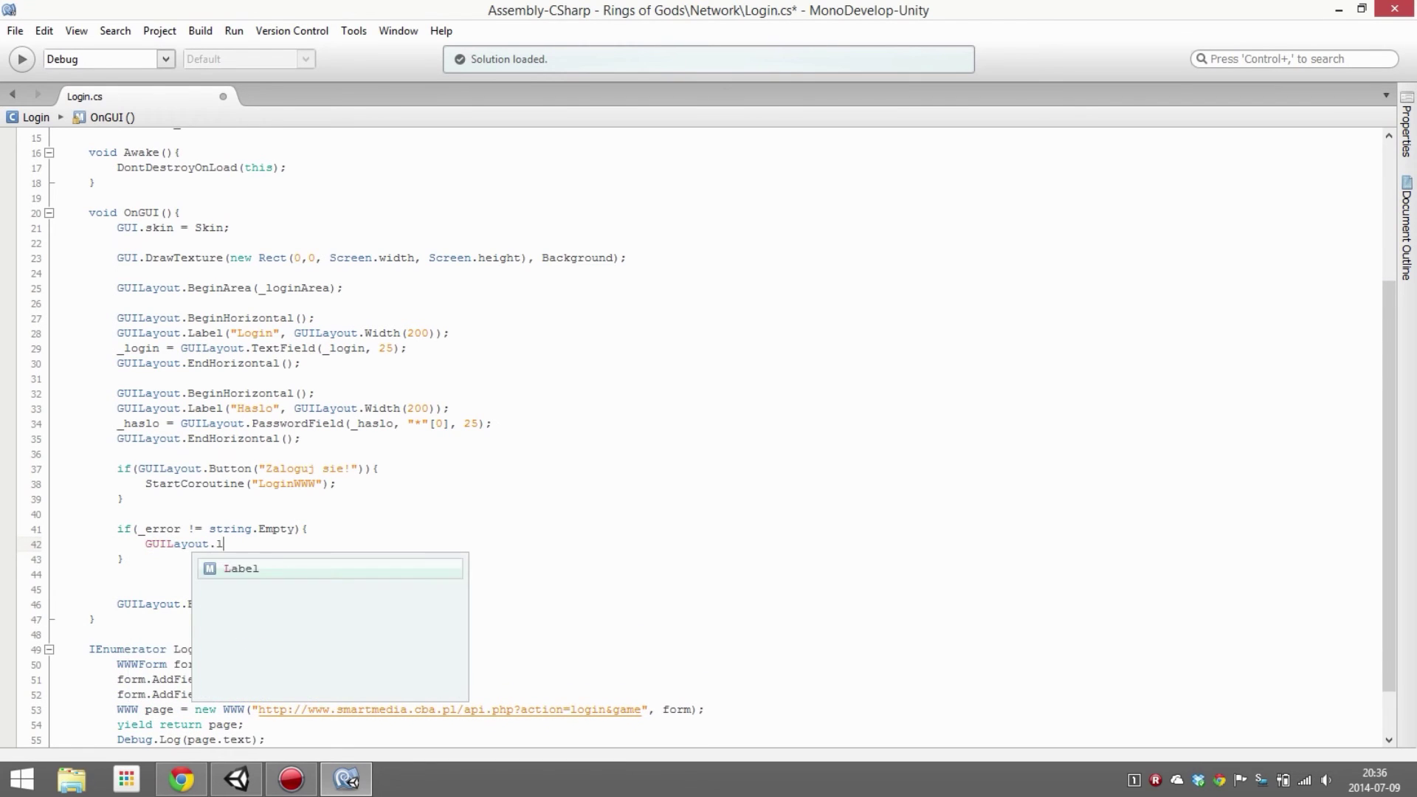
key("Return")
type("(_")
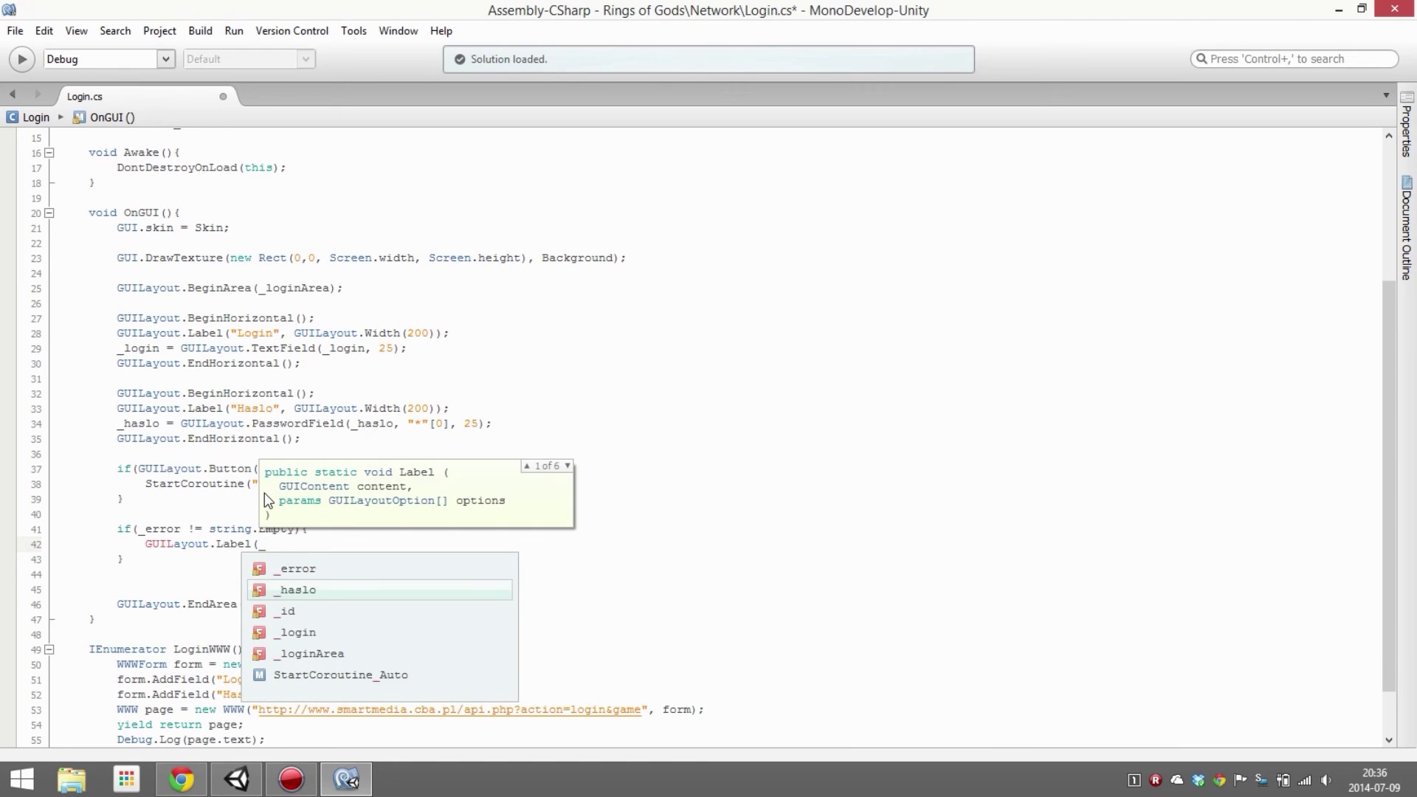
key("Up")
key("Return")
type(");")
key("ctrl+s")
- Replace the Debug.Log line with `_error = page.text;` and save Login.cs
scroll(264, 585, "down", 2)
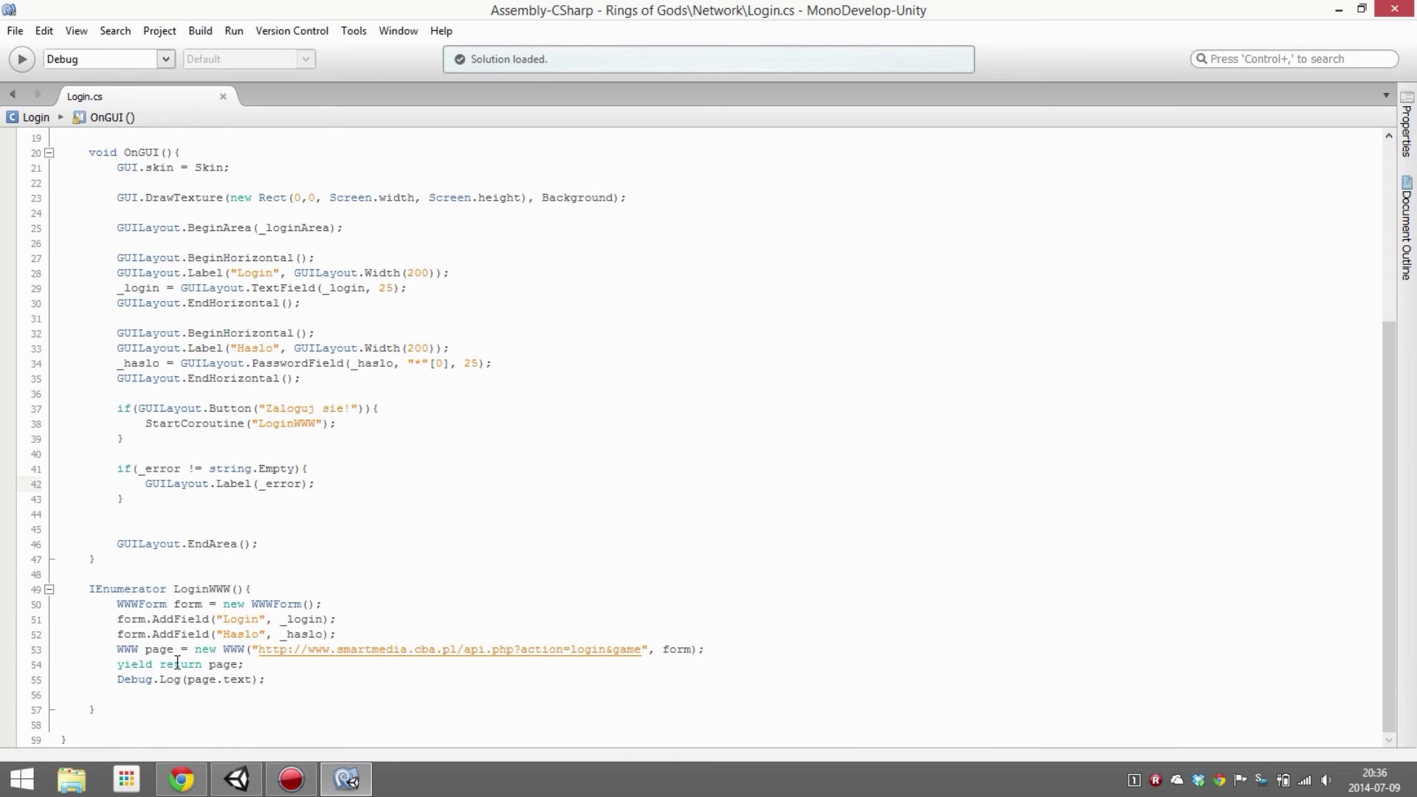
left_click_drag(273, 677, 116, 677)
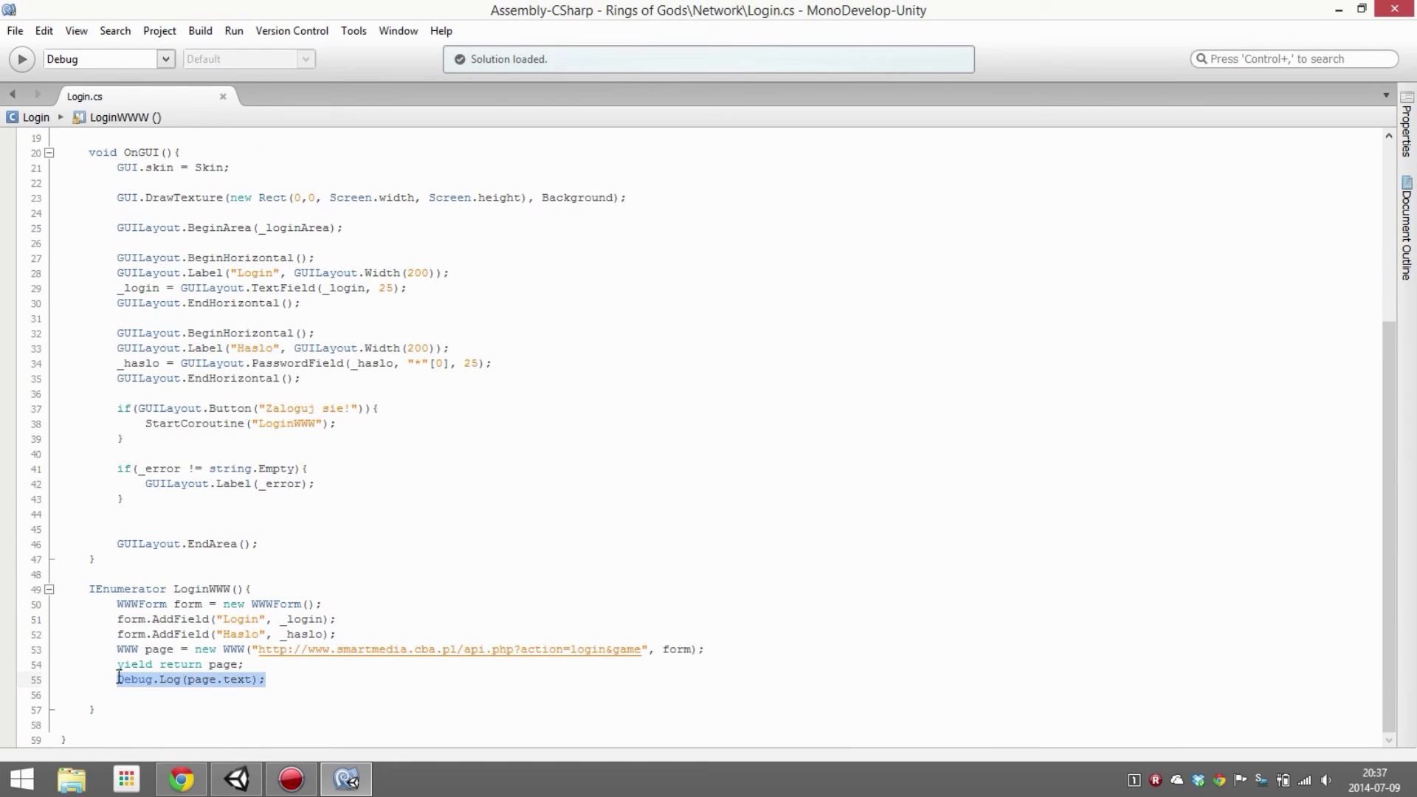
key("BackSpace")
type("_error = ")
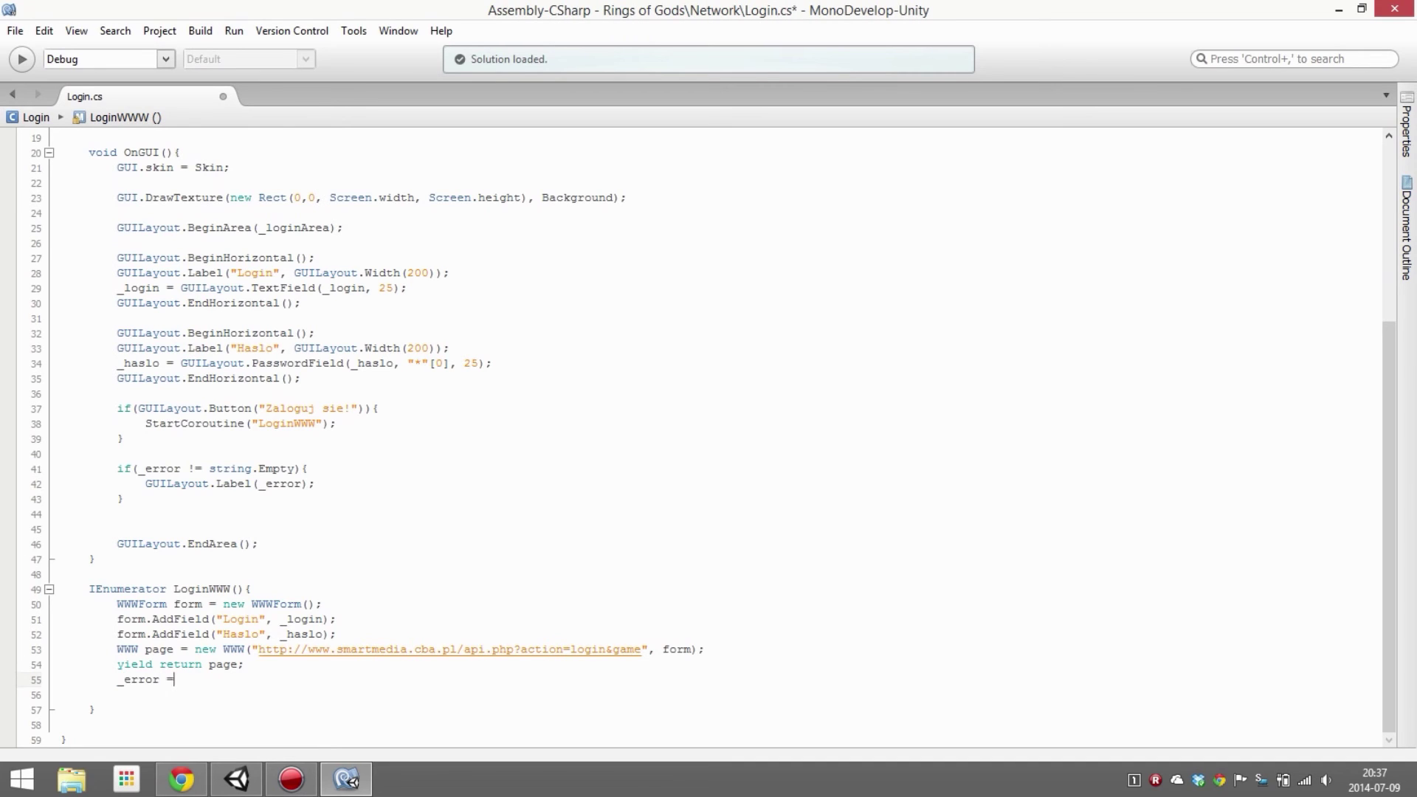
type("page.text;")
key("ctrl+s")
- Restart play mode with the new code and submit a login with only a username
left_click(236, 778)
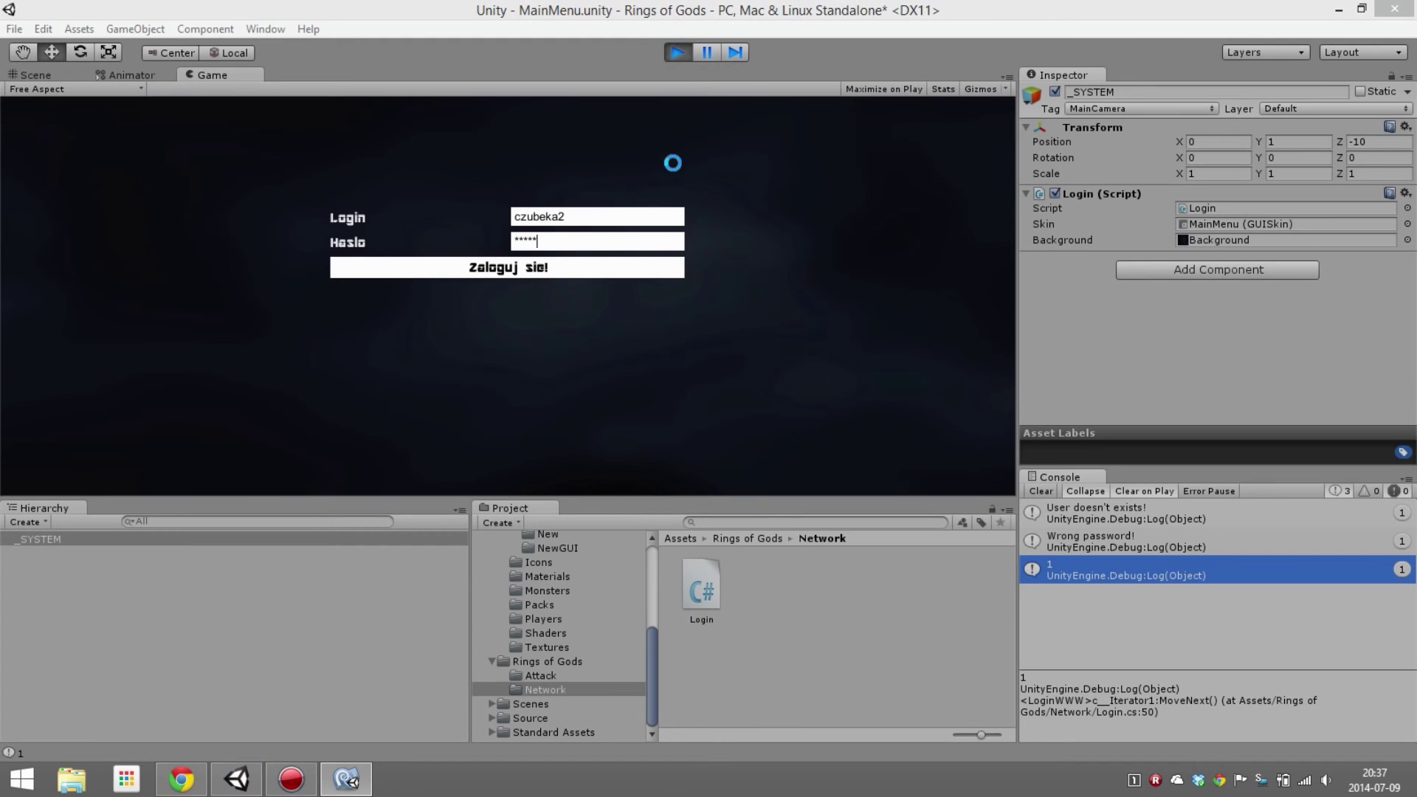
left_click(679, 53)
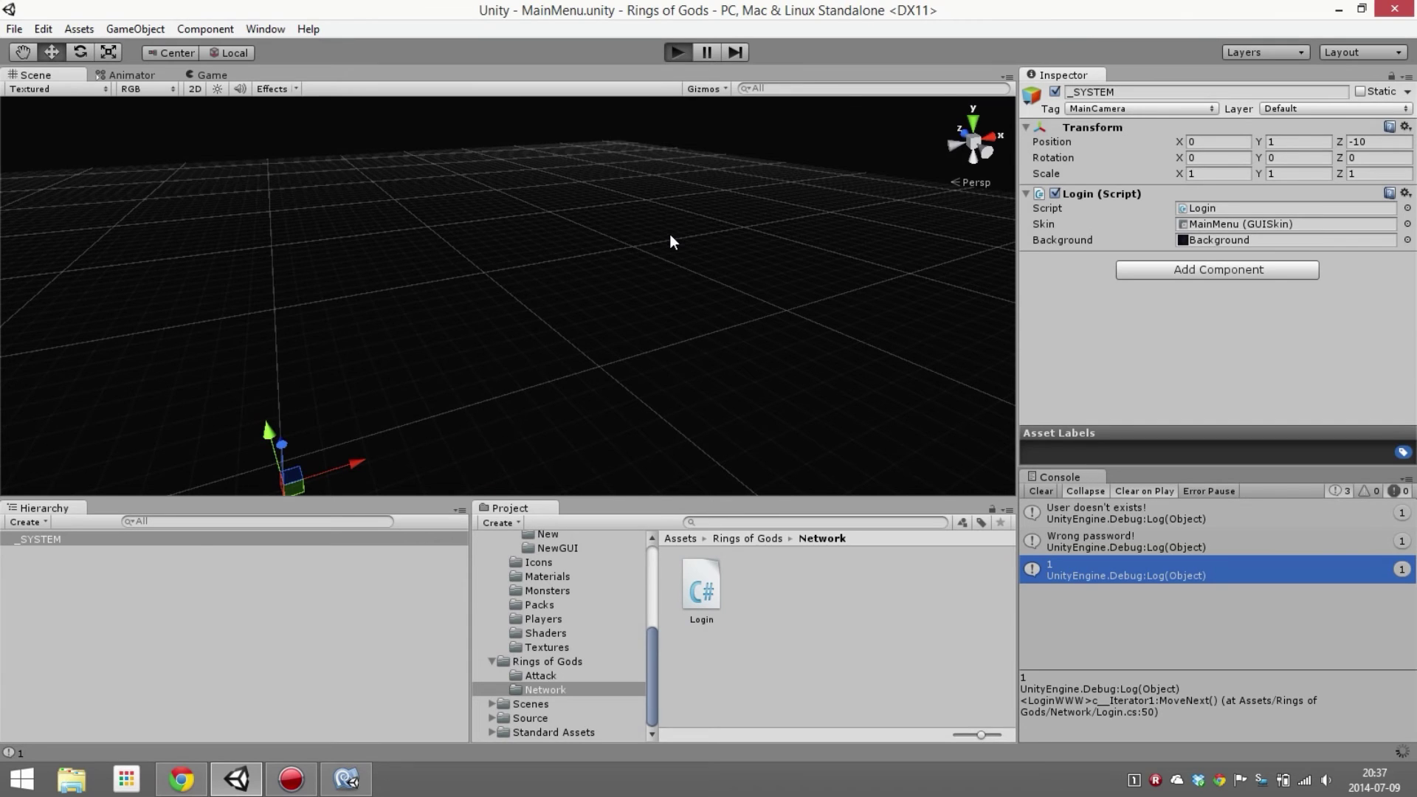
key("ctrl+p")
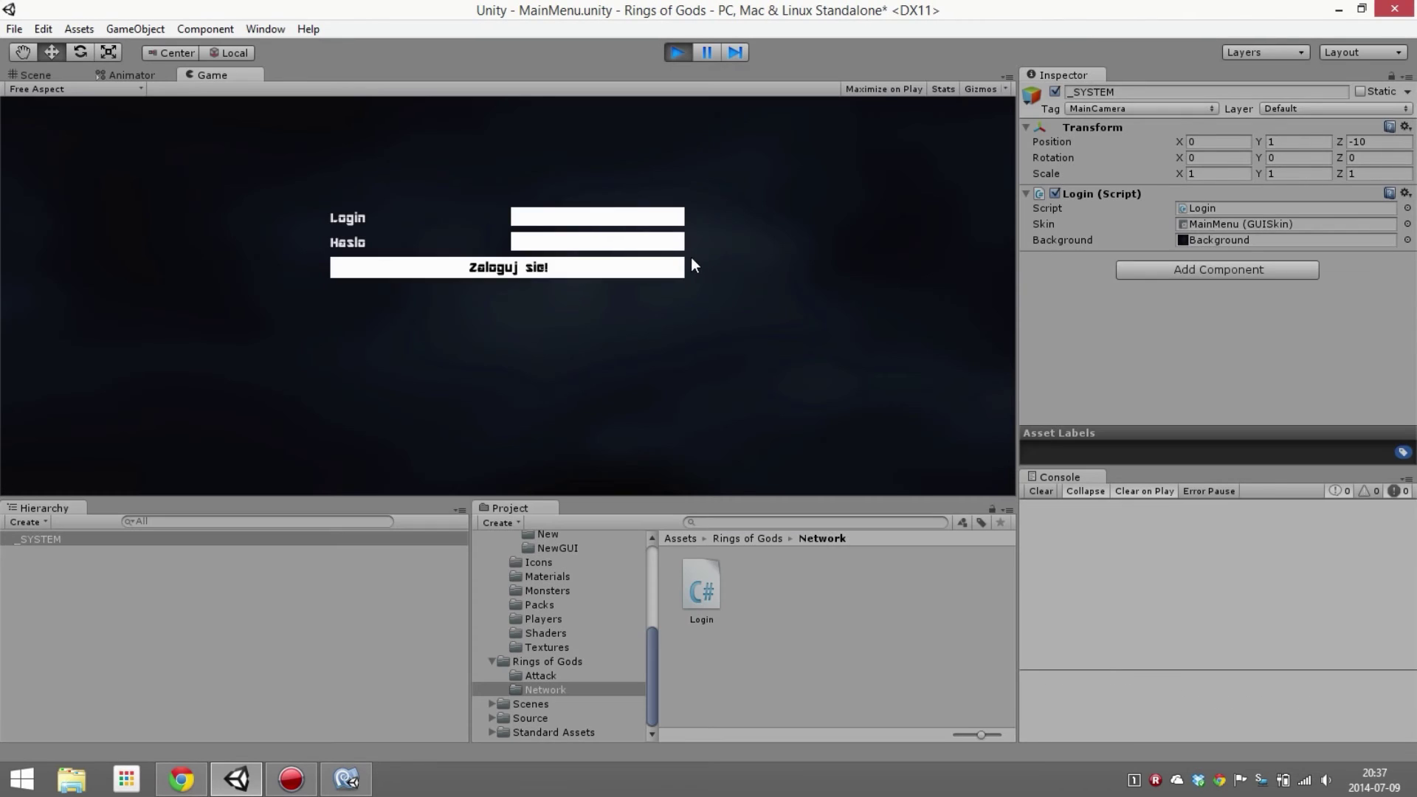
type("czubeka2")
left_click(487, 260)
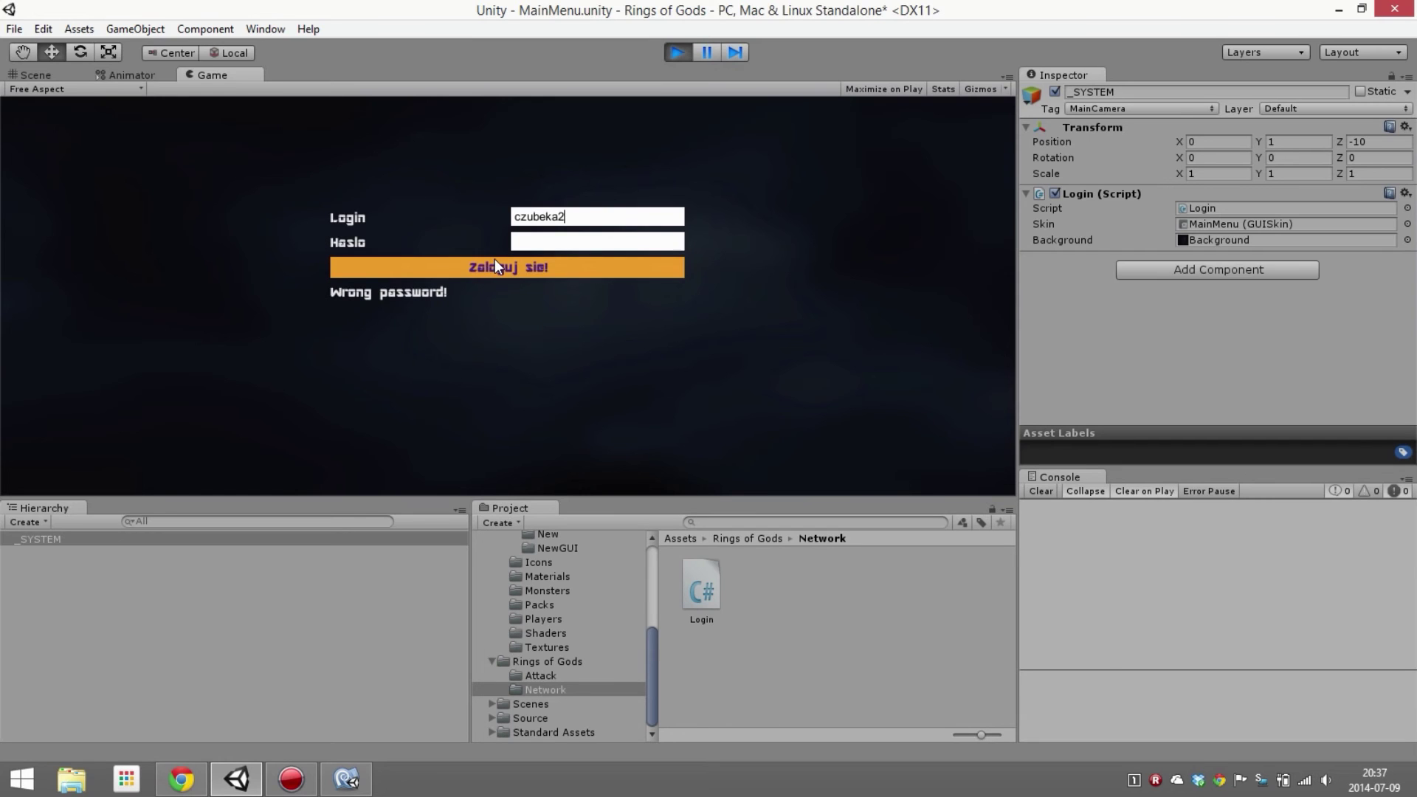
- Retry the login with a password and an edited login name
left_click(551, 239)
type("**")
left_click(614, 212)
type("cz")
left_click(576, 272)
- Submit corrected credentials to get reply 1, stop play, and return to Login.cs
left_click(623, 216)
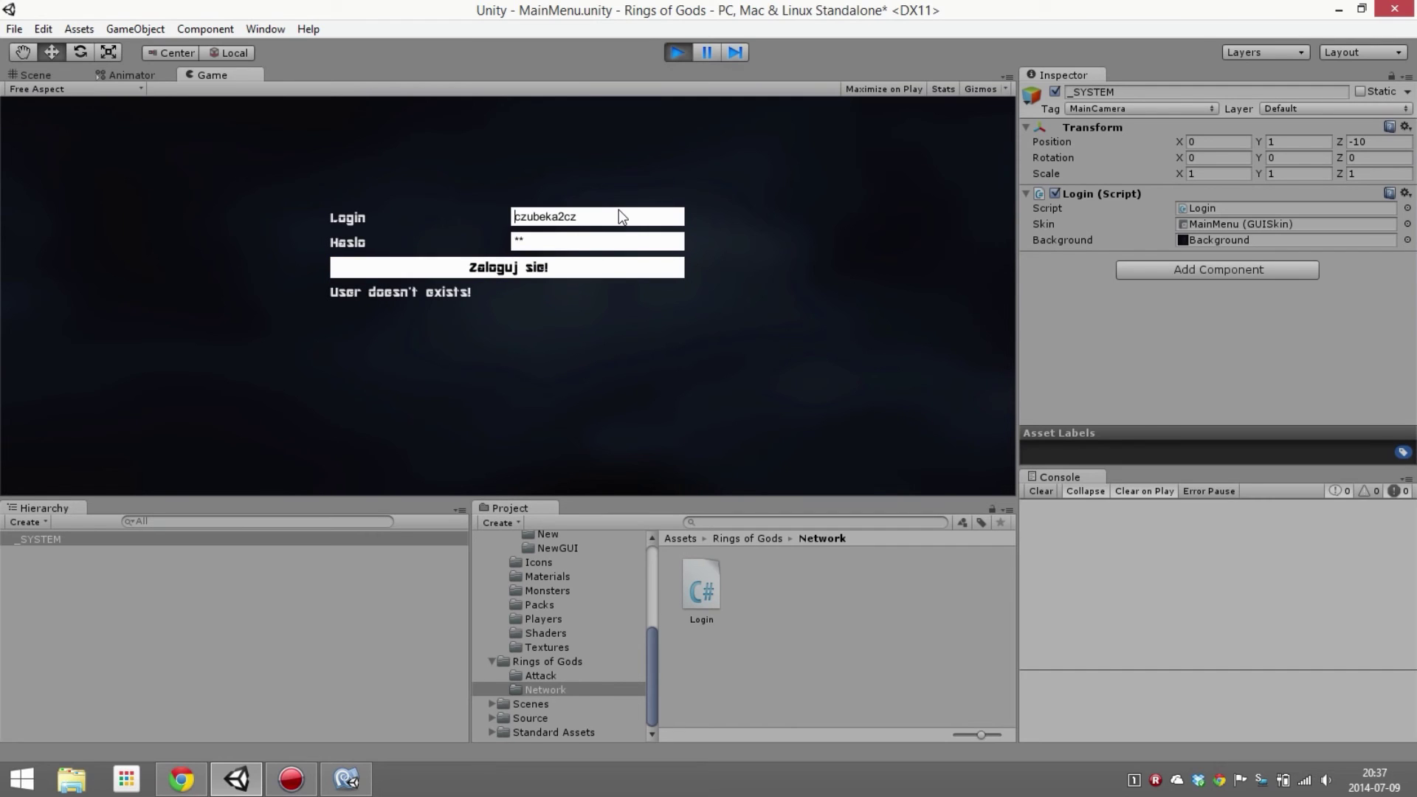
key("BackSpace")
key("BackSpace")
left_click(576, 241)
type("***")
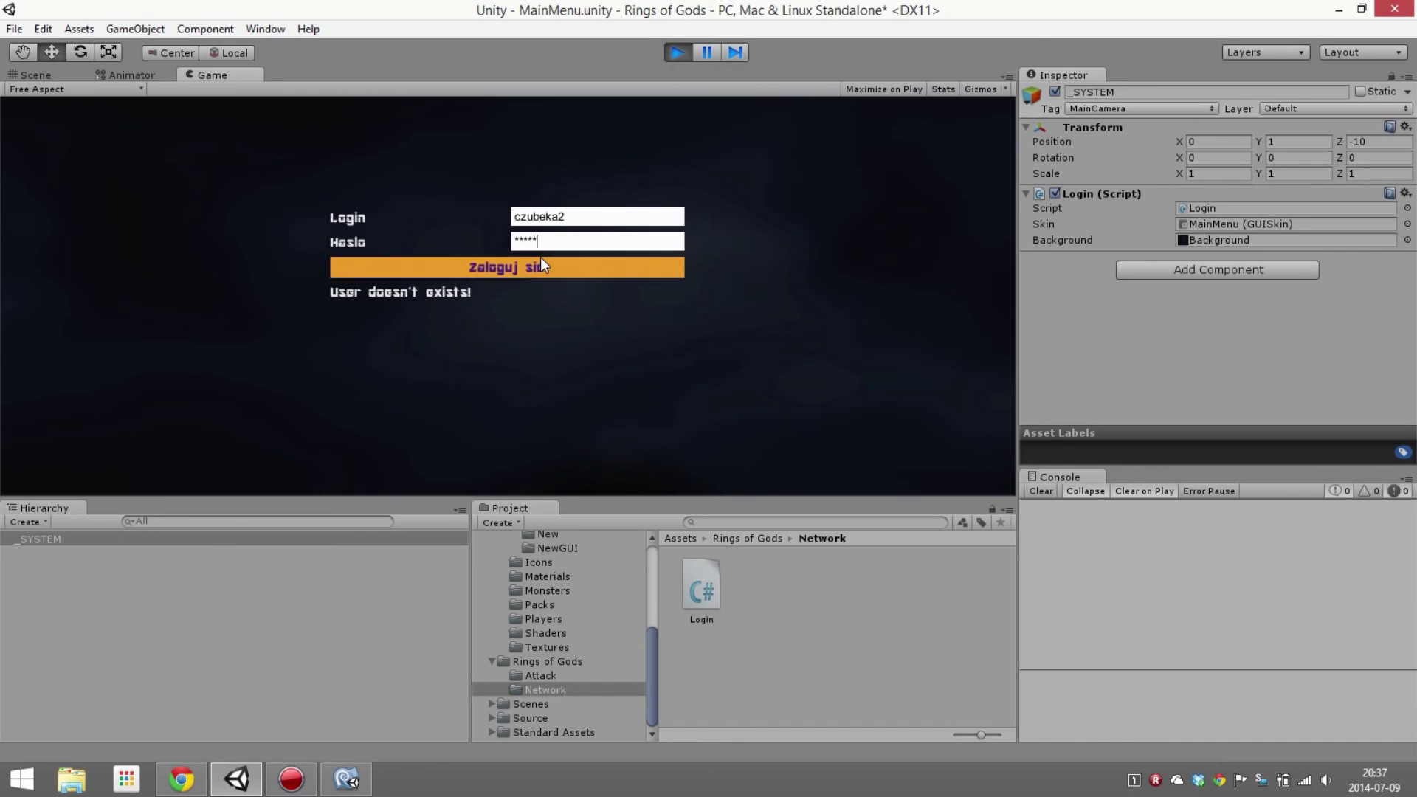
left_click(541, 262)
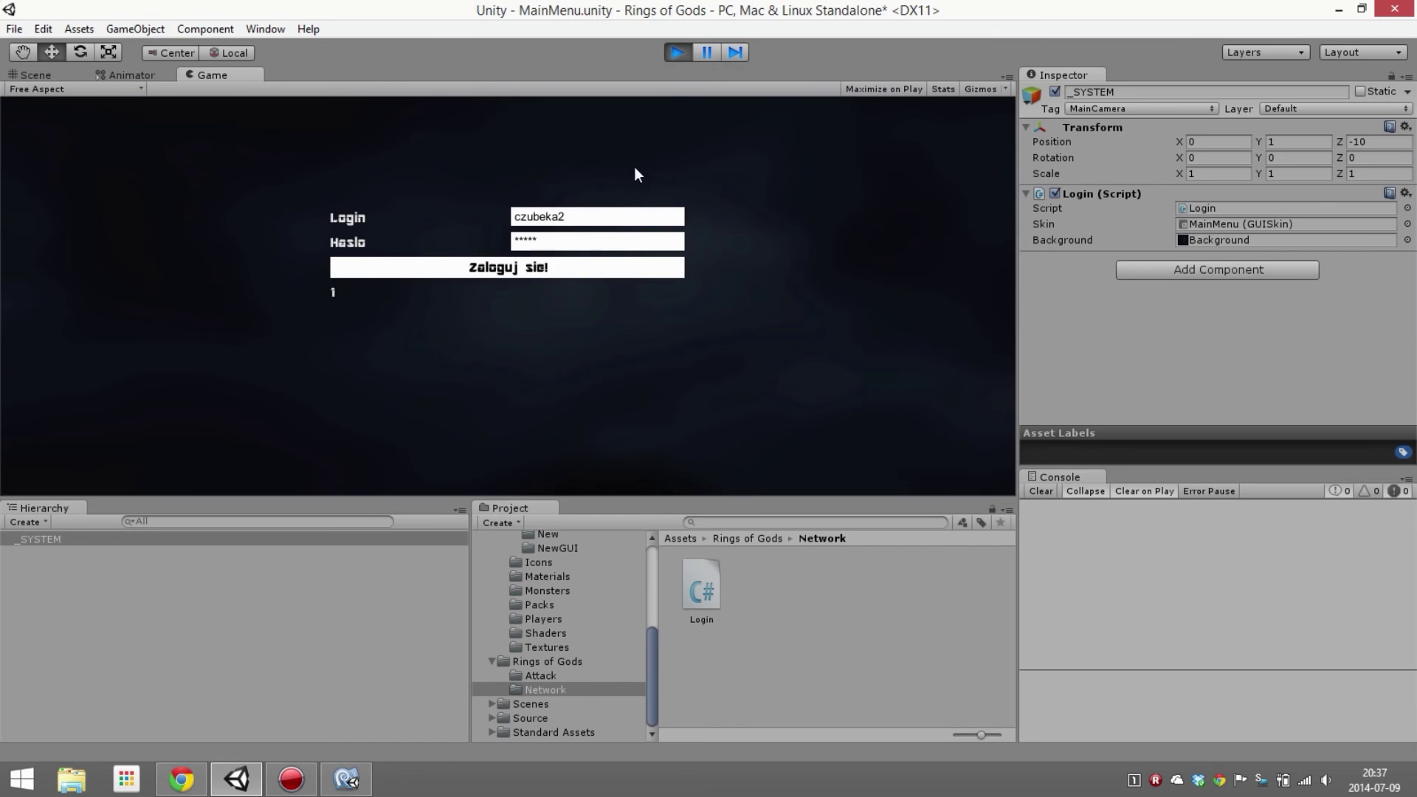
left_click(676, 53)
left_click(346, 779)
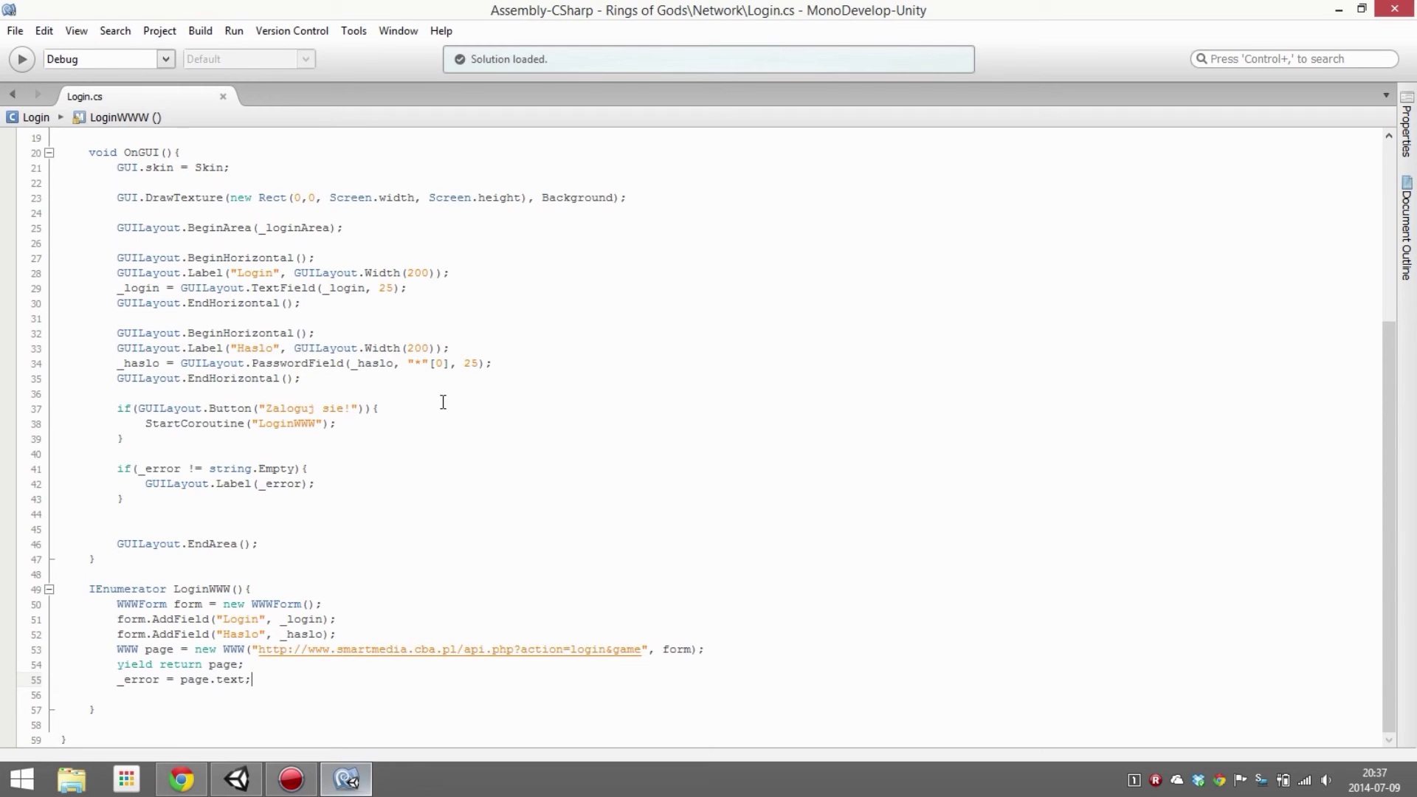
left_click(173, 329)
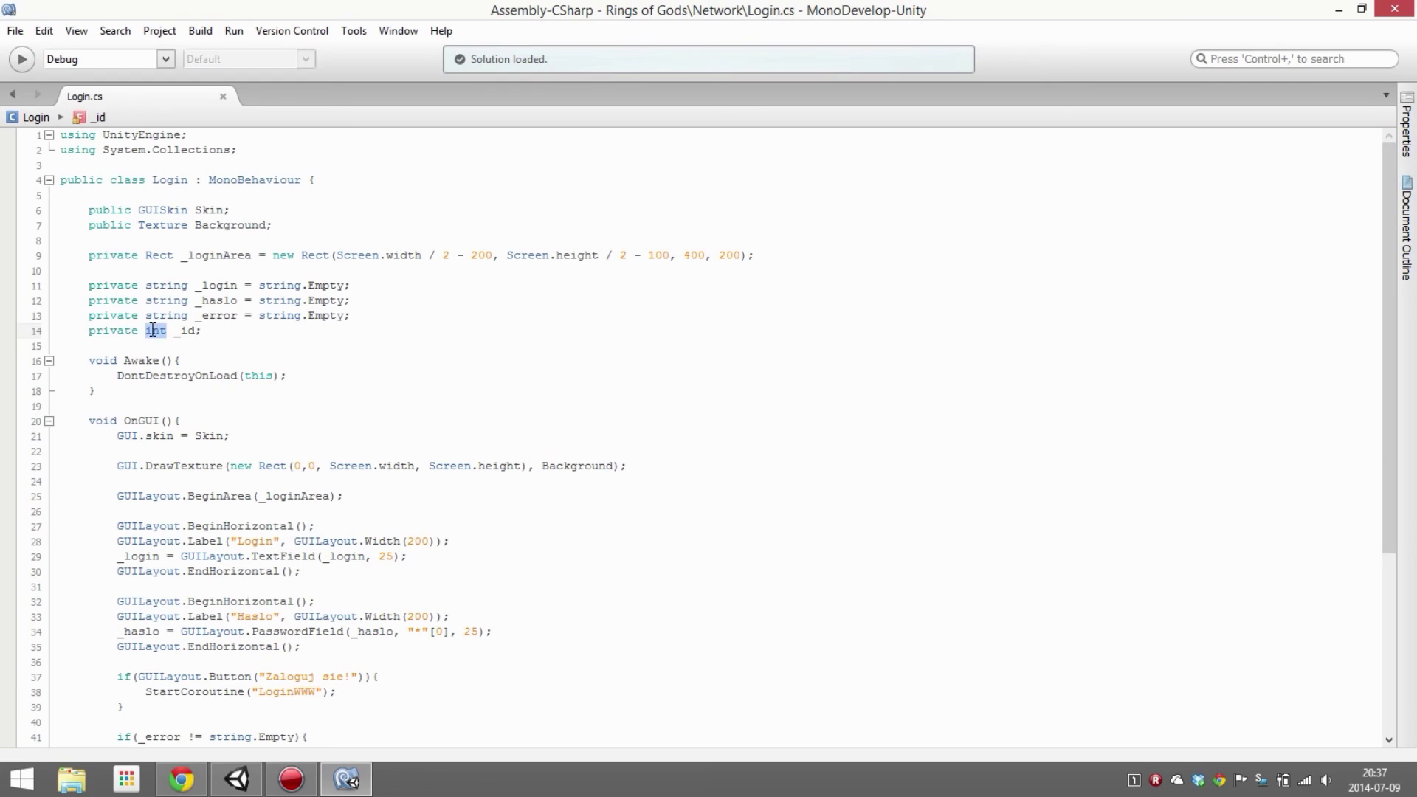
left_click(579, 418)
scroll(579, 416, "down", 5)
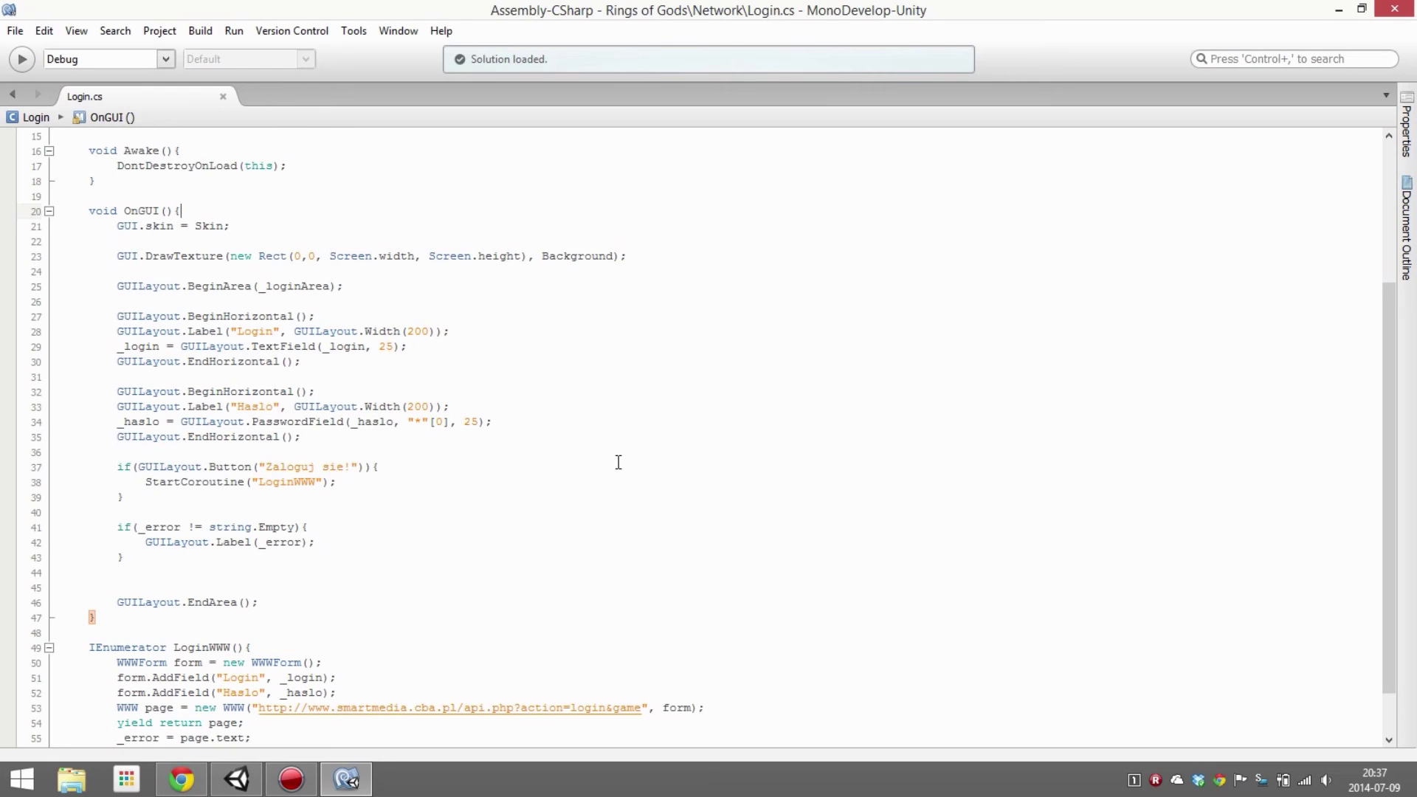
scroll(606, 538, "down", 2)
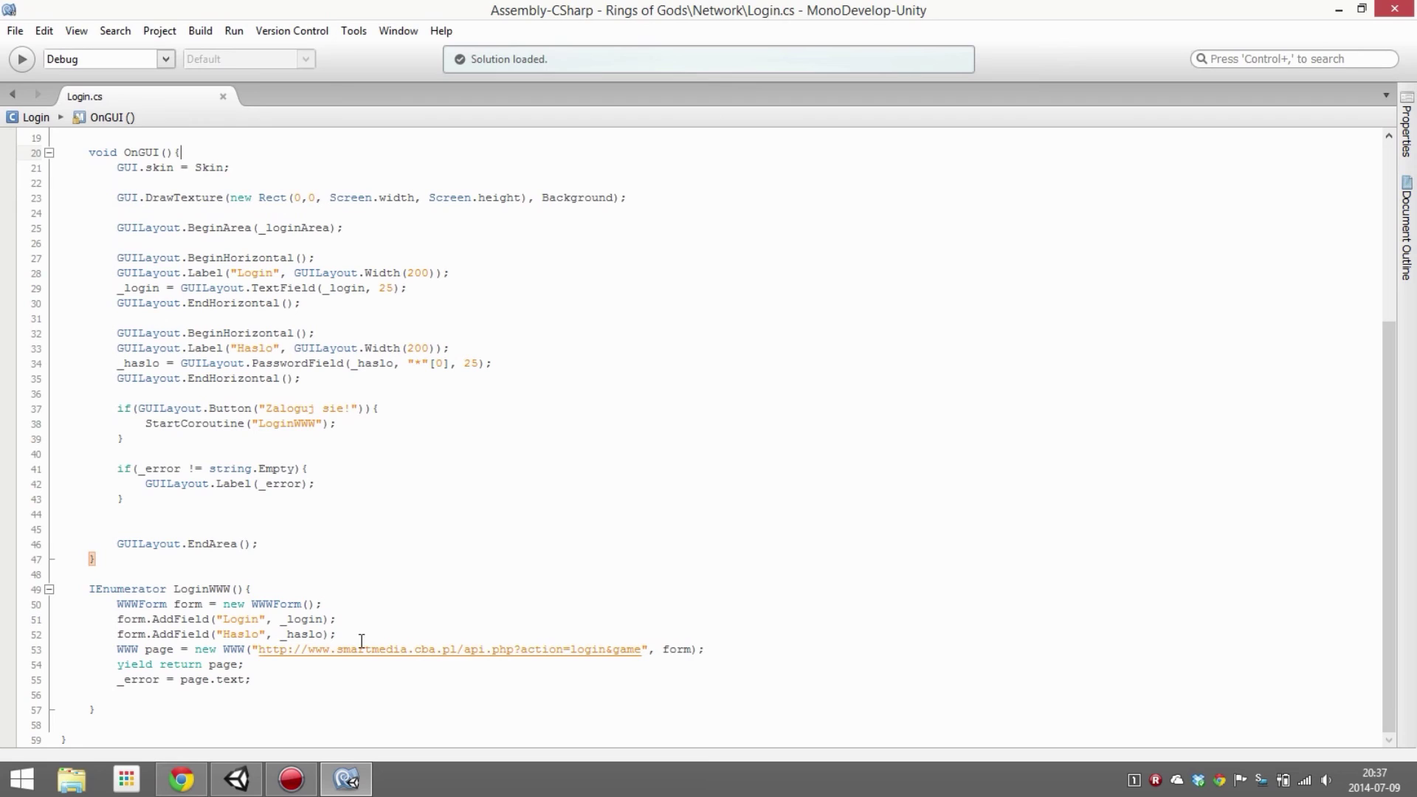
left_click(271, 675)
left_click(306, 666)
- On a new line after 'yield return page;', begin 'bool login = int.TryParse' via autocomplete
key("Return")
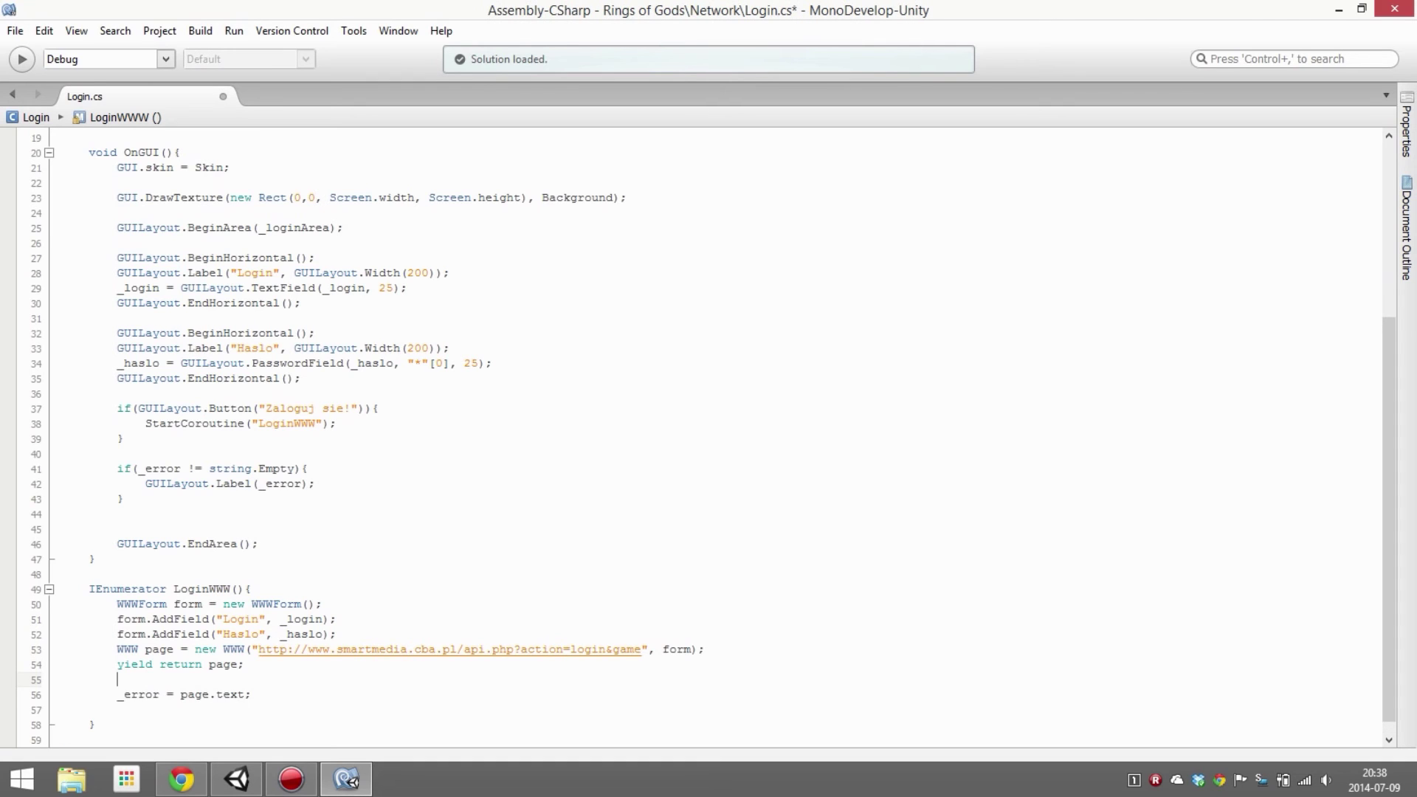
scroll(310, 491, "down", 1)
type("bool ")
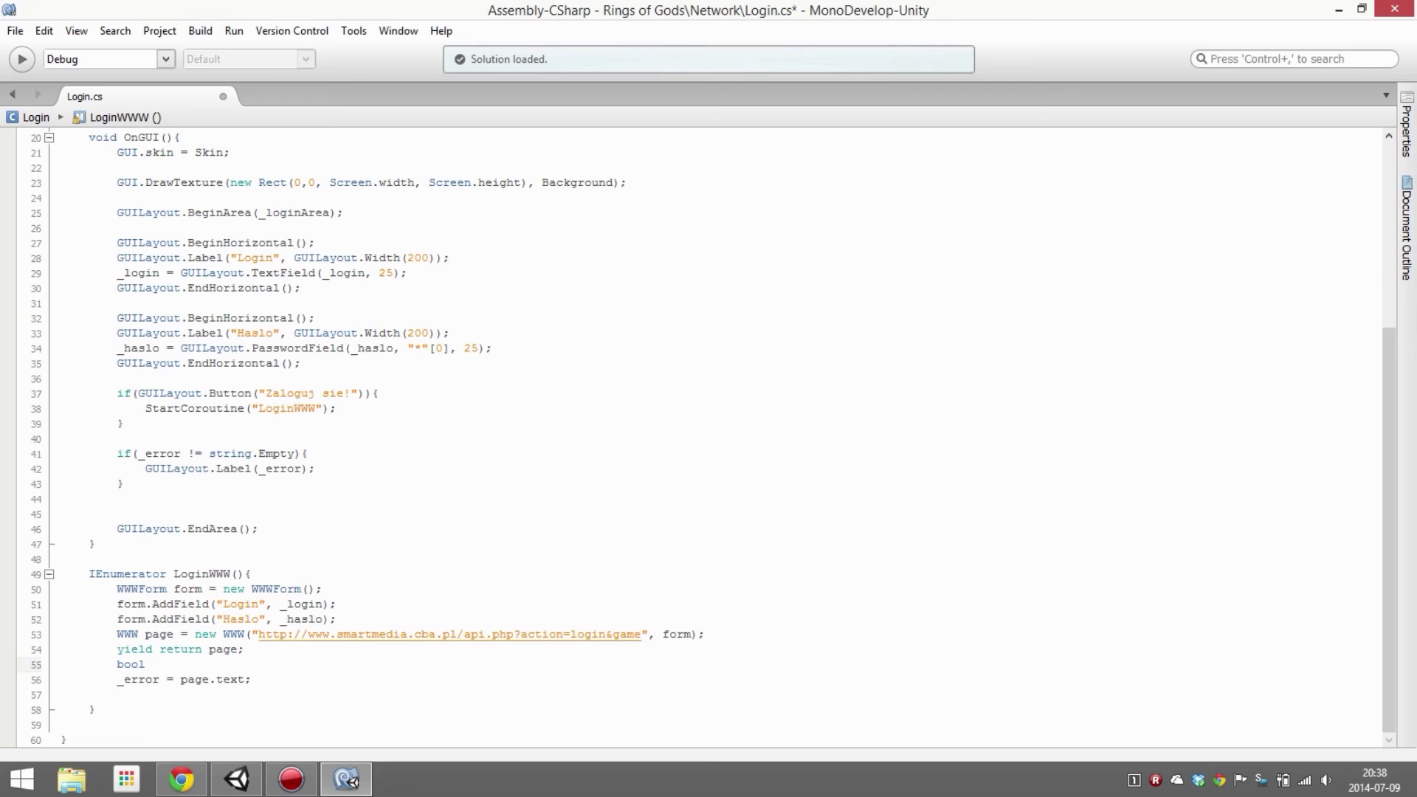
type("login =")
type("int.")
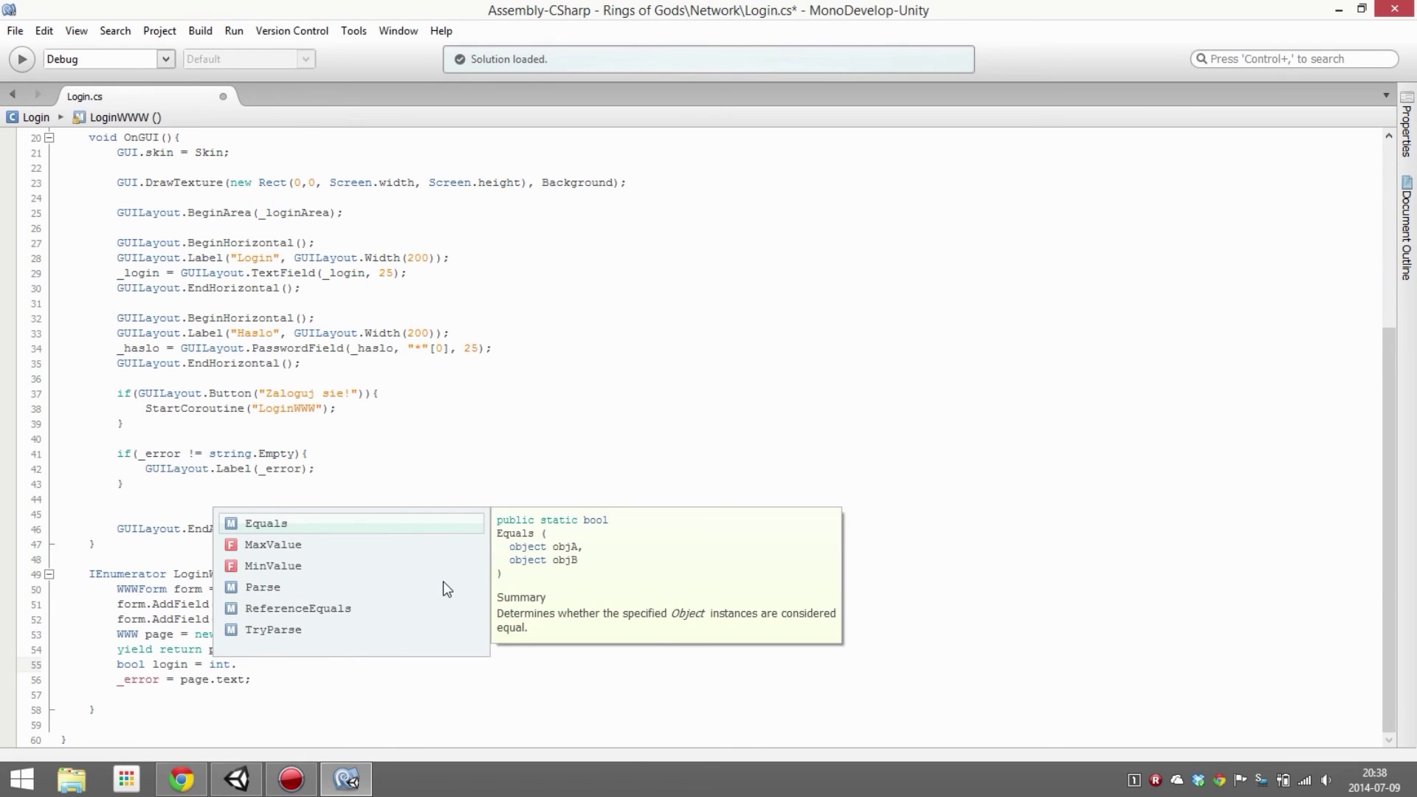
type("T")
key("Return")
- Complete the call as '(page.text, out _id);' and add a blank line above the statement
type("(")
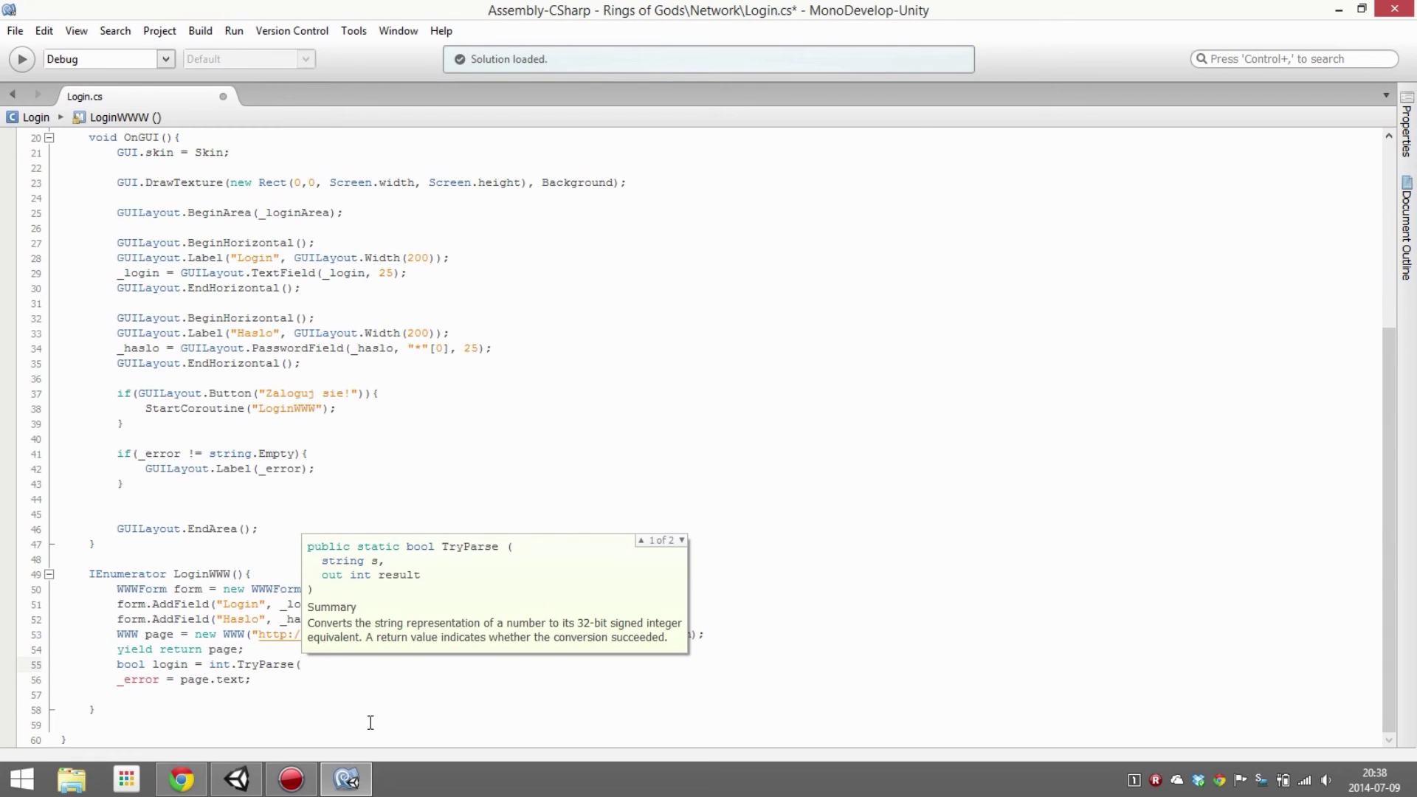
type("page")
type(".")
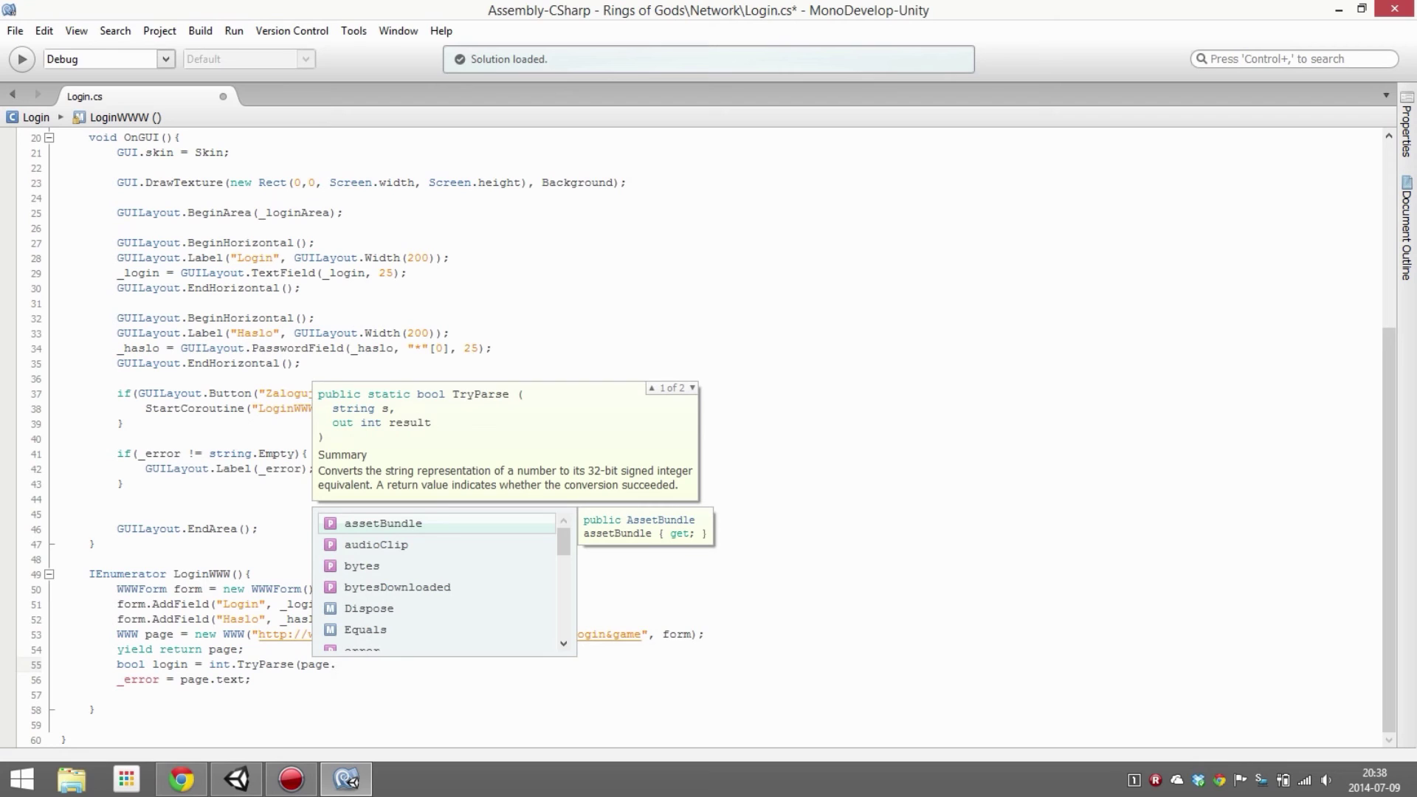
type("text")
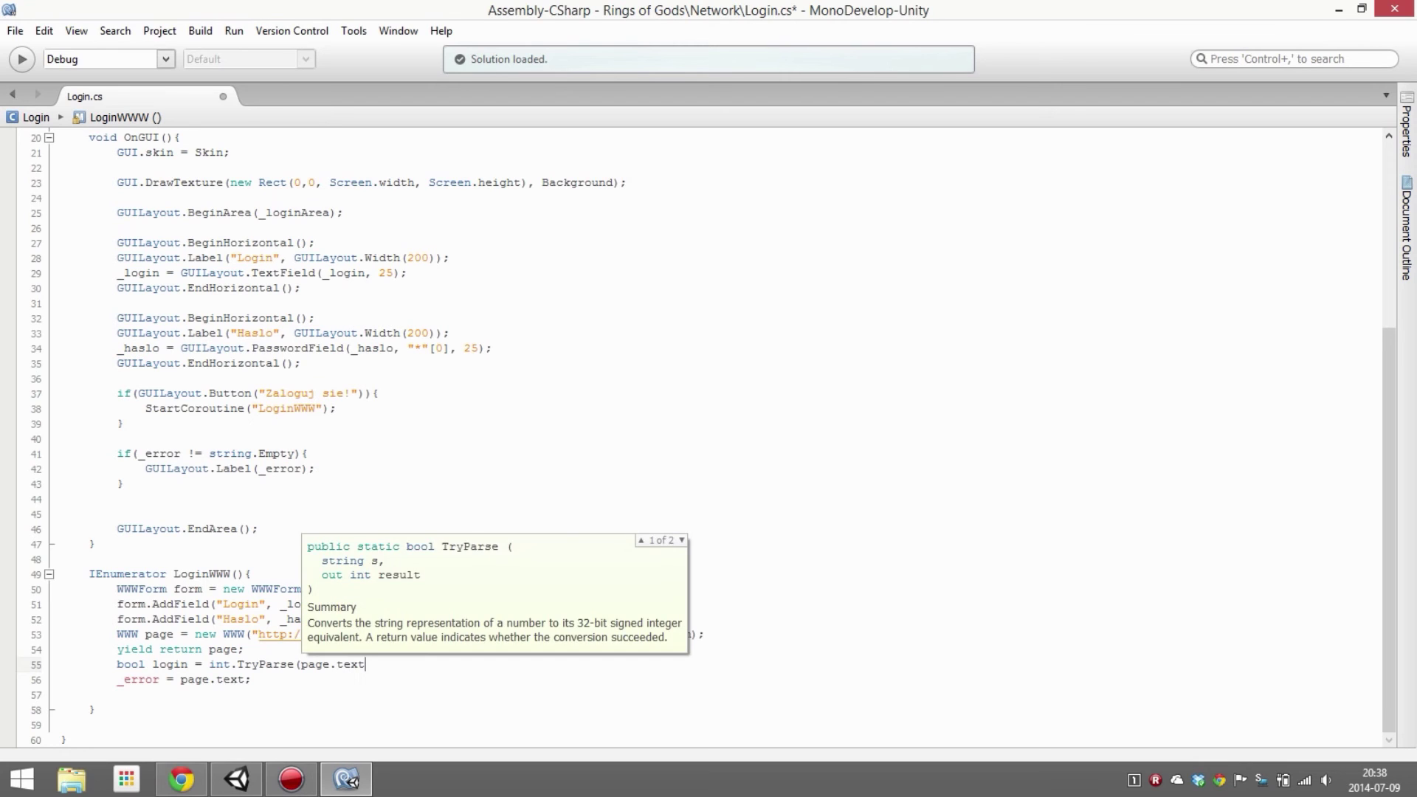
type(", ")
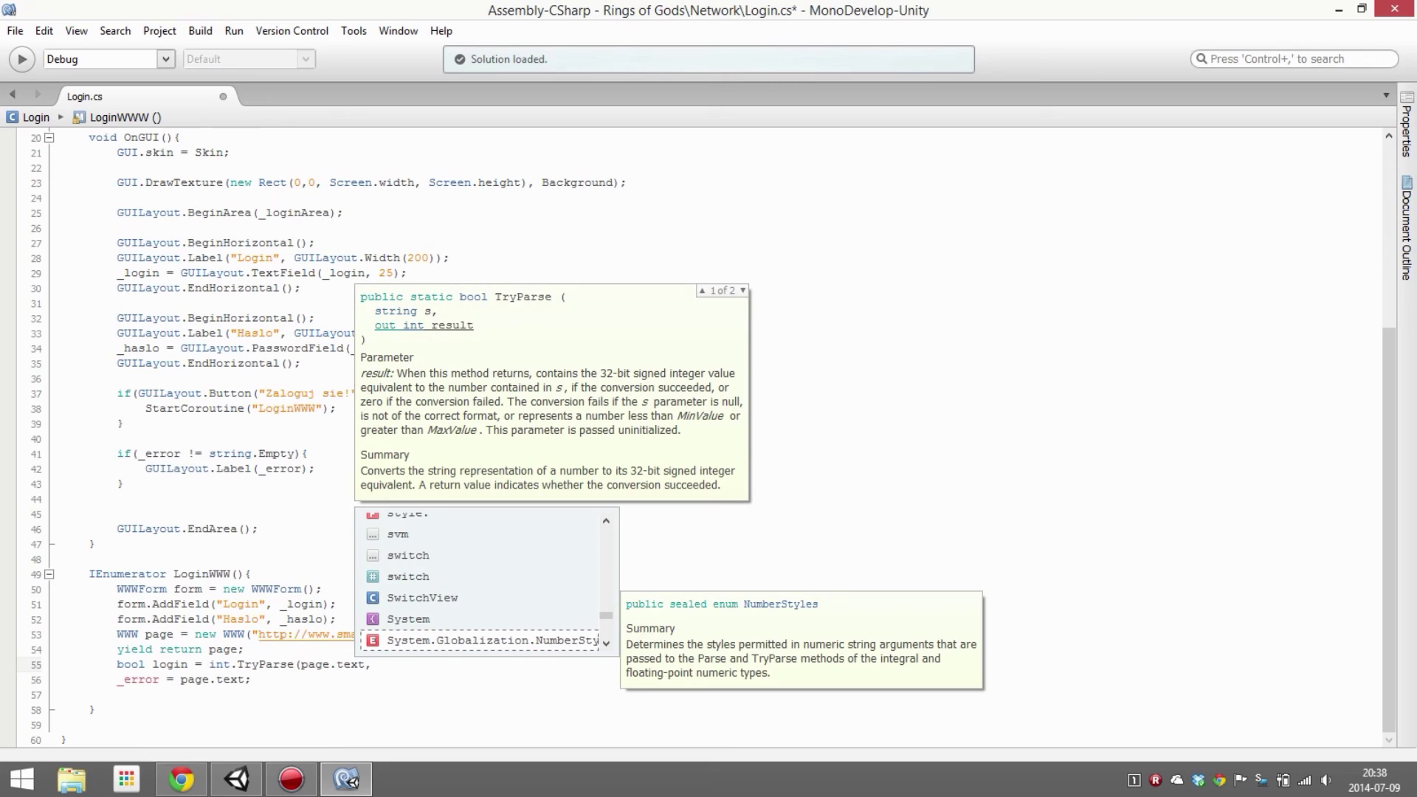
type("out ")
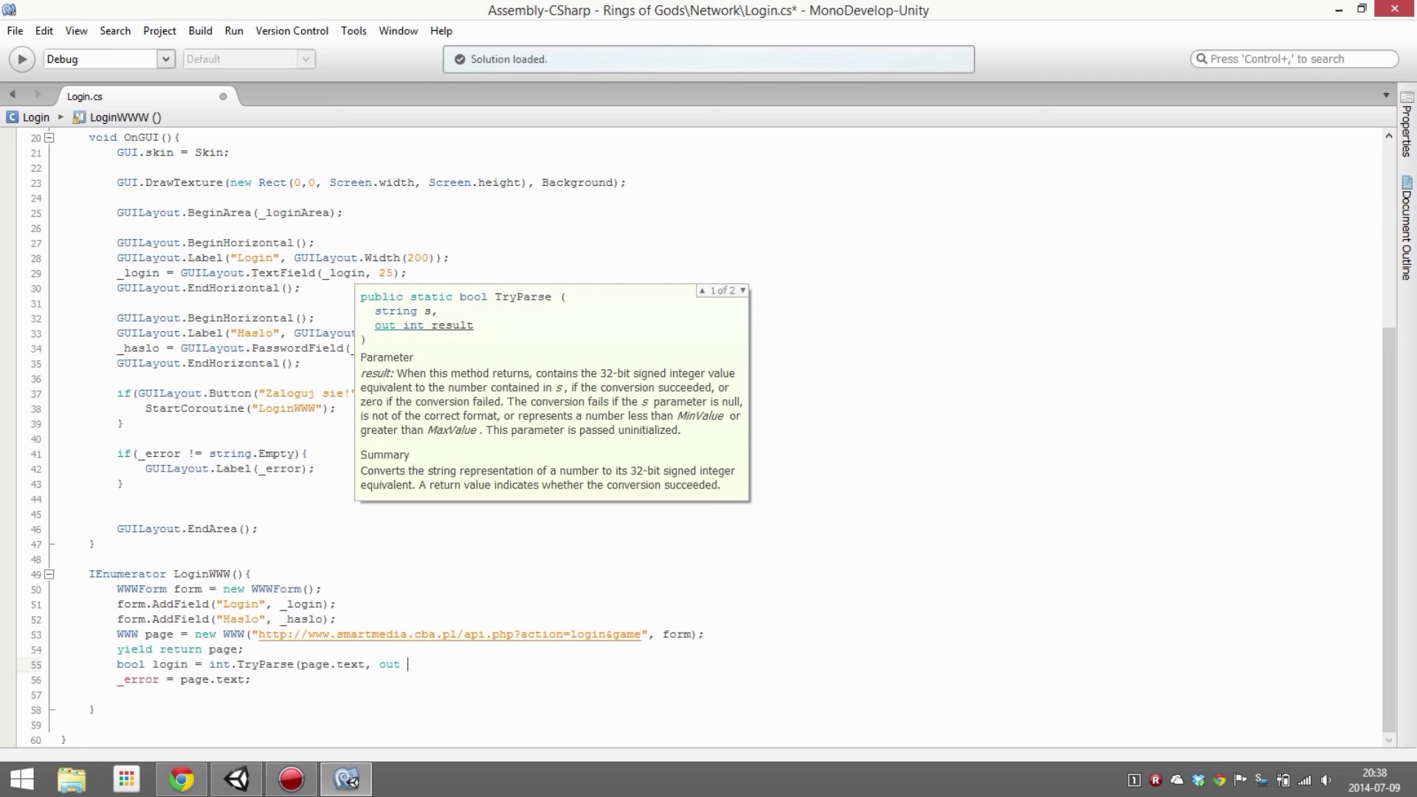
type("_")
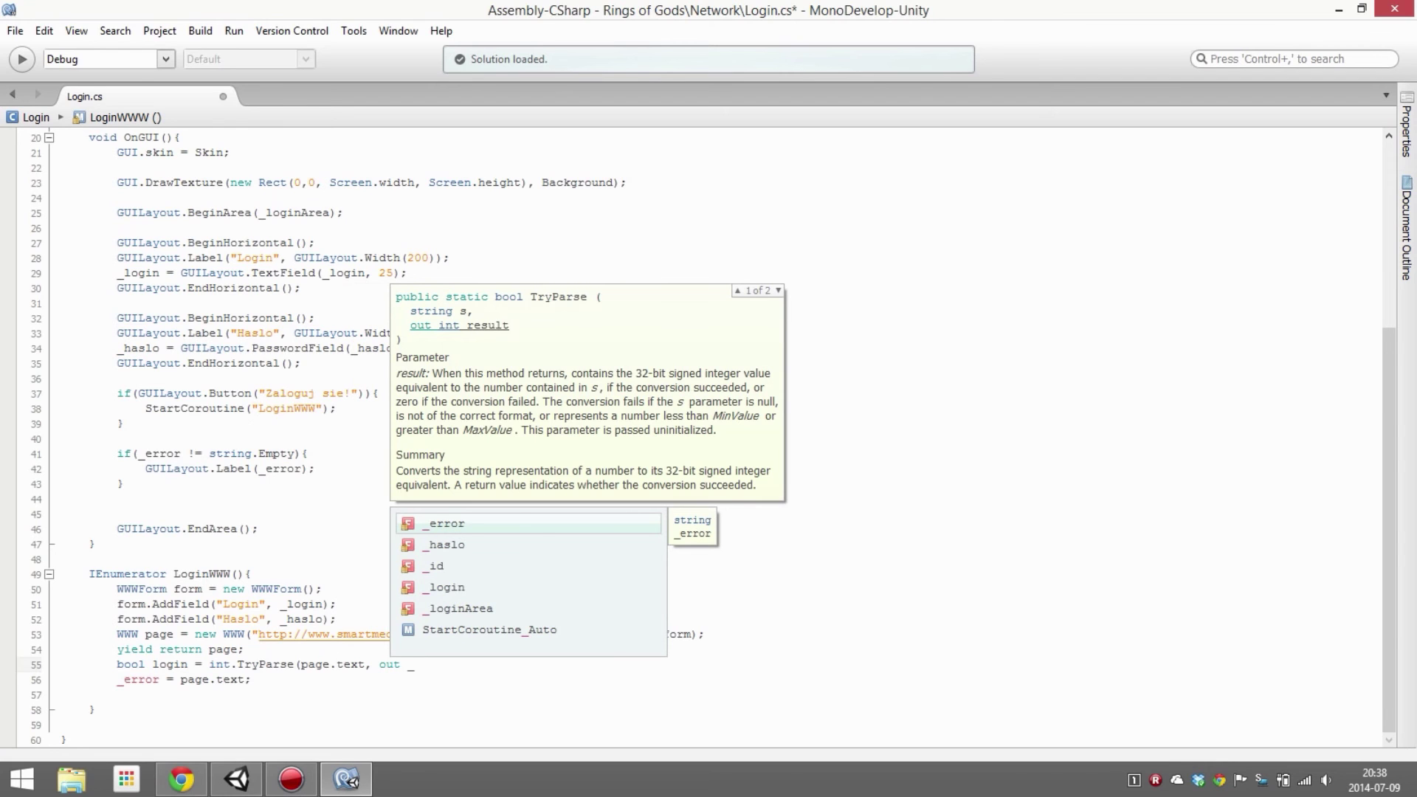
key("Down")
key("Down")
key("Down")
key("Up")
key("Return")
type(");")
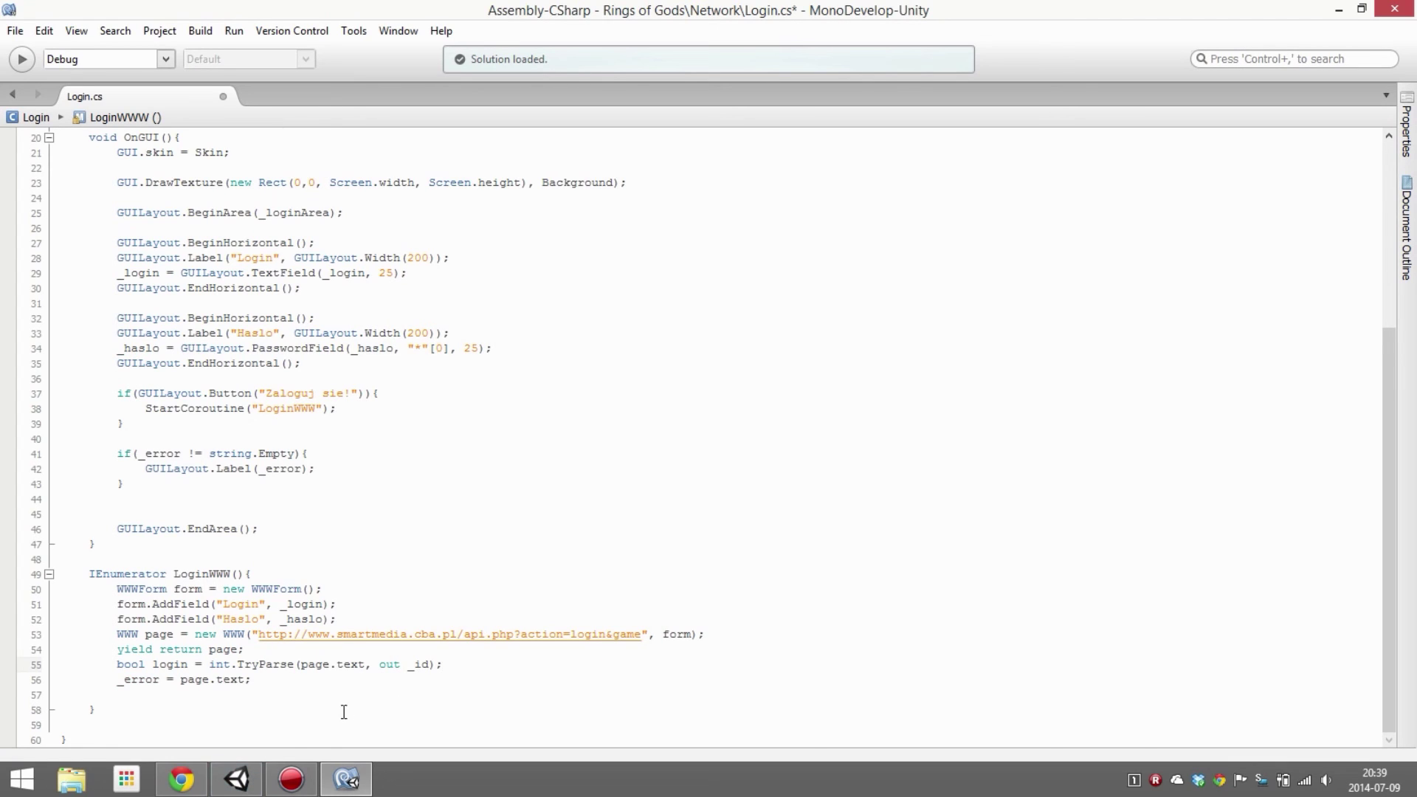
left_click(116, 670)
key("Return")
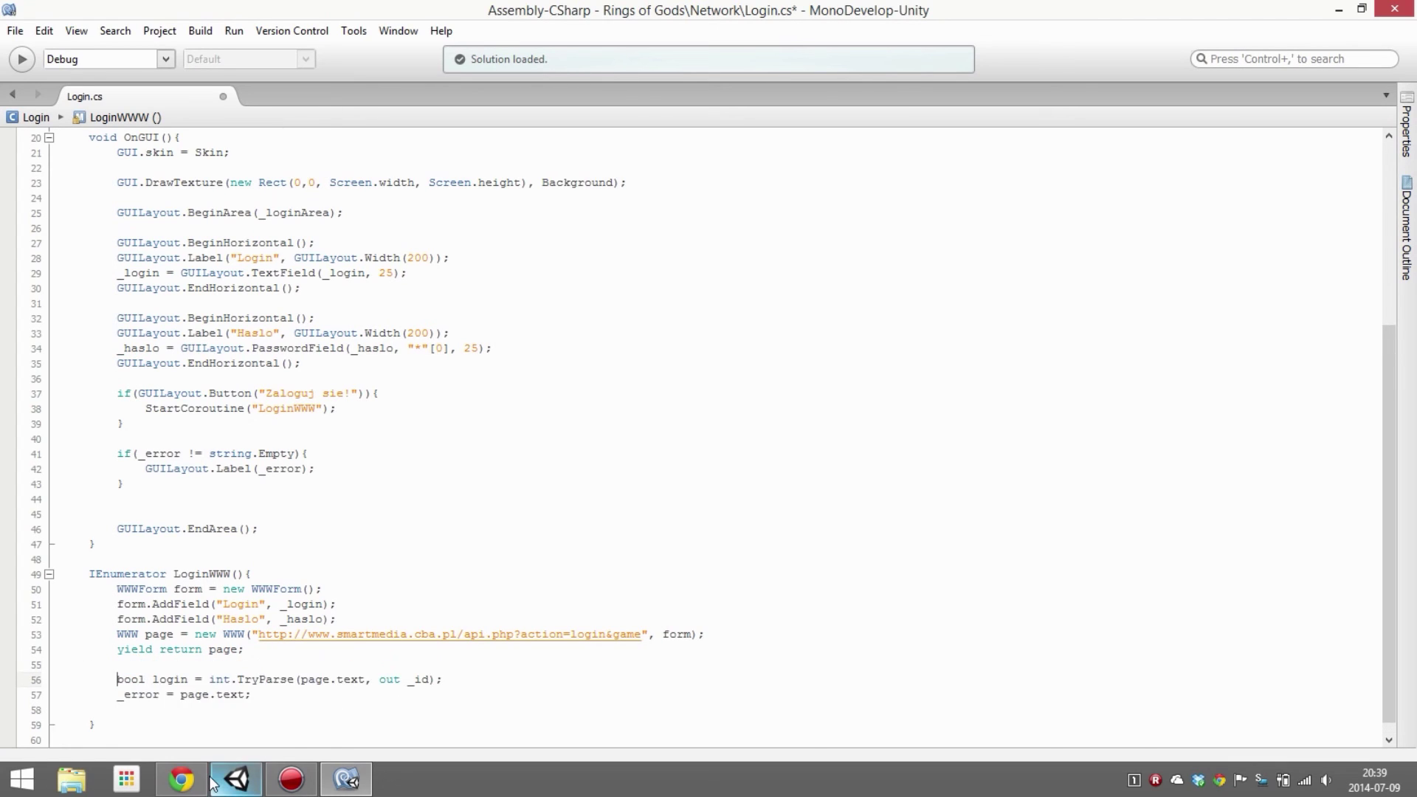
- Delete the old _error assignment line below the TryParse statement
scroll(171, 673, "down", 1)
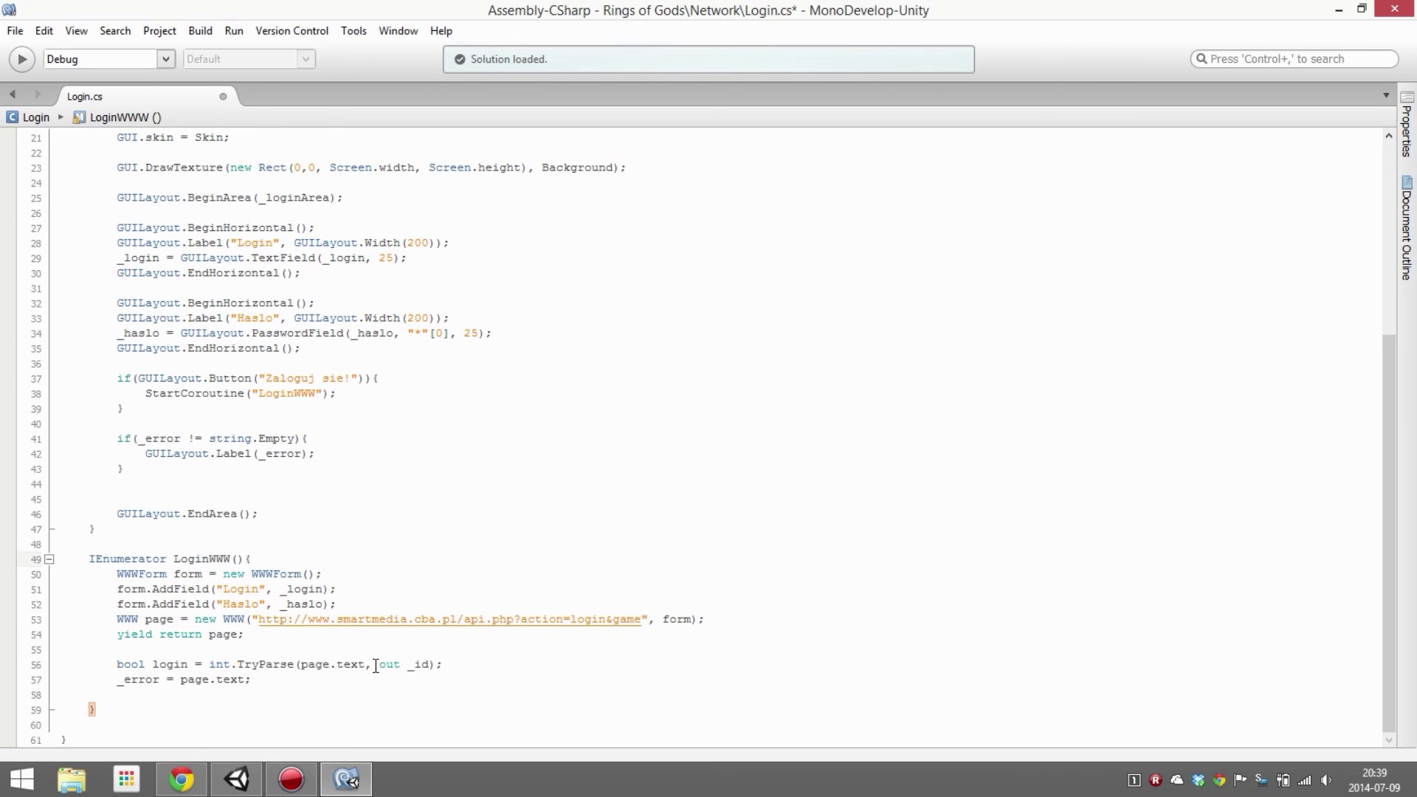
left_click_drag(373, 666, 432, 670)
left_click(450, 667)
left_click_drag(251, 680, 117, 679)
key("Delete")
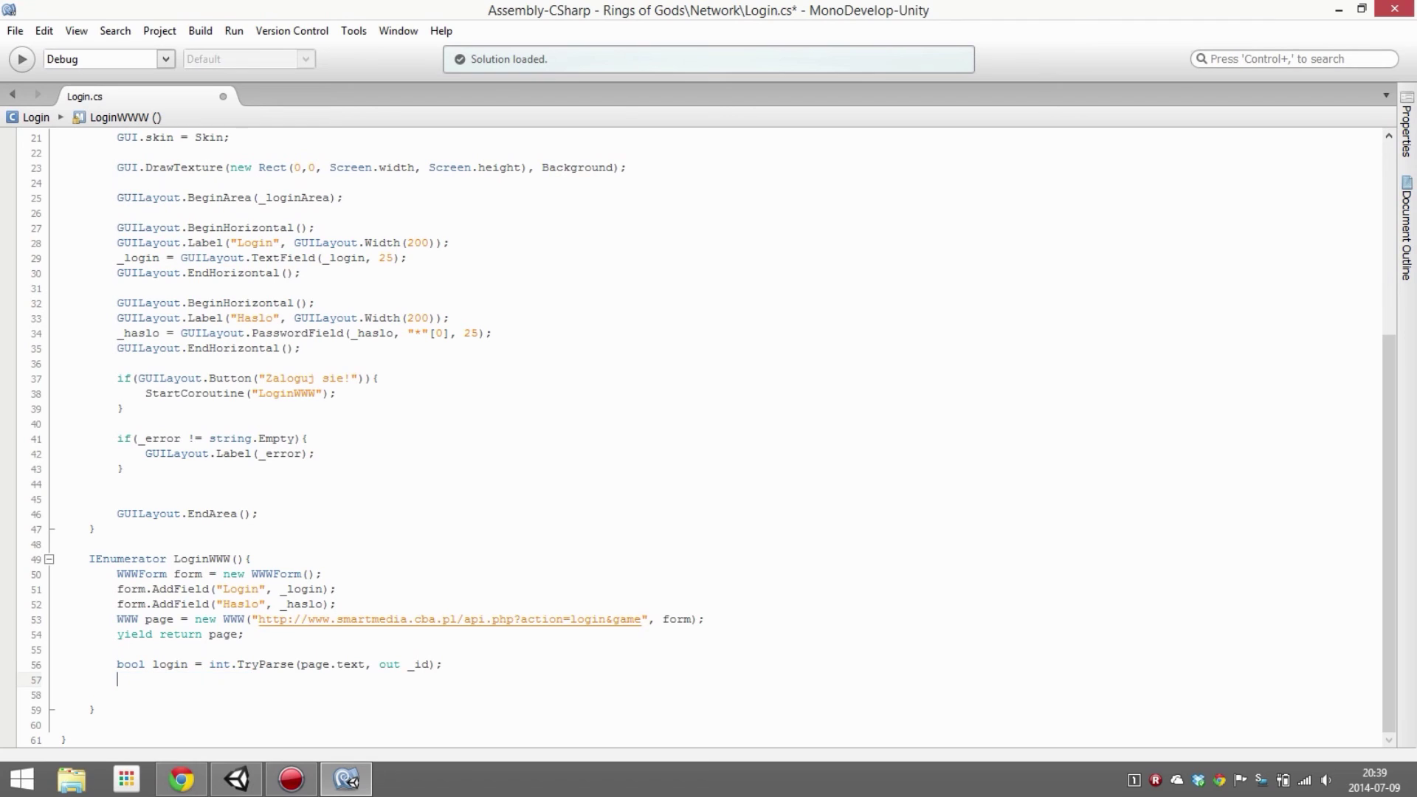
- Write 'if(login){ }else{ _error = page.text; }' and save Login.cs
type("if(")
type("loign")
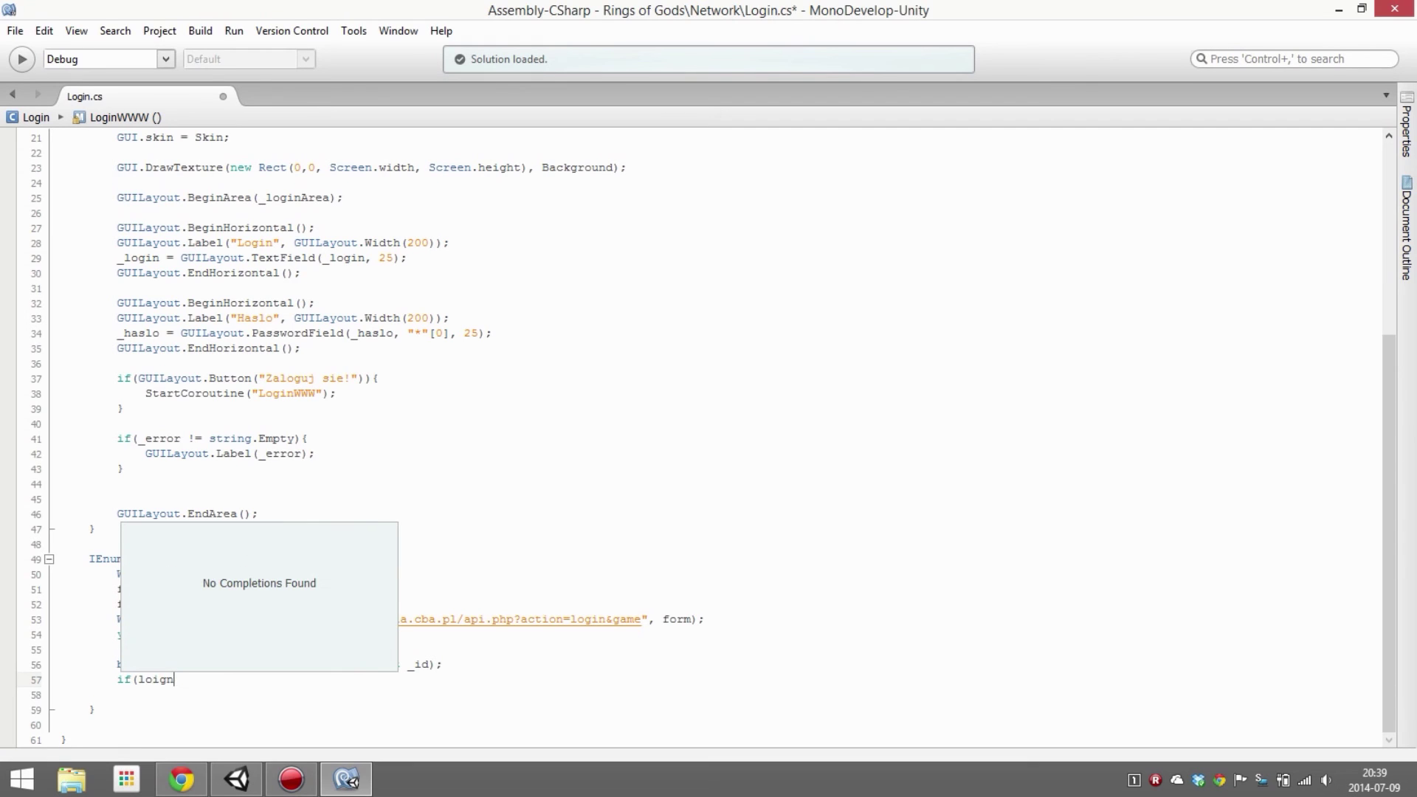
key("BackSpace")
key("BackSpace")
type("g")
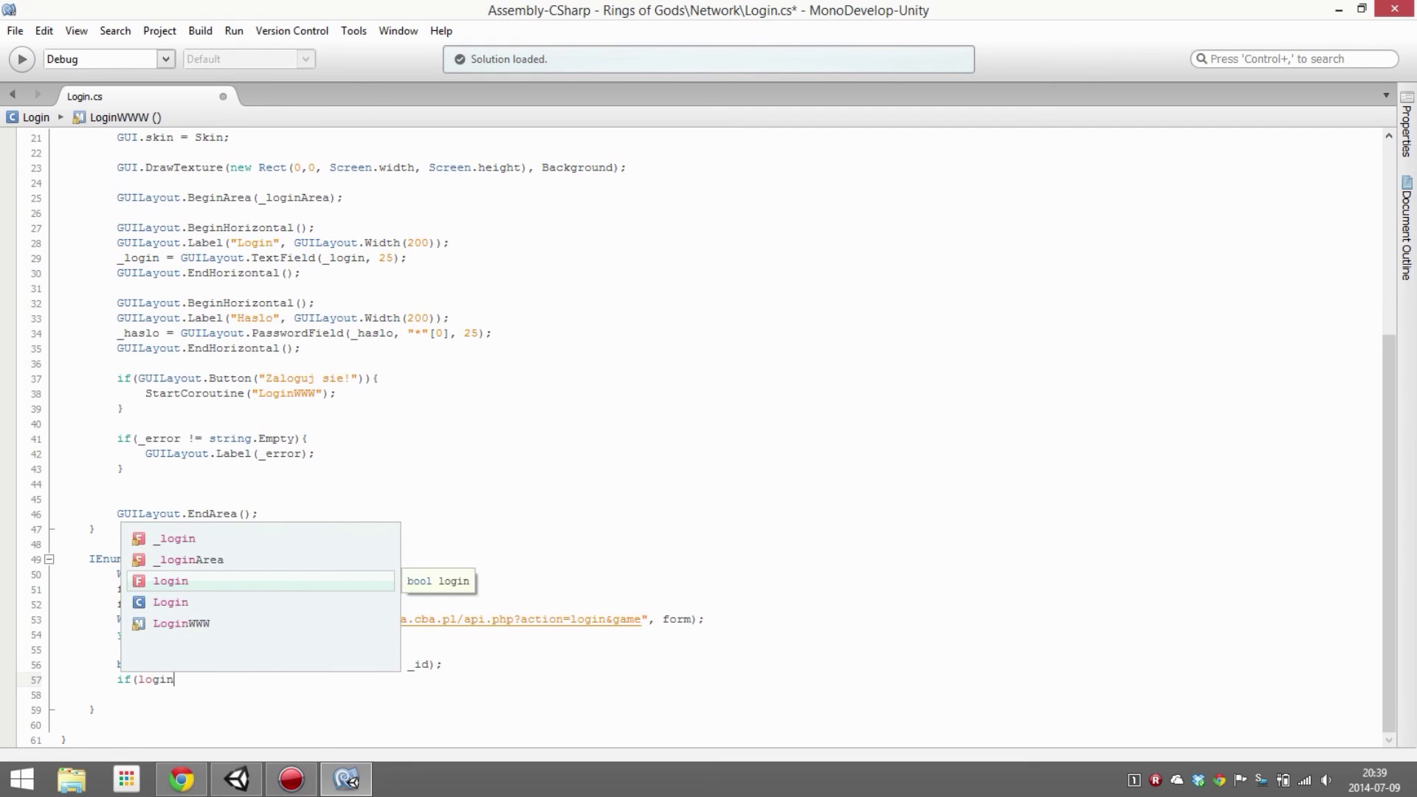
type("in){")
key("Return")
type("}else")
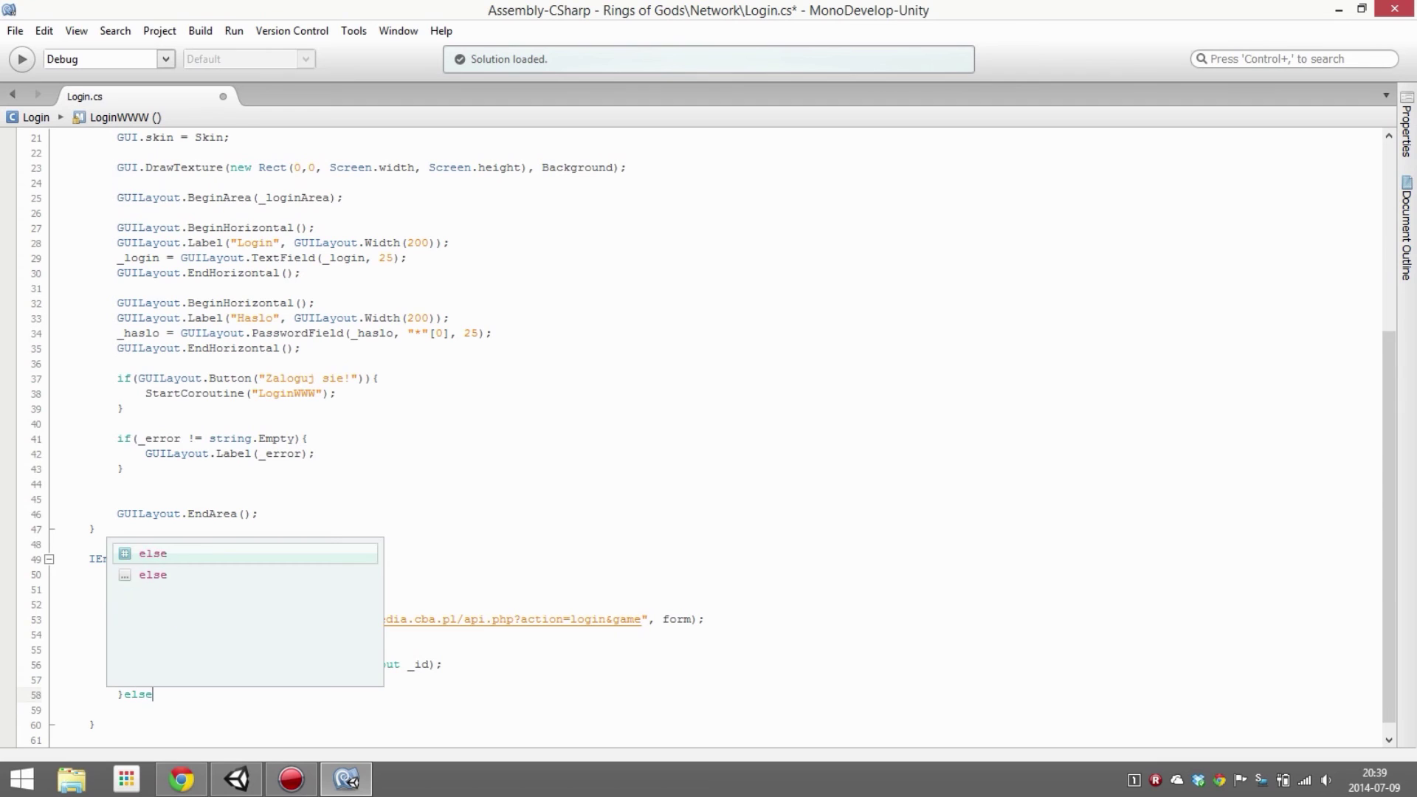
type("{")
key("Return")
type("_error = ")
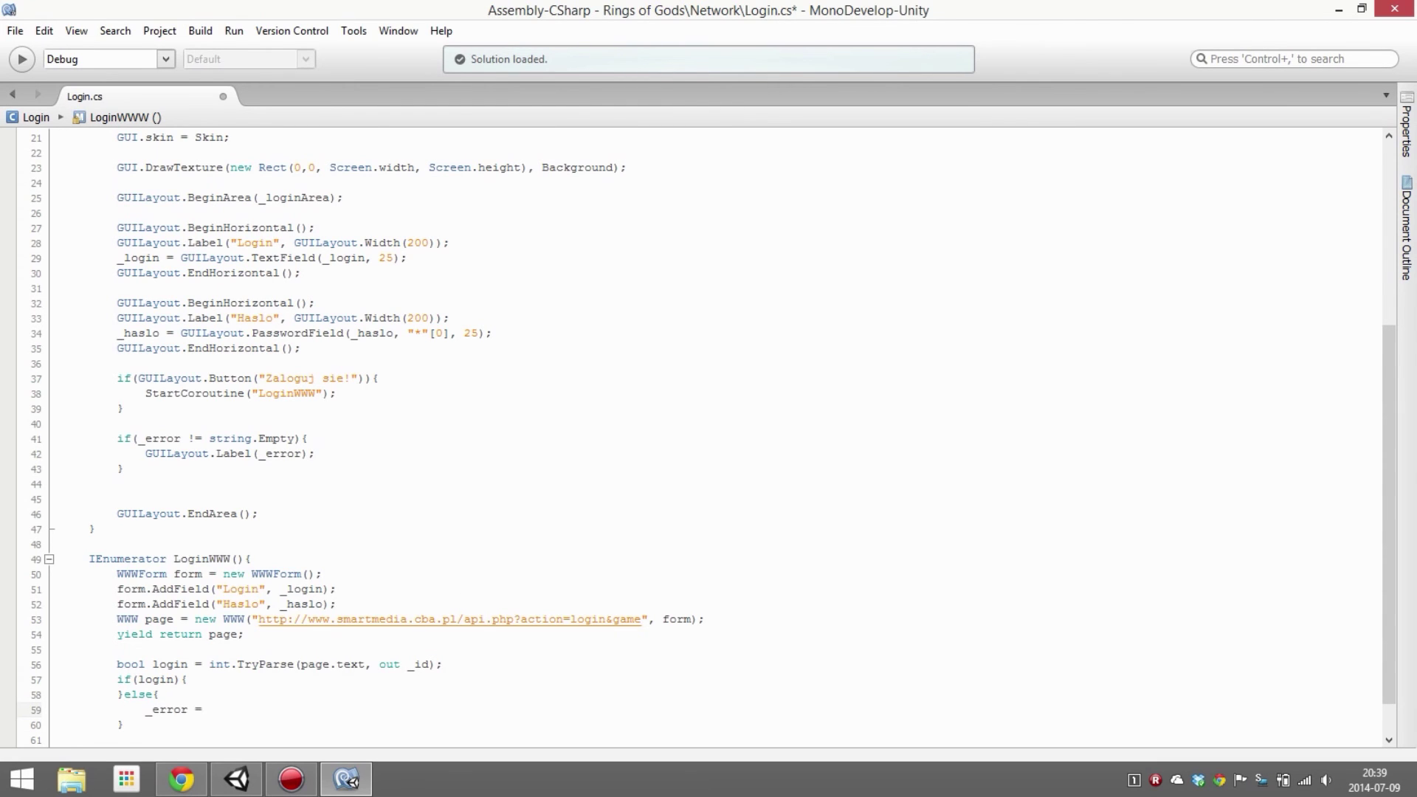
type("page.")
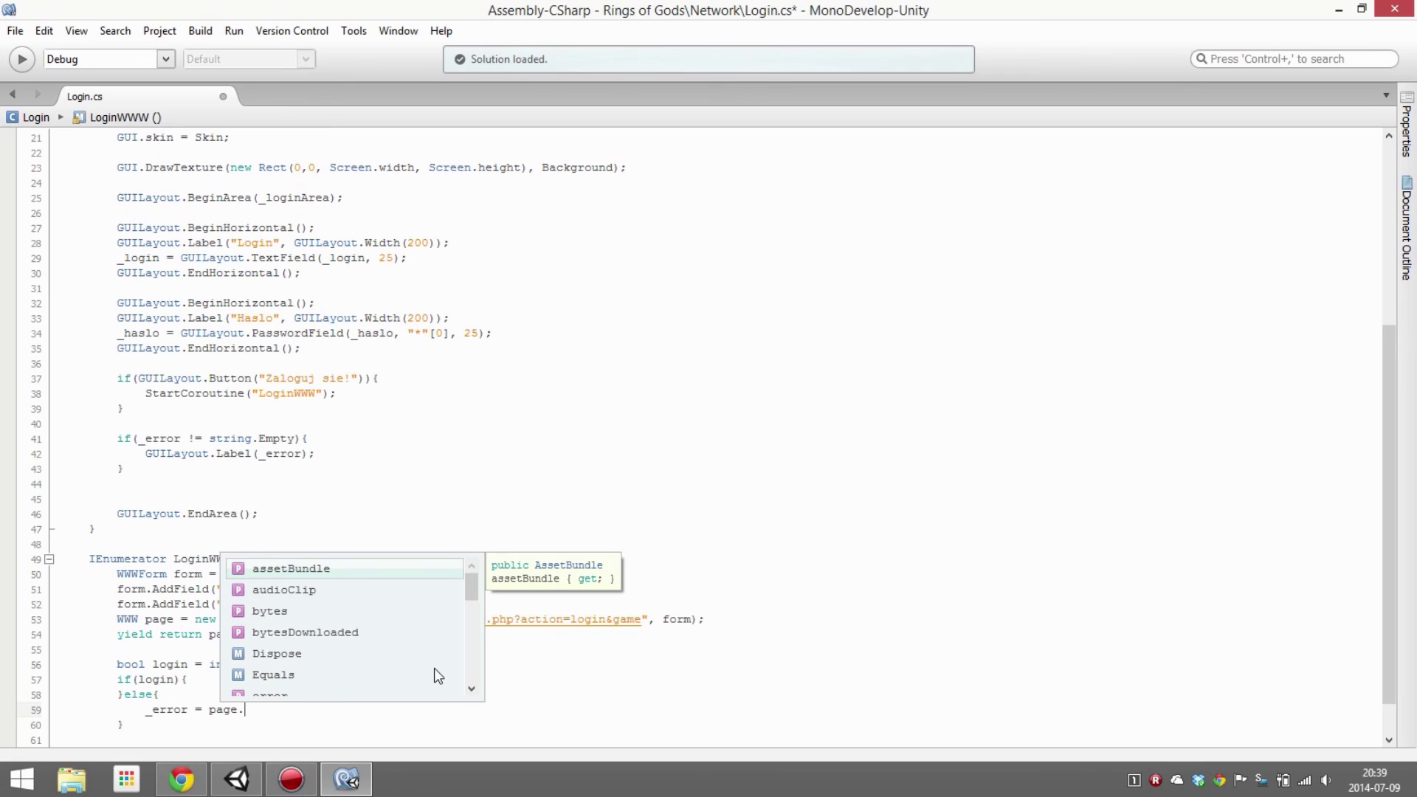
type("text;")
key("ctrl+s")
- Put 'Application.LoadLevel("Pretia");' inside the if block, correcting loadedLevel, then start Unity play mode
left_click(226, 676)
key("Return")
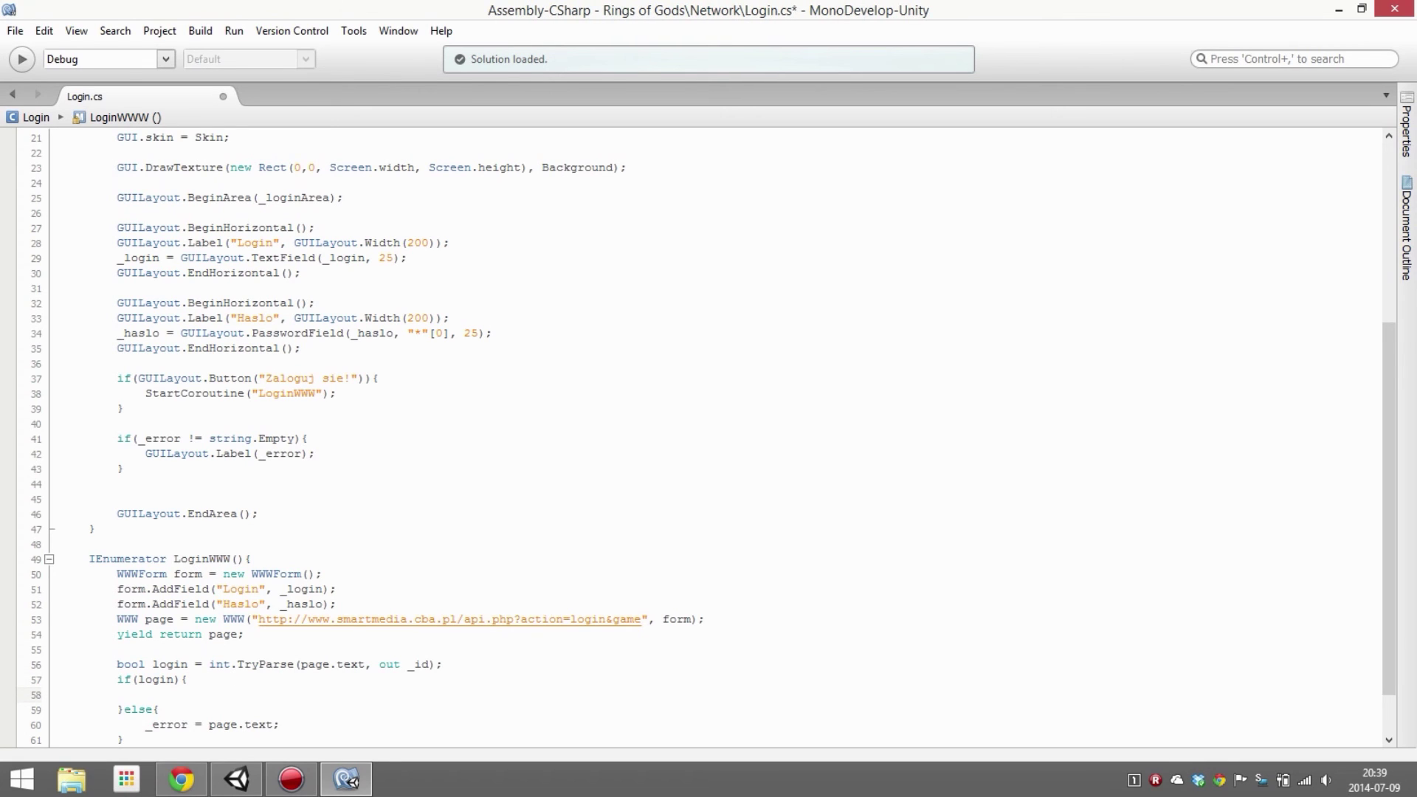
type("Application.loadedLevel(\"Pretia\"")
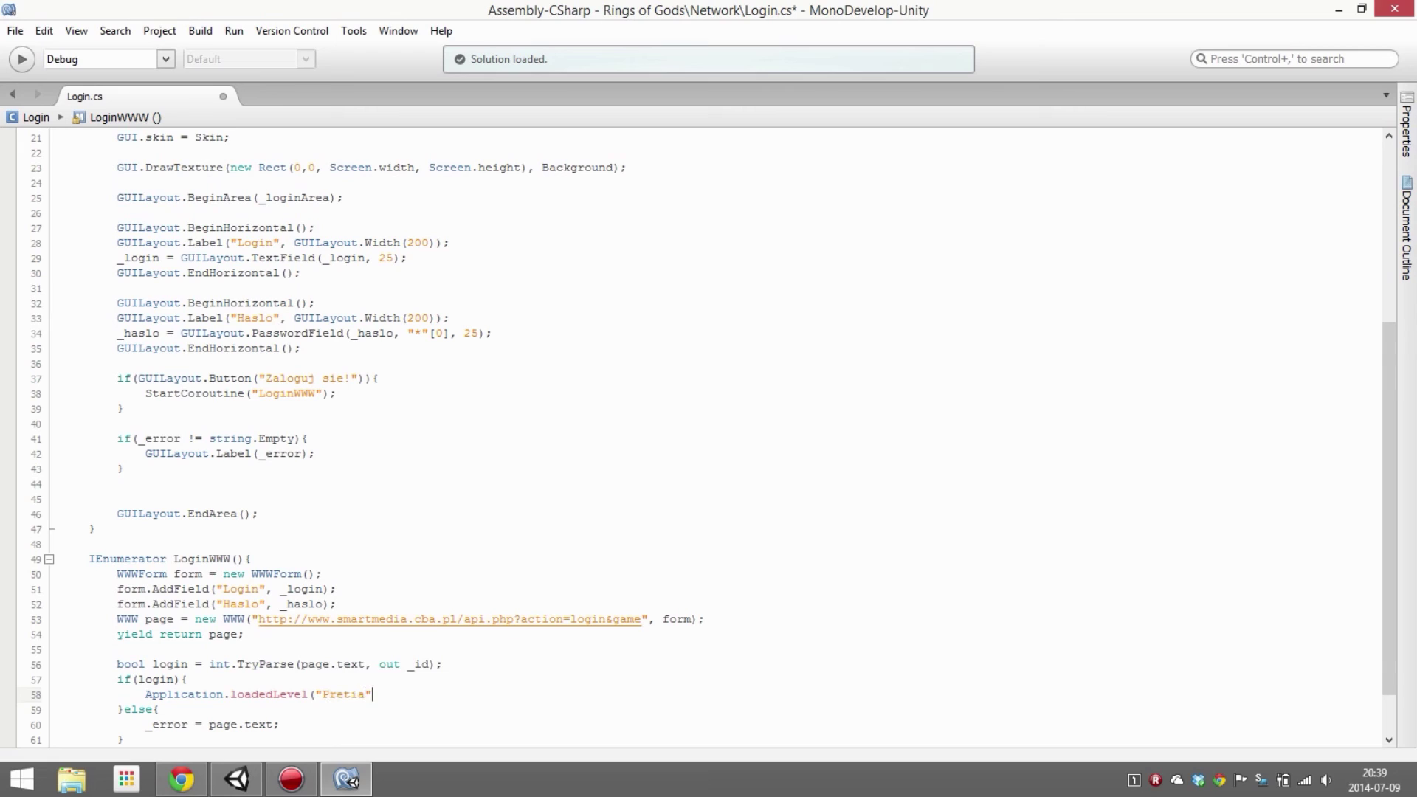
type(");")
key("ctrl+s")
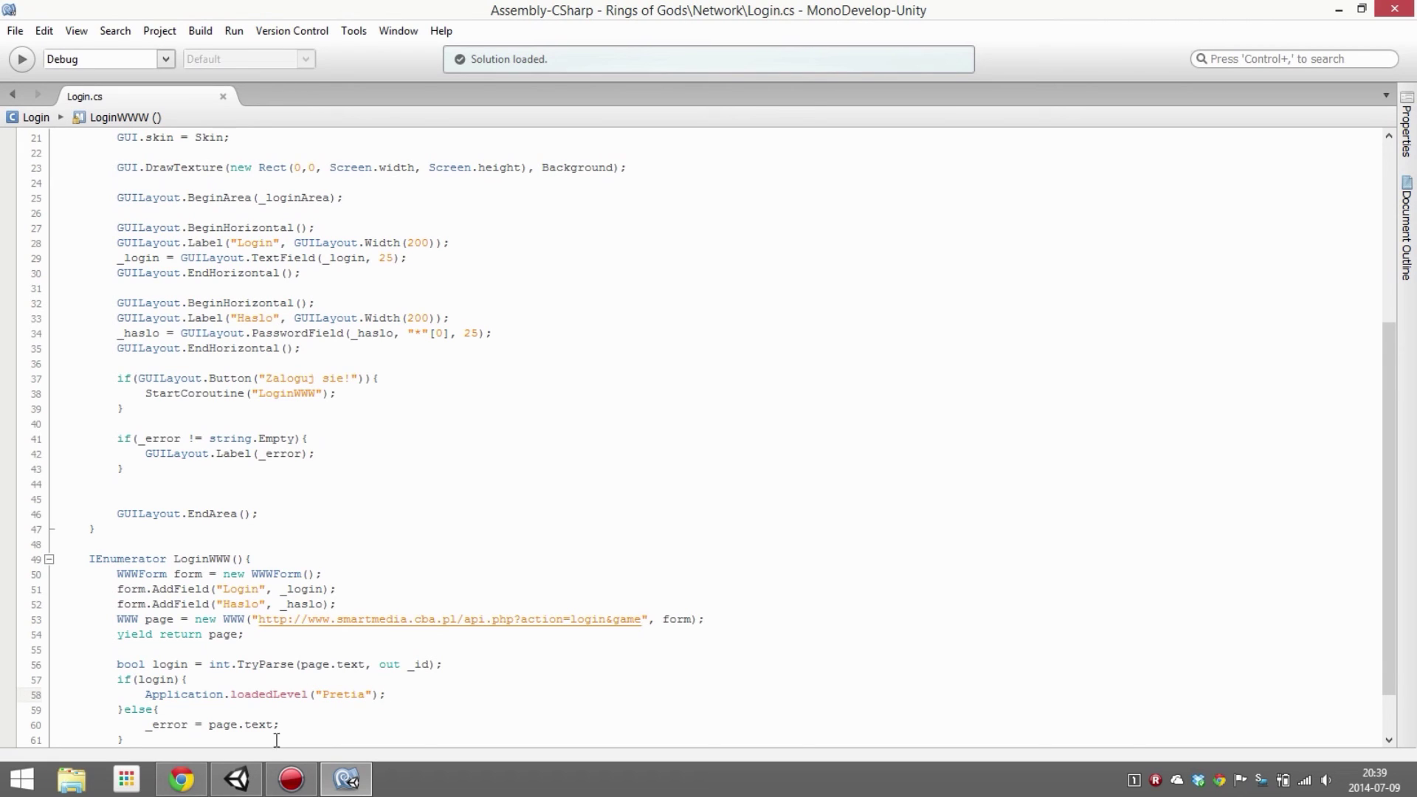
left_click_drag(302, 695, 253, 698)
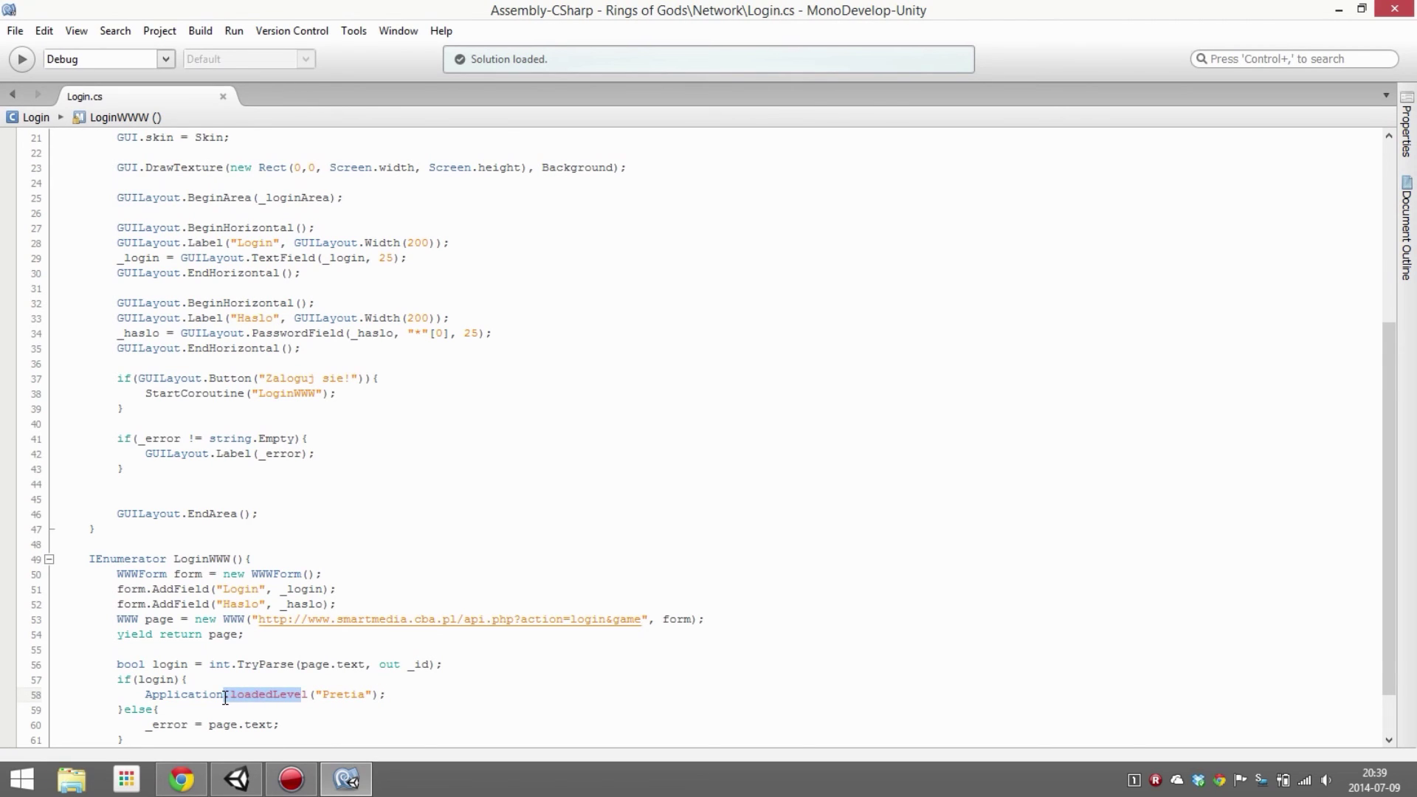
key("BackSpace")
type(".LoadLevel")
key("Return")
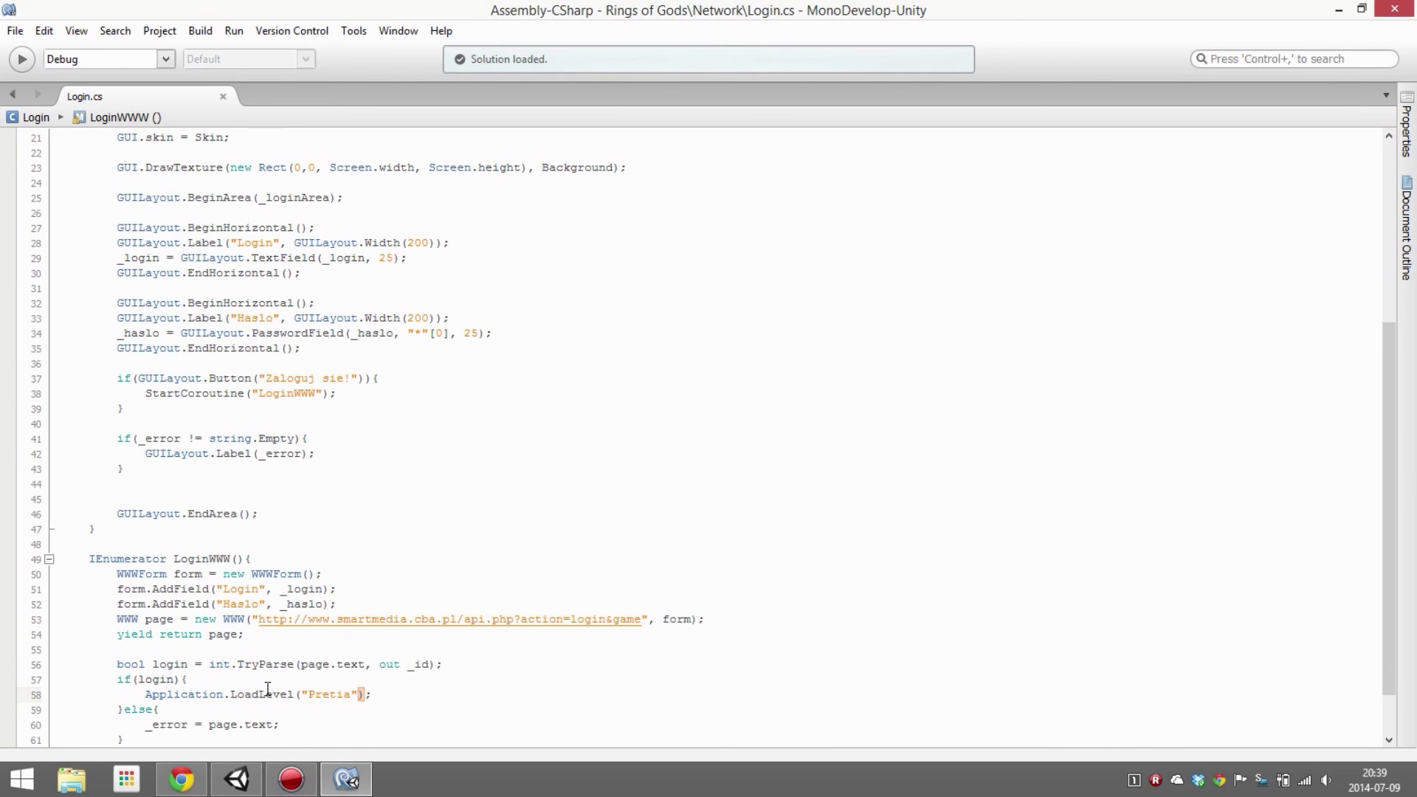
left_click(236, 779)
left_click(679, 55)
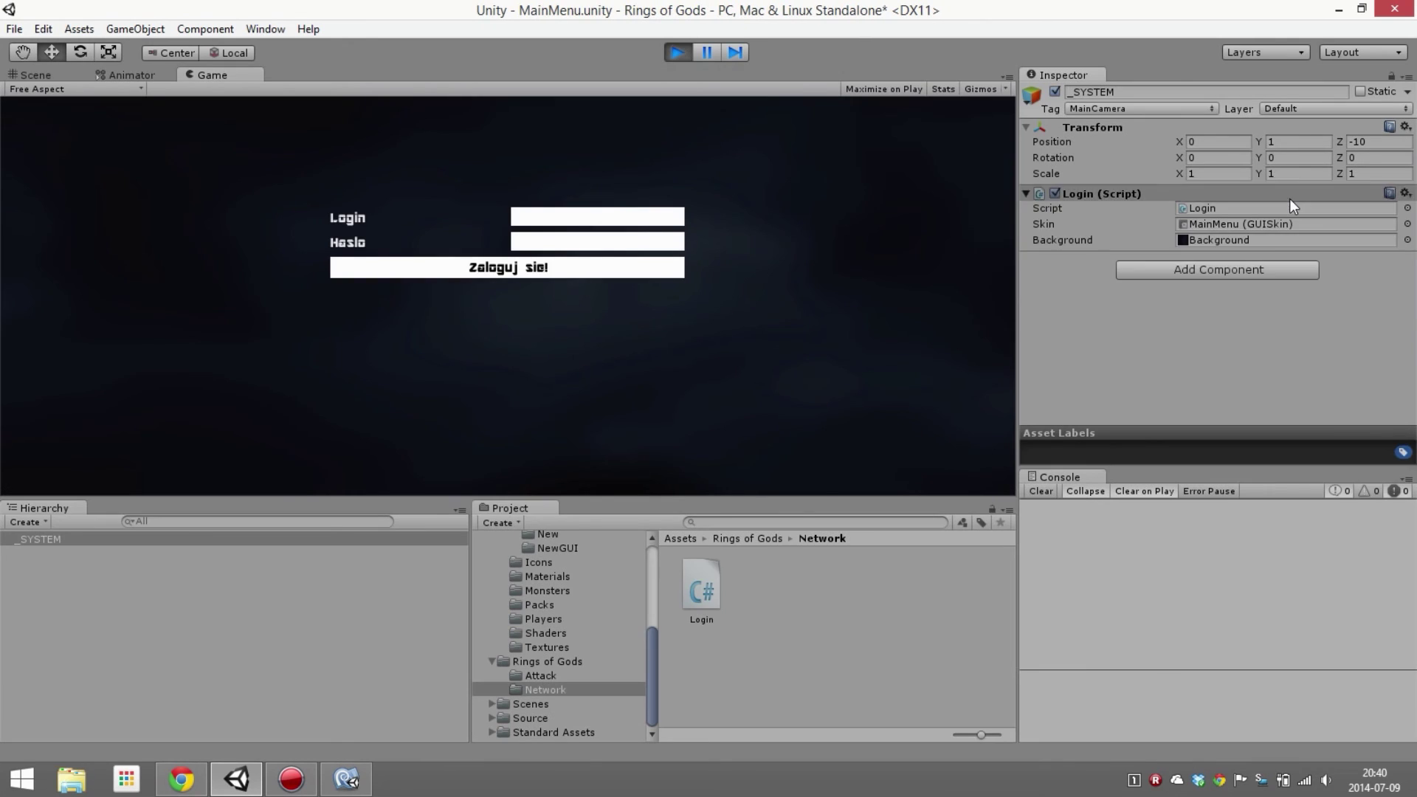
- Inspect the Login (Script) component's options, Skin and Background fields, and texture picker
left_click(1290, 197)
left_click(1371, 197)
left_click(1405, 193)
left_click(1052, 241)
left_click(1032, 221)
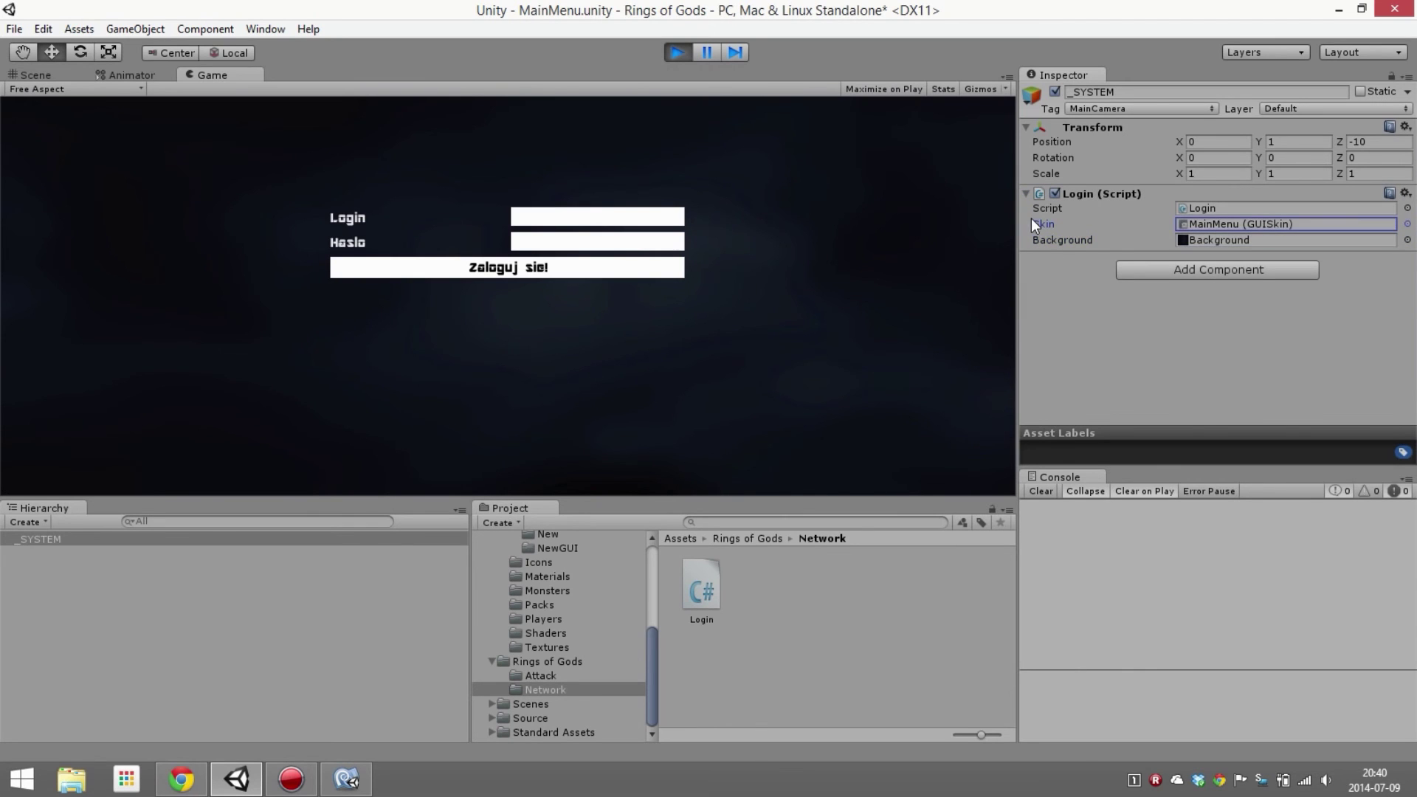
right_click(1113, 190)
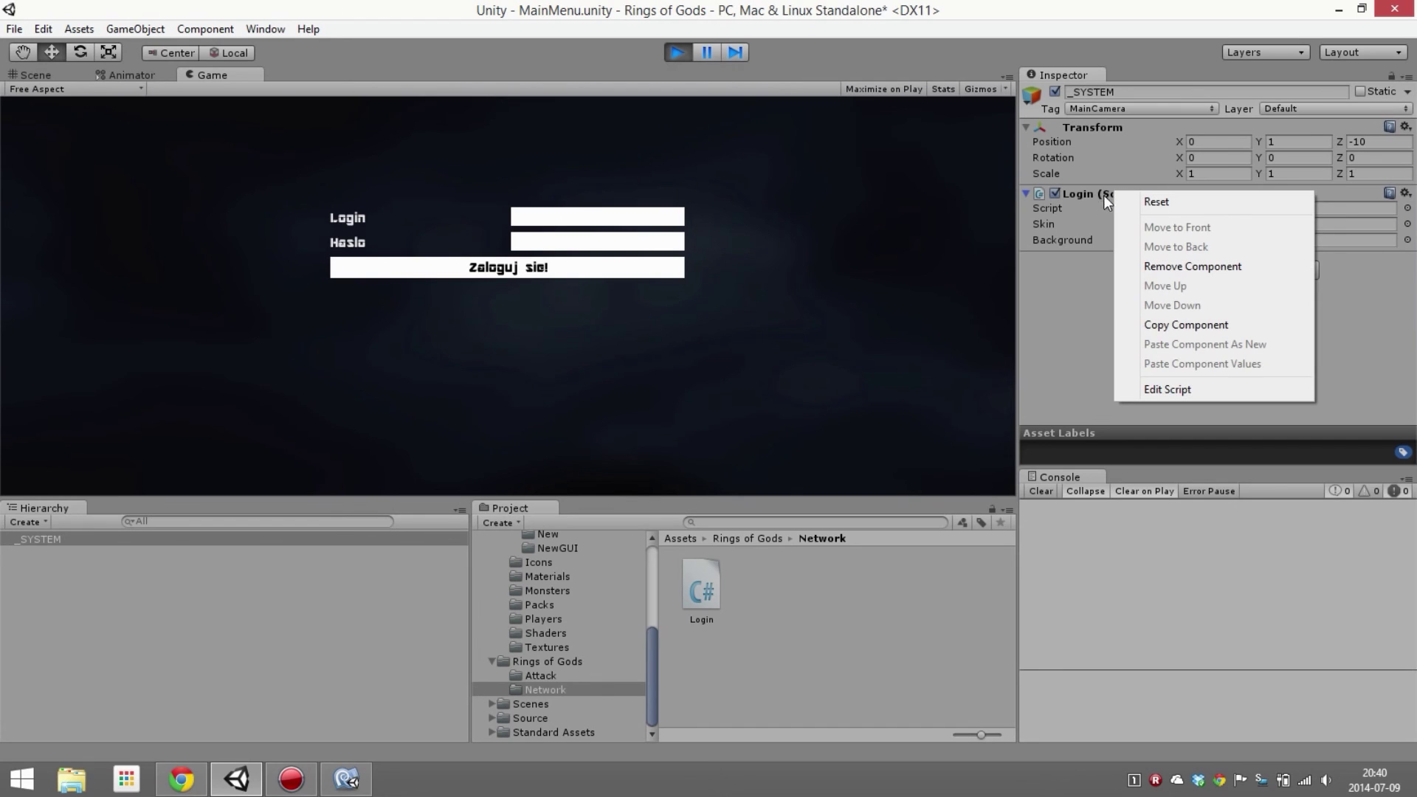
left_click(1154, 388)
left_click(1087, 241)
left_click(1407, 239)
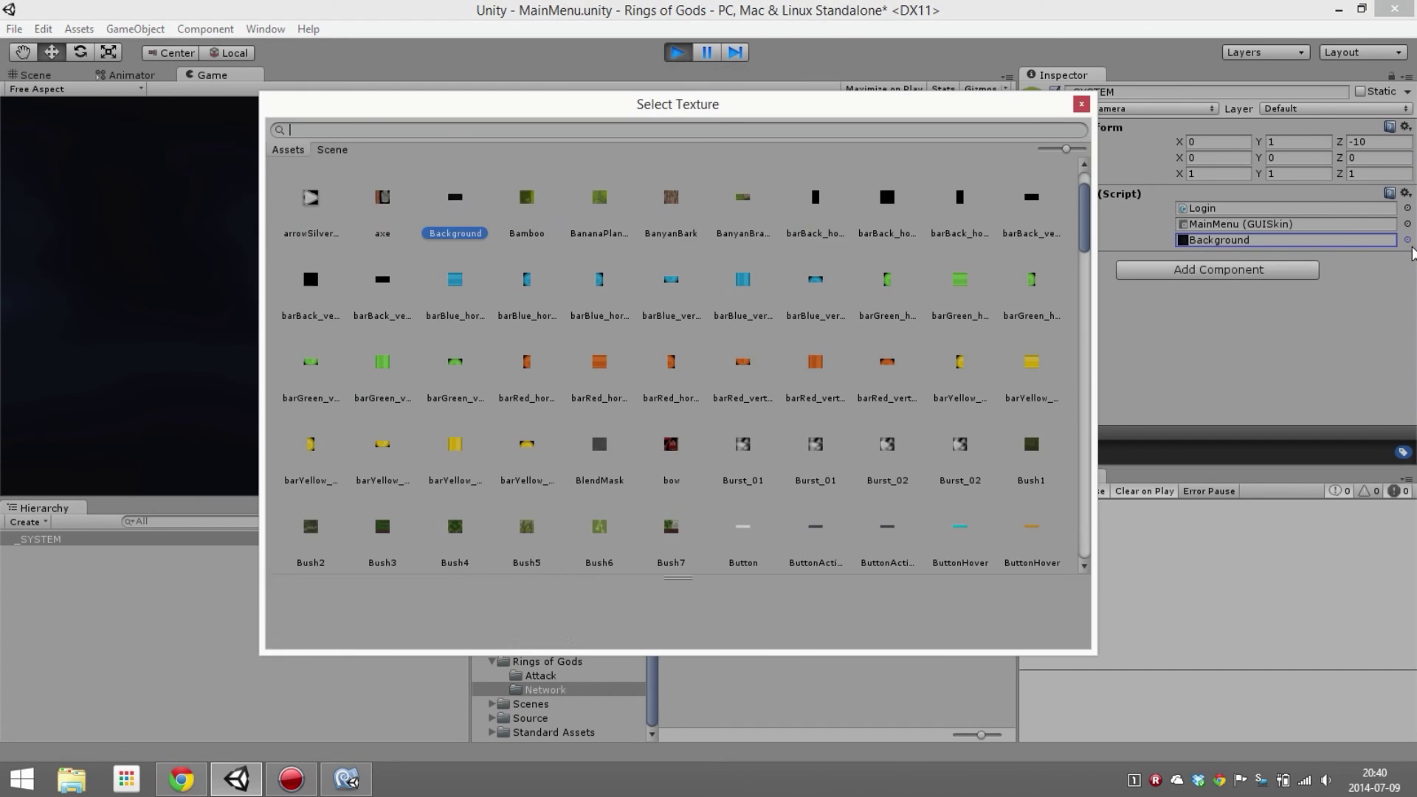
key("Escape")
- View the MonoBehaviour scripting reference and addable components, then focus the game's login field
left_click(1283, 197)
left_click(1282, 197)
left_click(1385, 195)
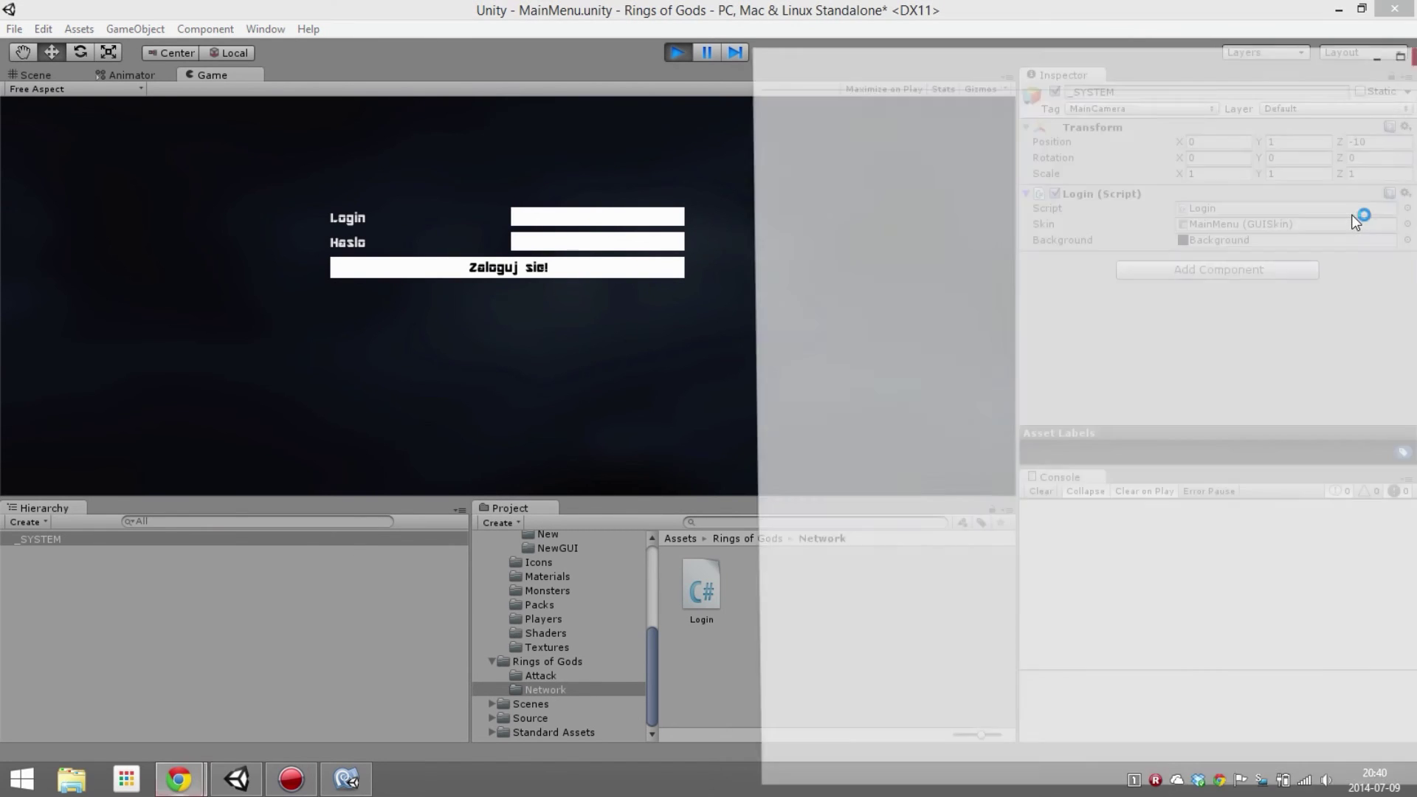
left_click(1105, 158)
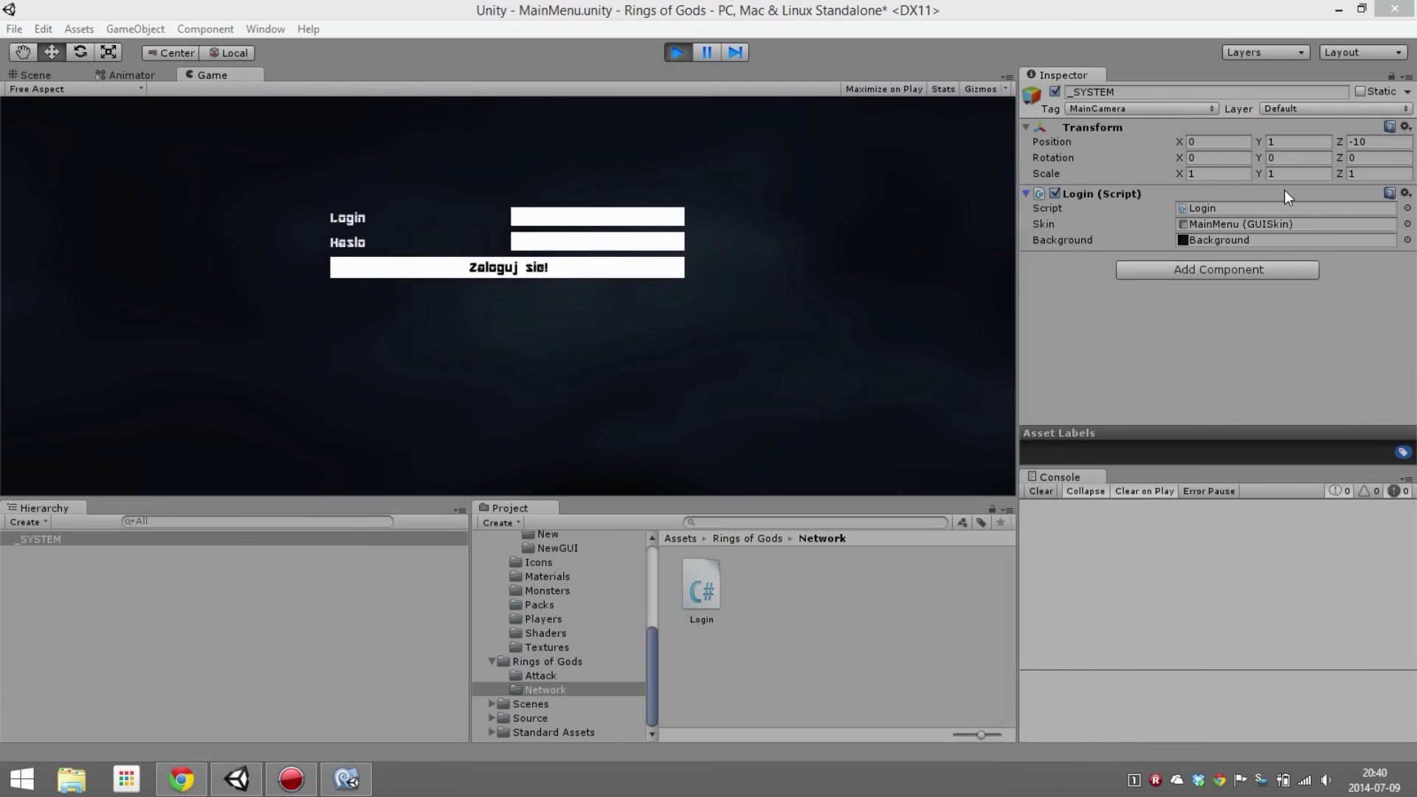
right_click(1286, 192)
left_click(1141, 250)
left_click(1123, 277)
left_click(1081, 280)
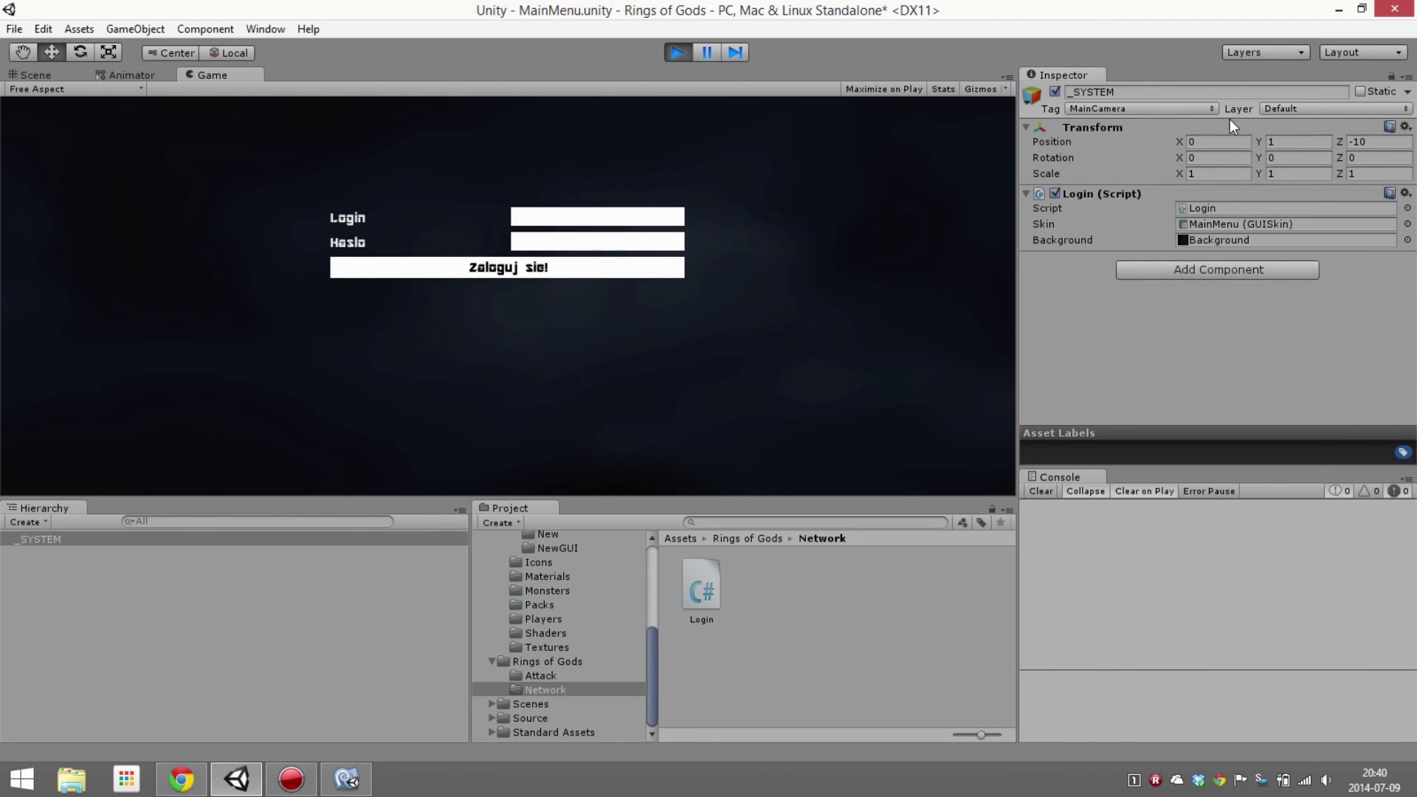
left_click(566, 220)
- Enter the account's login name and password, submit Zaloguj sie! repeatedly, then return to Login.cs
type("czubeka2")
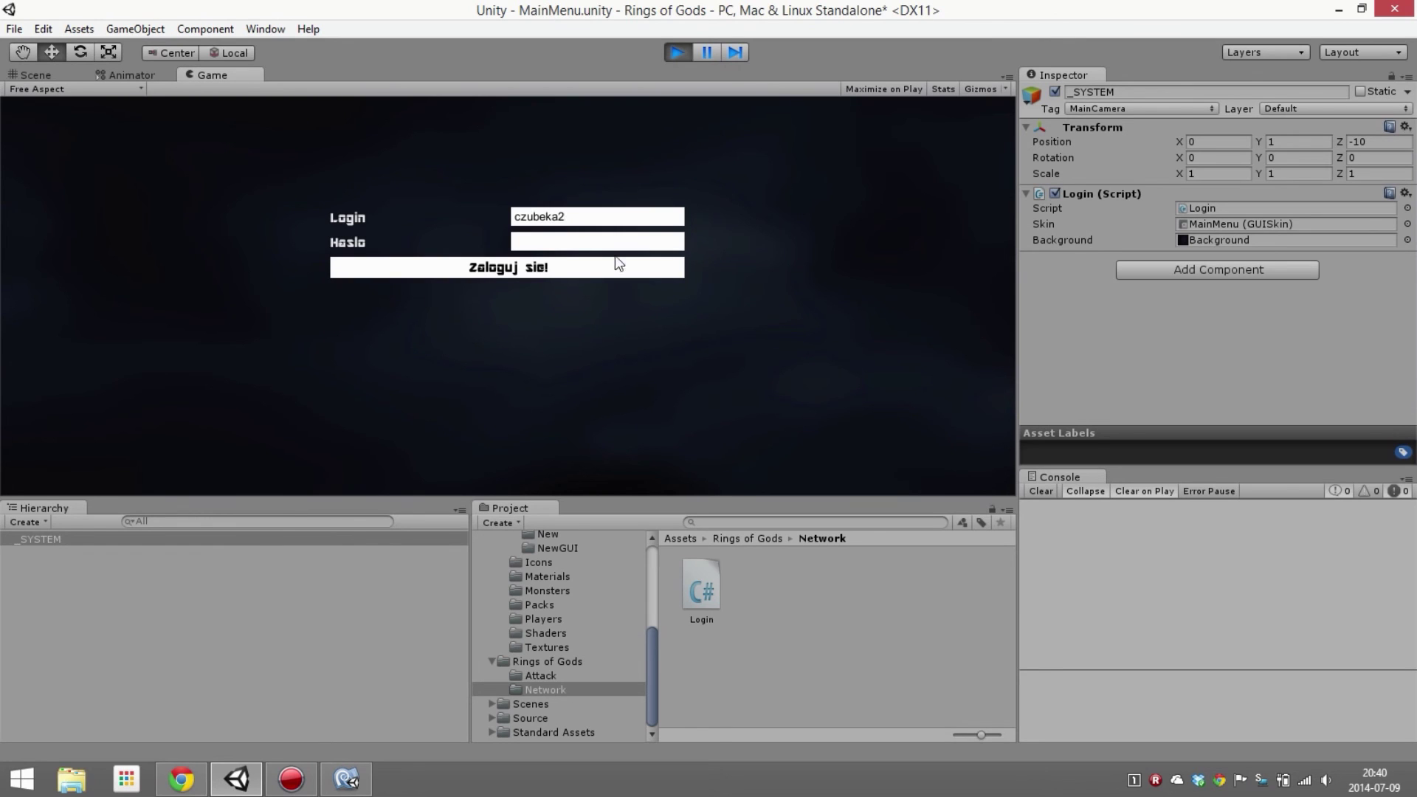
left_click(618, 263)
type("*****")
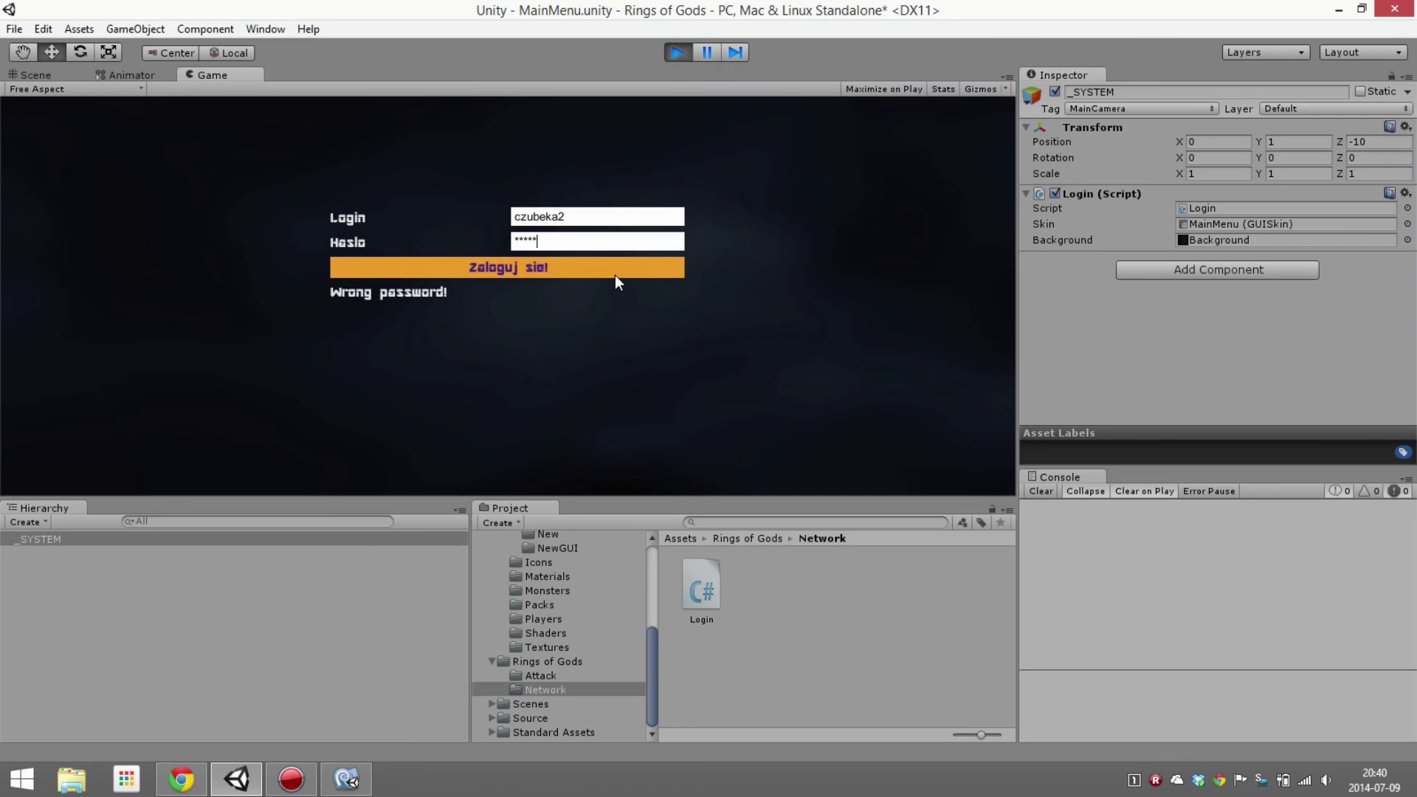
left_click(617, 274)
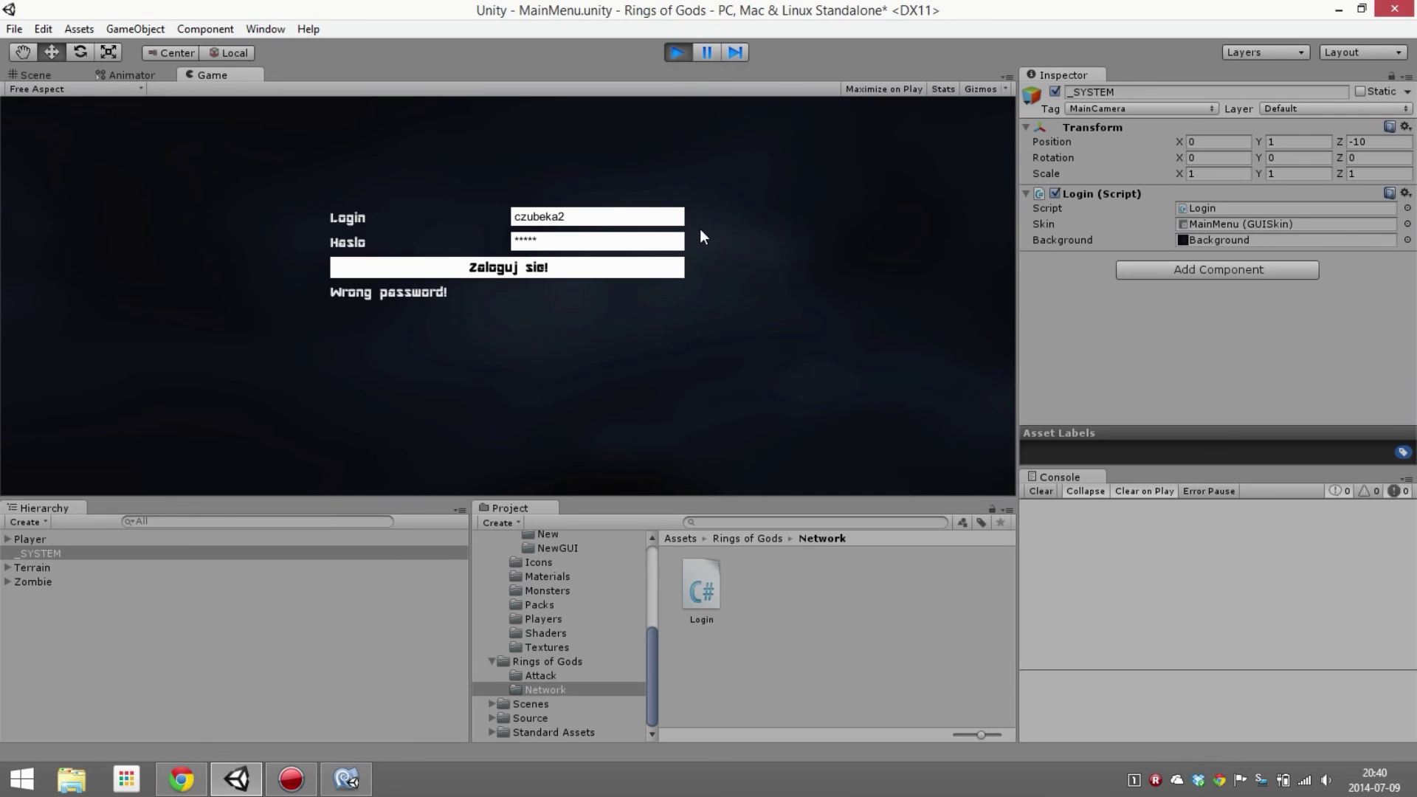
key("BackSpace")
key("BackSpace")
key("BackSpace")
key("BackSpace")
type("*****")
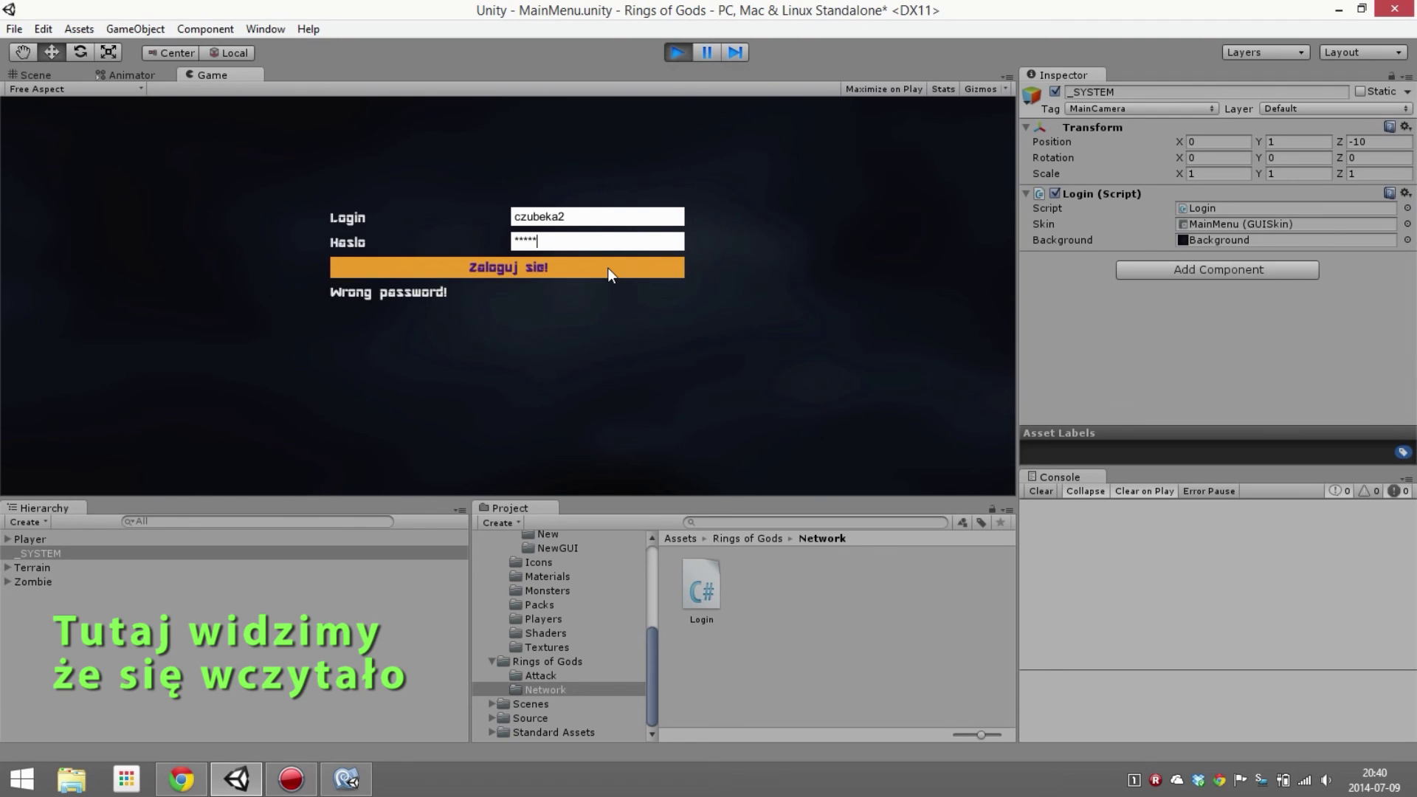
left_click(608, 267)
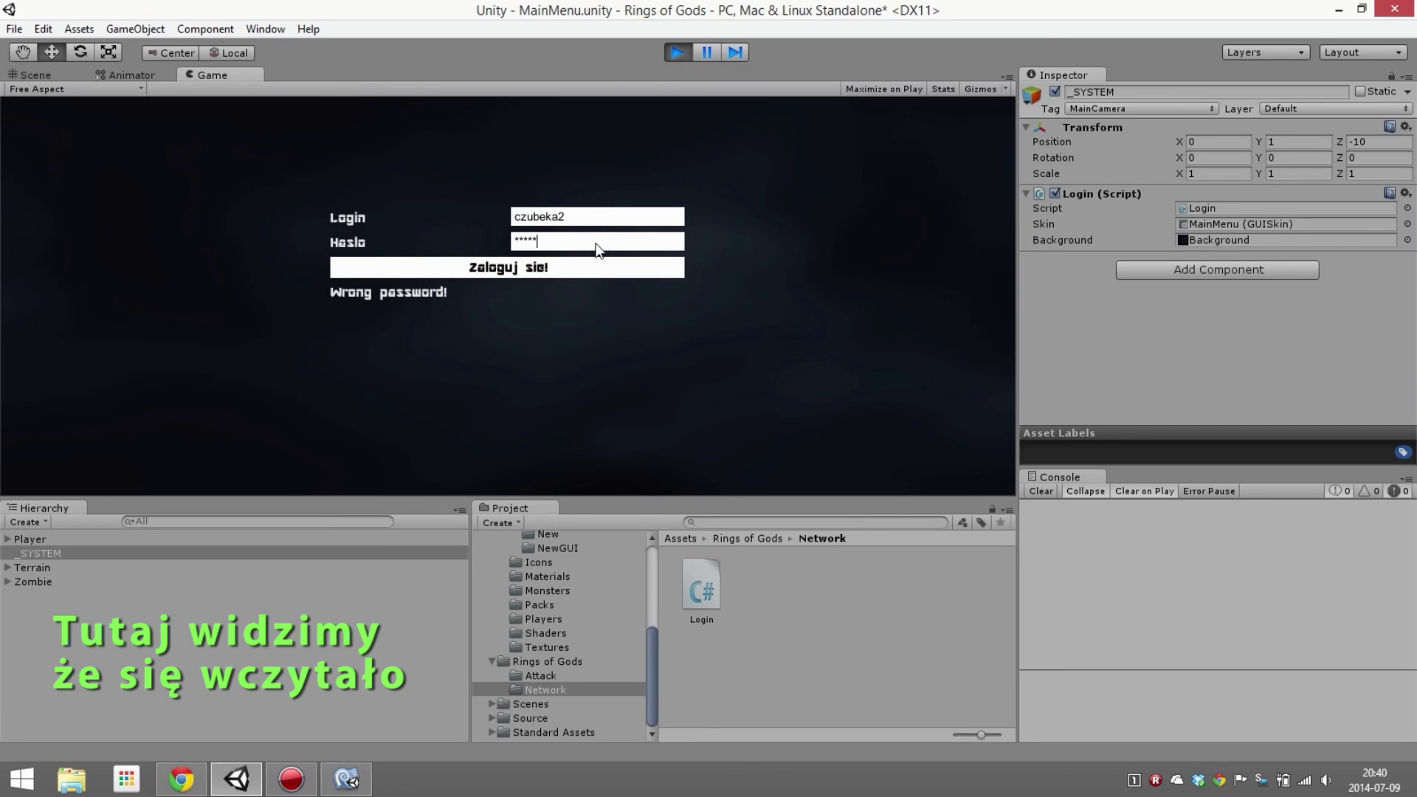
left_click(552, 268)
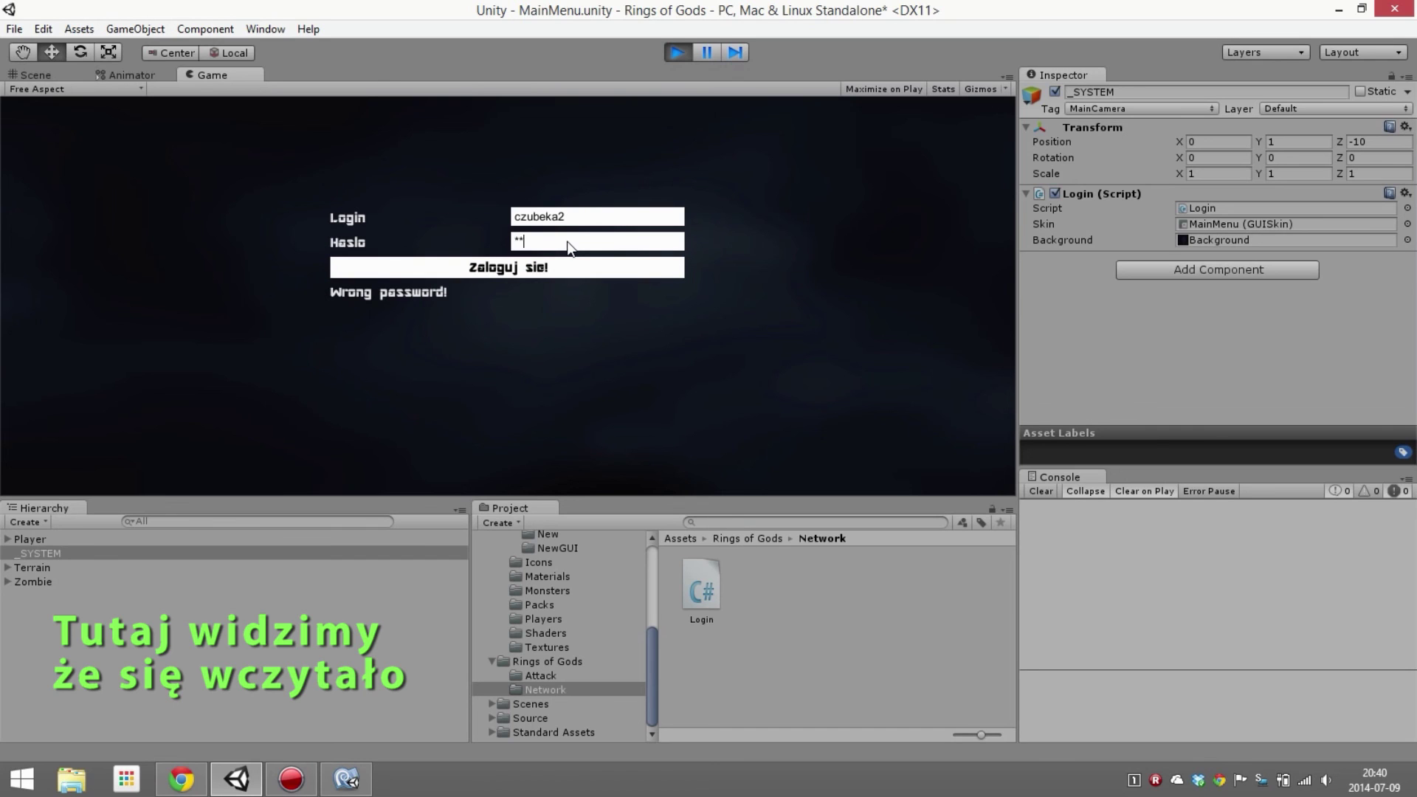
type("***")
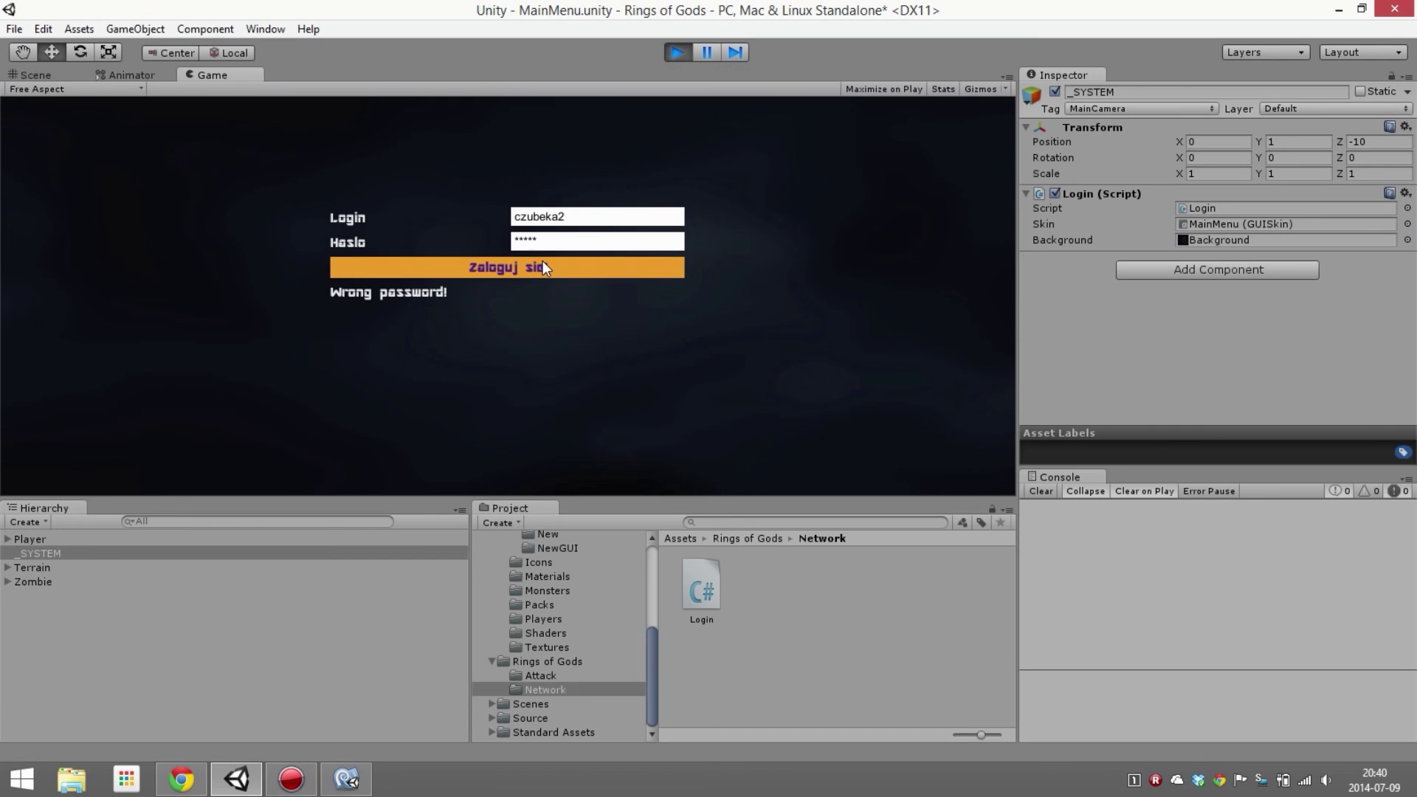
left_click(362, 778)
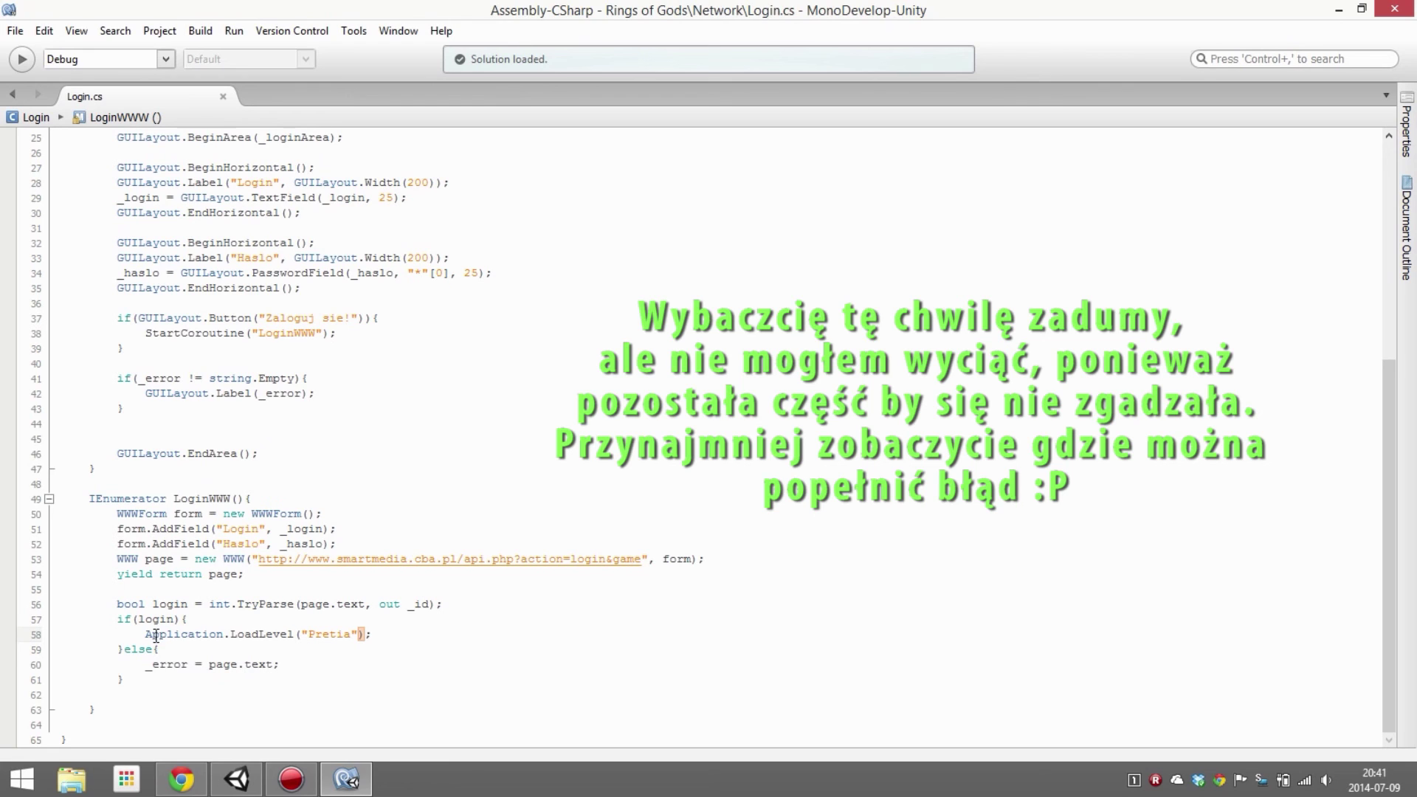
- Add the field 'private bool _logged = false;' after the _id declaration
left_click(237, 622)
left_click(116, 620)
key("Return")
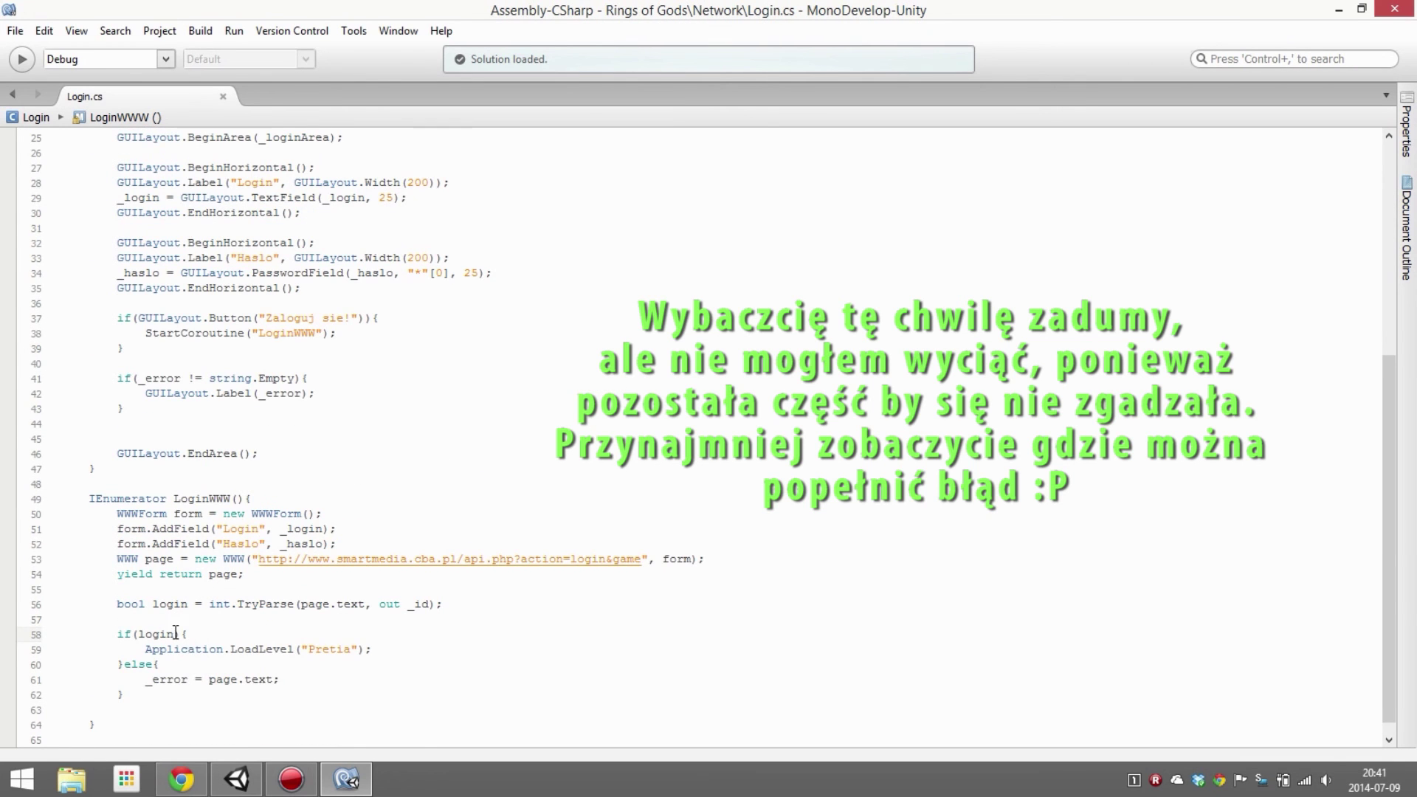
scroll(410, 641, "up", 6)
scroll(384, 443, "up", 2)
left_click(207, 331)
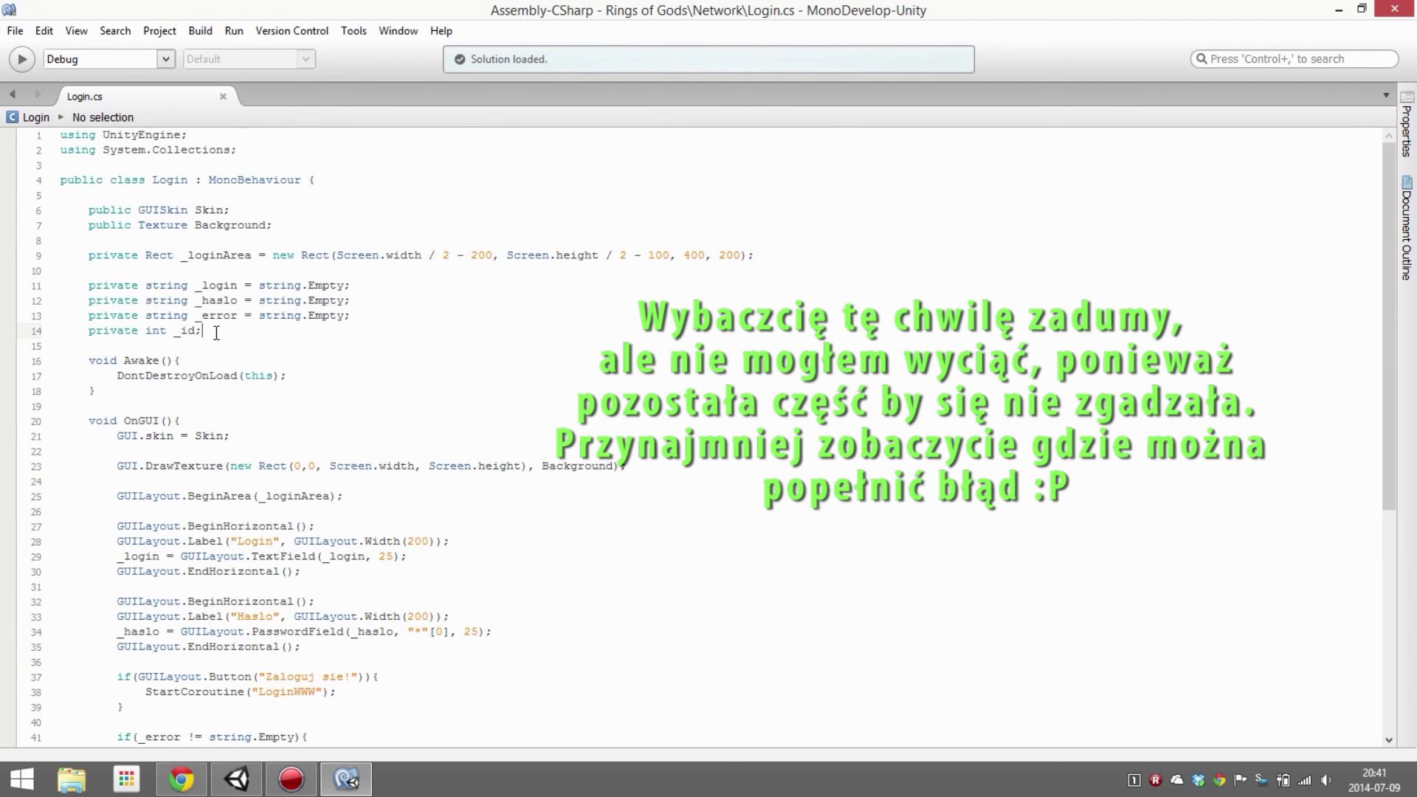
key("Return")
type("private ")
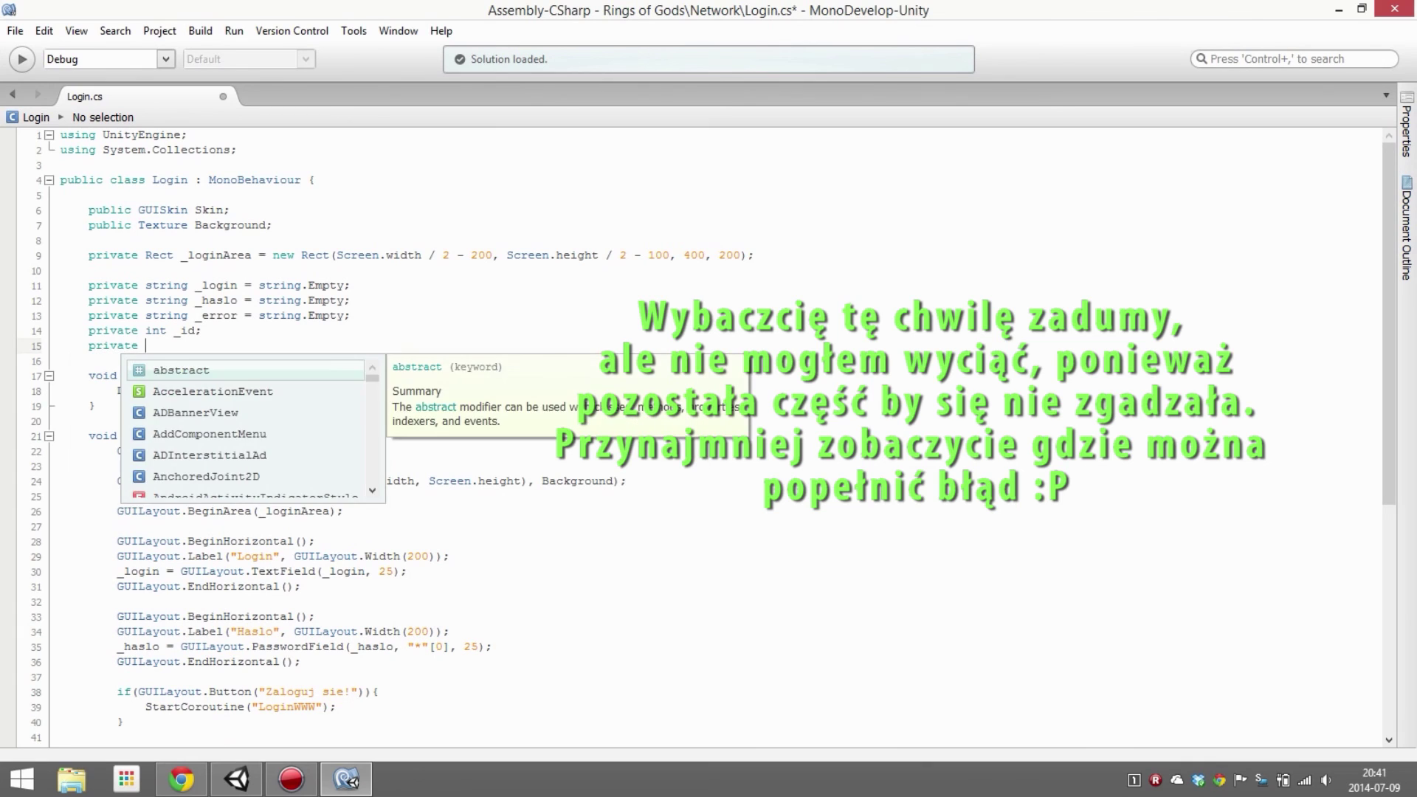
type("bool _logged = ")
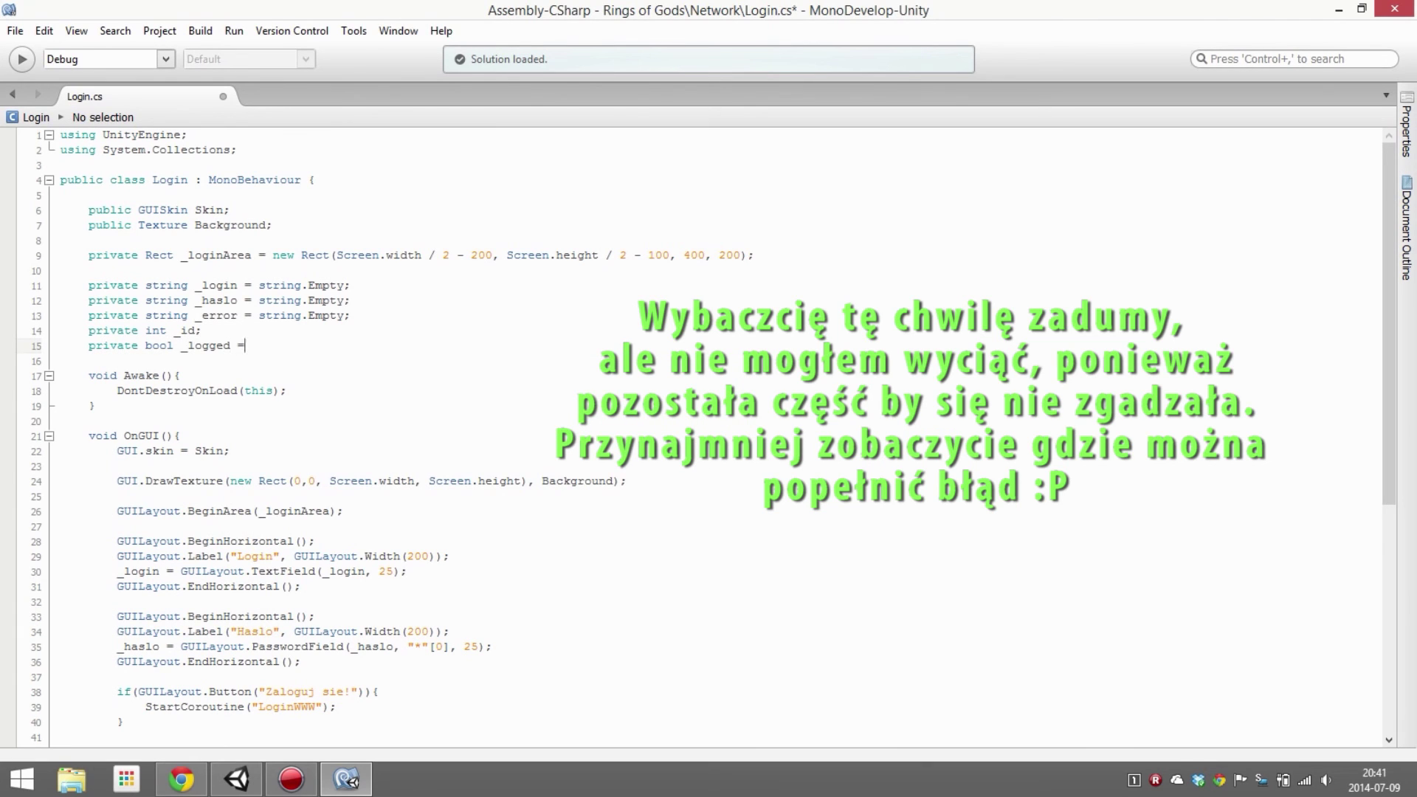
type("false;")
- Open an 'if(!_logged){' block in OnGUI just before BeginArea
scroll(221, 328, "down", 6)
scroll(225, 325, "up", 2)
scroll(233, 317, "down", 3)
scroll(235, 313, "up", 3)
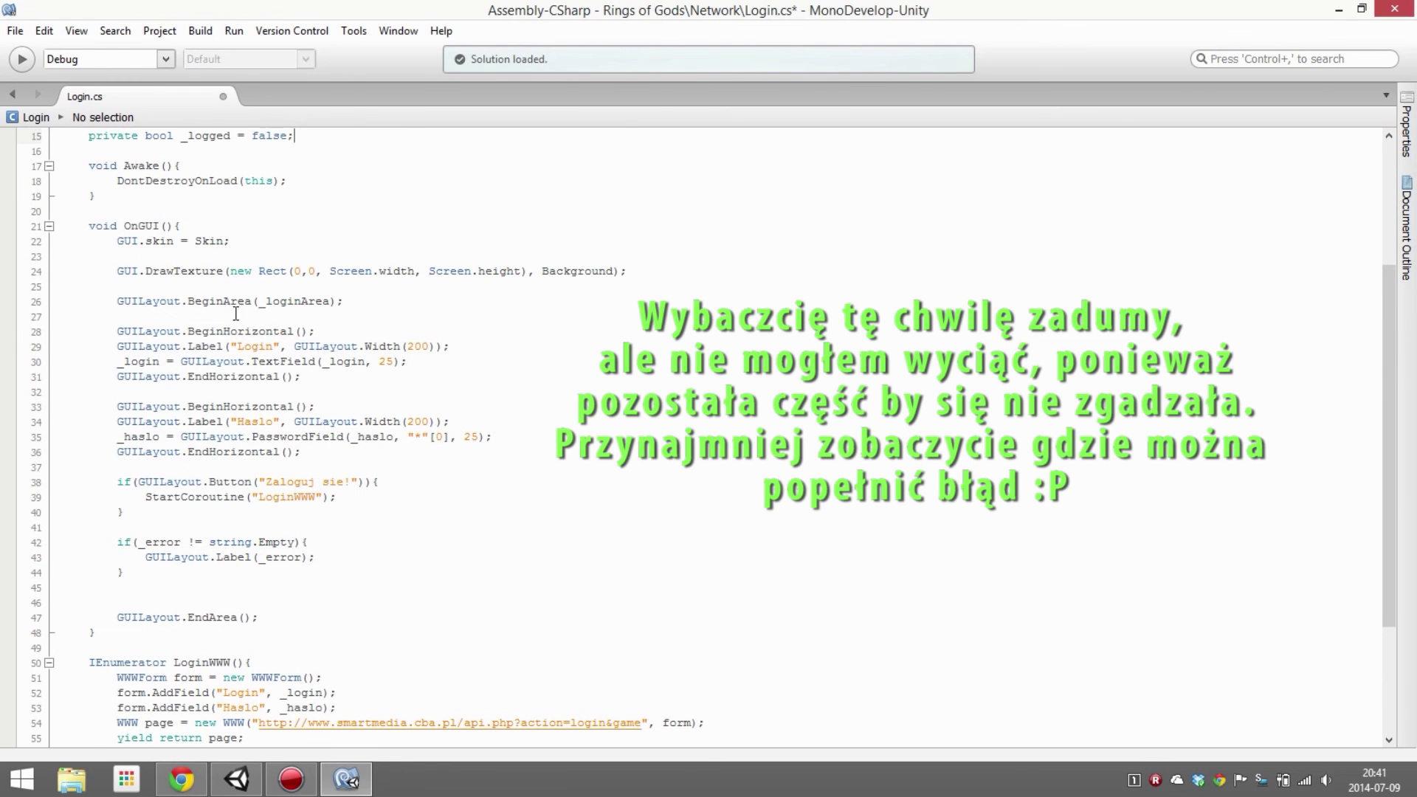
left_click(183, 255)
key("Down")
key("Down")
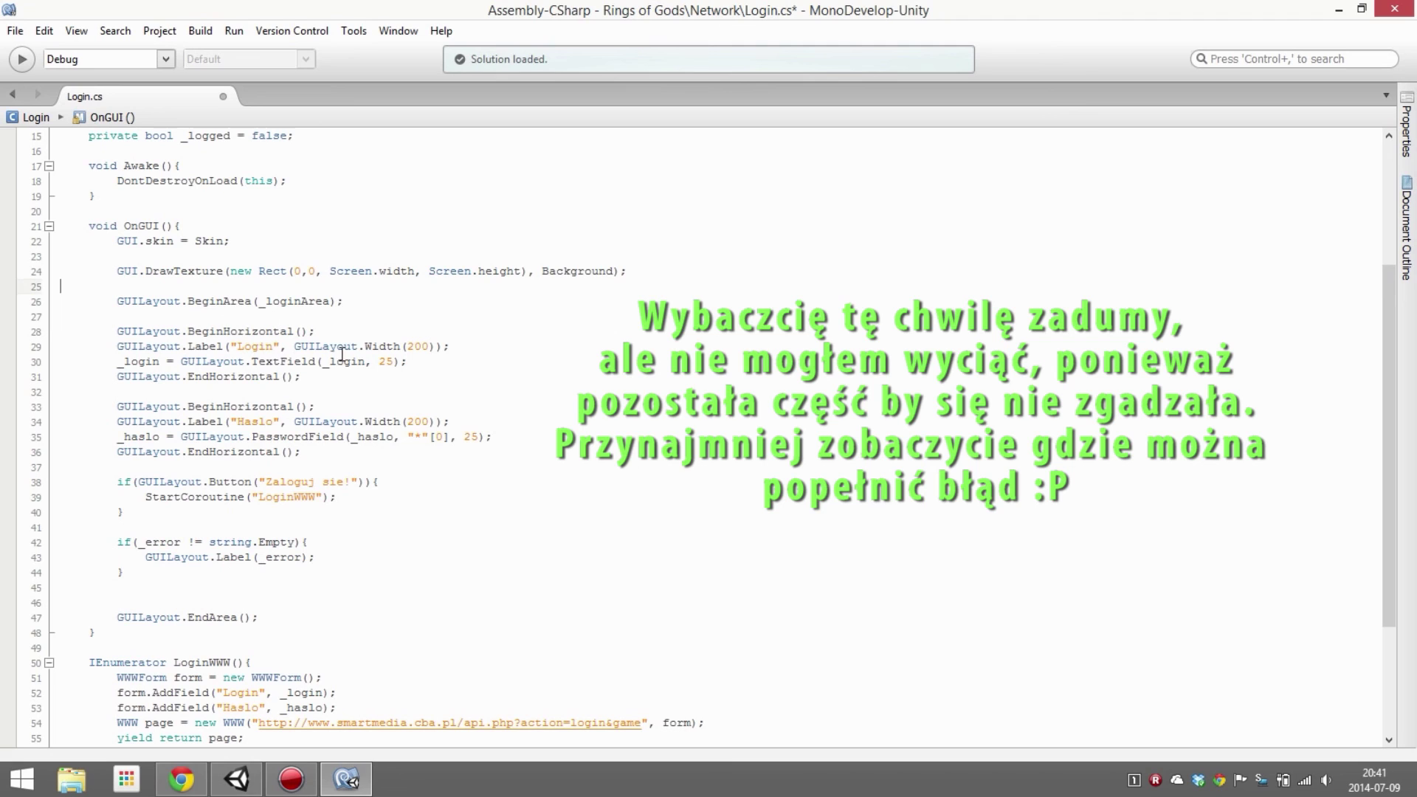
key("Return")
type("if(")
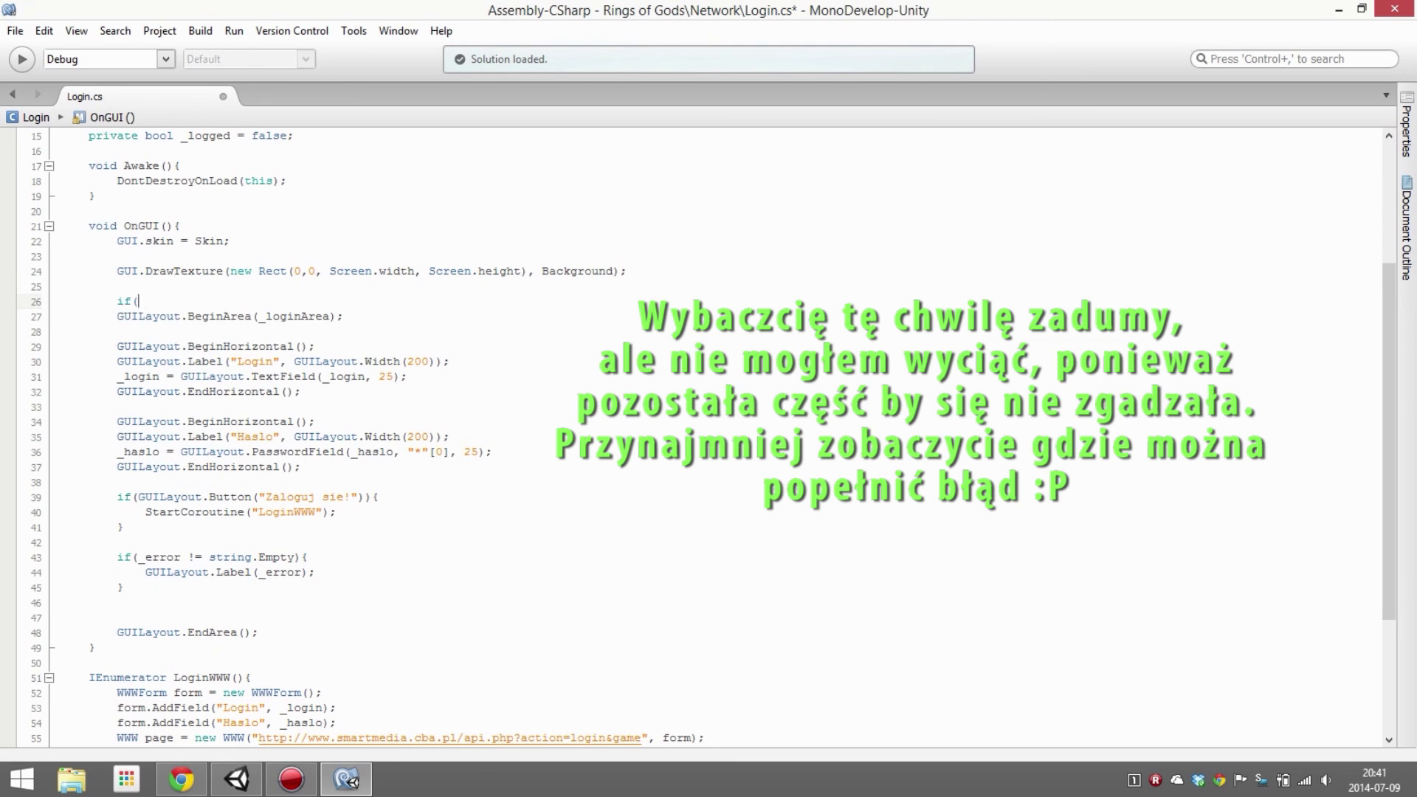
type("!_lo")
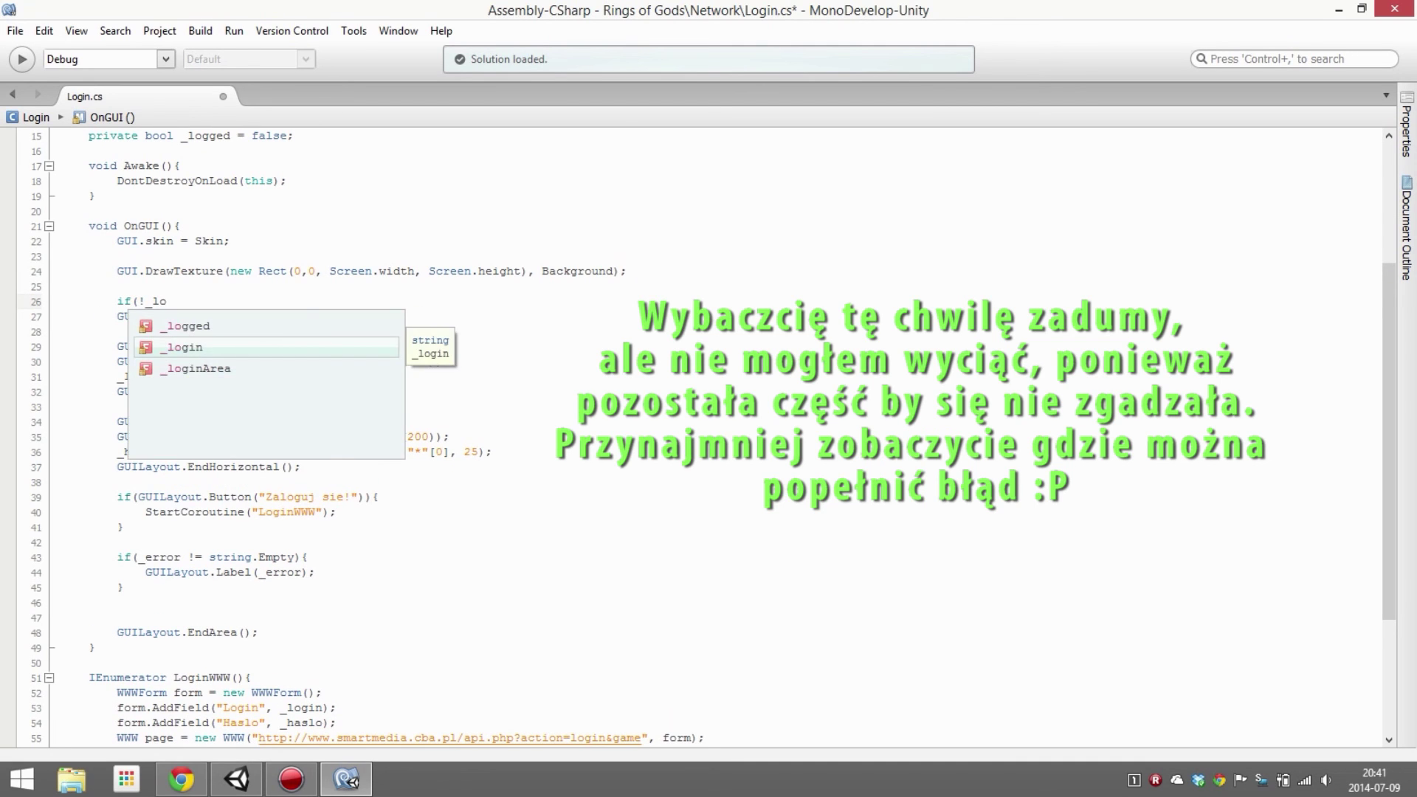
key("Up")
type("){")
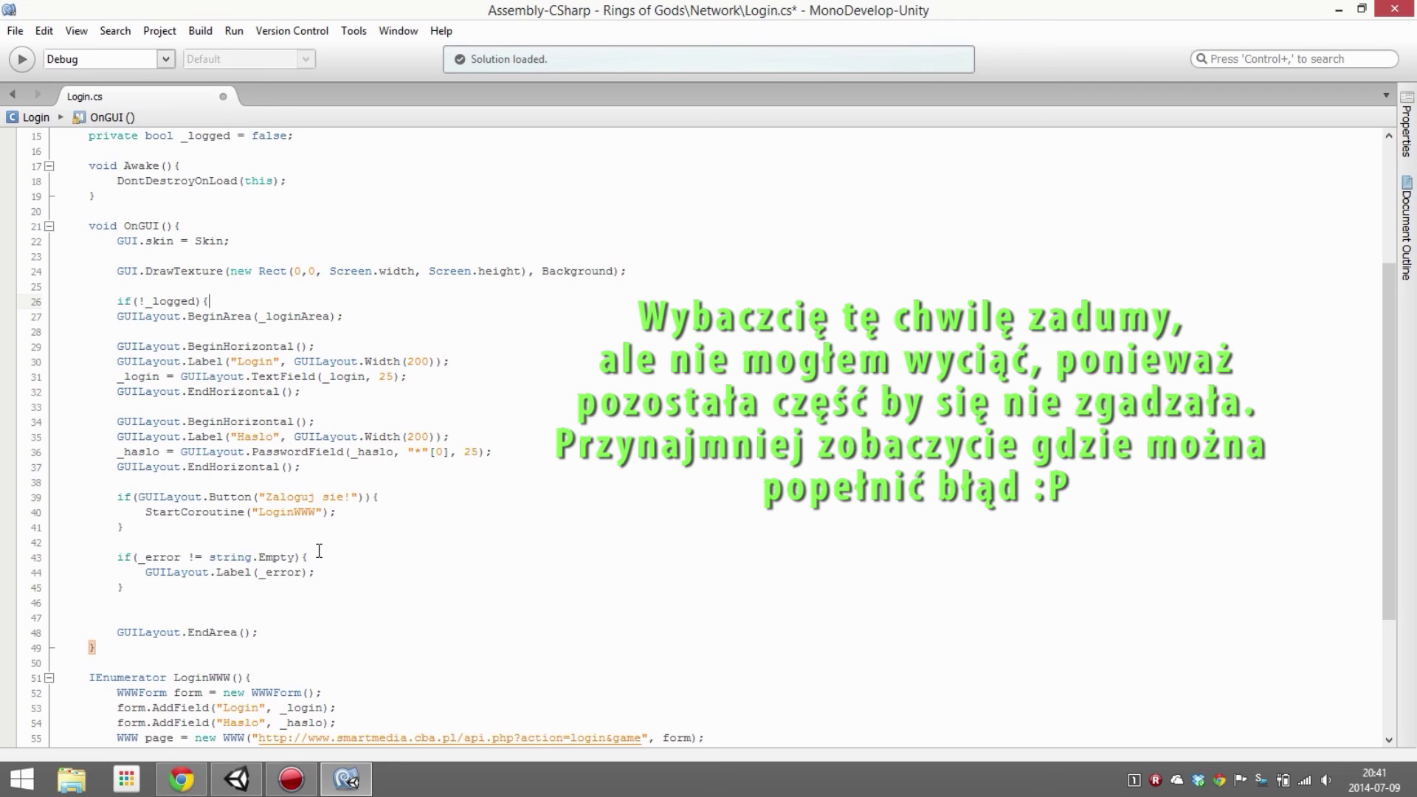
- Close the block after 'GUILayout.EndArea();' and indent the enclosed login form code
left_click(332, 602)
type("}")
left_click_drag(124, 587, 119, 316)
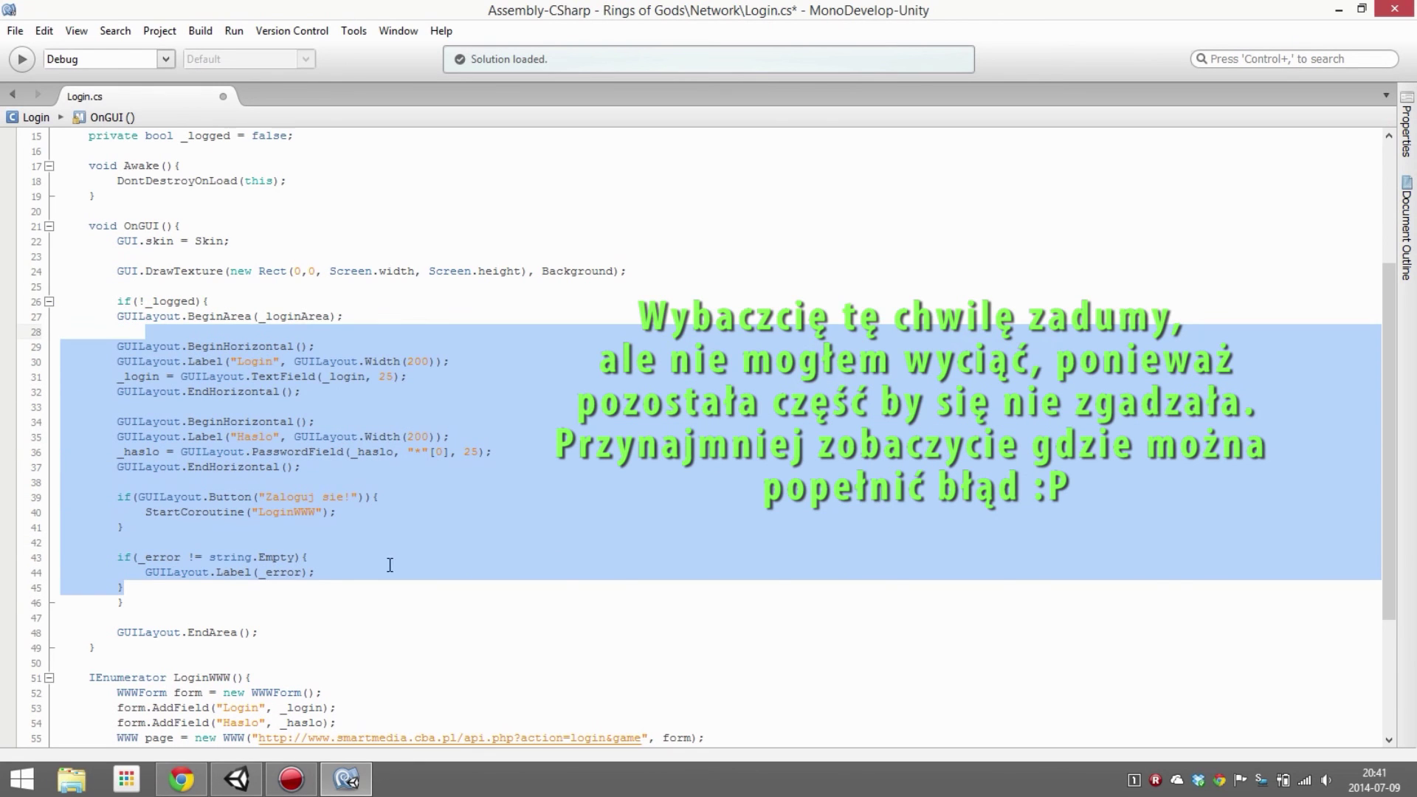
key("ctrl+z")
key("ctrl+z")
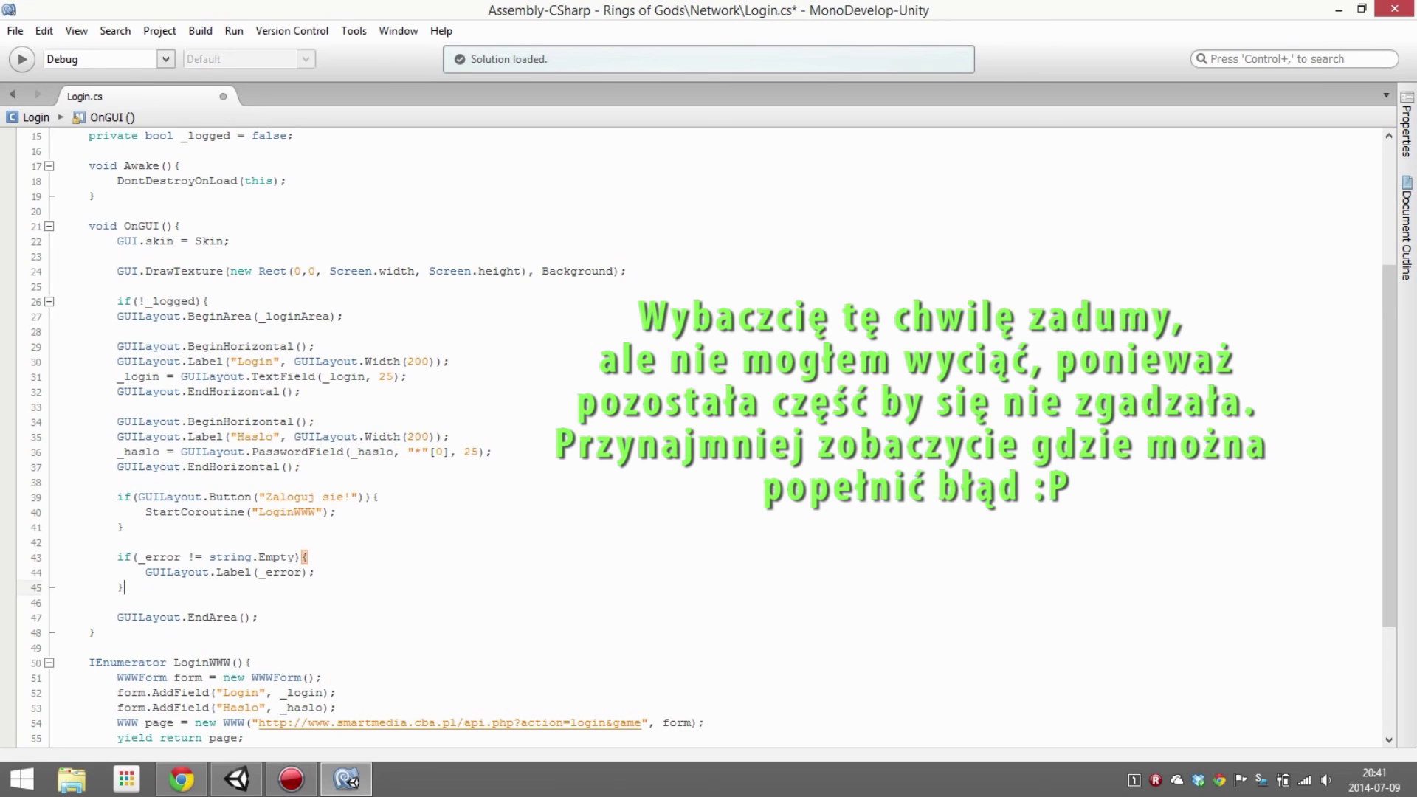
left_click(258, 617)
key("Return")
type("}")
left_click(123, 617)
left_click_drag(259, 618, 116, 316)
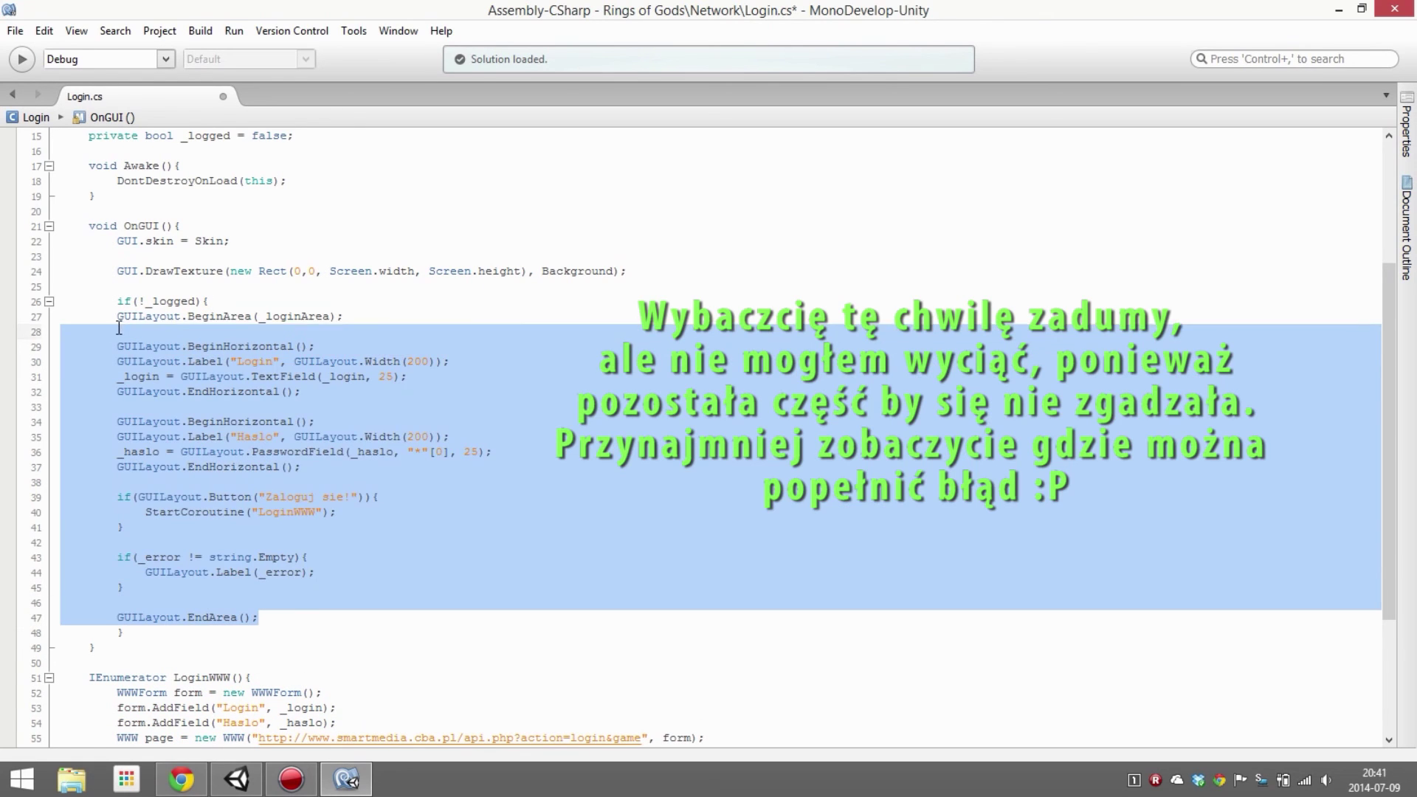
key("Tab")
left_click(436, 436)
scroll(508, 398, "down", 4)
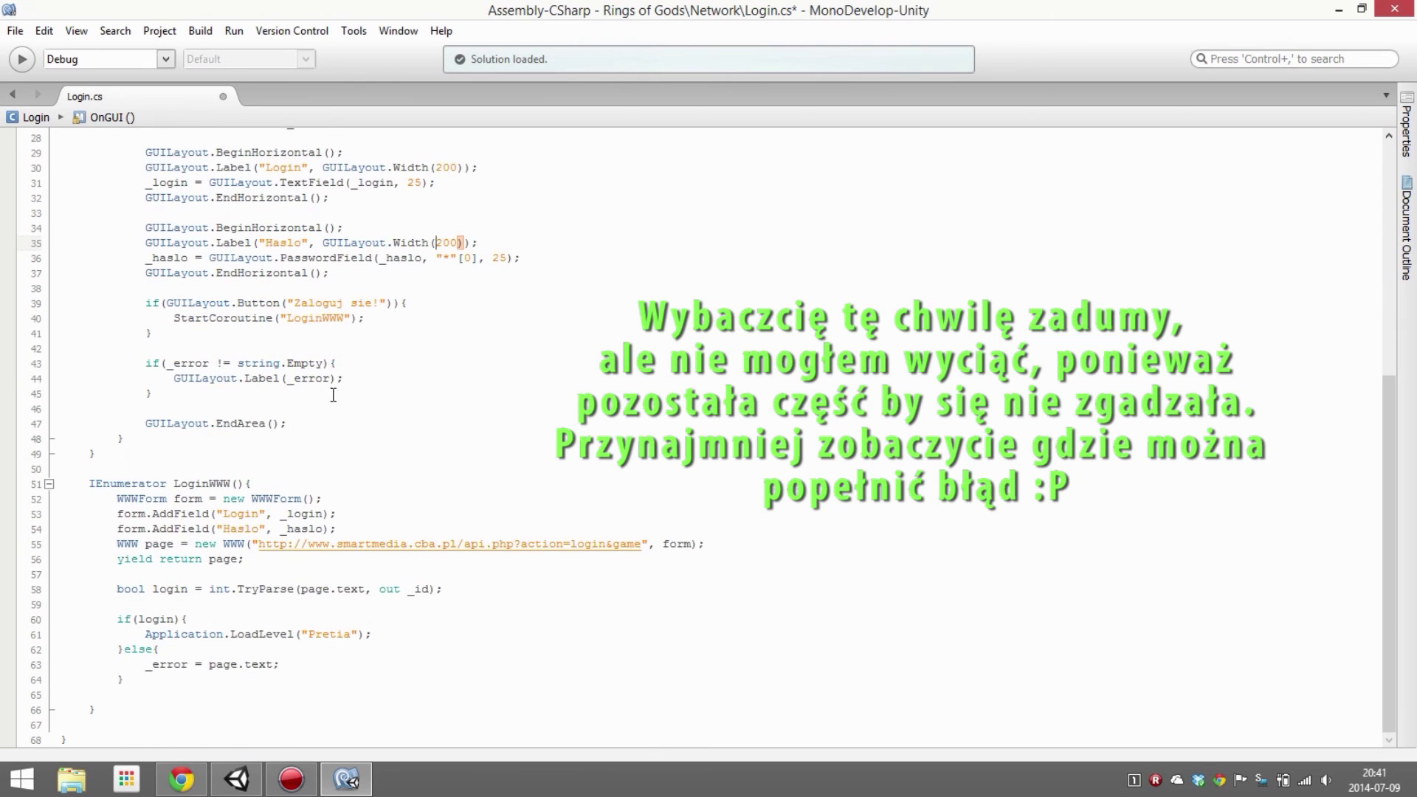
scroll(333, 402, "up", 5)
scroll(346, 362, "up", 4)
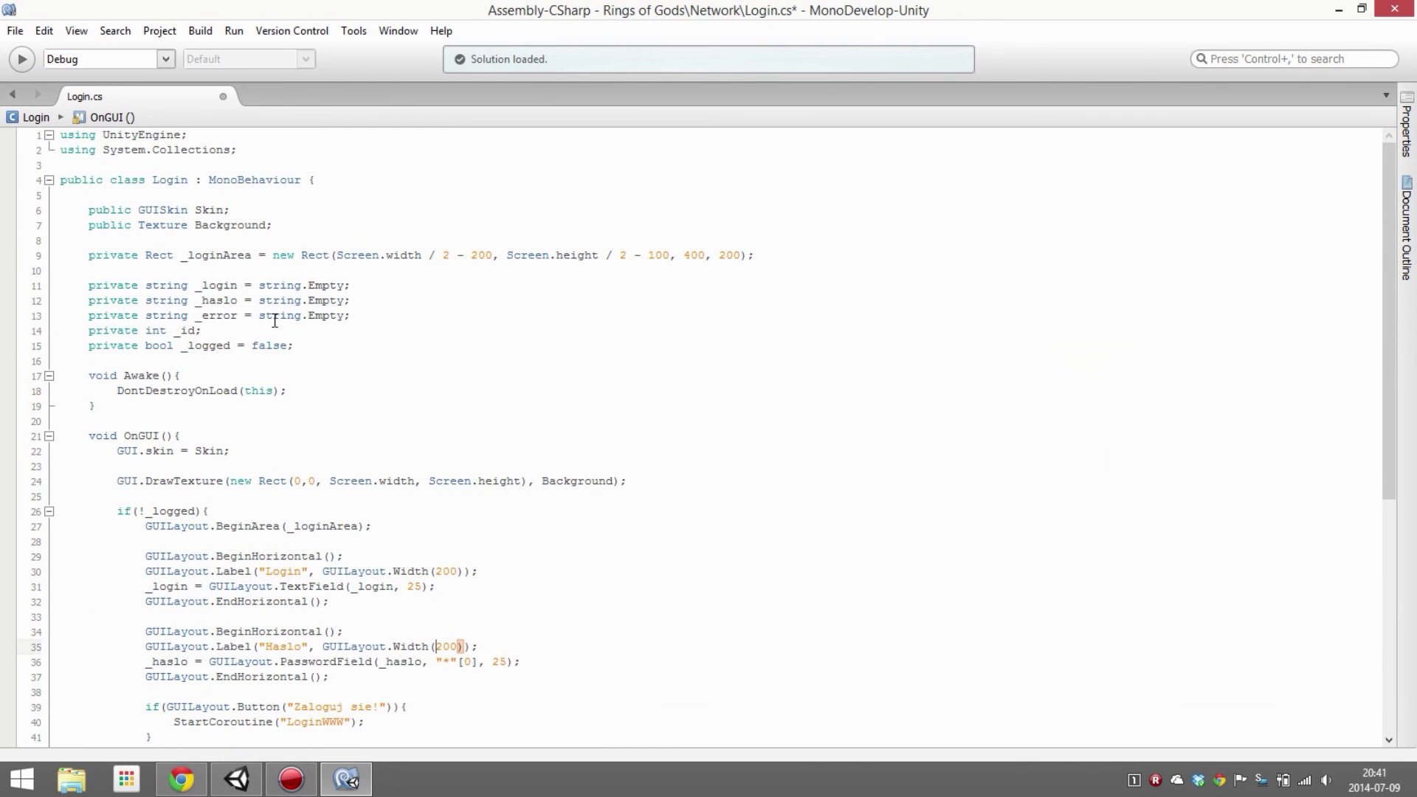
- Add a Start() method containing '_logged = false;' after Awake and save Login.cs
left_click(224, 421)
key("Return")
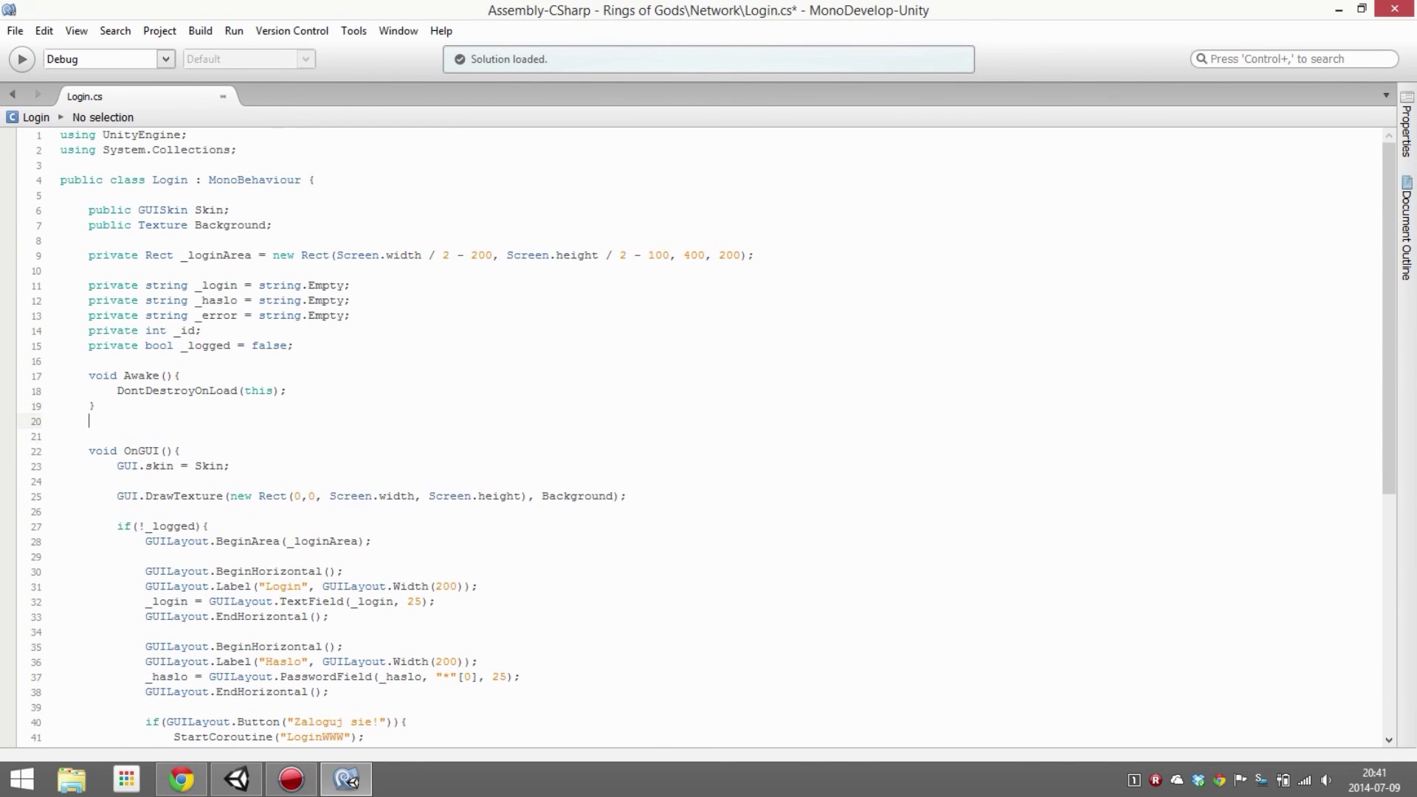
key("Return")
type("void Start(){")
key("Return")
type("}")
key("Return")
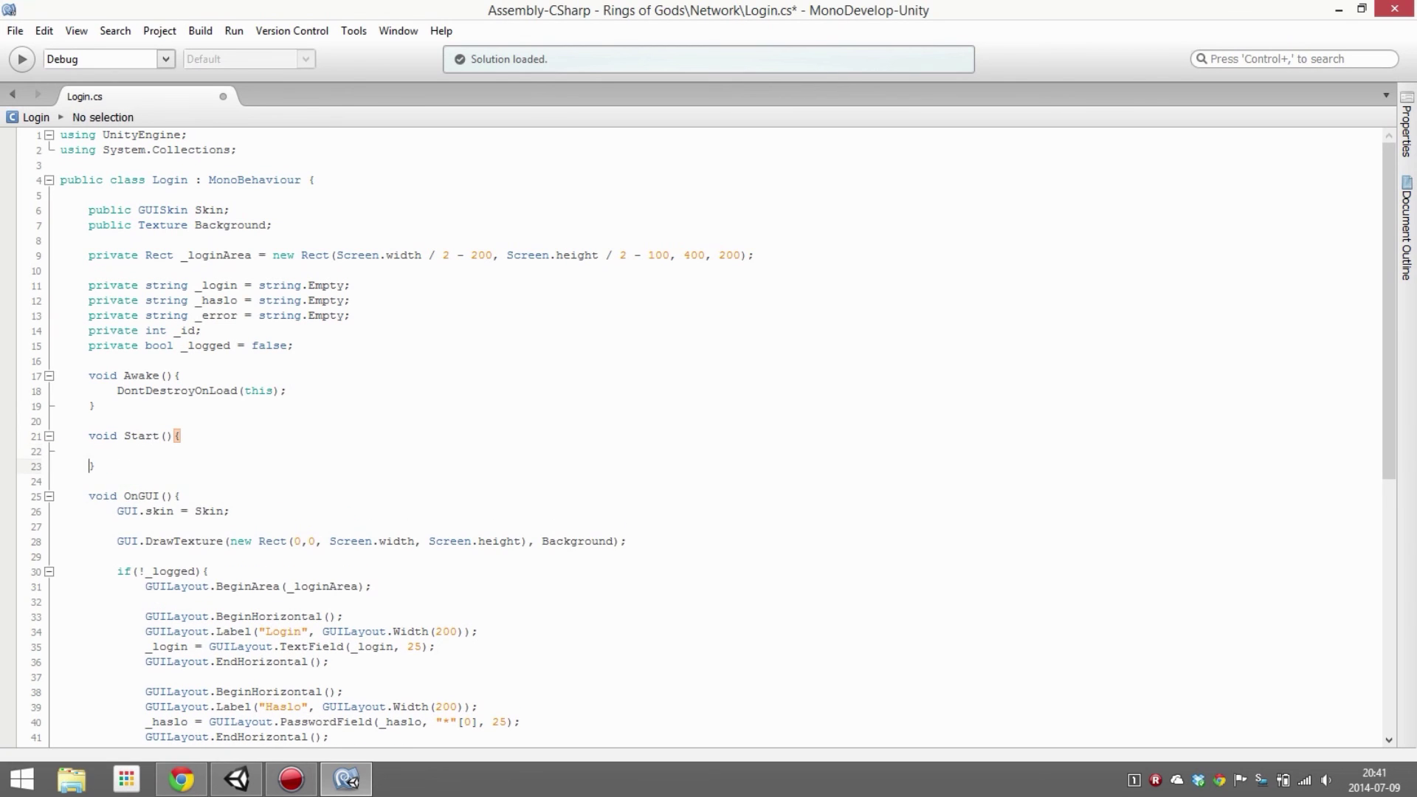
type("_lo")
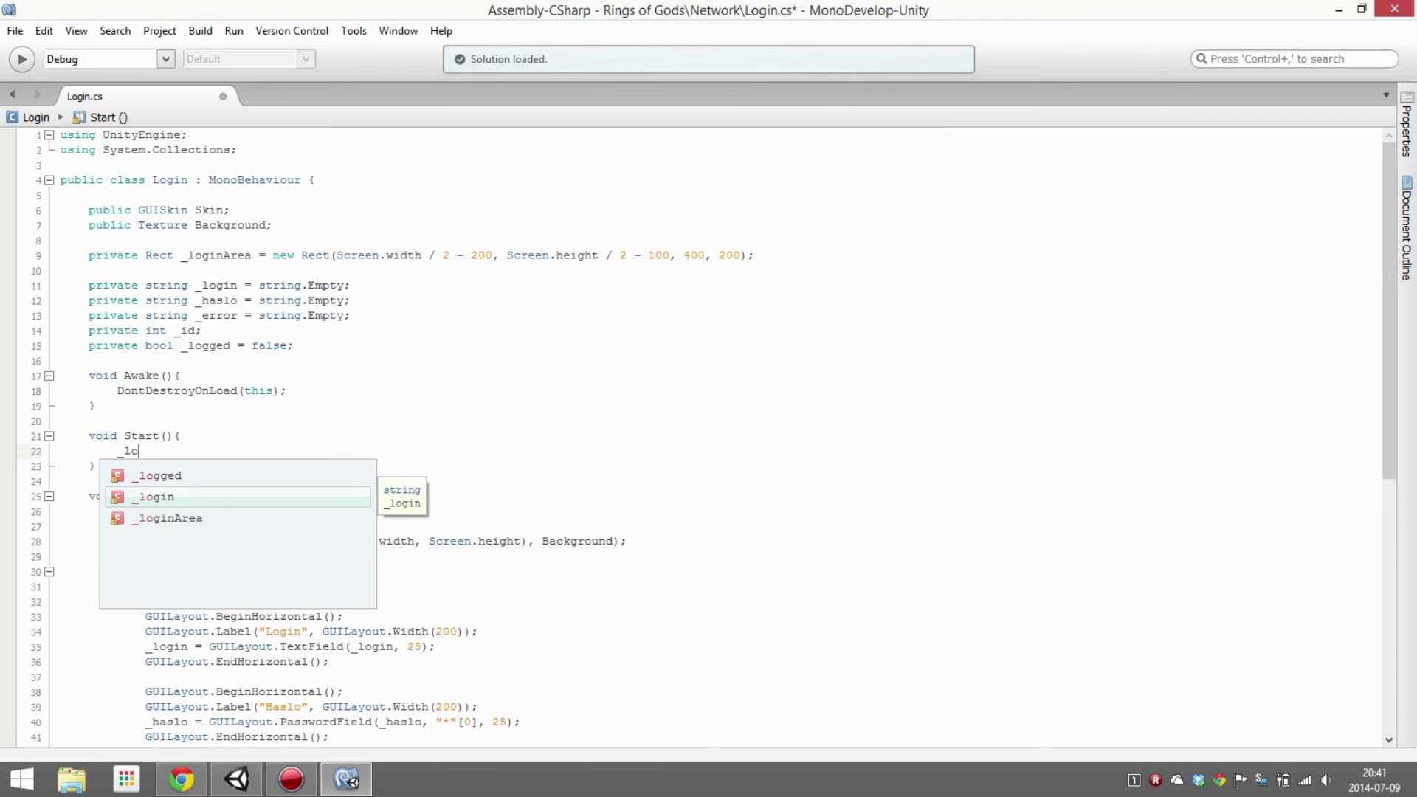
key("Up")
key("space")
type("false;")
key("ctrl+s")
- Review LoginWWW, toggle Unity play mode off, on and off, then return to MonoDevelop
scroll(271, 416, "down", 5)
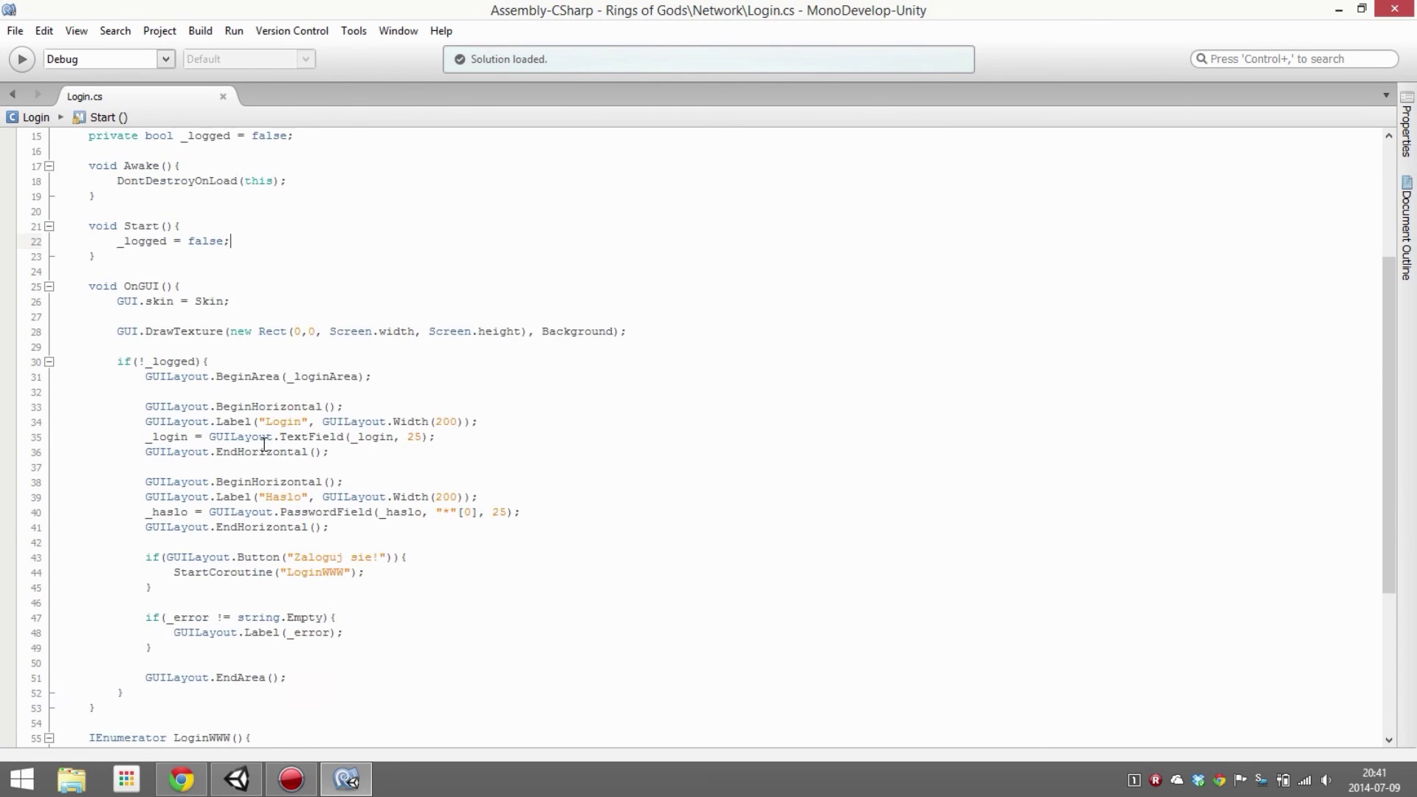
scroll(279, 443, "down", 4)
scroll(318, 465, "down", 1)
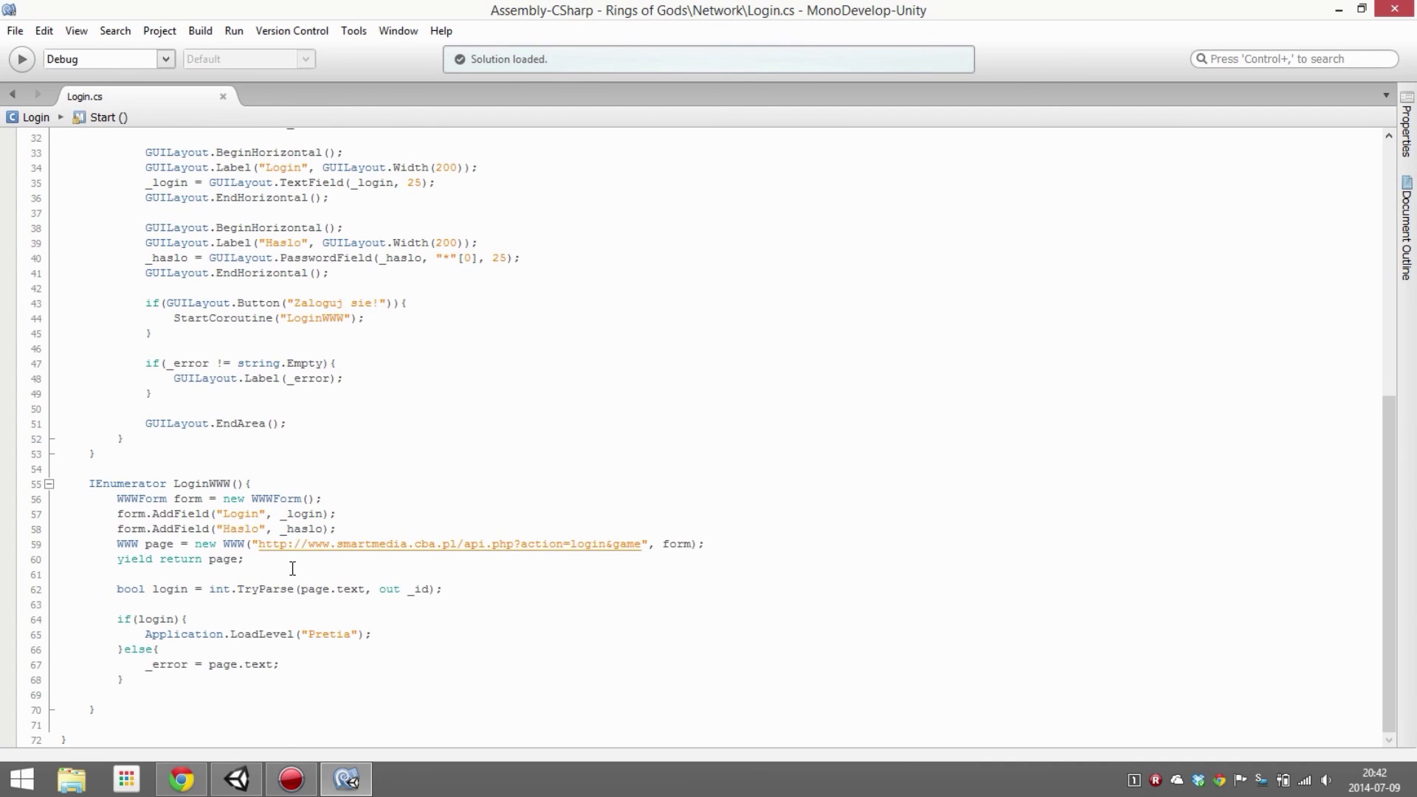
scroll(291, 568, "up", 5)
scroll(294, 579, "down", 3)
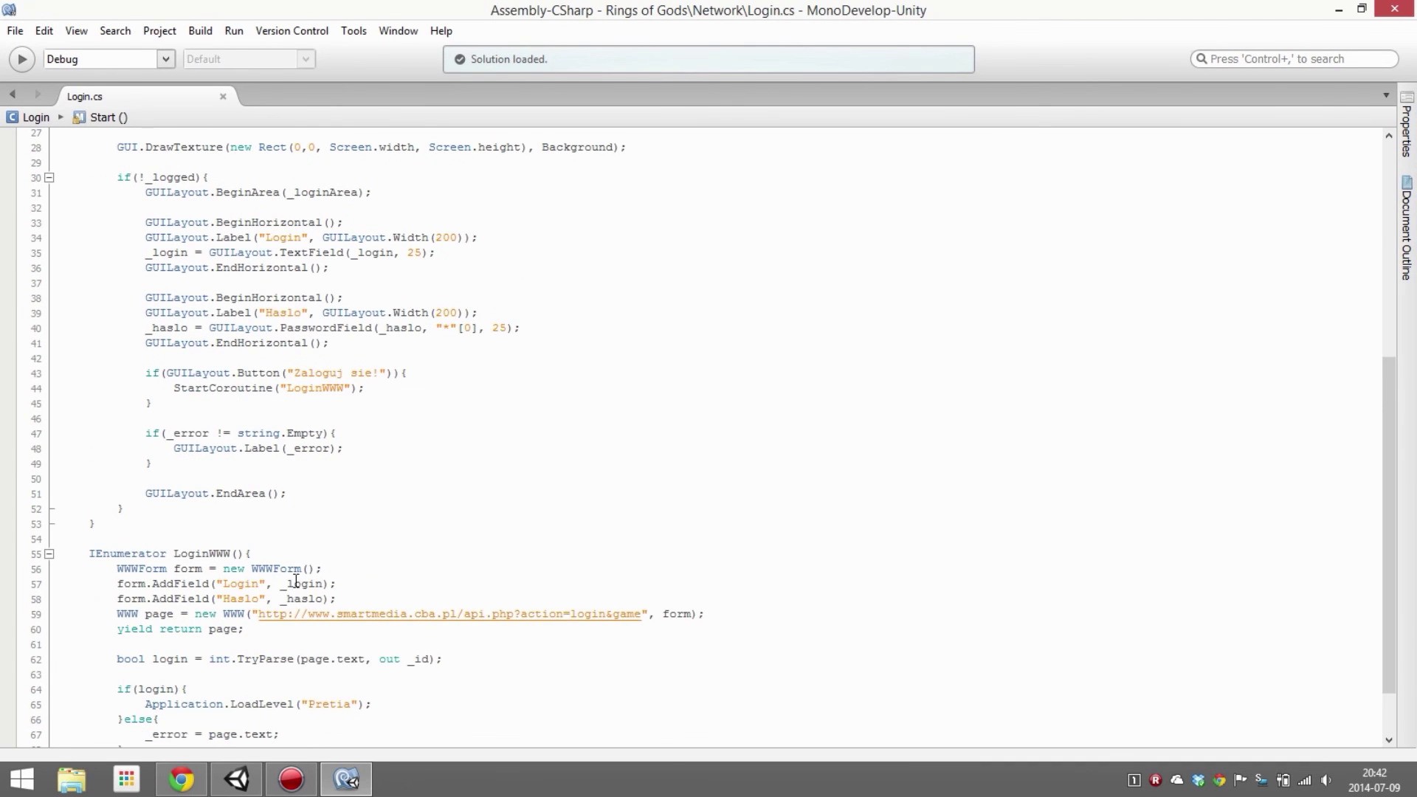
scroll(447, 655, "down", 2)
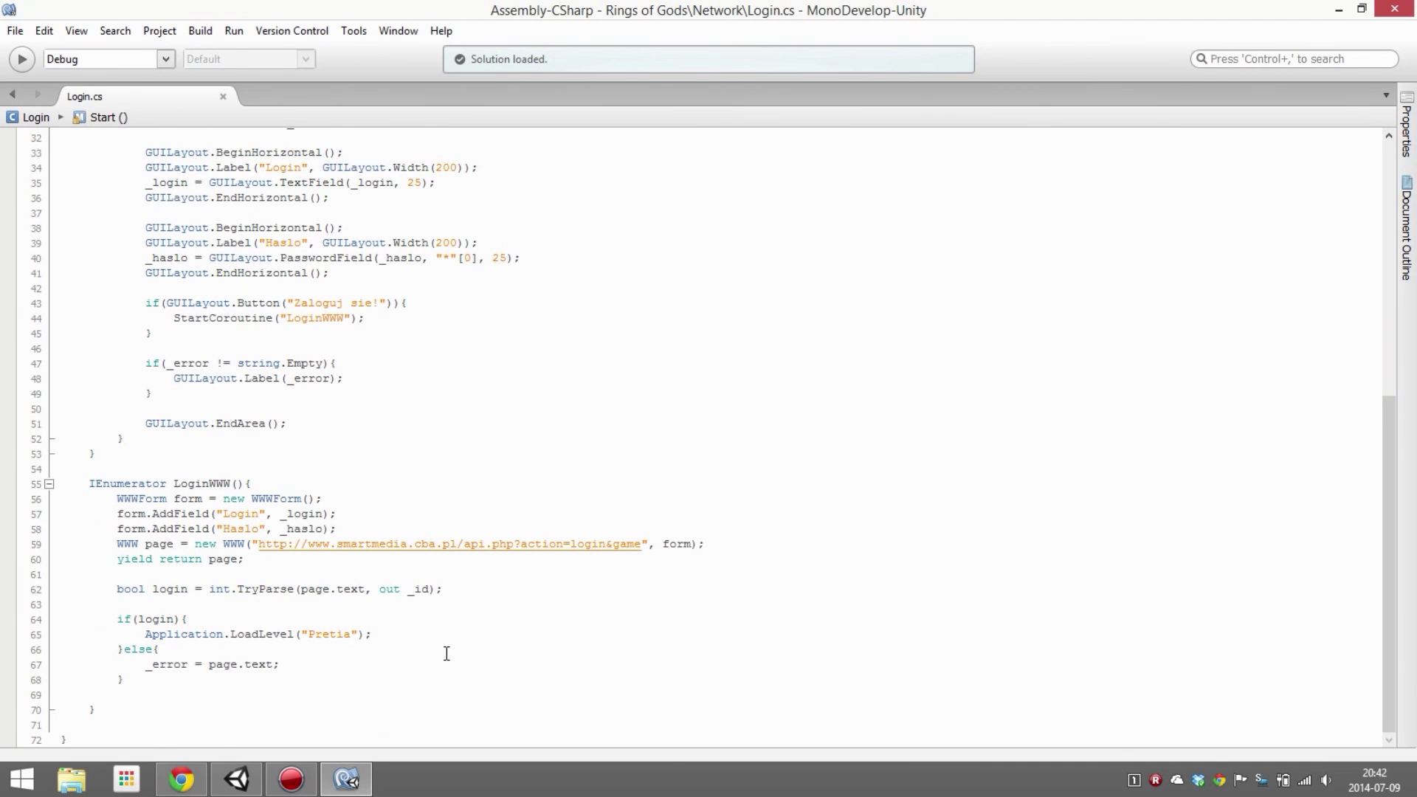
left_click(236, 779)
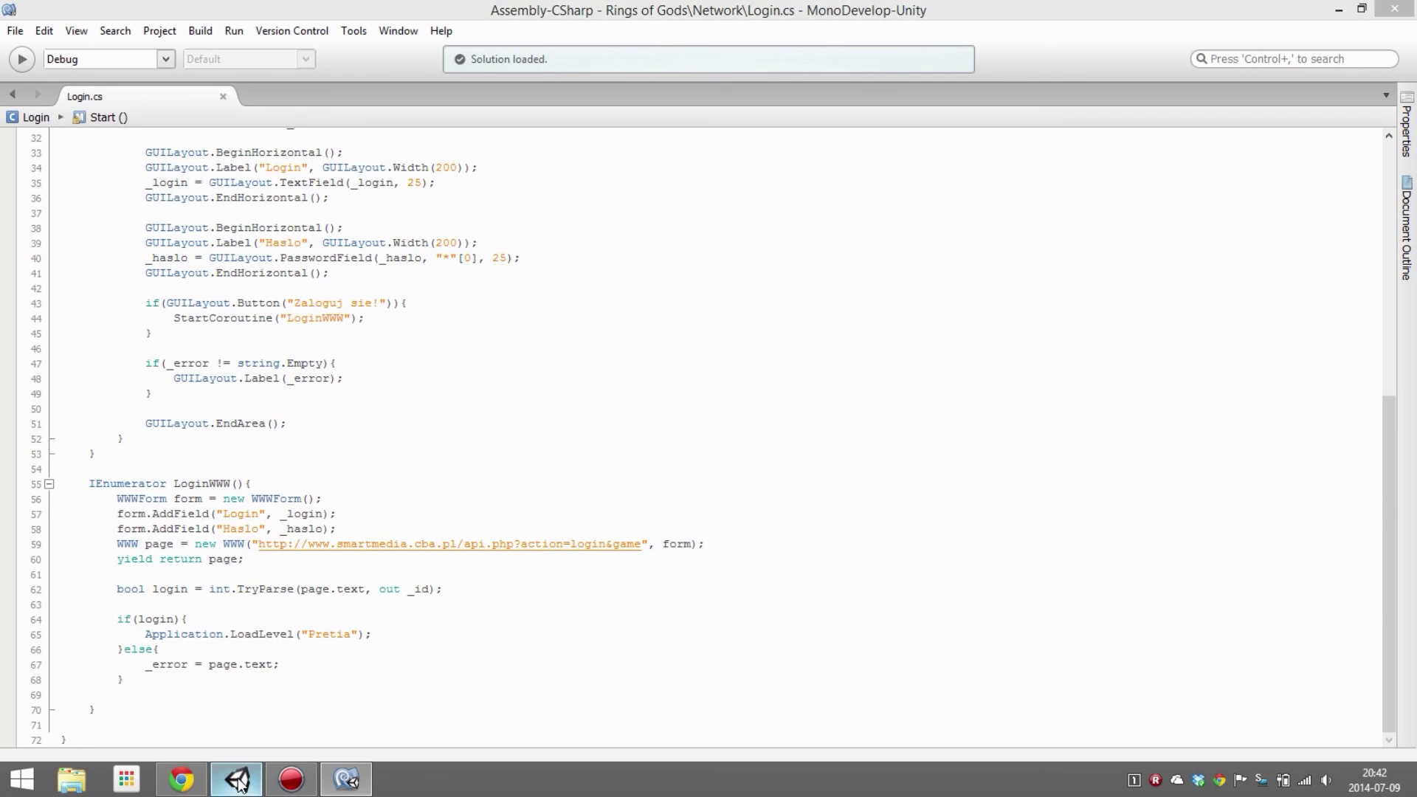
left_click(681, 53)
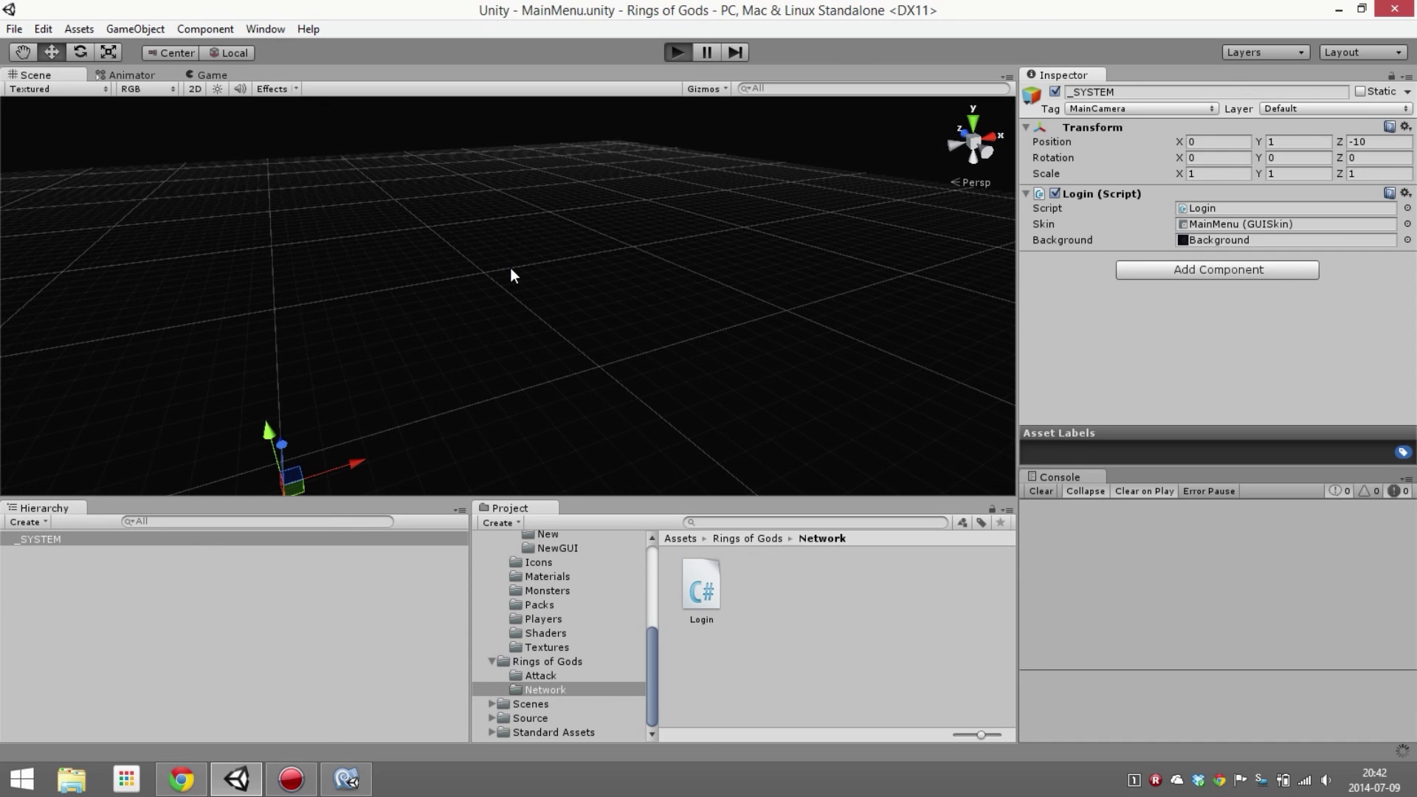
key("ctrl+p")
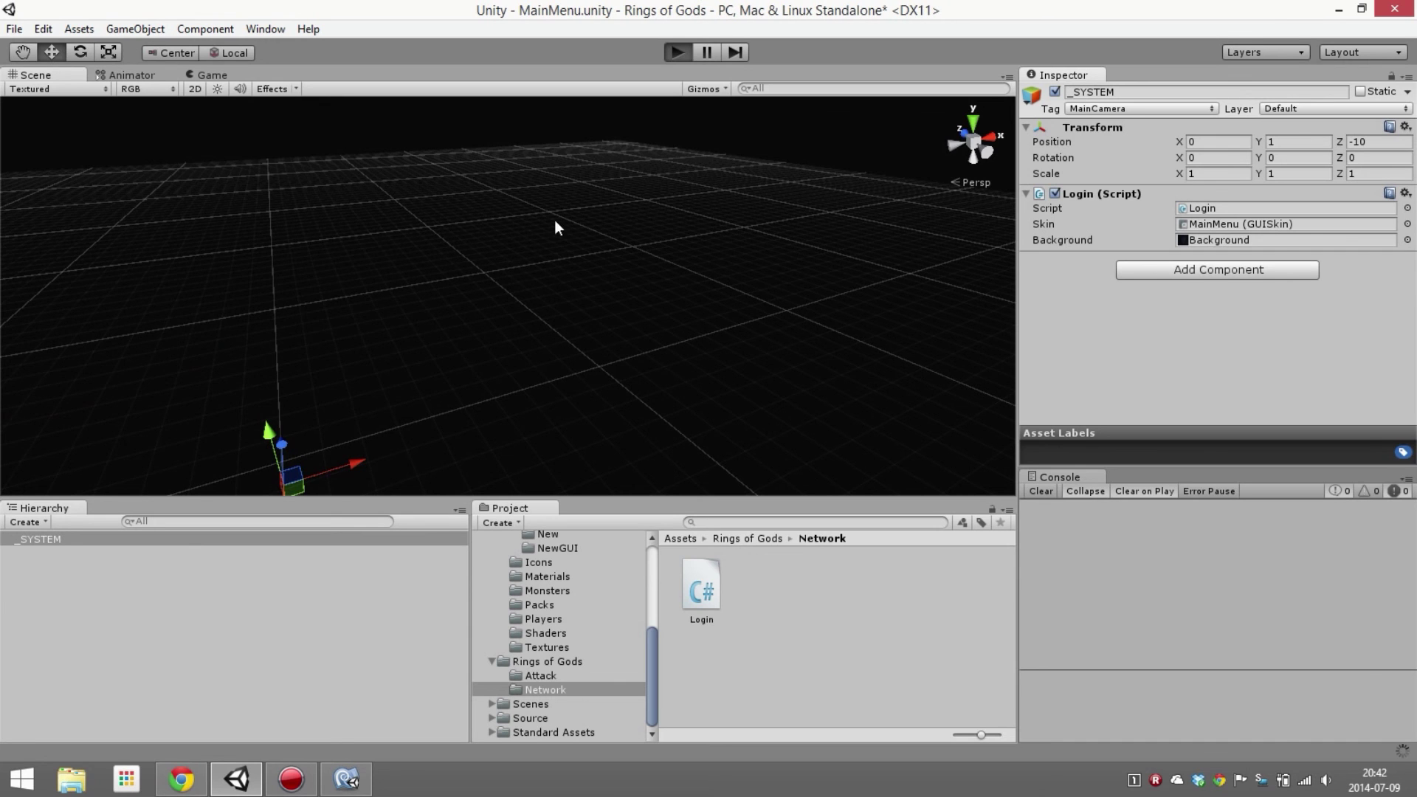
left_click(675, 53)
left_click(346, 779)
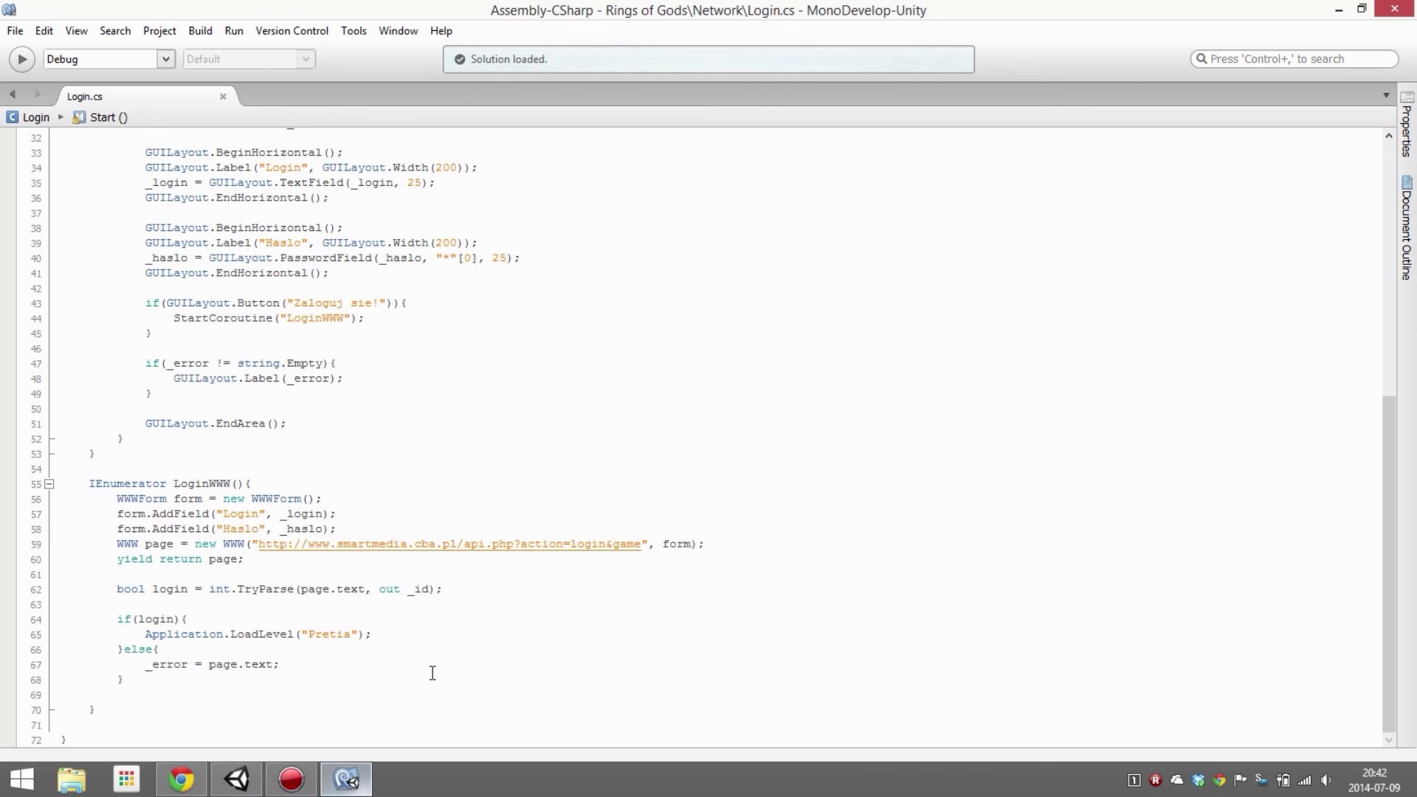
- Insert '_logged = true;' above Application.LoadLevel("Pretia"), save Login.cs, and switch to Unity
left_click(381, 632)
key("Up")
key("Return")
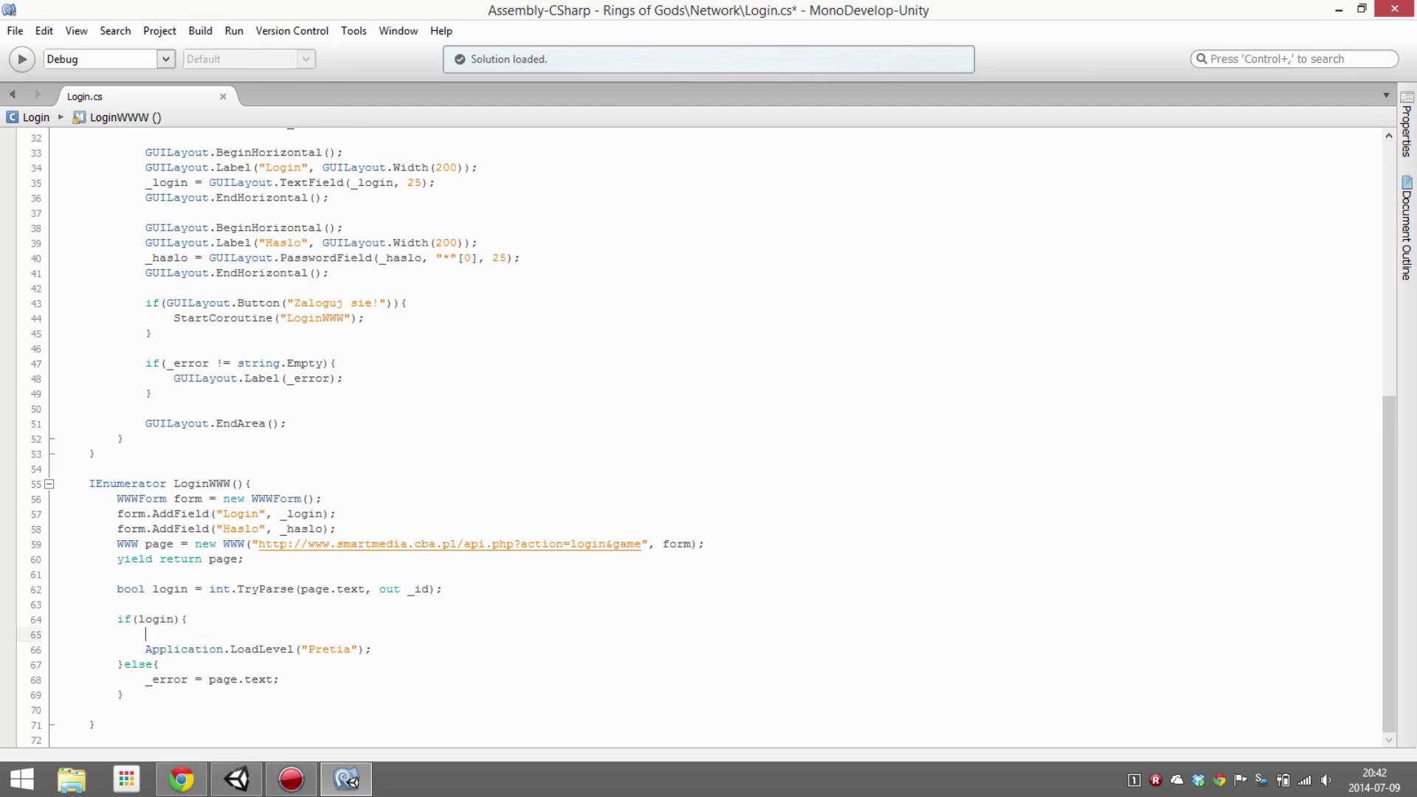
type("_")
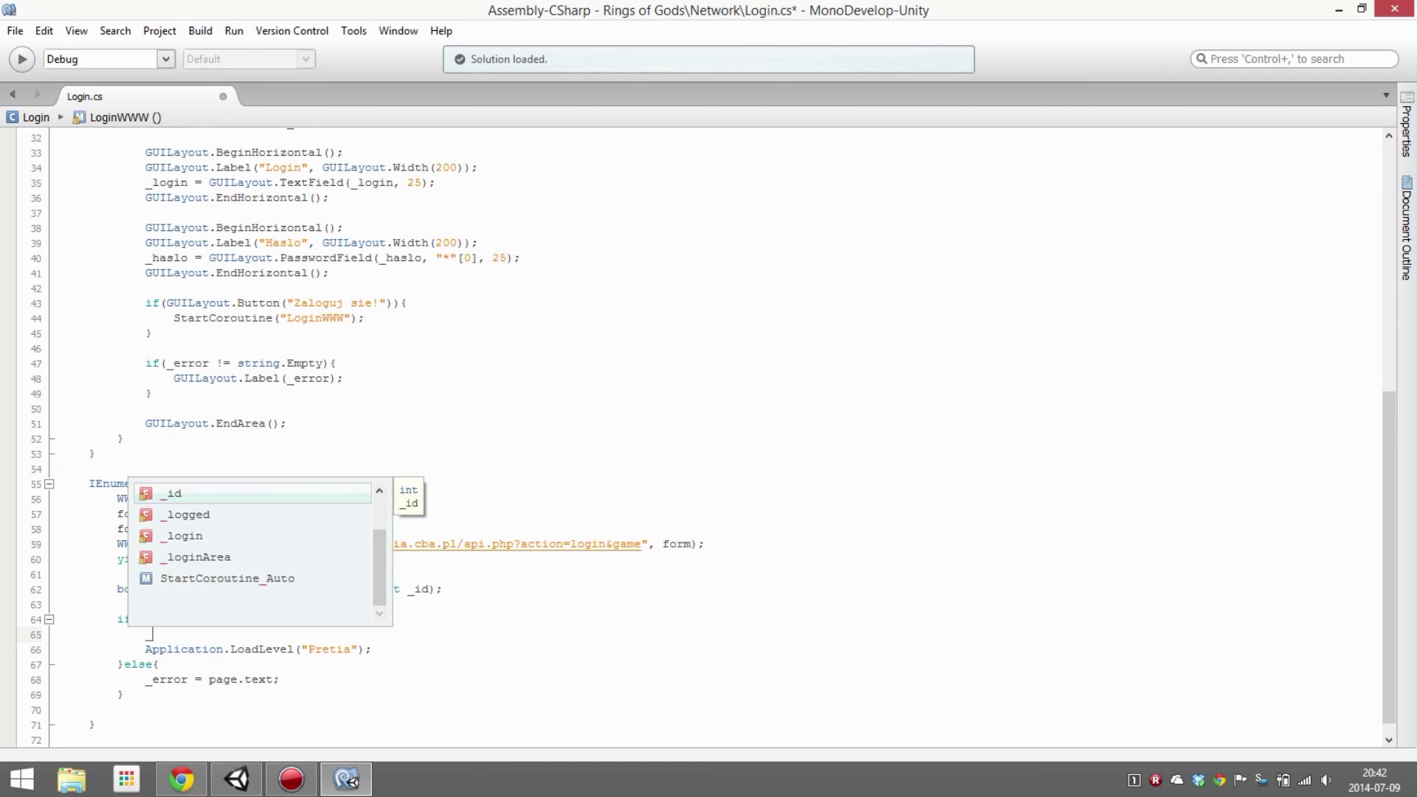
key("Down")
key("Return")
type("= true;")
key("ctrl+s")
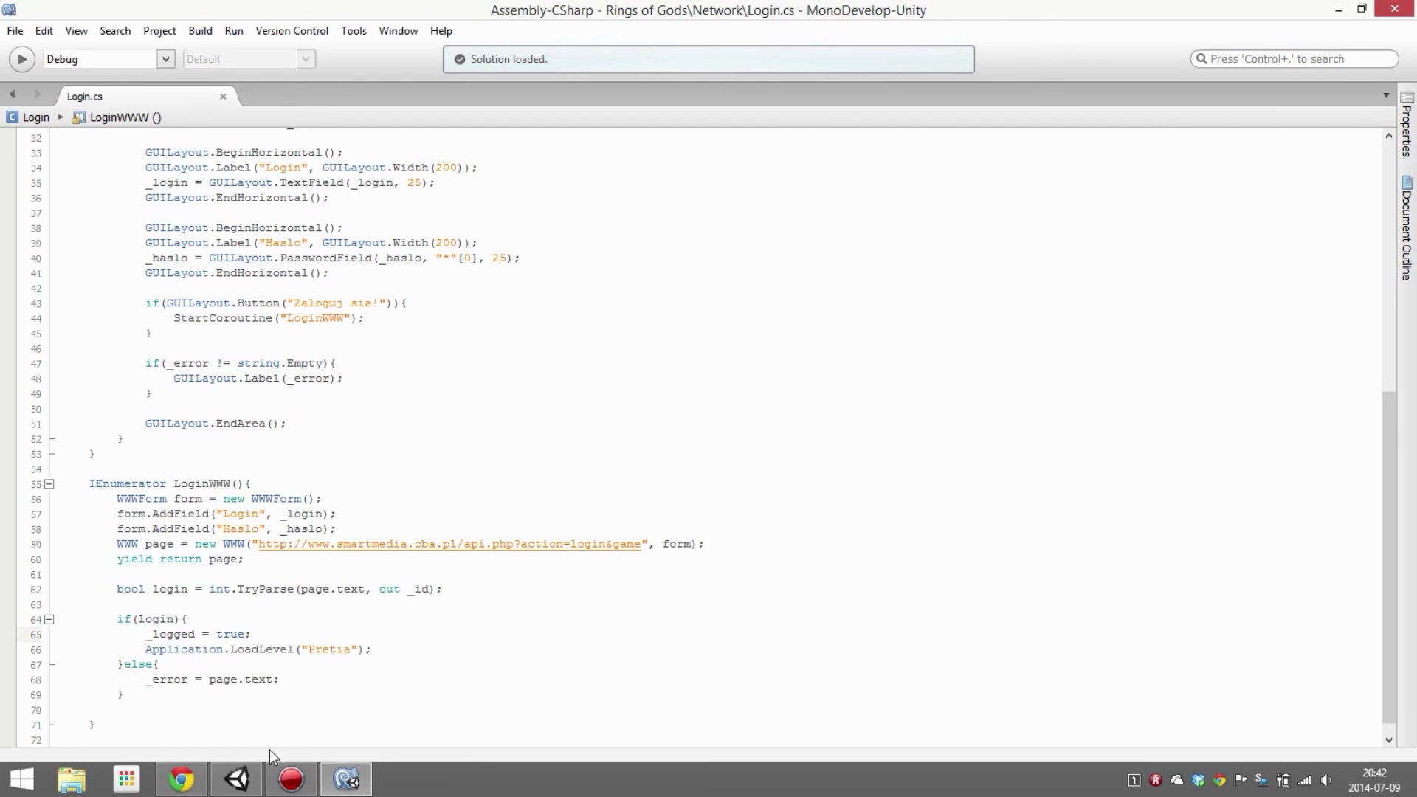
left_click(236, 778)
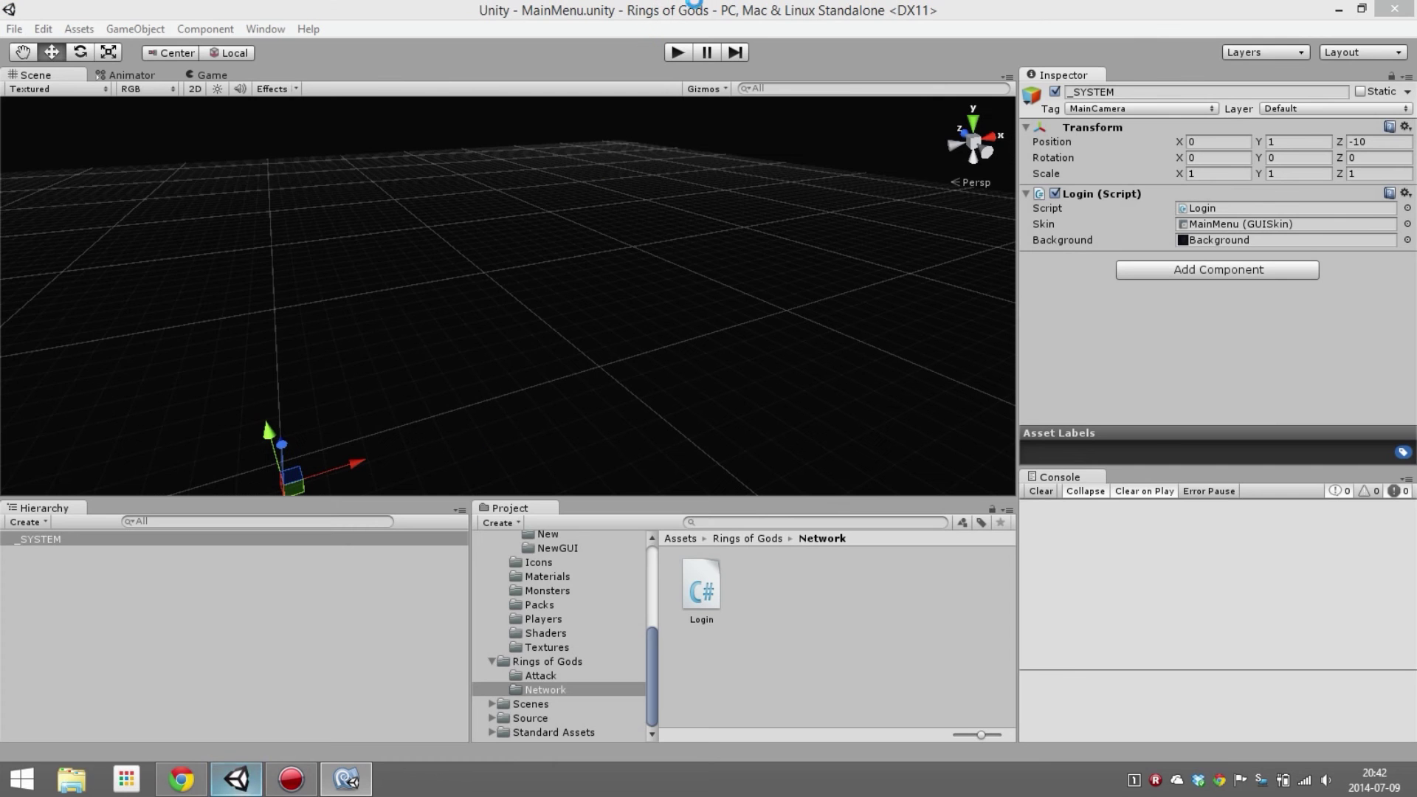
- Play the game, submit the account's login name via Zaloguj sie!, then stop and return to MonoDevelop
left_click(675, 53)
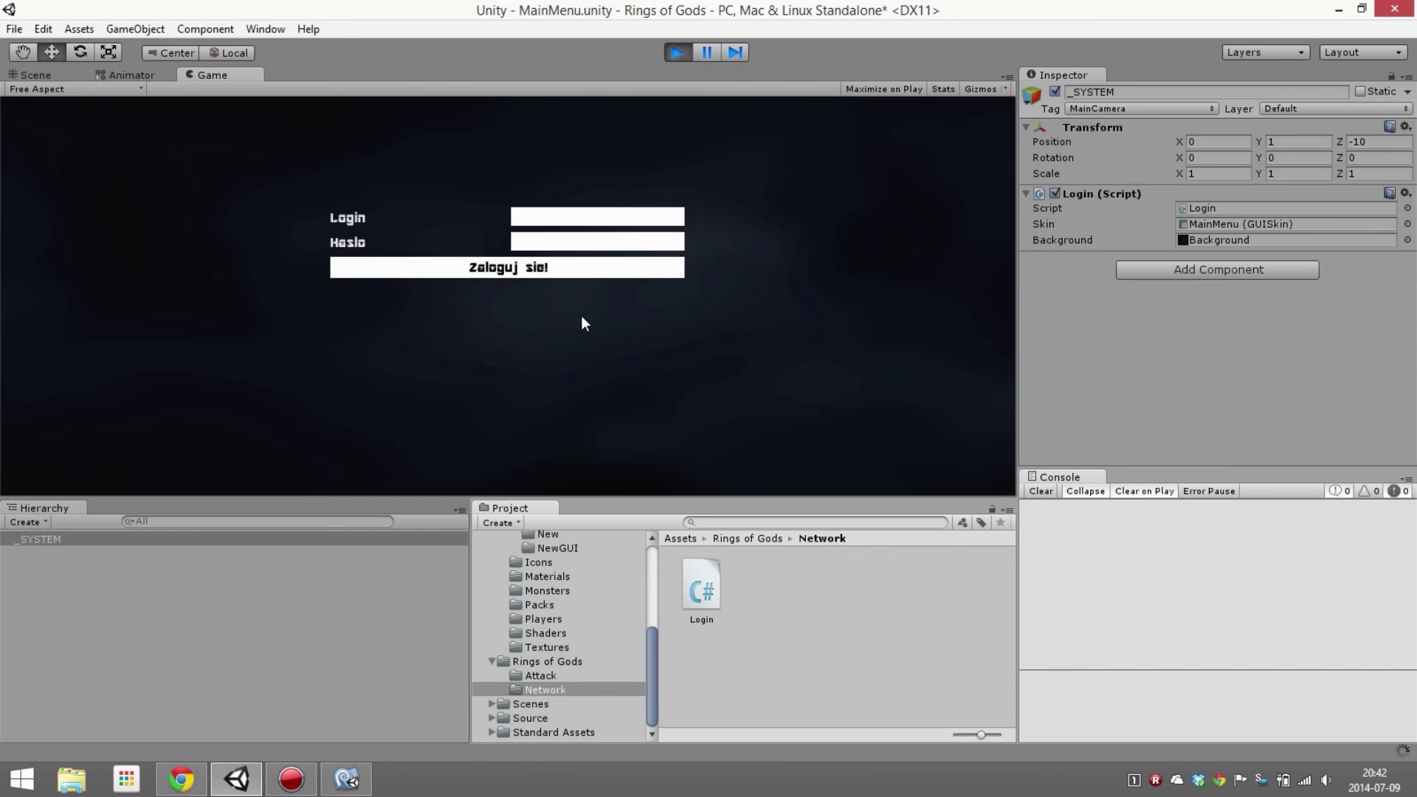
type("czubel")
key("BackSpace")
type("ka2")
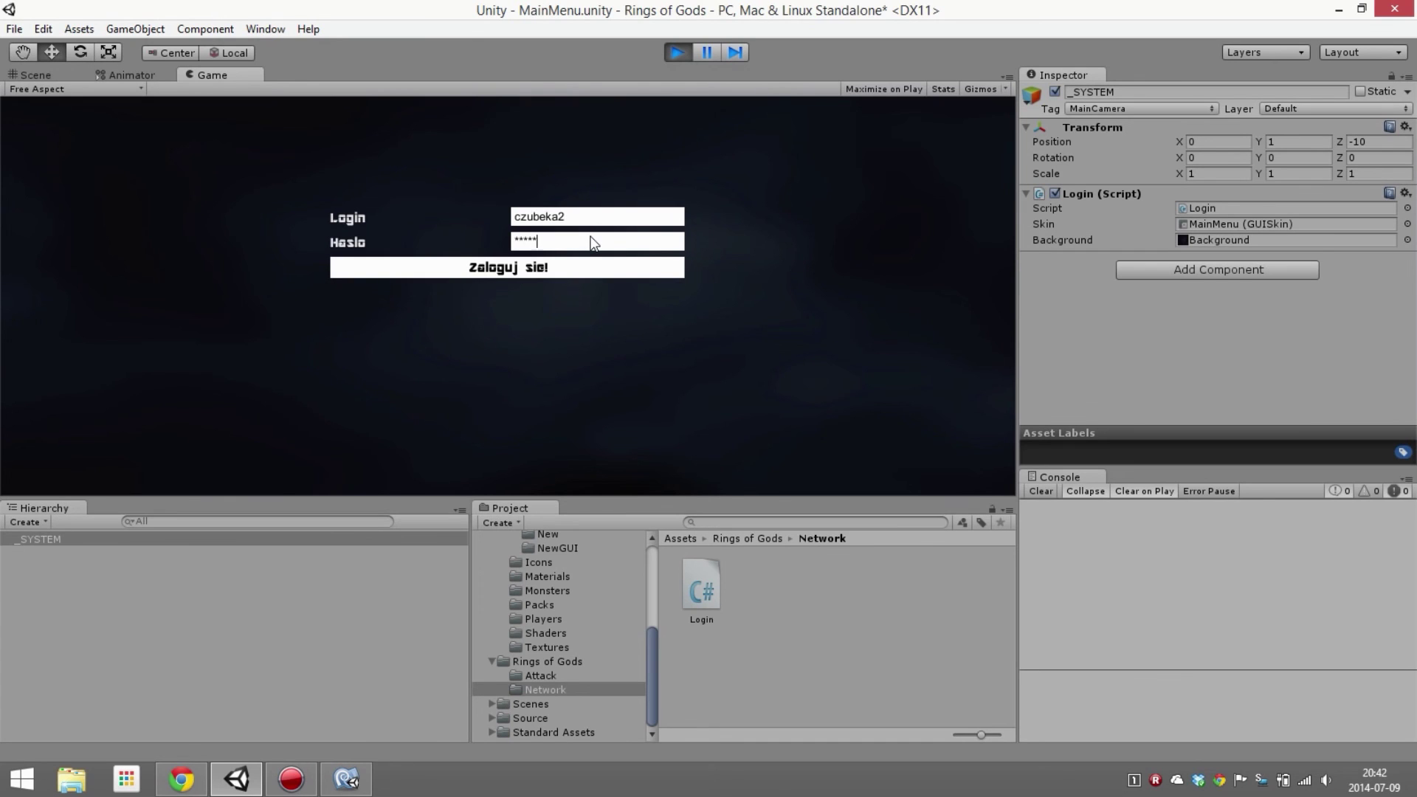
left_click(591, 264)
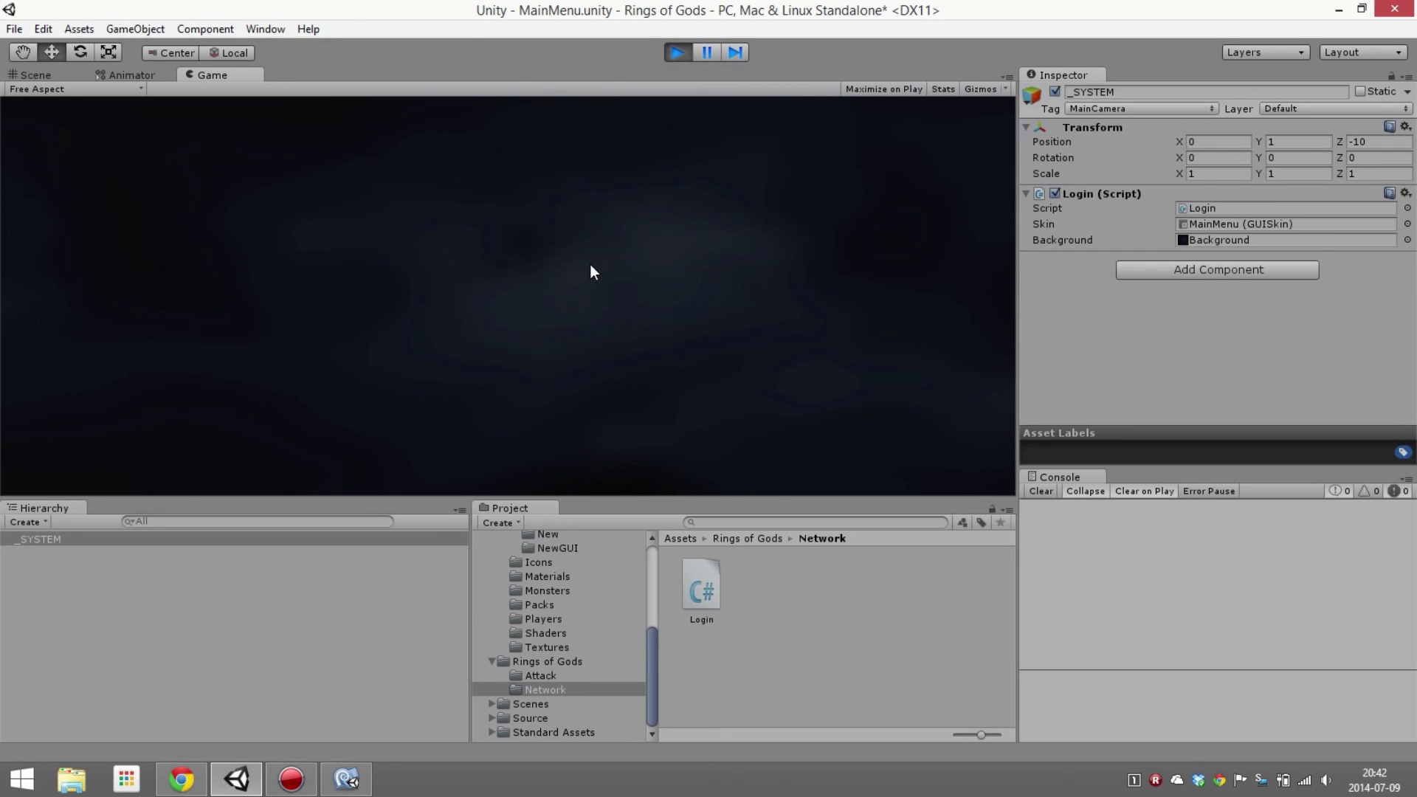
left_click(676, 52)
key("alt+Tab")
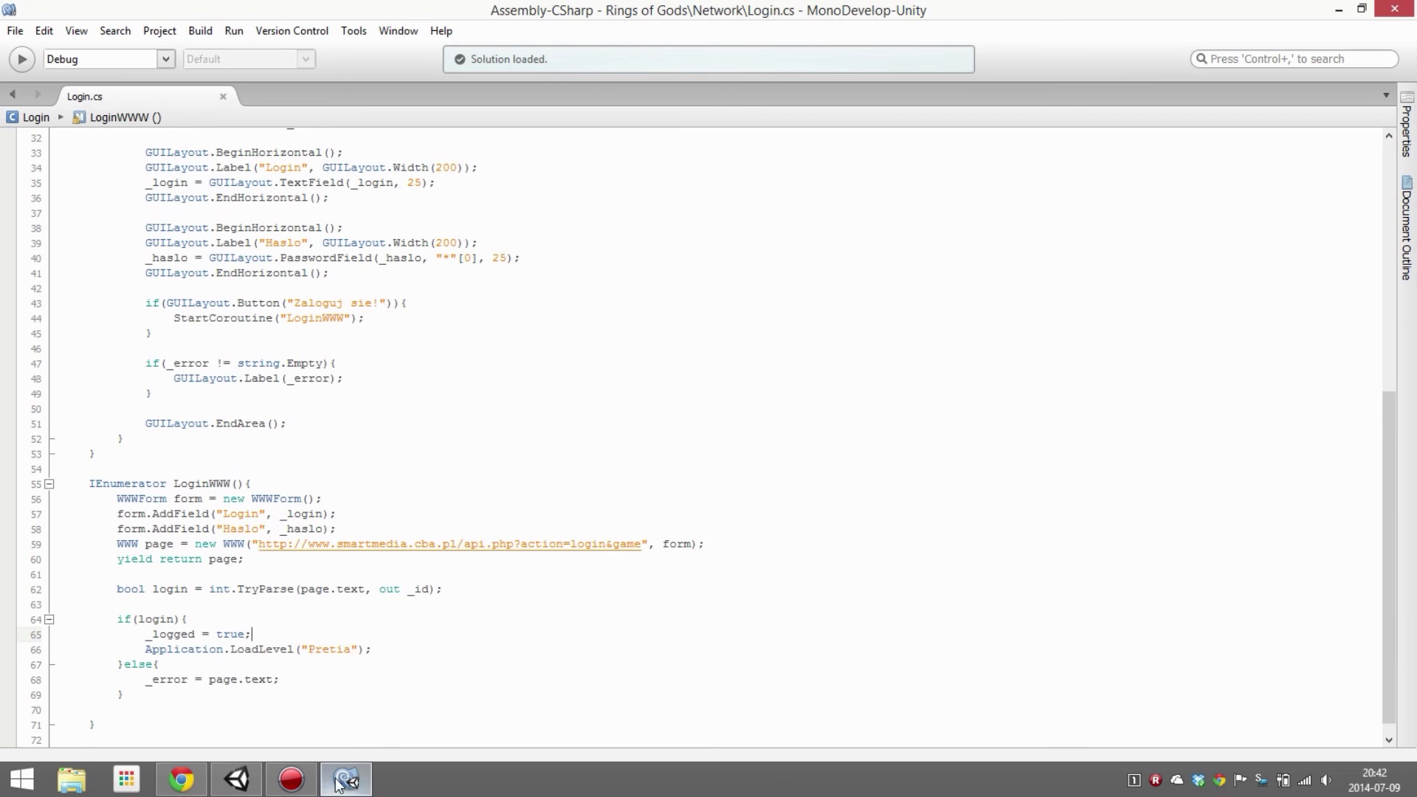
- Delete the Application.LoadLevel line from LoginWWW
left_click_drag(385, 634, 148, 636)
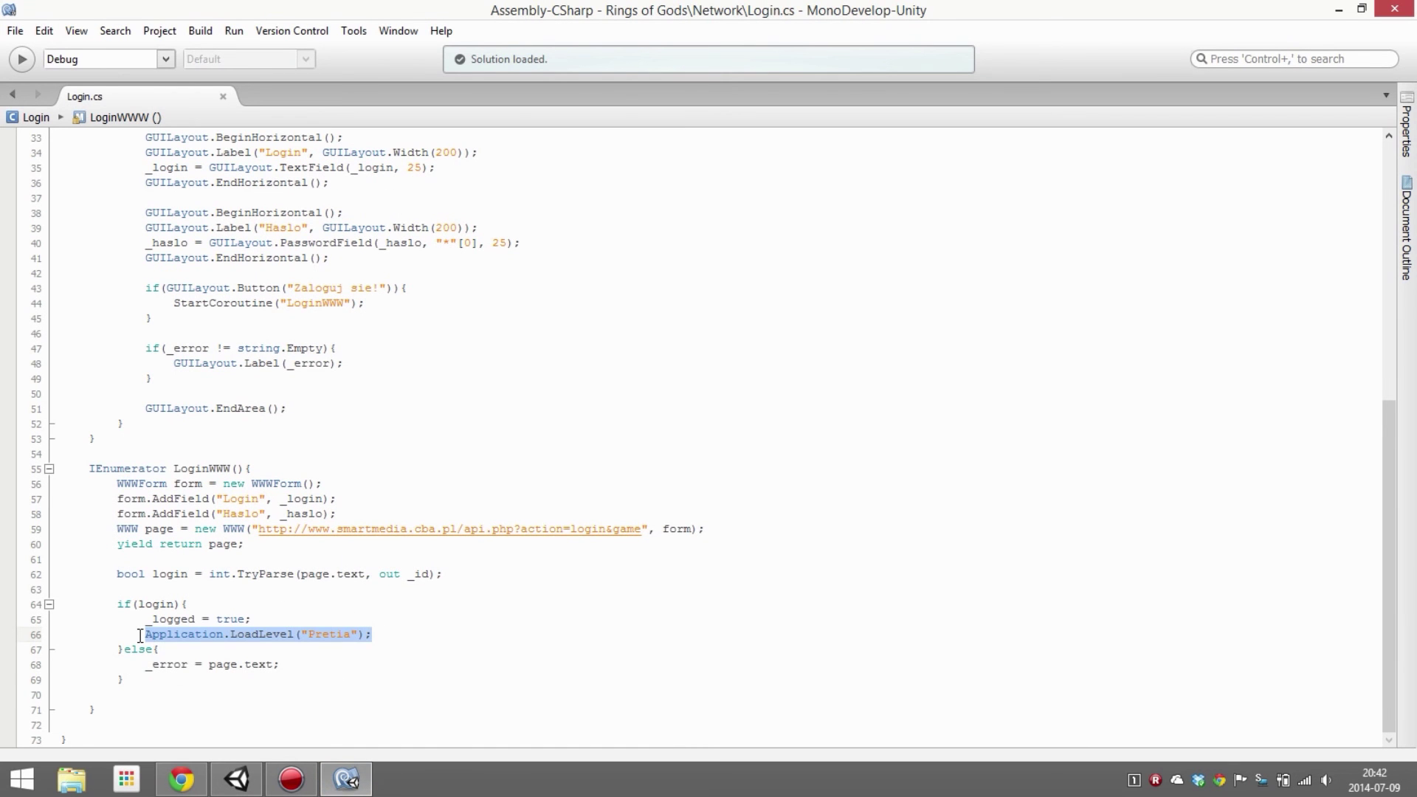
key("BackSpace")
key("BackSpace")
key("BackSpace")
key("BackSpace")
key("Up")
key("Up")
key("Up")
key("Up")
key("Up")
key("Up")
key("Up")
key("Up")
key("Up")
key("Return")
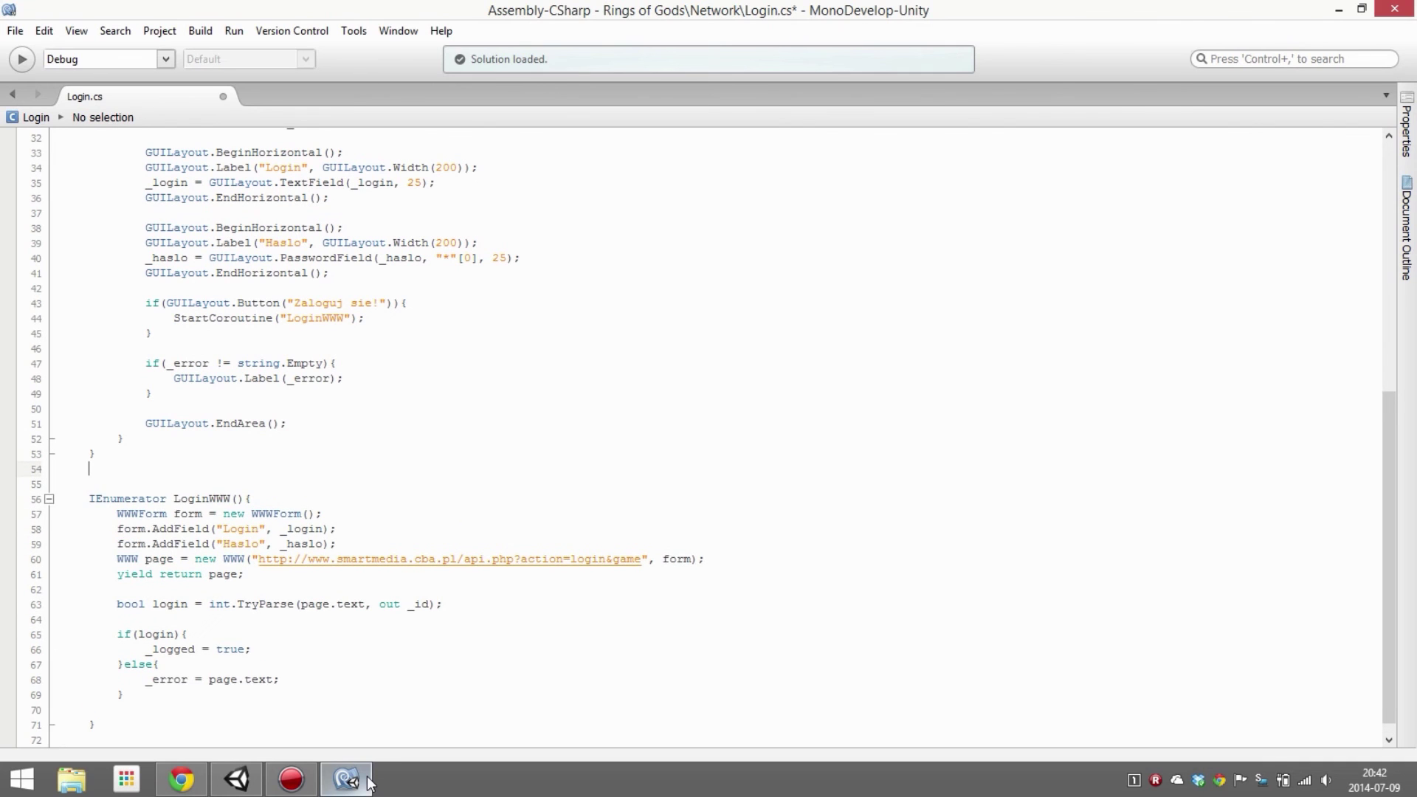
key("Return")
type("void")
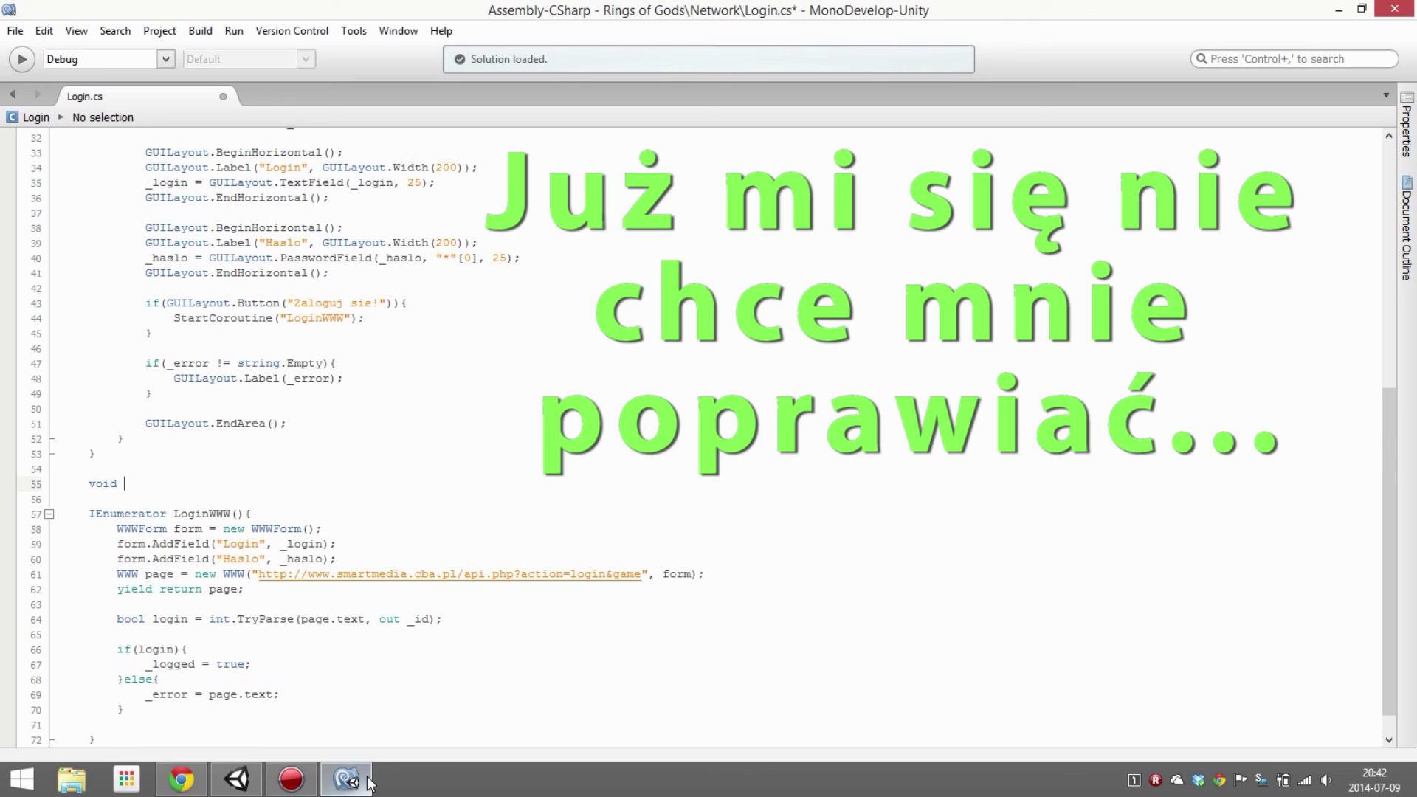
type(" Lo")
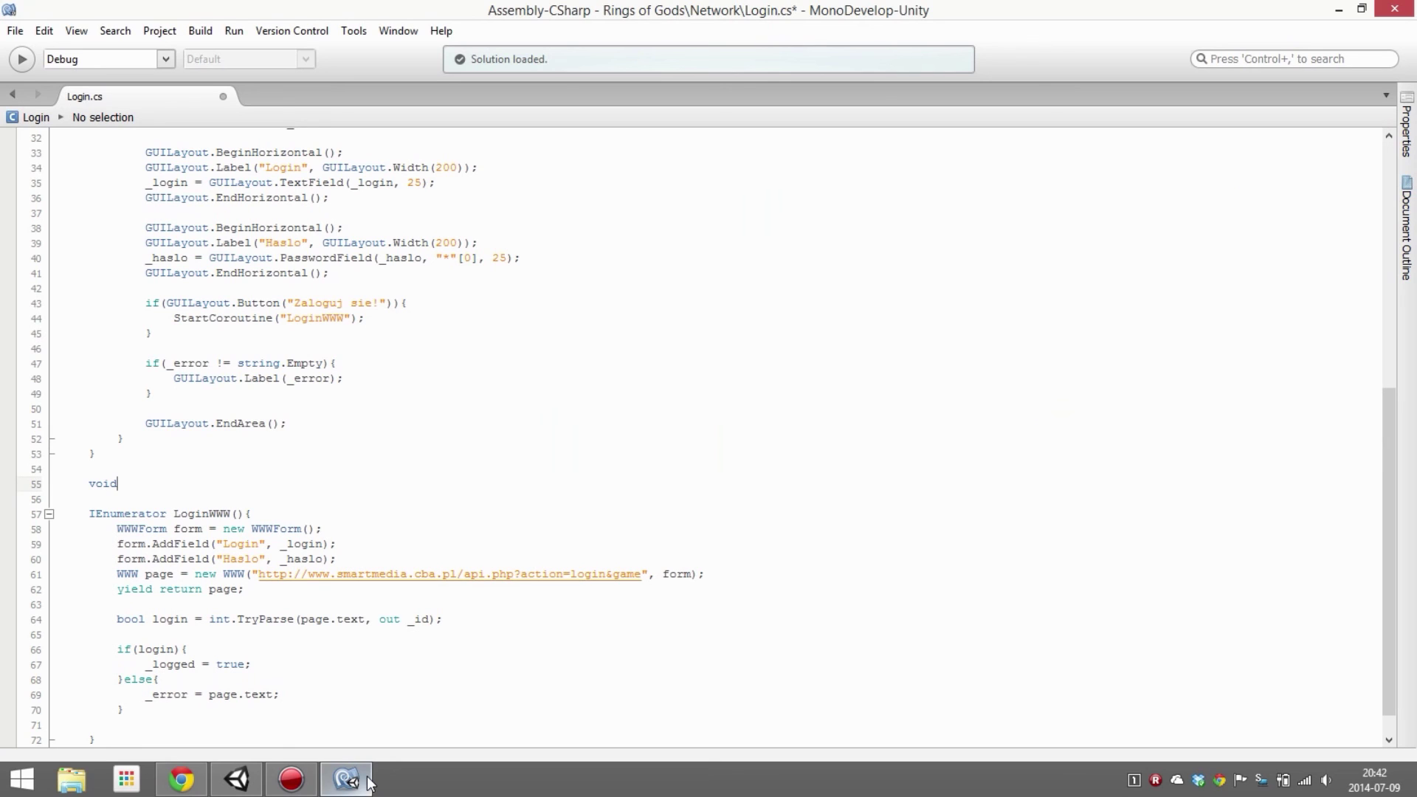
key("BackSpace")
key("BackSpace")
key("BackSpace")
key("BackSpace")
key("BackSpace")
key("BackSpace")
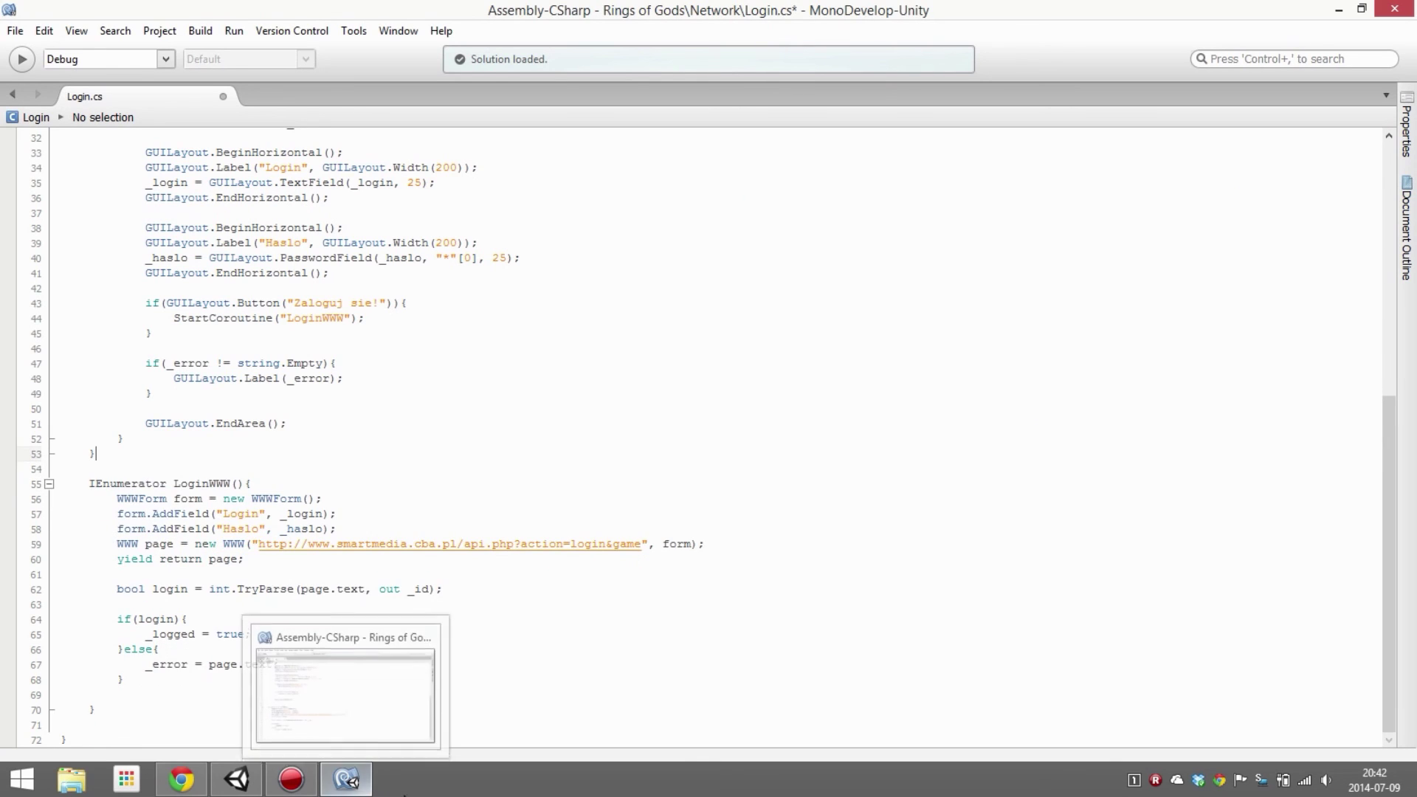
- Add a new void Update() method right after Start()
left_click(317, 573)
scroll(352, 608, "up", 5)
scroll(351, 607, "up", 6)
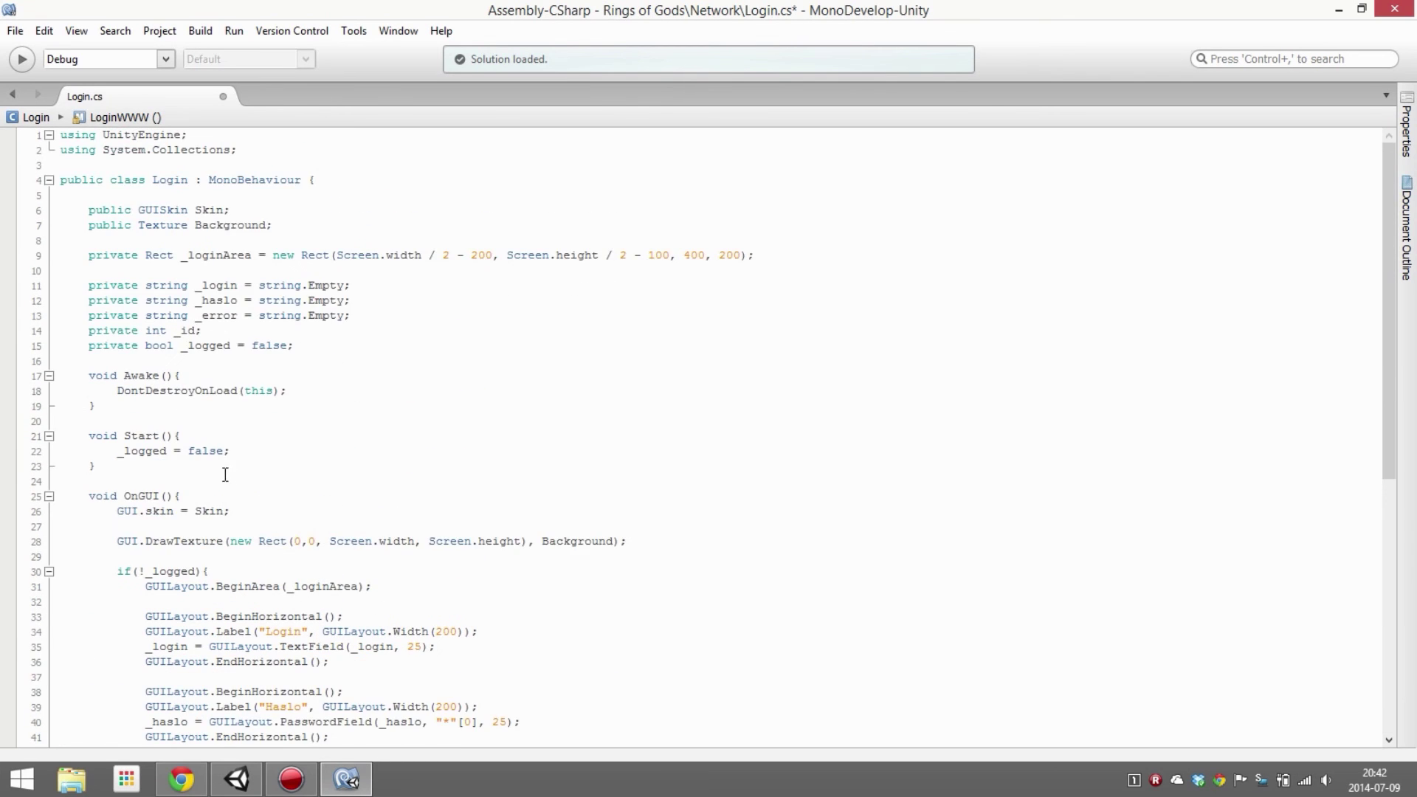
scroll(226, 475, "down", 2)
left_click(197, 384)
left_click(206, 400)
key("Return")
key("Return")
type("void Update(){")
key("Return")
- Make Update() call Application.LoadLevel("Pretia") inside if(_logged), and save Login.cs
left_click(117, 441)
type("if)")
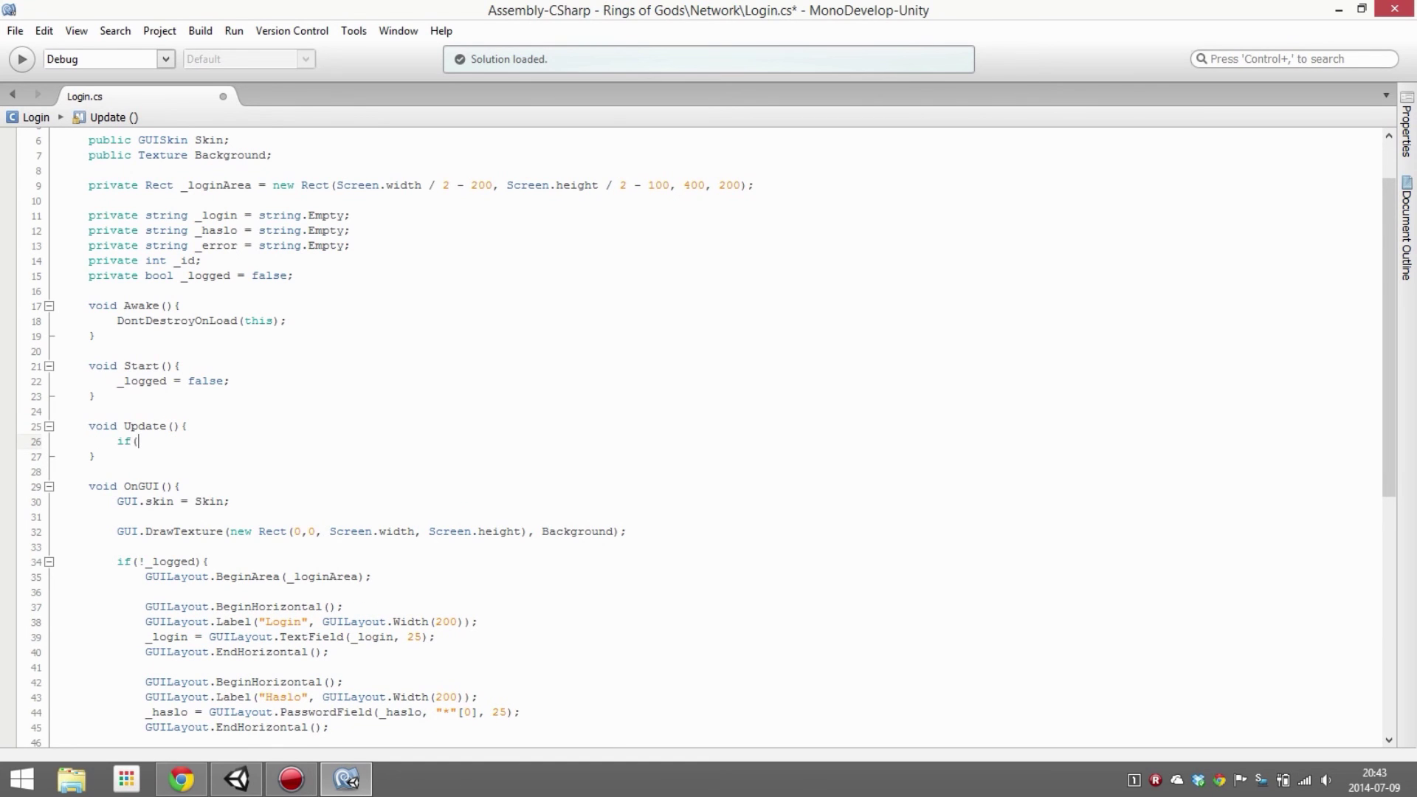
type("_l")
key("Up")
key("Up")
key("Return")
type(")")
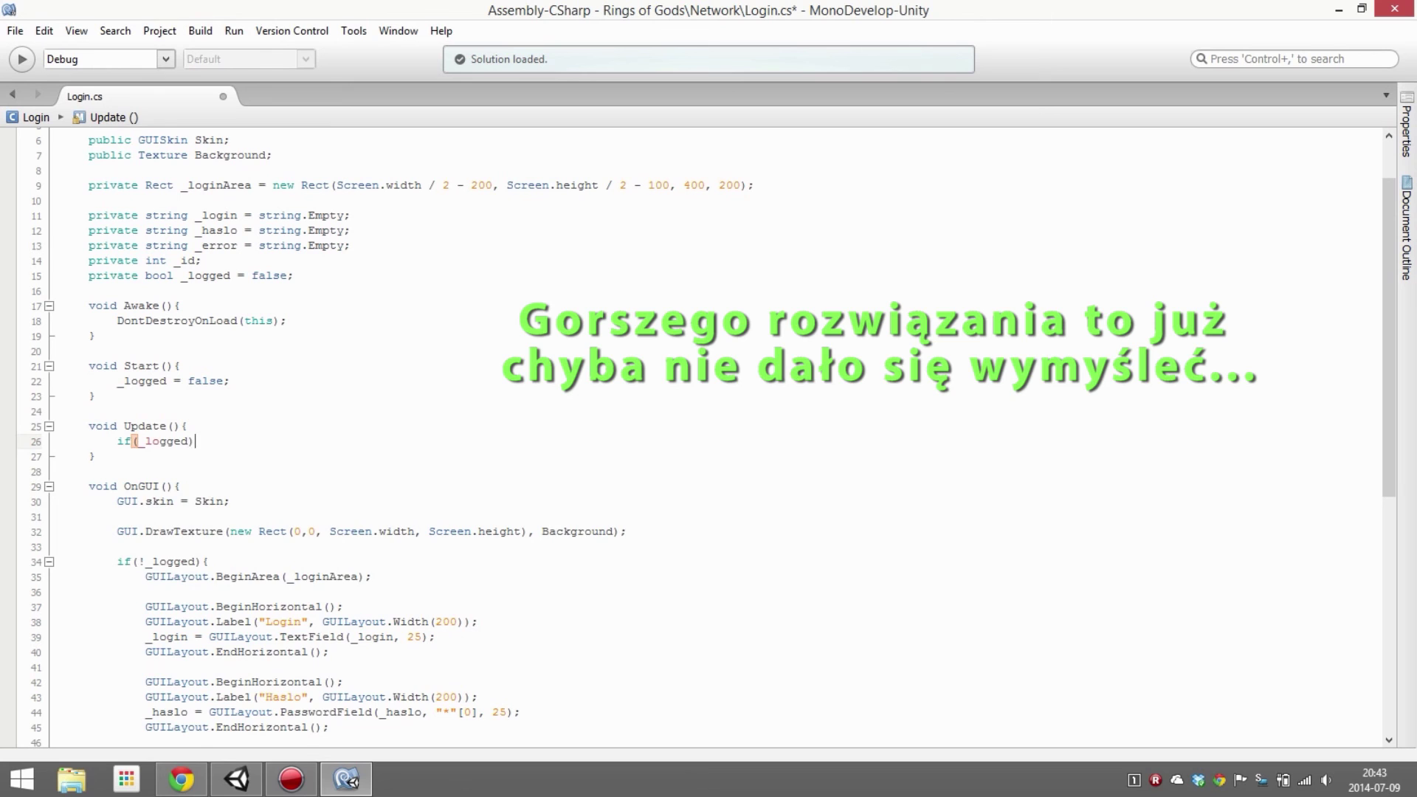
type("{")
key("Return")
type("App.lo")
key("Return")
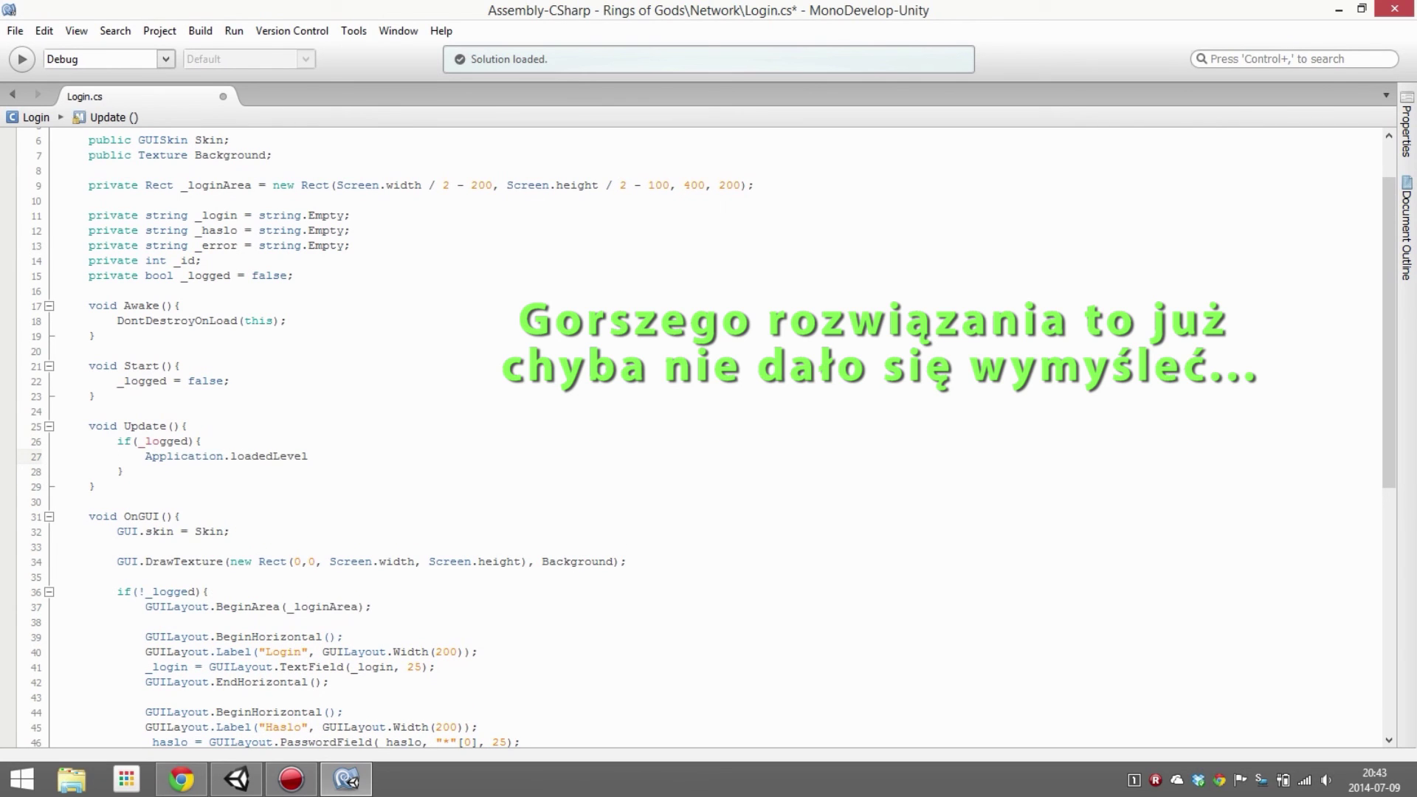
key("BackSpace")
key("BackSpace")
key("BackSpace")
type(".load(")
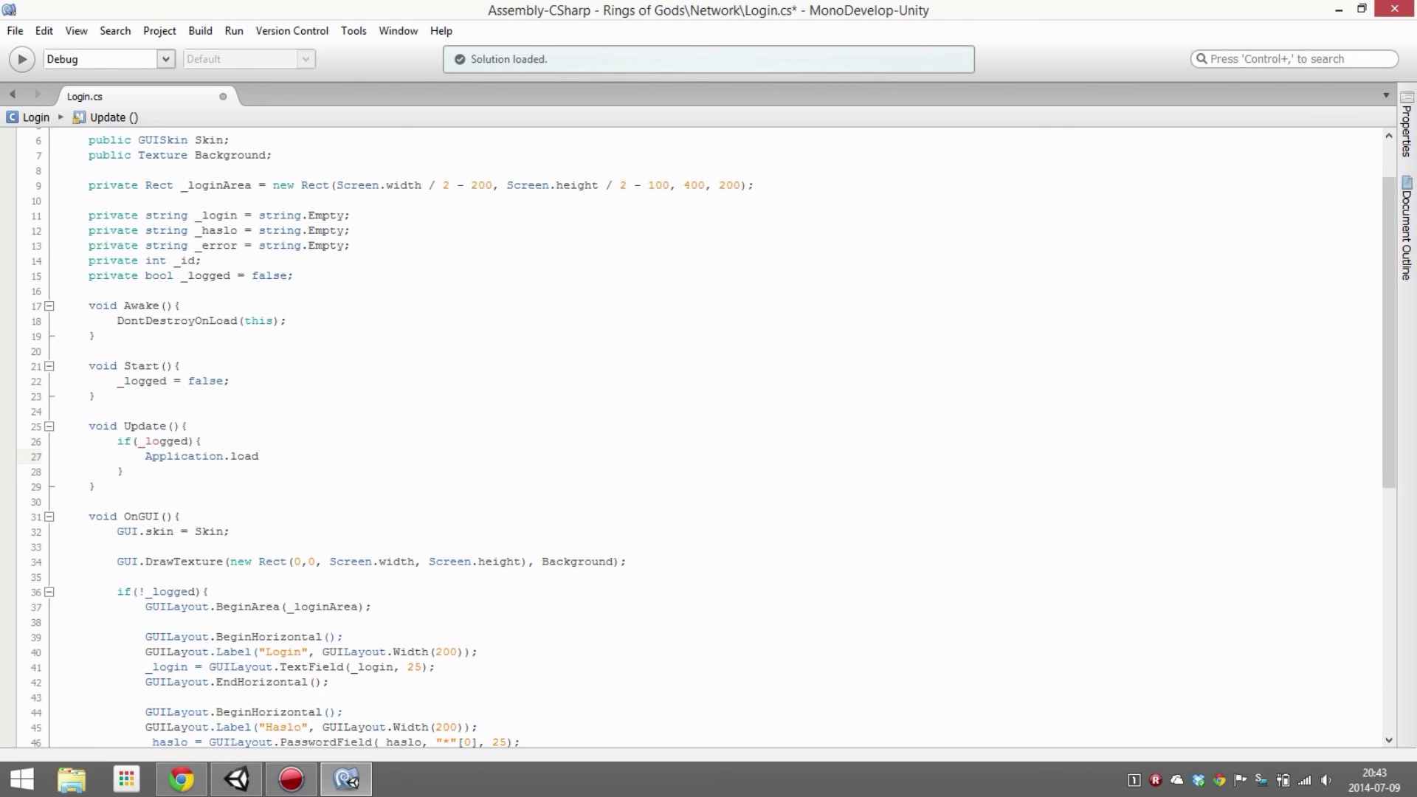
type("Pretia")
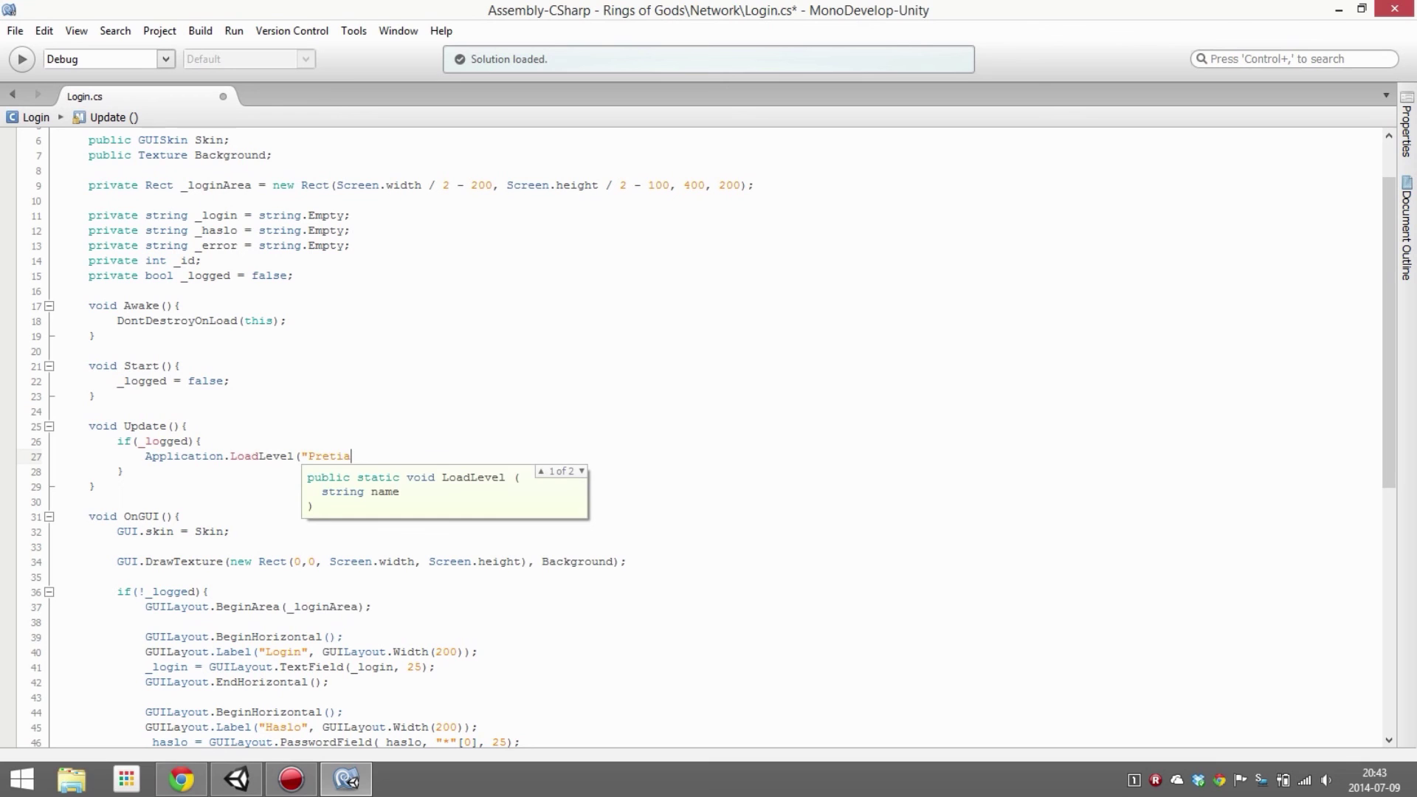
type(");")
key("ctrl+s")
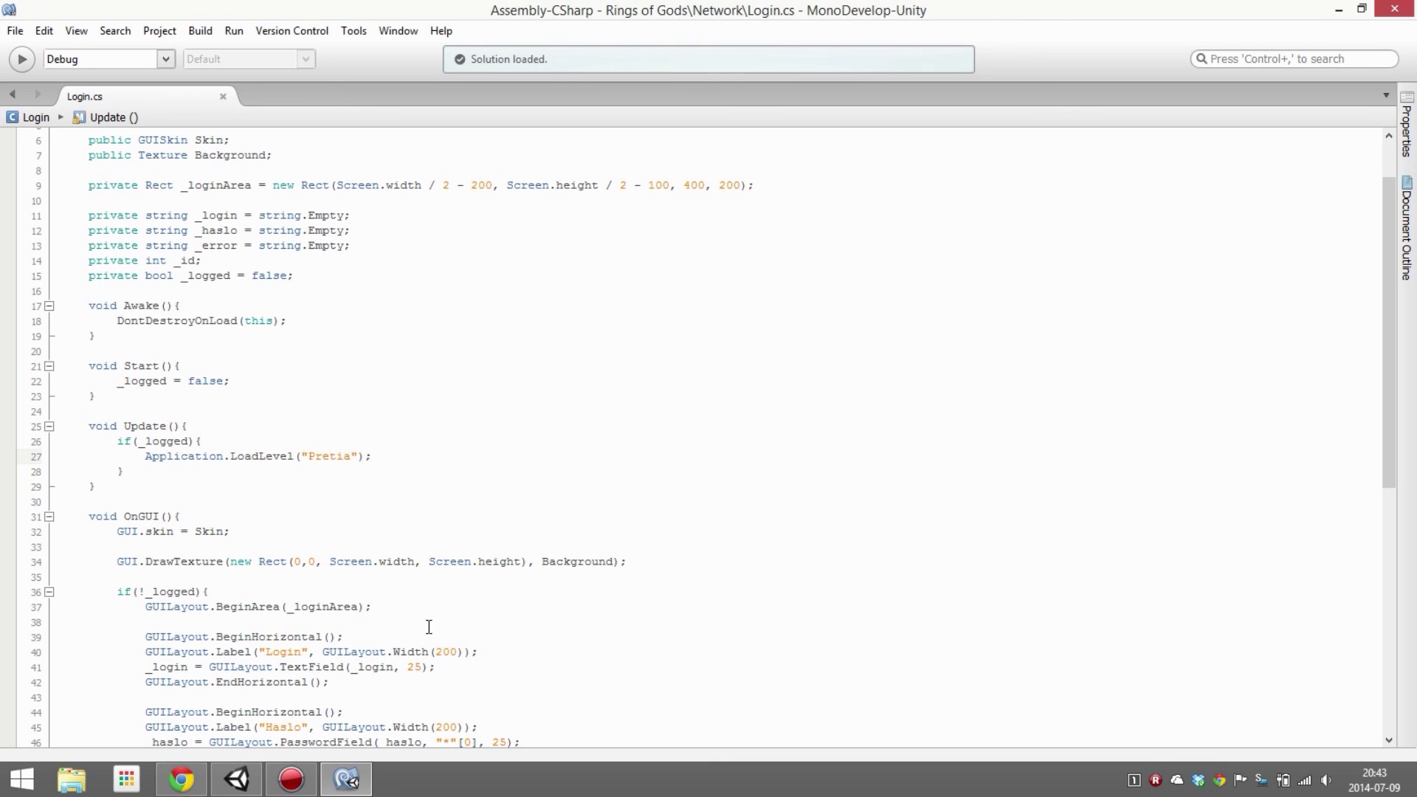
left_click(236, 784)
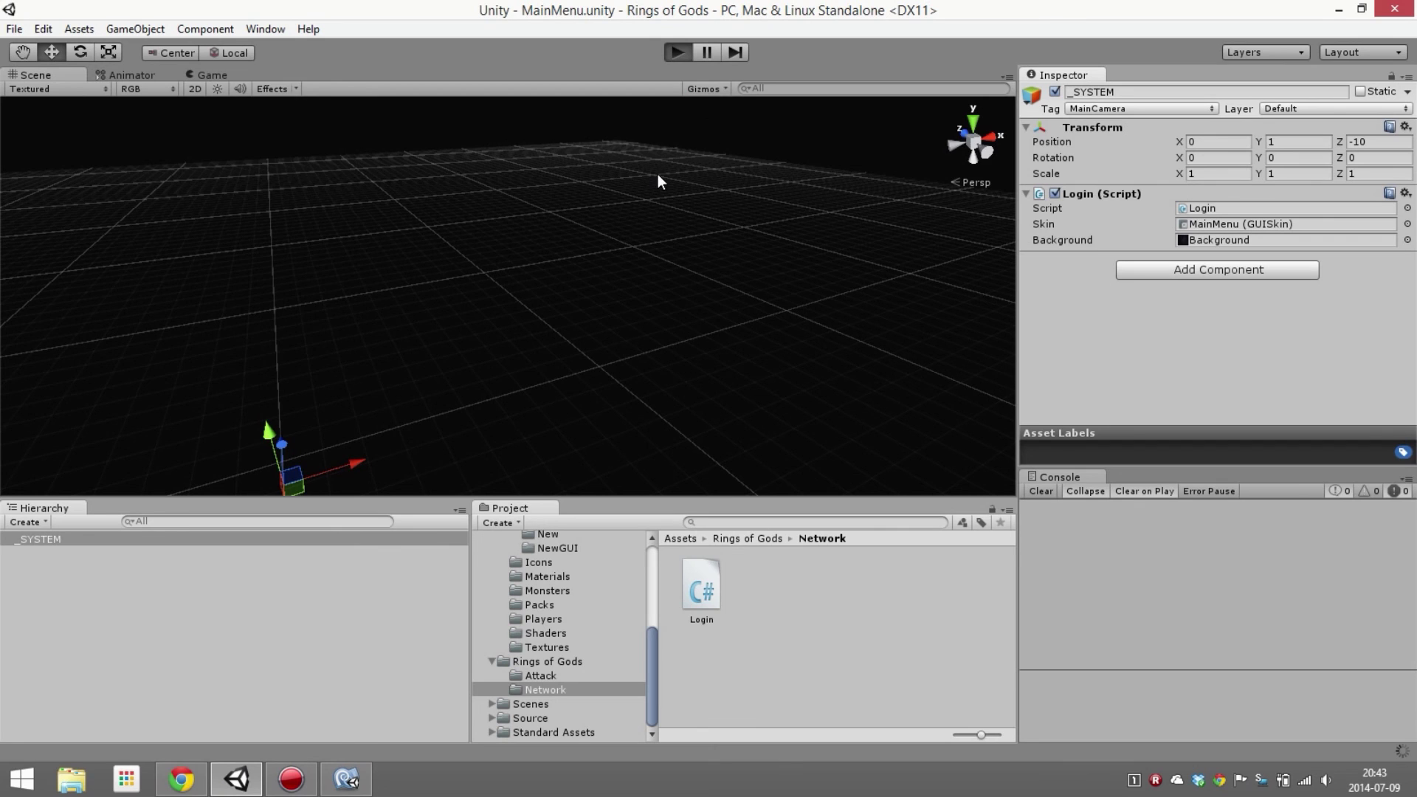
- Run play mode and submit the login form with the test account
key("ctrl+p")
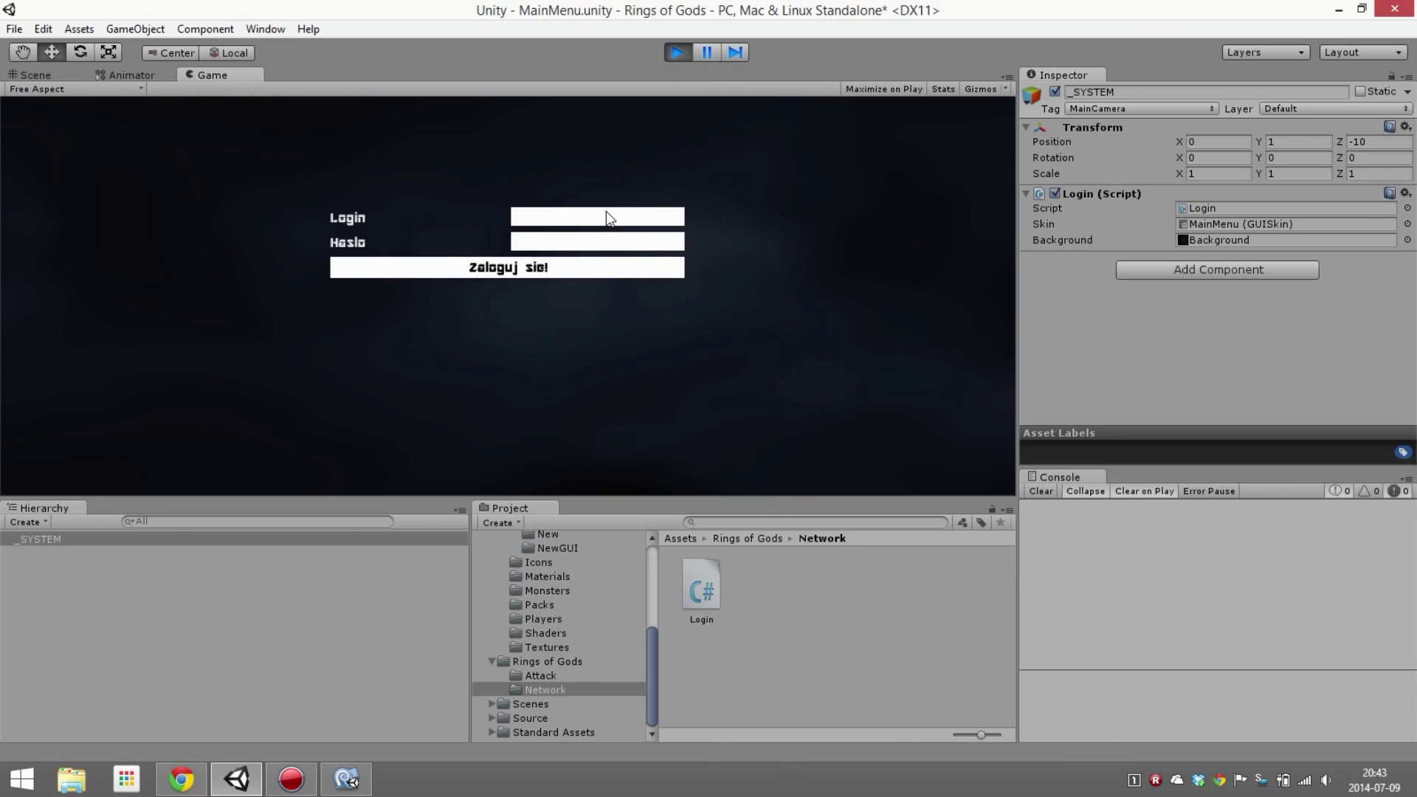
left_click(605, 216)
type("czubeka2")
left_click(583, 242)
left_click(608, 270)
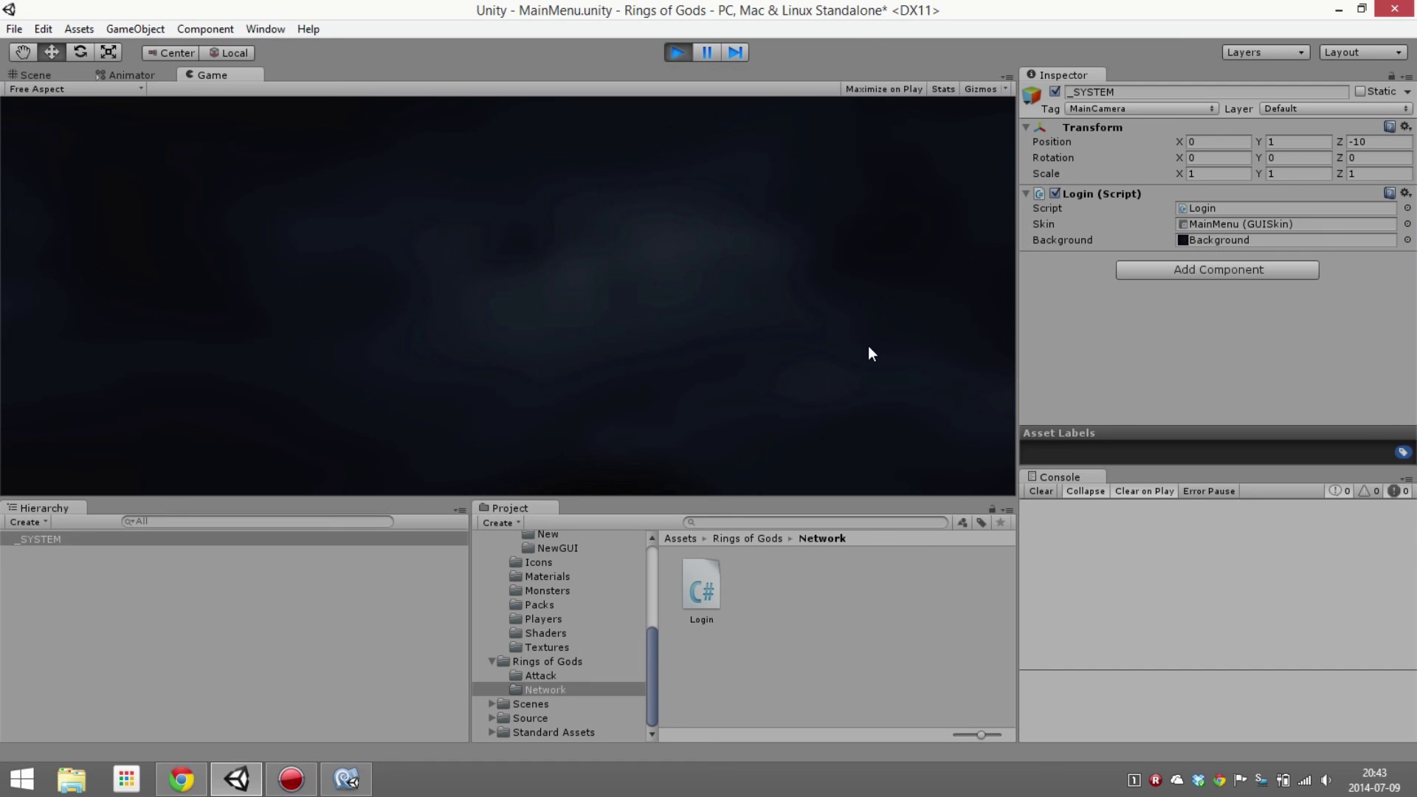
- Stop play mode, browse Assets/Scenes, and return to Login.cs in MonoDevelop
left_click(348, 788)
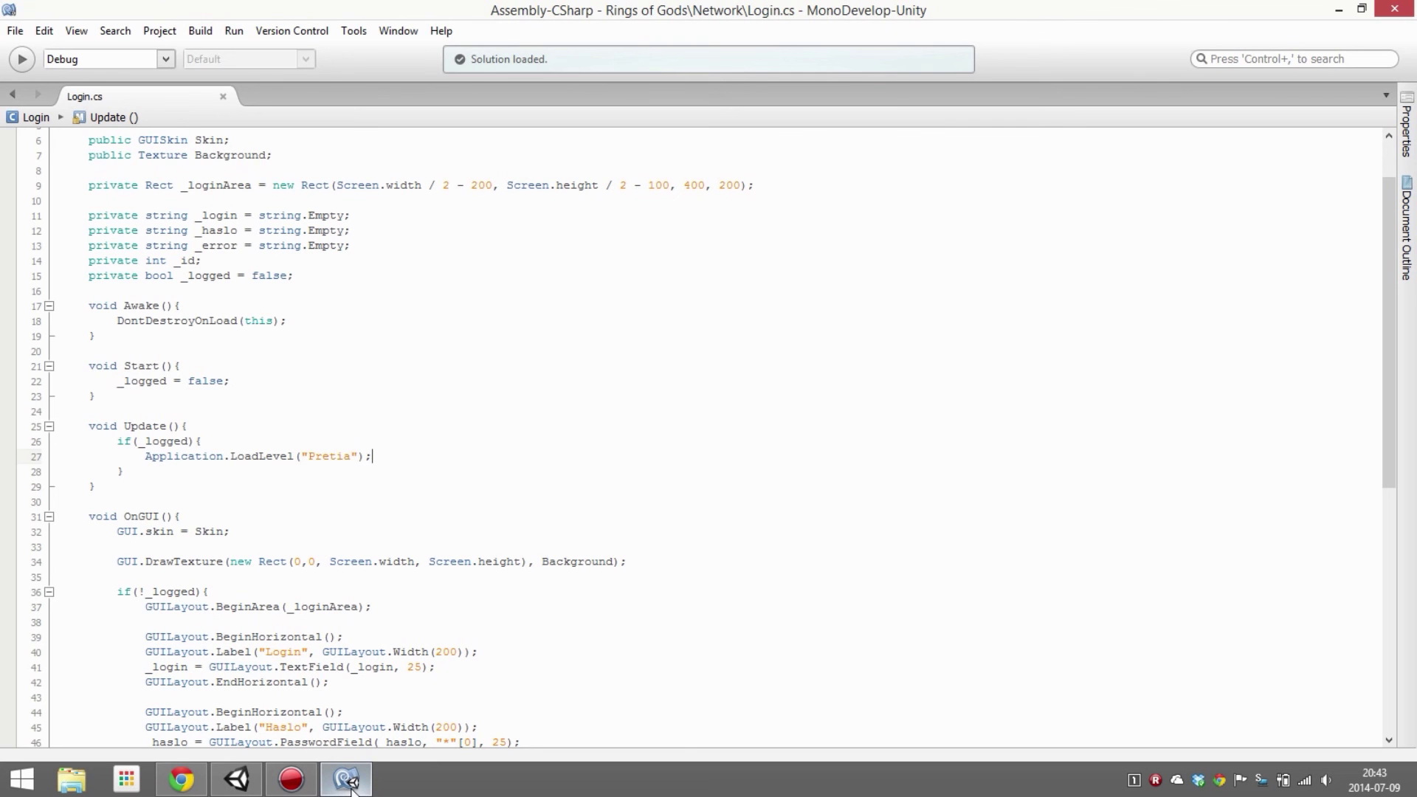
left_click(351, 787)
left_click(351, 786)
left_click(350, 786)
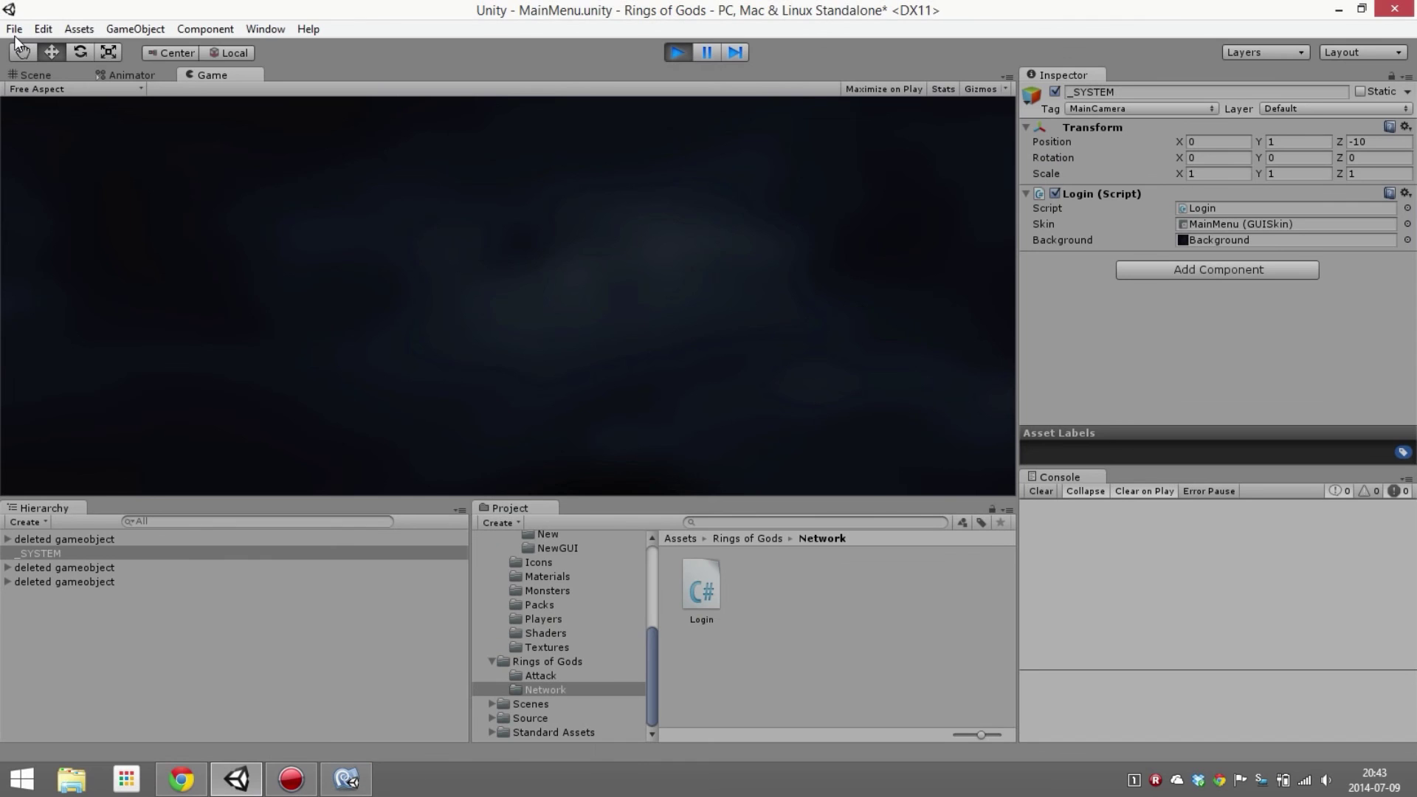
left_click(676, 53)
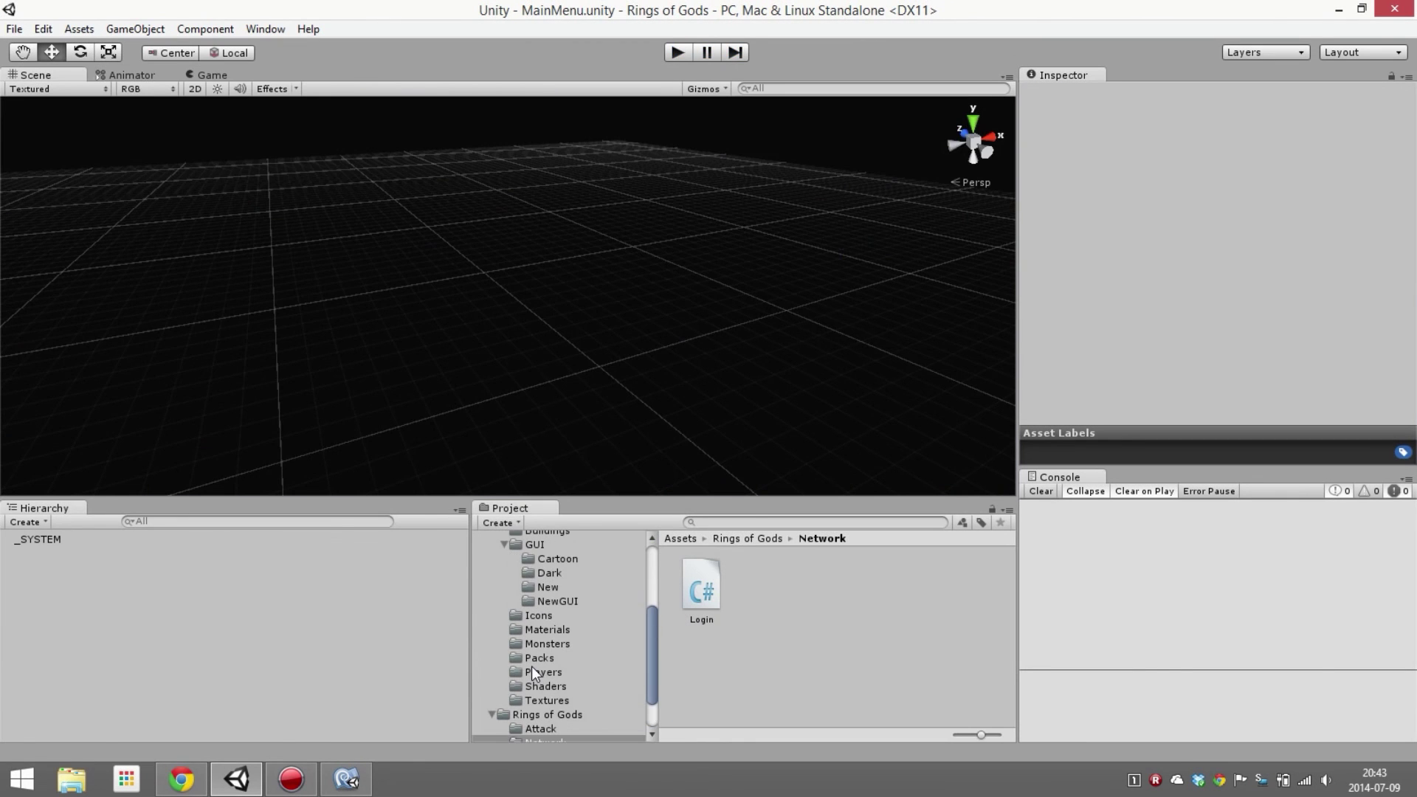
left_click(543, 703)
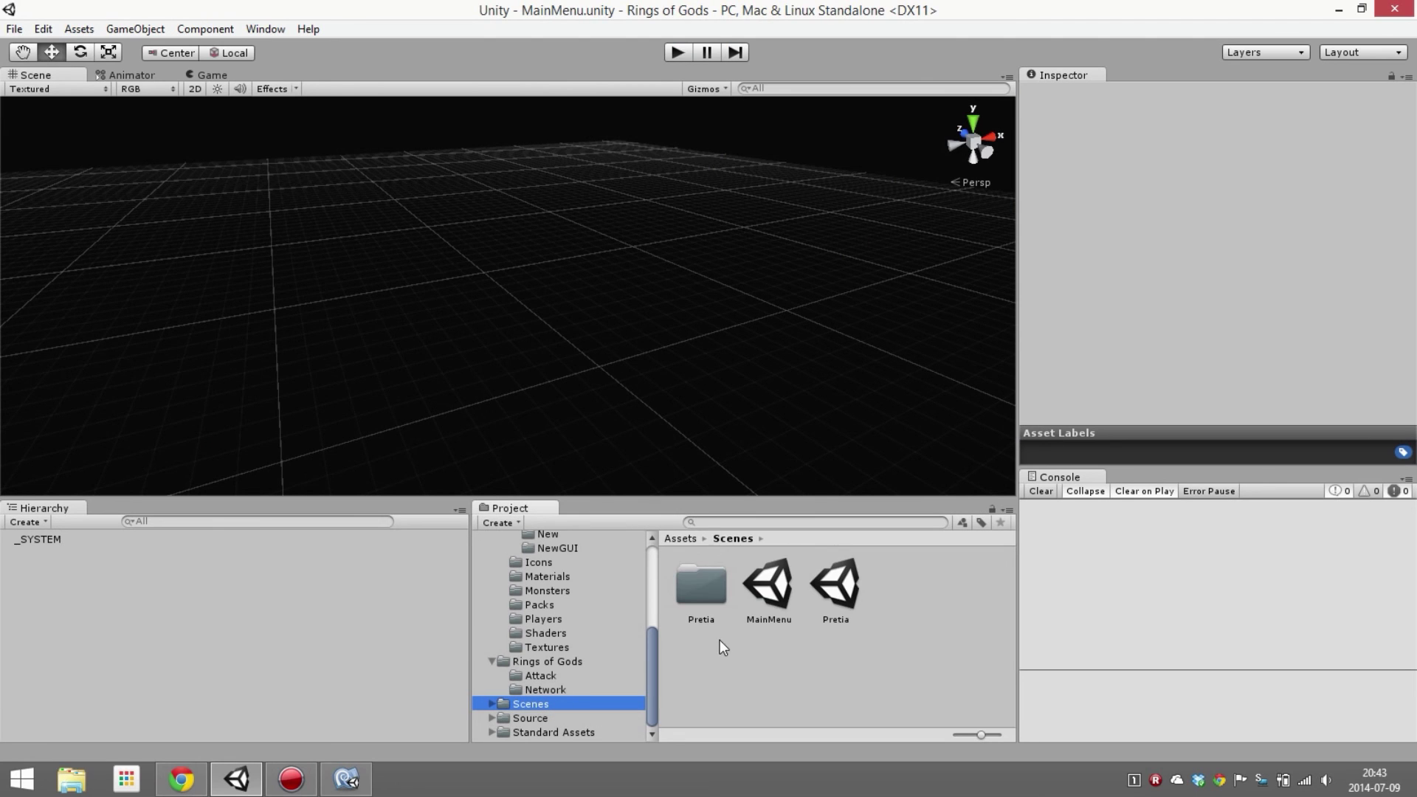
left_click(369, 776)
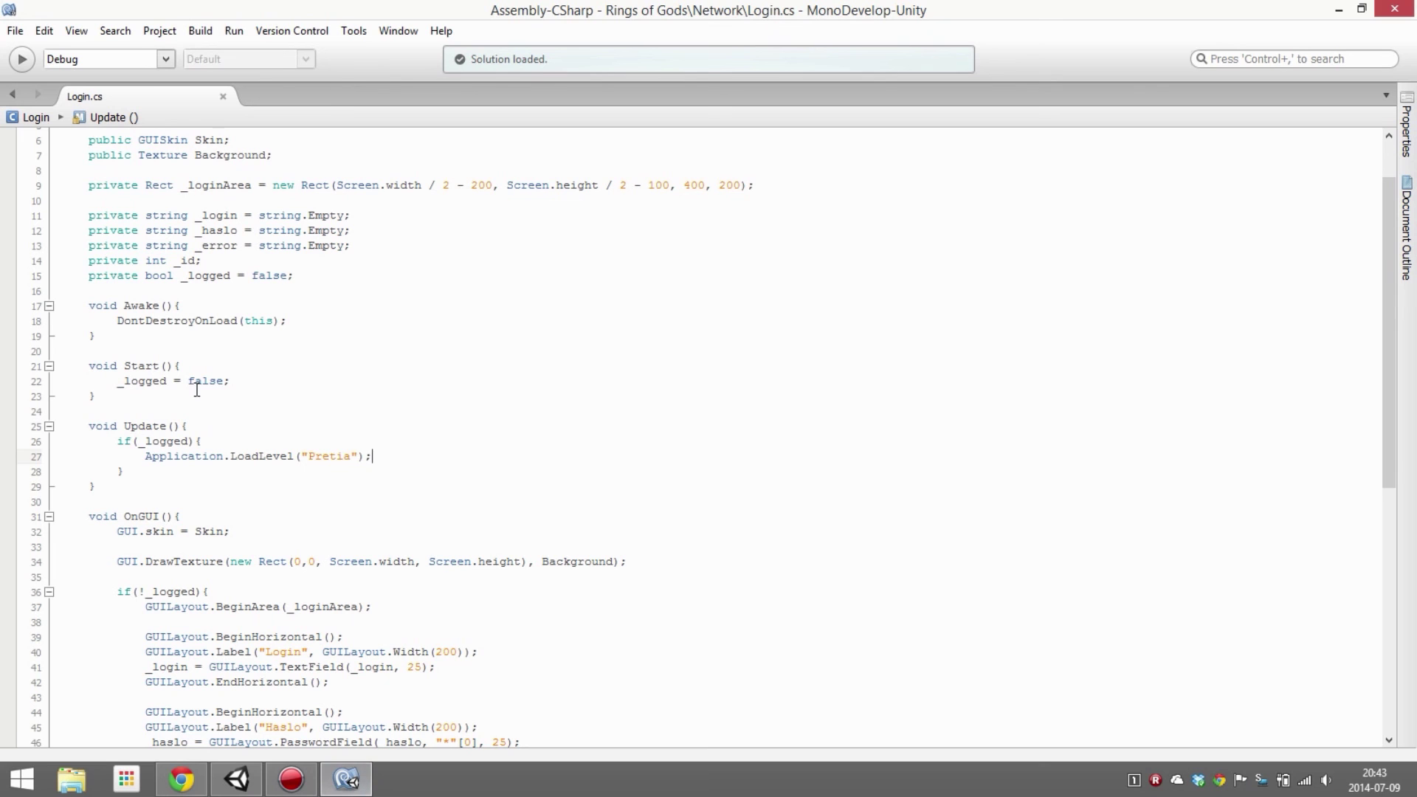
- Insert Debug.Log(_logged); as Update()'s first line, above if(_logged), and save Login.cs
left_click_drag(411, 455, 224, 455)
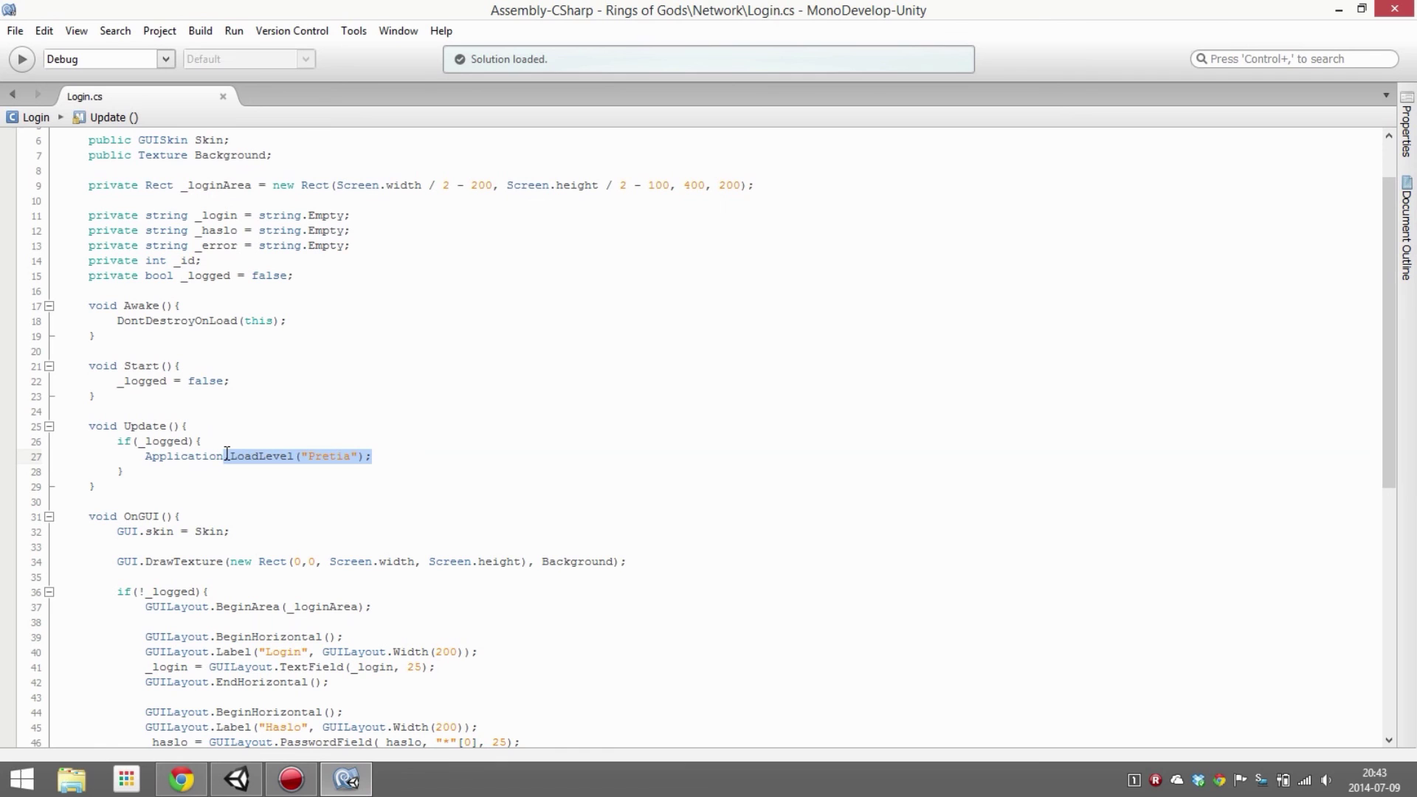
scroll(289, 470, "down", 8)
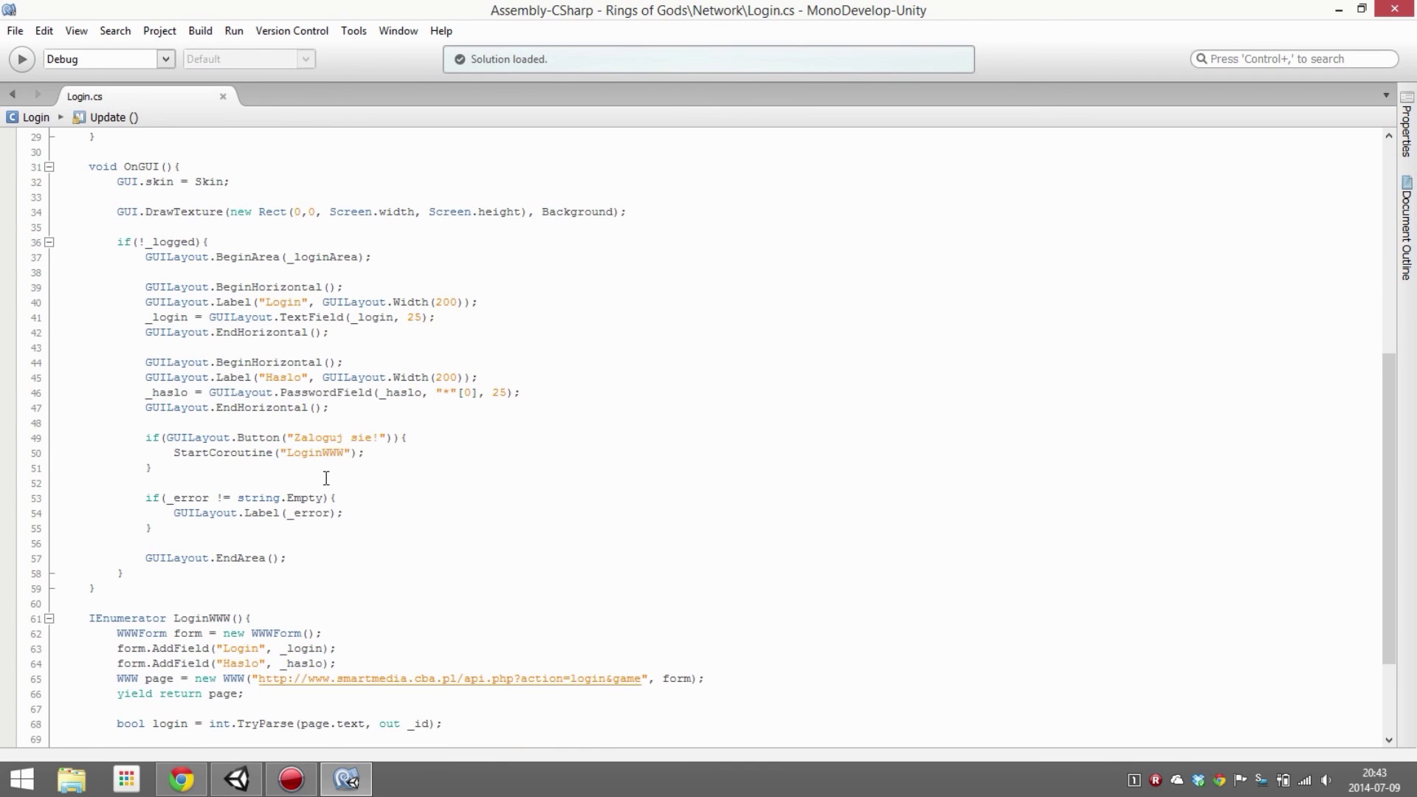
scroll(327, 478, "down", 2)
scroll(328, 478, "up", 2)
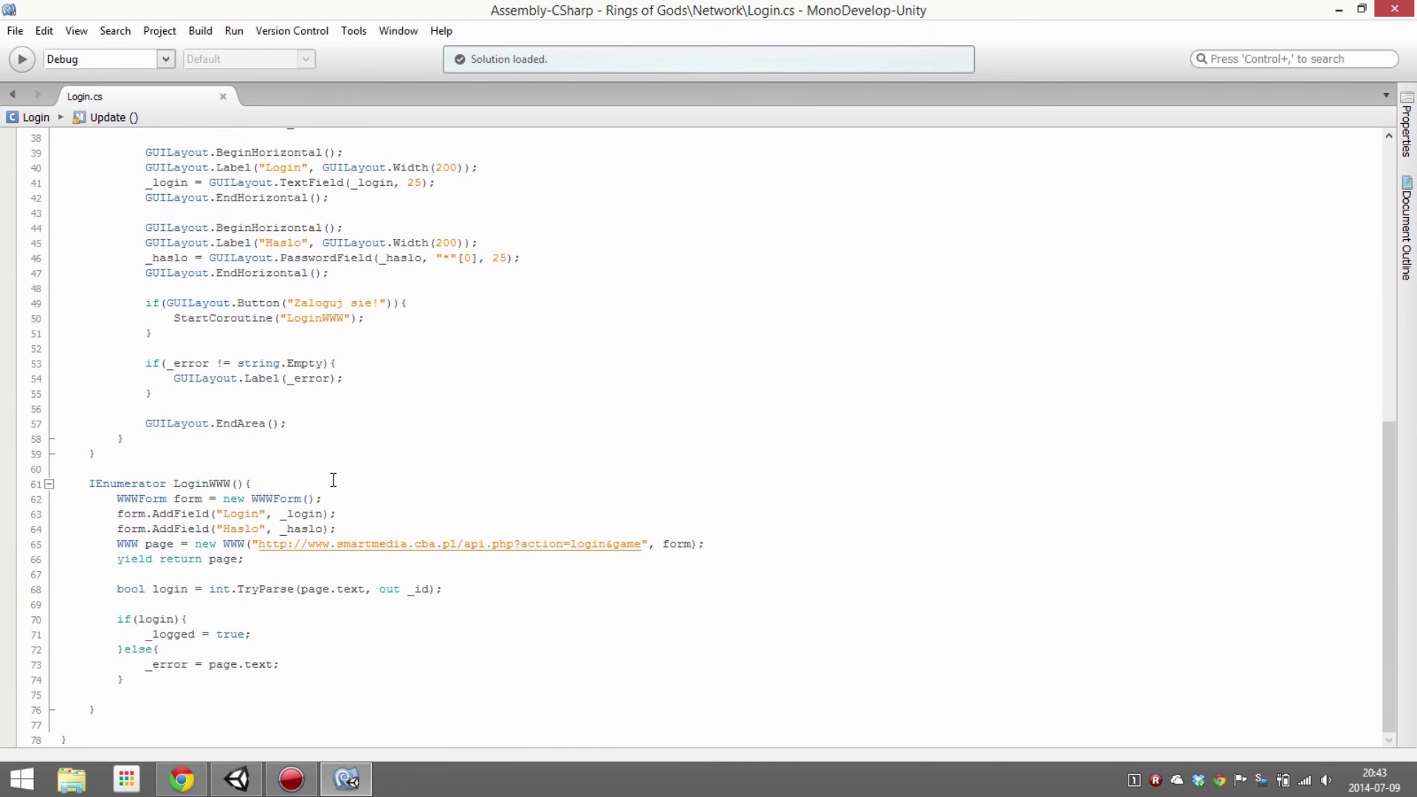
scroll(330, 479, "up", 3)
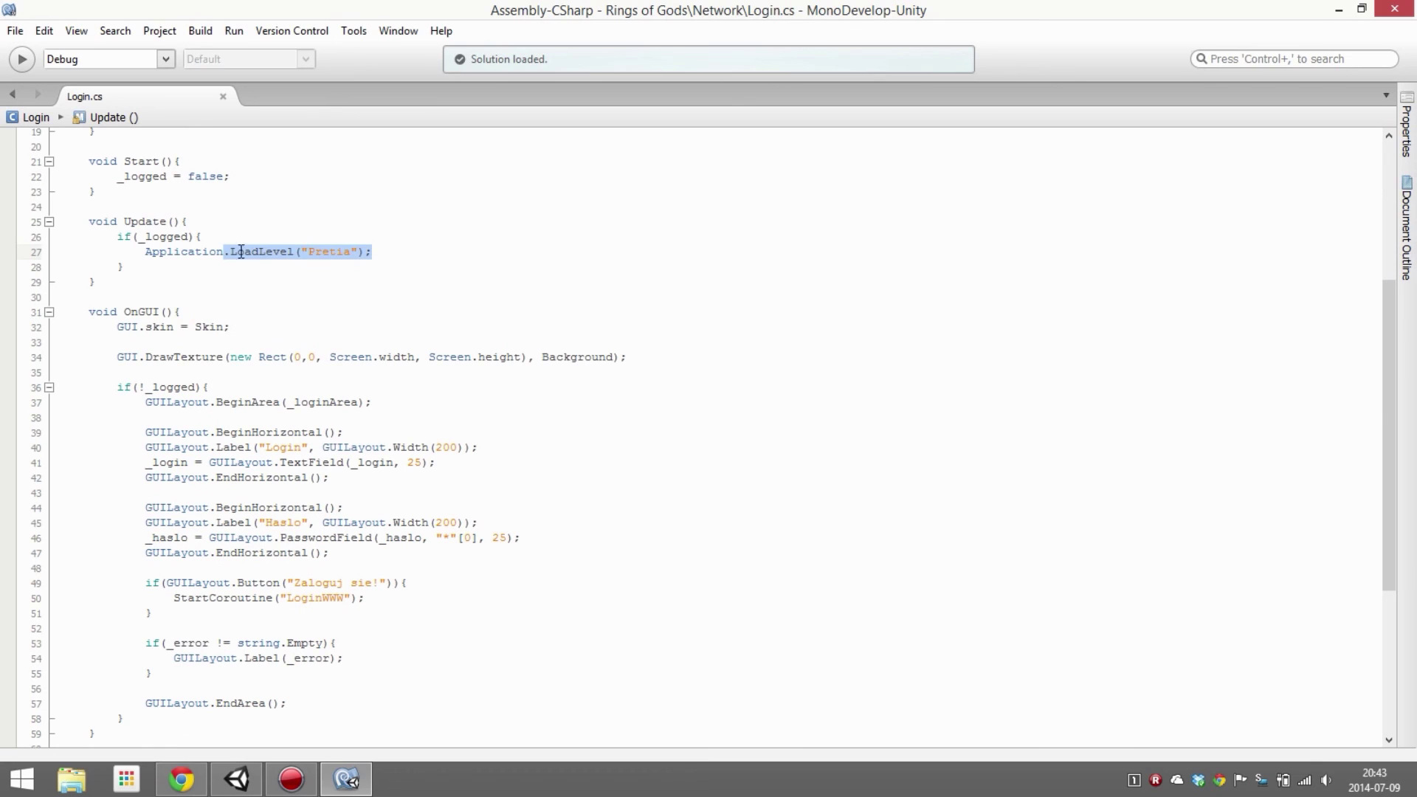
left_click(229, 211)
left_click(89, 237)
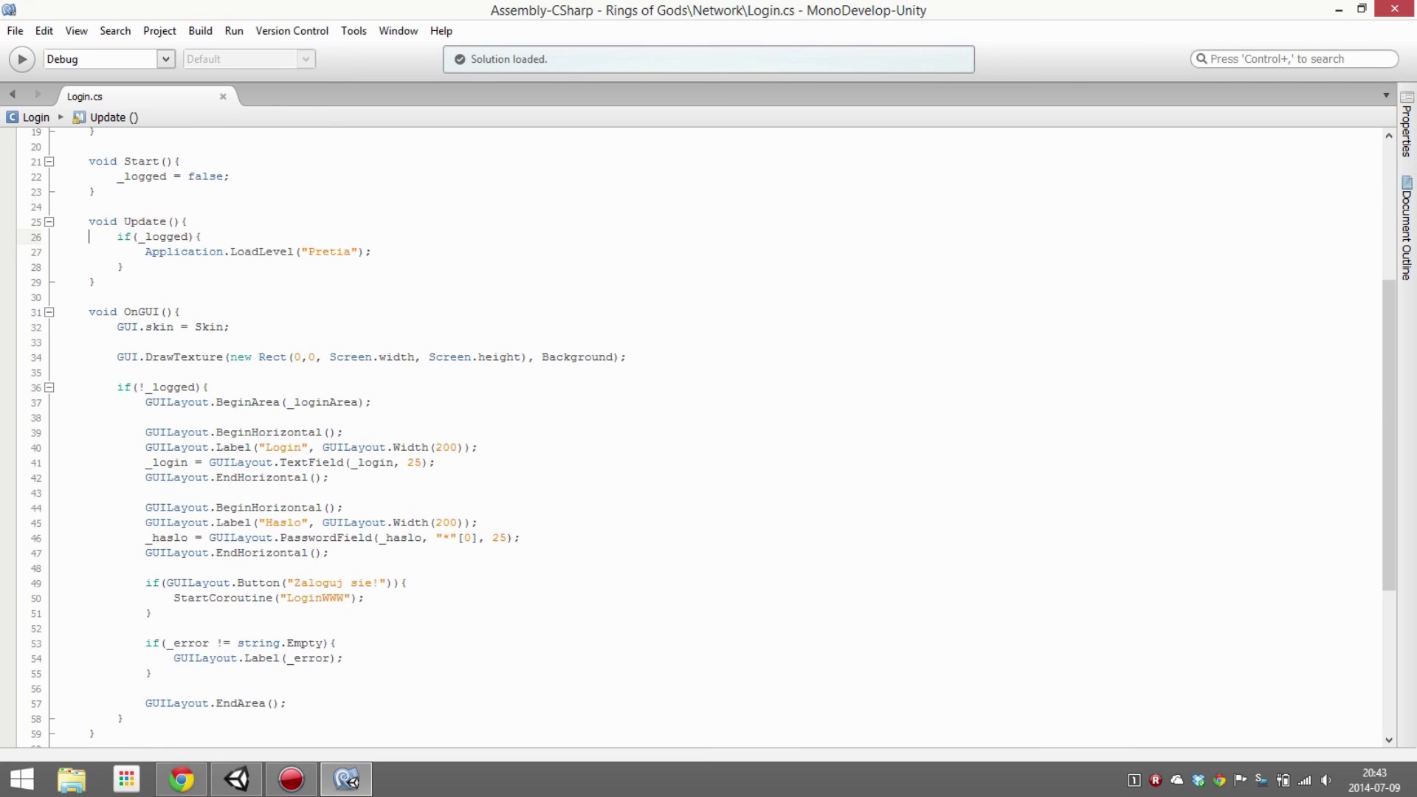
key("Return")
key("Up")
type("Debug.Log()")
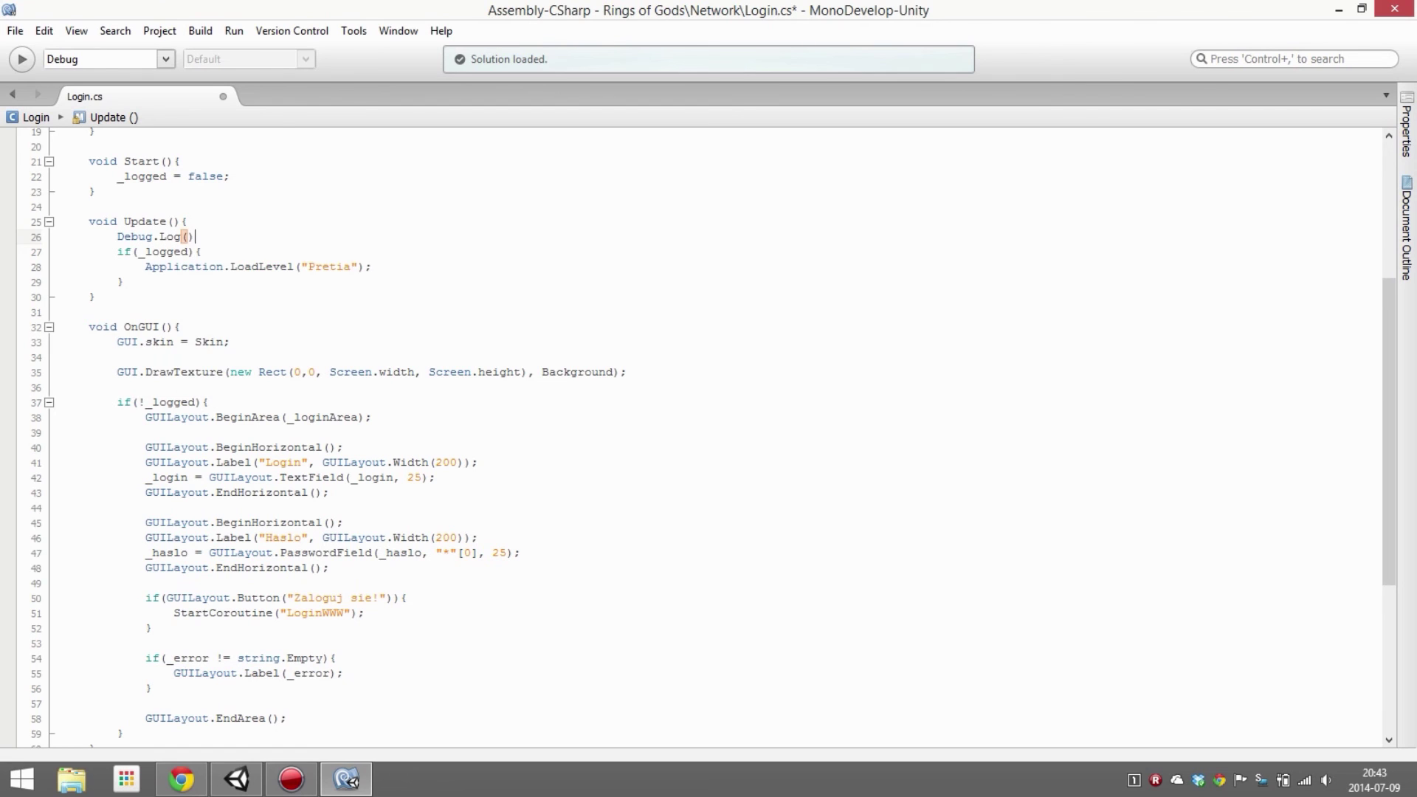
type("_l")
key("Up")
key("Up")
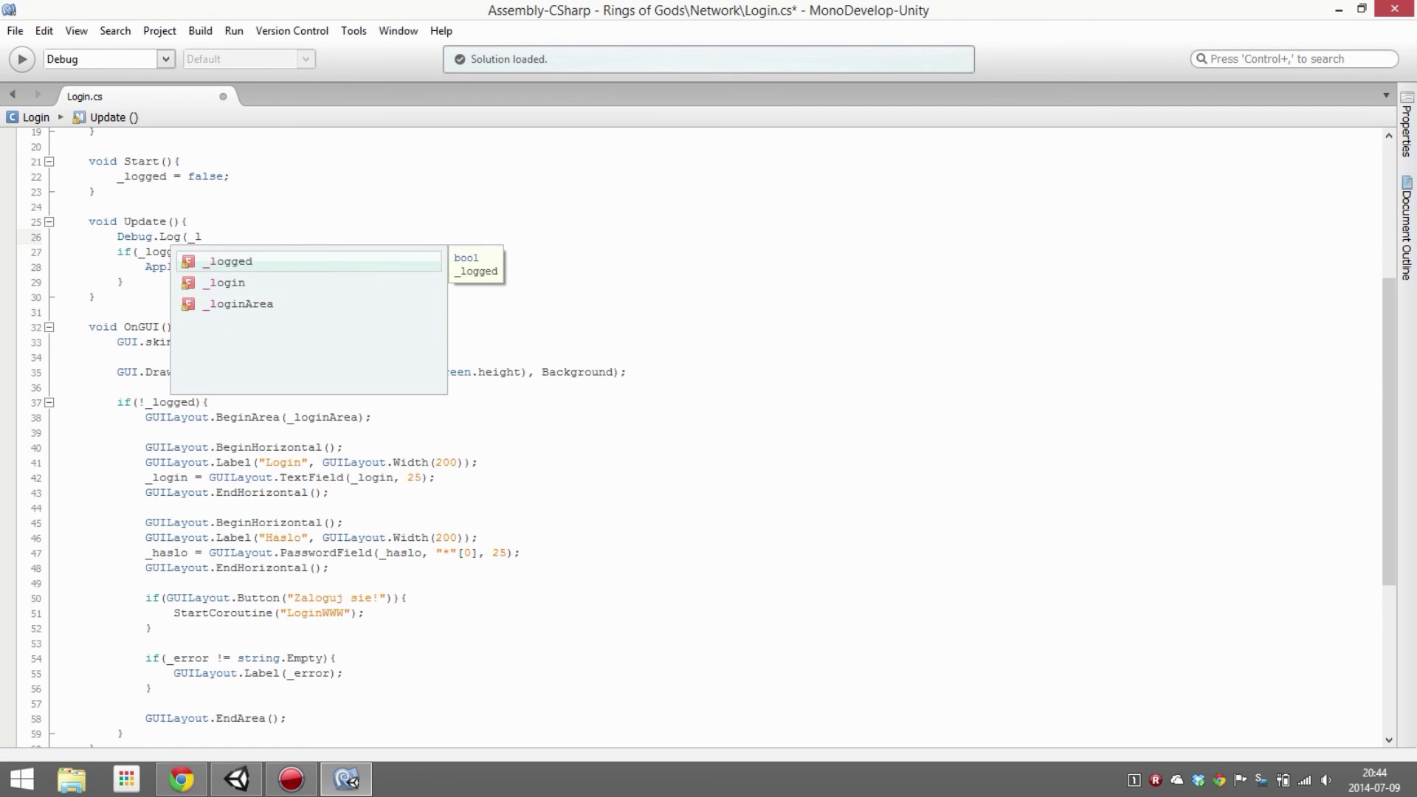
key("Return")
type(")l")
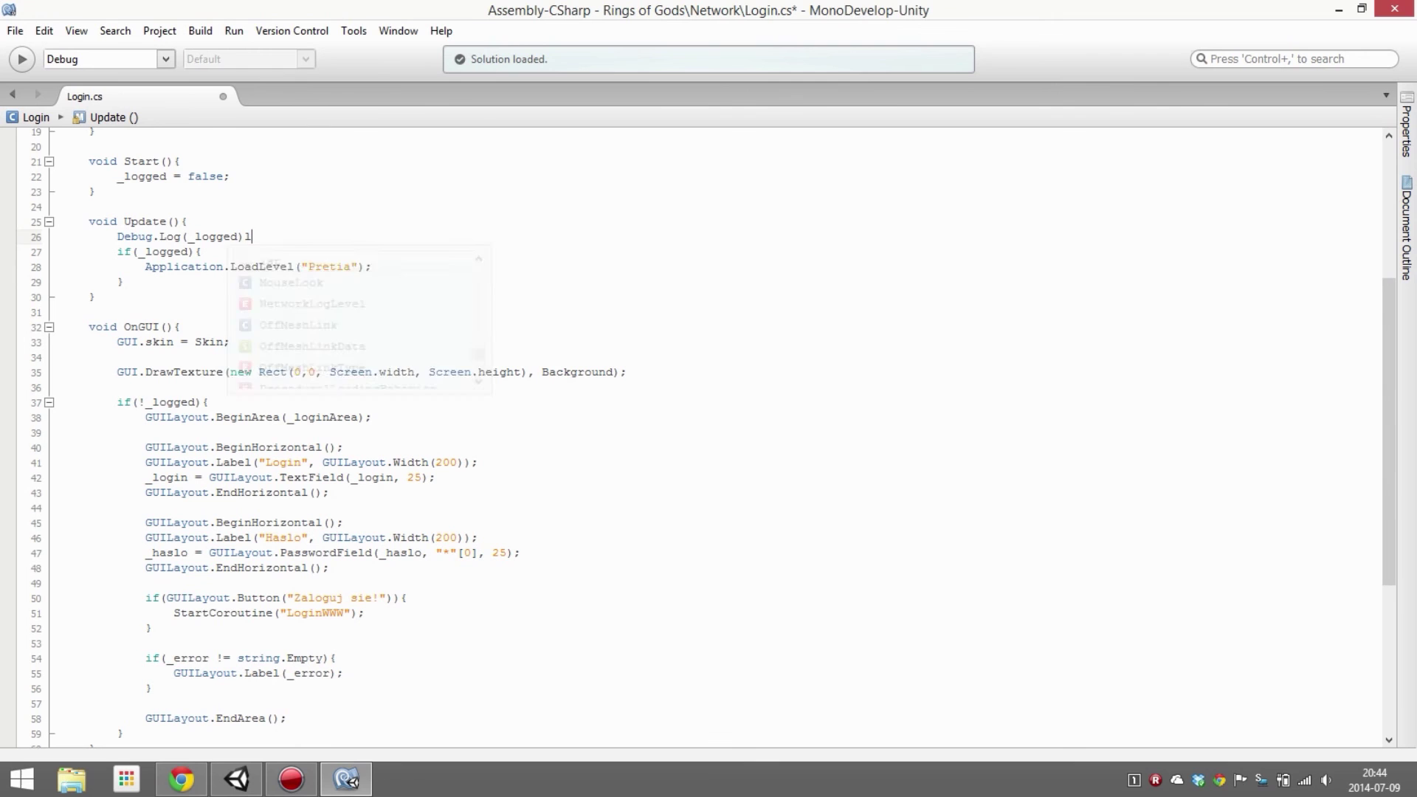
type(";")
key("ctrl+s")
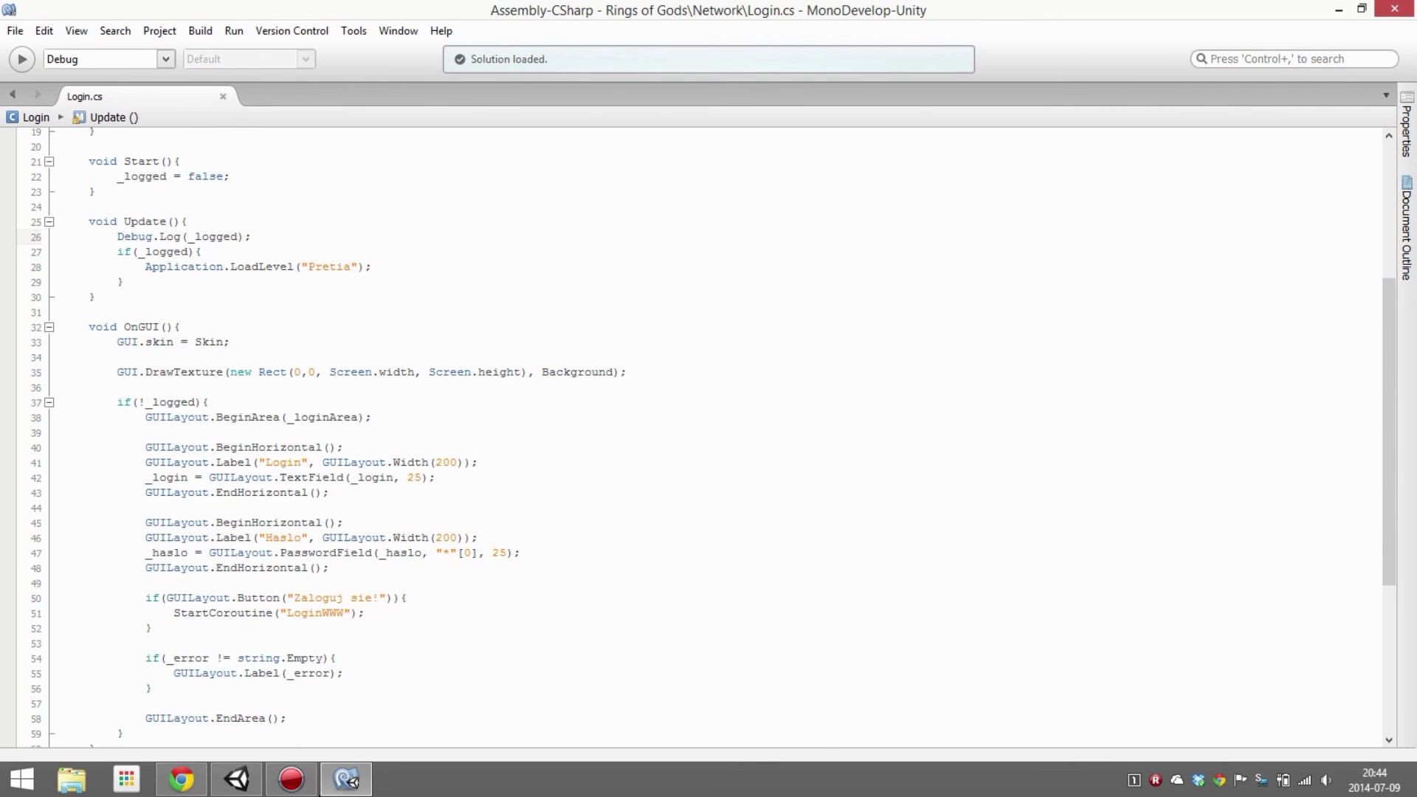
left_click(236, 778)
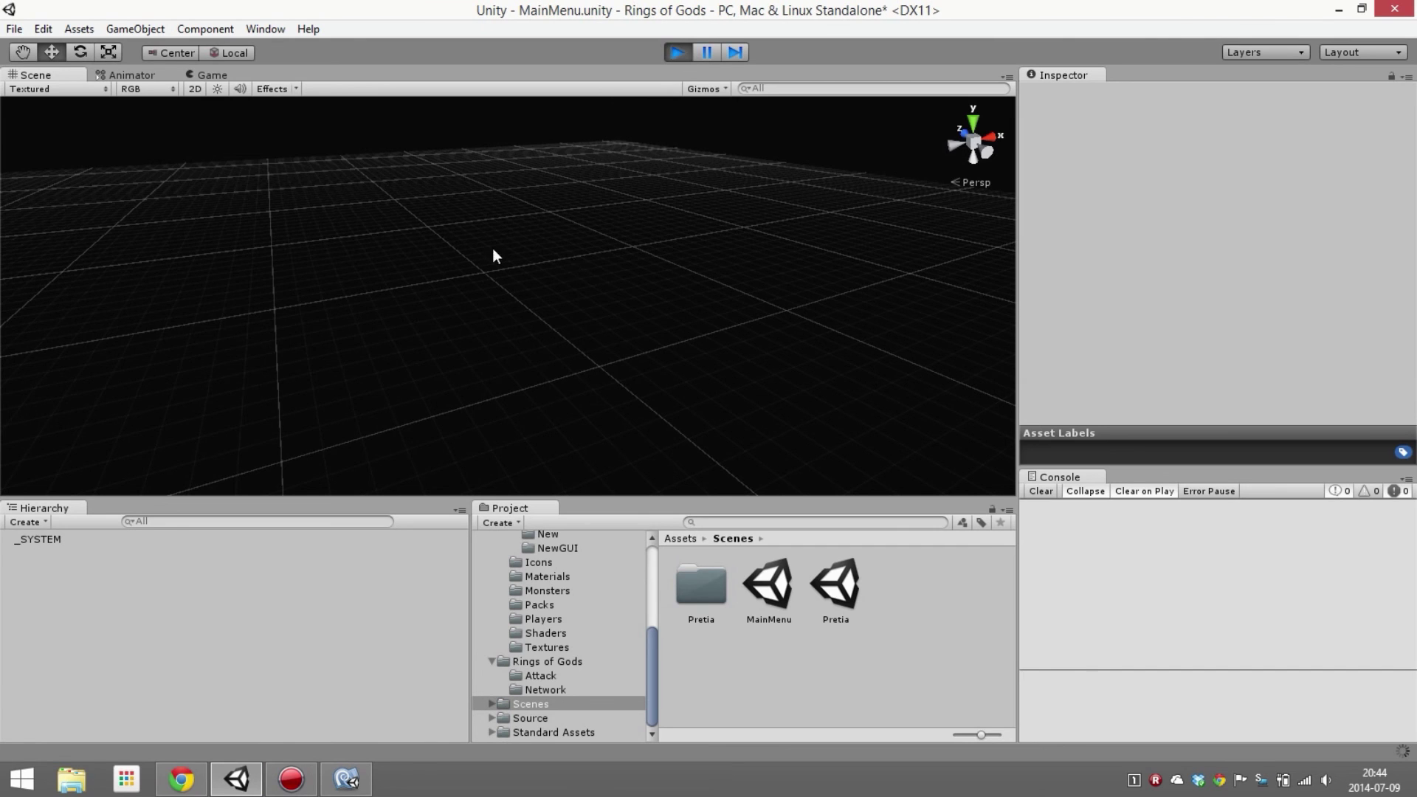
- Log in during play mode, watch the Console show _logged turn from False to True, then stop
type("beka2")
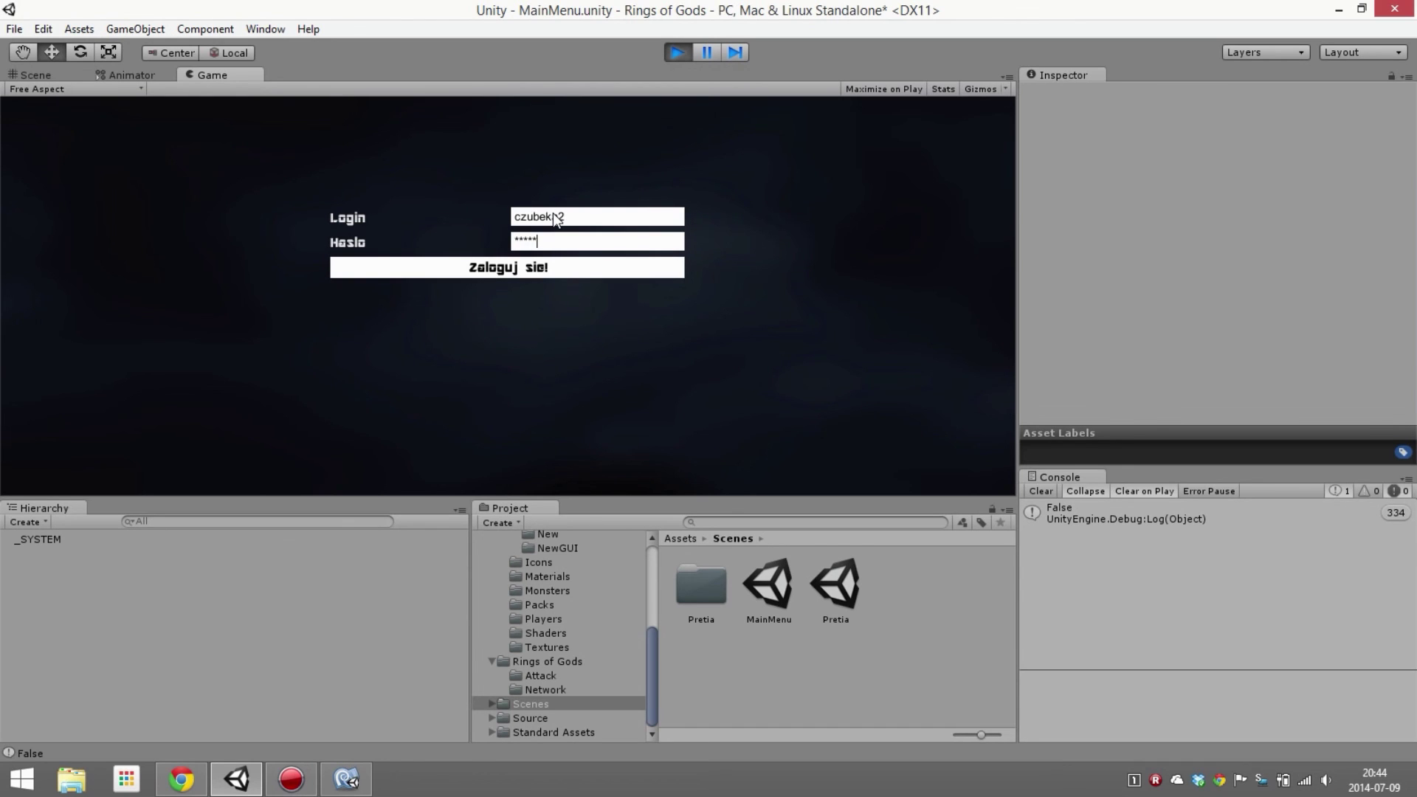
left_click(558, 274)
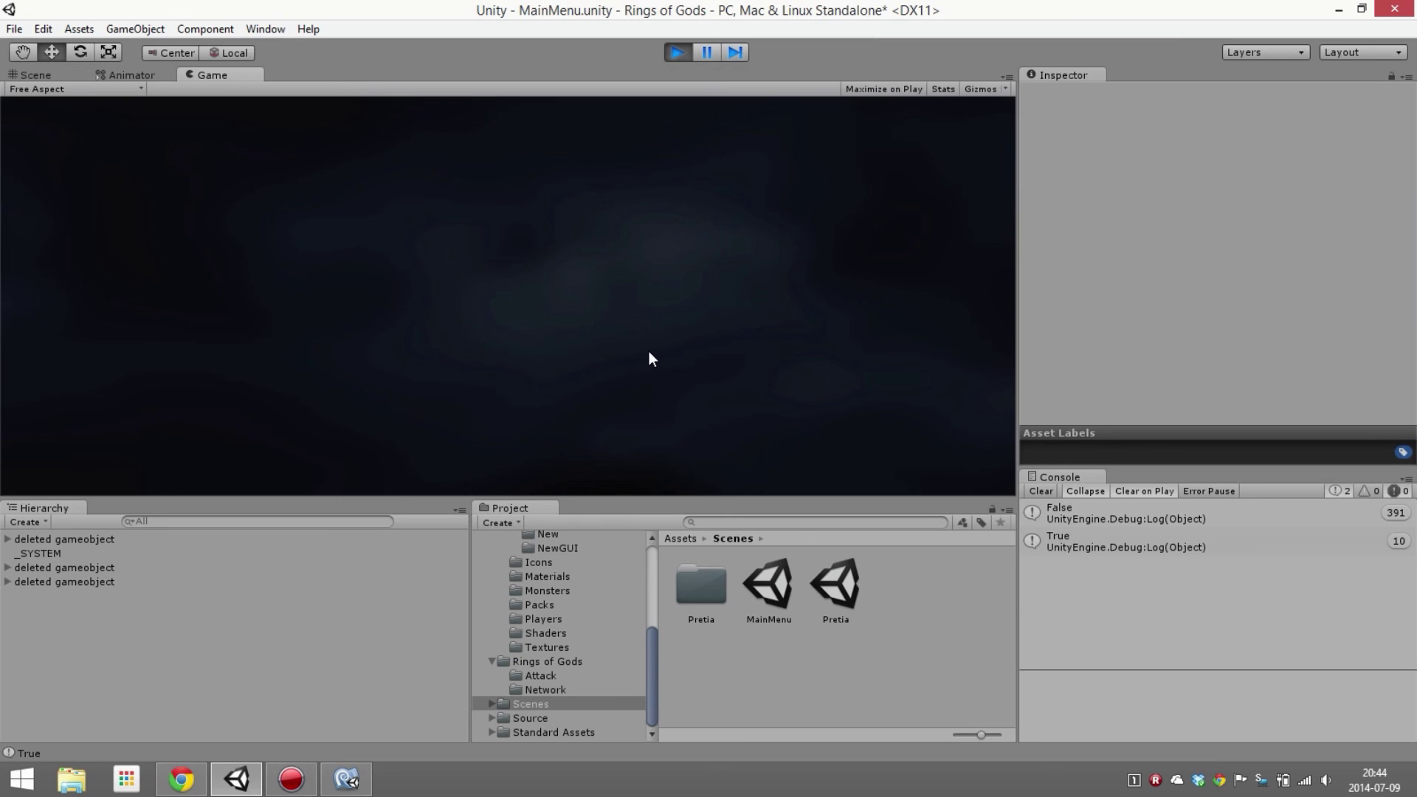
left_click(127, 522)
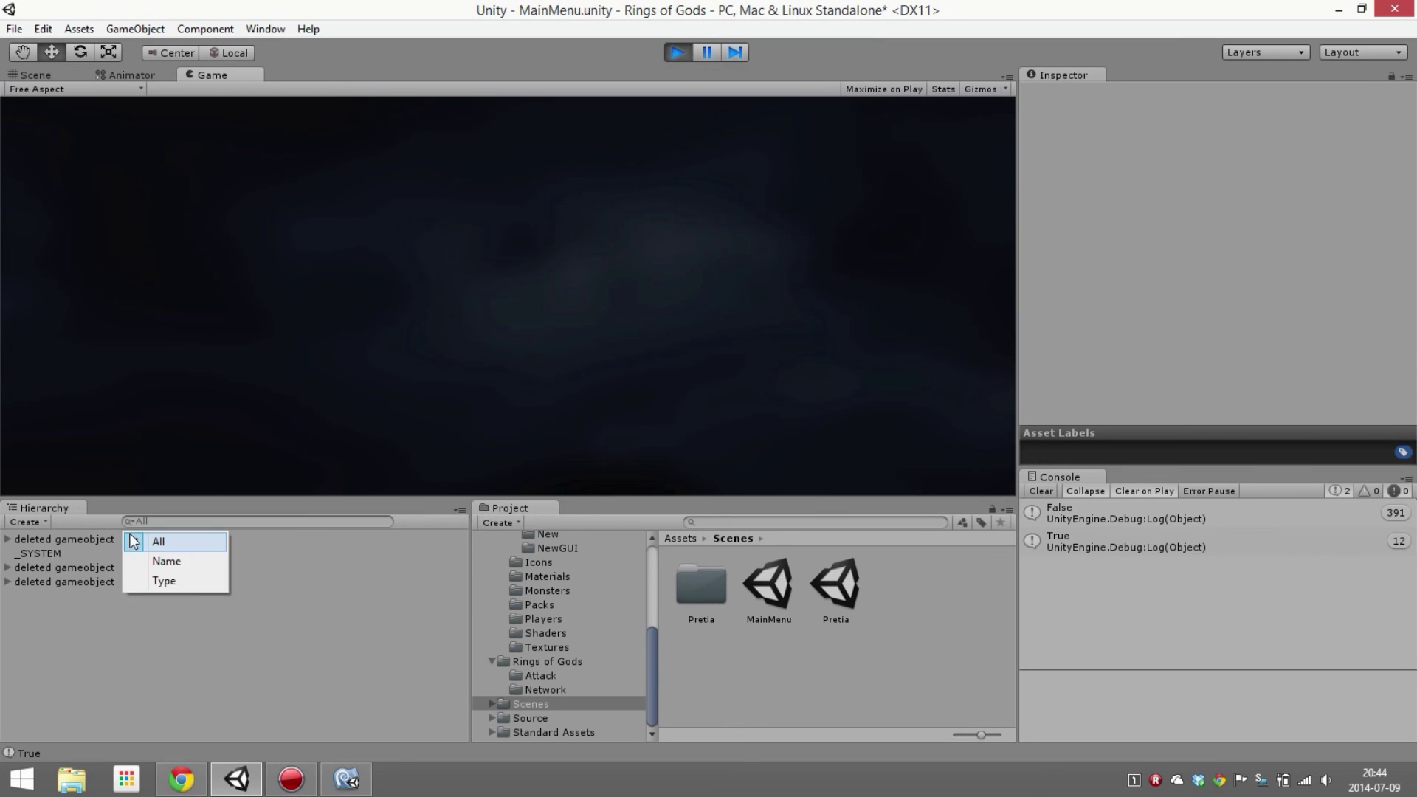
left_click(133, 541)
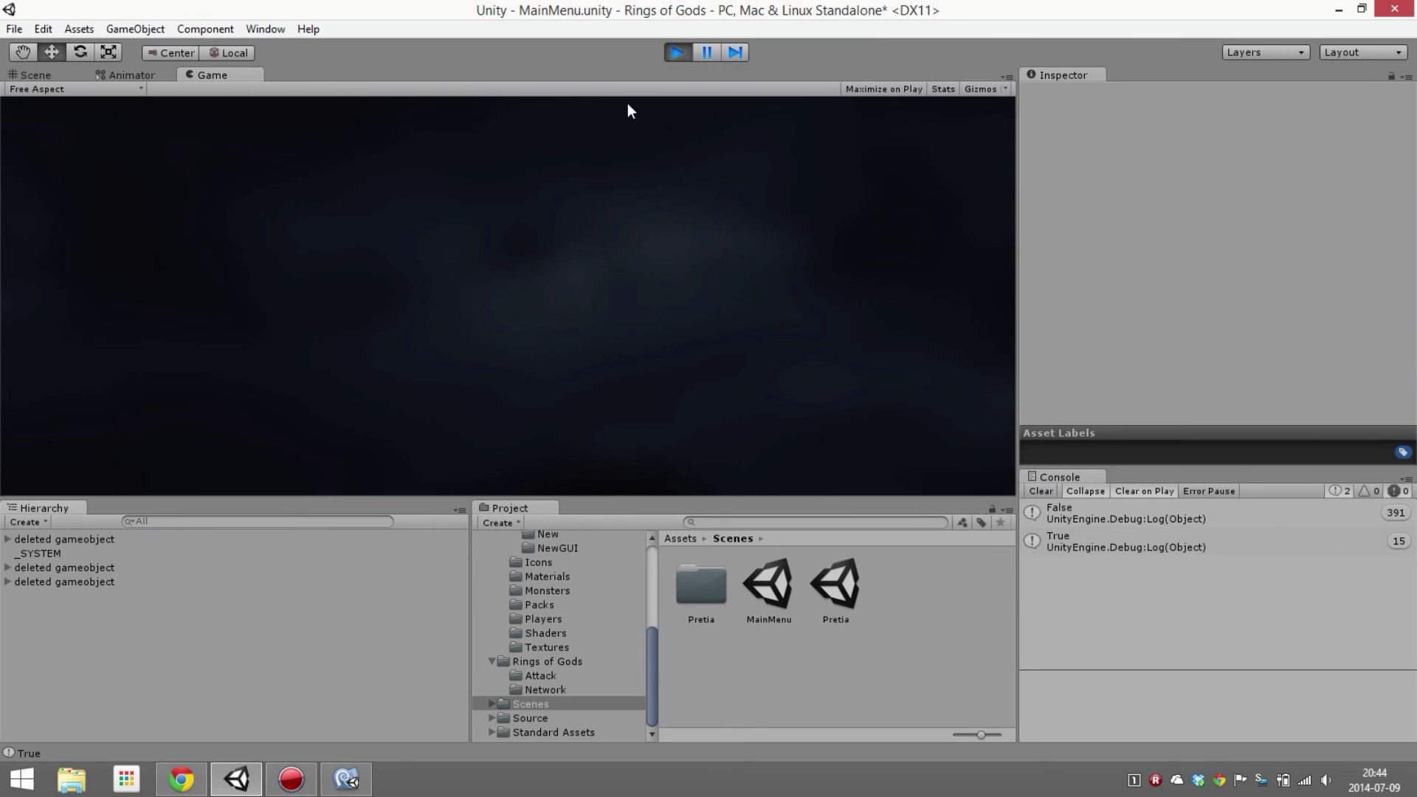
left_click(684, 51)
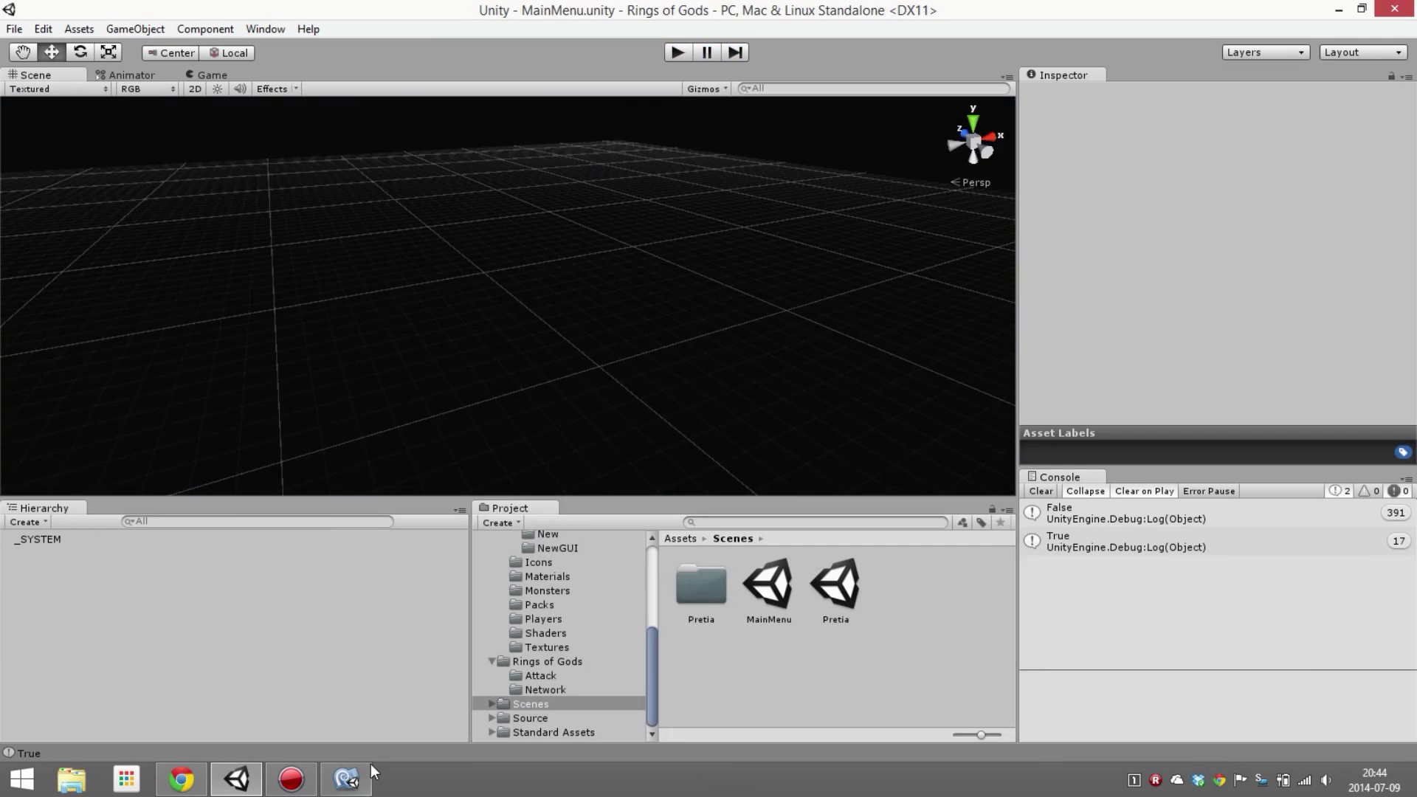
left_click(358, 776)
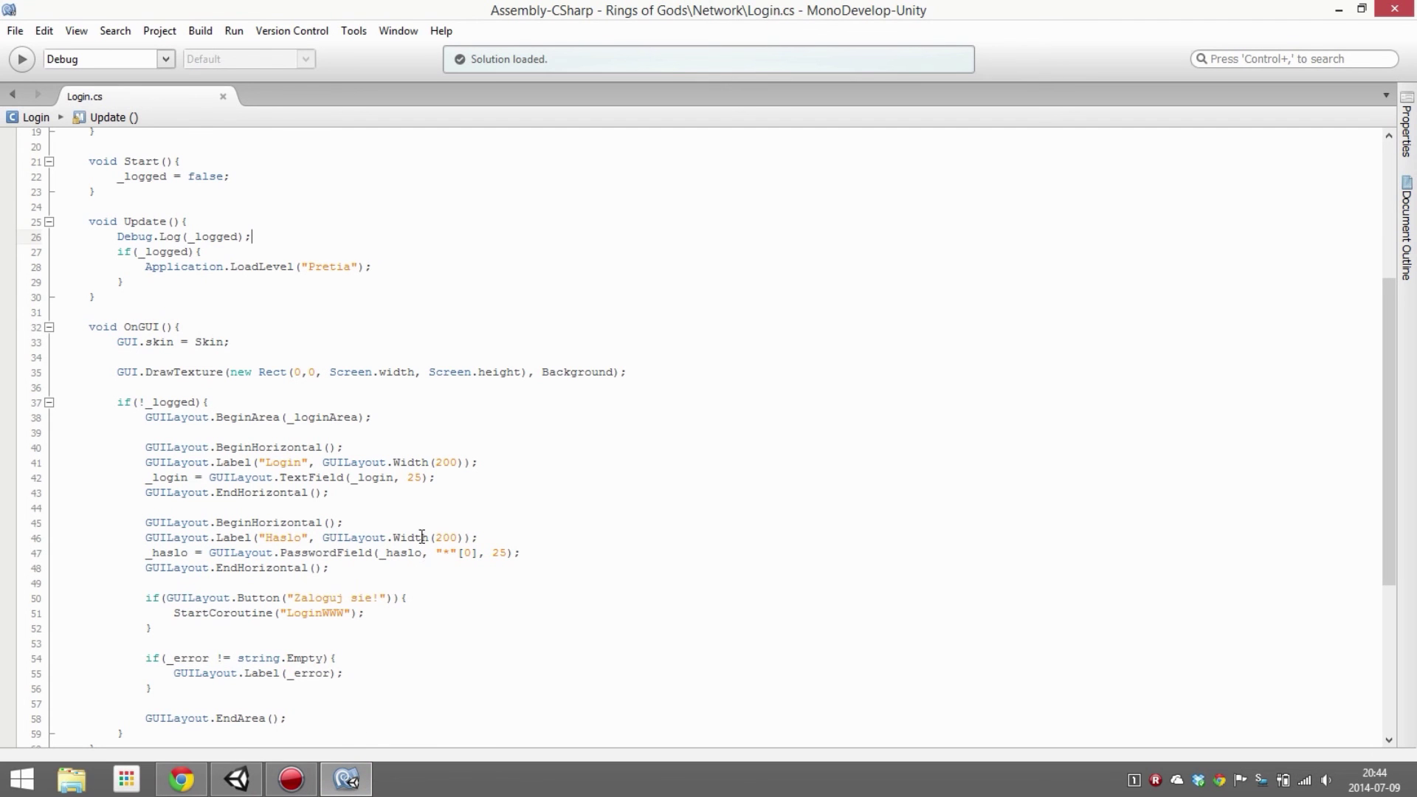
- Wrap OnGUI's background DrawTexture line inside an if(!_logged){ check
left_click_drag(247, 401, 111, 402)
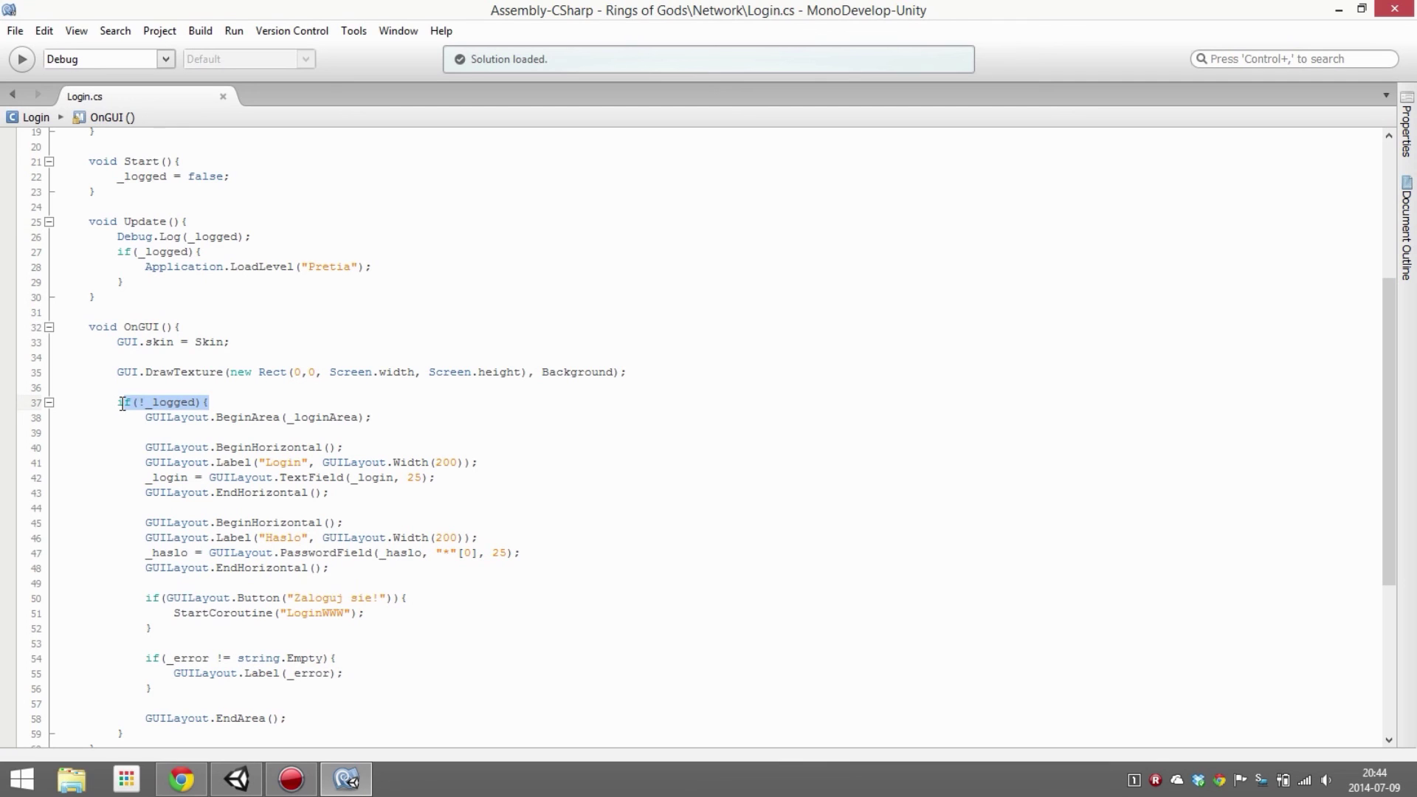
key("BackSpace")
key("BackSpace")
left_click(117, 357)
type("if(!_logged){")
left_click(201, 372)
key("Tab")
left_click(117, 357)
key("Return")
- Delete the Update() method and its body from Login.cs
scroll(416, 356, "up", 5)
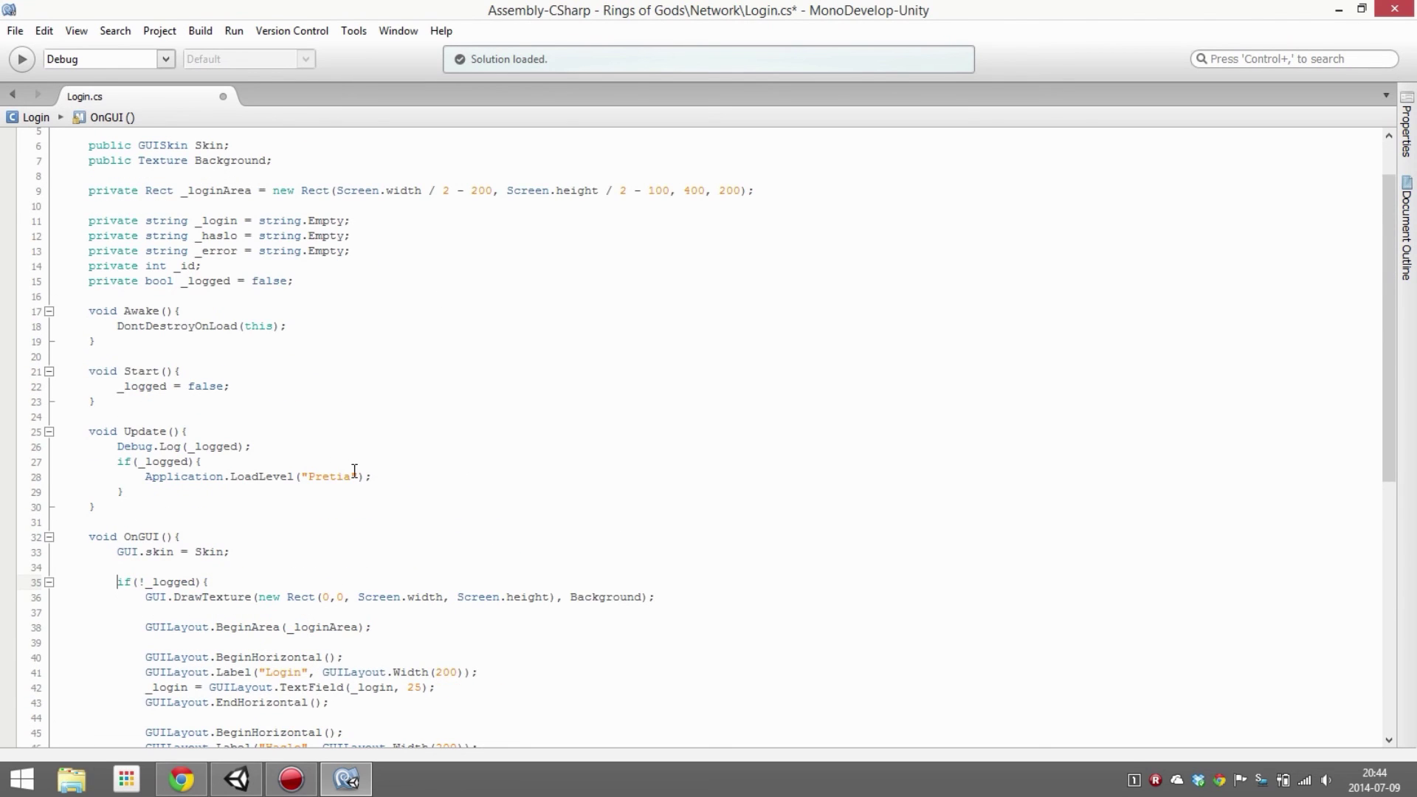
left_click_drag(124, 492, 113, 442)
key("Delete")
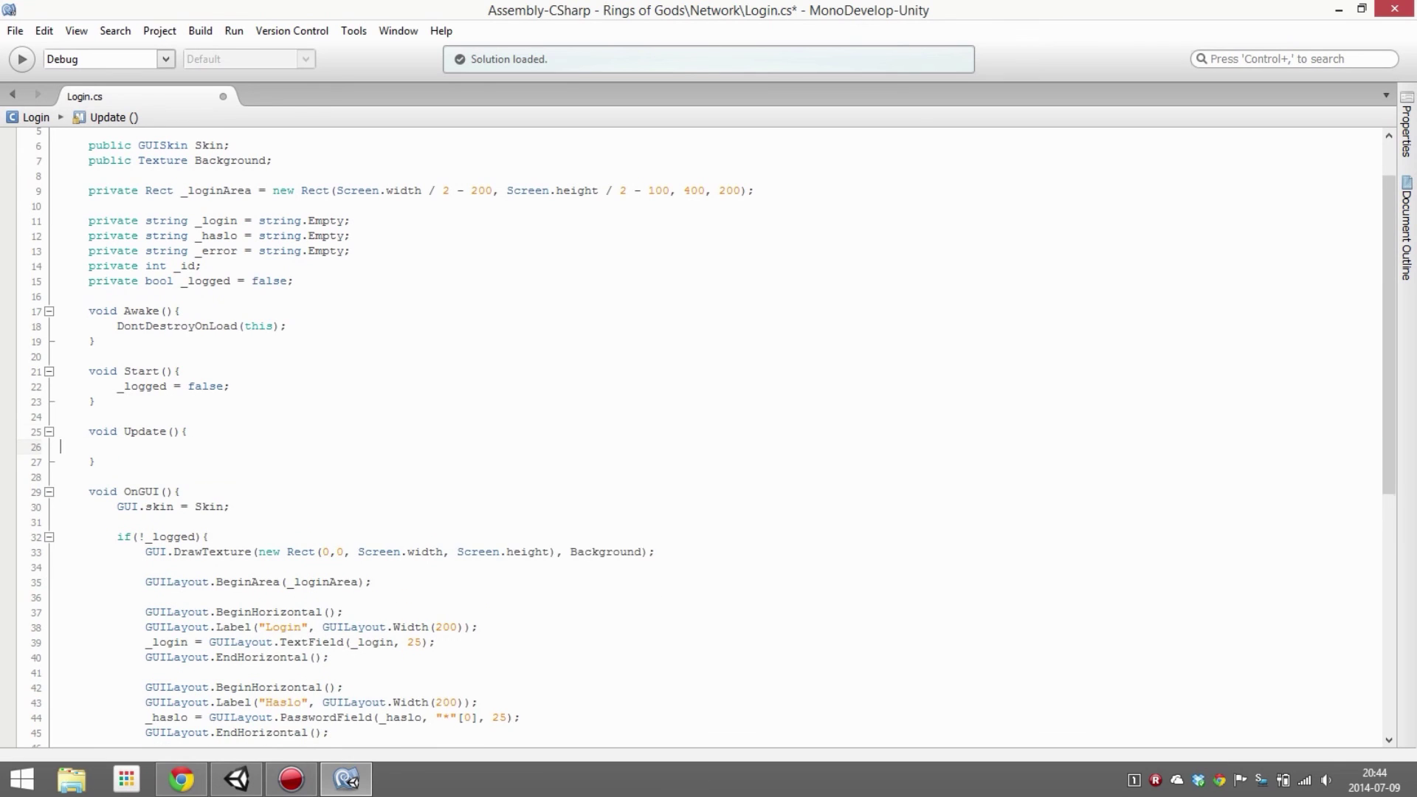
key("Delete")
key("End")
key("shift+Up")
key("shift+Up")
key("shift+Up")
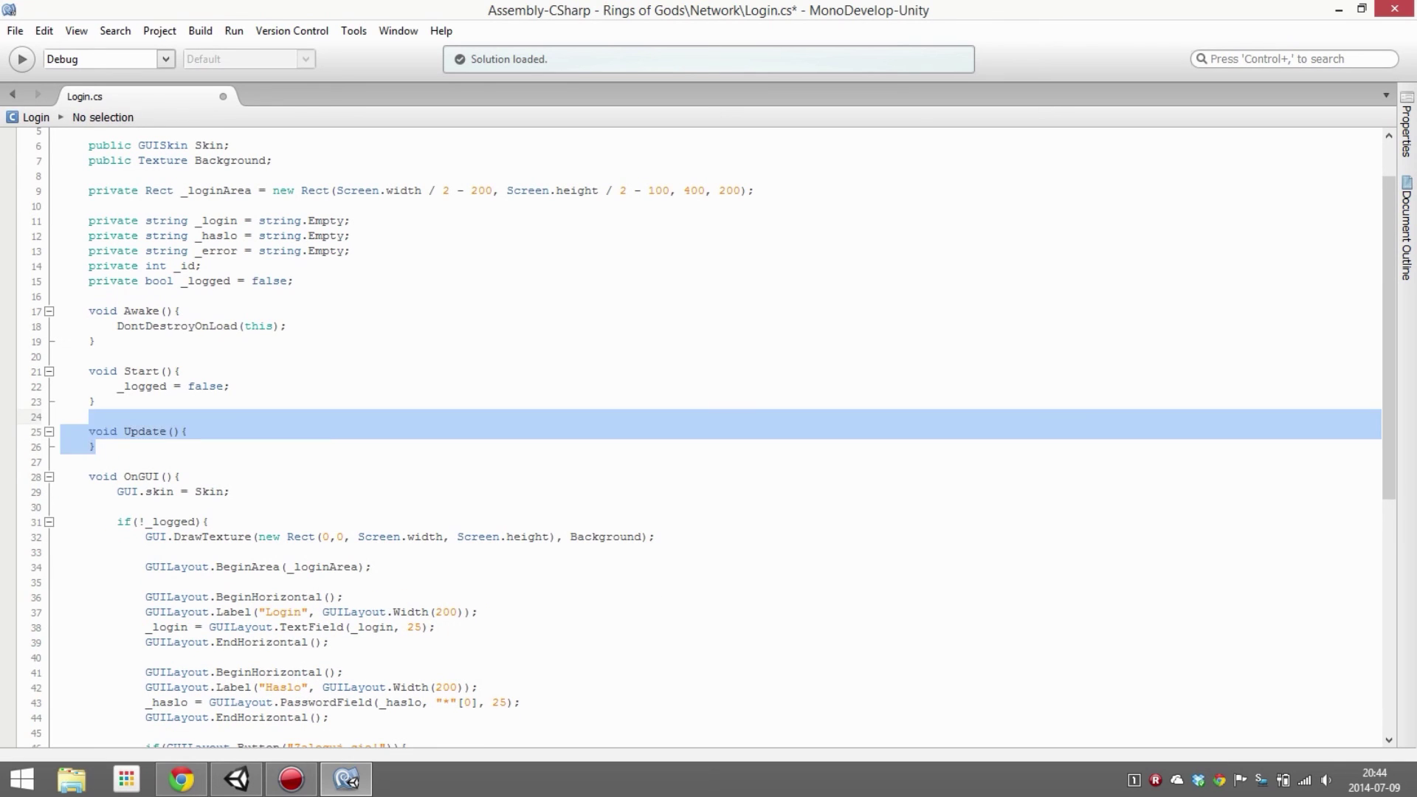
key("BackSpace")
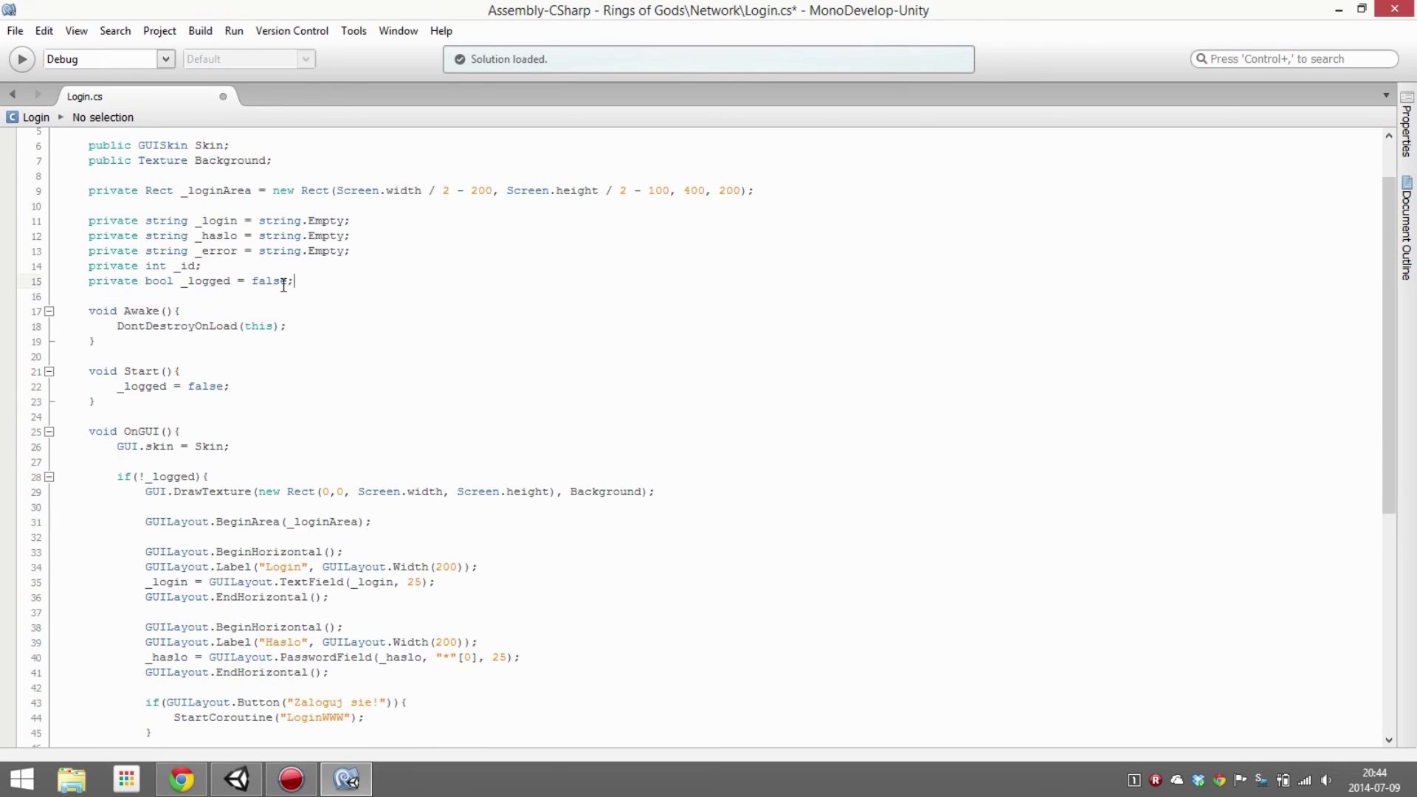
- Delete the _logged field declaration and the Start() method
left_click_drag(293, 281, 72, 295)
key("Delete")
left_click_drag(62, 354, 62, 400)
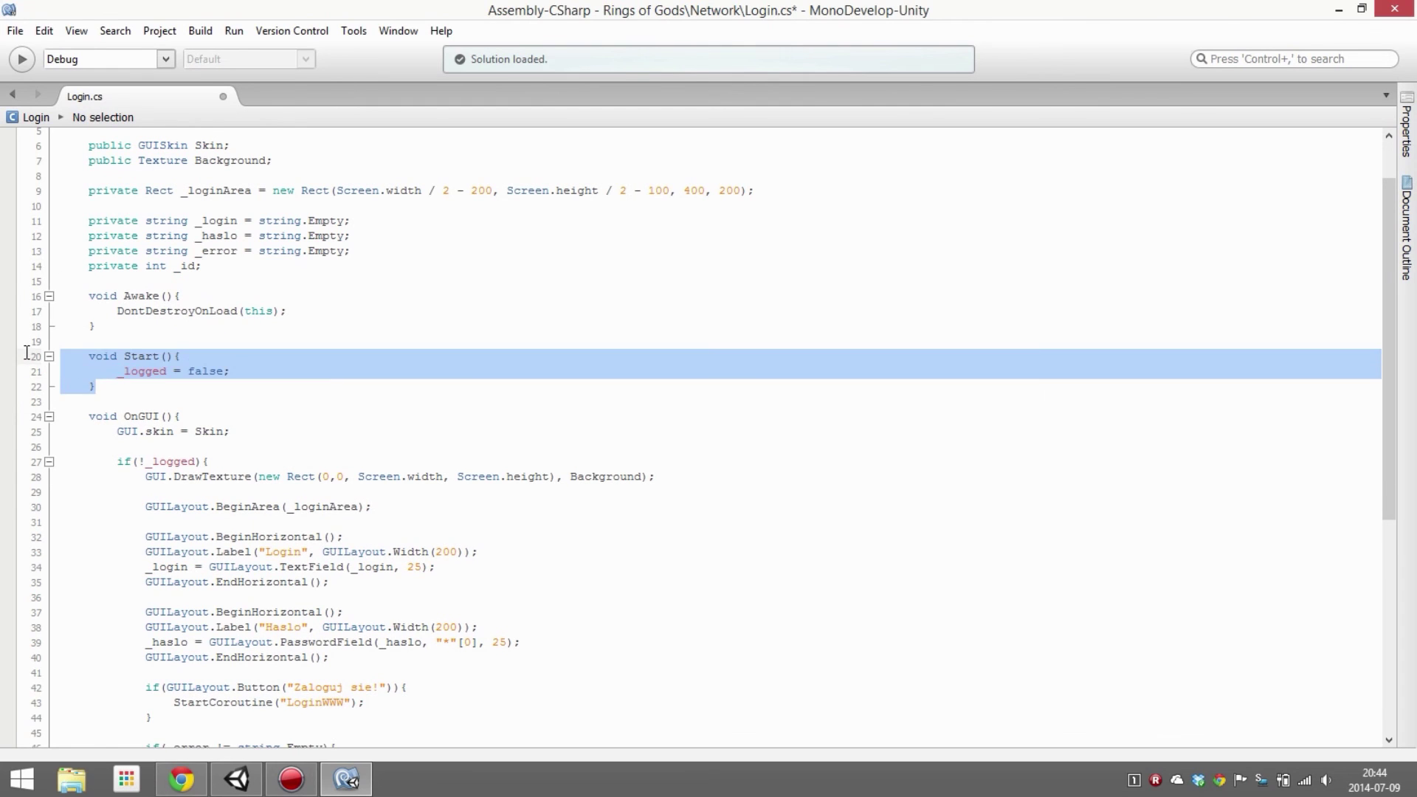
key("Delete")
key("BackSpace")
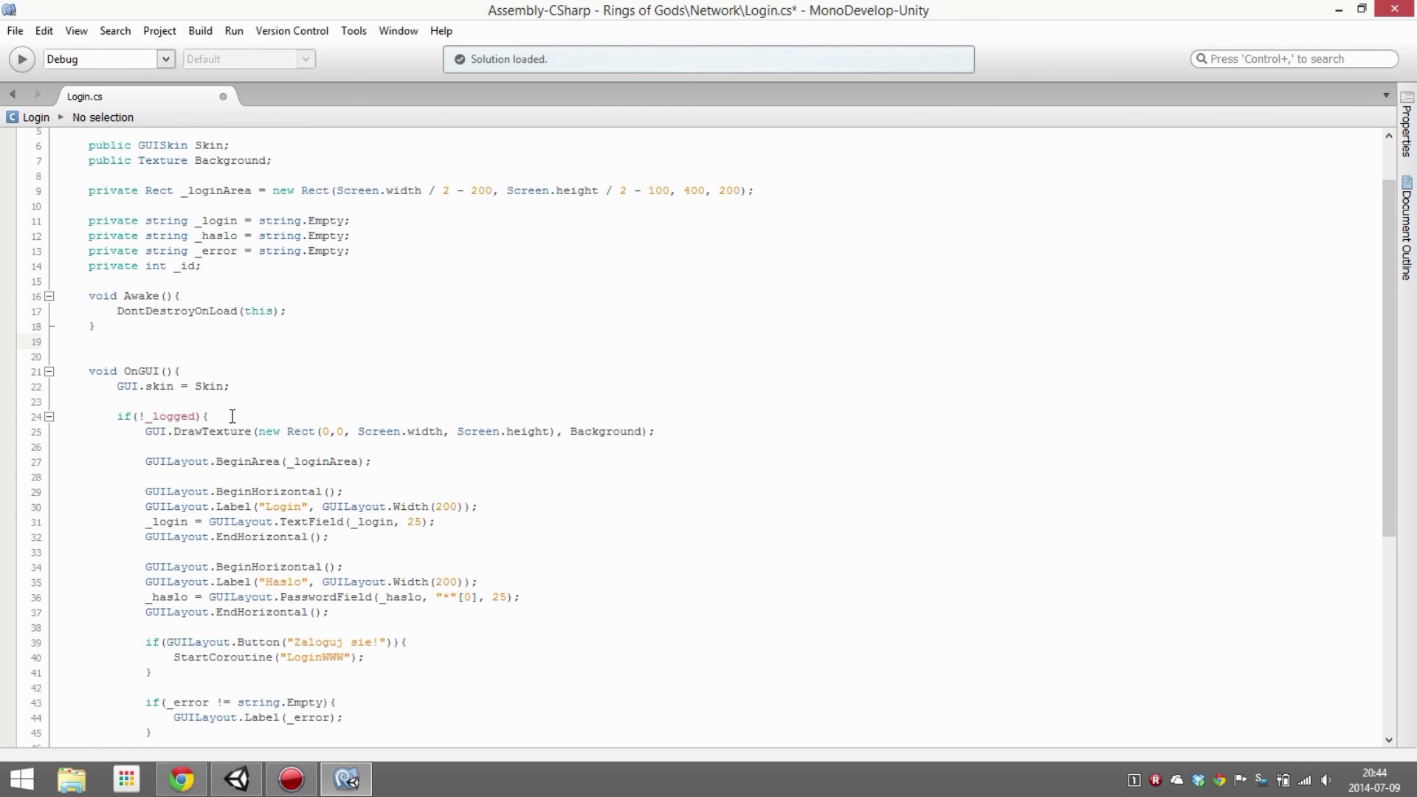
- Undo to restore the Start() method and the _logged field, then place the caret after if(login)
key("ctrl+z")
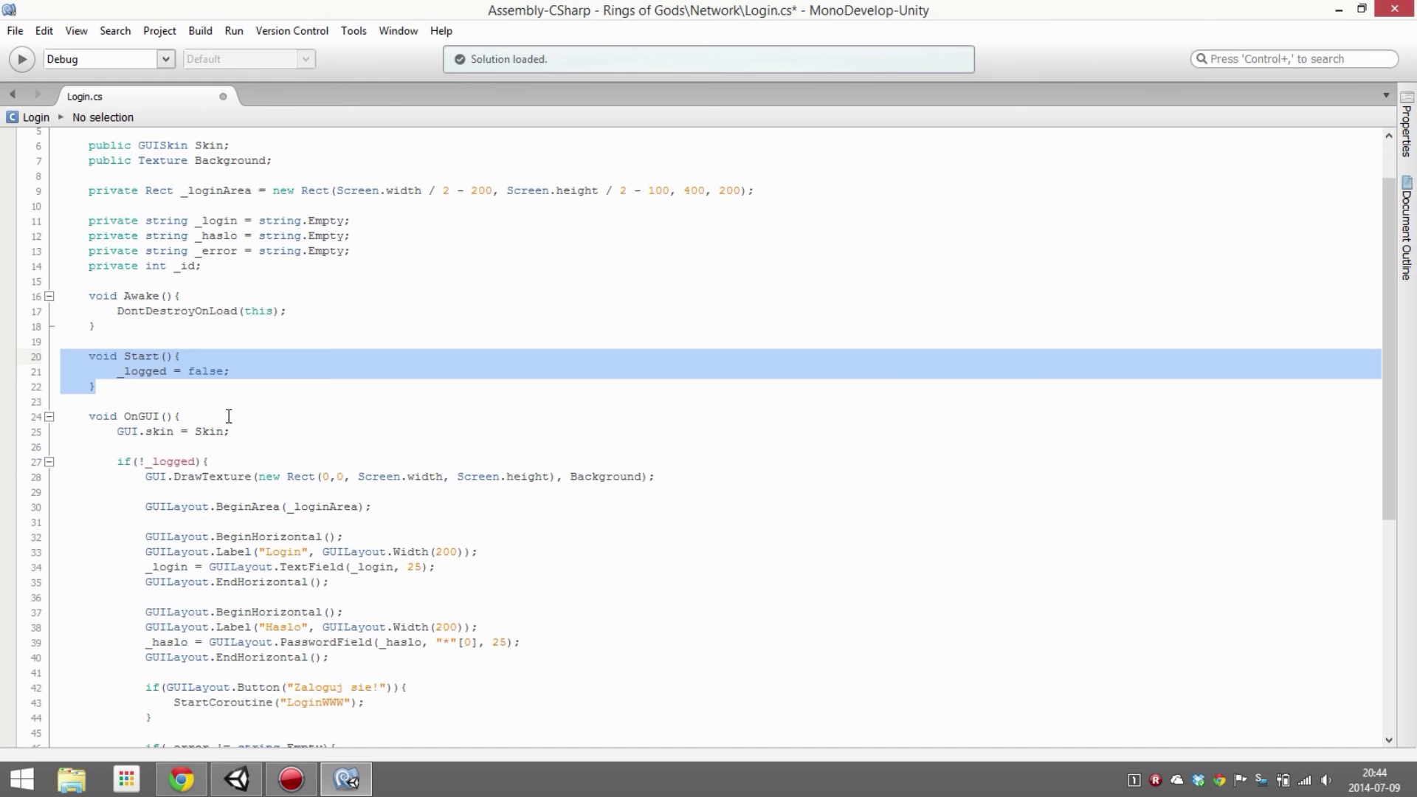
left_click(234, 411)
scroll(286, 468, "down", 6)
scroll(285, 468, "up", 1)
scroll(292, 448, "up", 7)
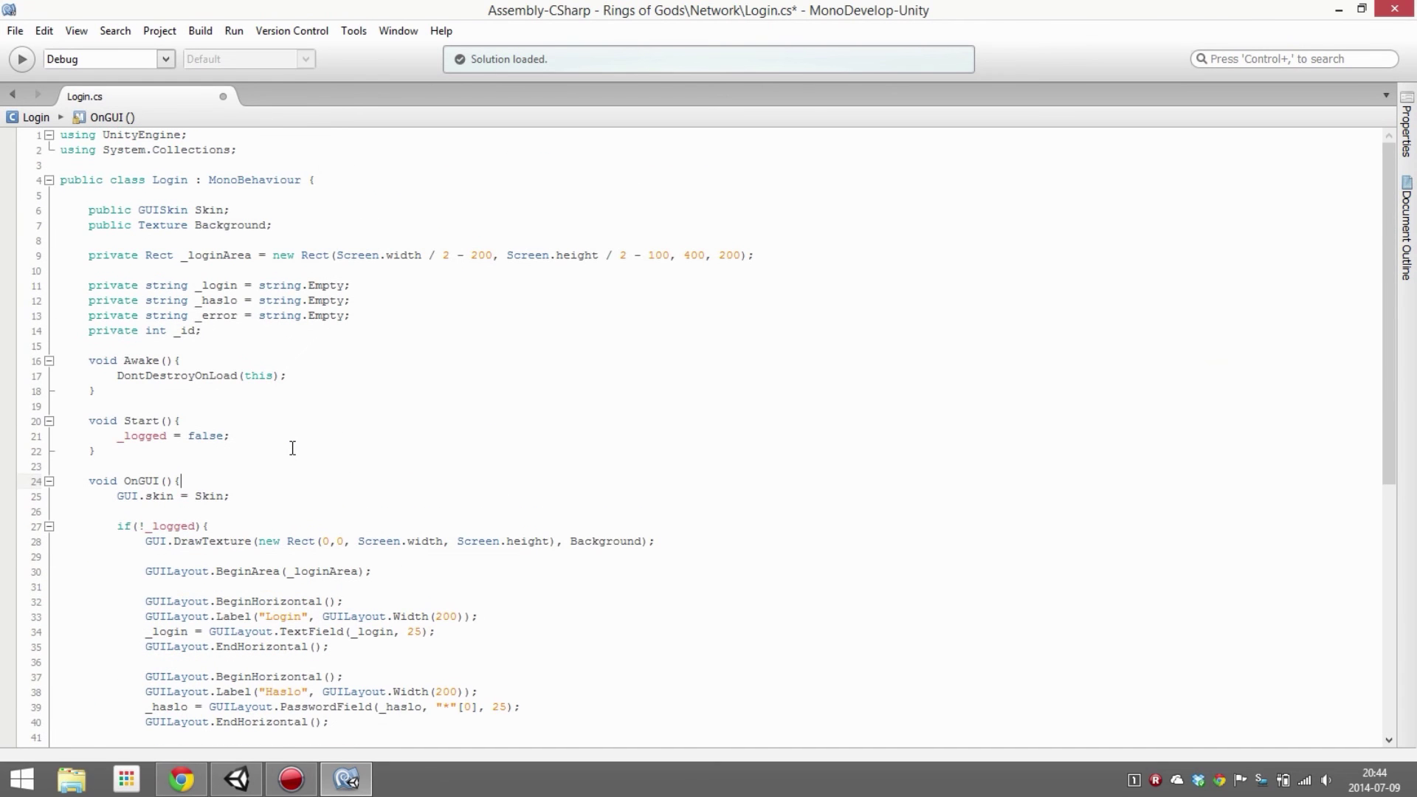
key("ctrl+z")
scroll(292, 450, "down", 6)
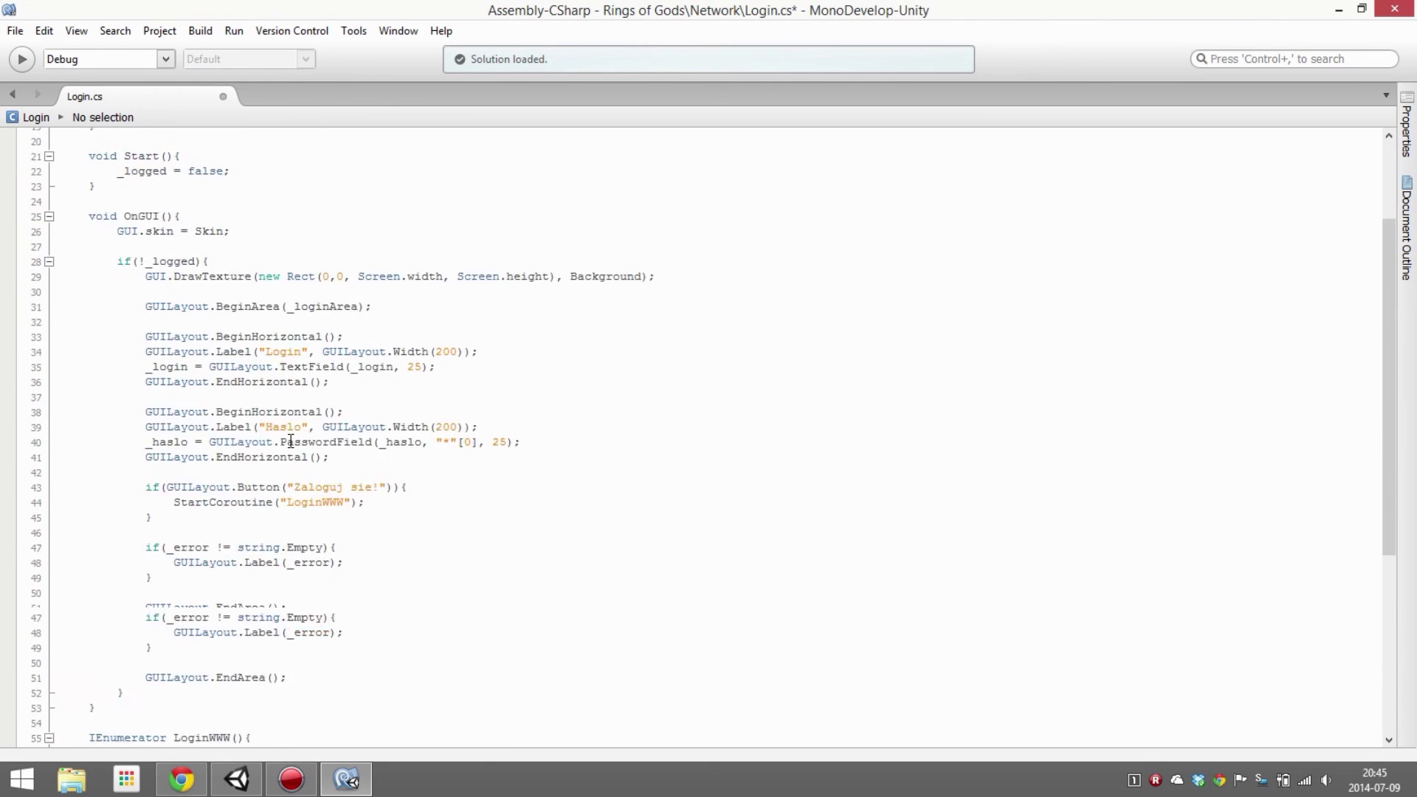
scroll(299, 612, "down", 4)
left_click(253, 605)
left_click(257, 619)
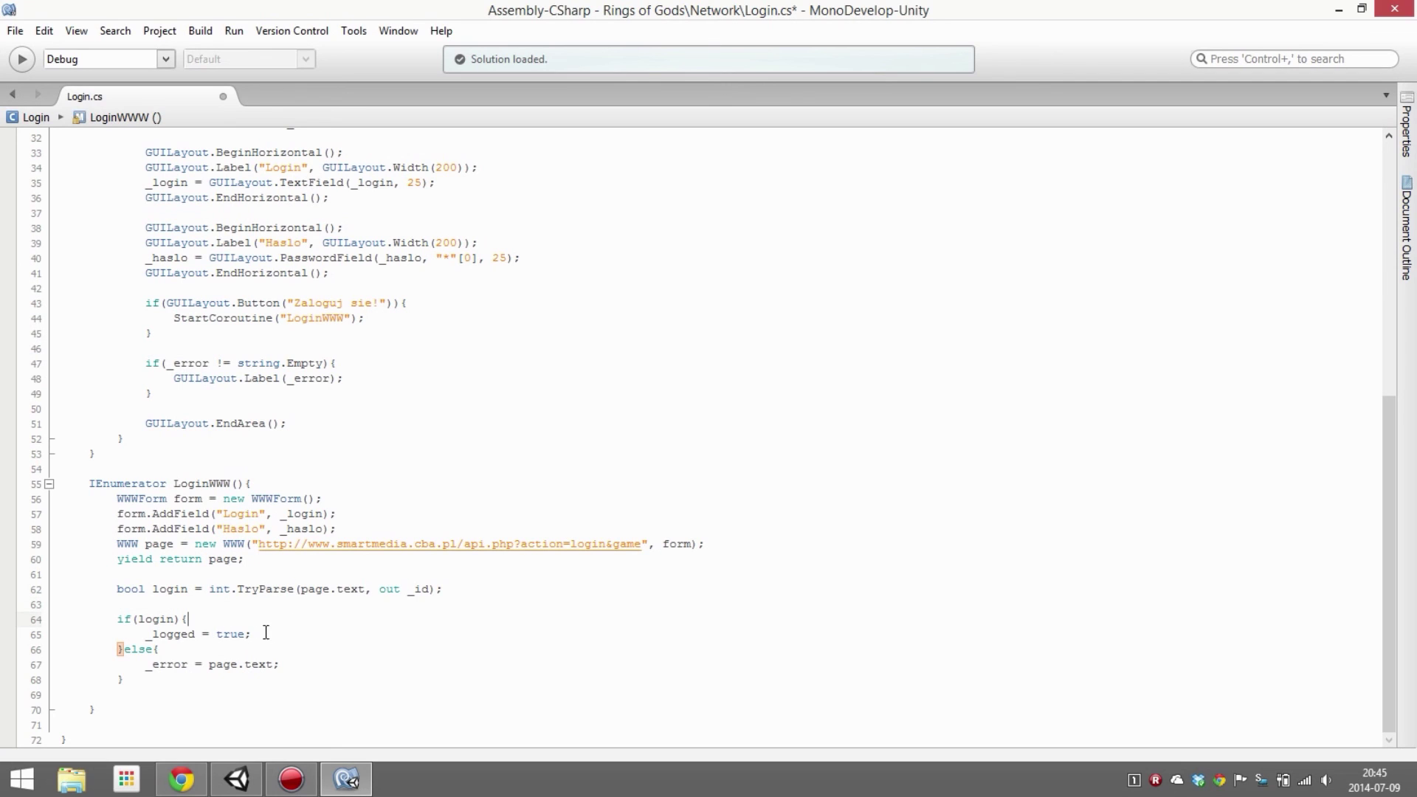
- Add Application.LoadLevel("Pretia"); and StopCoroutine("LoginWWW"); below _logged = true, then save
key("Down")
key("End")
key("Return")
type("App")
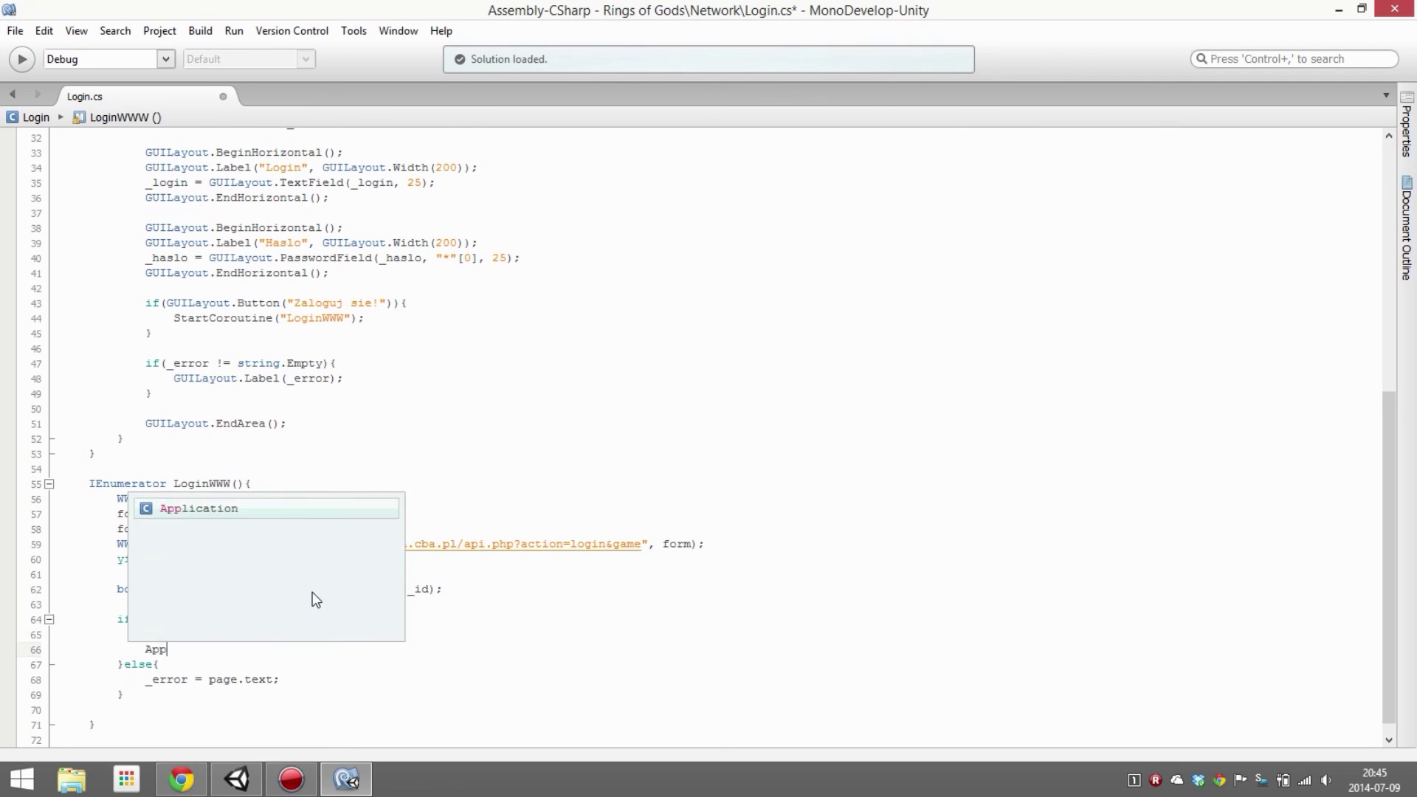
type("lication.loadedLevel")
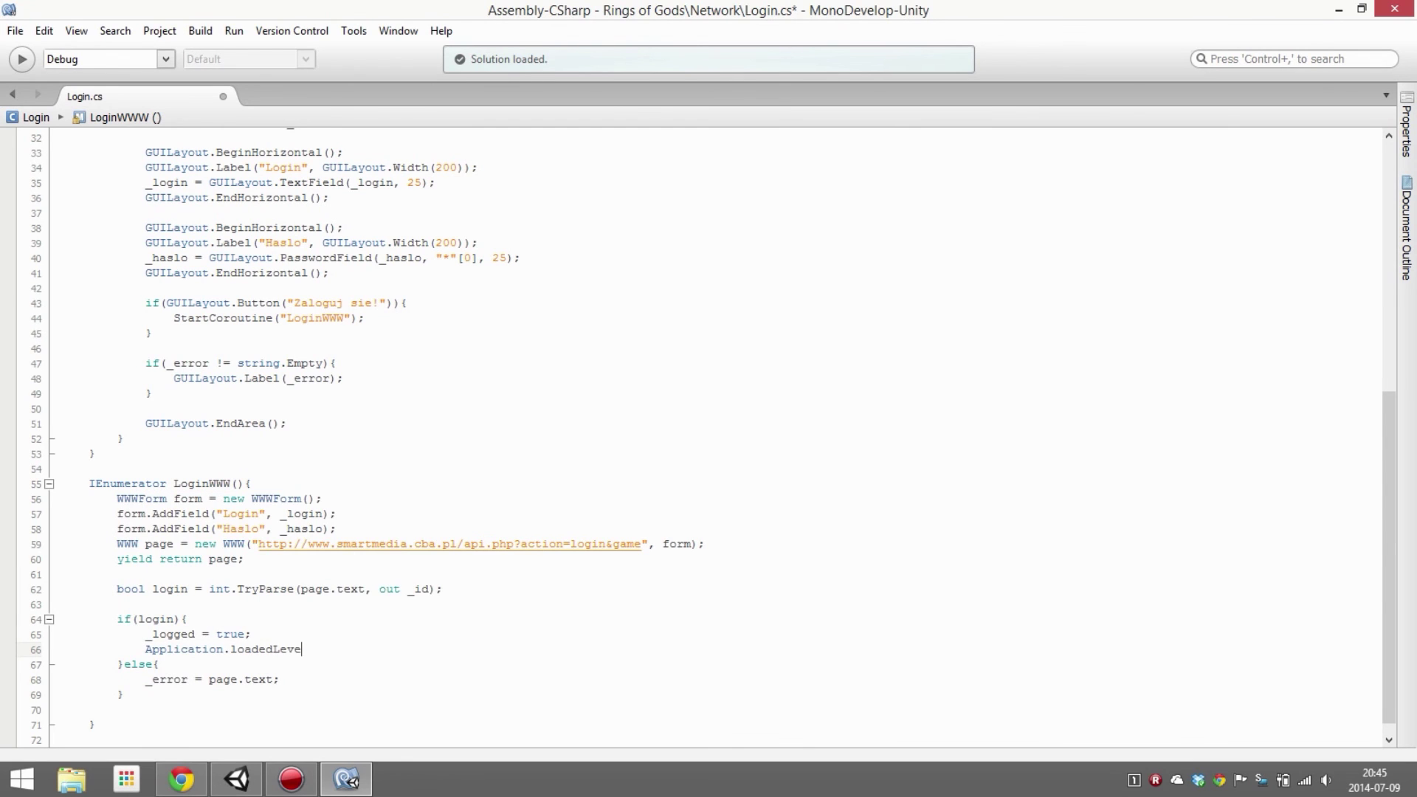
key("BackSpace")
key("BackSpace")
key("BackSpace")
key("BackSpace")
key("BackSpace")
key("BackSpace")
key("BackSpace")
key("BackSpace")
type("load")
key("Down")
type("(\"")
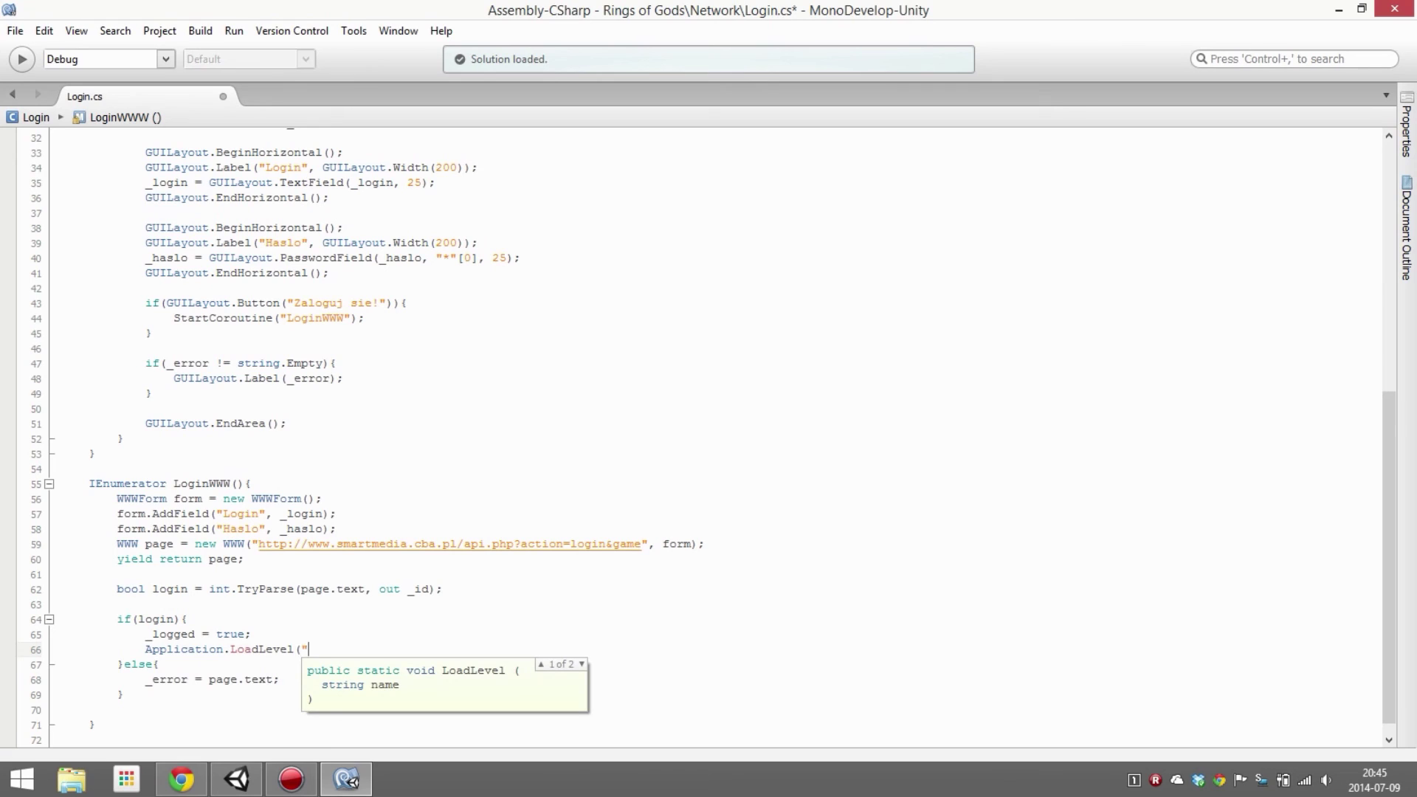
type("Pretia")
type("\");")
key("Return")
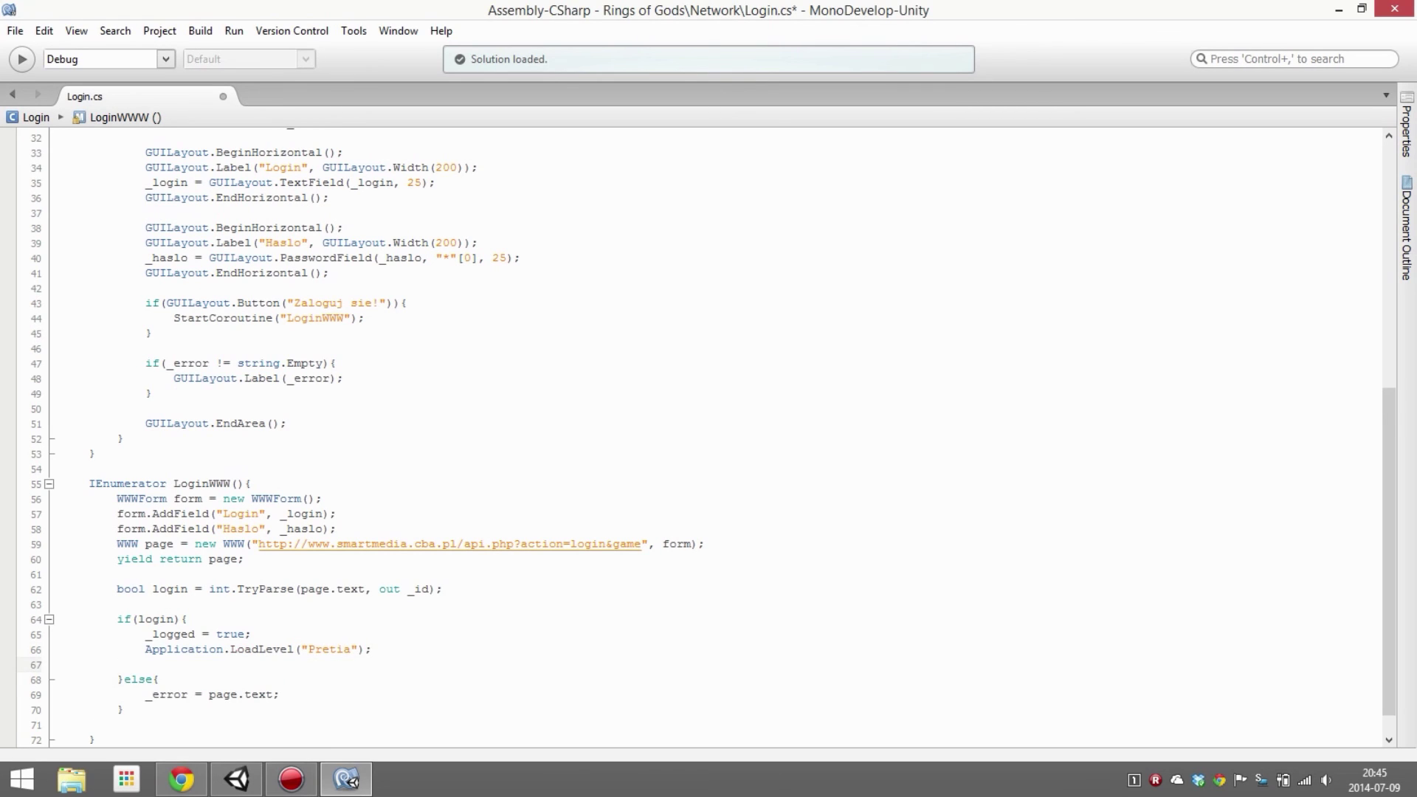
type("Sop")
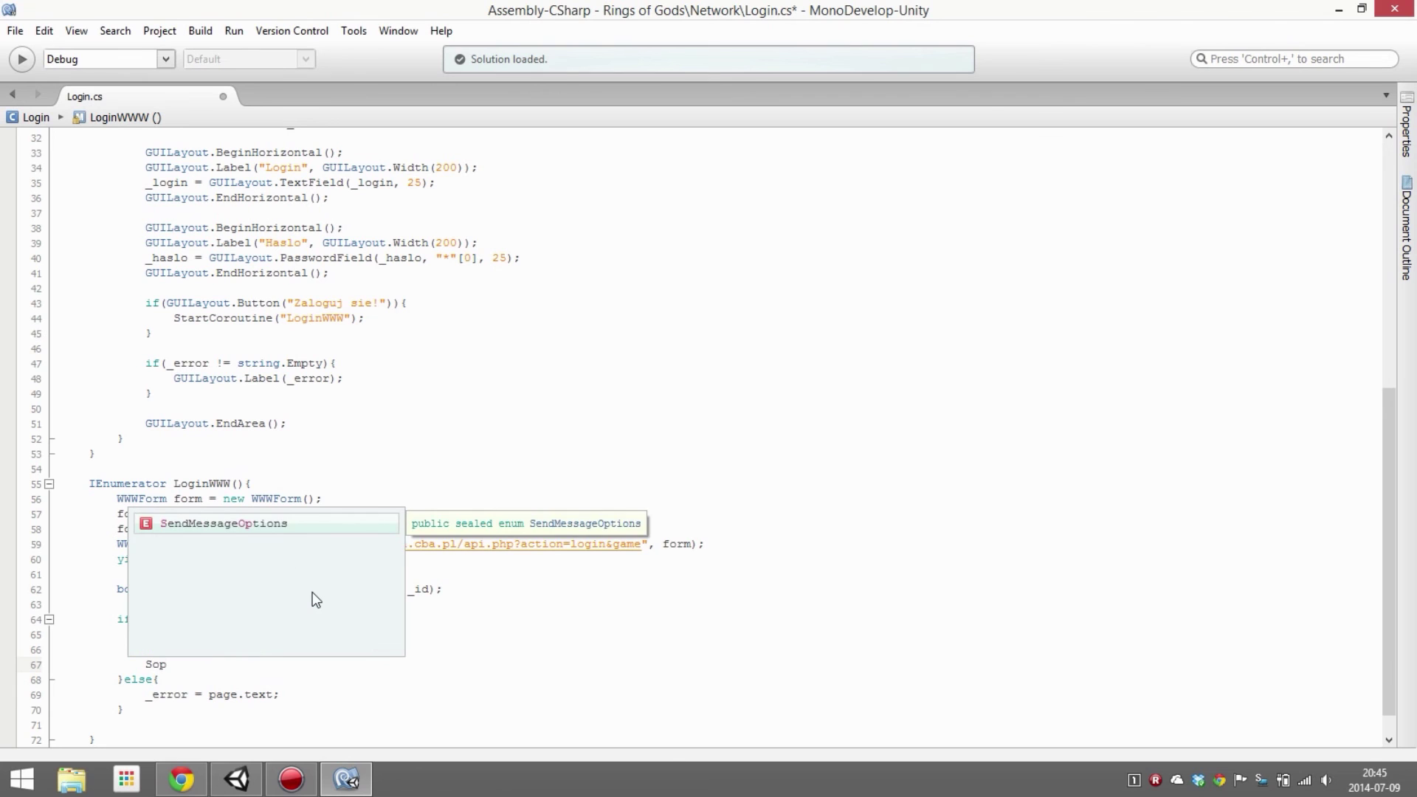
type("top(")
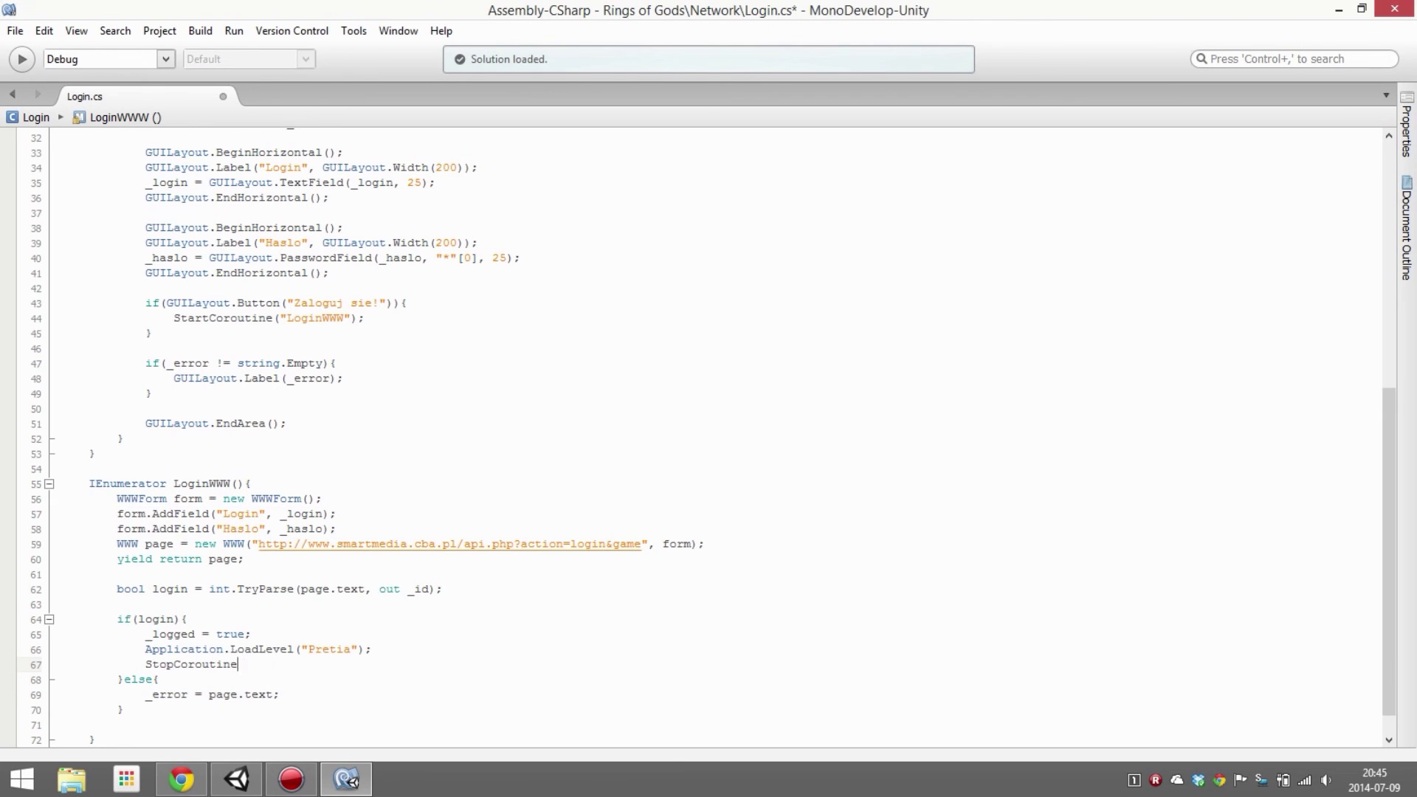
type("ginWWW")
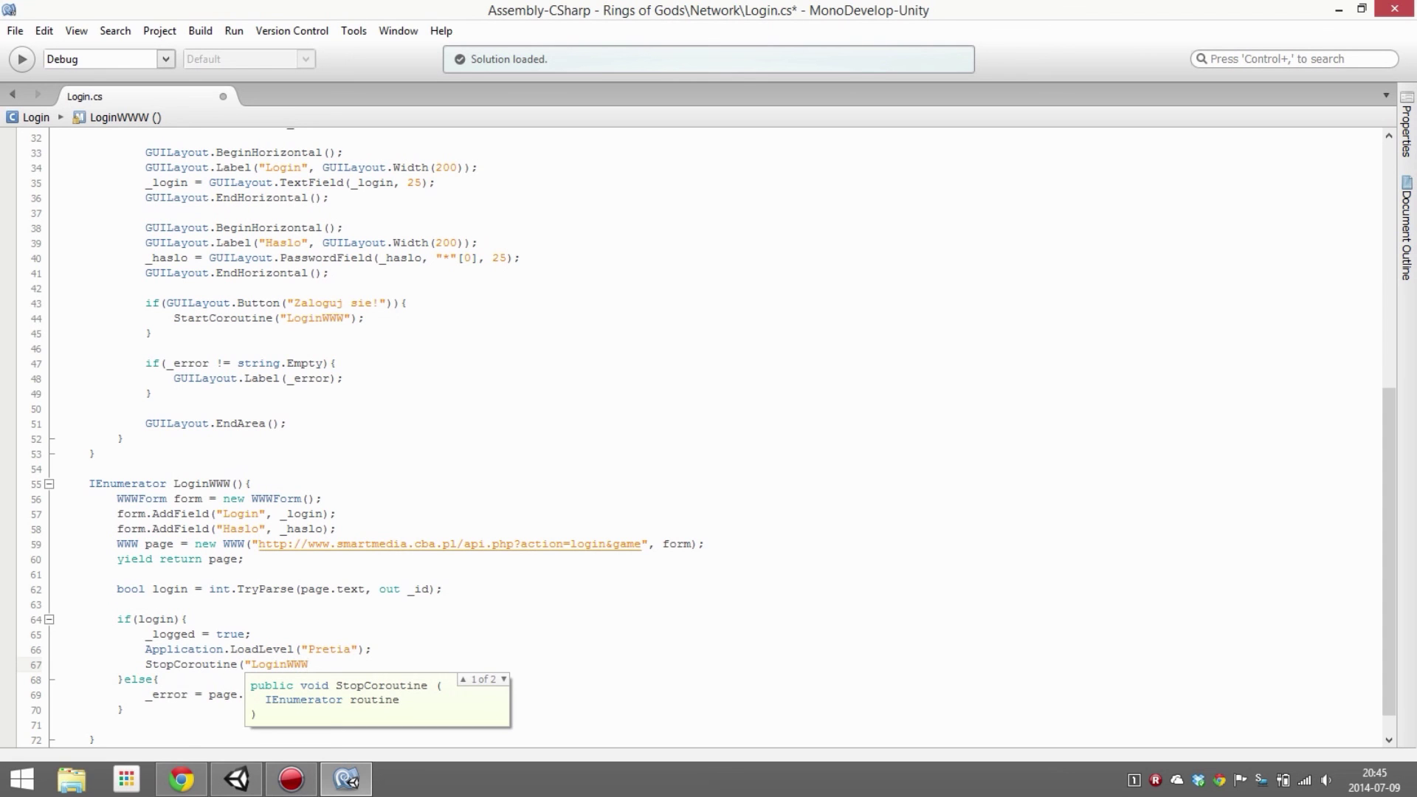
type("\");")
key("ctrl+s")
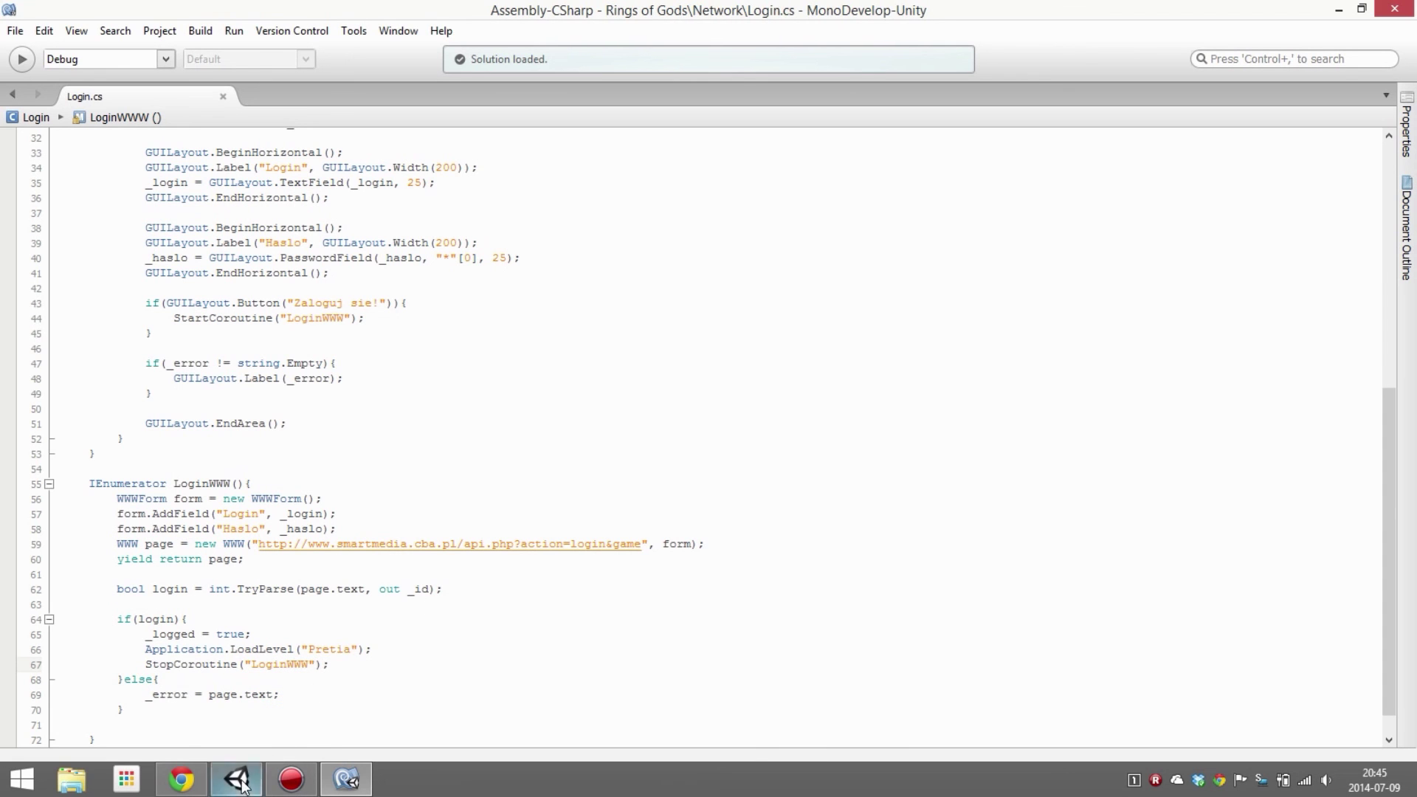
left_click(237, 780)
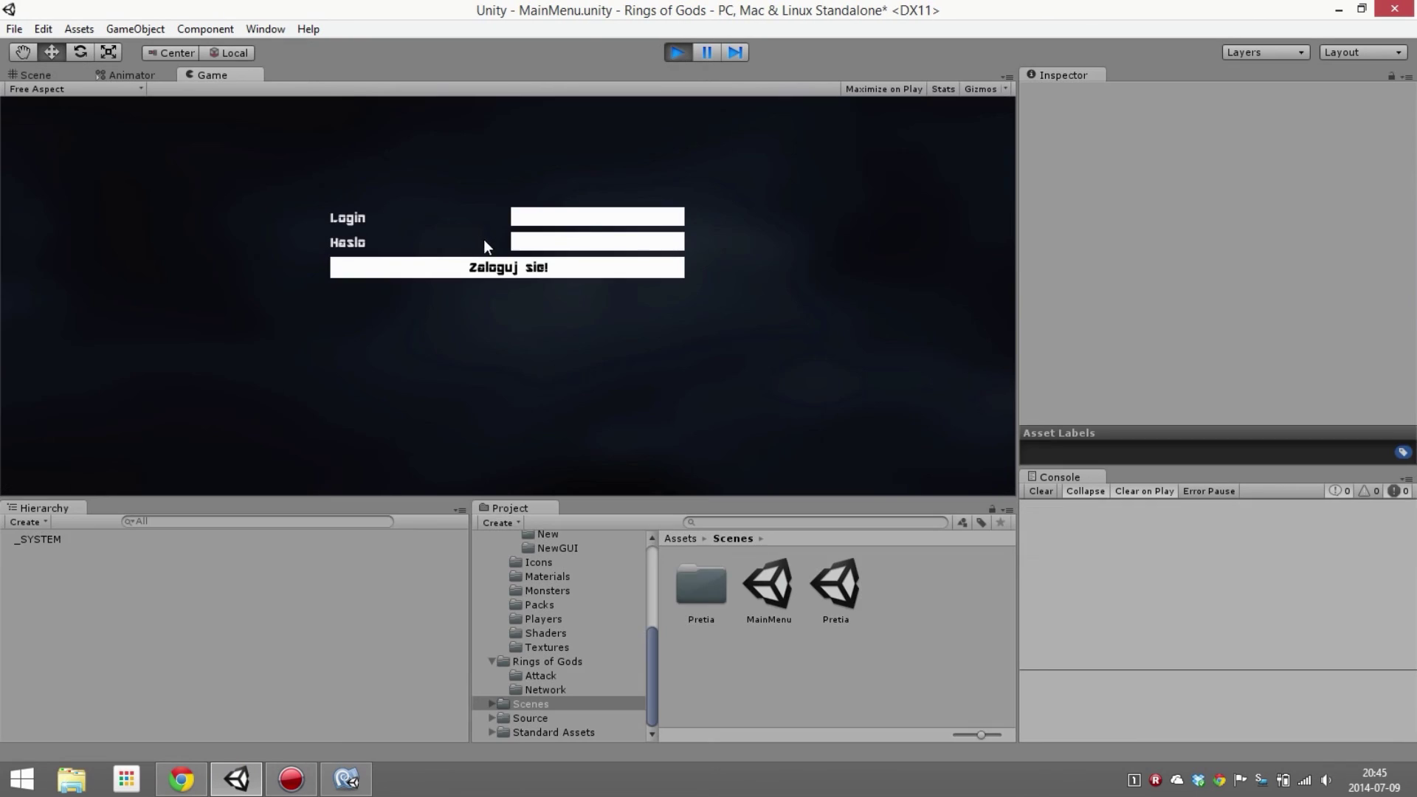
- Log in on the game's login screen to enter the Pretia level
left_click(585, 218)
type("czubeka2")
left_click(636, 268)
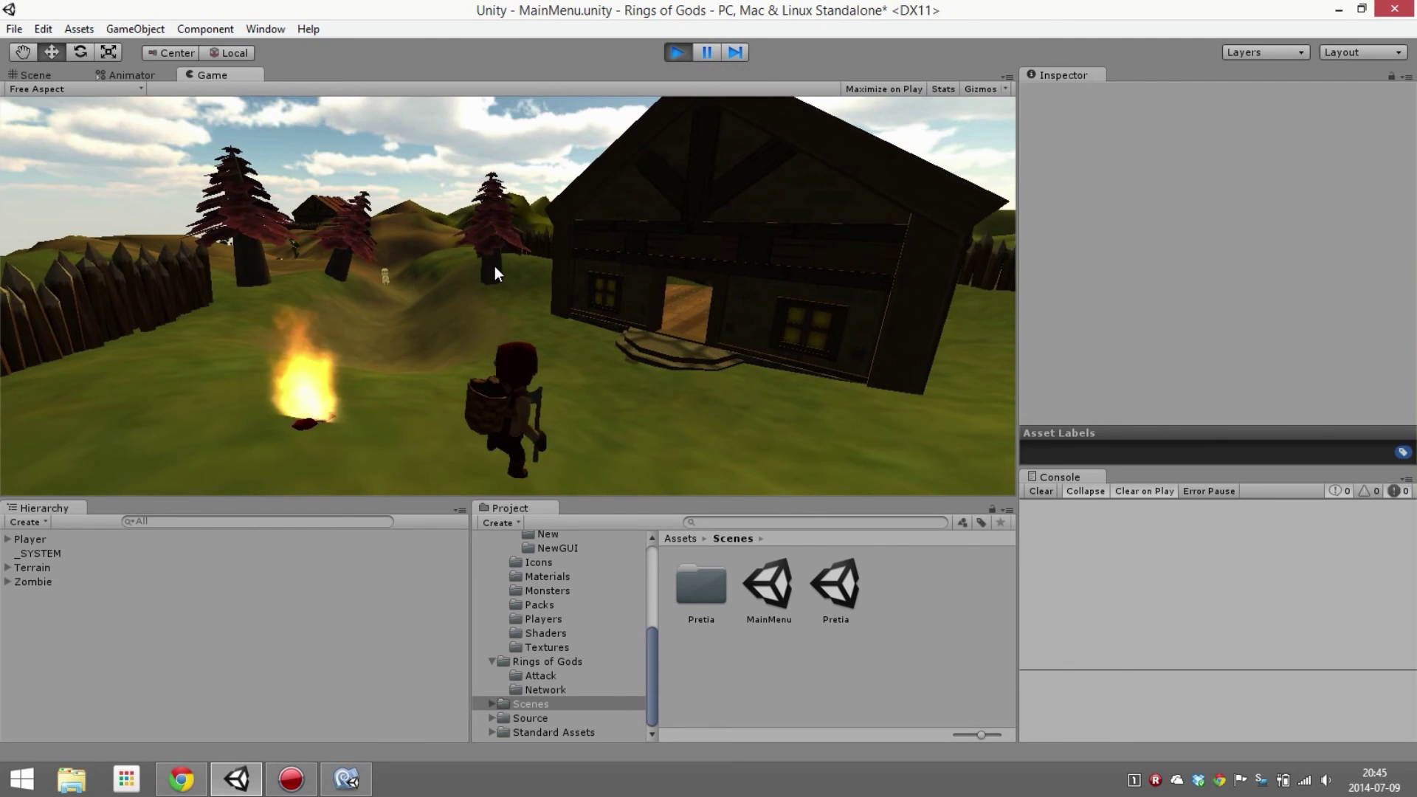
- Turn the player, fire repeated fireballs at the zombie enemy, then stop play mode
key("d")
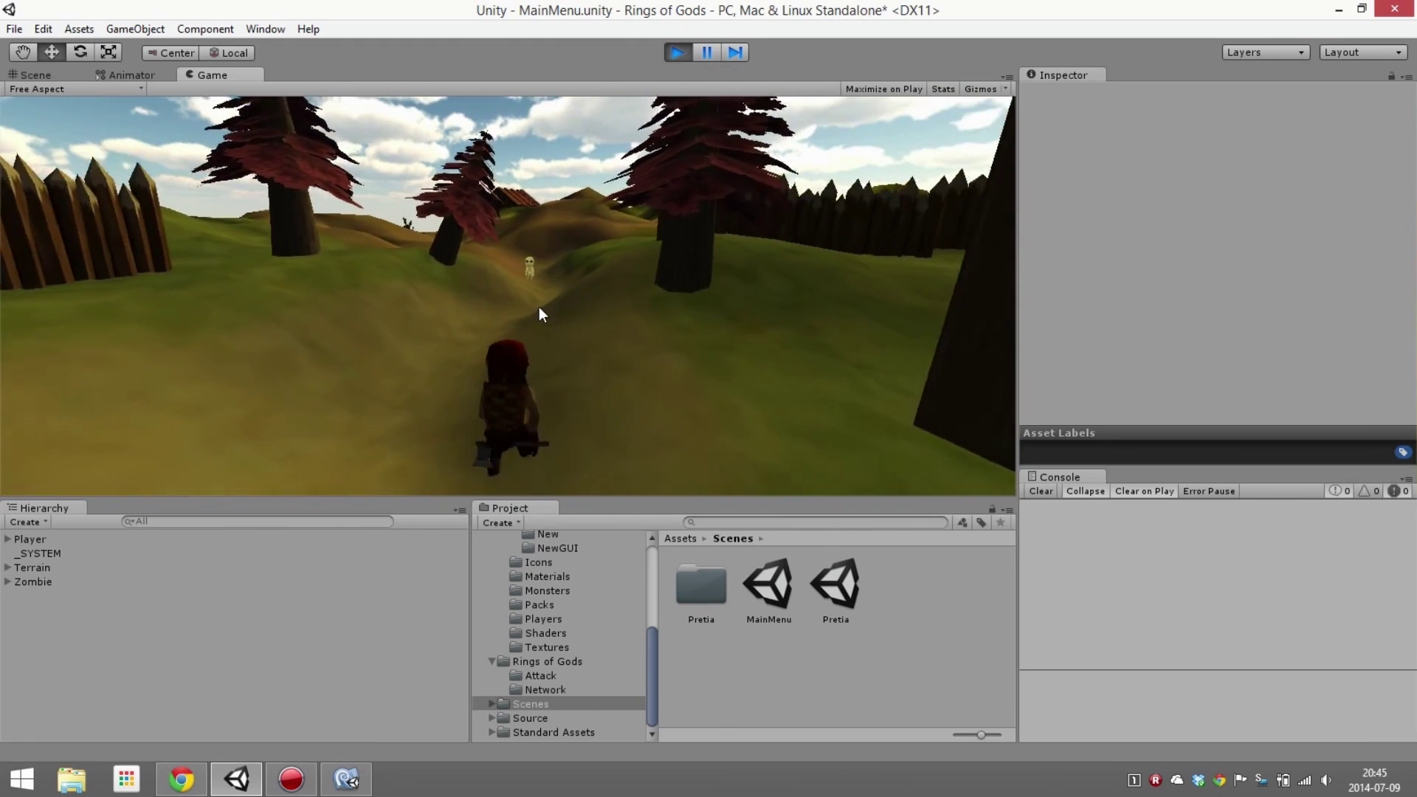
left_click(542, 296)
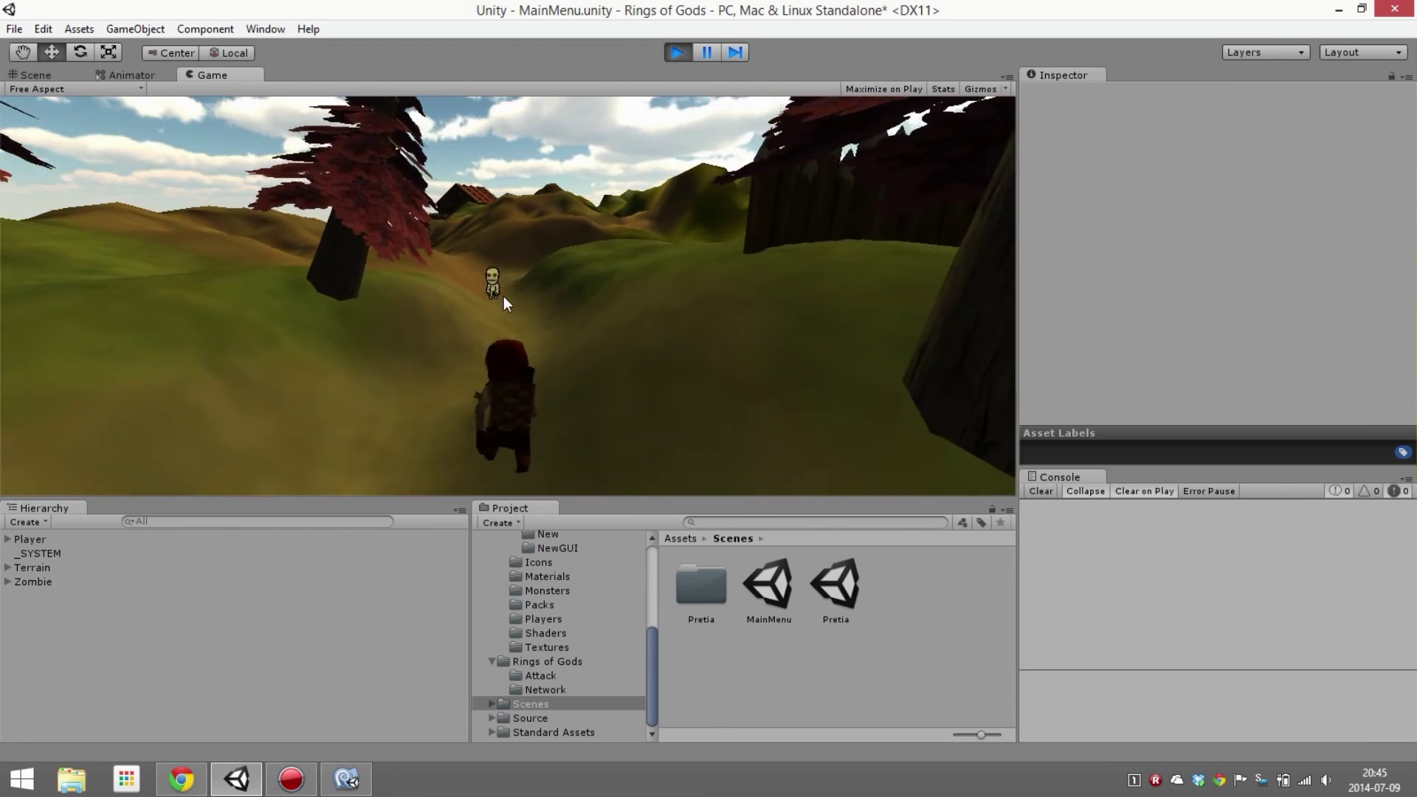
left_click(555, 382)
left_click(555, 382)
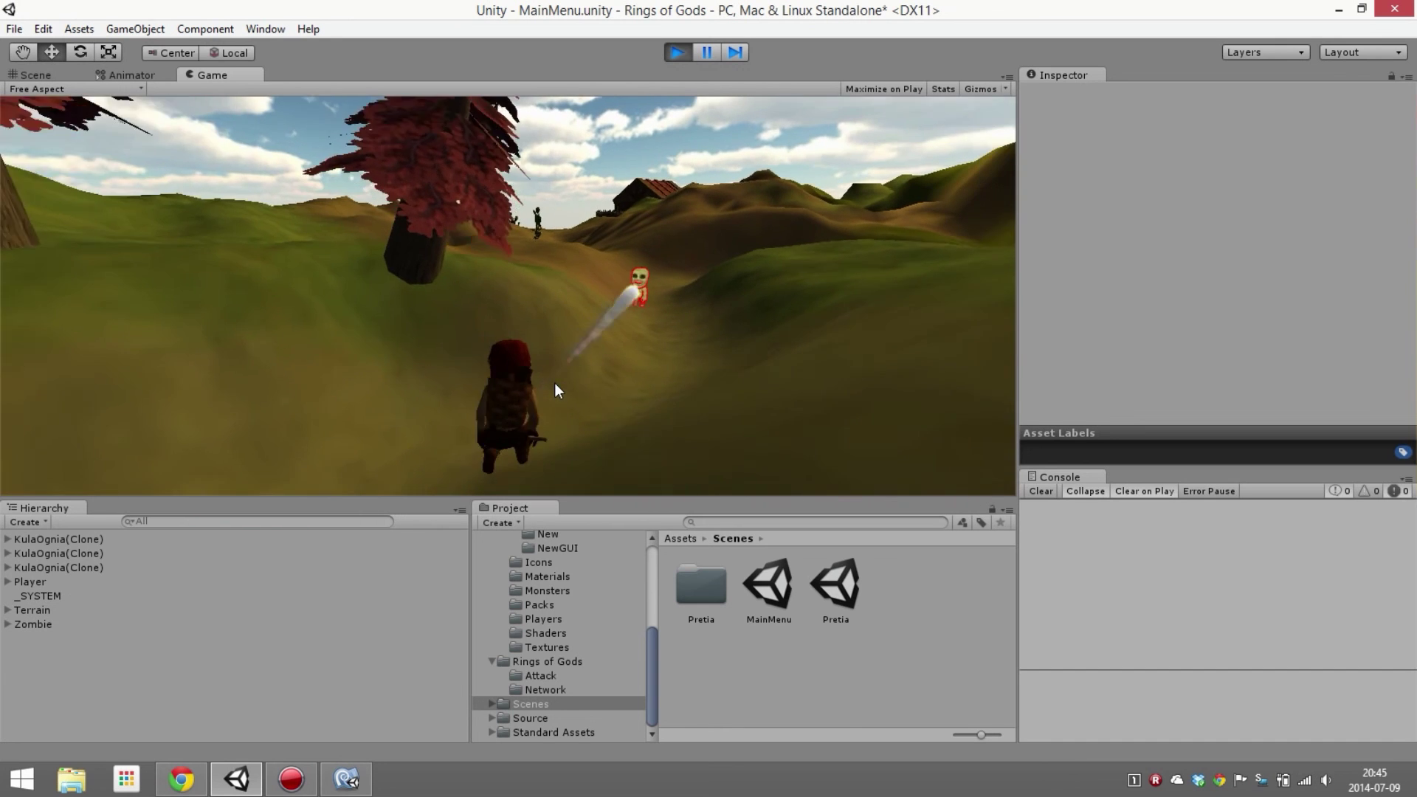
left_click(555, 382)
left_click(534, 360)
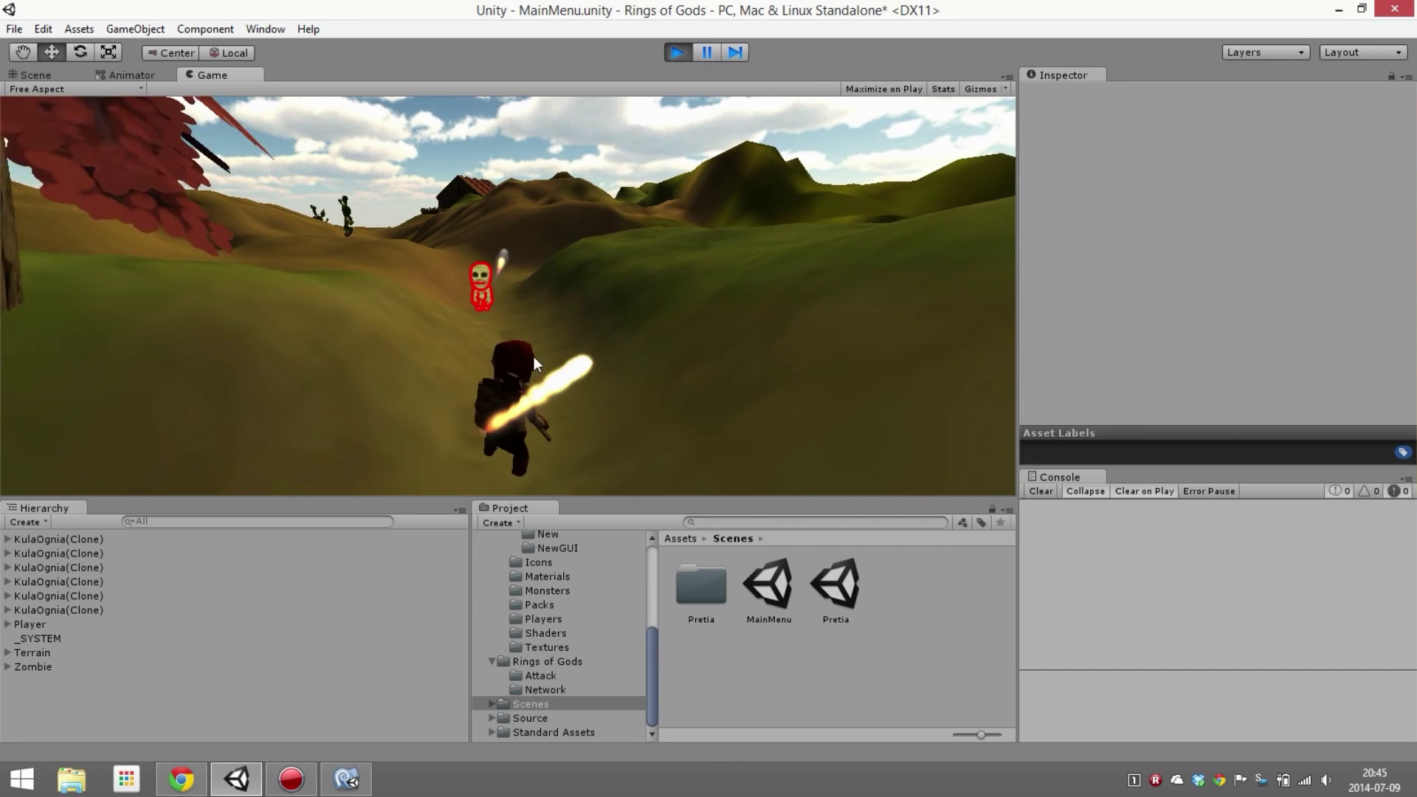
left_click(590, 291)
left_click(478, 321)
left_click(477, 310)
left_click(335, 307)
left_click(487, 282)
left_click(635, 295)
left_click(636, 292)
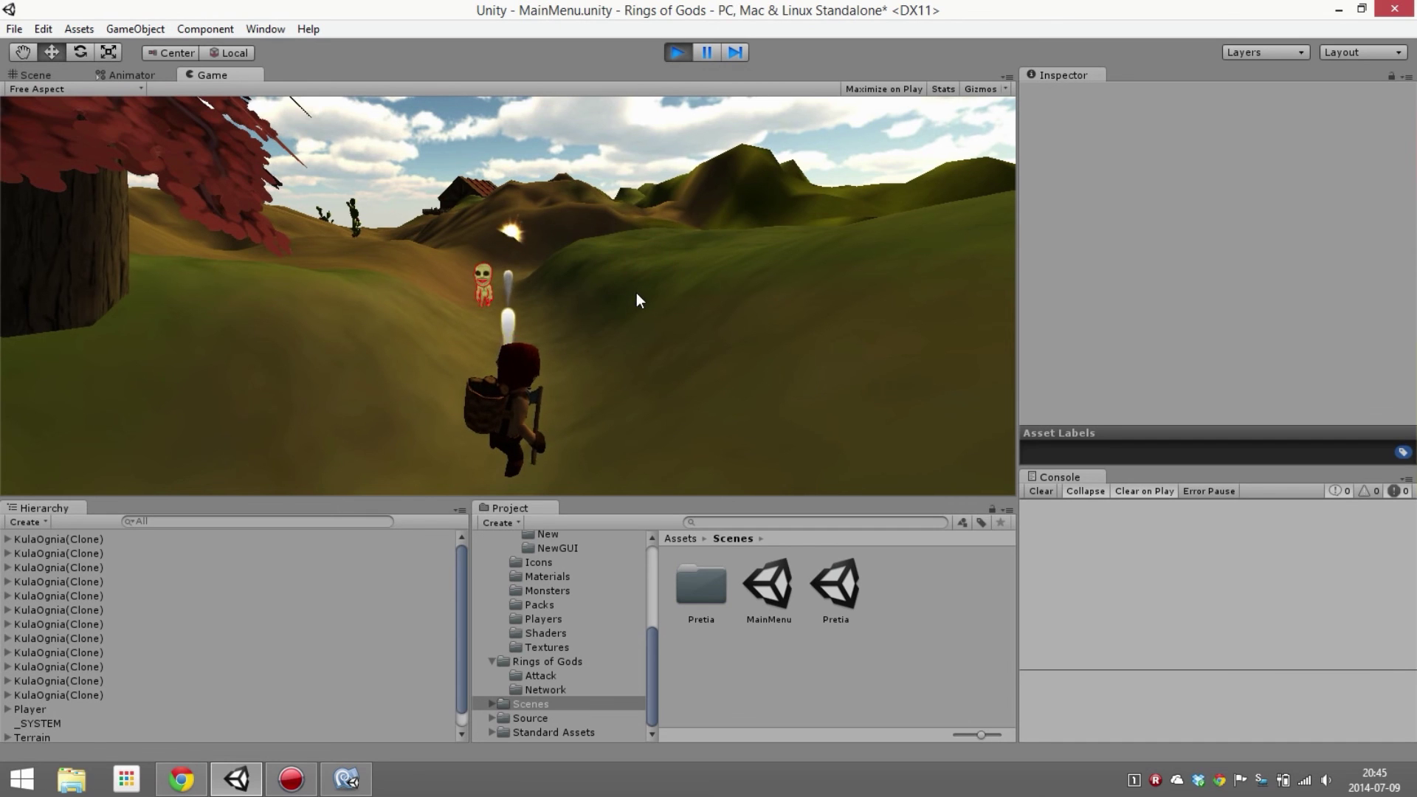
left_click(636, 294)
left_click(636, 294)
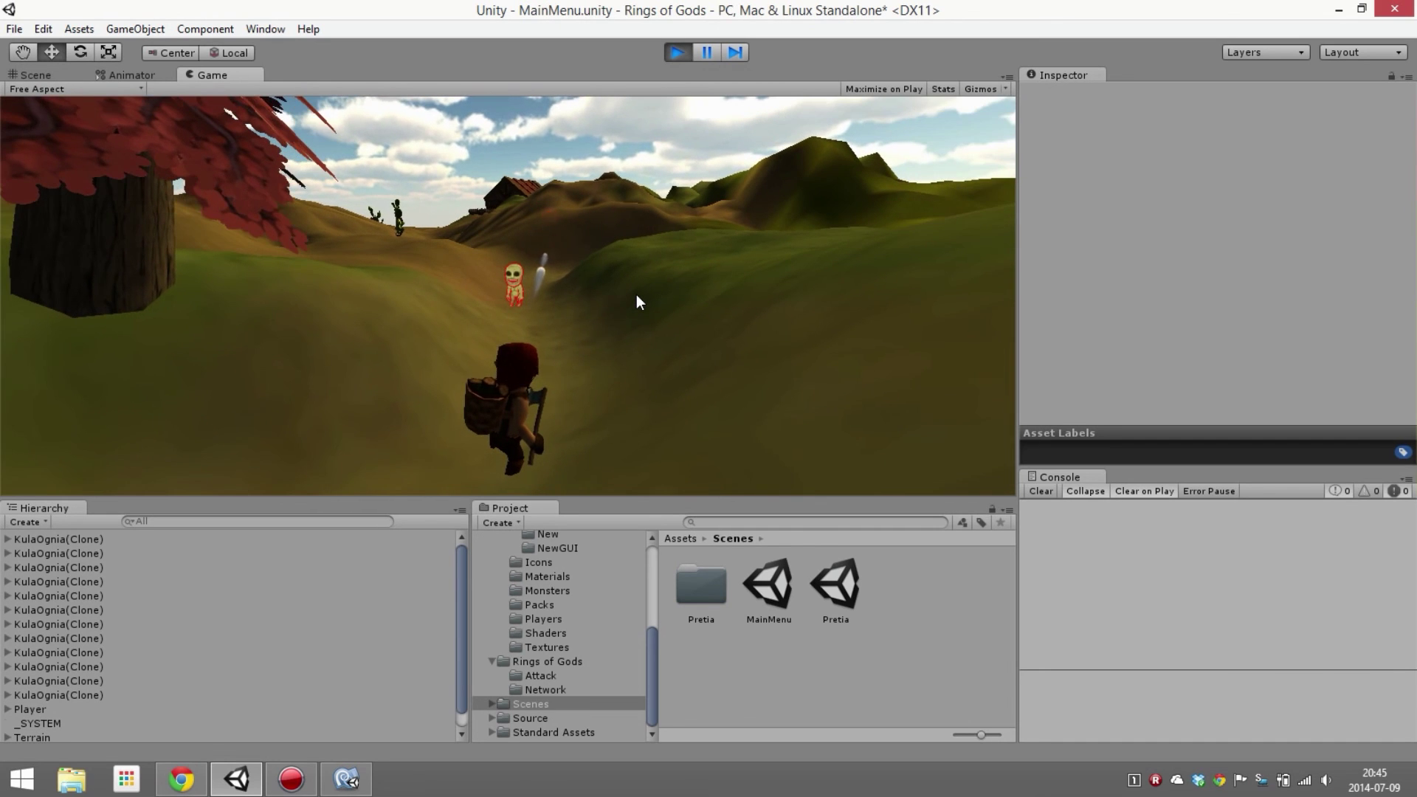
left_click(636, 294)
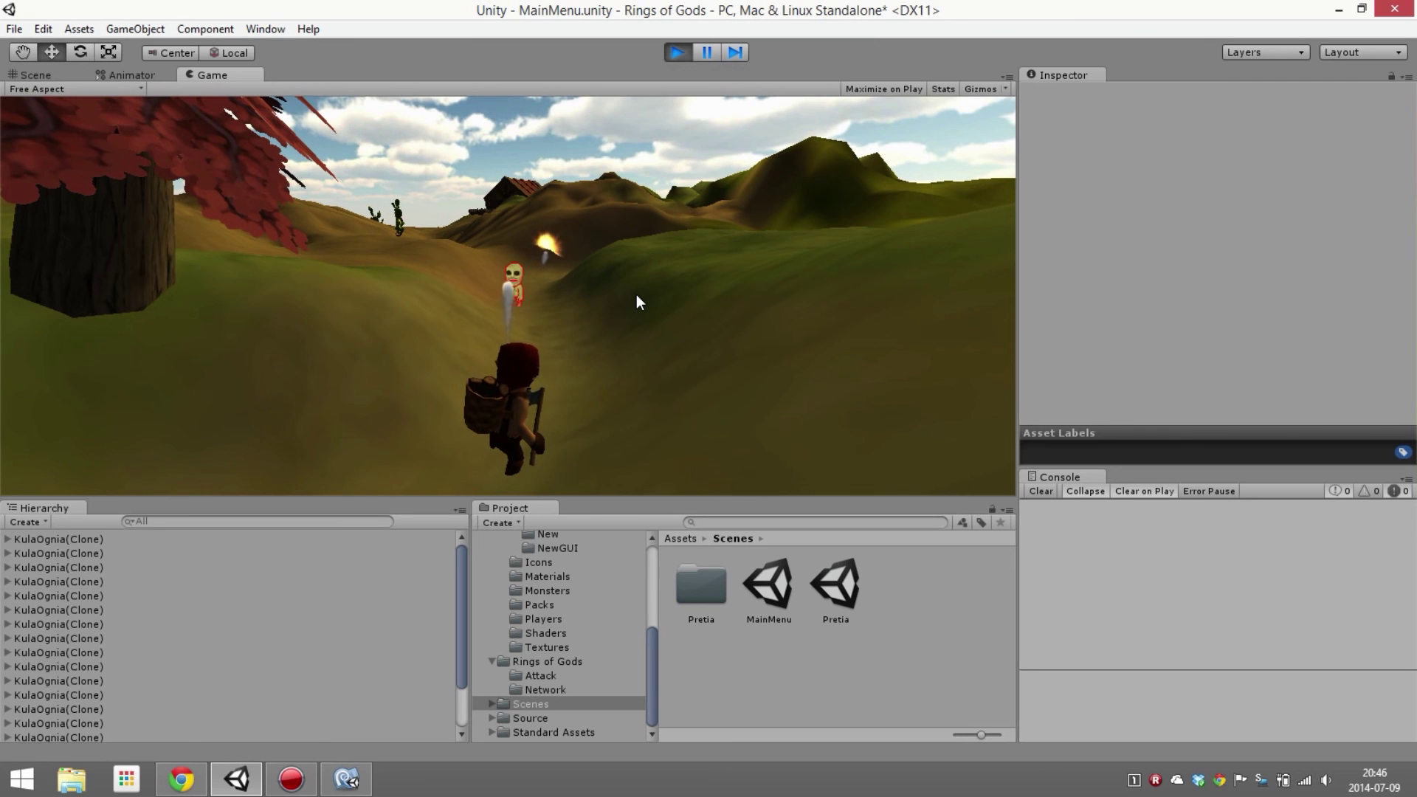
left_click(636, 294)
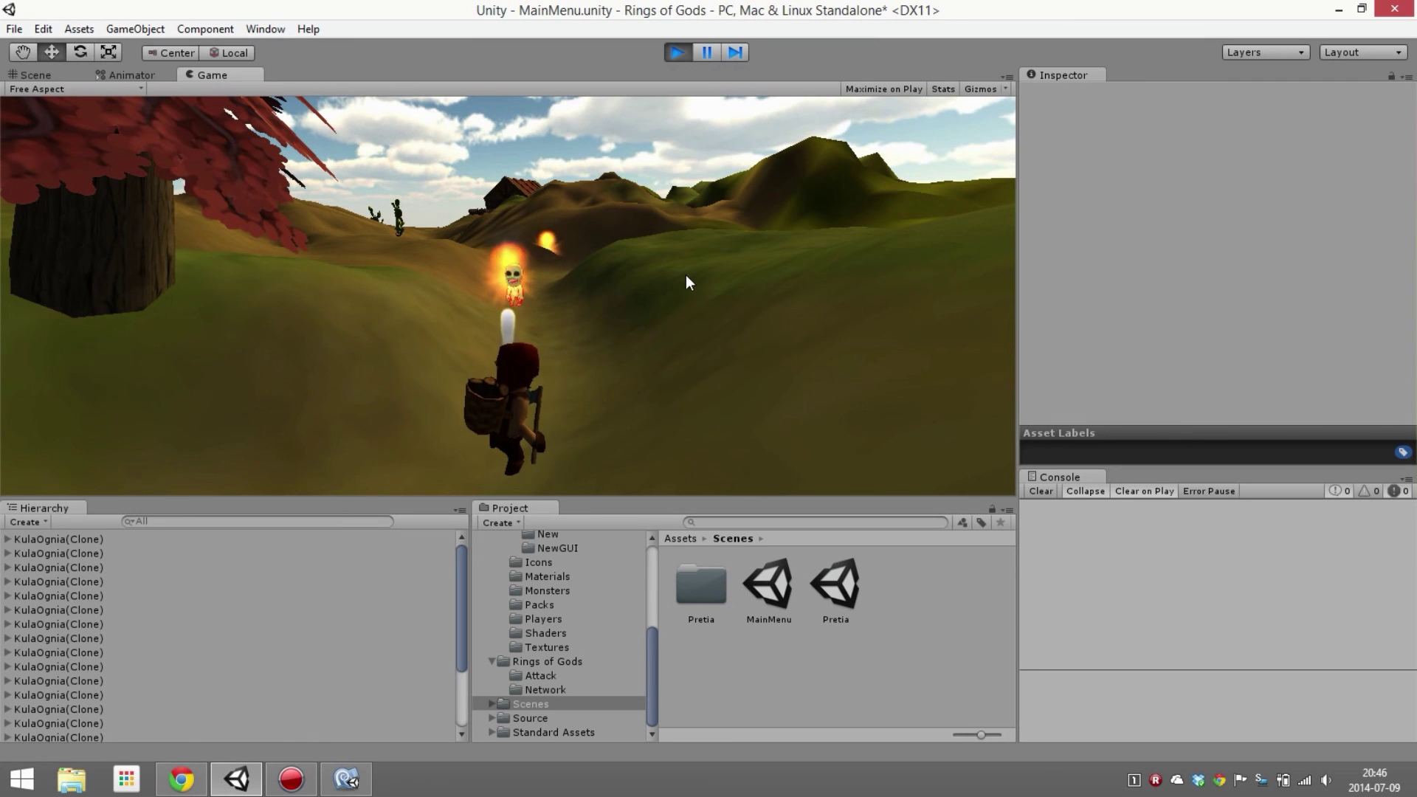
mouse_move(462, 596)
left_mouse_down()
mouse_move(459, 692)
mouse_move(439, 576)
left_mouse_up()
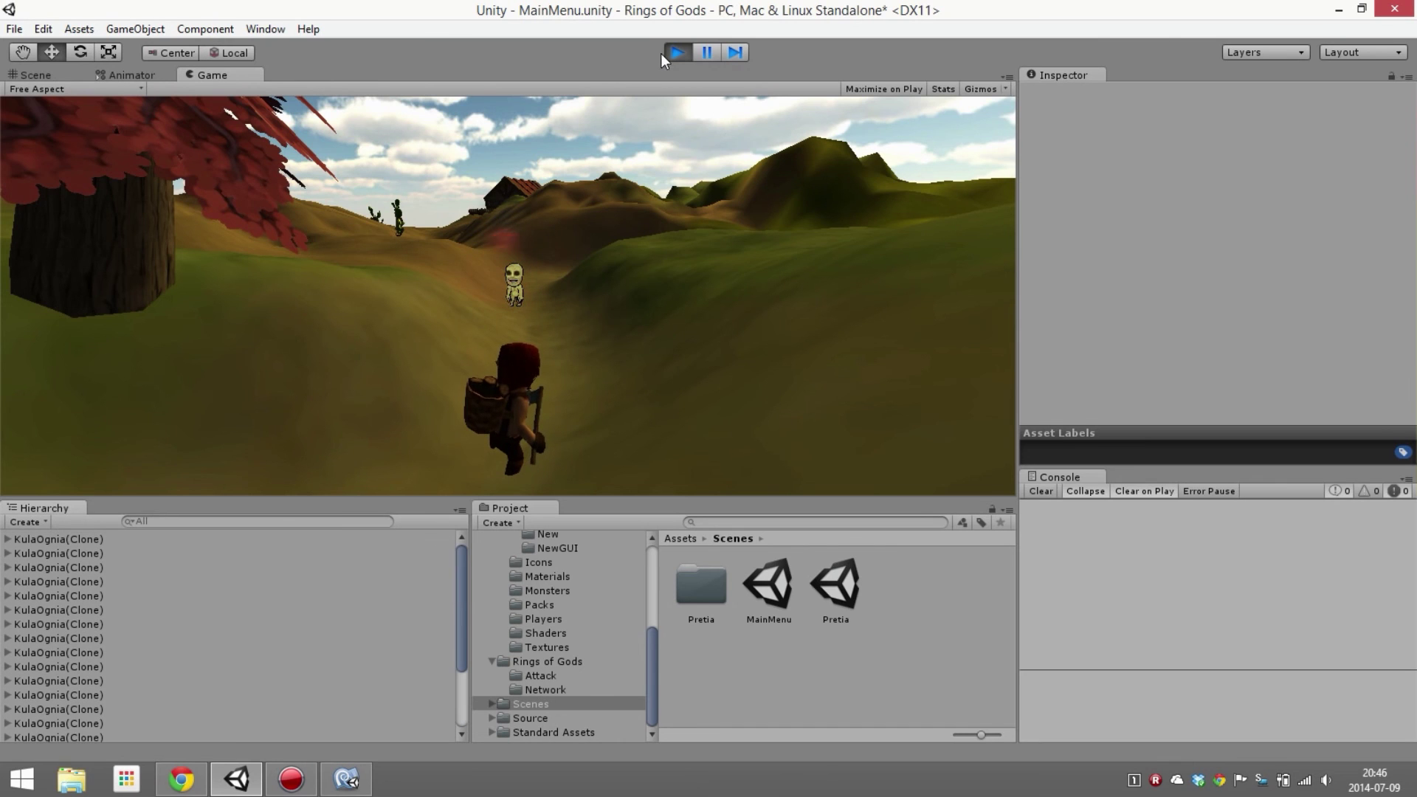
left_click(689, 53)
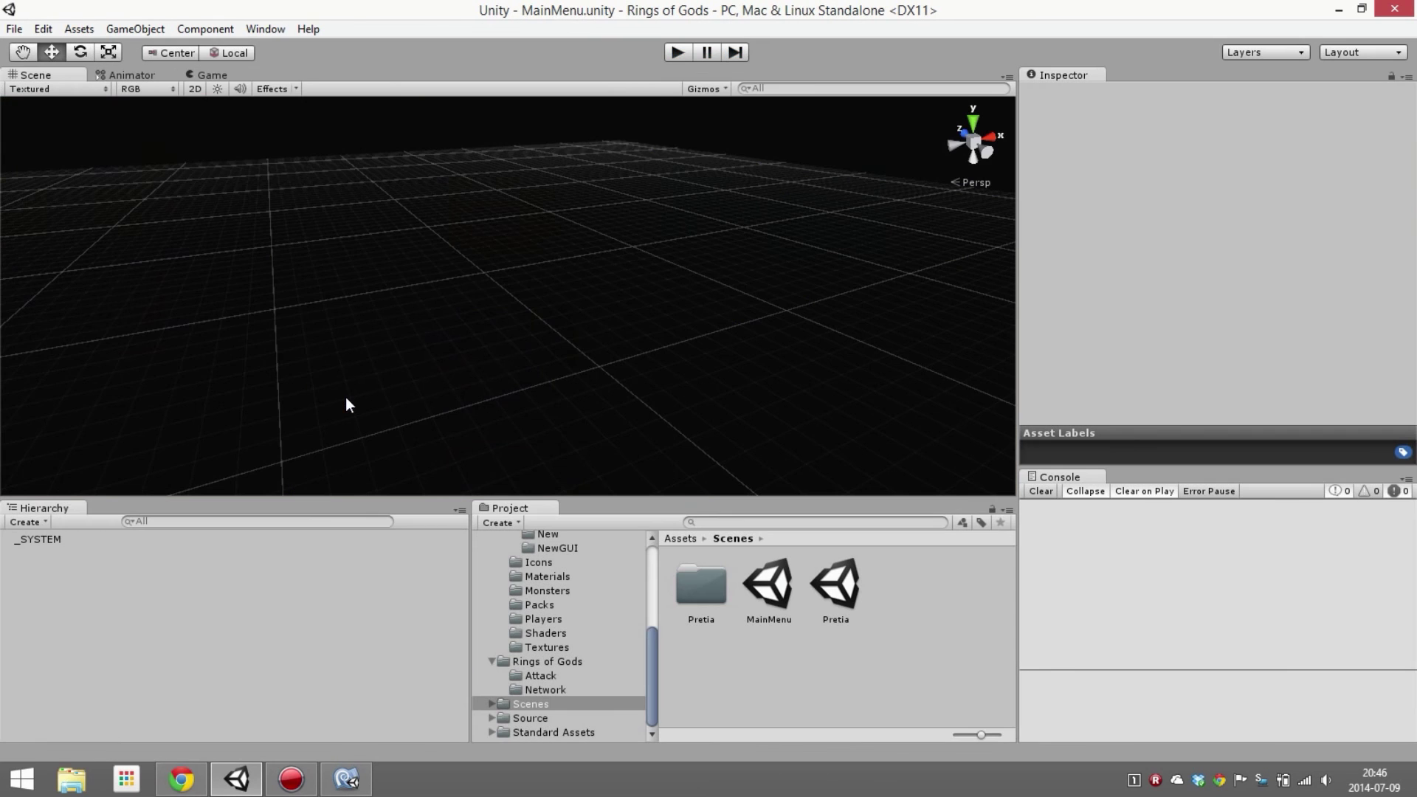